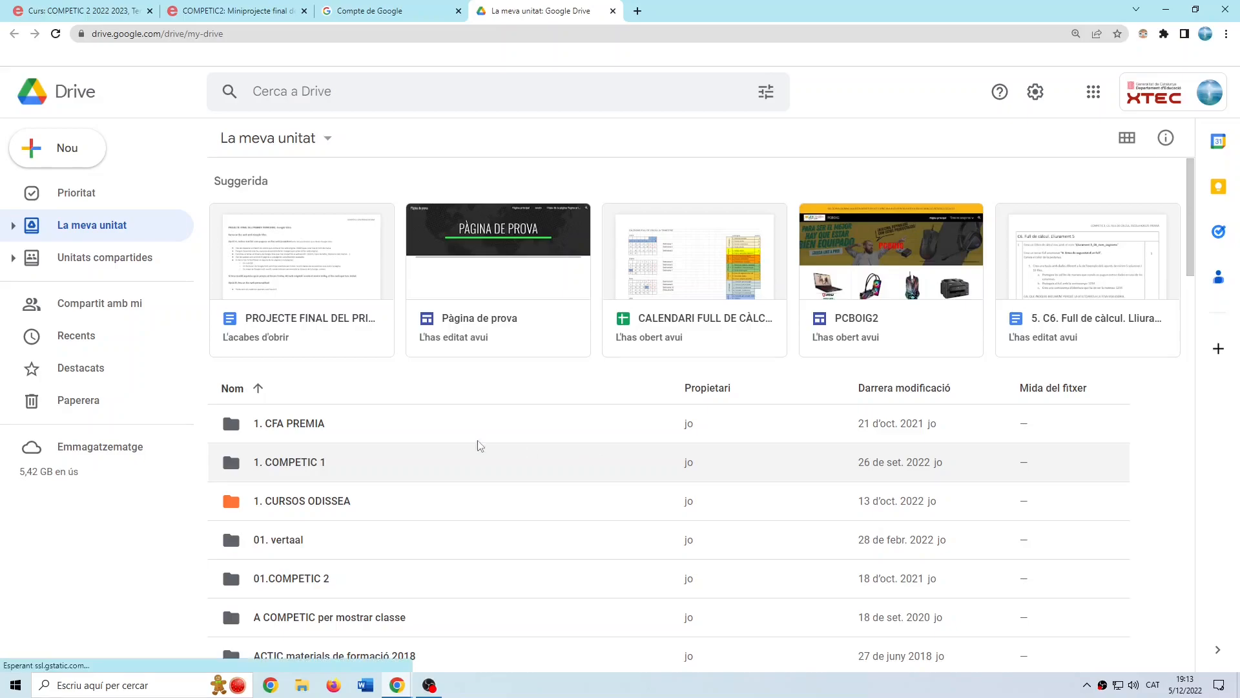
# Create a new Google Sites site from Drive.
pyautogui.click(1093, 94)
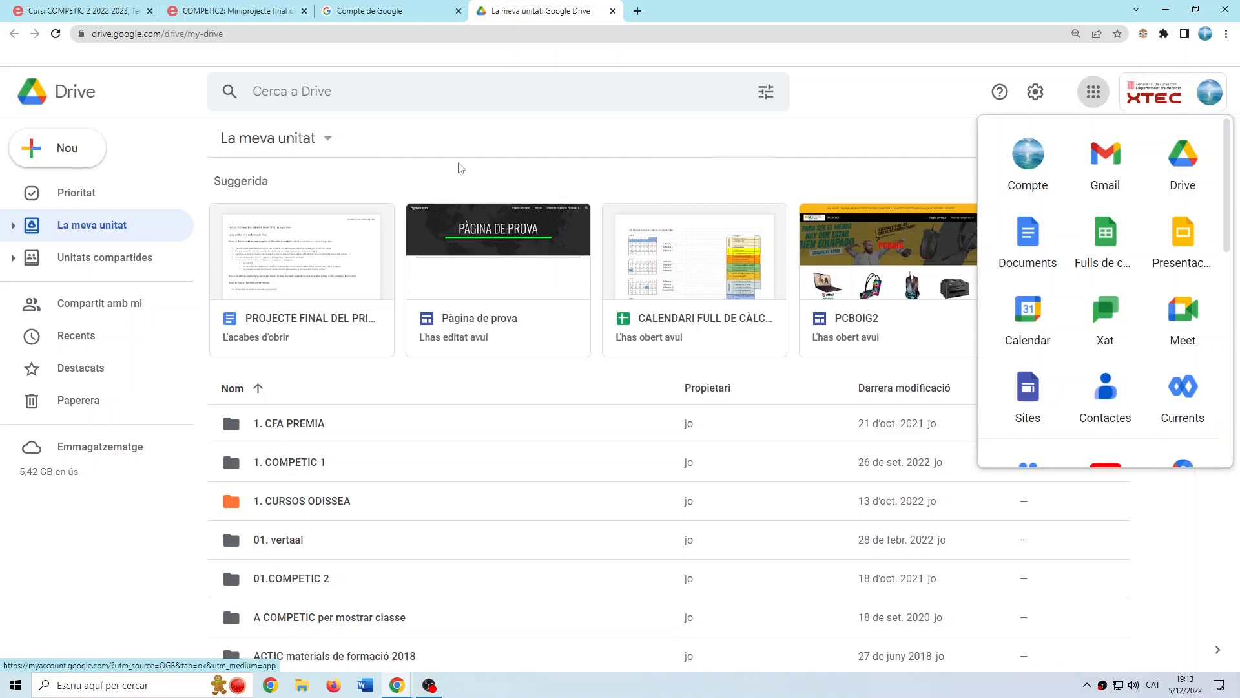
pyautogui.click(66, 155)
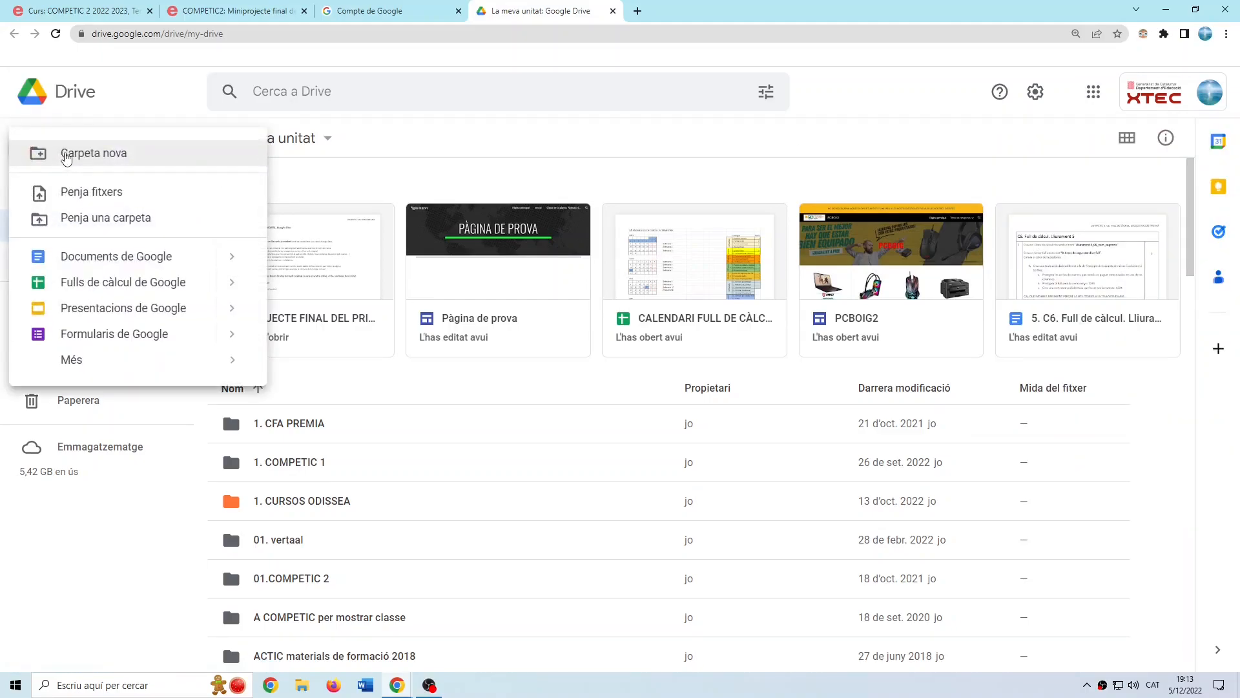
pyautogui.moveTo(77, 359)
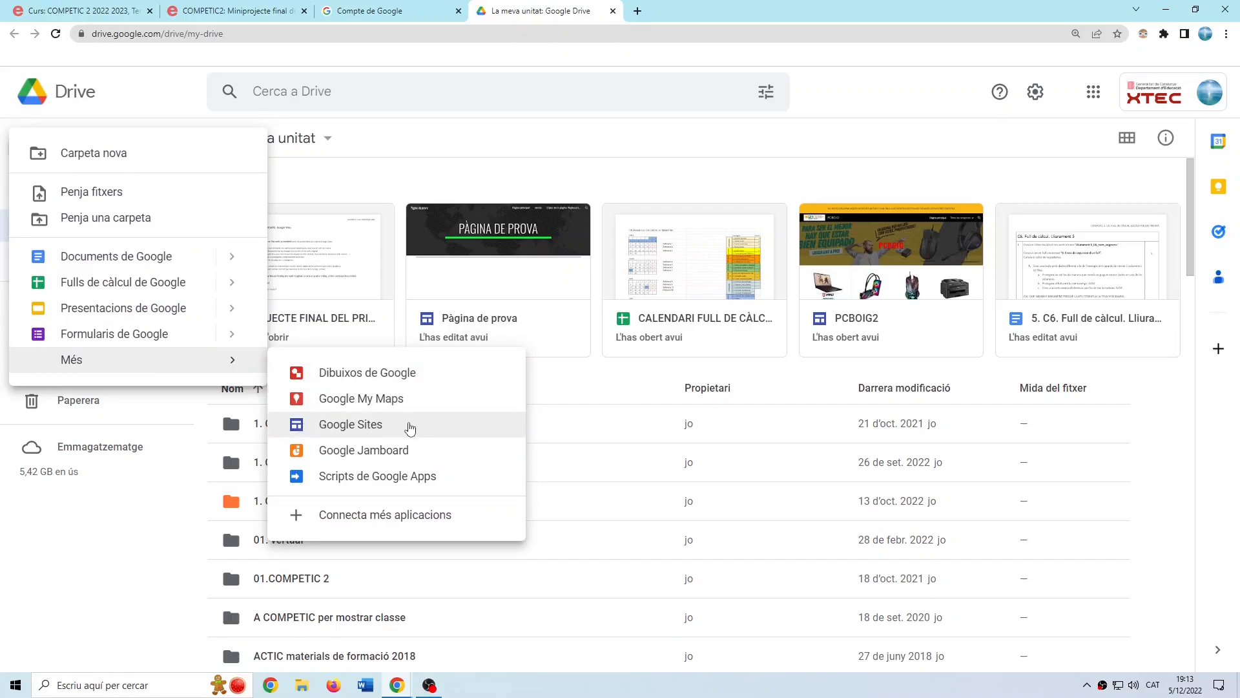
pyautogui.click(411, 428)
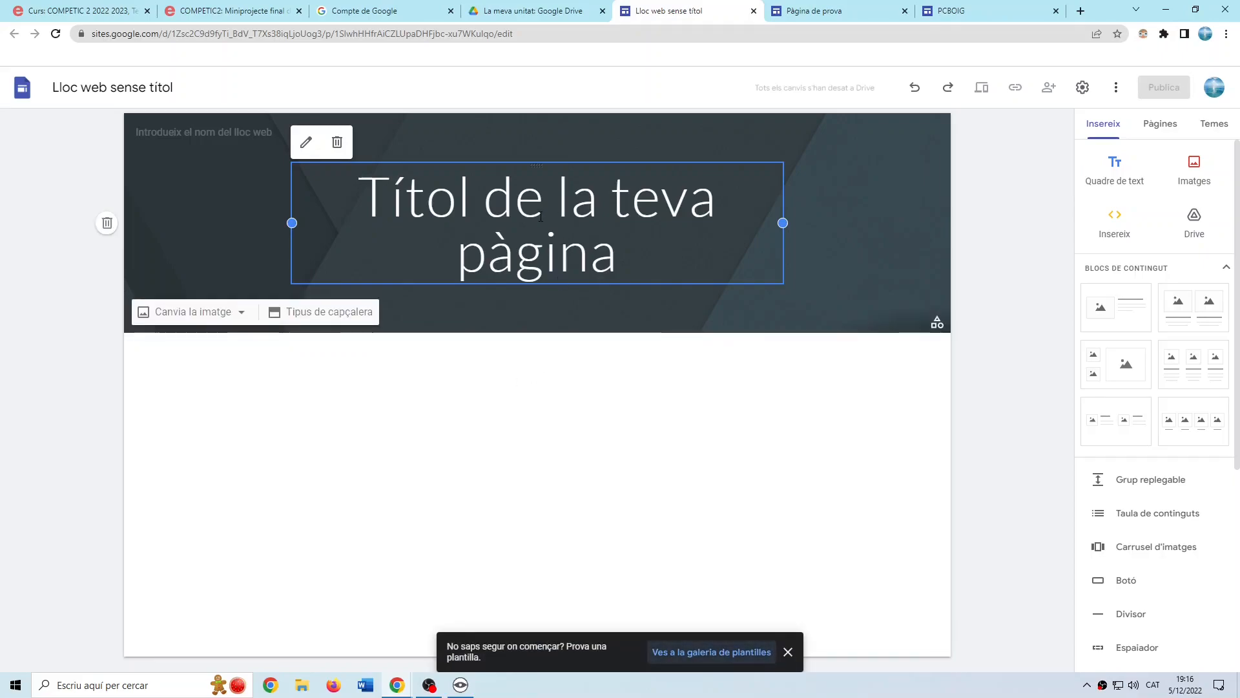
# Replace the placeholder page title in the header with "Pàgina de prova".
pyautogui.click(393, 201)
pyautogui.moveTo(359, 201); pyautogui.dragTo(625, 254)
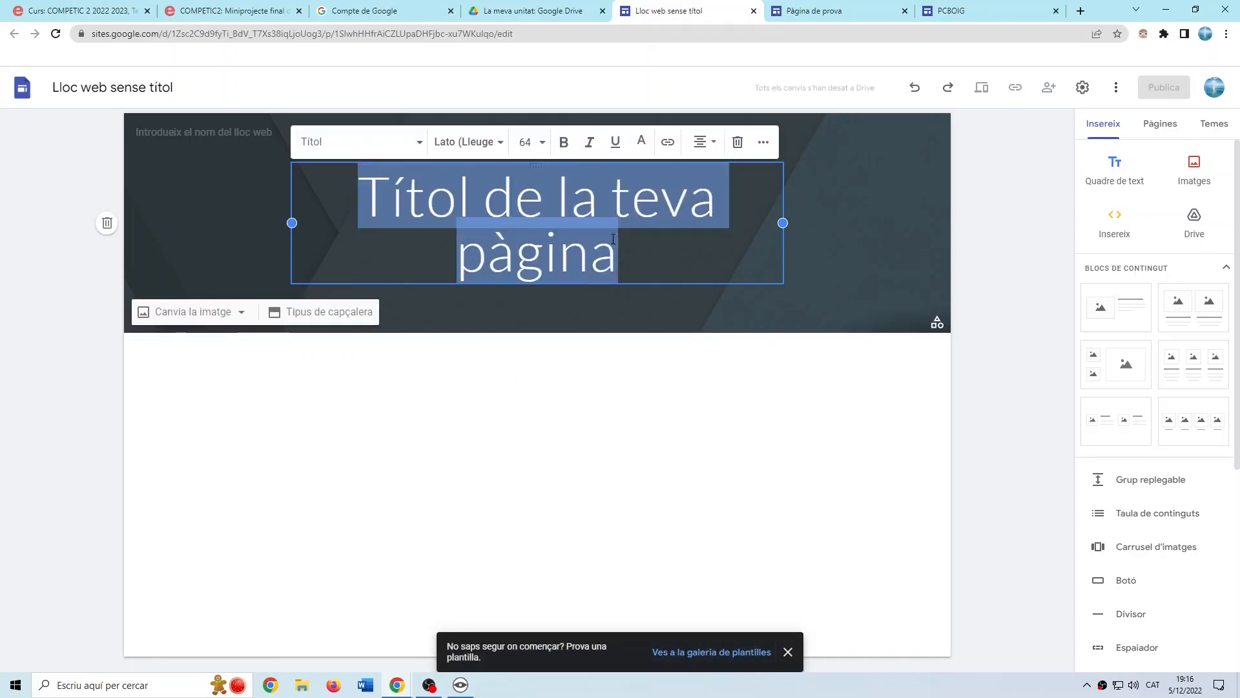
pyautogui.write('P')
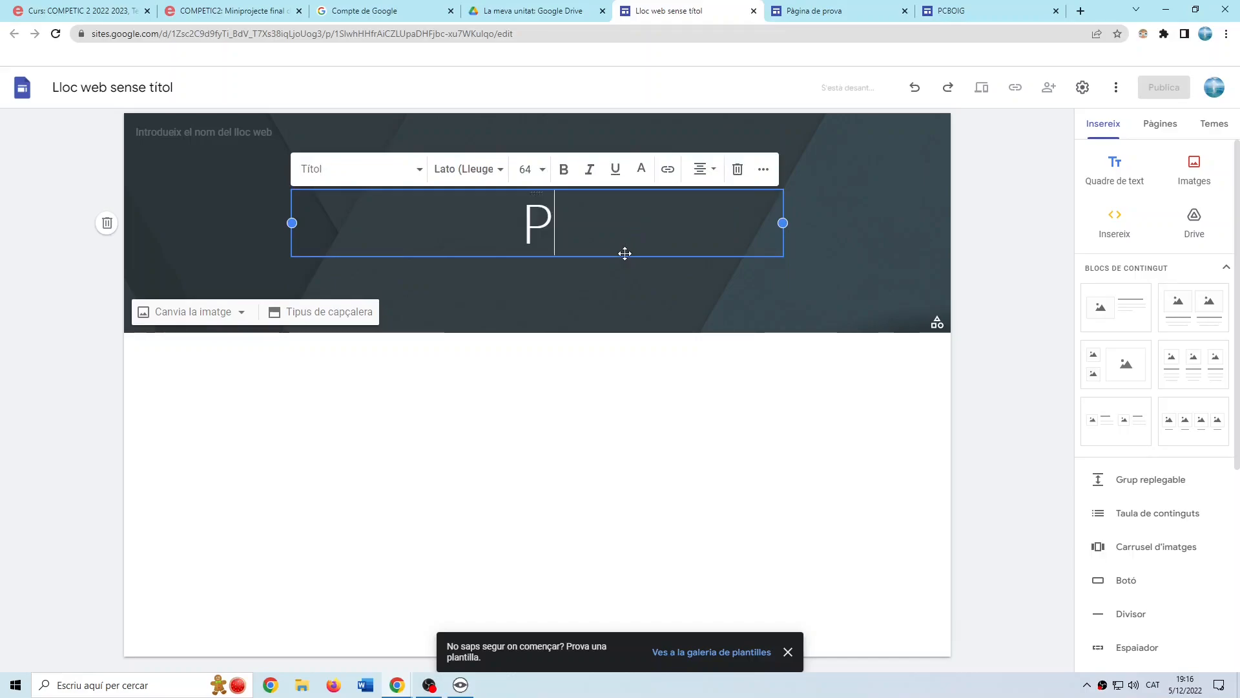
pyautogui.write('àgina ')
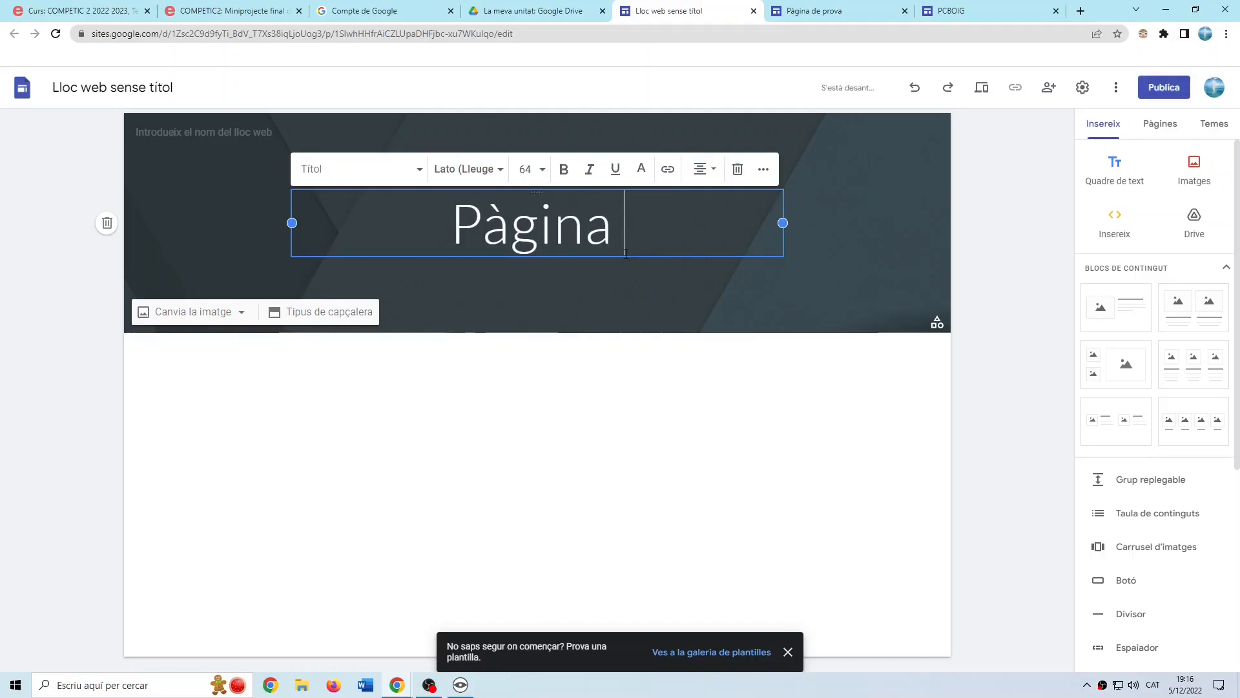
pyautogui.write('de prova')
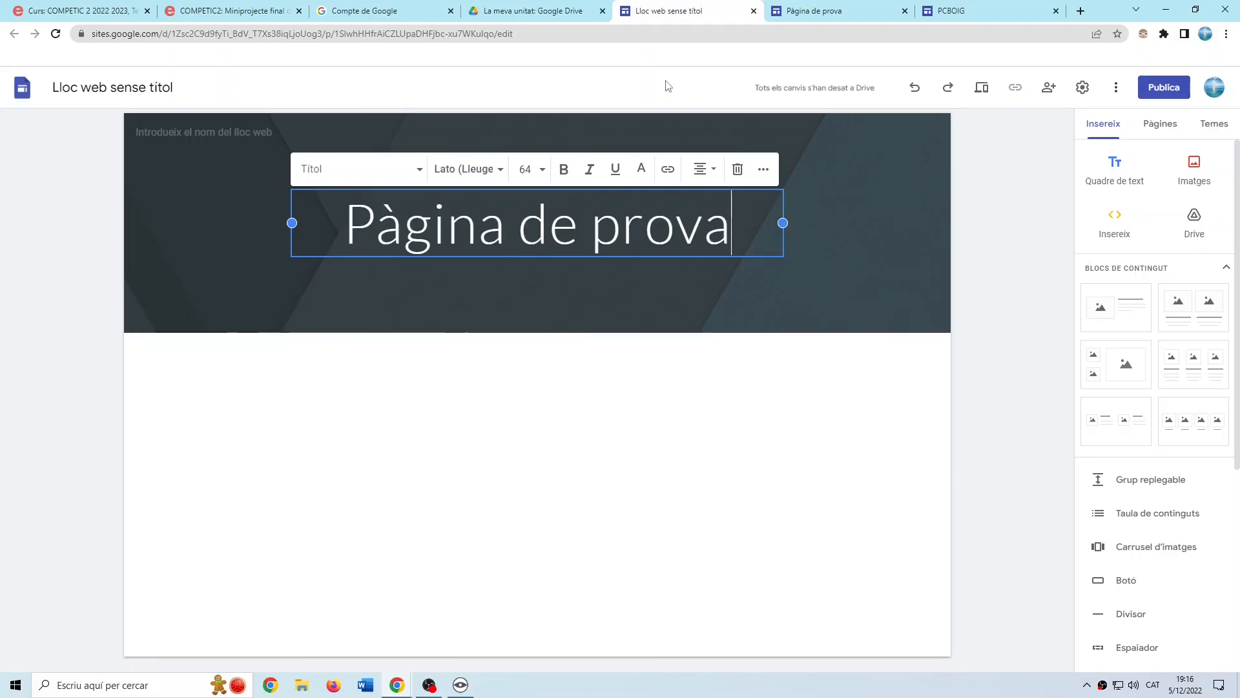
# Rename the site document as "PC Mar".
pyautogui.click(50, 89)
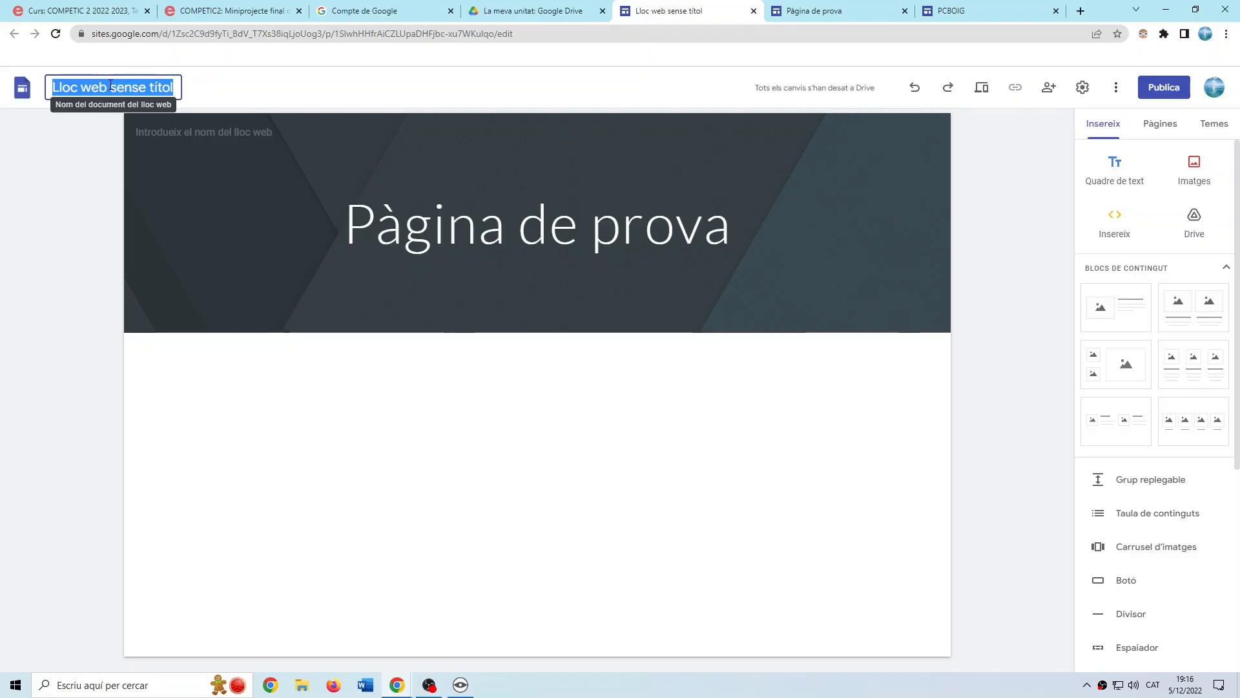
pyautogui.write('P')
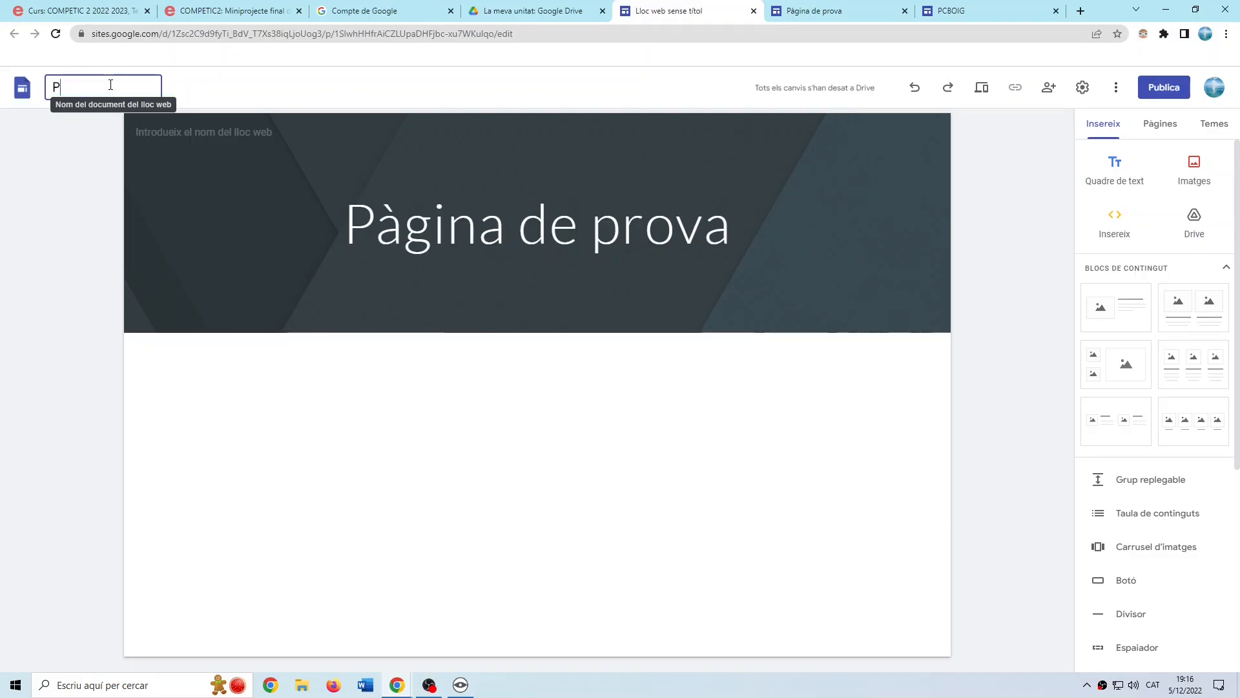
pyautogui.write('C')
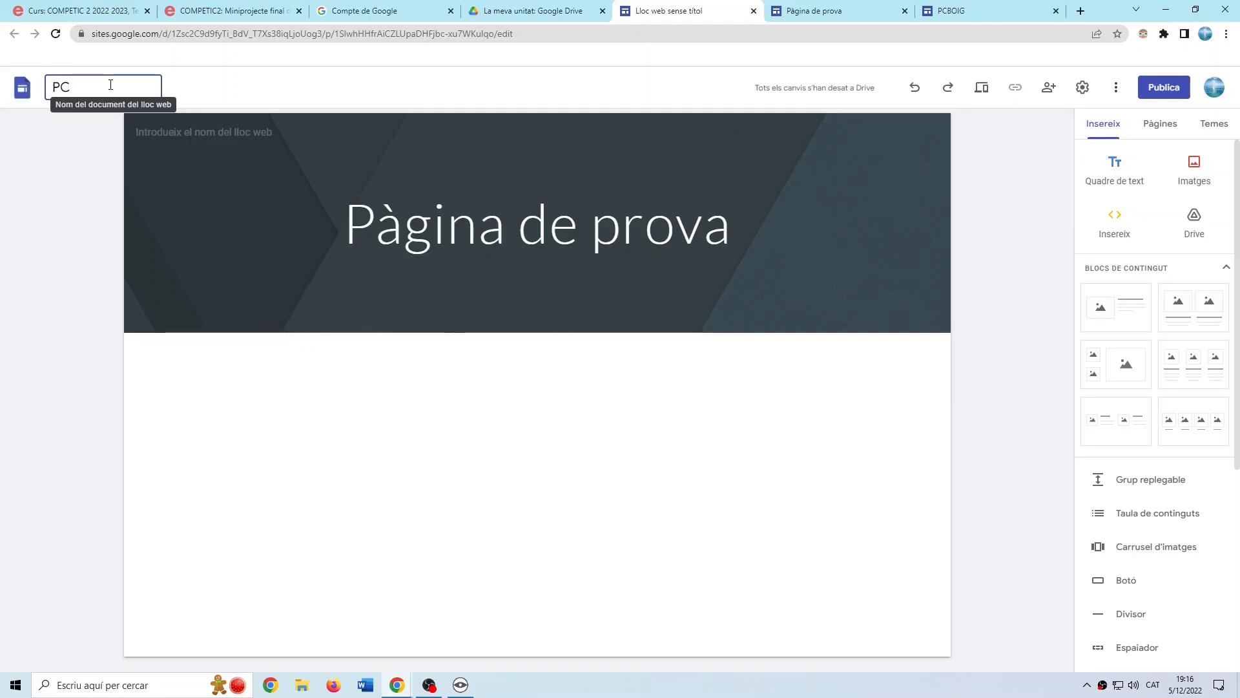
pyautogui.write('Mar')
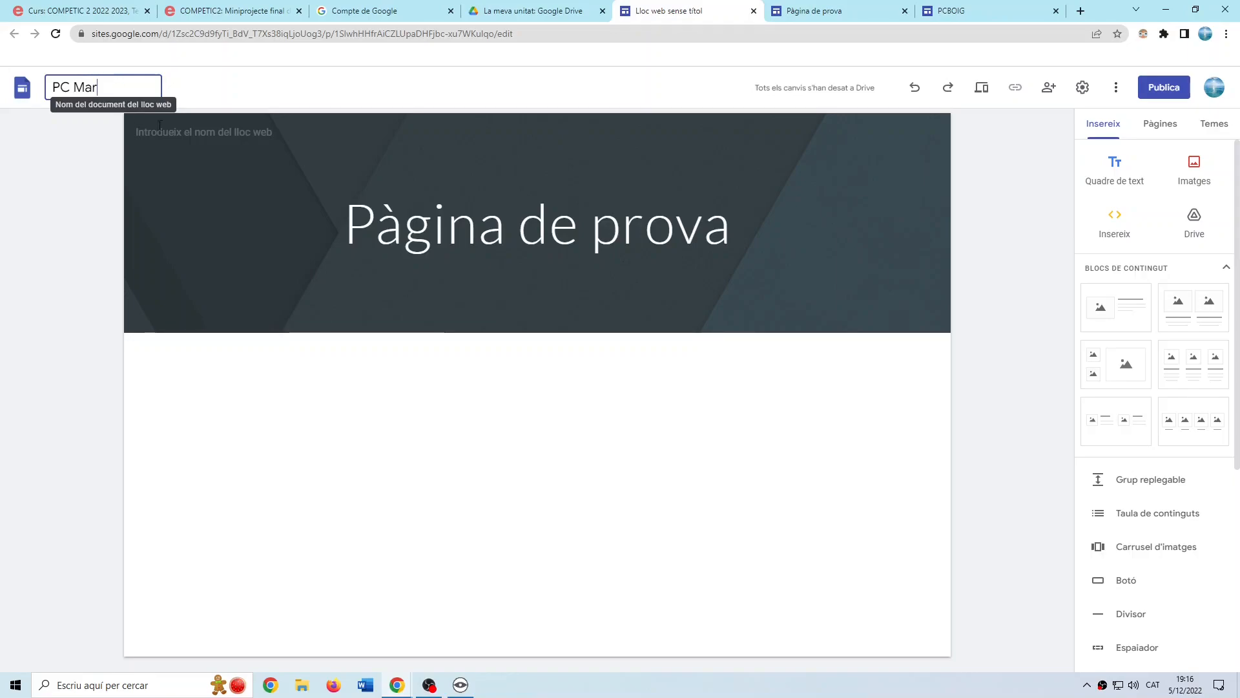
pyautogui.press('Return')
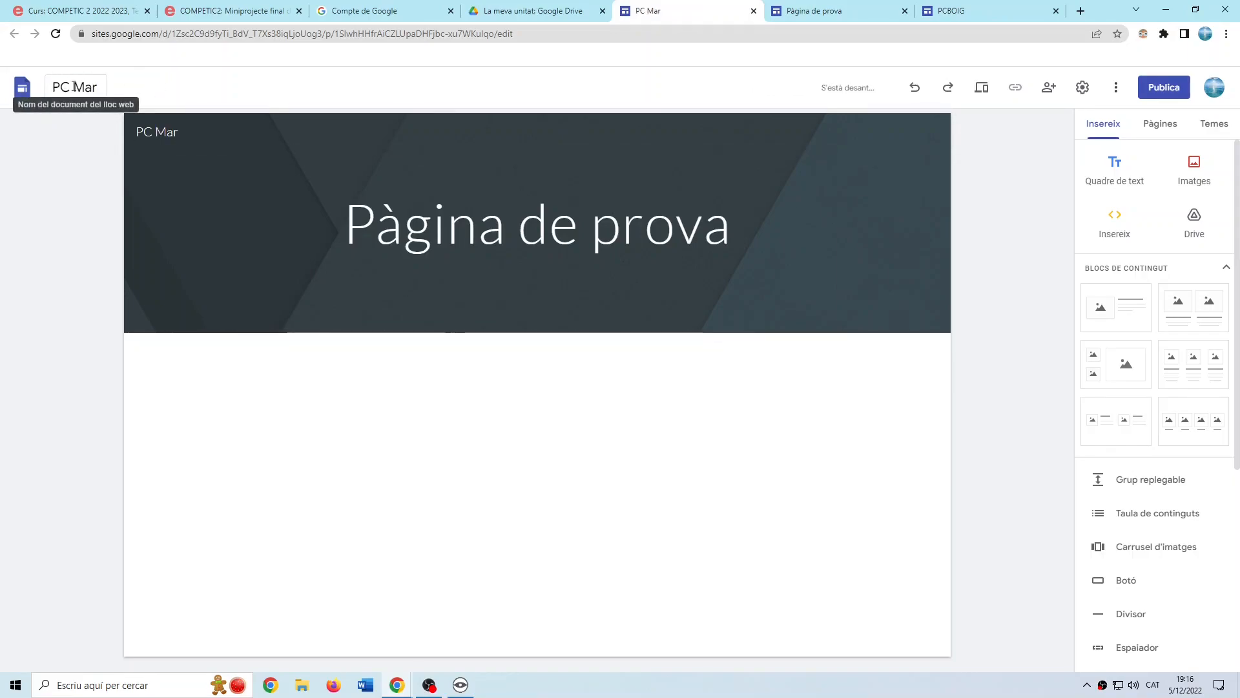
# Preview the PC Mar site in the computer, tablet and phone layouts and close the preview.
pyautogui.click(363, 216)
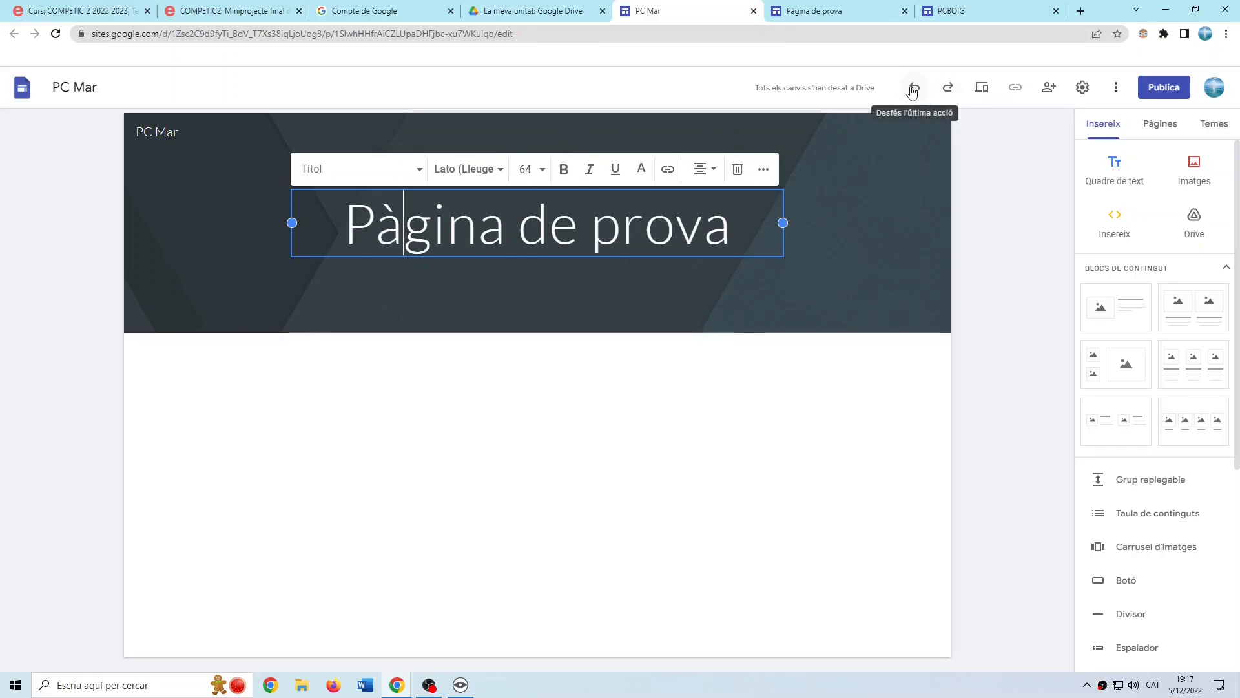
pyautogui.click(981, 91)
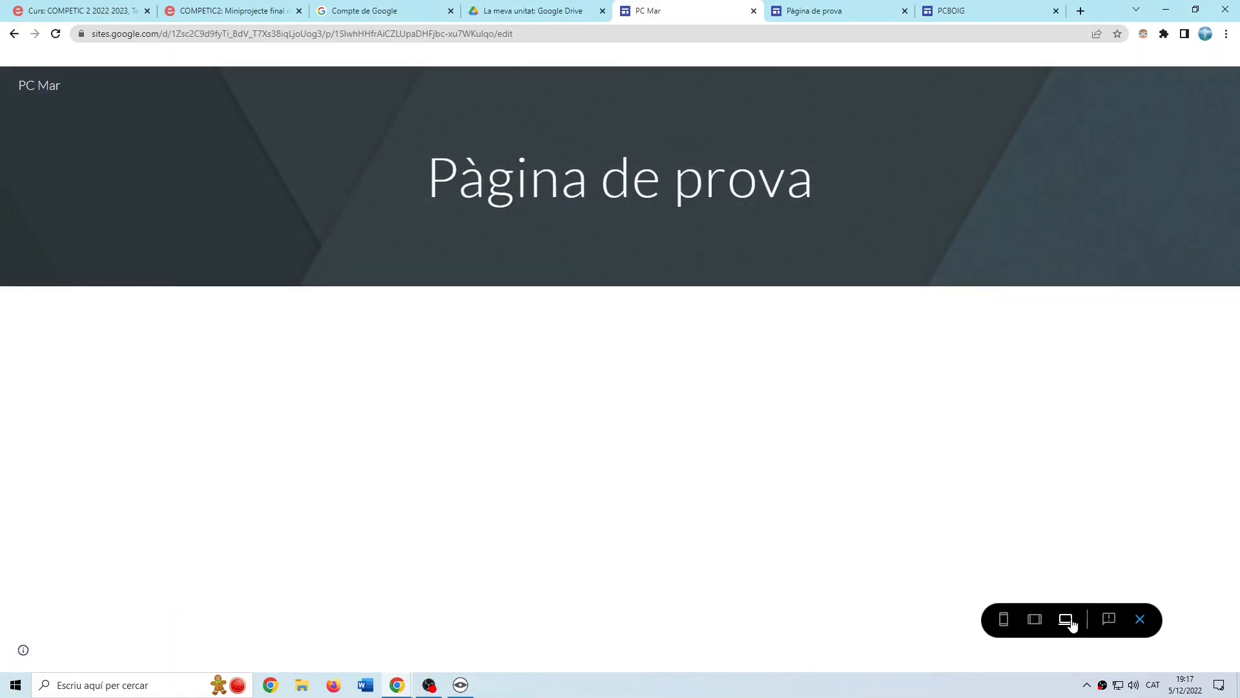
pyautogui.click(1034, 620)
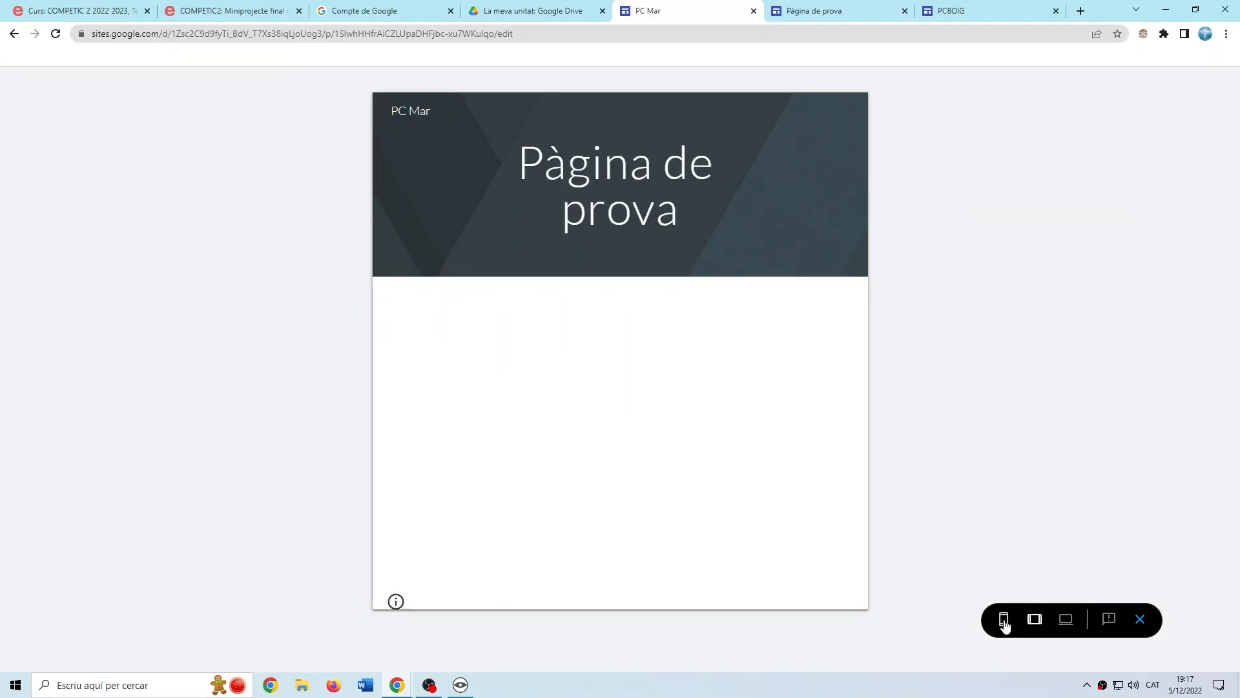
pyautogui.click(1004, 620)
pyautogui.click(1143, 624)
# Switch to the PCBOIG site and preview it in the computer, tablet and phone layouts, then exit the preview.
pyautogui.hotkey('ctrl', 'Tab')
pyautogui.hotkey('ctrl', 'Tab')
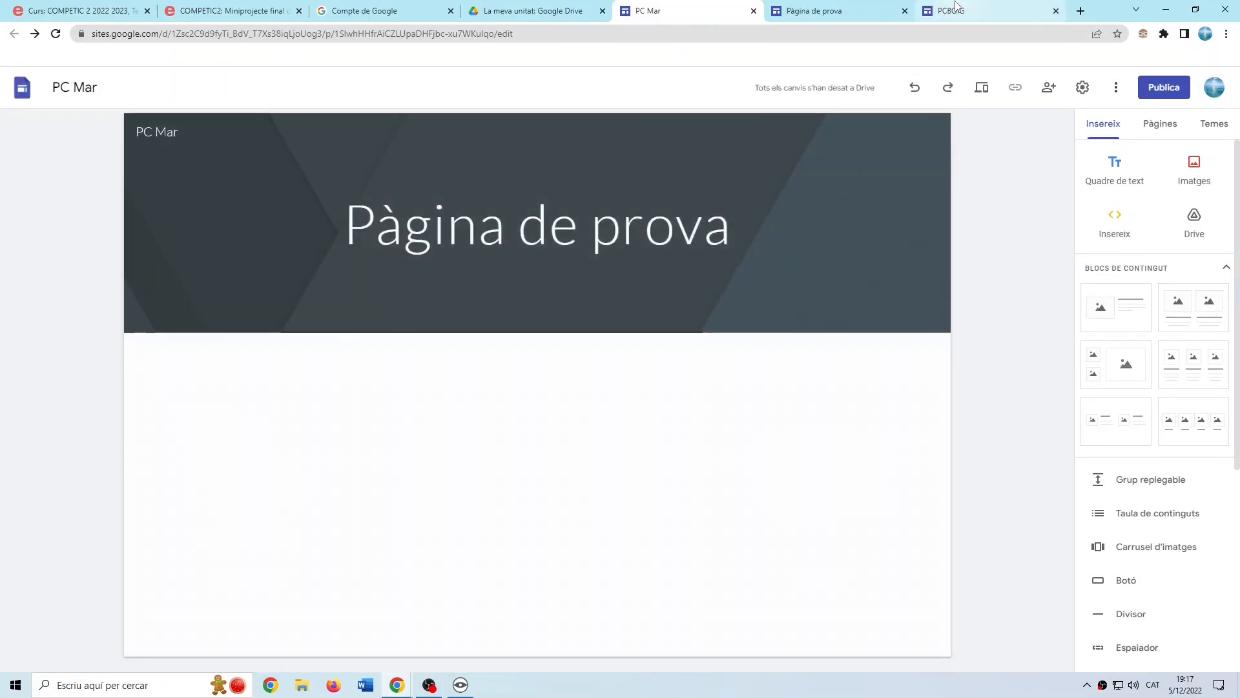
pyautogui.click(970, 89)
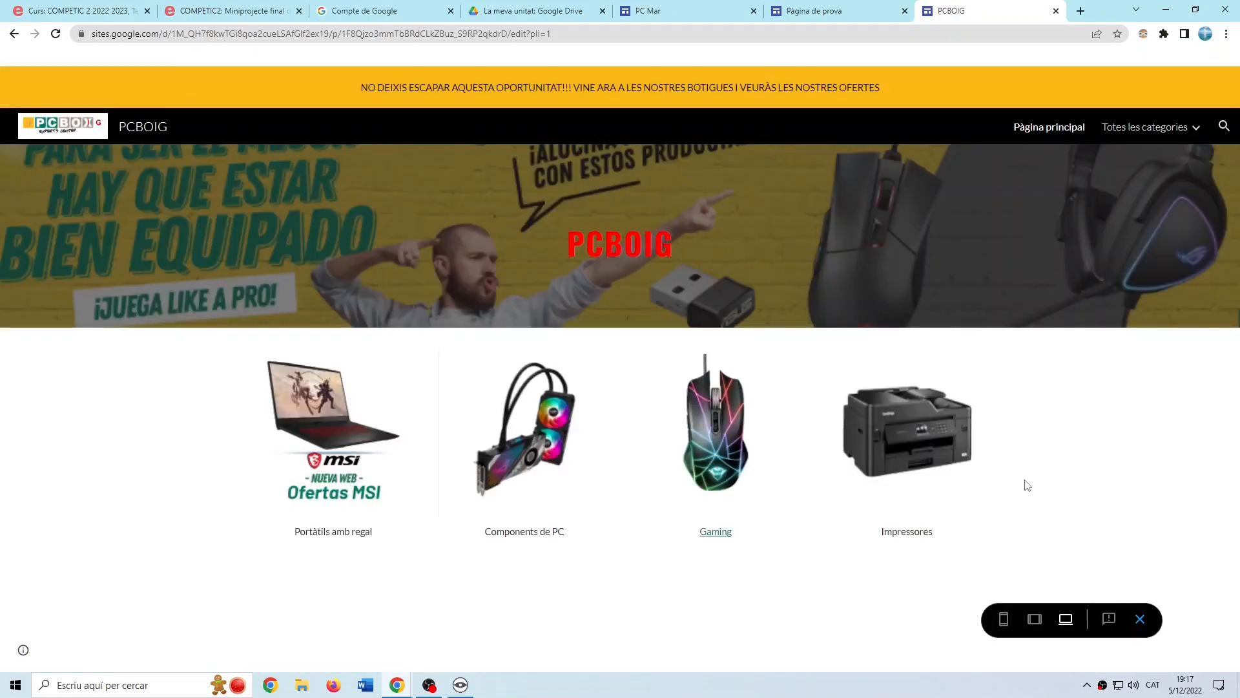
pyautogui.click(1034, 619)
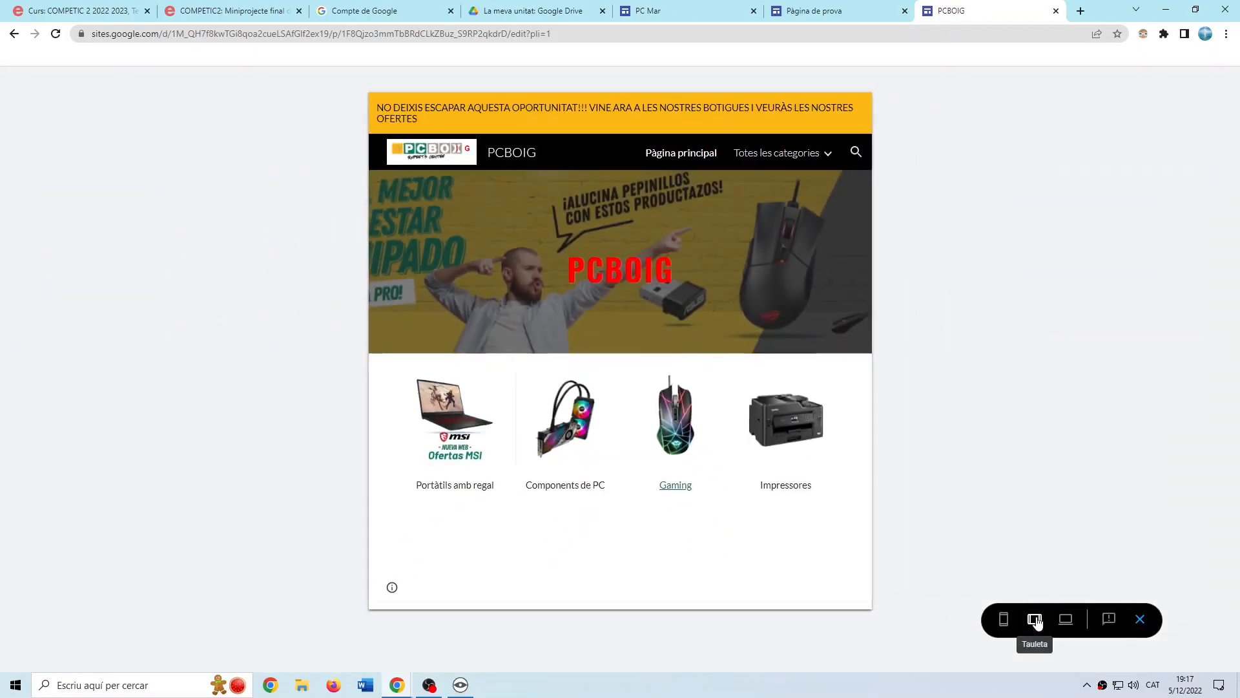
pyautogui.click(1003, 620)
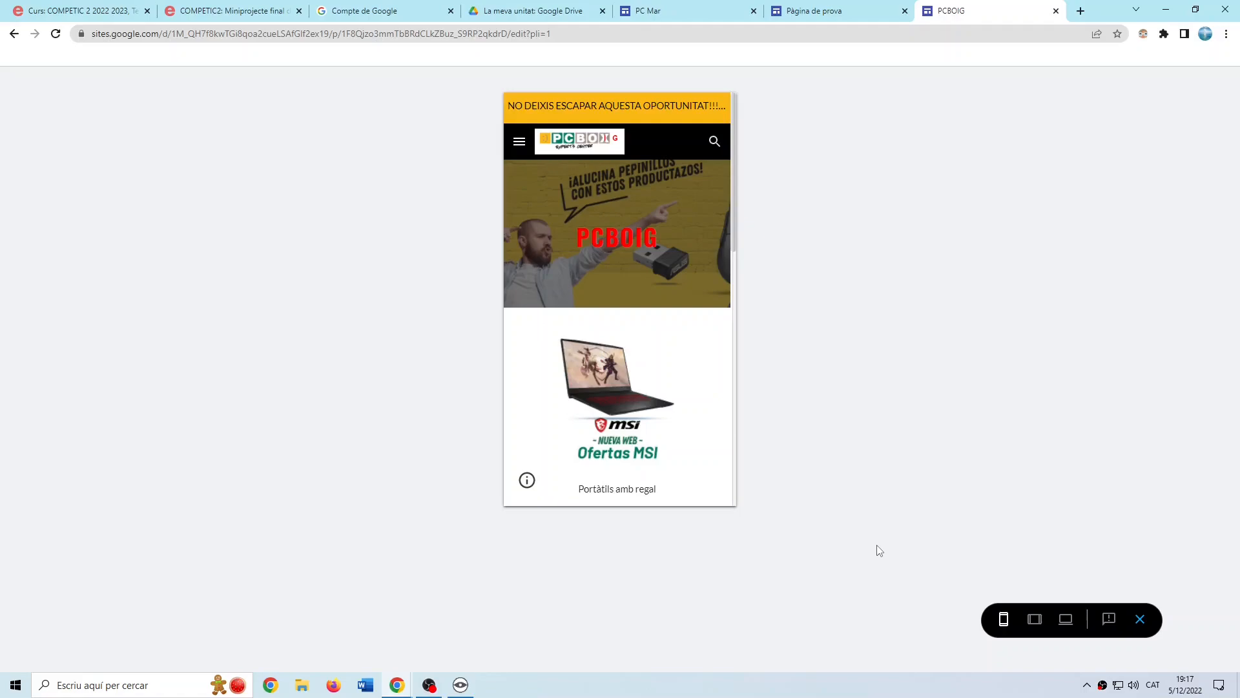
pyautogui.click(1140, 619)
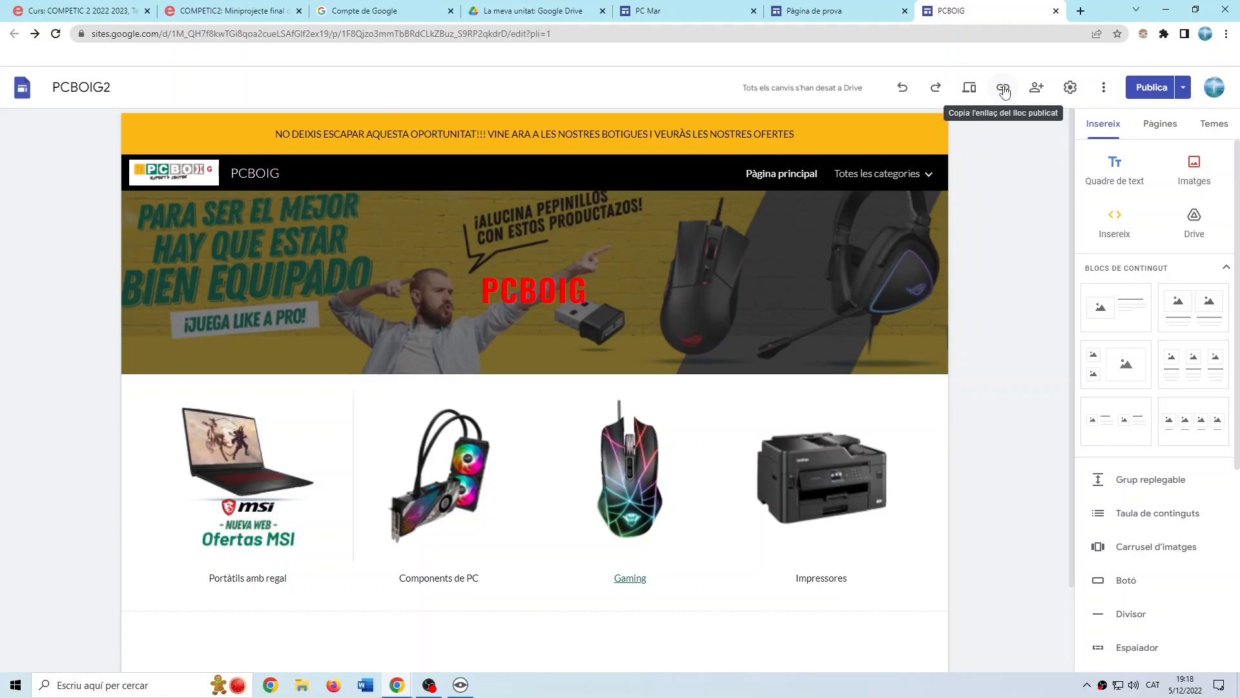
# In the site settings, try the navigation mode "Al lateral" and switch back to "A la part superior".
pyautogui.click(1070, 90)
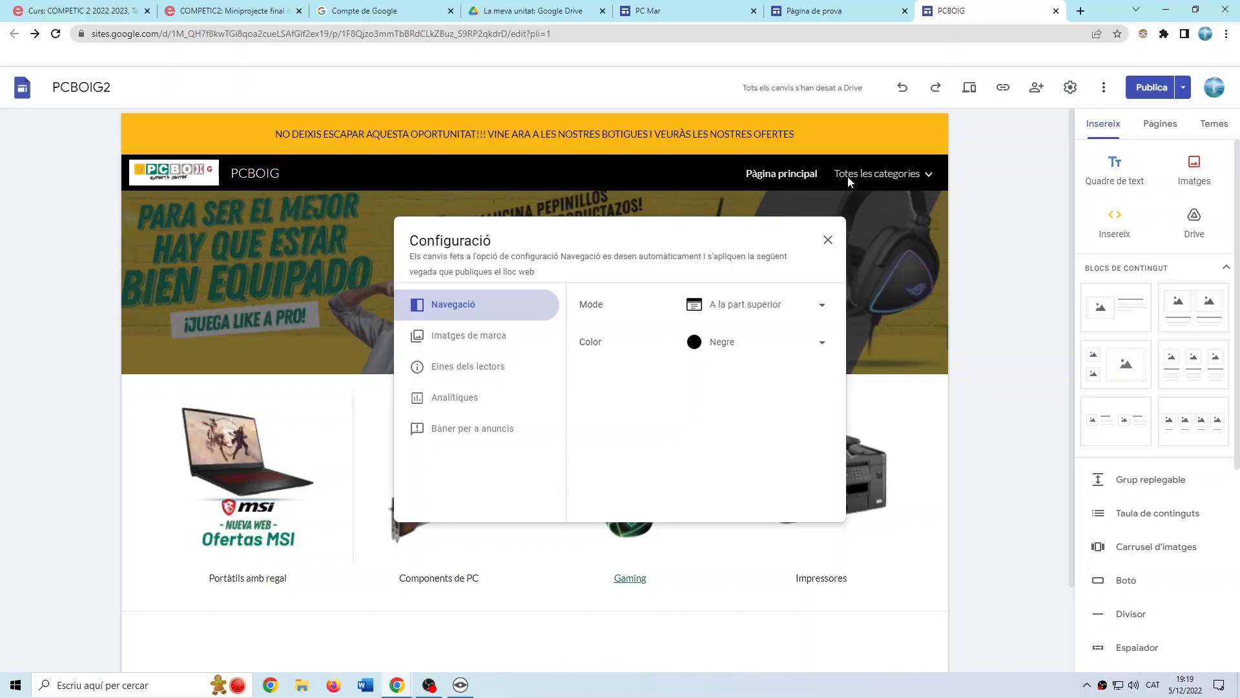
pyautogui.click(818, 306)
pyautogui.click(736, 337)
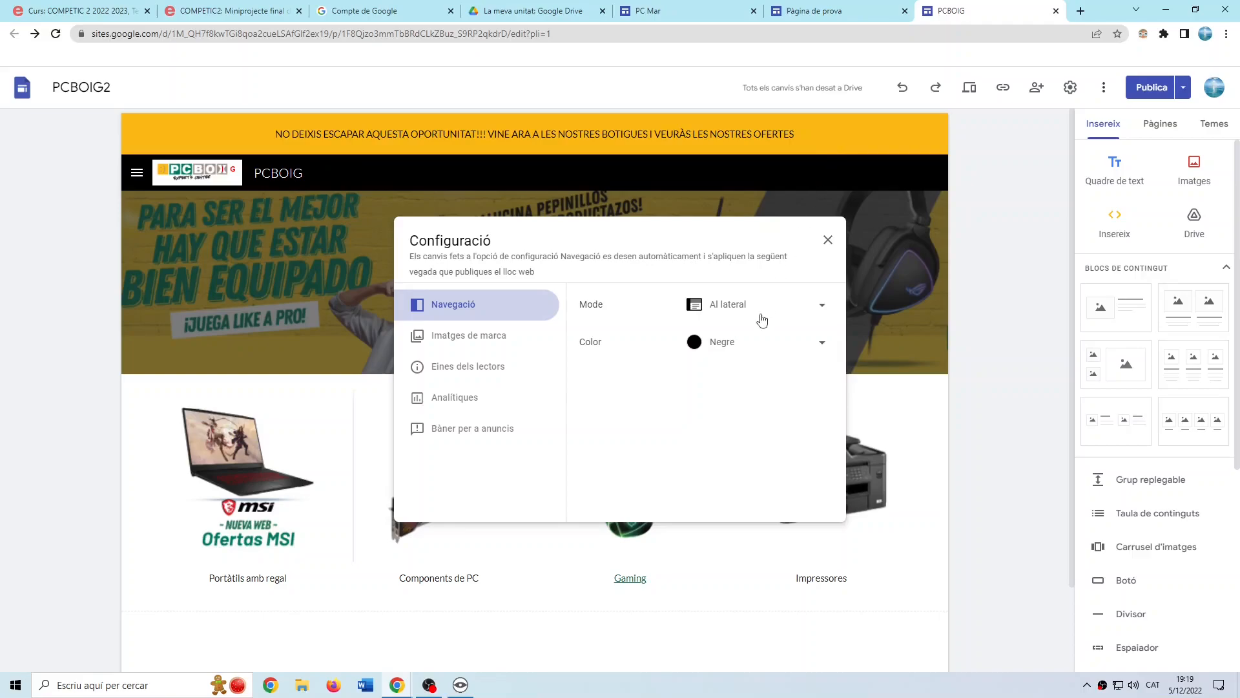
pyautogui.click(822, 306)
pyautogui.click(728, 279)
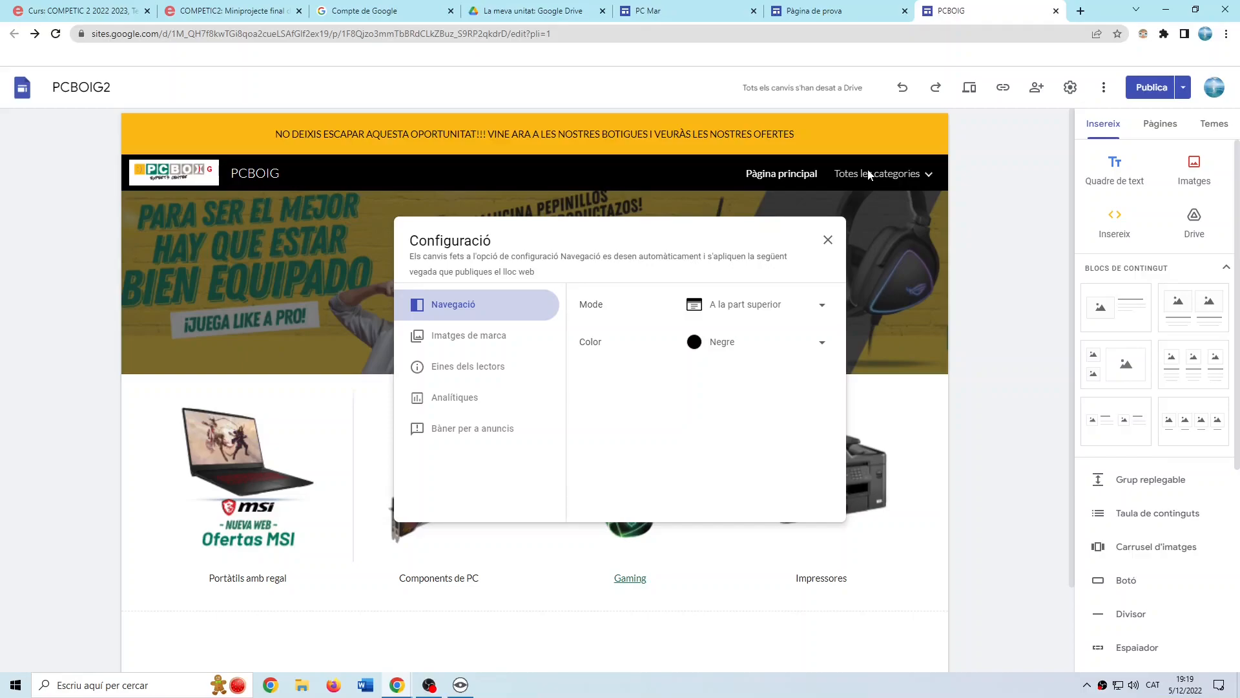
# Set the navigation mode to "Al lateral" and inspect the expanded side menu on the page.
pyautogui.click(822, 305)
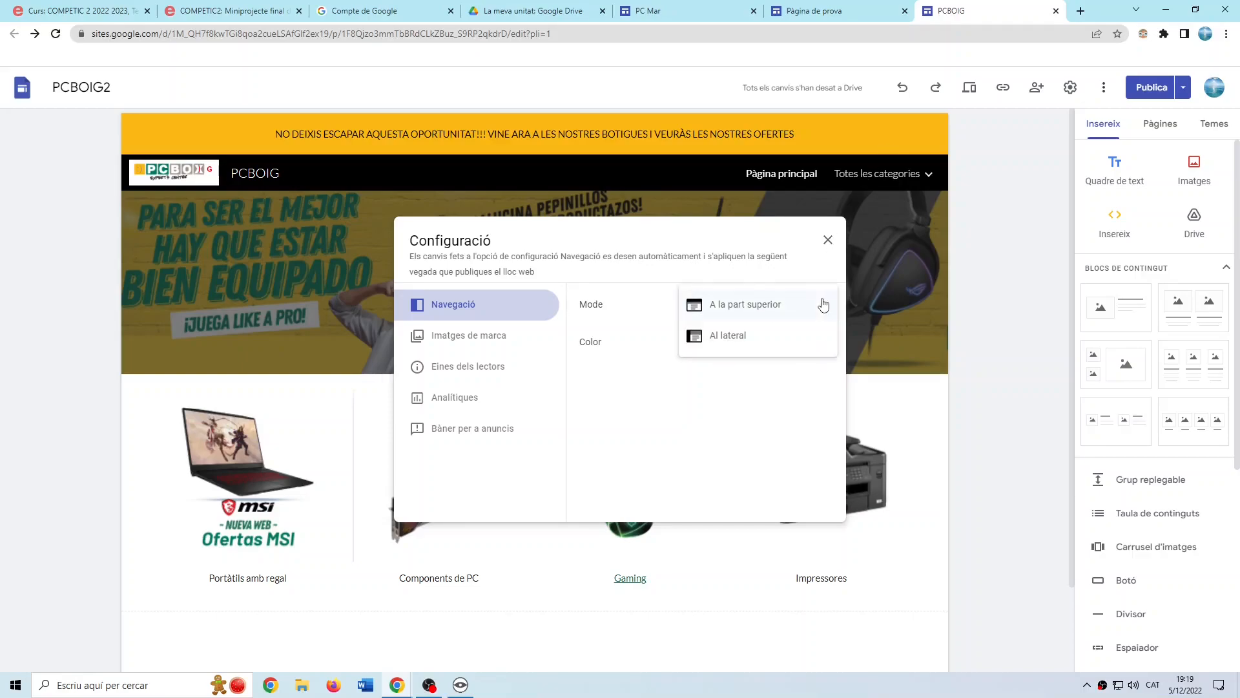
pyautogui.click(728, 335)
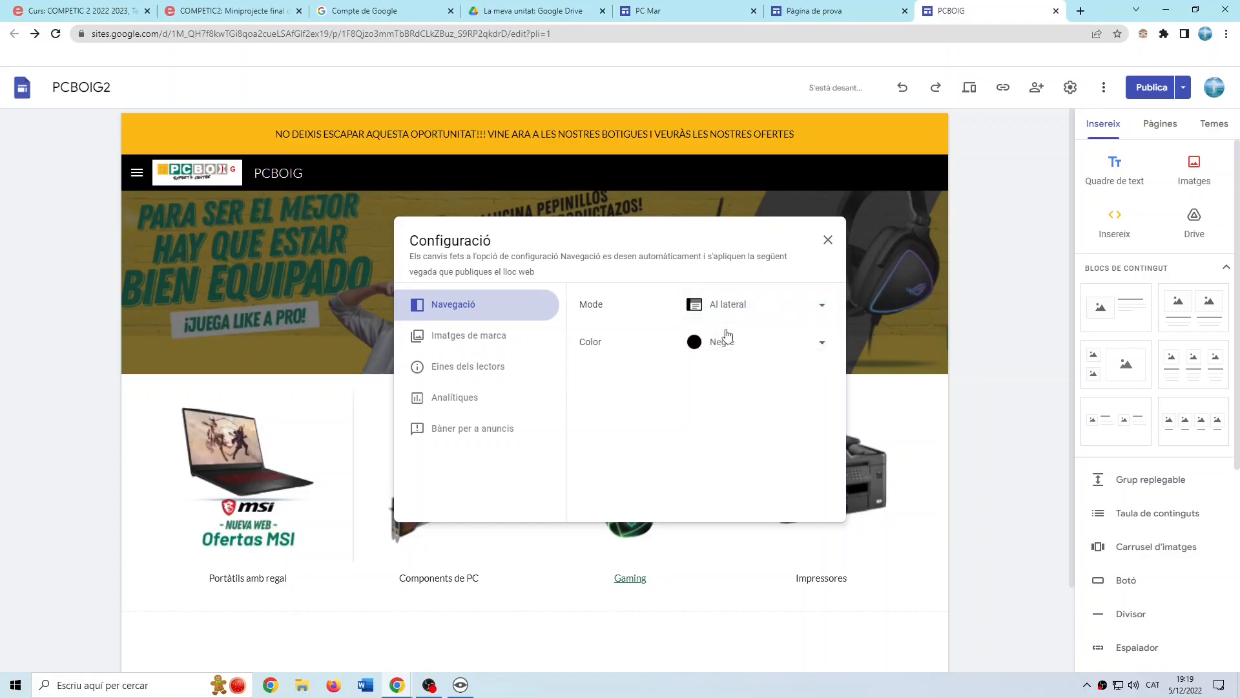
pyautogui.click(827, 240)
pyautogui.click(136, 172)
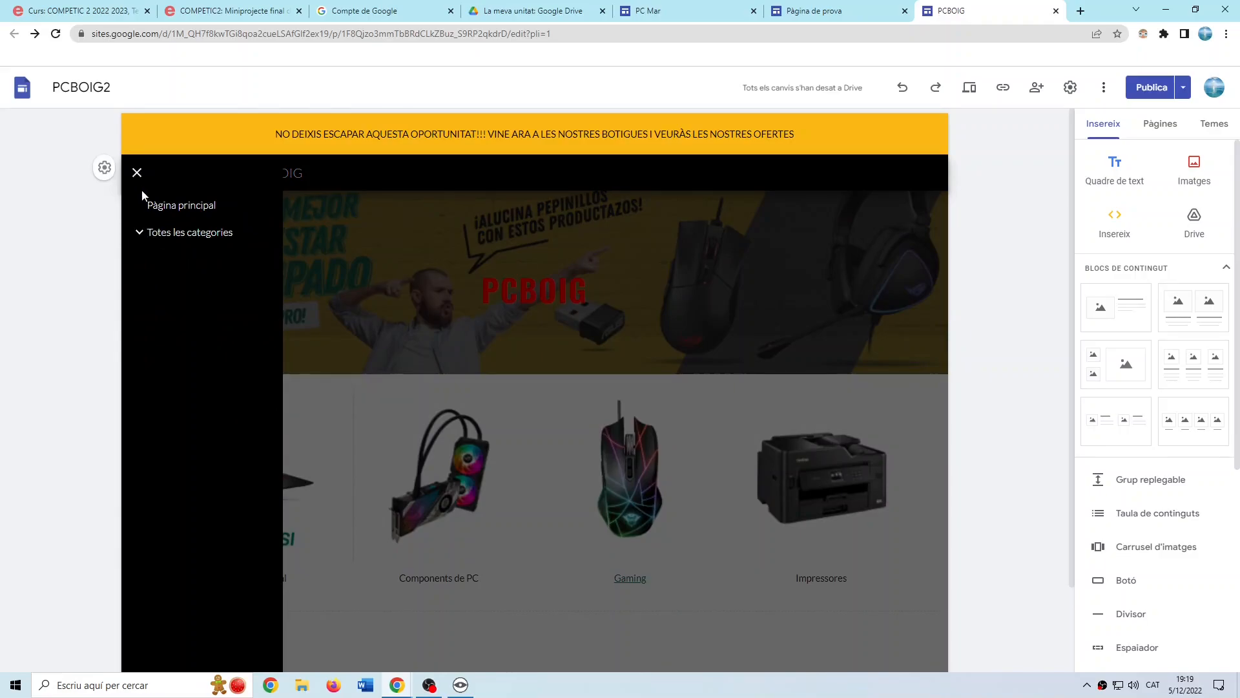
pyautogui.click(136, 173)
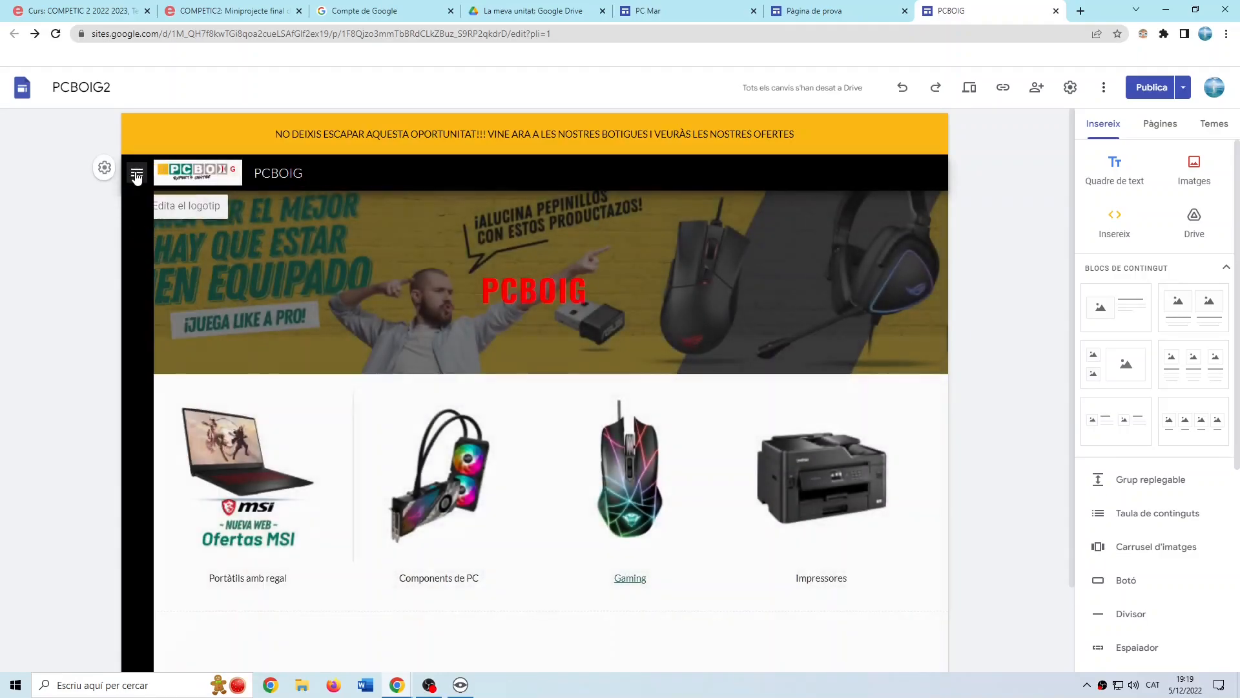
# Reopen the site settings and set the navigation mode to "A la part superior".
pyautogui.click(1071, 87)
pyautogui.click(723, 311)
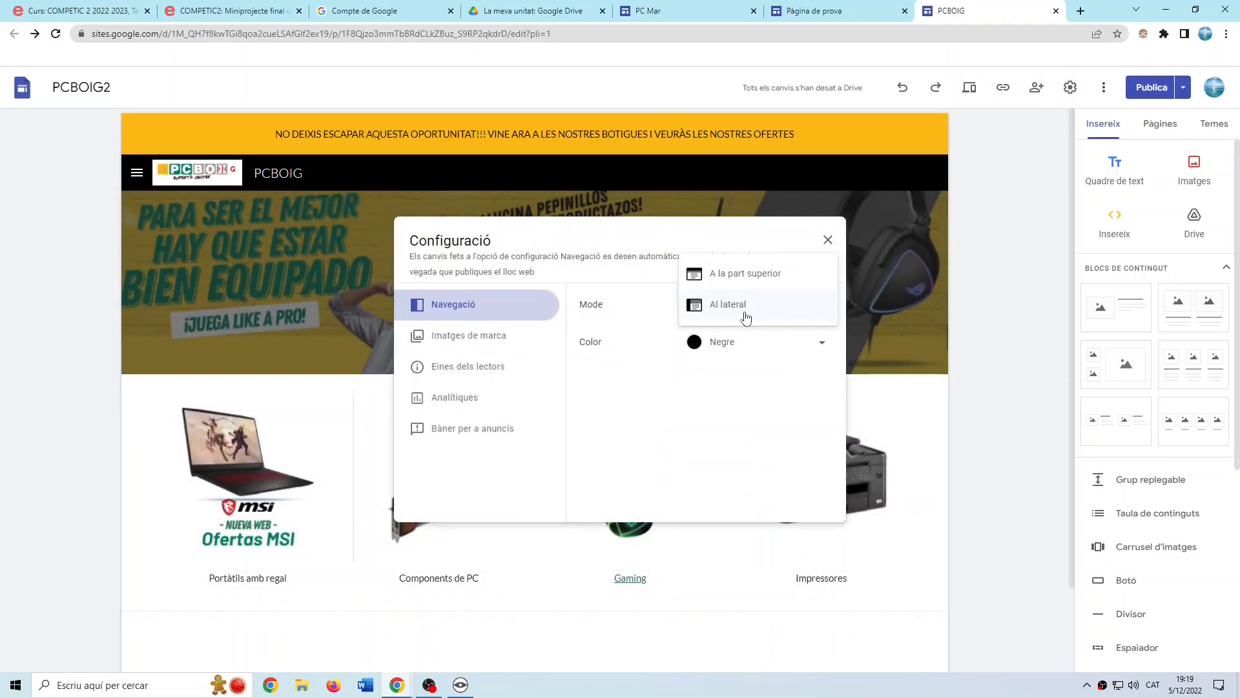
pyautogui.click(743, 272)
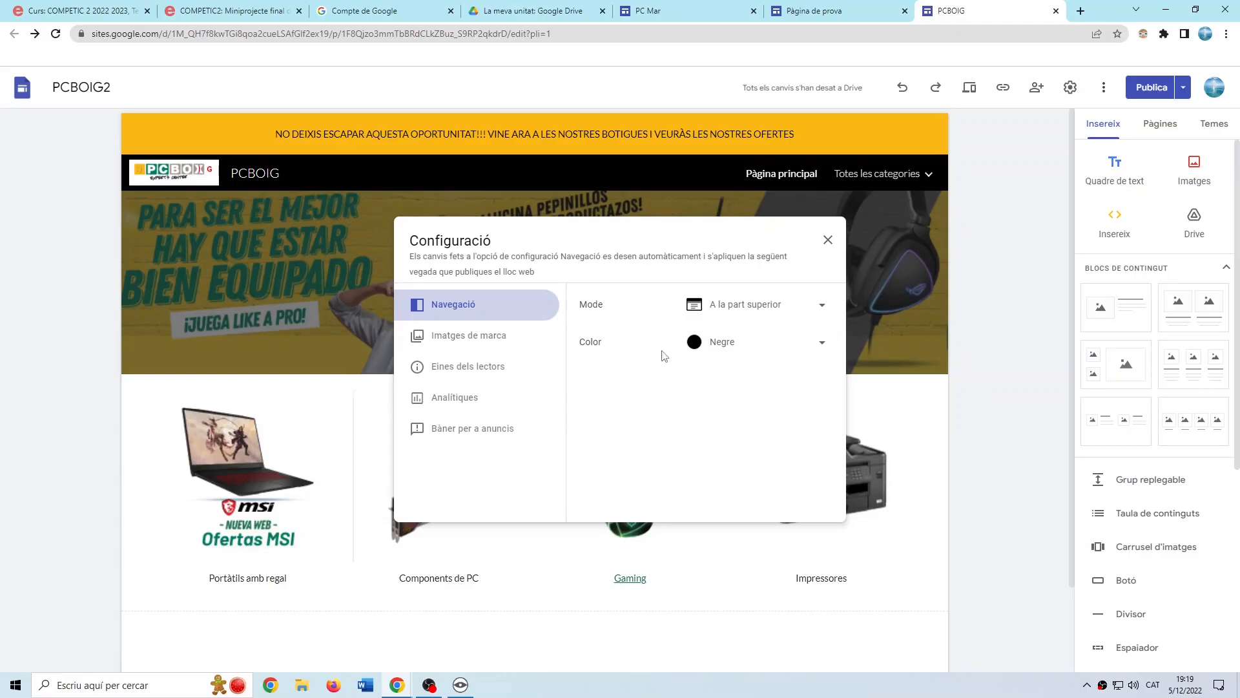
# Try the navigation bar colours "Blanc" and "Transparent", and set the colour back to "Negre".
pyautogui.click(823, 346)
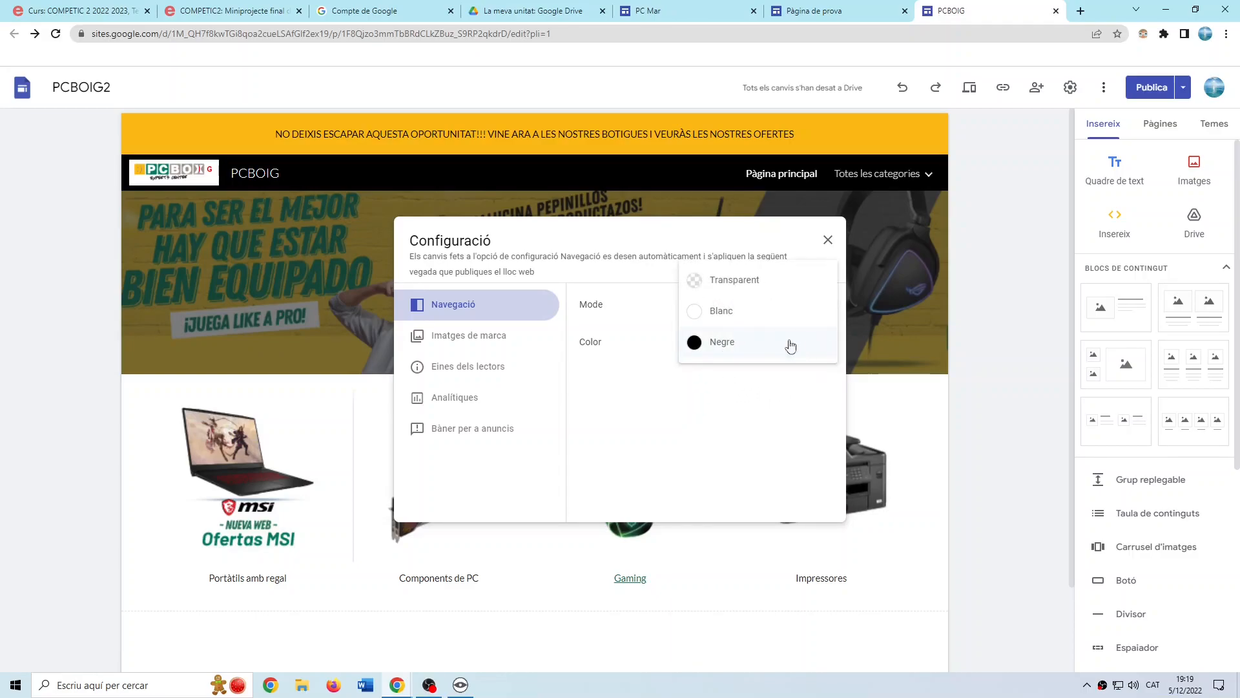
pyautogui.click(727, 312)
pyautogui.click(817, 346)
pyautogui.click(731, 319)
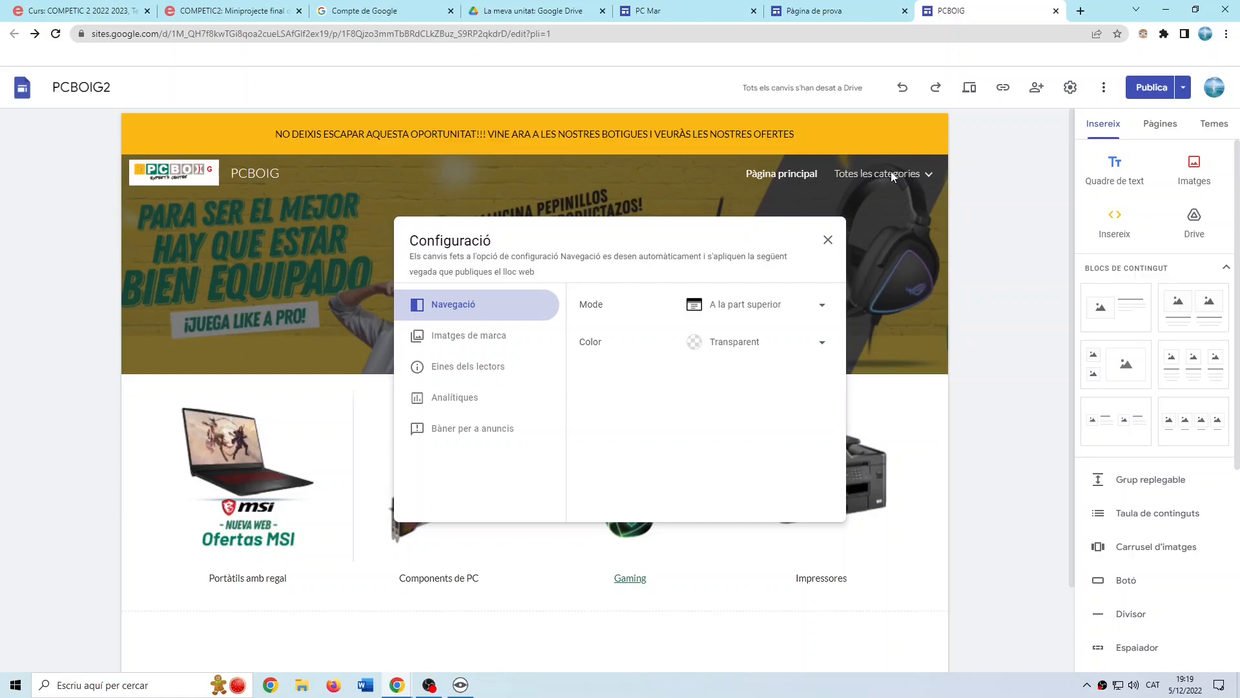
pyautogui.click(818, 344)
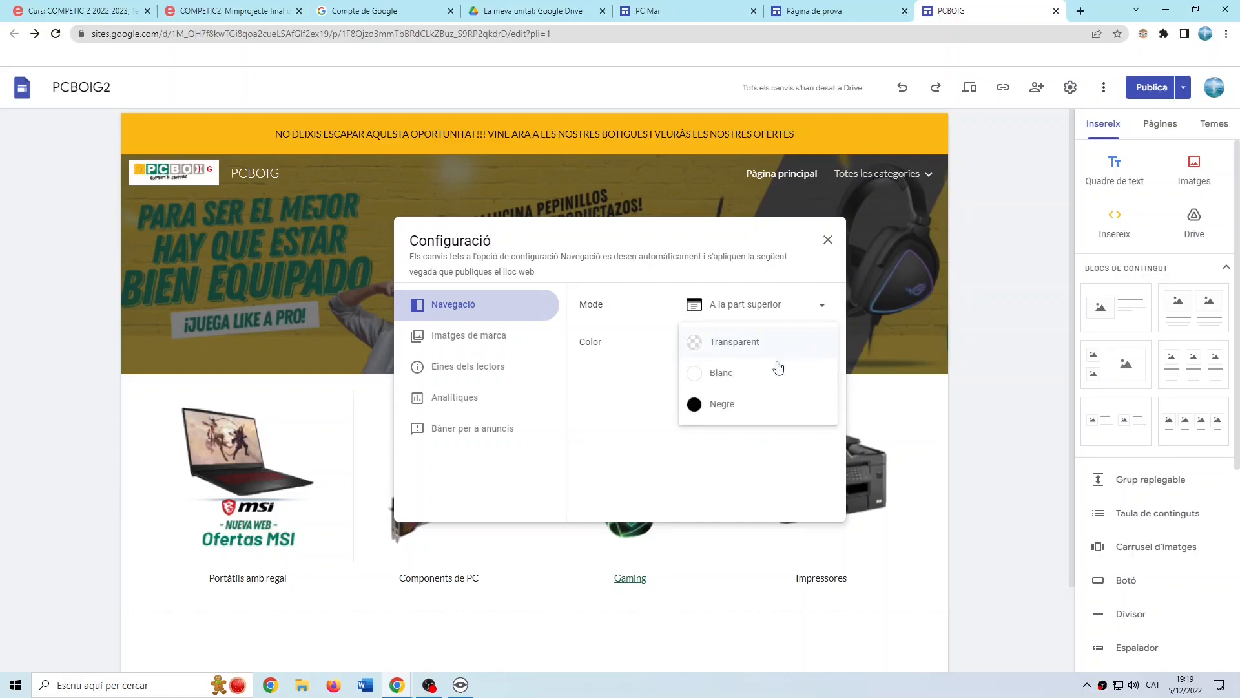
pyautogui.click(728, 405)
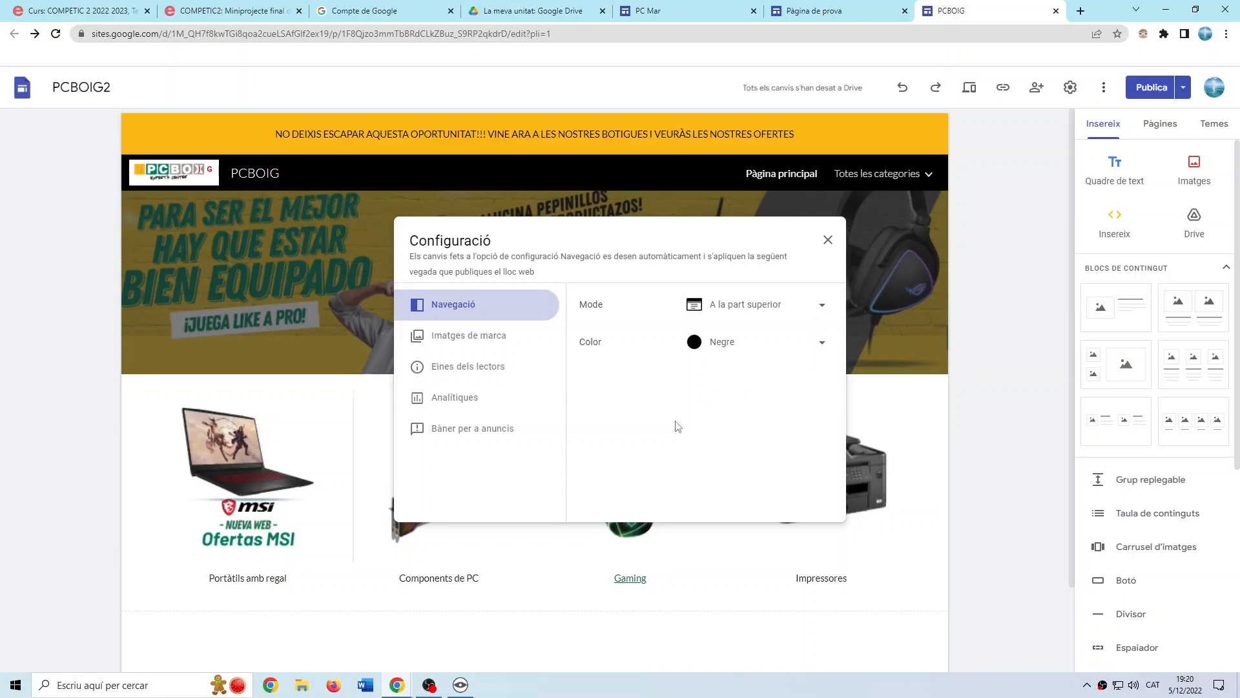
# View PCBOIG's brand images, and set the PC Mar site's logo to the dark blue keyboard picture from a Google Images search for "ordinadors".
pyautogui.click(486, 338)
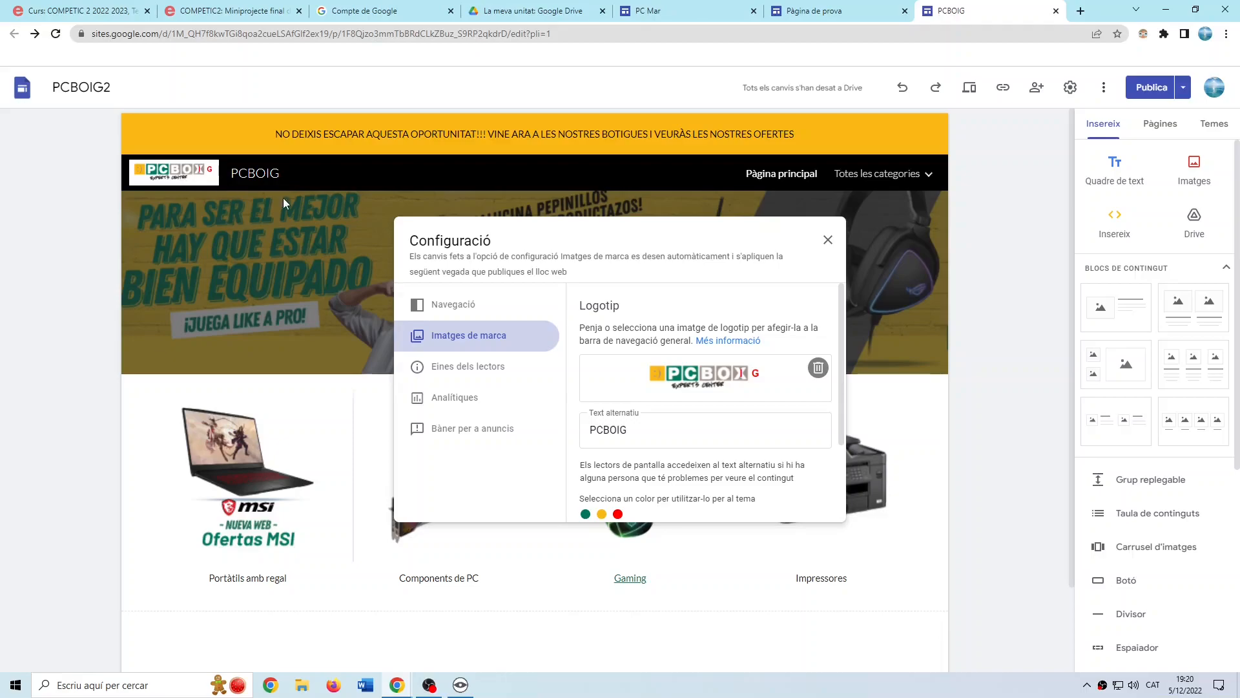
pyautogui.click(689, 18)
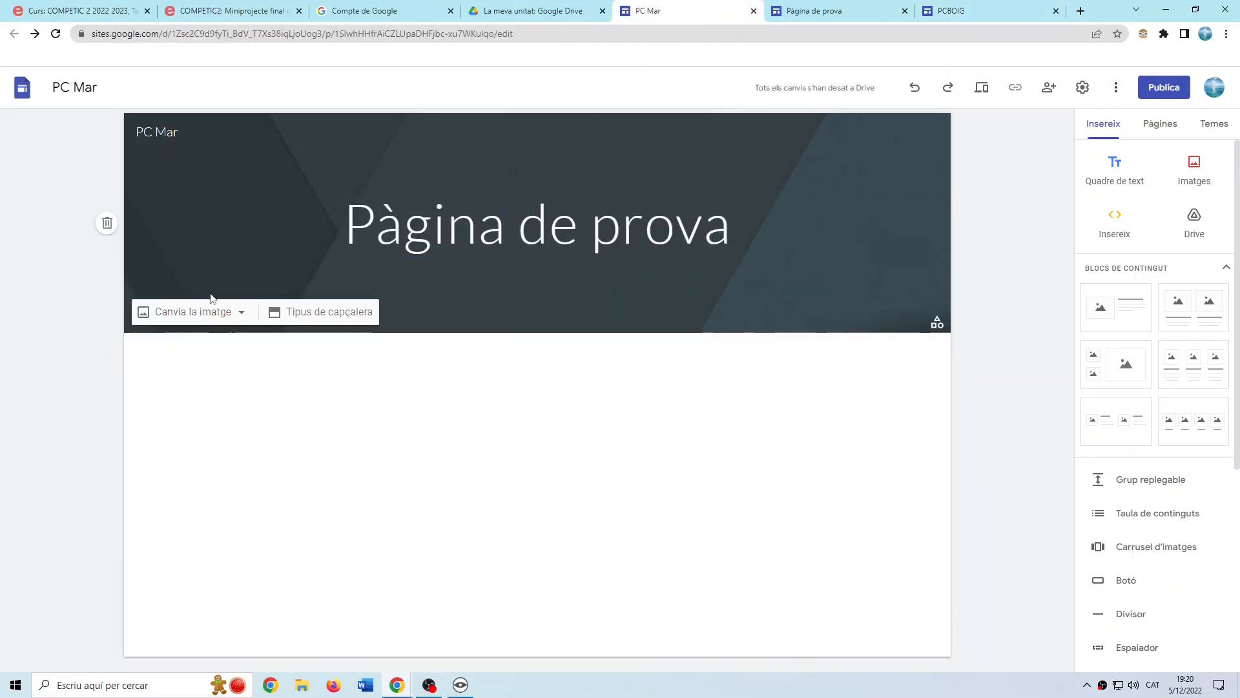
pyautogui.click(1083, 89)
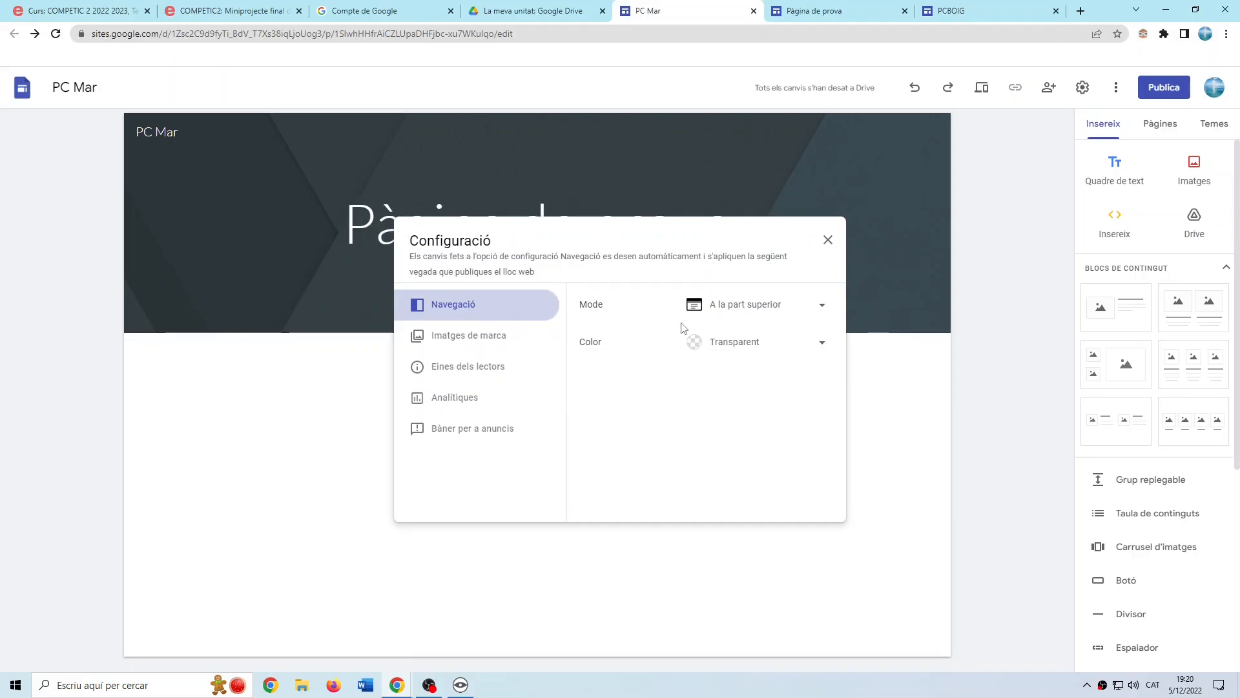
pyautogui.click(478, 337)
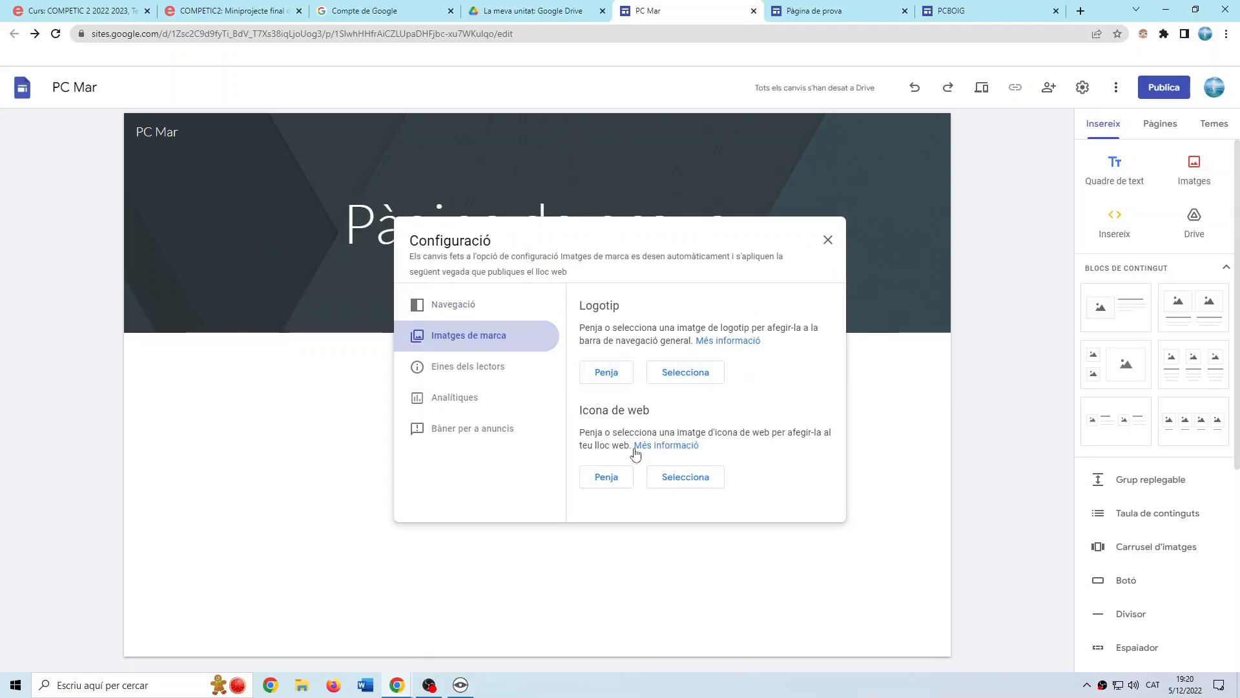
pyautogui.click(685, 376)
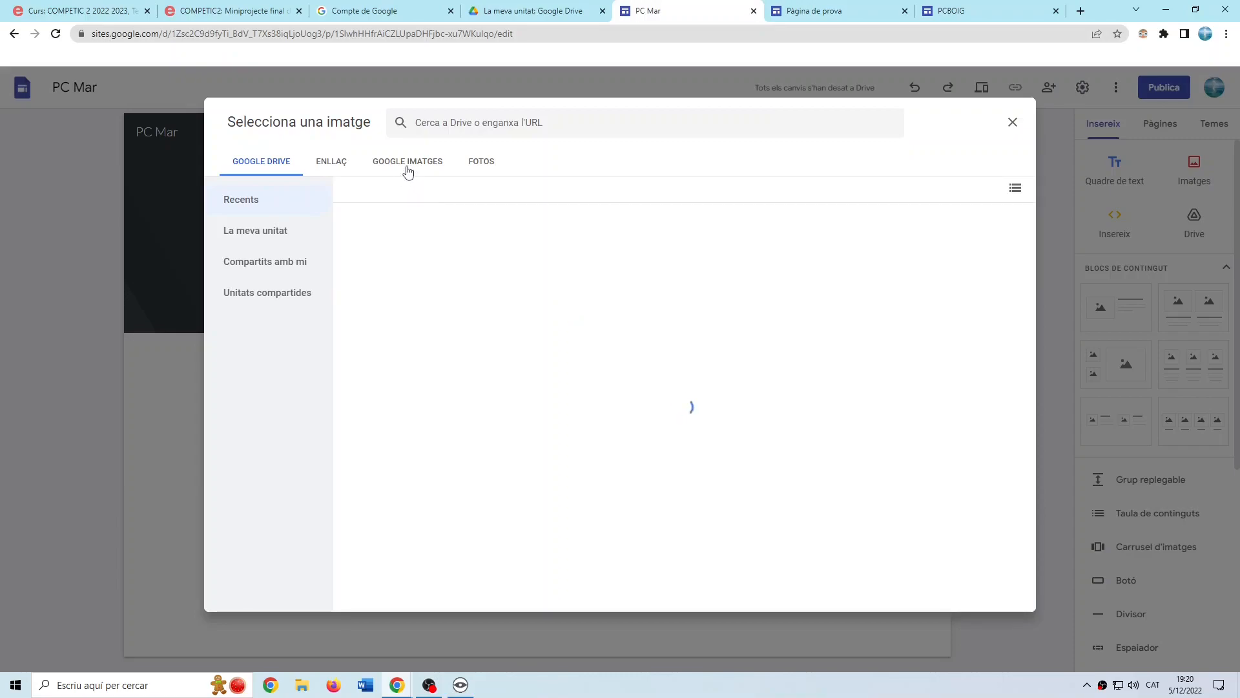
pyautogui.click(408, 161)
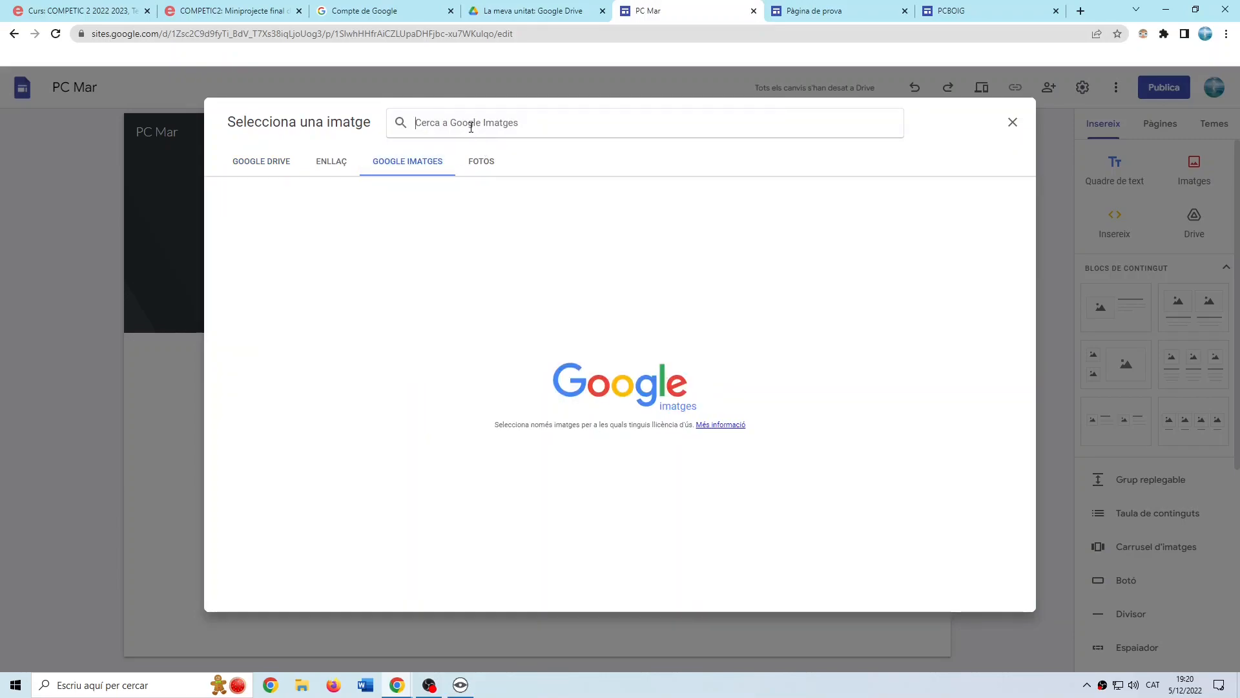
pyautogui.write('ordinadors')
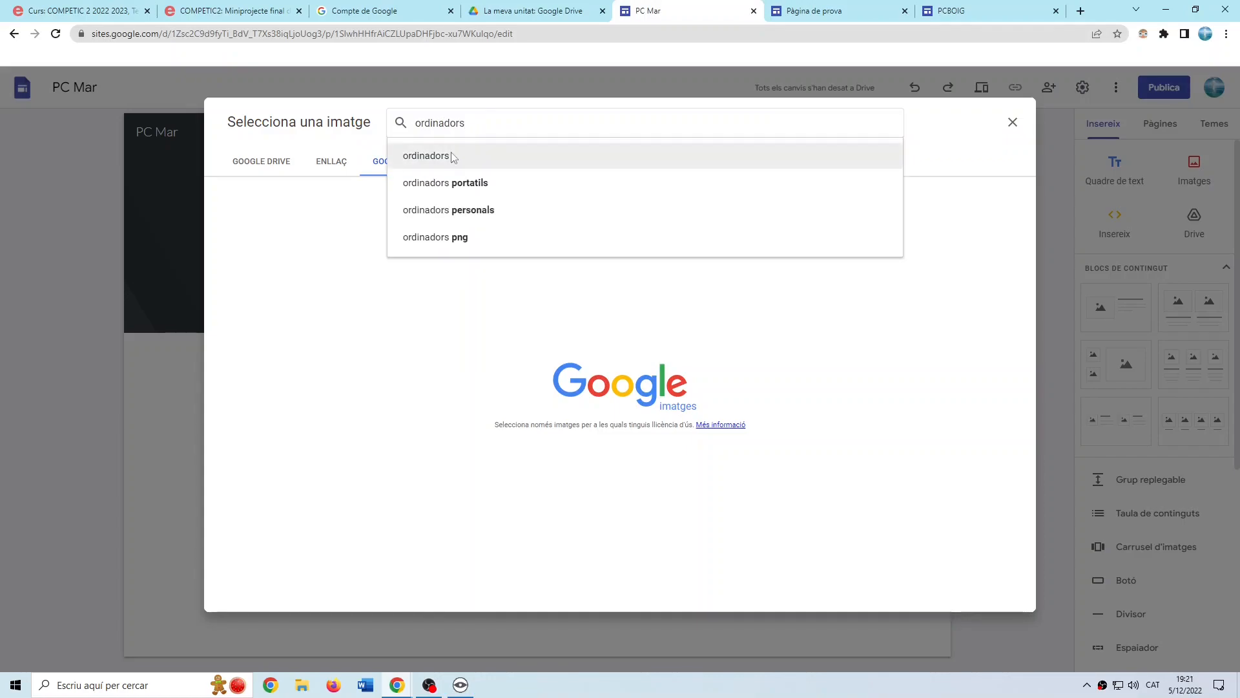
pyautogui.click(452, 157)
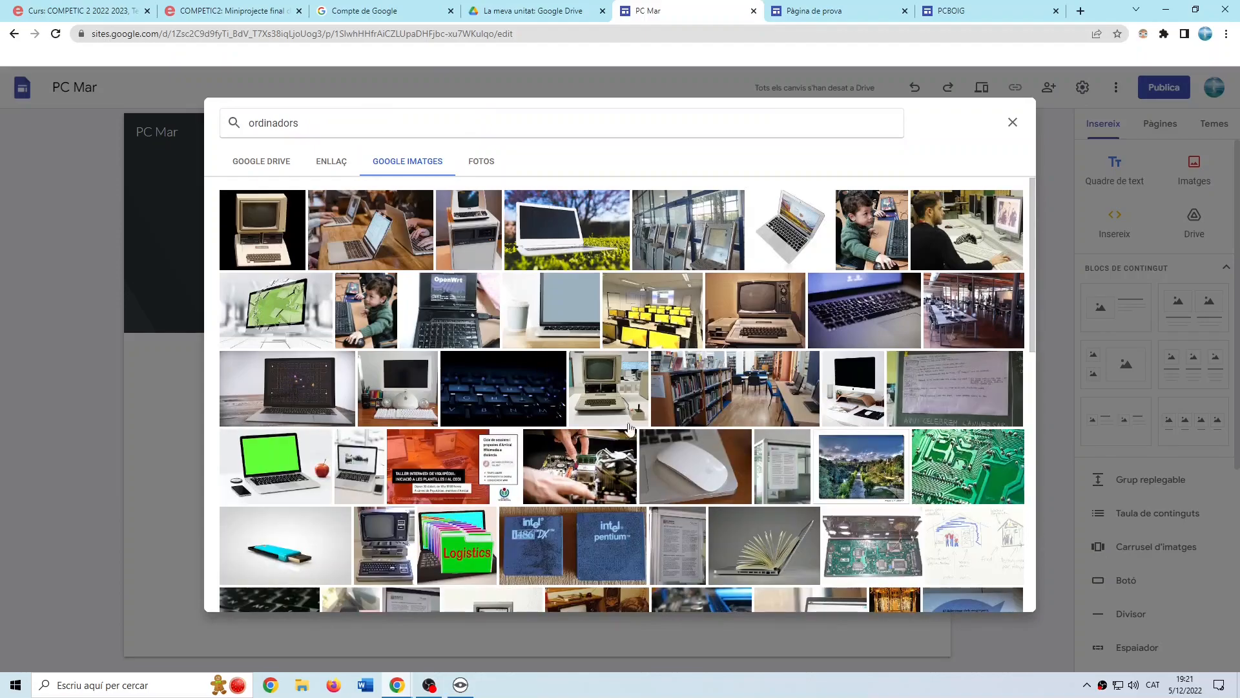
pyautogui.click(510, 395)
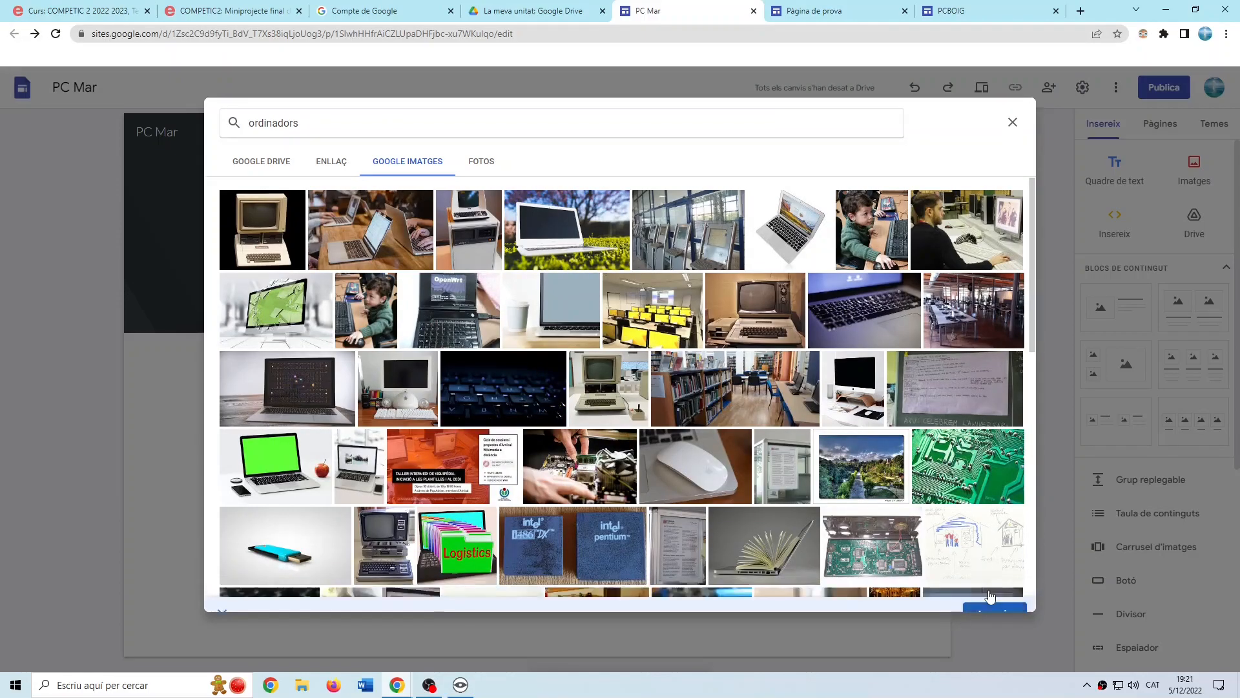
pyautogui.click(990, 595)
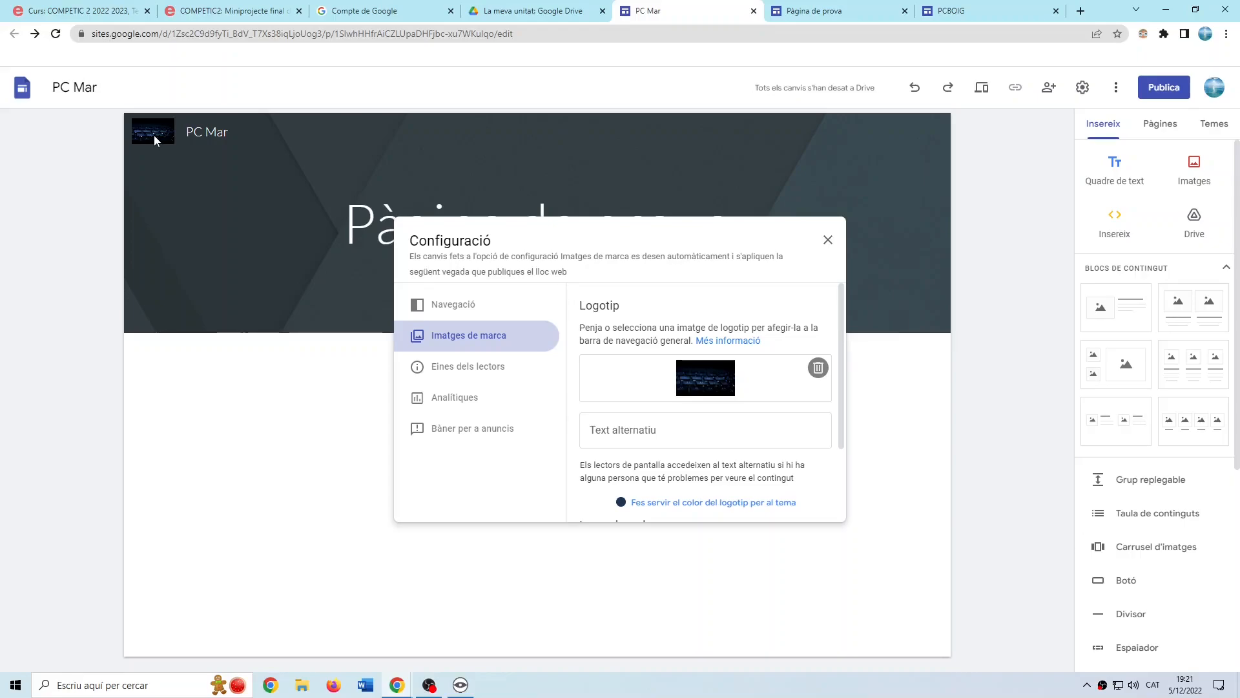
# Examine the logo's alternative text, theme colour and web icon options in the brand image settings of PC Mar and PCBOIG.
pyautogui.scroll(-1, 710, 414)
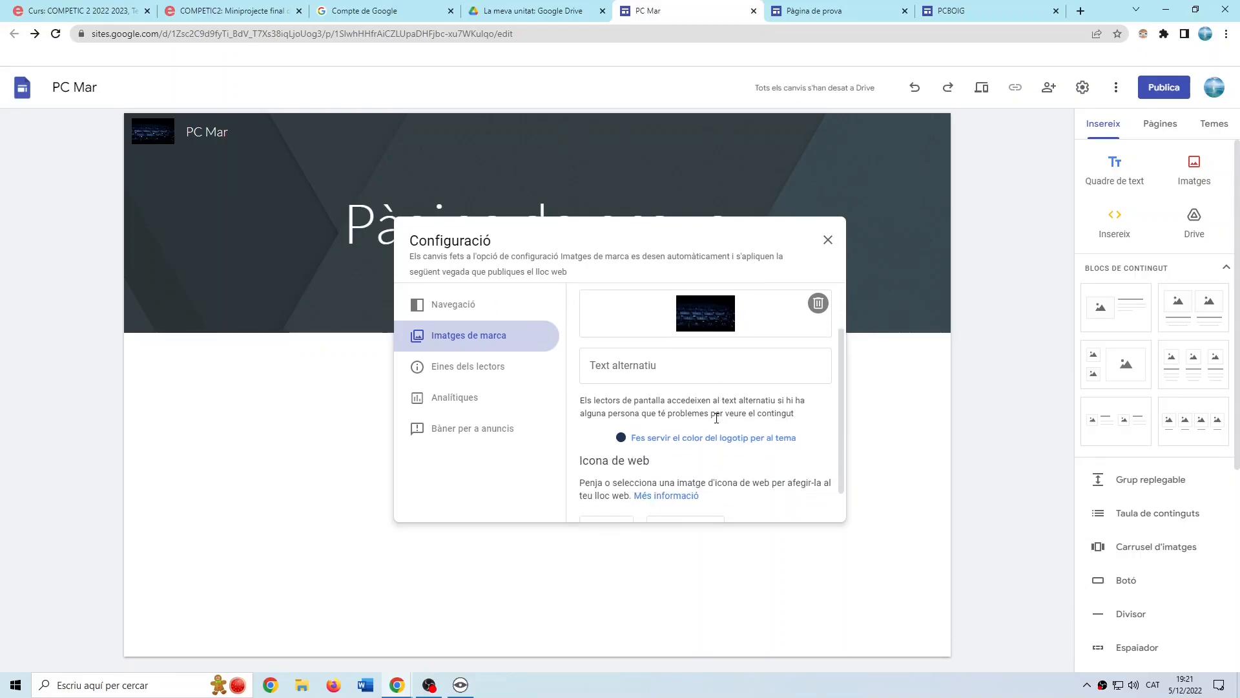
pyautogui.click(653, 375)
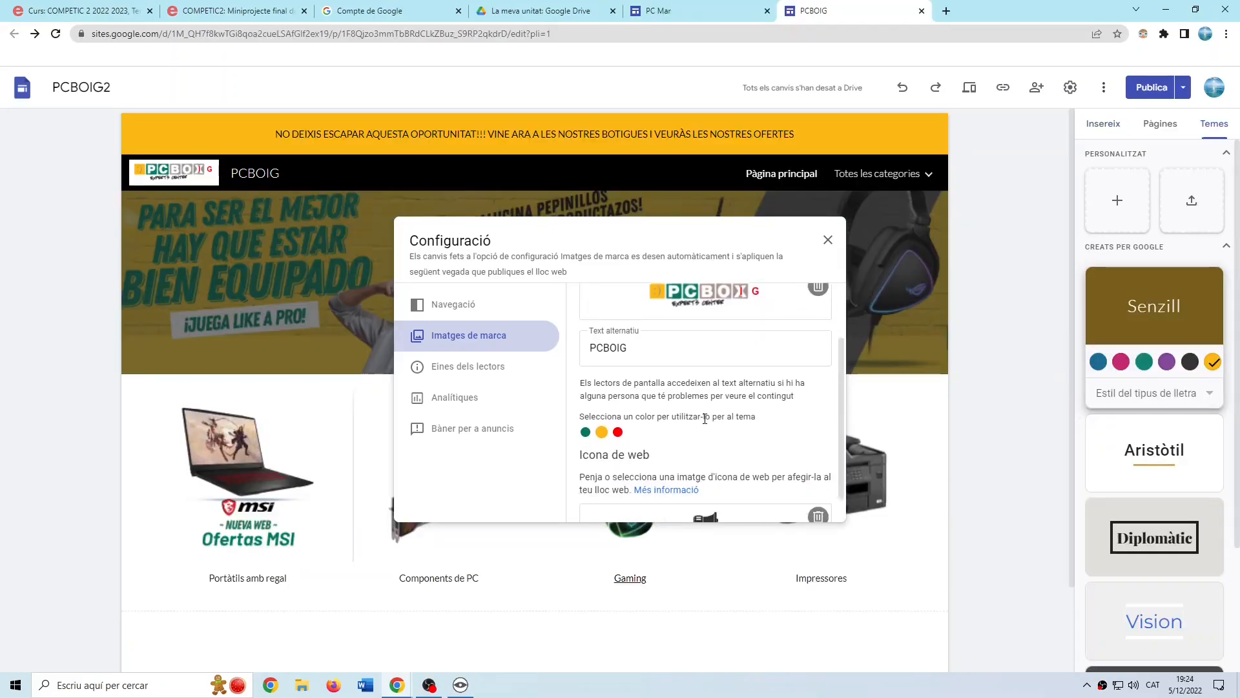
pyautogui.scroll(-1, 705, 419)
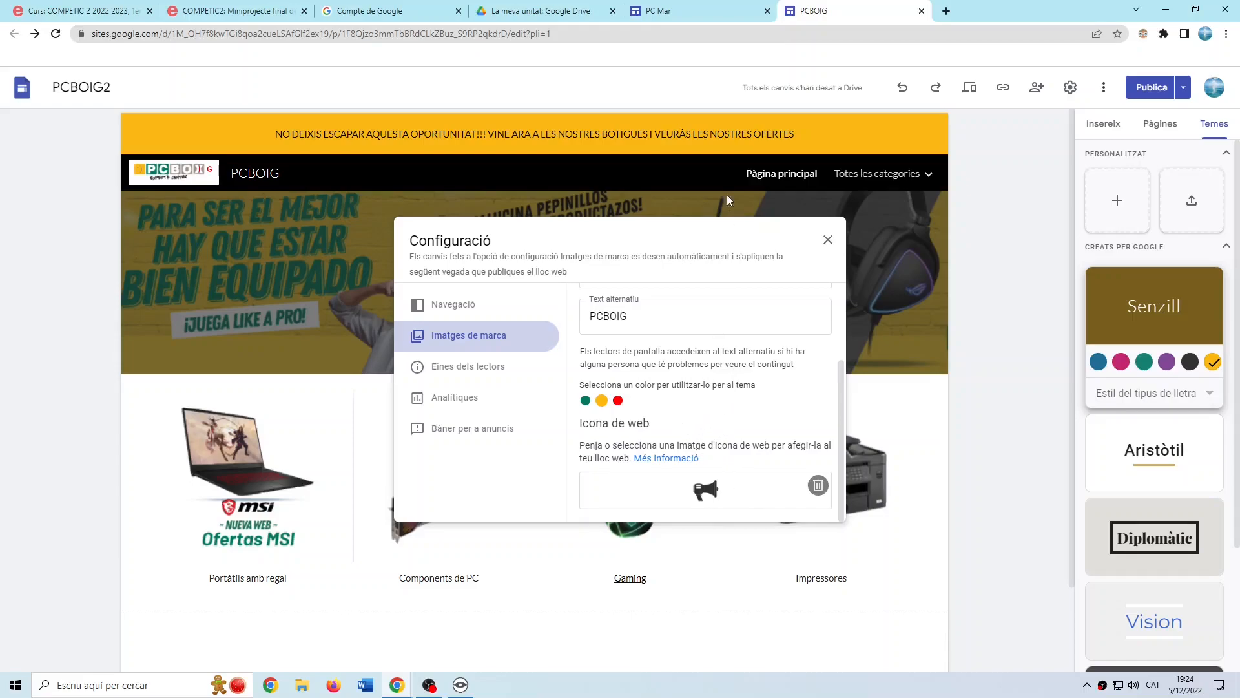
# For the PC Mar site's web icon, search Google Images for "iconos" from the brand image settings.
pyautogui.click(694, 11)
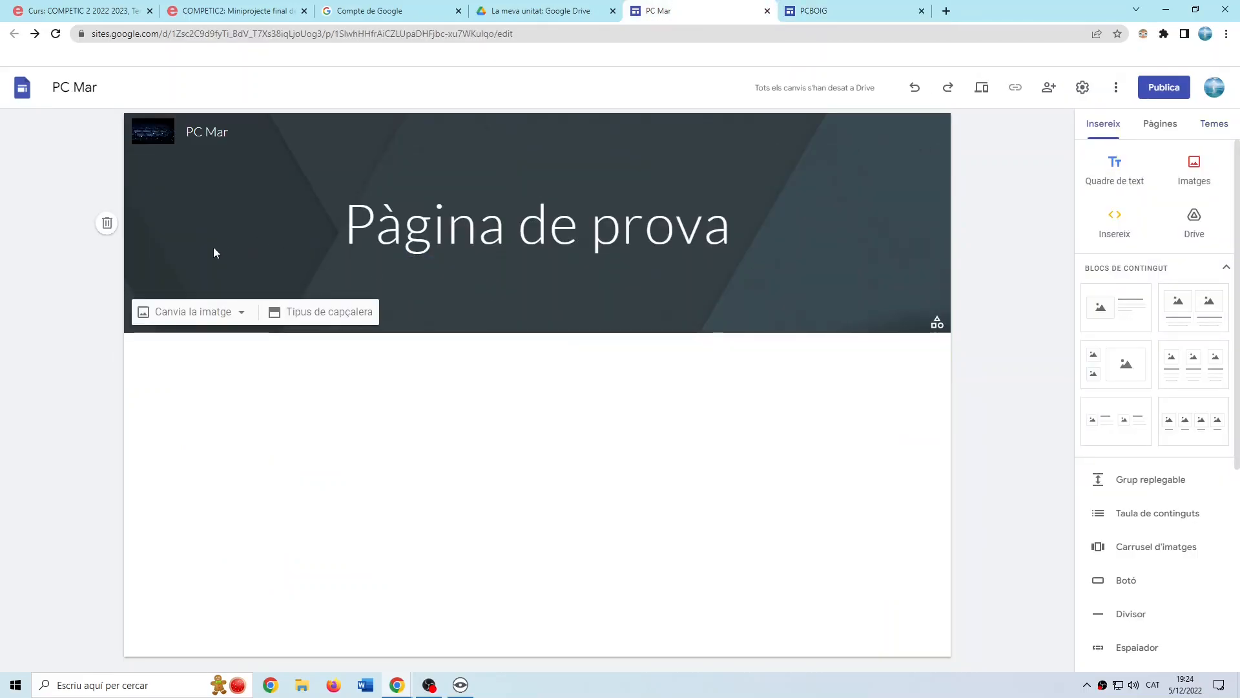
pyautogui.click(1082, 88)
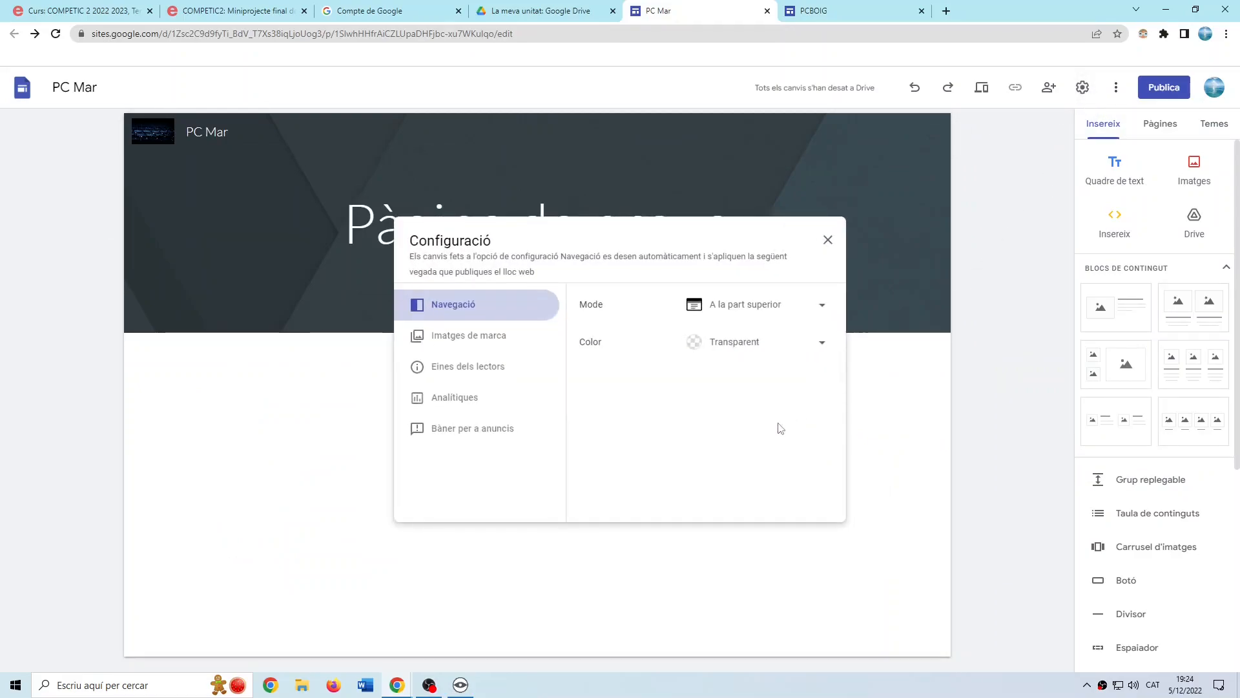
pyautogui.click(484, 342)
pyautogui.scroll(-3, 684, 463)
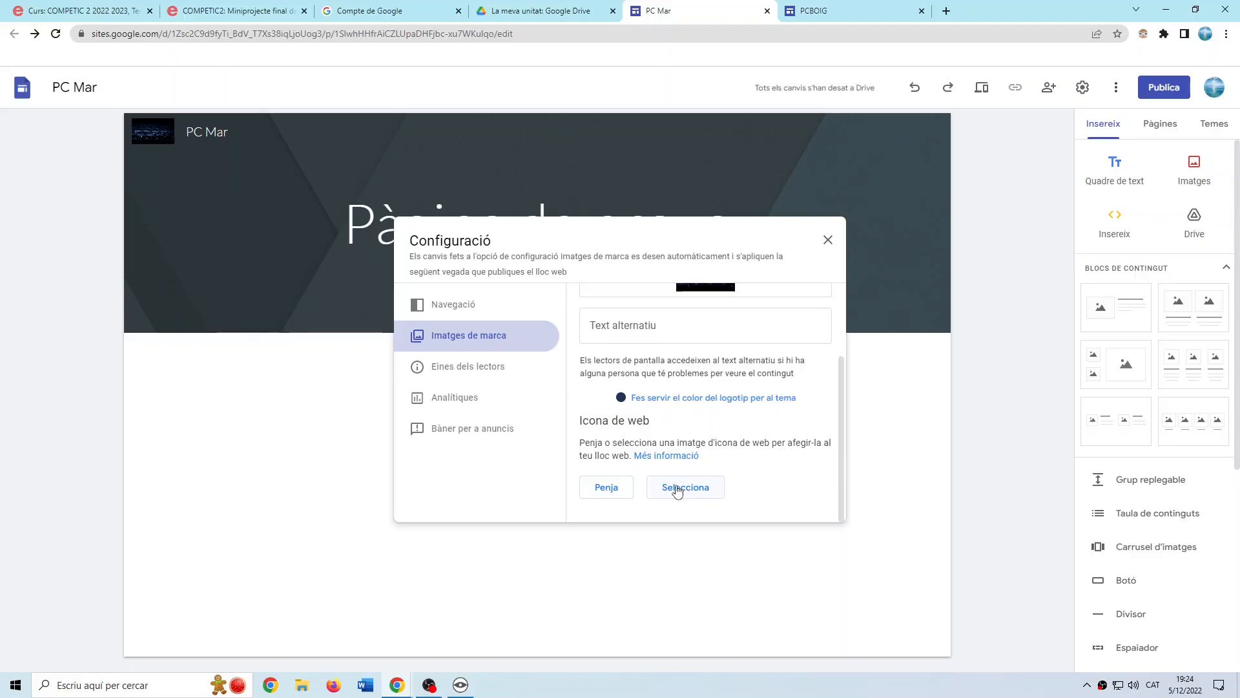
pyautogui.click(677, 489)
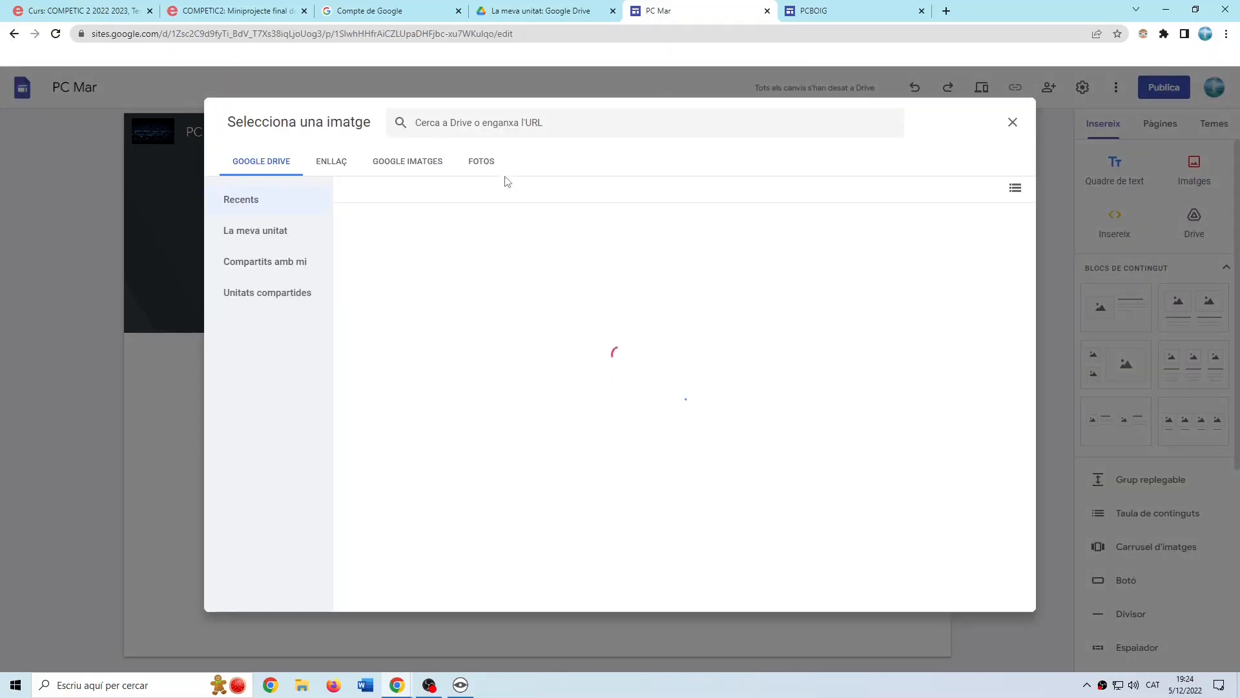
pyautogui.click(417, 165)
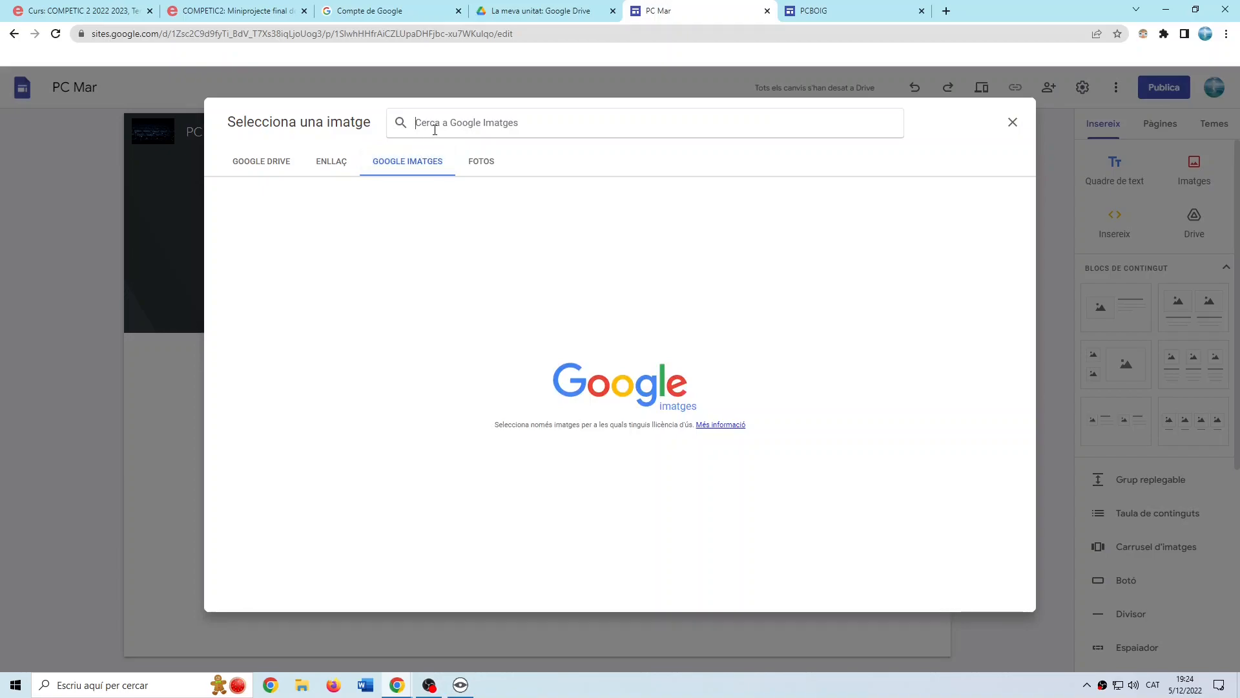
pyautogui.write('iconos')
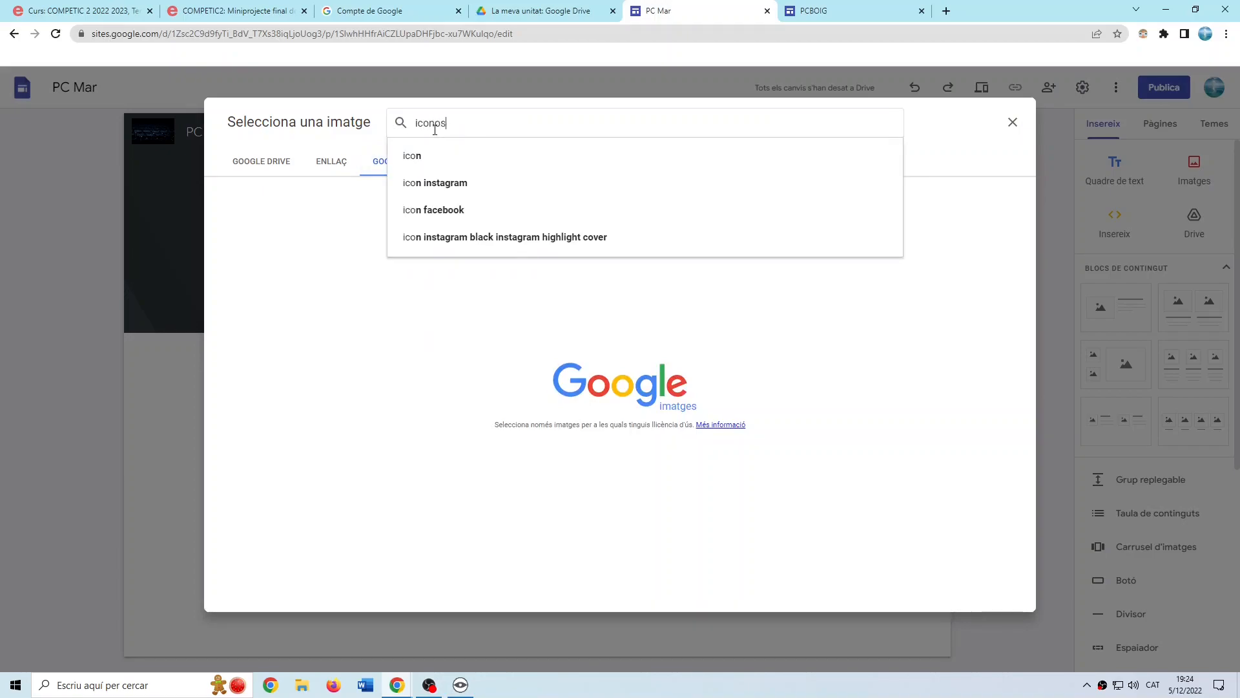
pyautogui.click(436, 155)
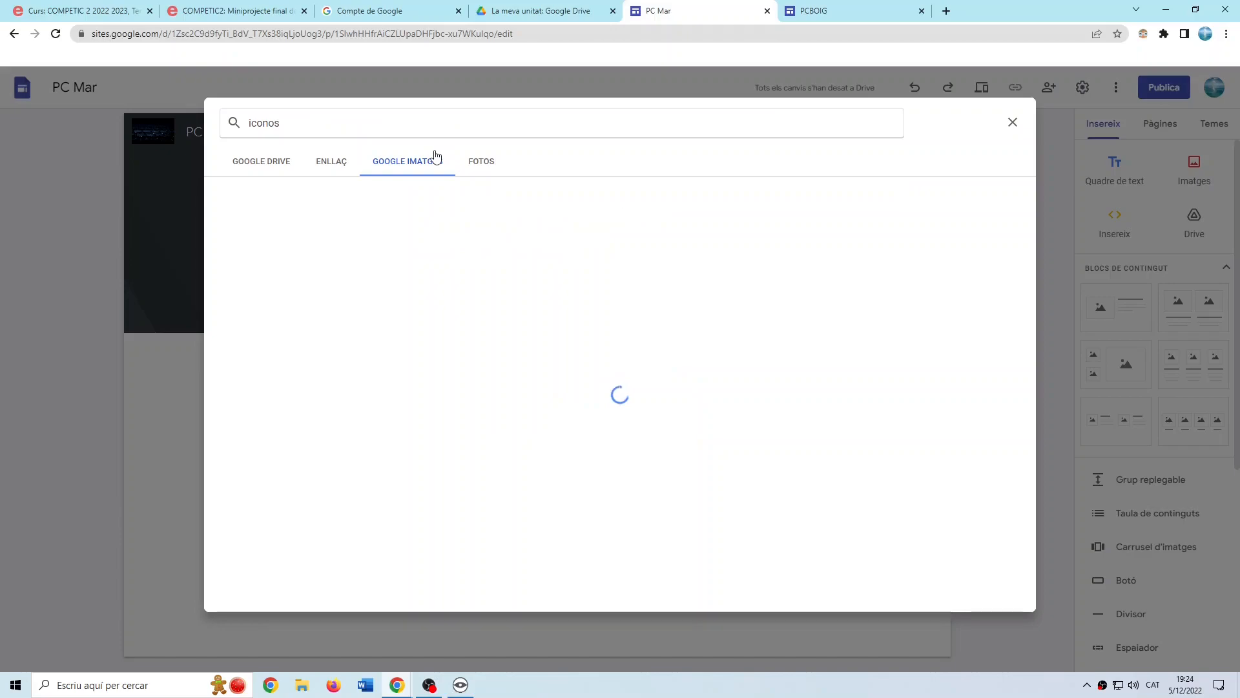
# Insert the black megaphone image as the PC Mar site's web icon and close the site settings.
pyautogui.scroll(-1, 531, 341)
pyautogui.scroll(-2, 531, 340)
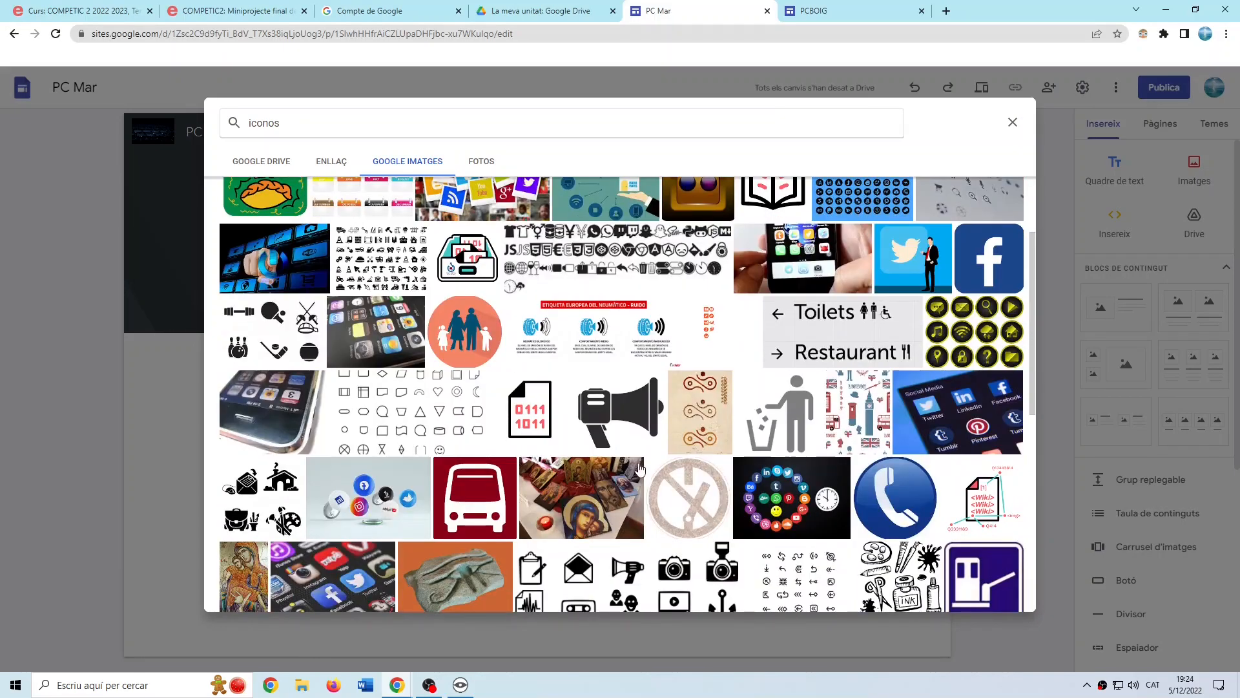
pyautogui.click(617, 413)
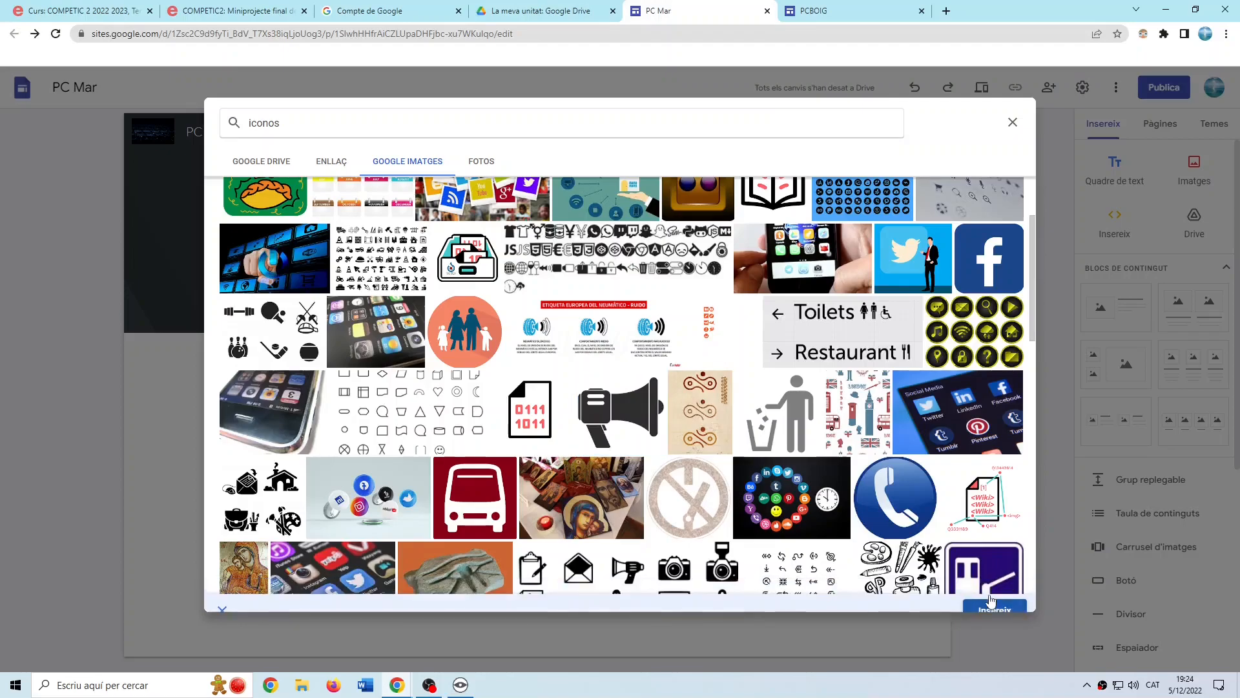
pyautogui.click(992, 603)
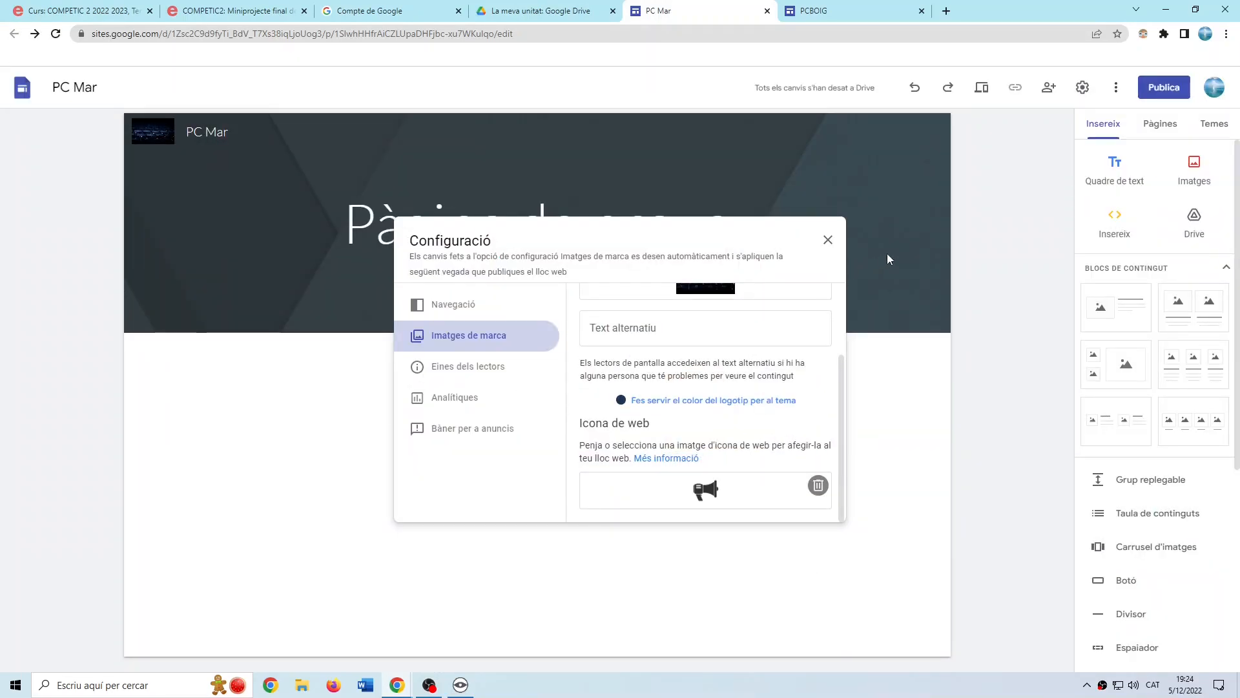
pyautogui.click(828, 240)
# Publish the PC Mar site at the web address "pcmar" and view the published site.
pyautogui.click(1156, 94)
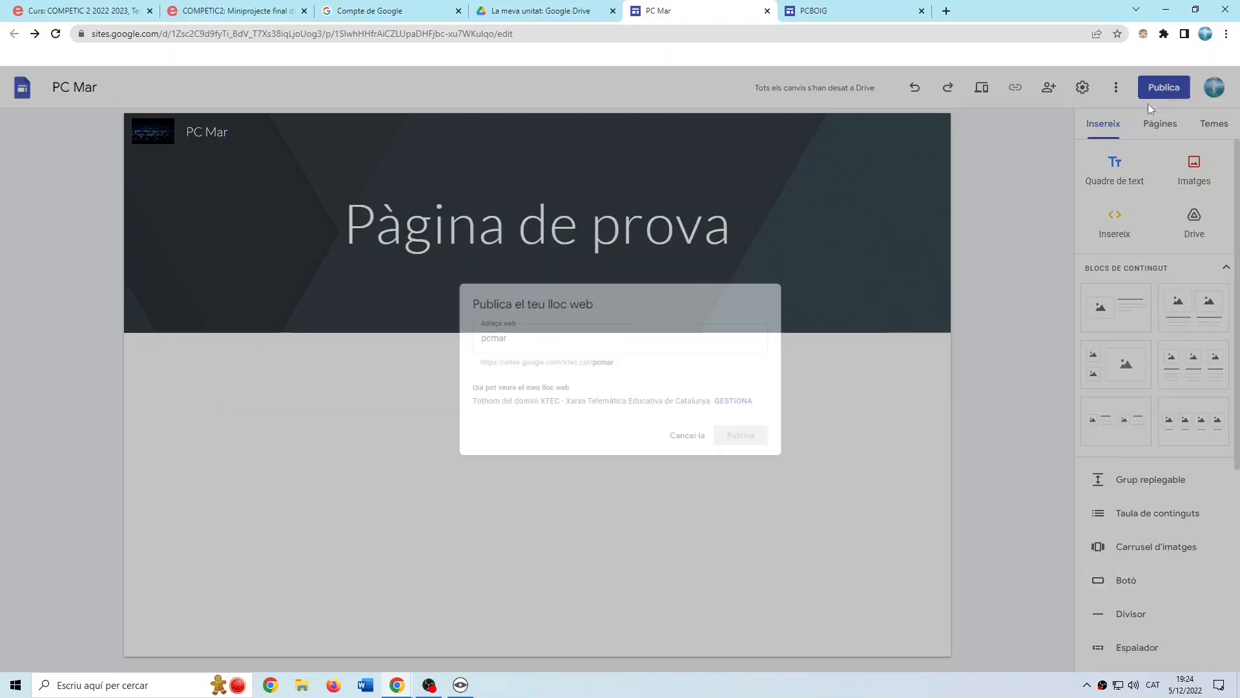
pyautogui.click(748, 446)
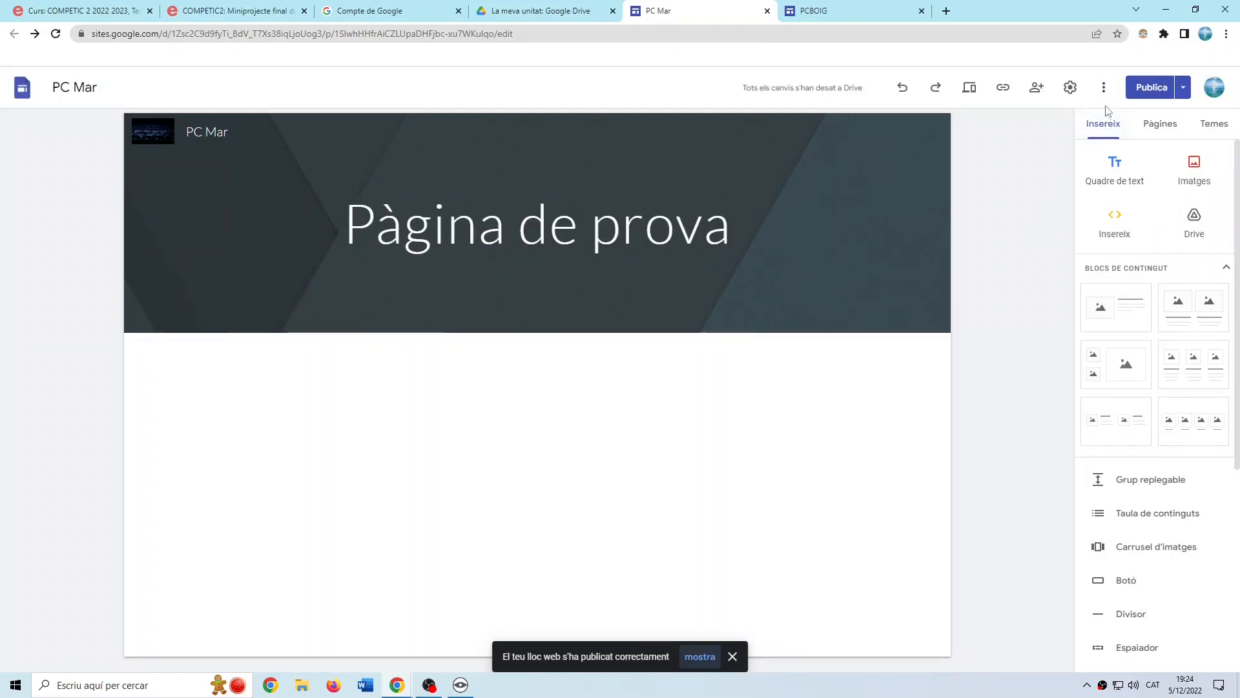
pyautogui.click(1184, 88)
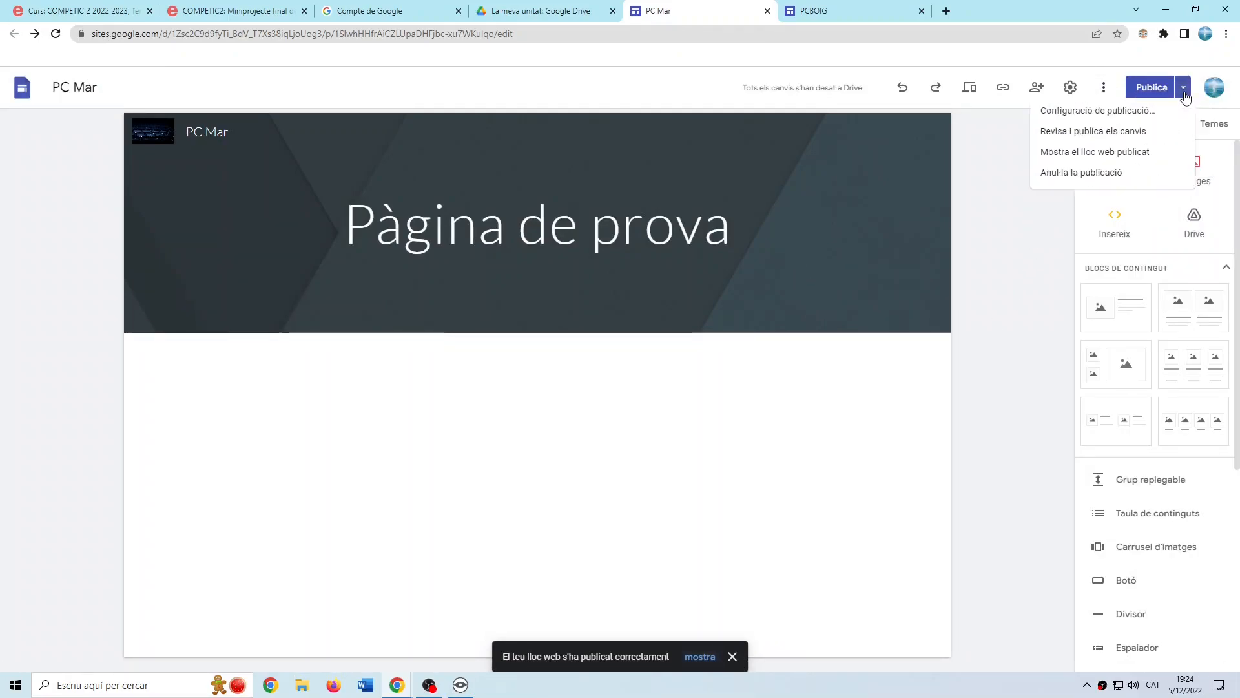
pyautogui.click(1081, 158)
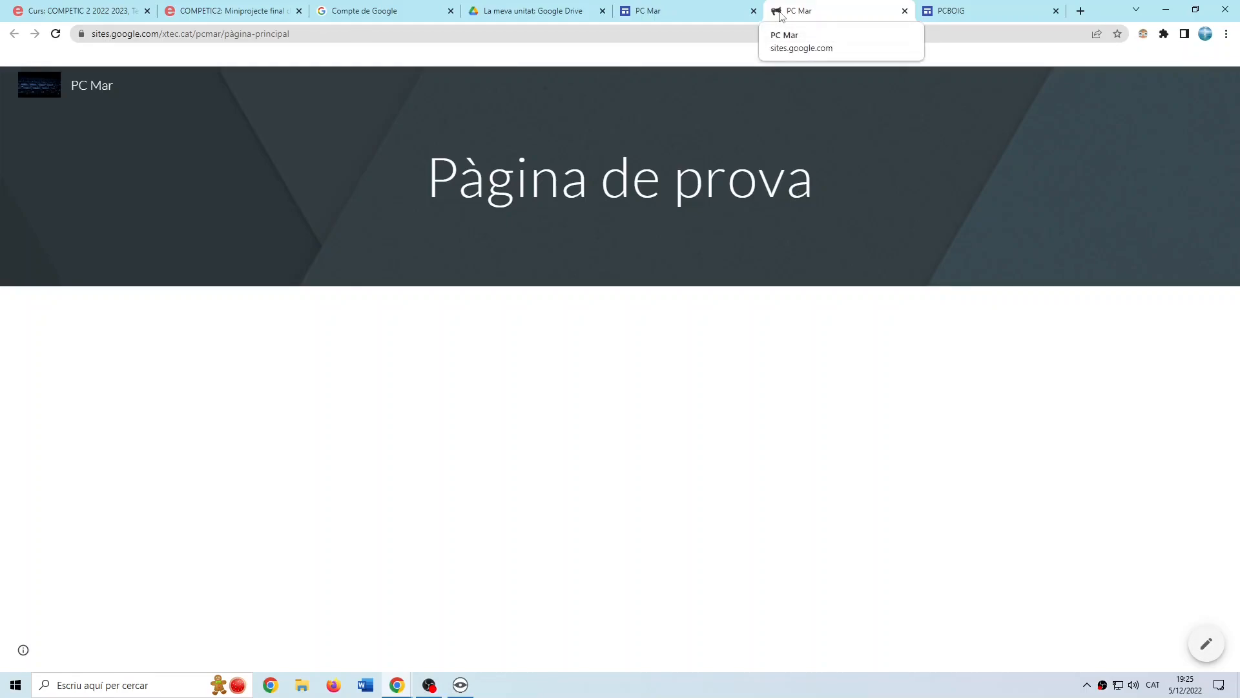
pyautogui.click(905, 11)
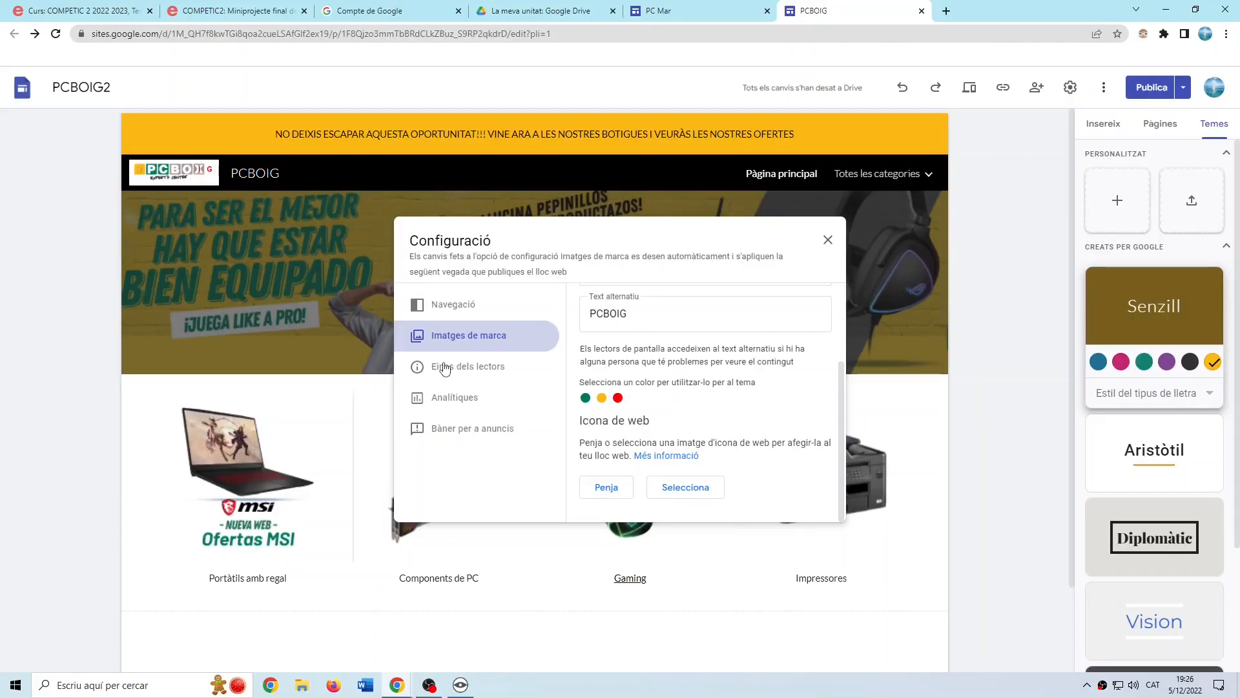
# In PCBOIG's reader tools settings, switch the display of the page's last update time off and back on.
pyautogui.click(469, 377)
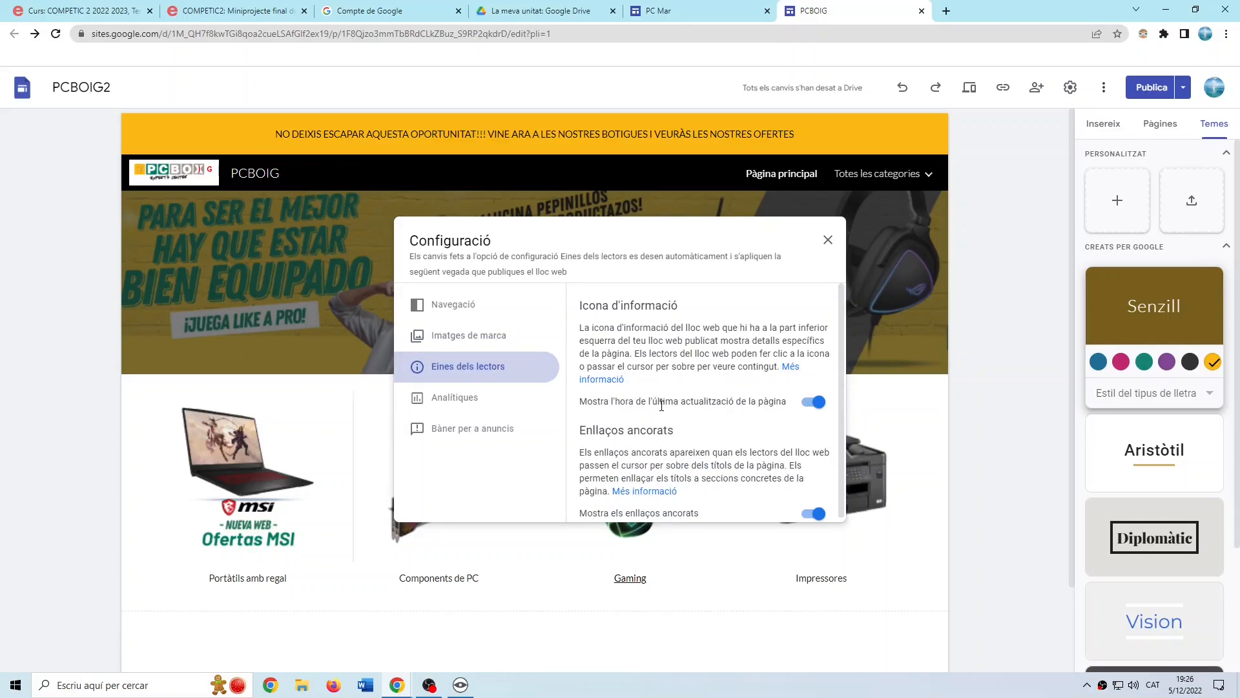
pyautogui.click(815, 404)
pyautogui.click(816, 405)
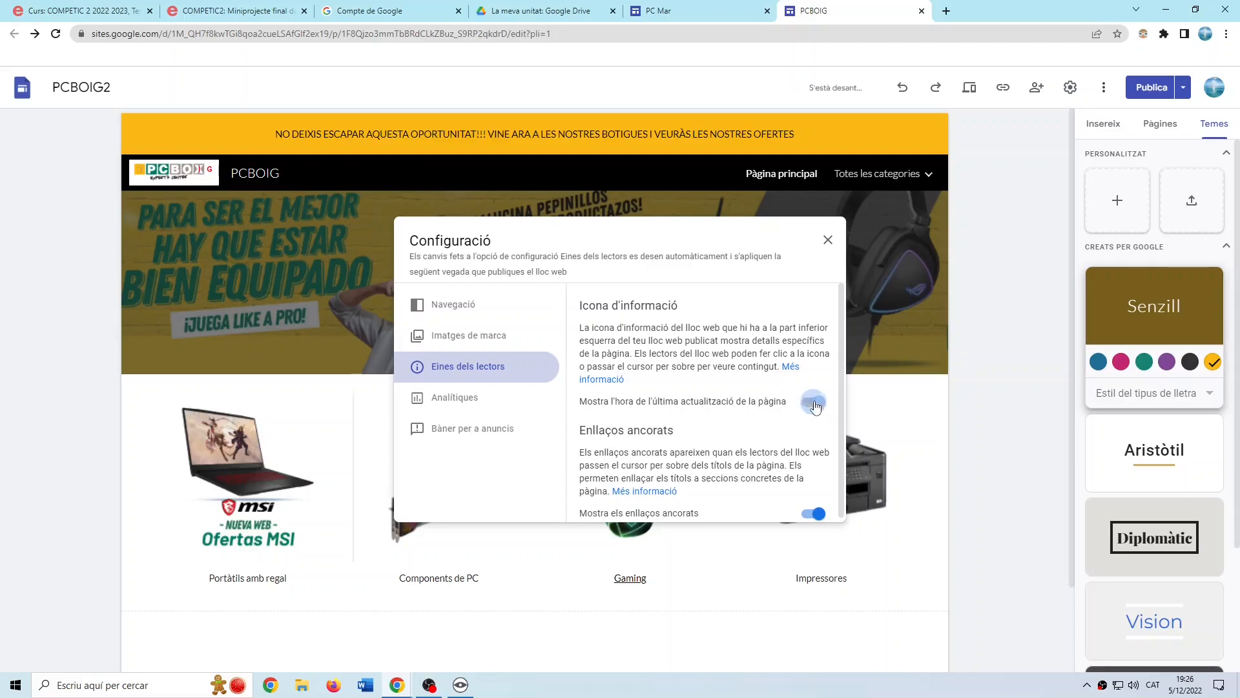
pyautogui.click(827, 240)
# View the published PCBOIG site to inspect the page information icon, and return to the editor.
pyautogui.click(1183, 89)
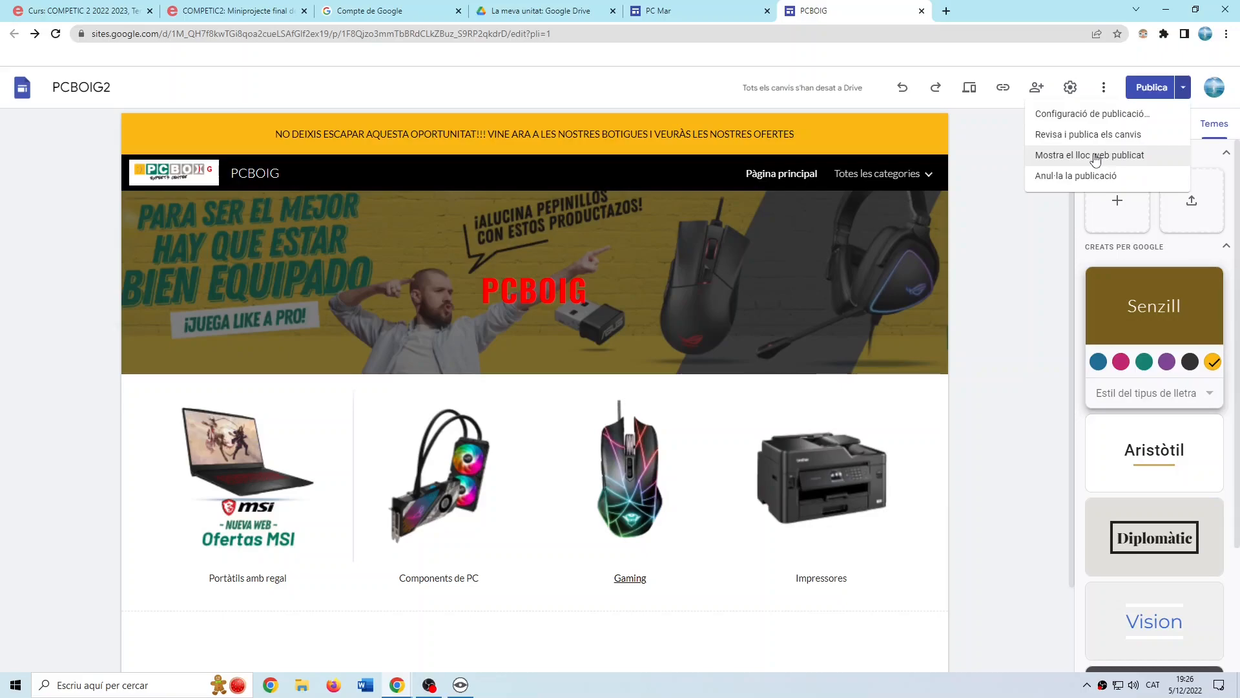
pyautogui.click(1096, 156)
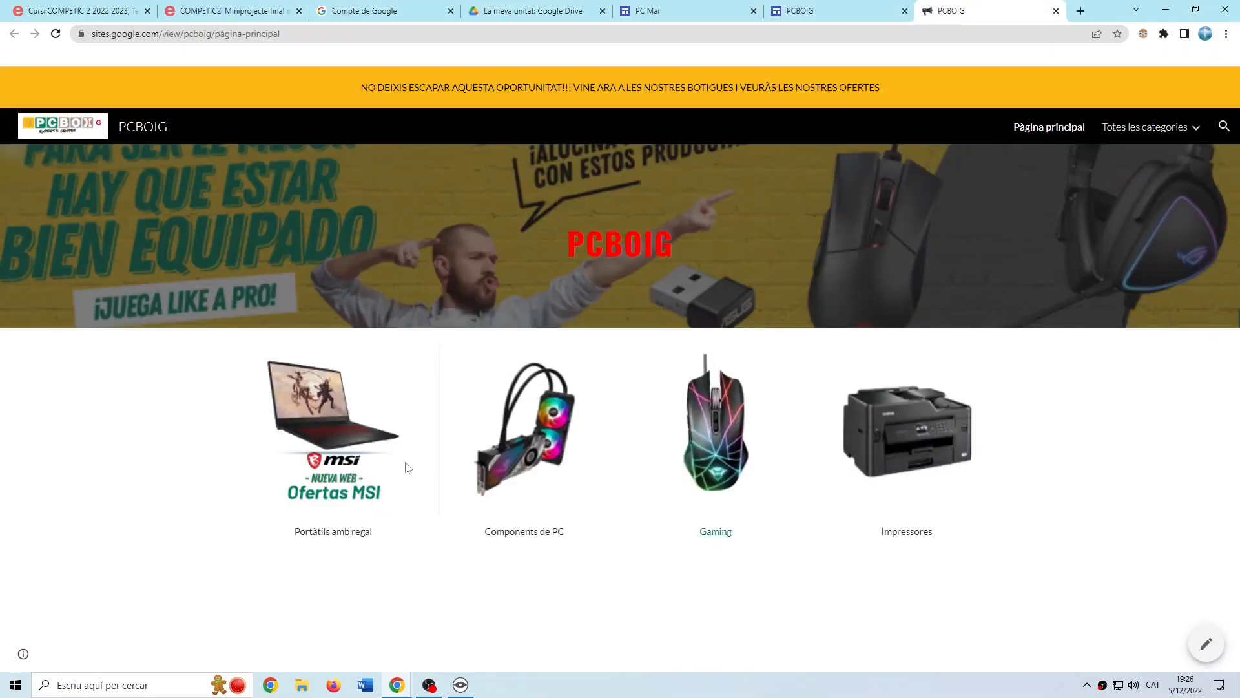
pyautogui.click(1056, 11)
# Review the pending changes to the PCBOIG site against the published version and publish them.
pyautogui.click(1146, 89)
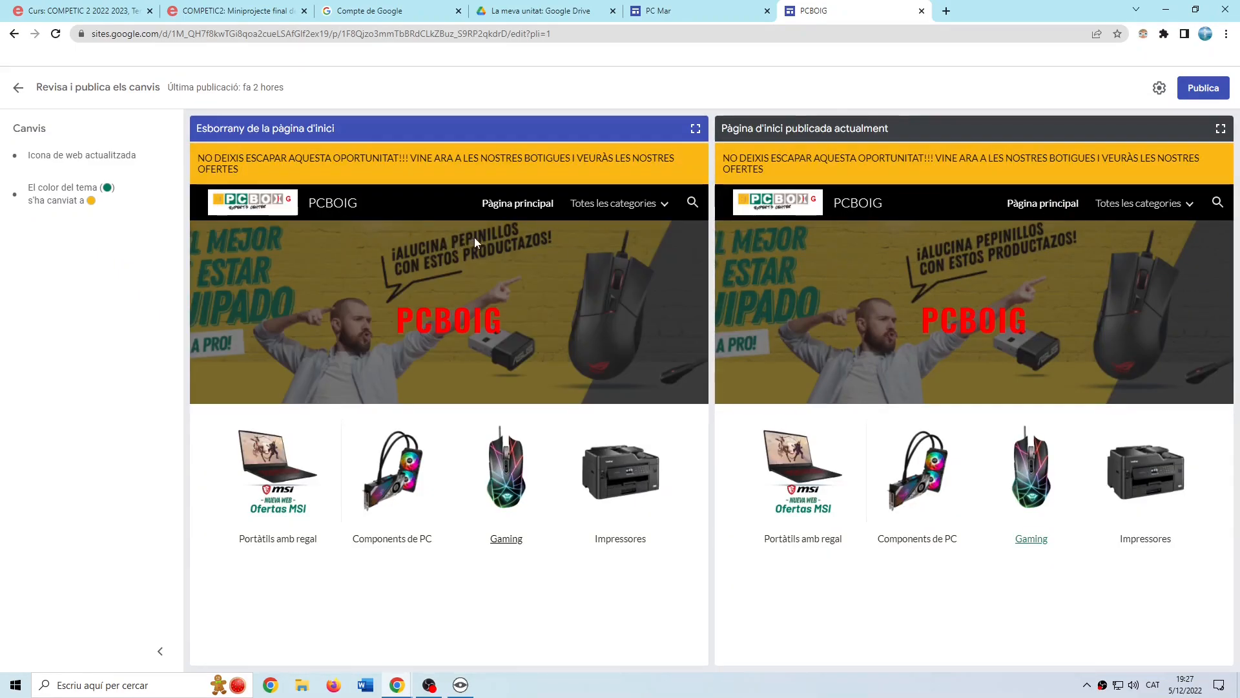
pyautogui.click(1198, 89)
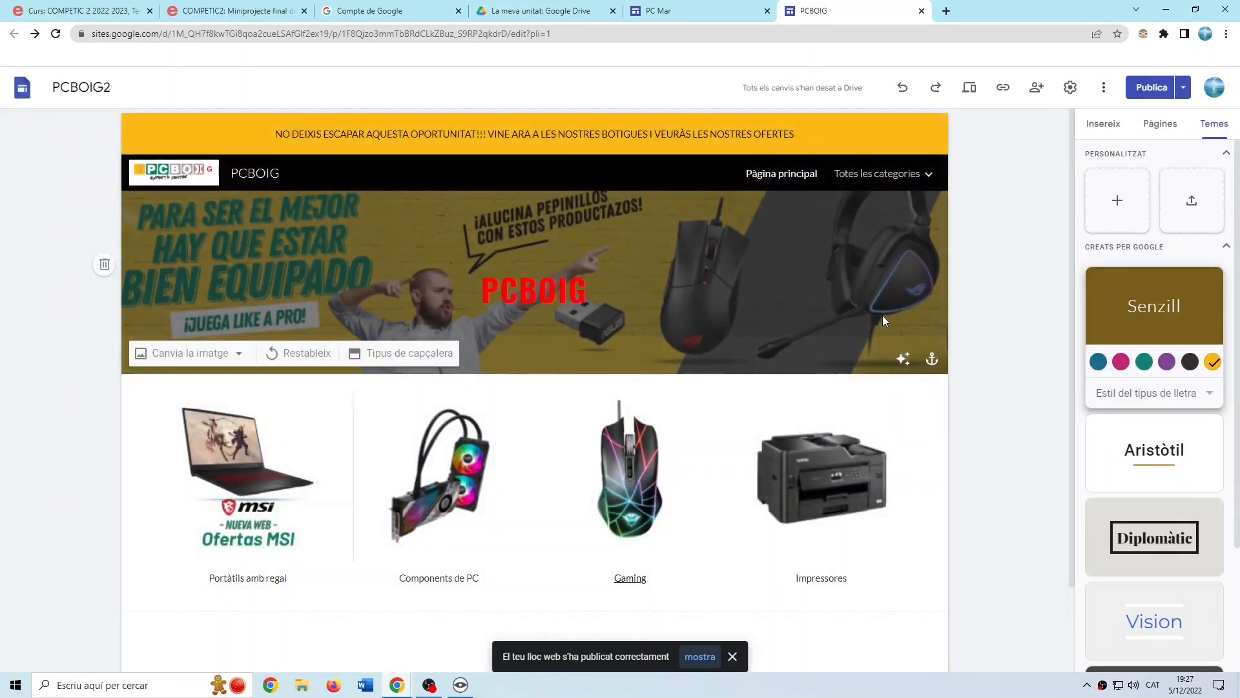
# Preview the PCBOIG site in phone and large-screen sizes, inspecting the page information icon, and return to the editor.
pyautogui.click(970, 88)
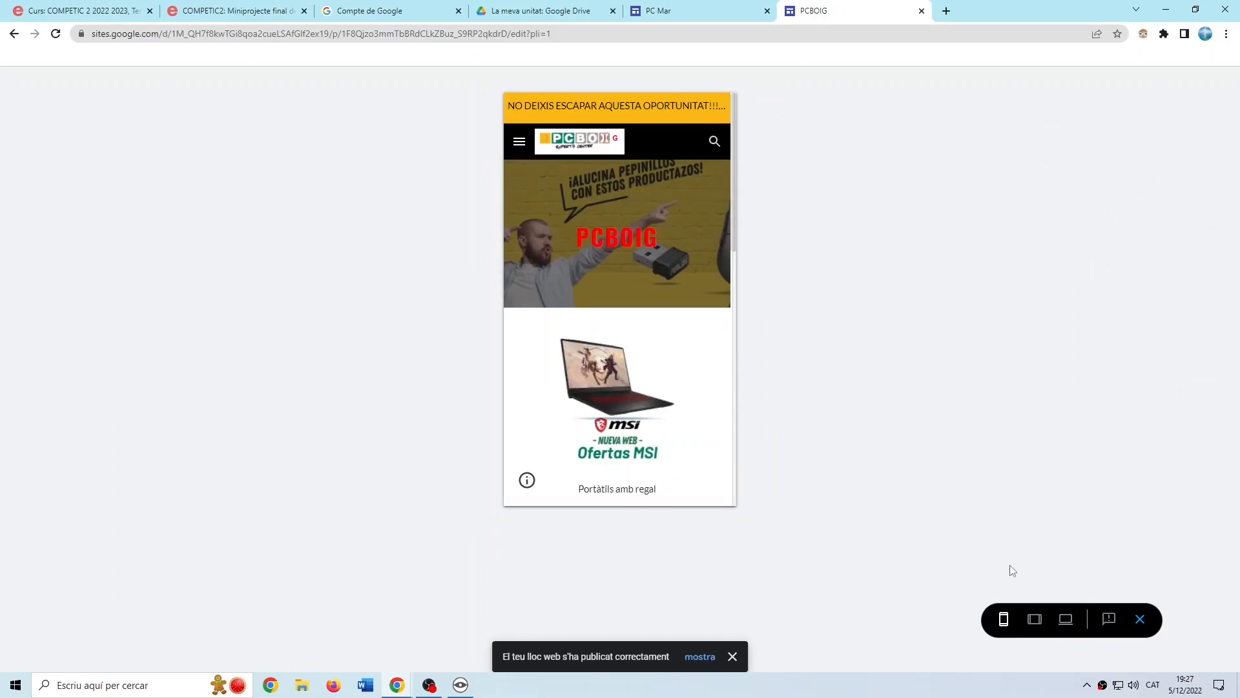
pyautogui.click(527, 484)
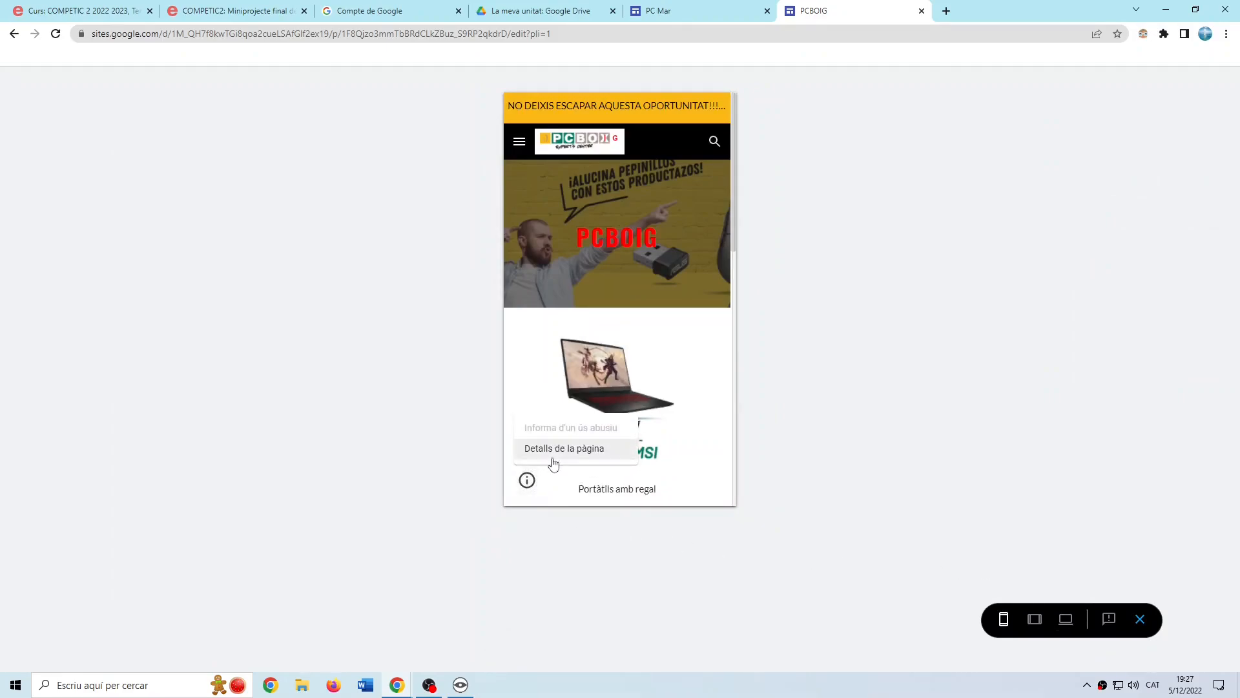
pyautogui.click(1066, 619)
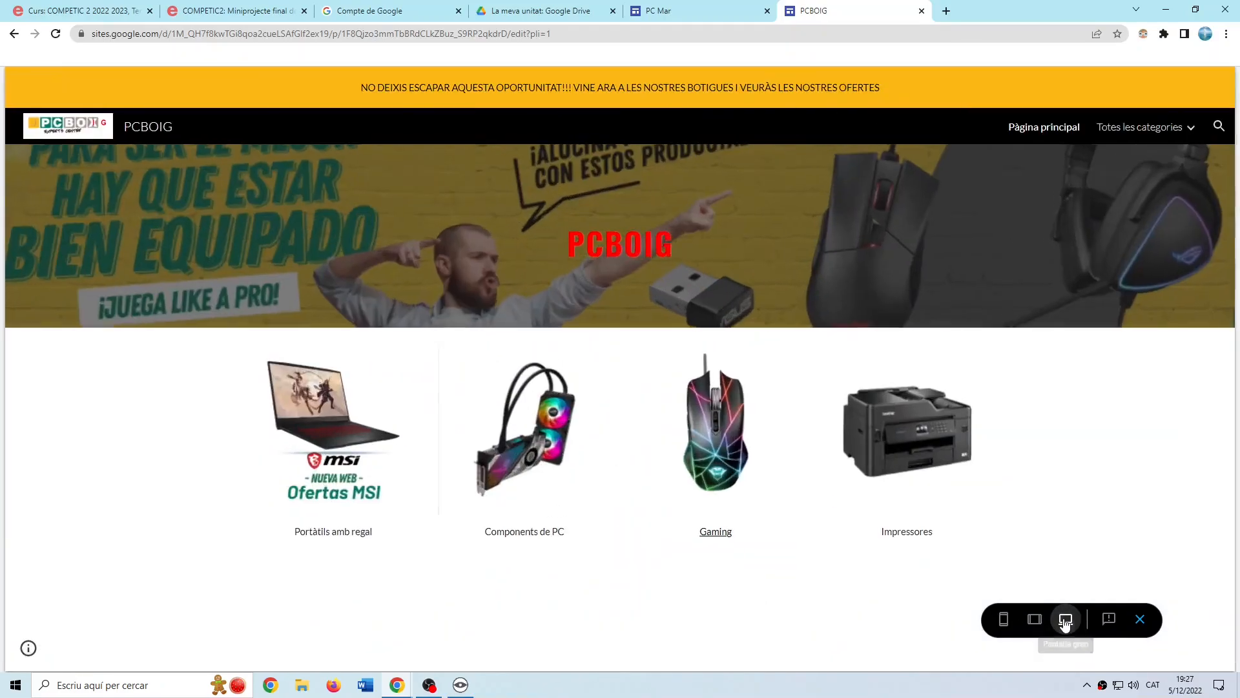
pyautogui.moveTo(23, 651)
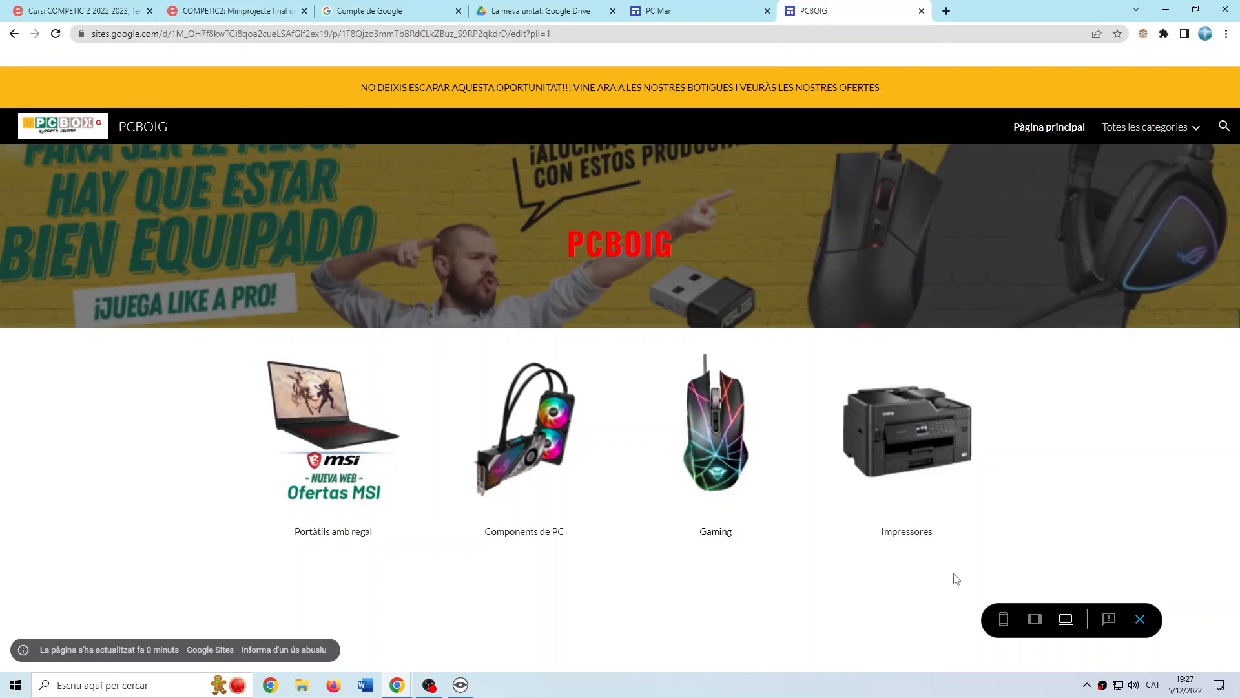
pyautogui.click(1140, 619)
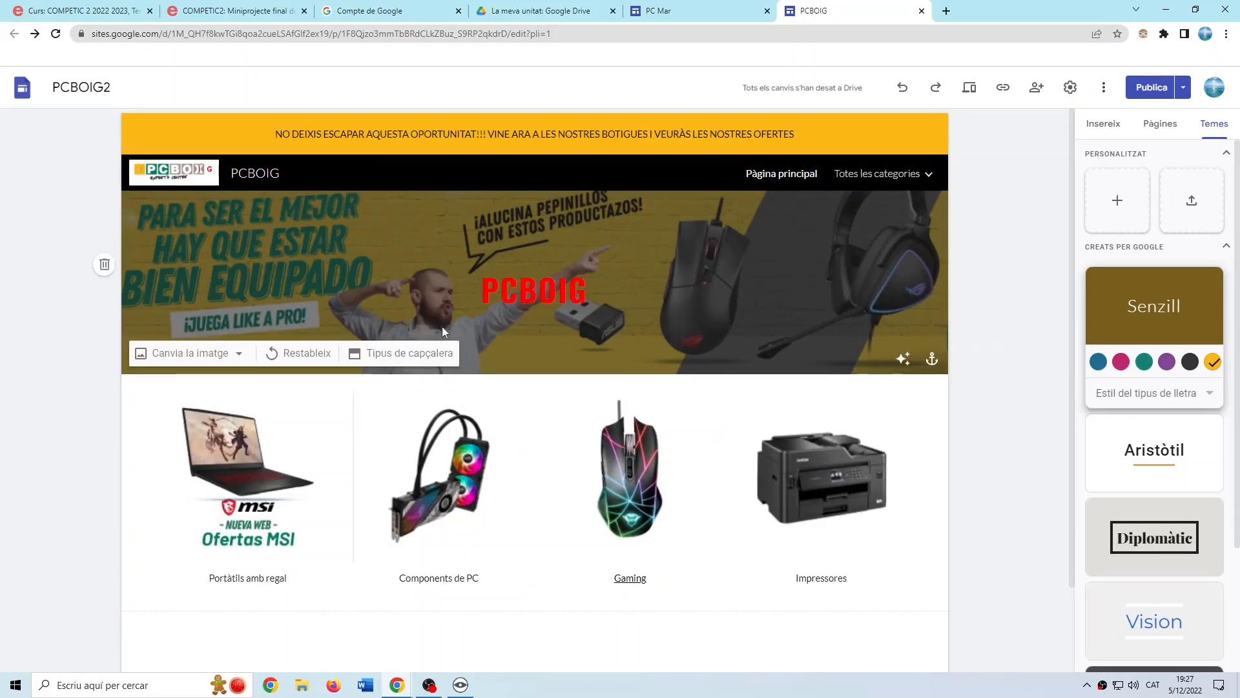
pyautogui.click(1183, 91)
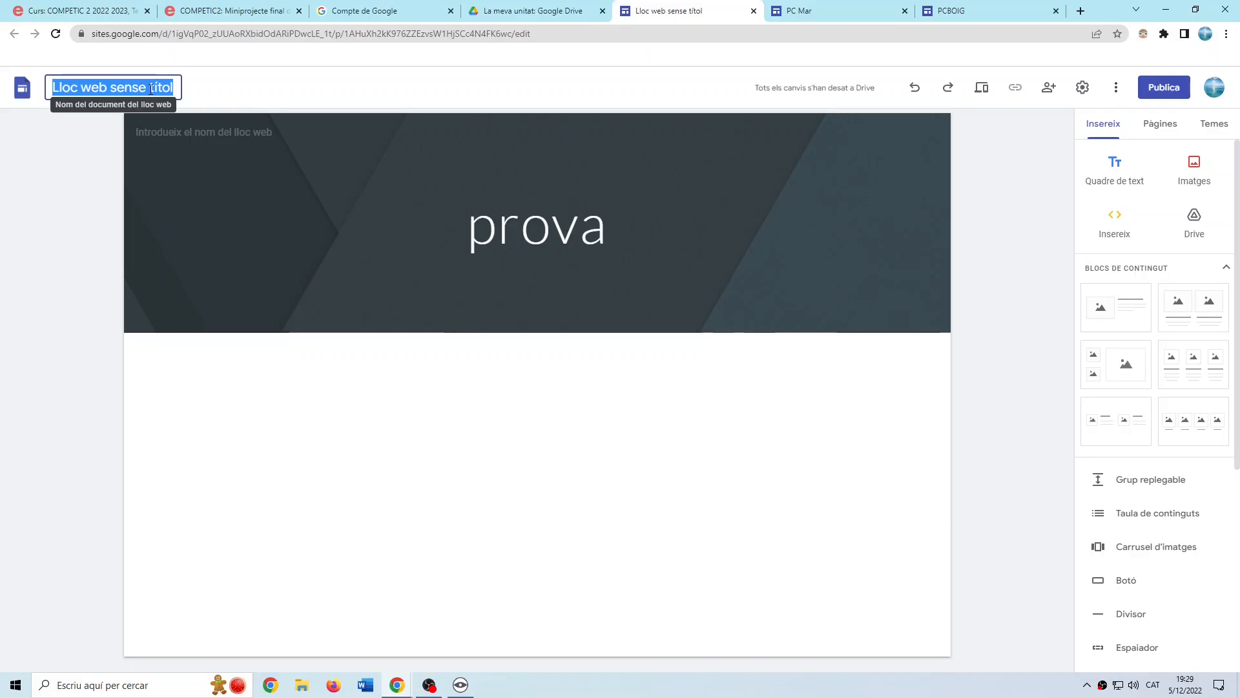
# Name the untitled site document "PC Mar2".
pyautogui.write('P')
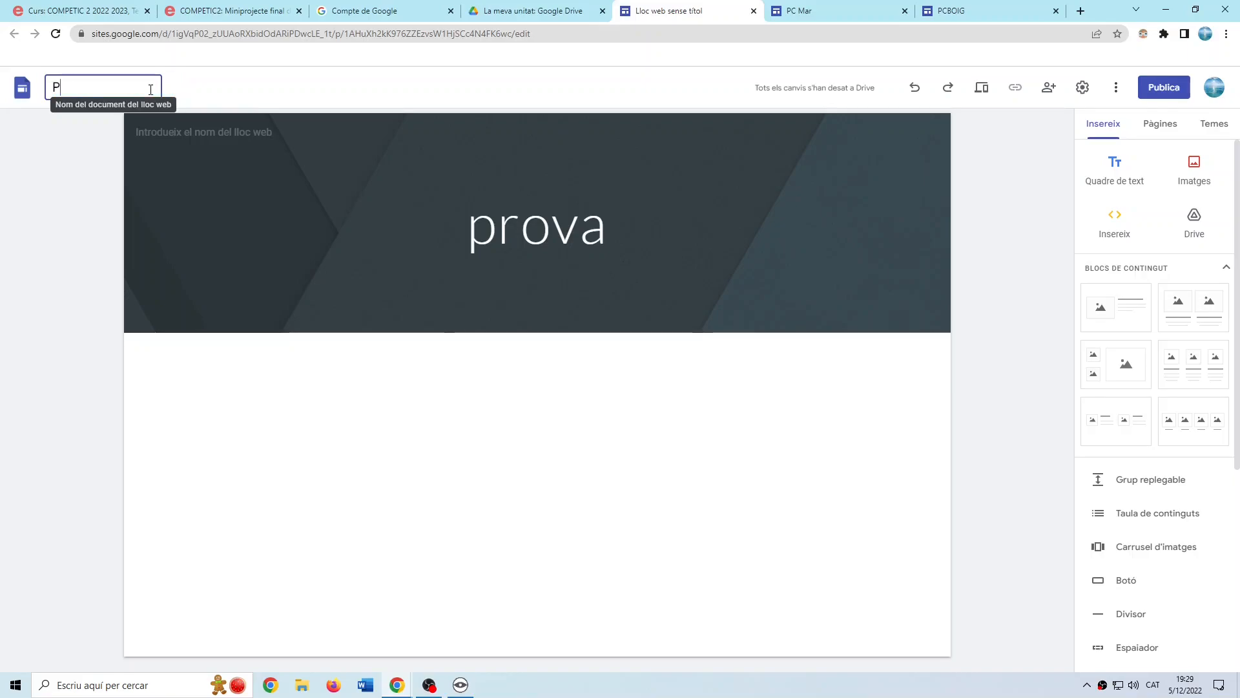
pyautogui.write('C m')
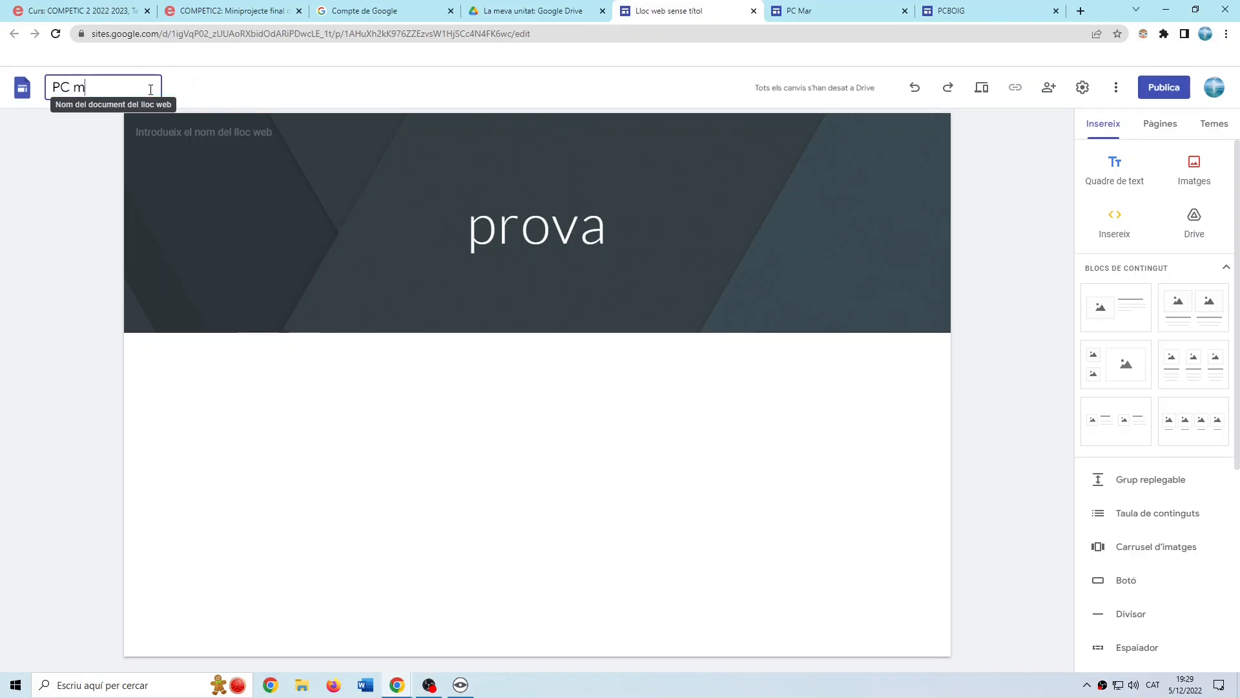
pyautogui.press('BackSpace')
pyautogui.write('Mar2')
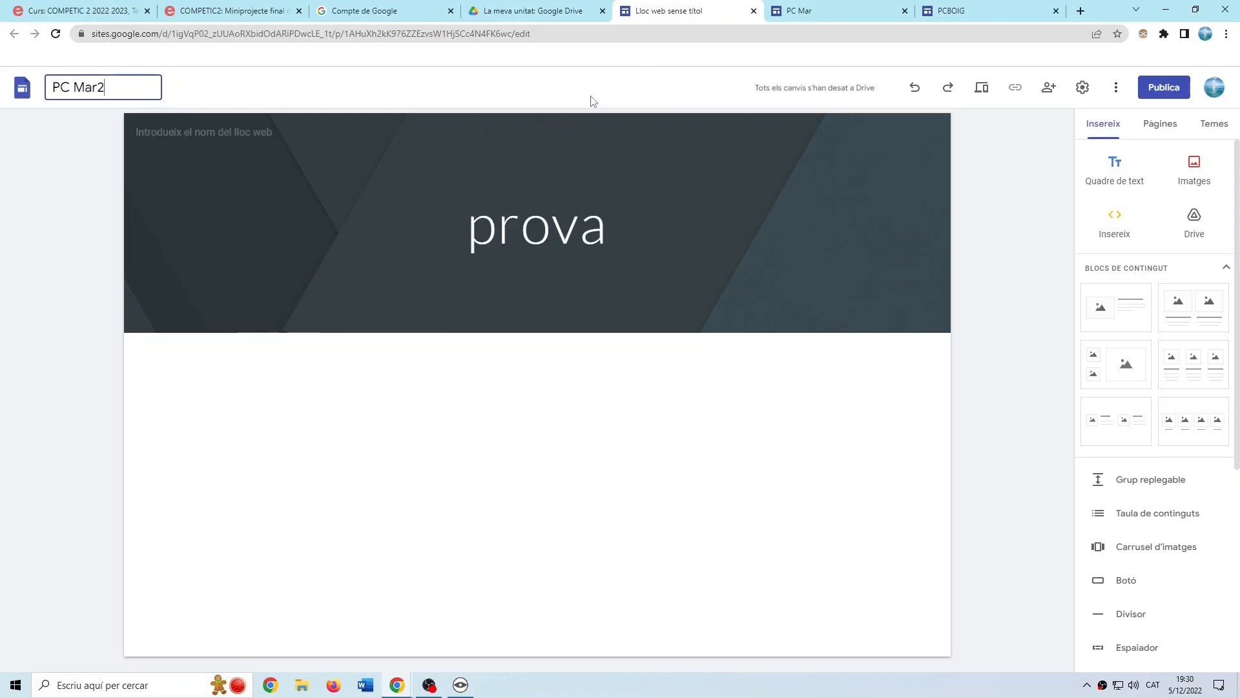
# Publish the PC Mar2 site at the web address "pcmar2" and look over its publishing options.
pyautogui.click(1161, 90)
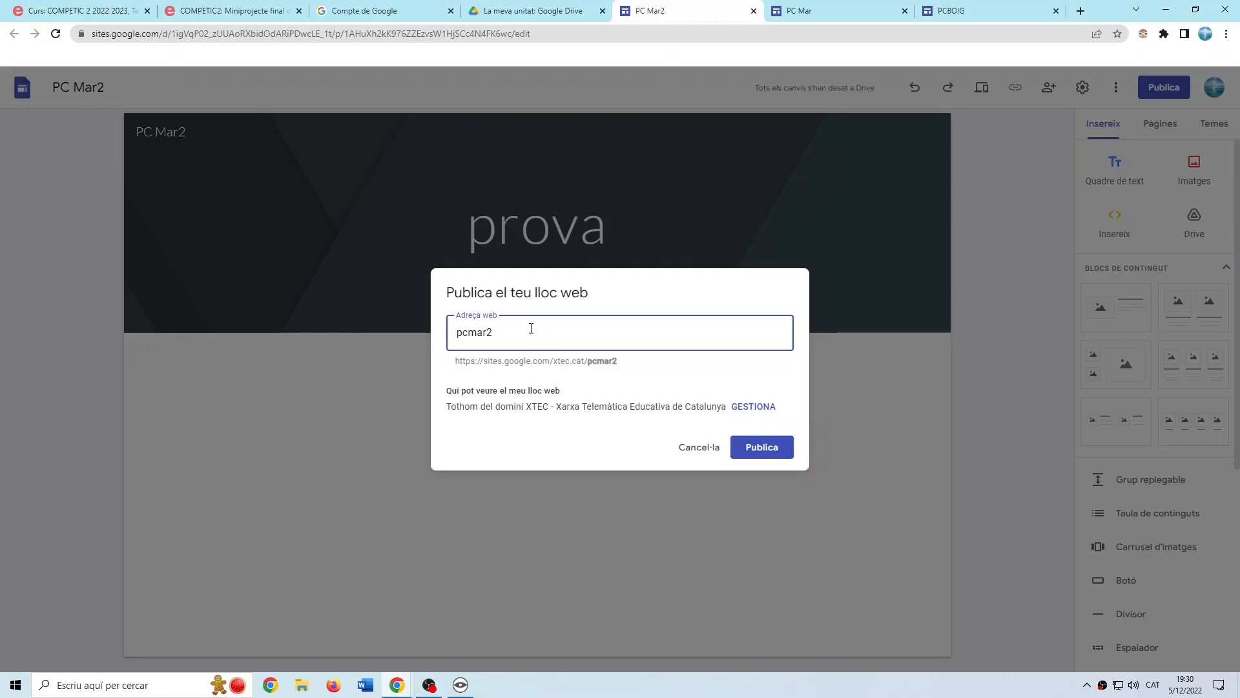
pyautogui.click(770, 447)
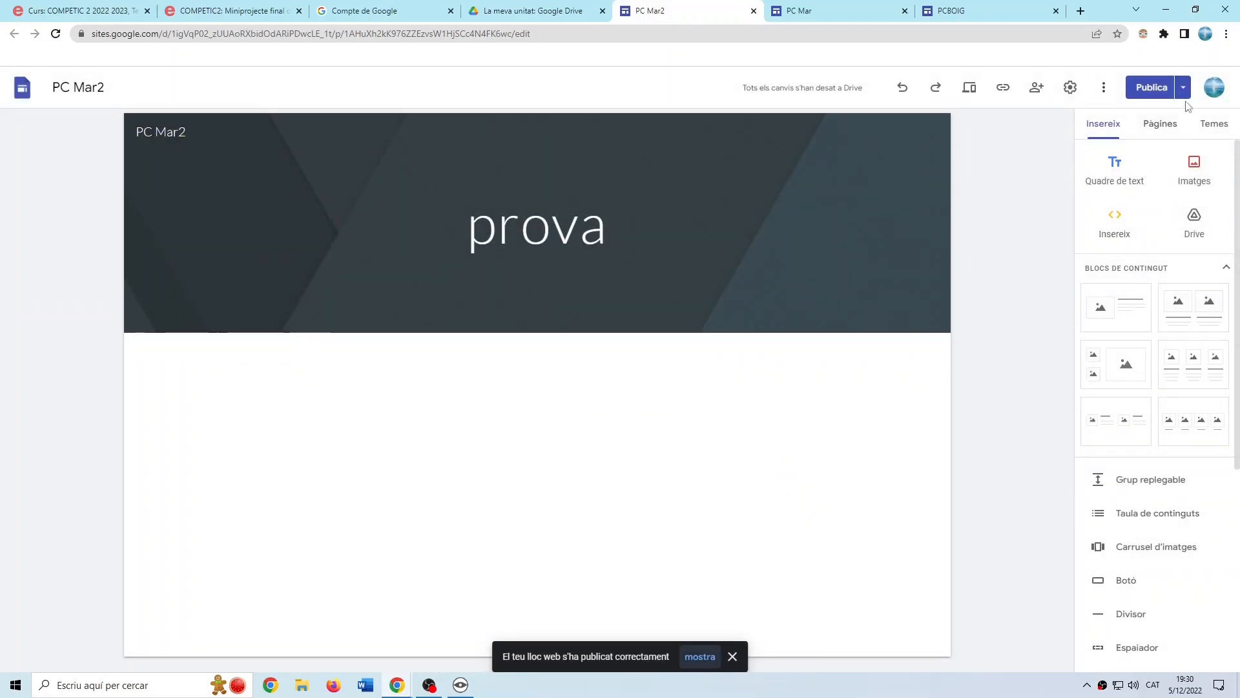
pyautogui.click(1184, 90)
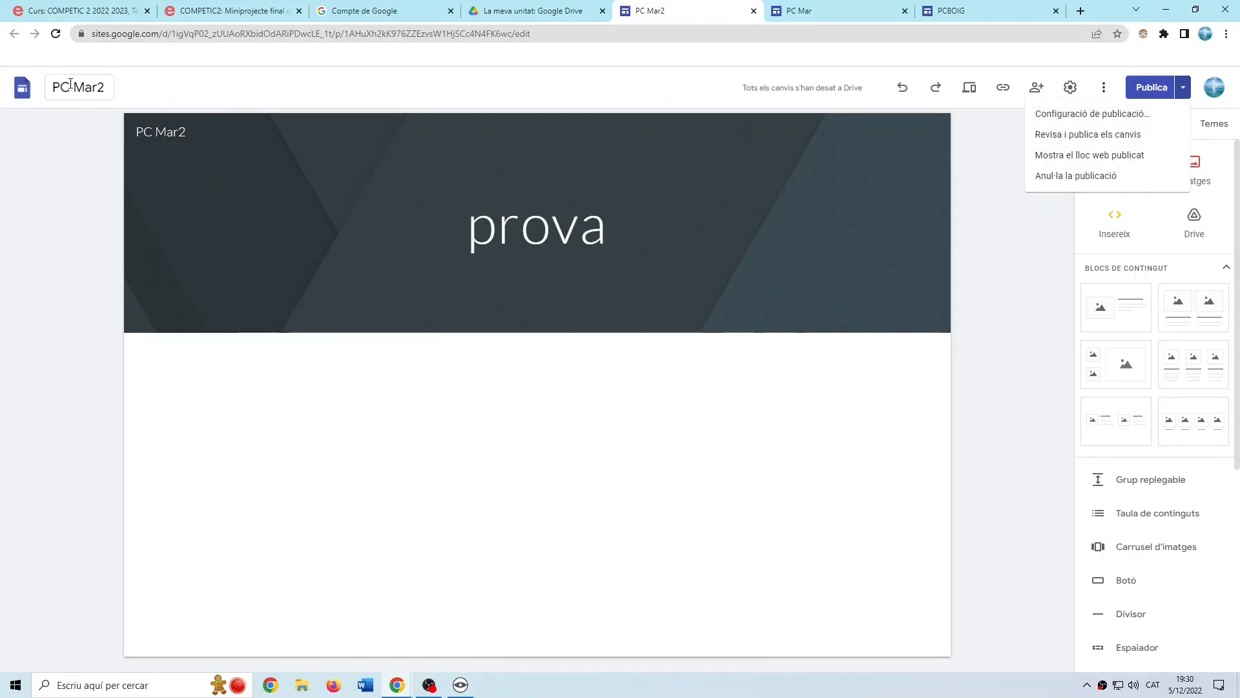
pyautogui.click(1212, 151)
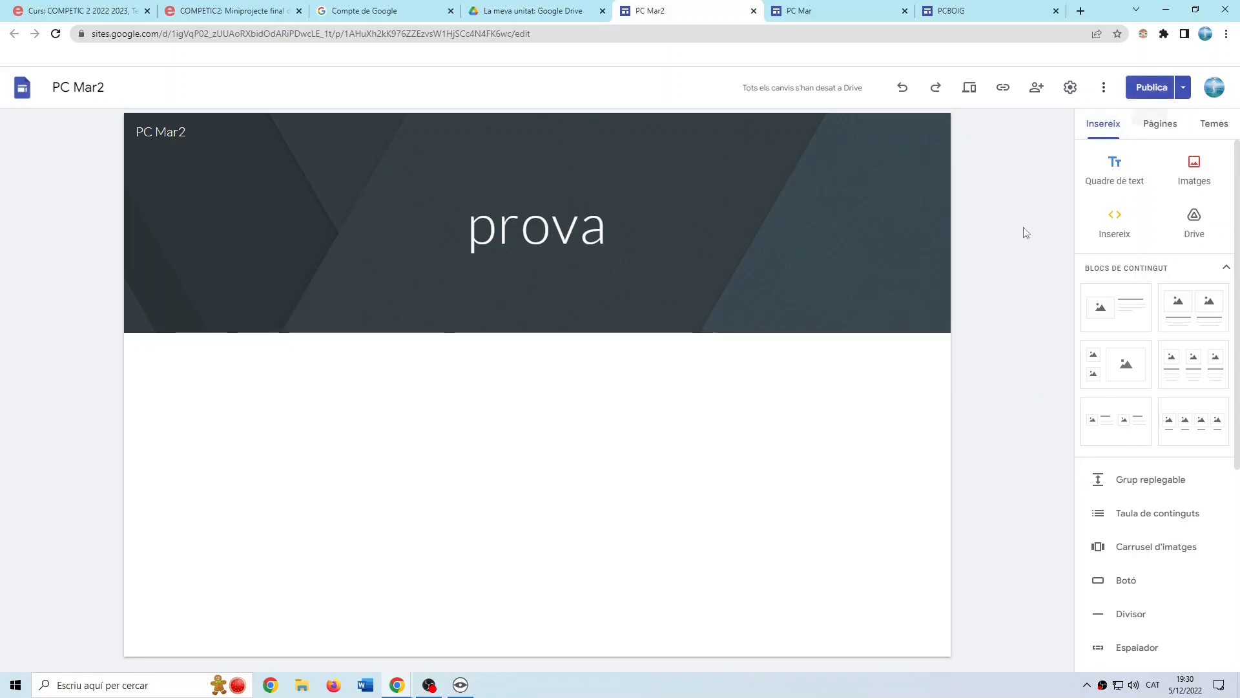
# Return to the PCBOIG site by way of PC Mar and look over its publishing options.
pyautogui.click(791, 11)
pyautogui.moveTo(894, 182)
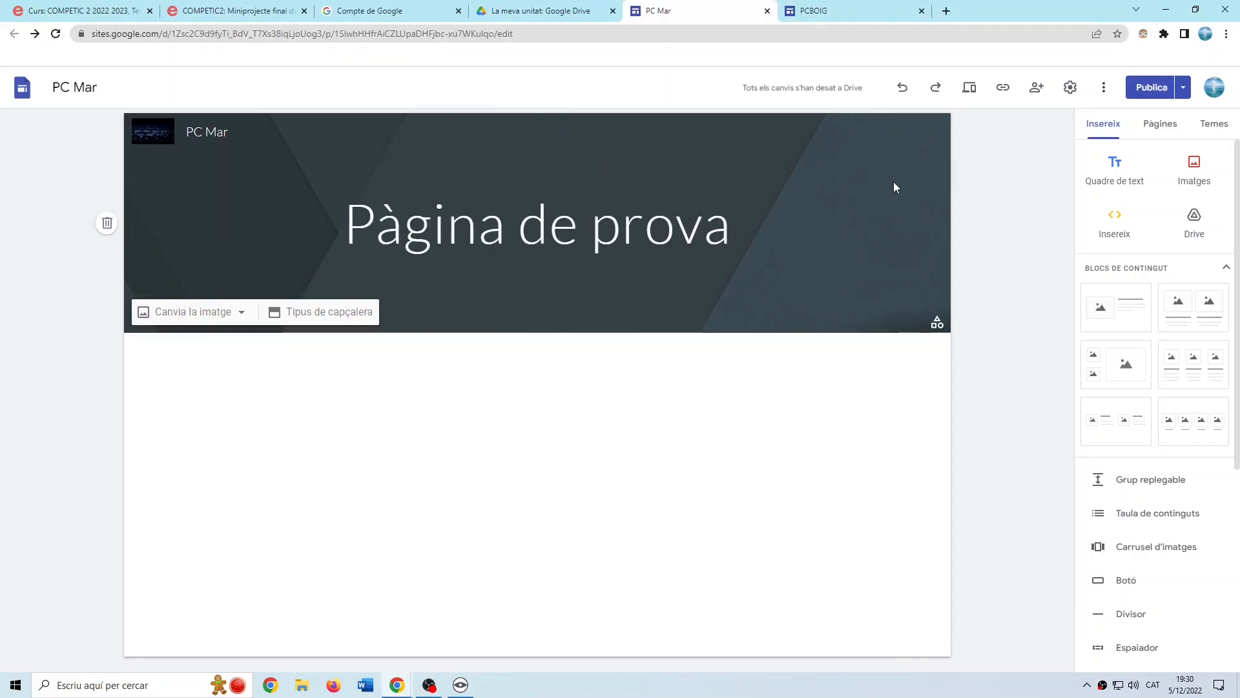
pyautogui.click(813, 11)
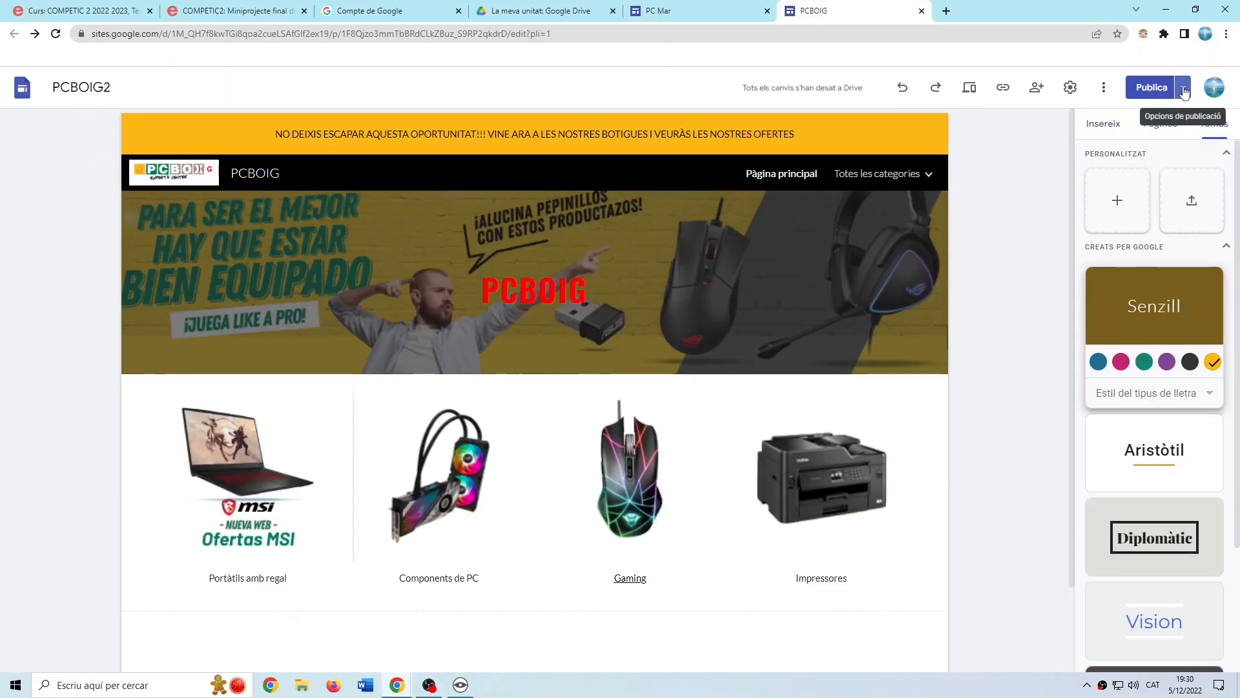
pyautogui.click(1182, 87)
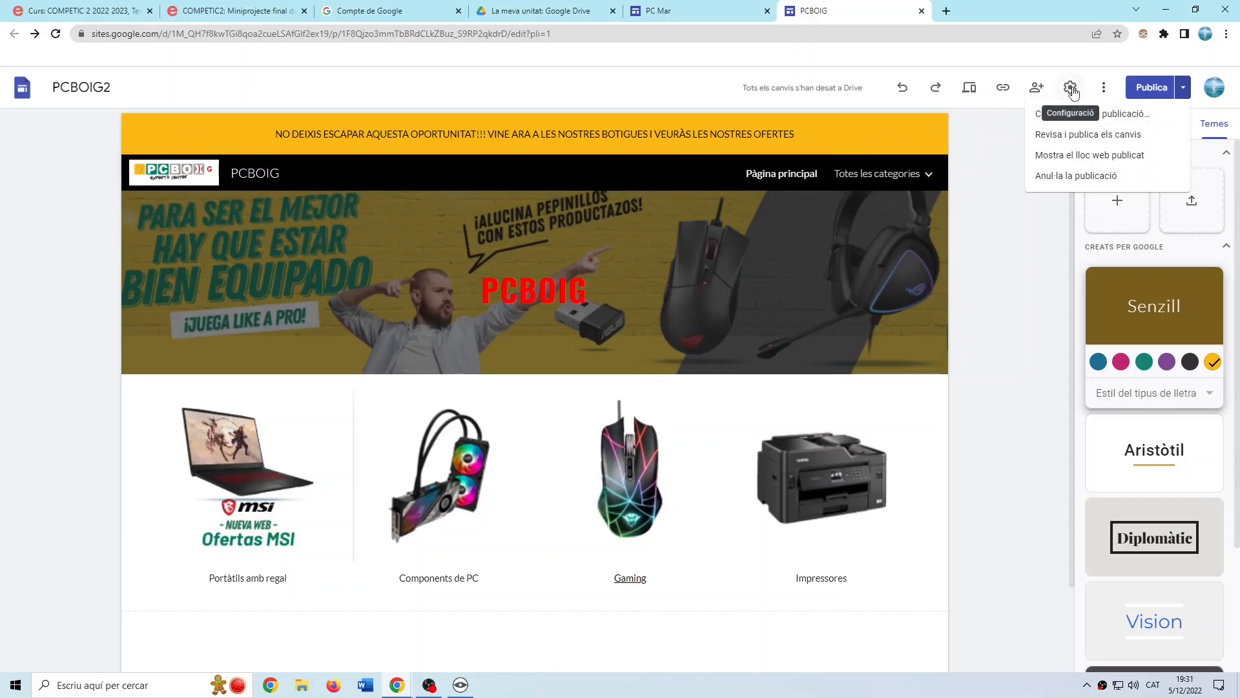
pyautogui.click(107, 171)
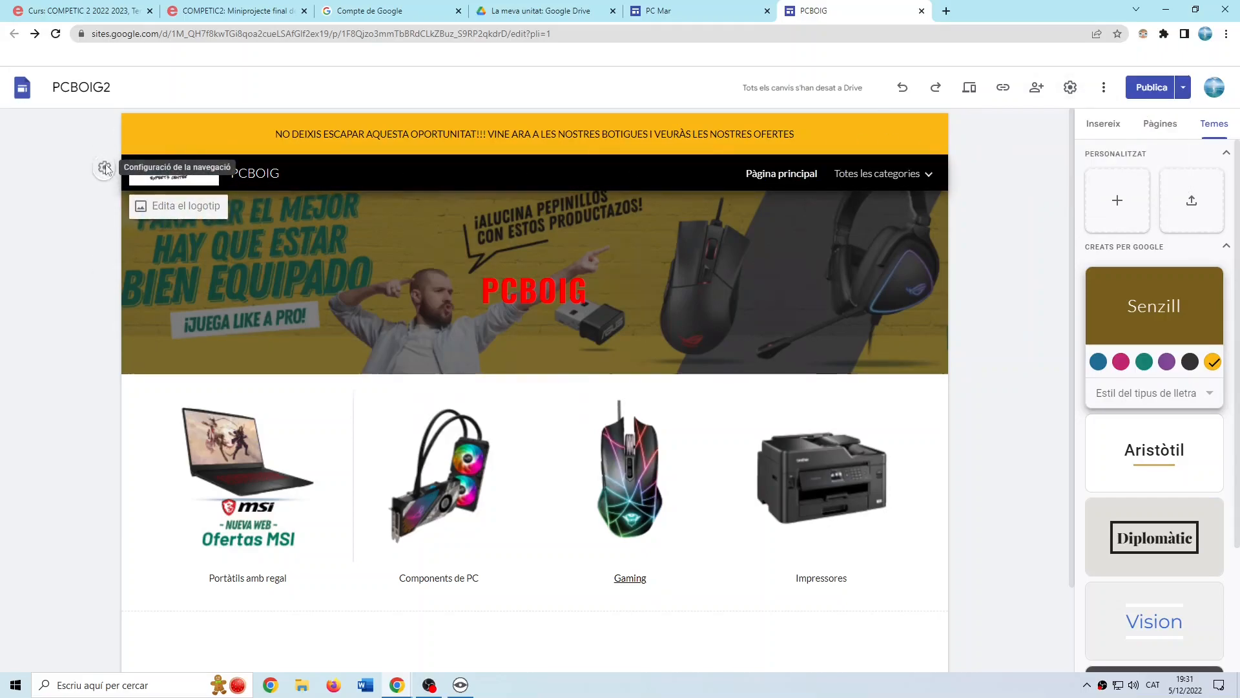
# Review PCBOIG's brand images, reader tools and analytics settings, including the analytics tracking ID field.
pyautogui.click(105, 169)
pyautogui.click(472, 341)
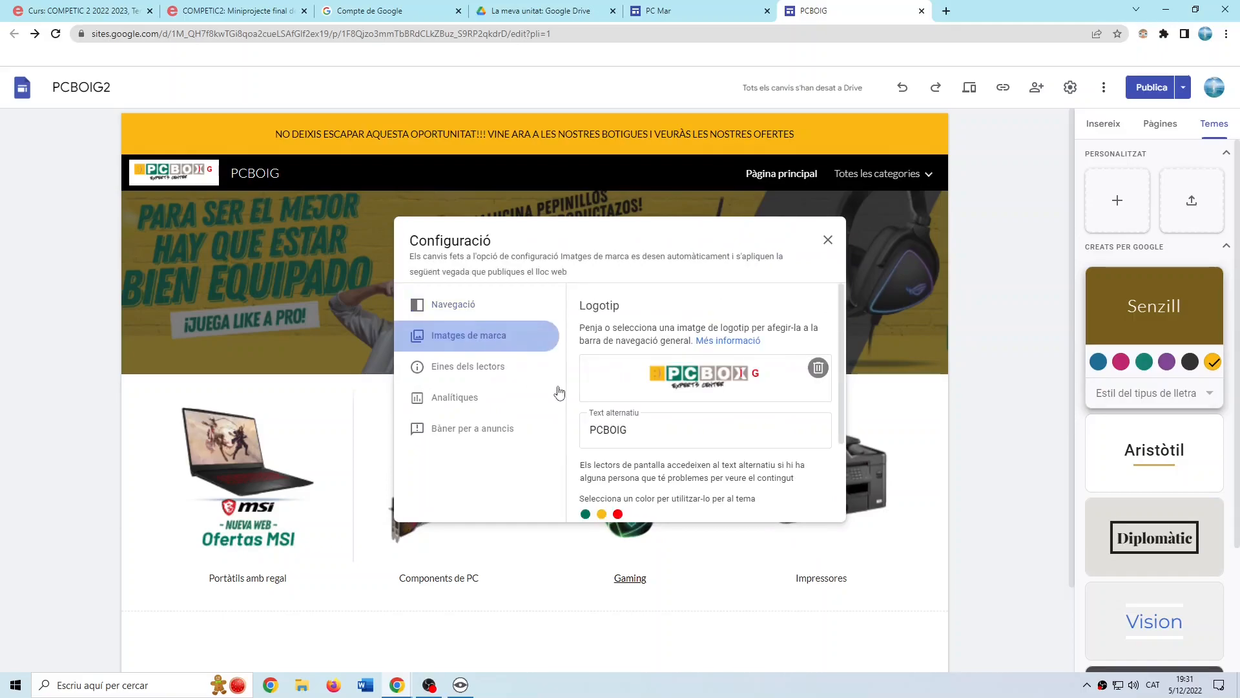
pyautogui.scroll(-2, 672, 373)
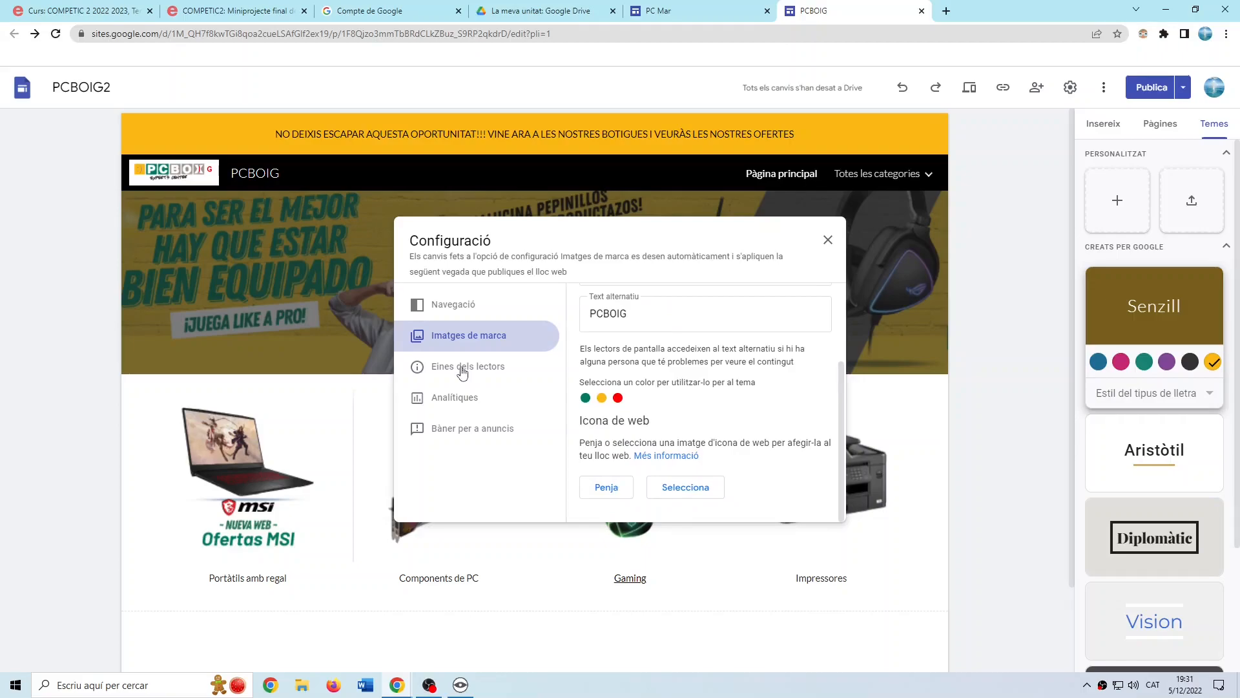
pyautogui.click(482, 373)
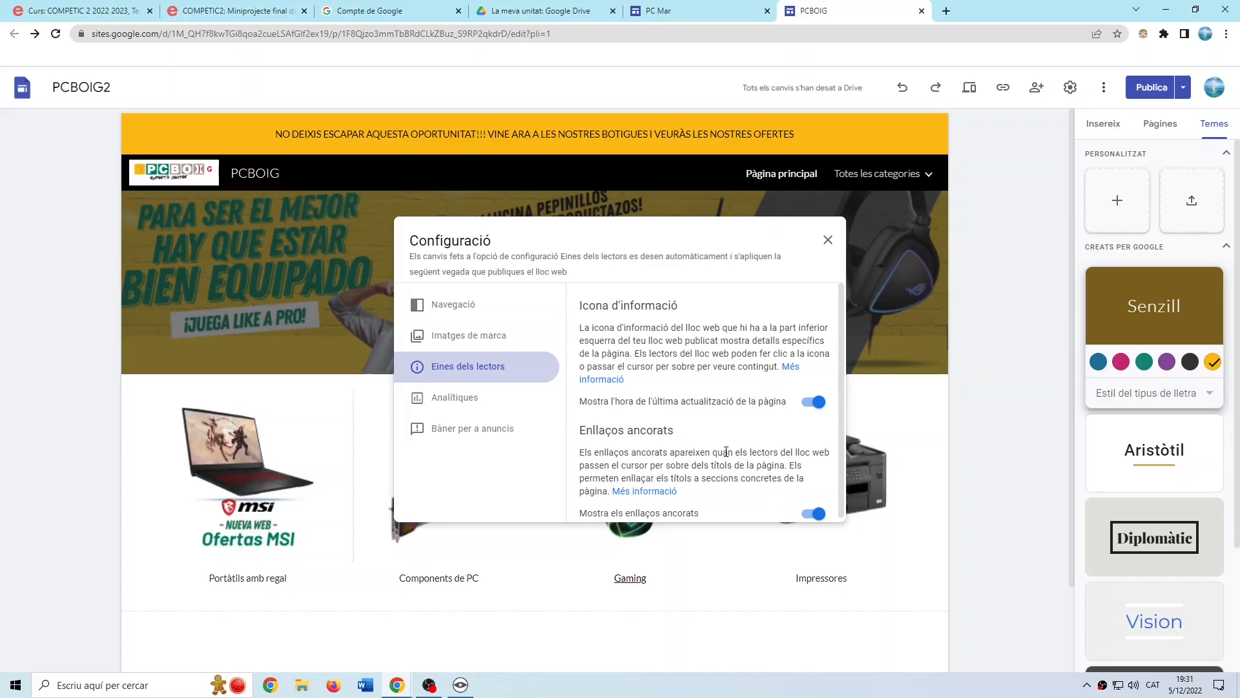
pyautogui.click(464, 402)
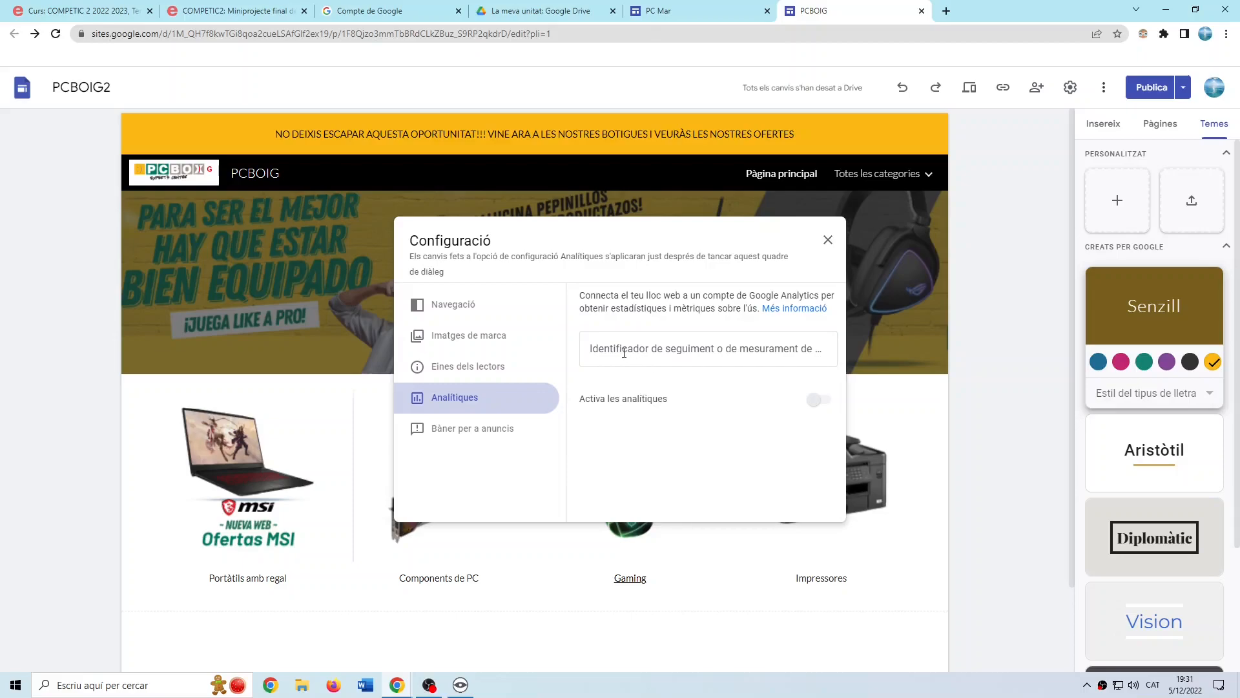
pyautogui.click(591, 351)
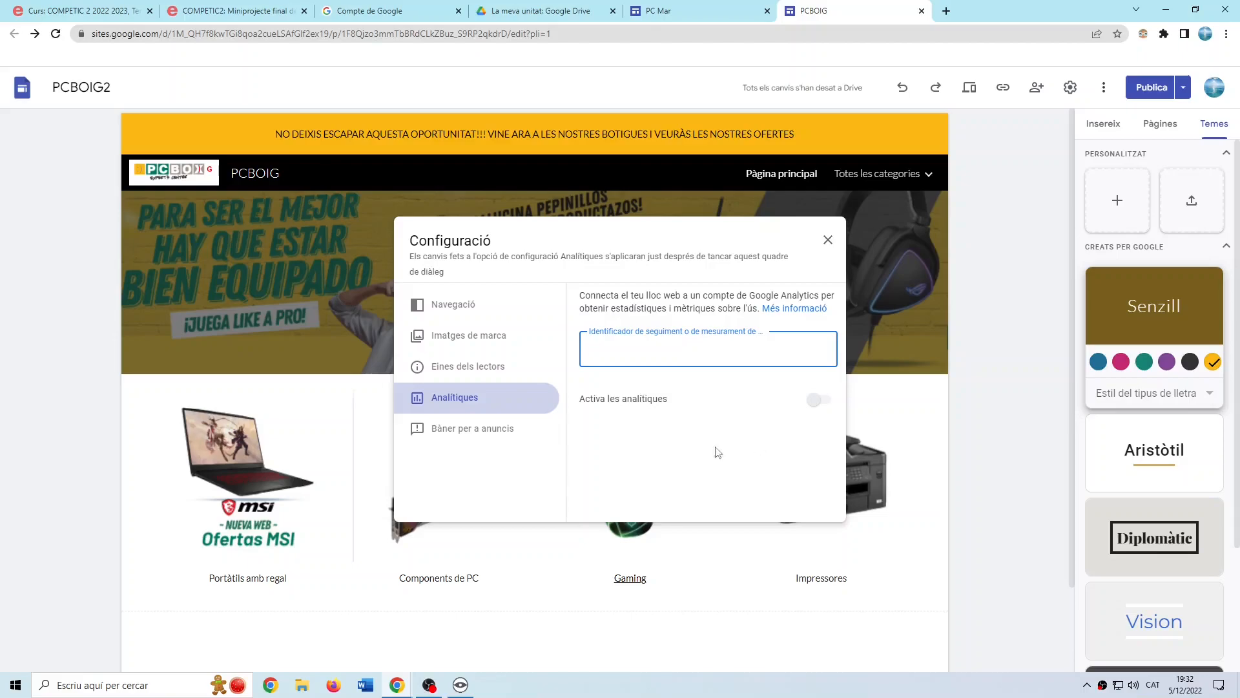
# Switch PCBOIG's announcement banner off and back on, and inspect its message text in the site settings.
pyautogui.click(455, 431)
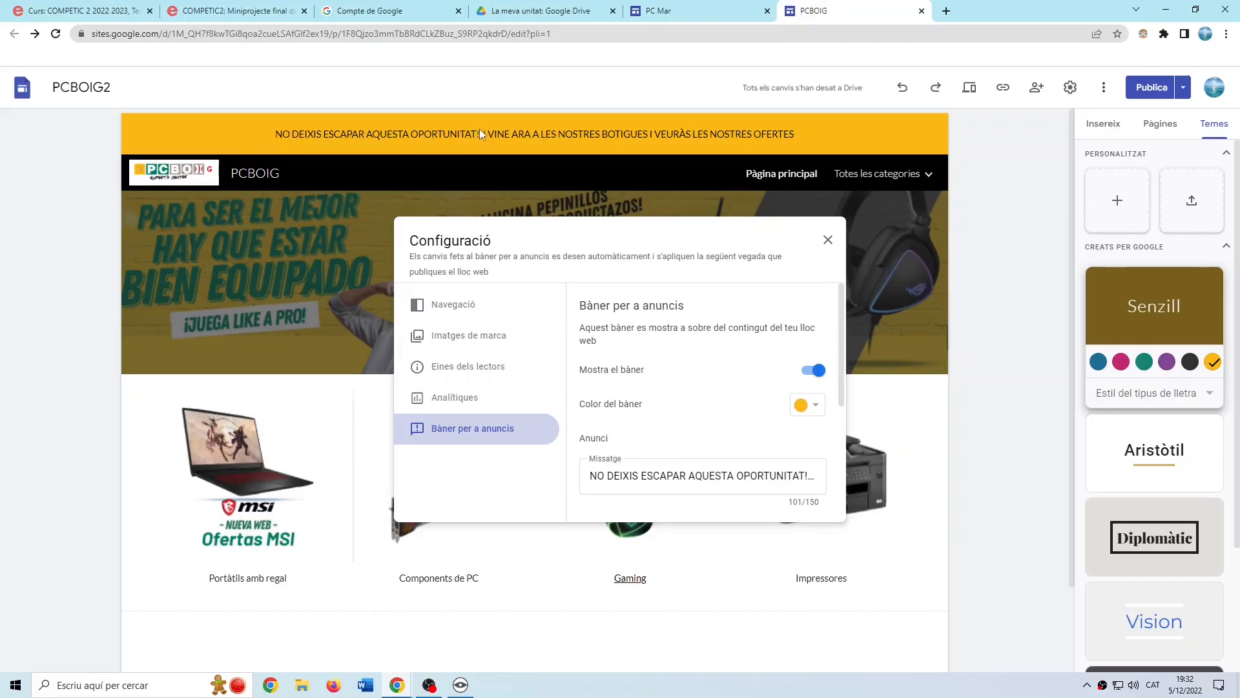
pyautogui.click(813, 374)
pyautogui.click(827, 240)
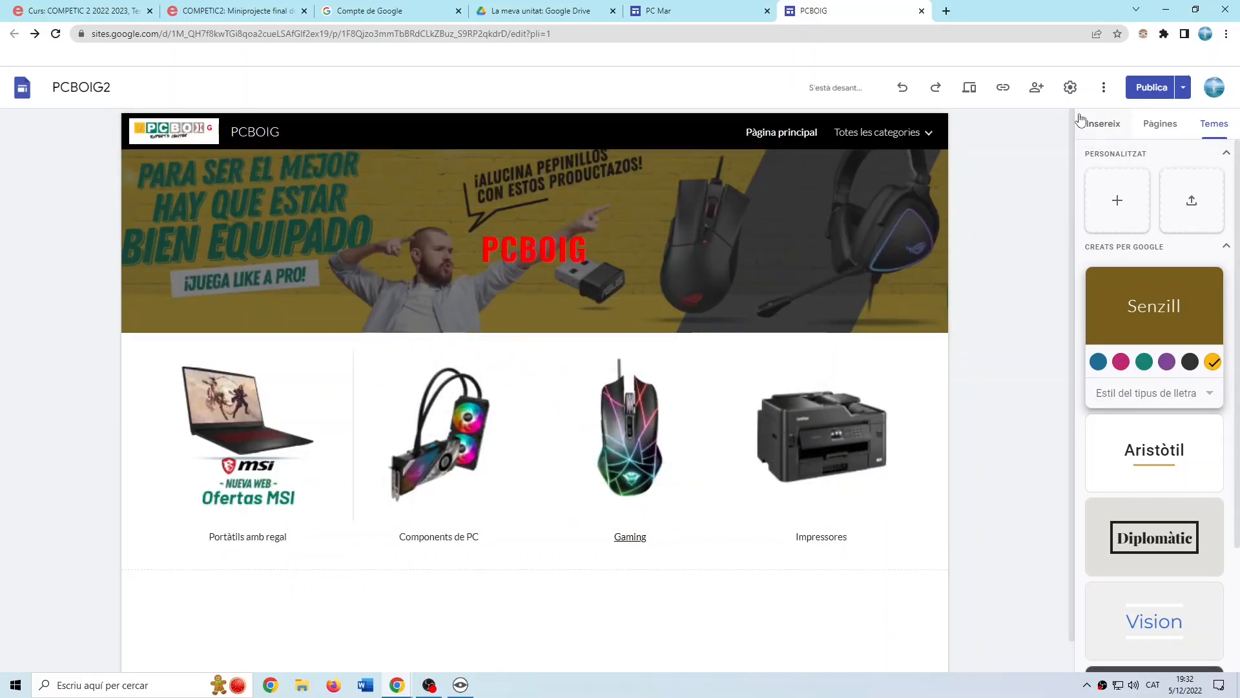
pyautogui.click(1070, 88)
pyautogui.click(445, 431)
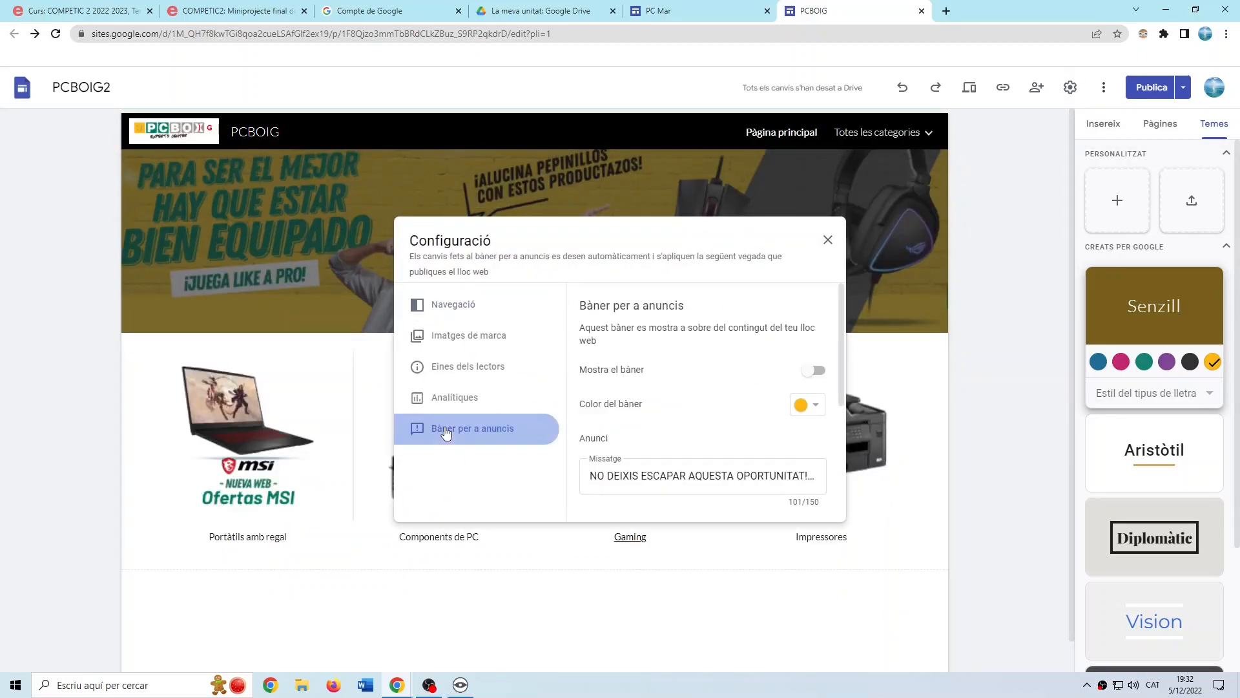
pyautogui.click(814, 374)
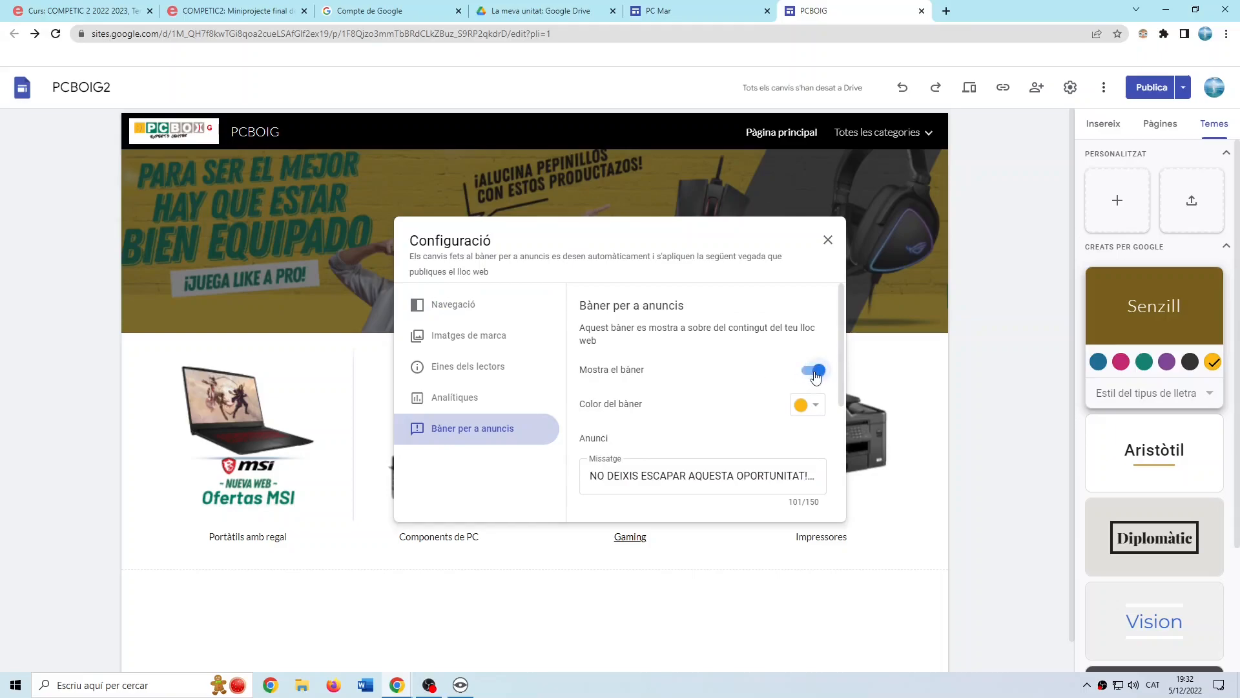
pyautogui.click(625, 476)
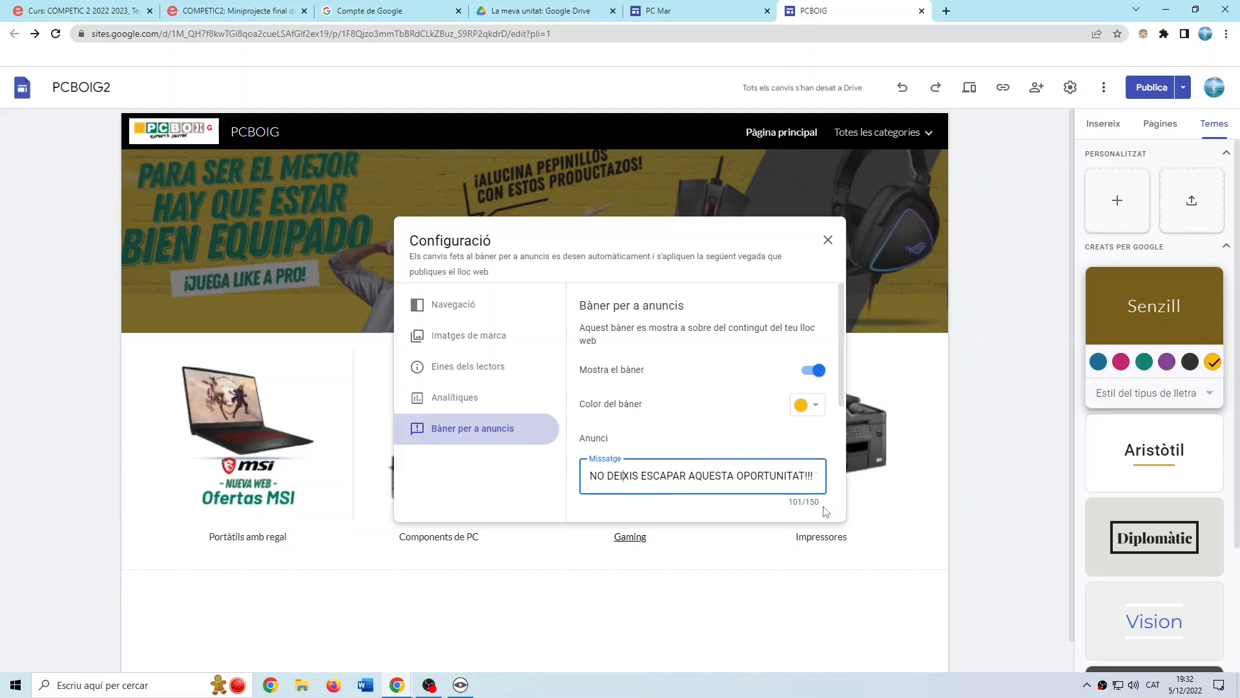
pyautogui.click(827, 240)
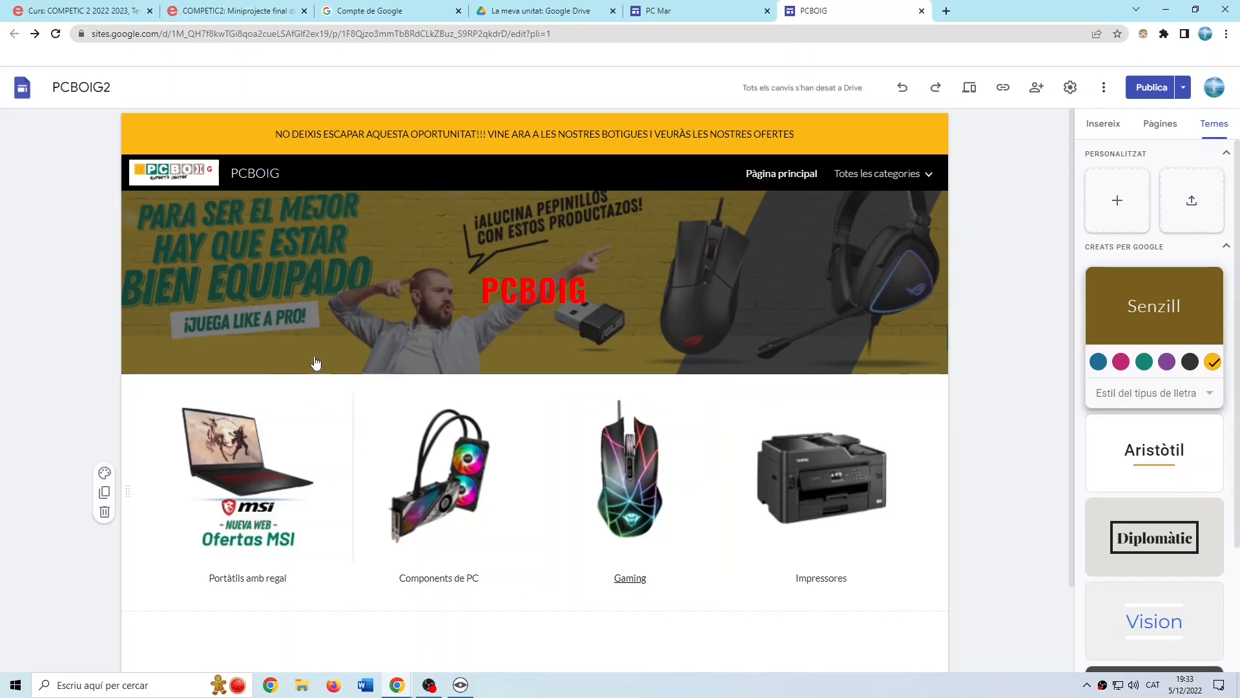
# Switch to the PC Mar site and examine the header types available for its page header.
pyautogui.click(659, 14)
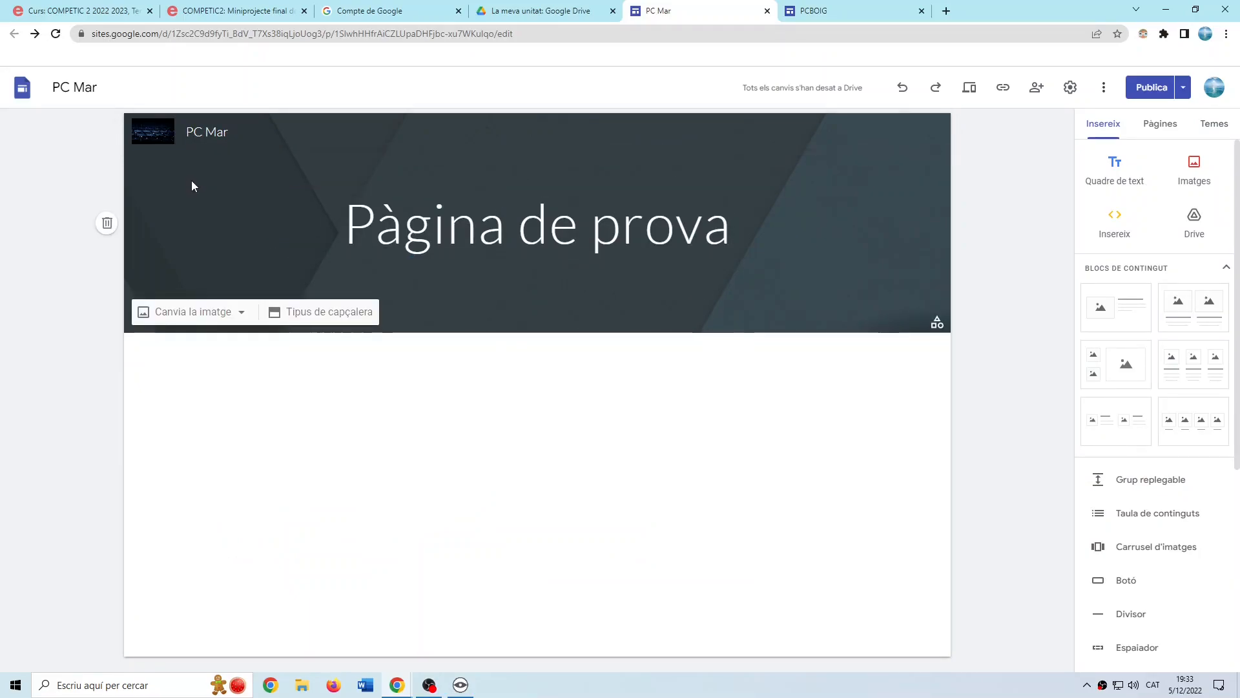
pyautogui.moveTo(152, 133)
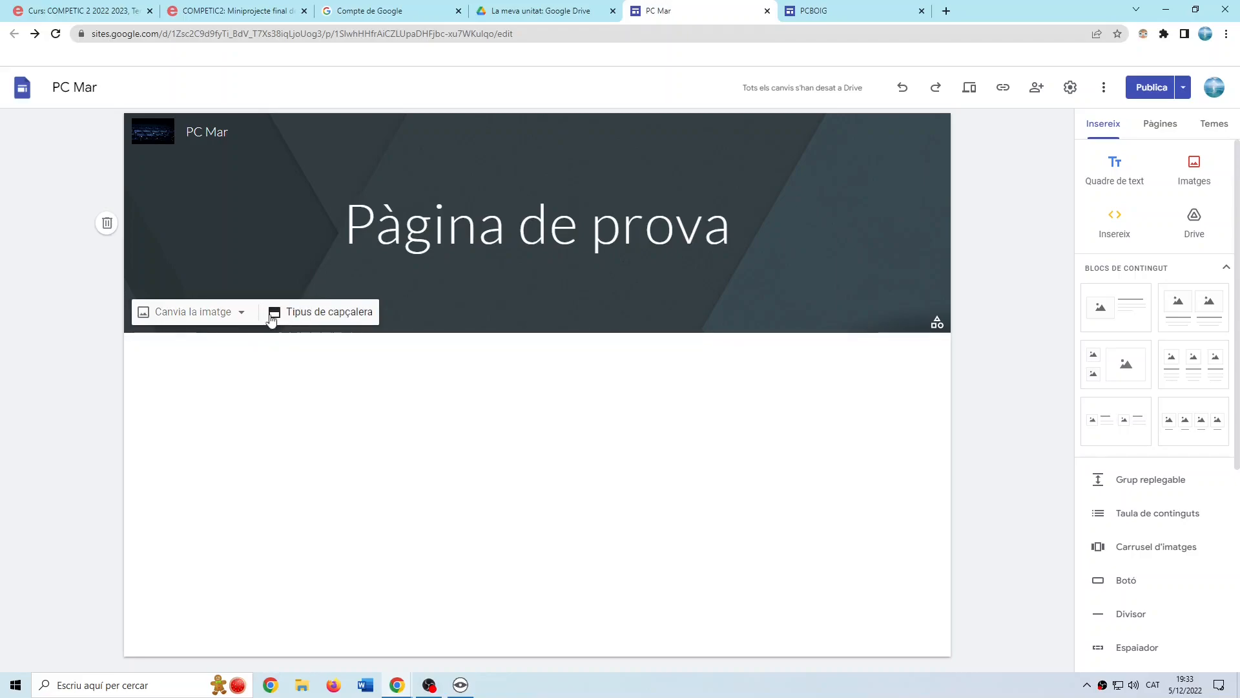
pyautogui.click(292, 313)
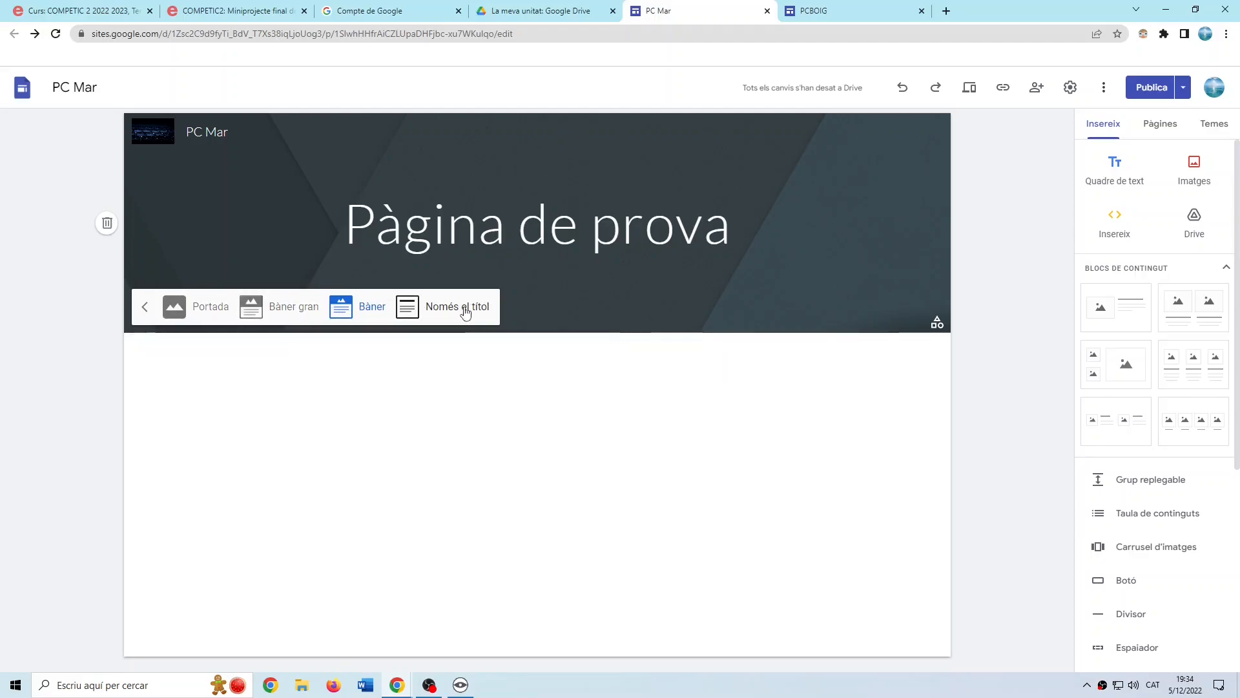
pyautogui.click(144, 307)
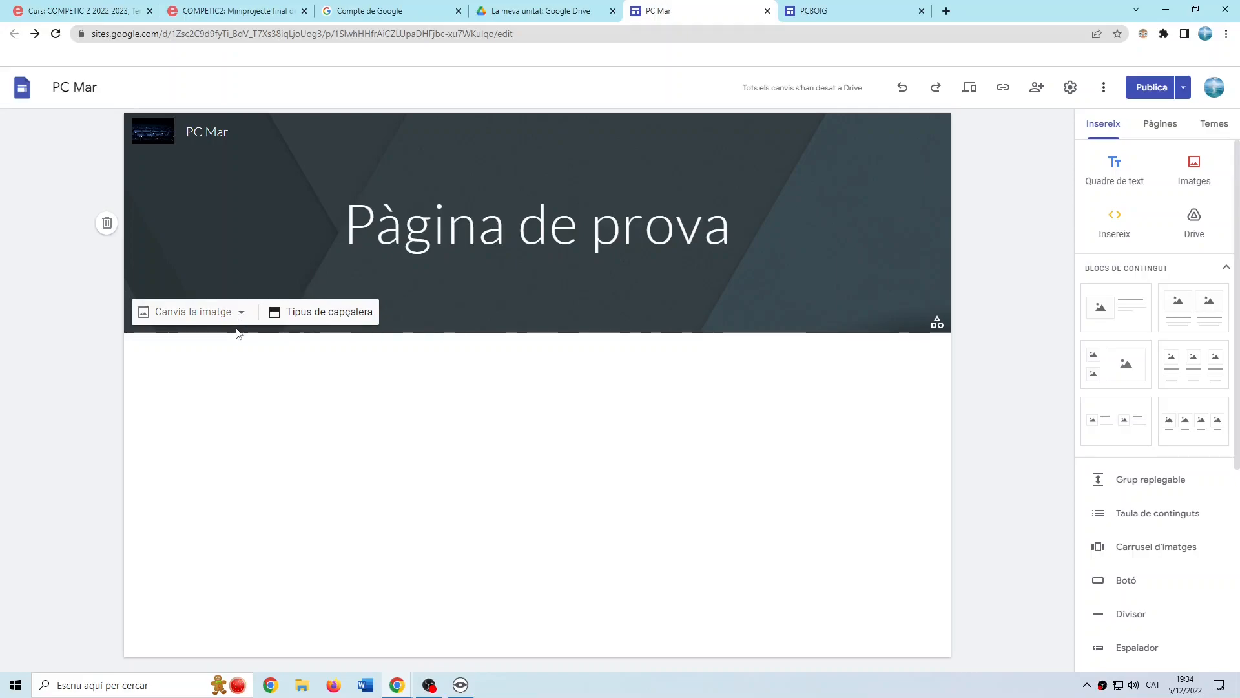
# Start changing the header image, check the available image sources, and search Google images for "ordenador".
pyautogui.click(243, 315)
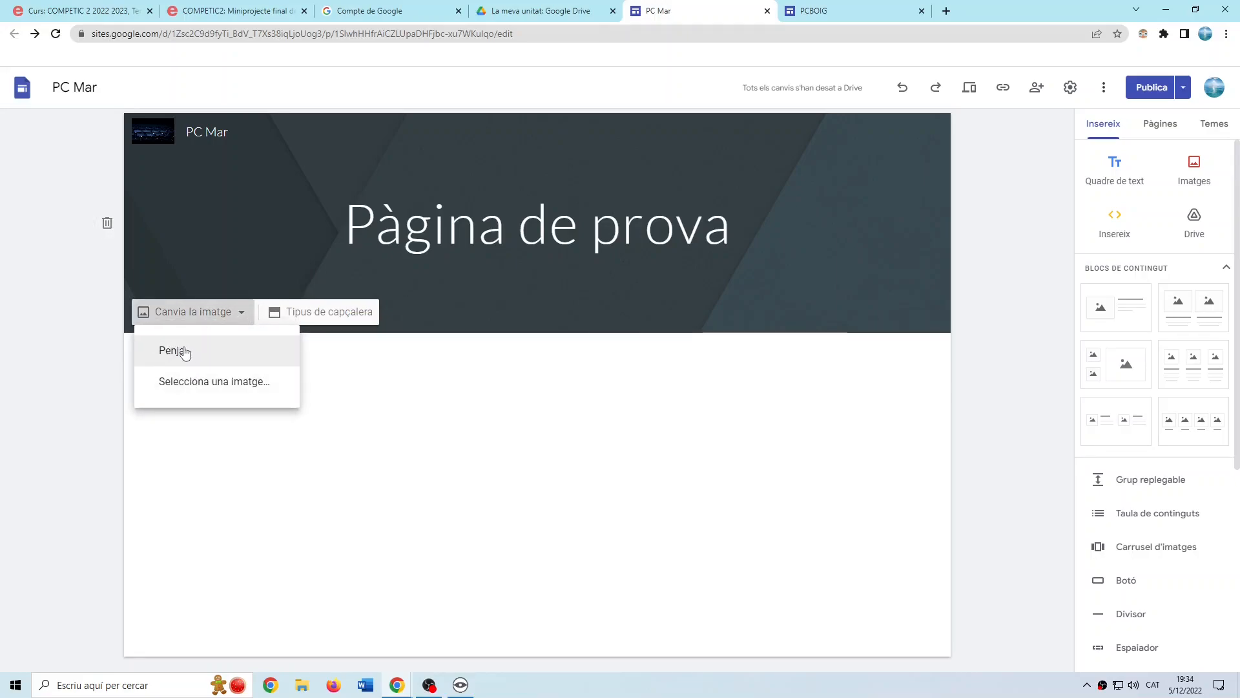
pyautogui.click(206, 382)
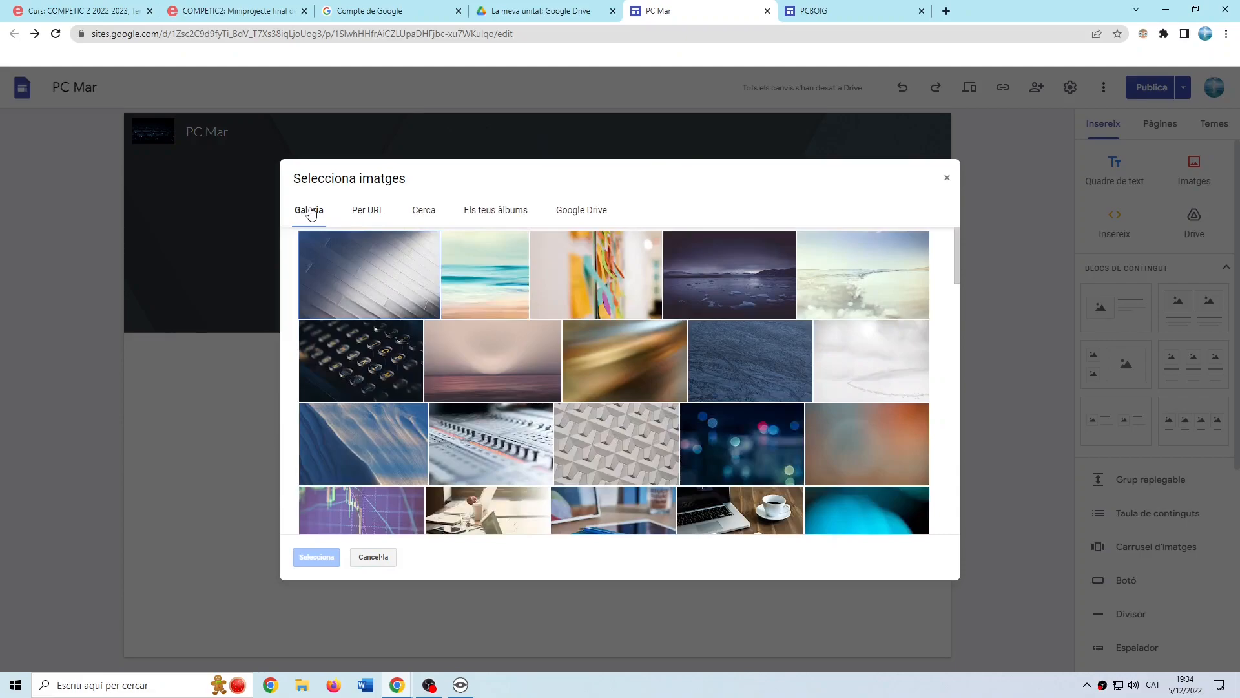
pyautogui.click(424, 212)
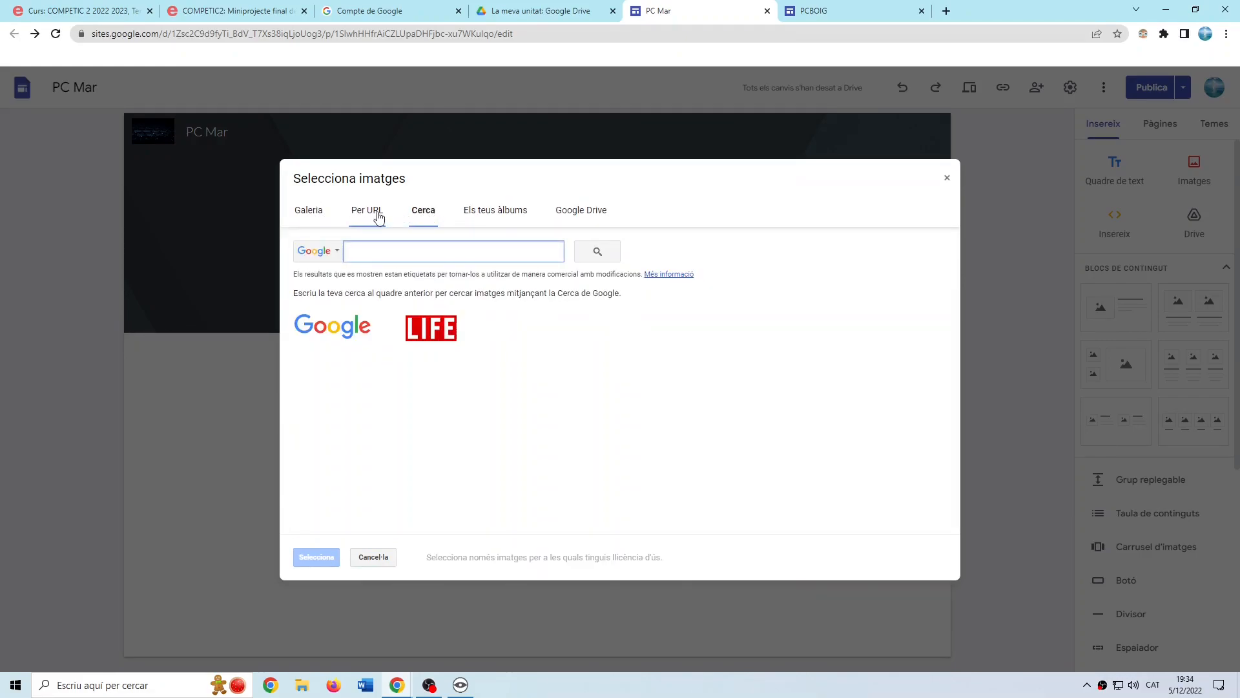
pyautogui.click(365, 211)
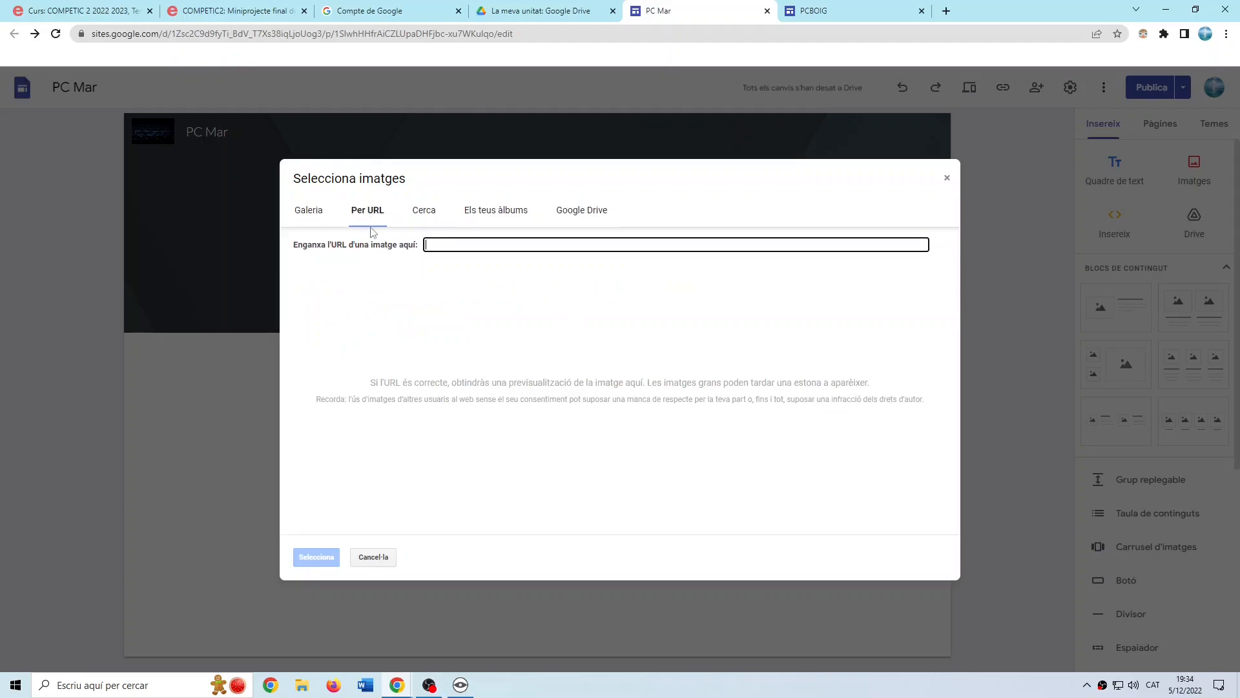
pyautogui.click(420, 215)
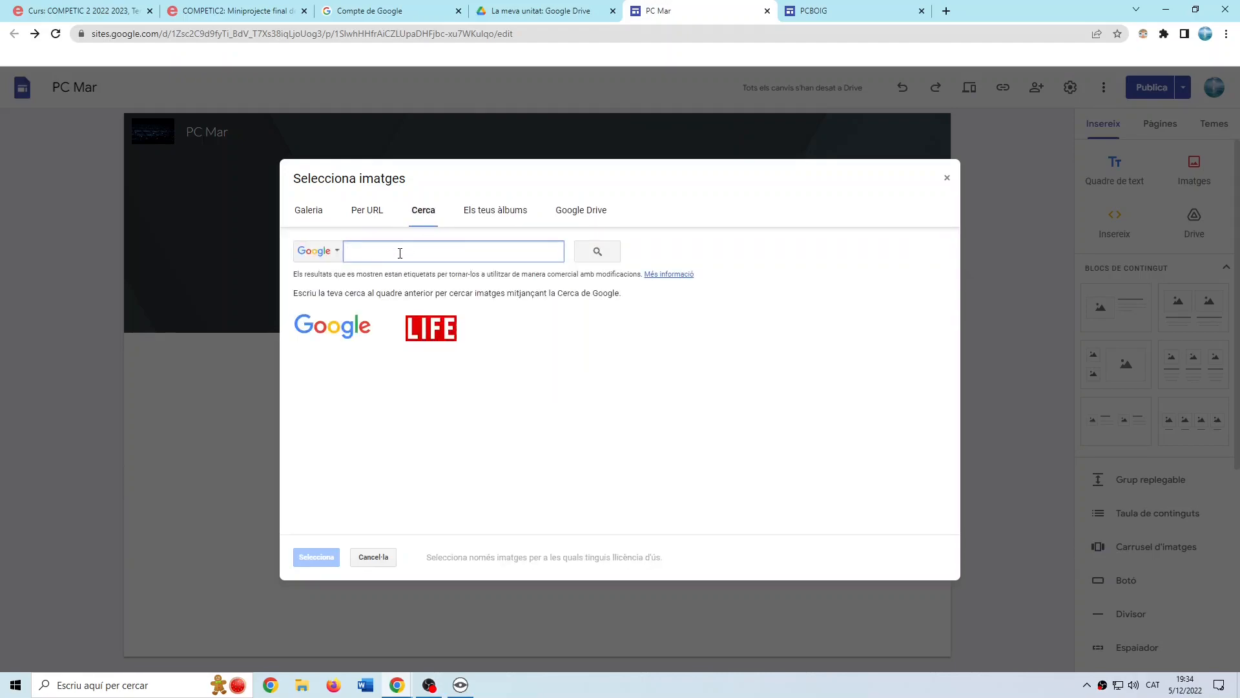
pyautogui.write('ordenador')
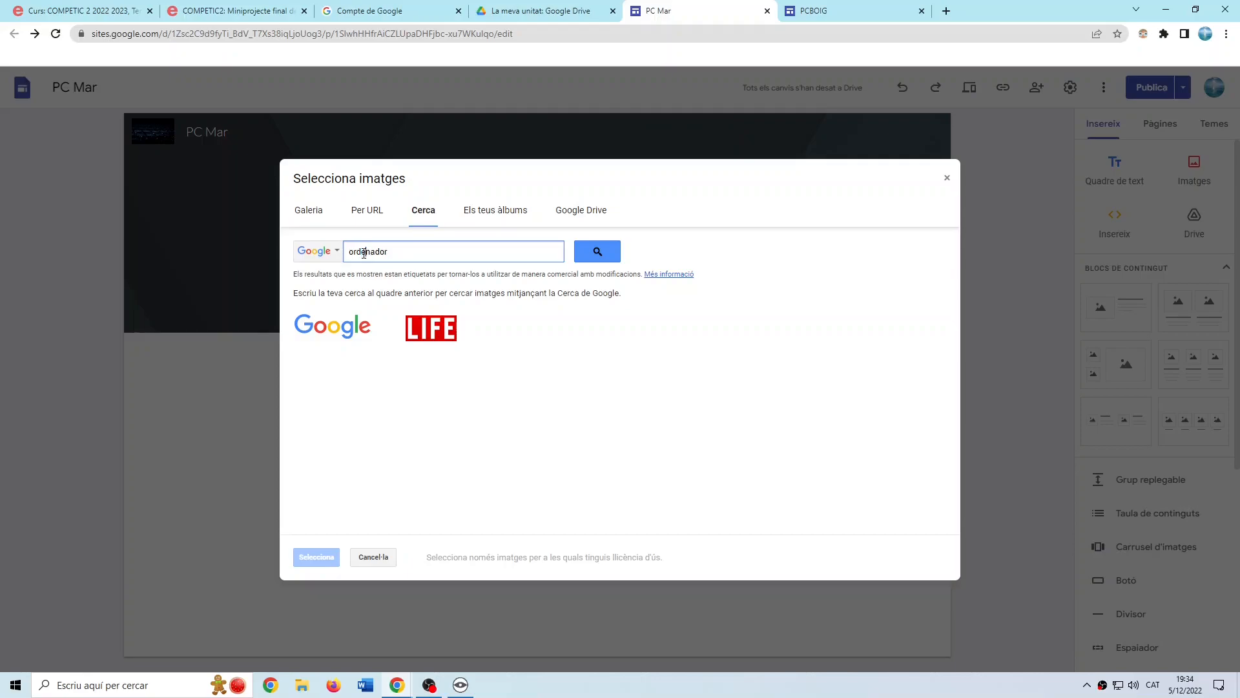
pyautogui.click(595, 252)
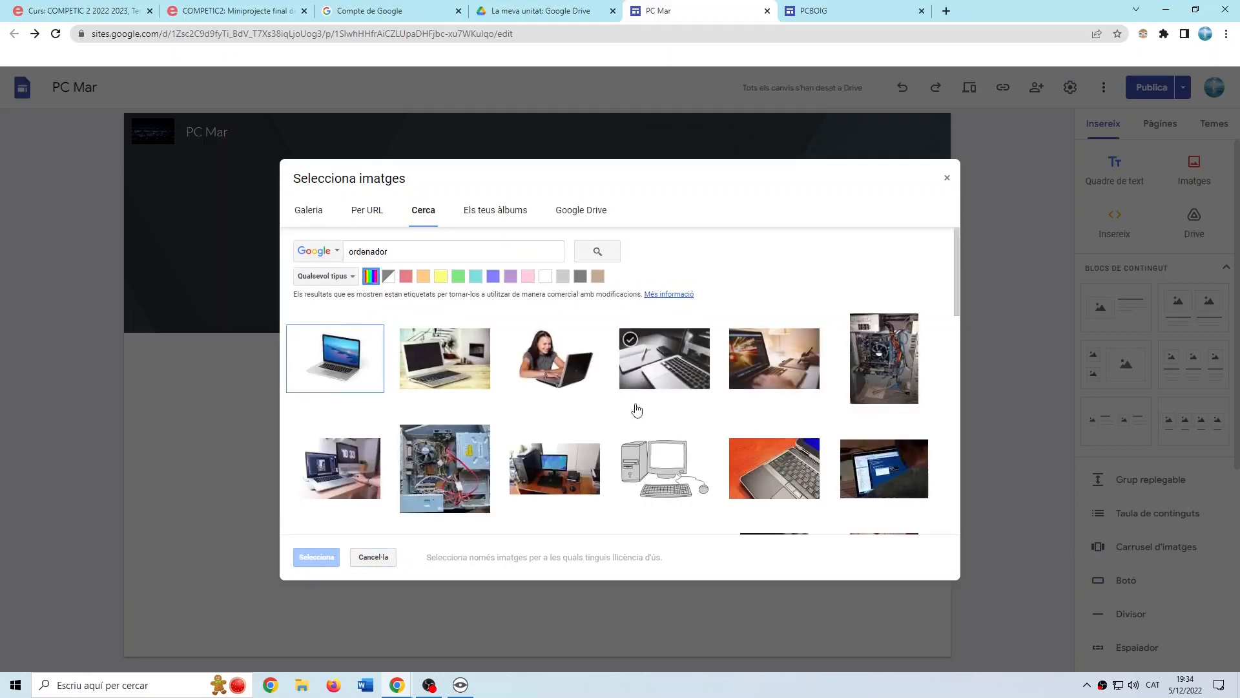
# Browse the image results and set the first one, a silver laptop on white, as the page header image.
pyautogui.scroll(-6, 584, 416)
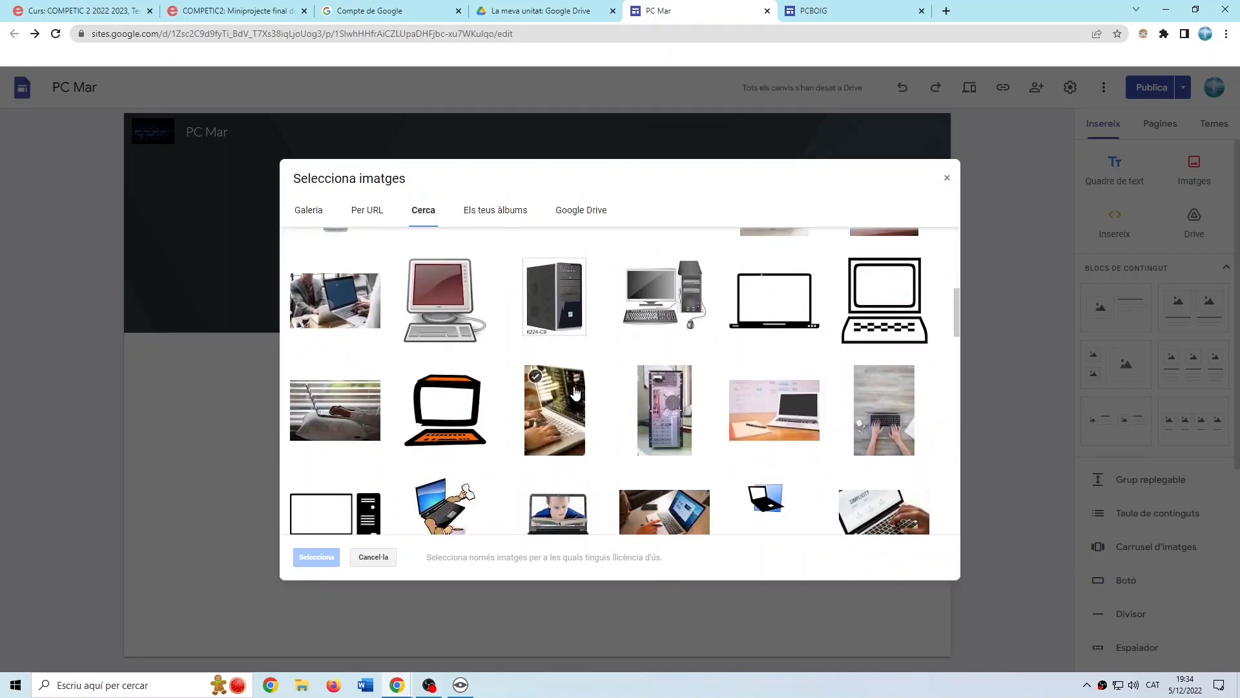
pyautogui.scroll(-4, 581, 394)
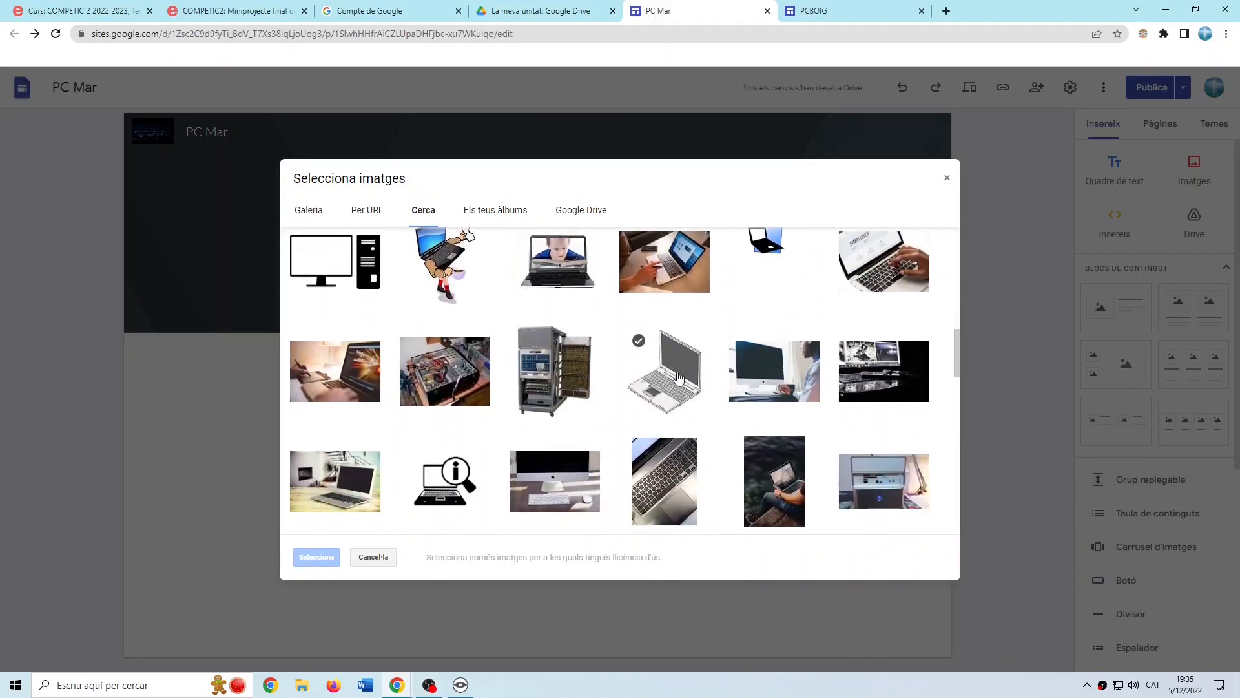
pyautogui.scroll(-9, 688, 413)
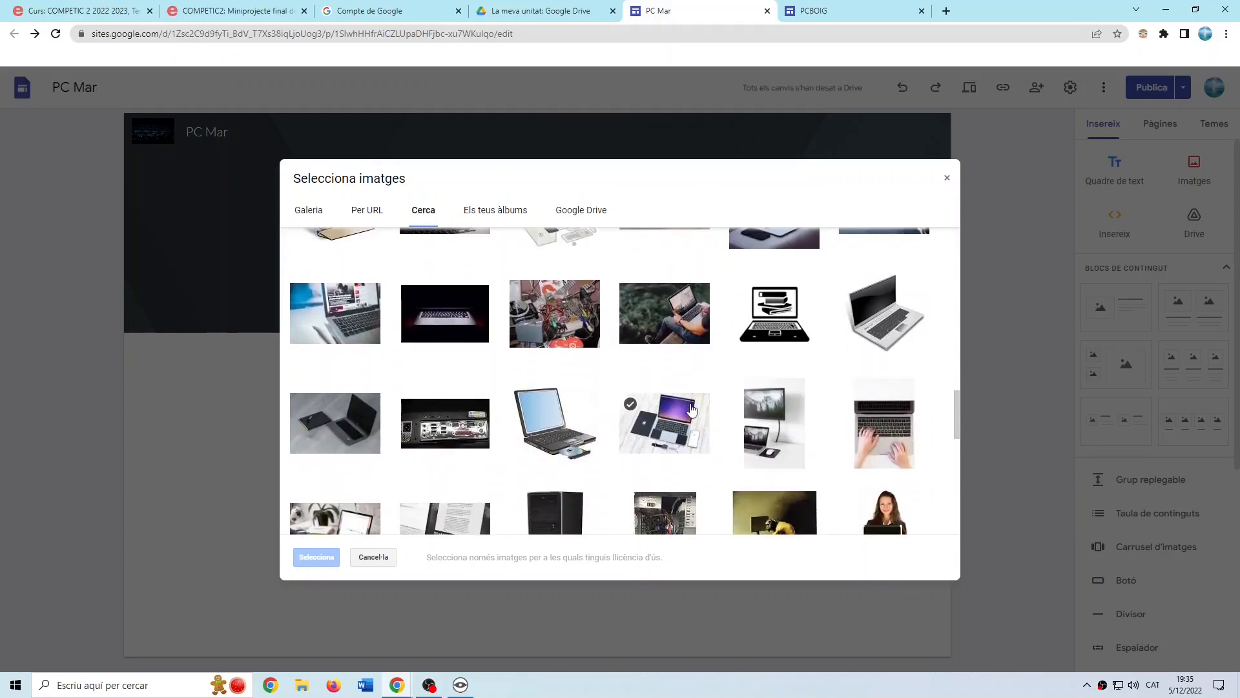
pyautogui.scroll(-5, 691, 408)
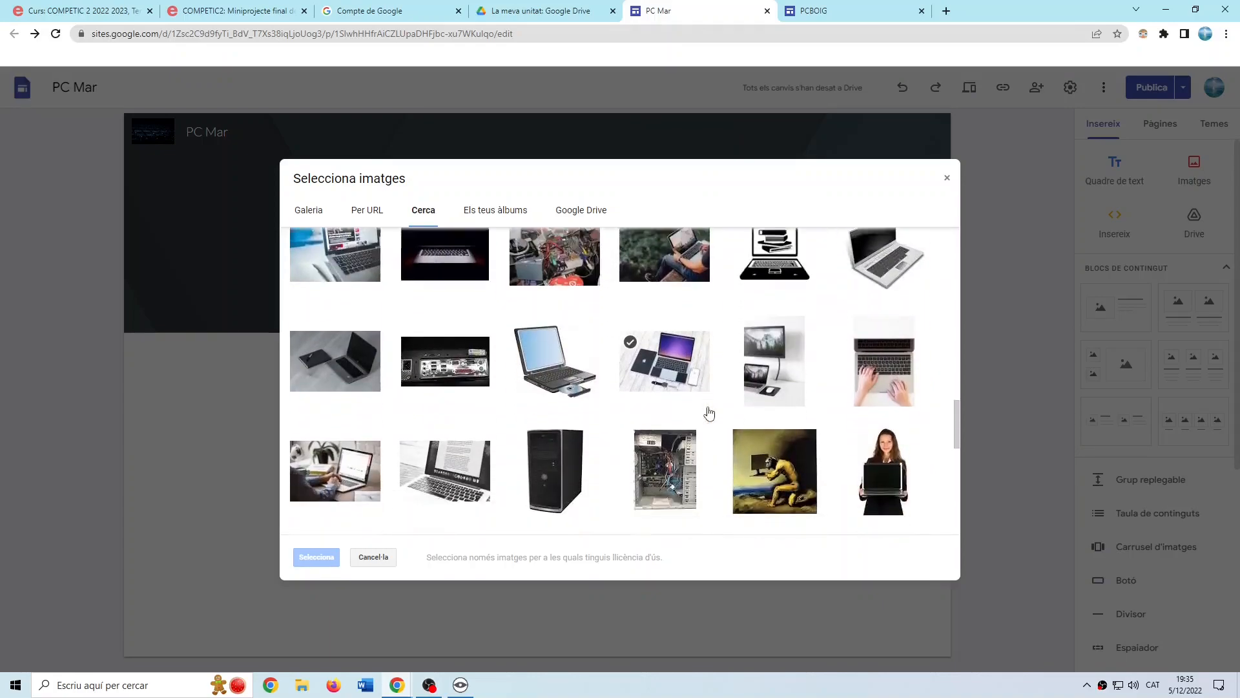
pyautogui.scroll(12, 678, 446)
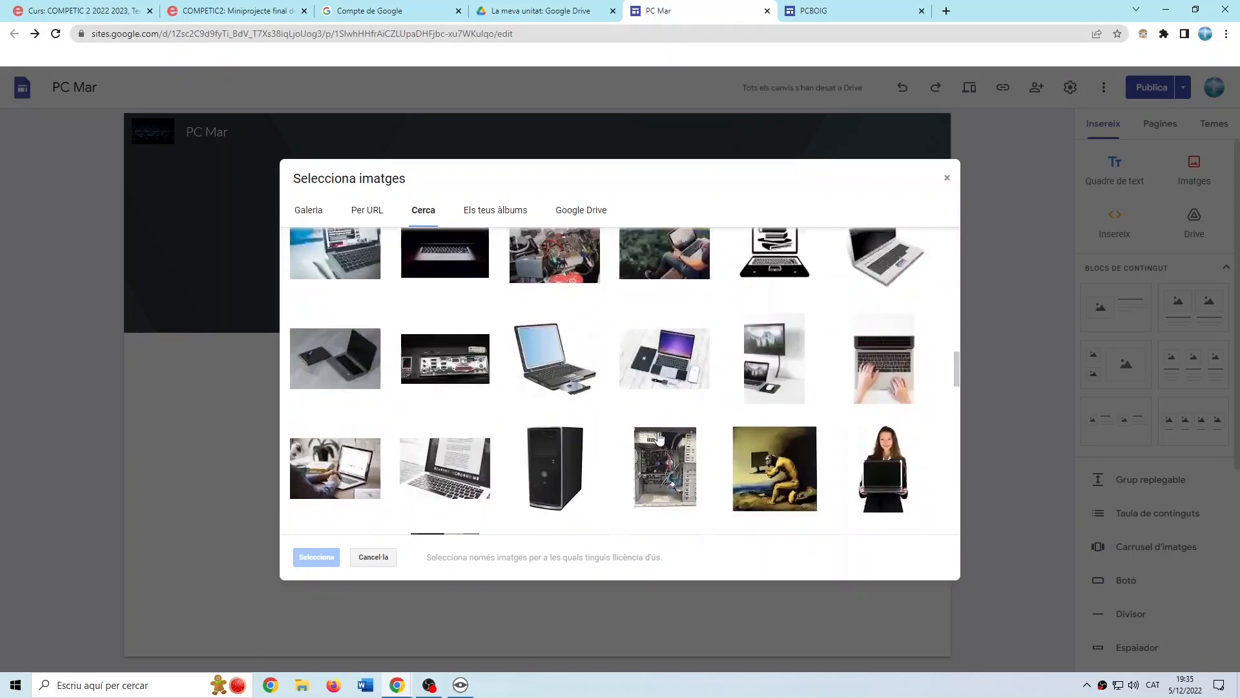
pyautogui.scroll(3, 658, 438)
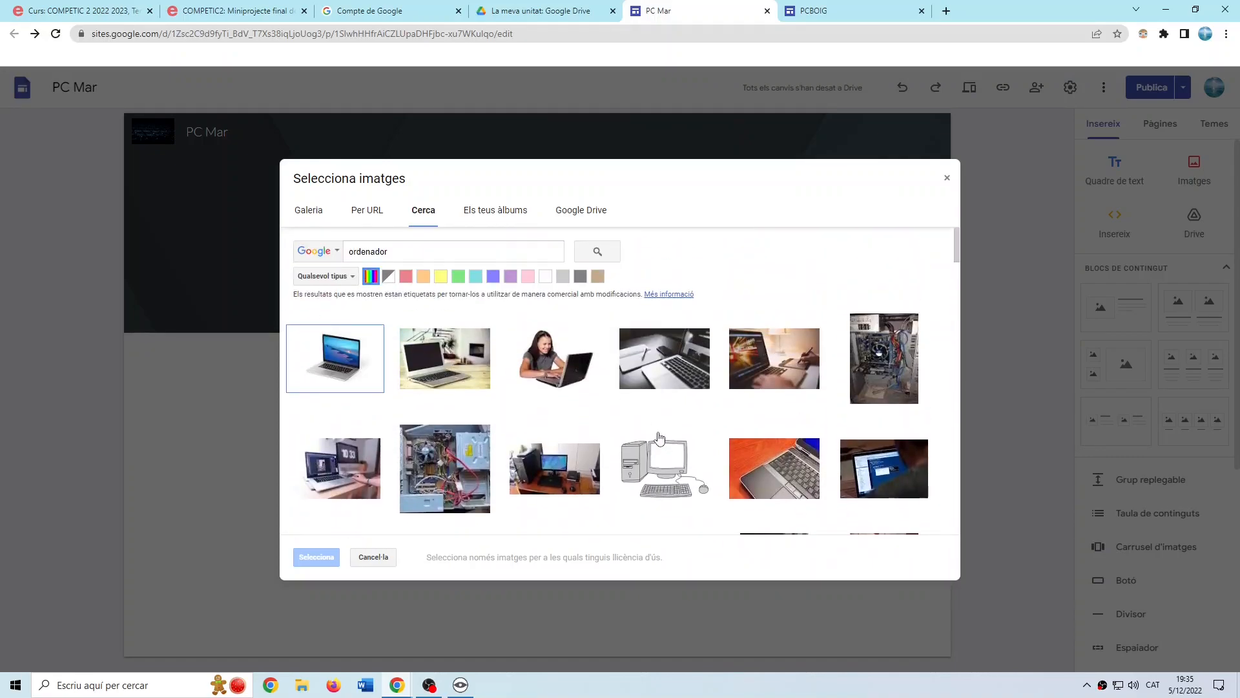
pyautogui.click(368, 361)
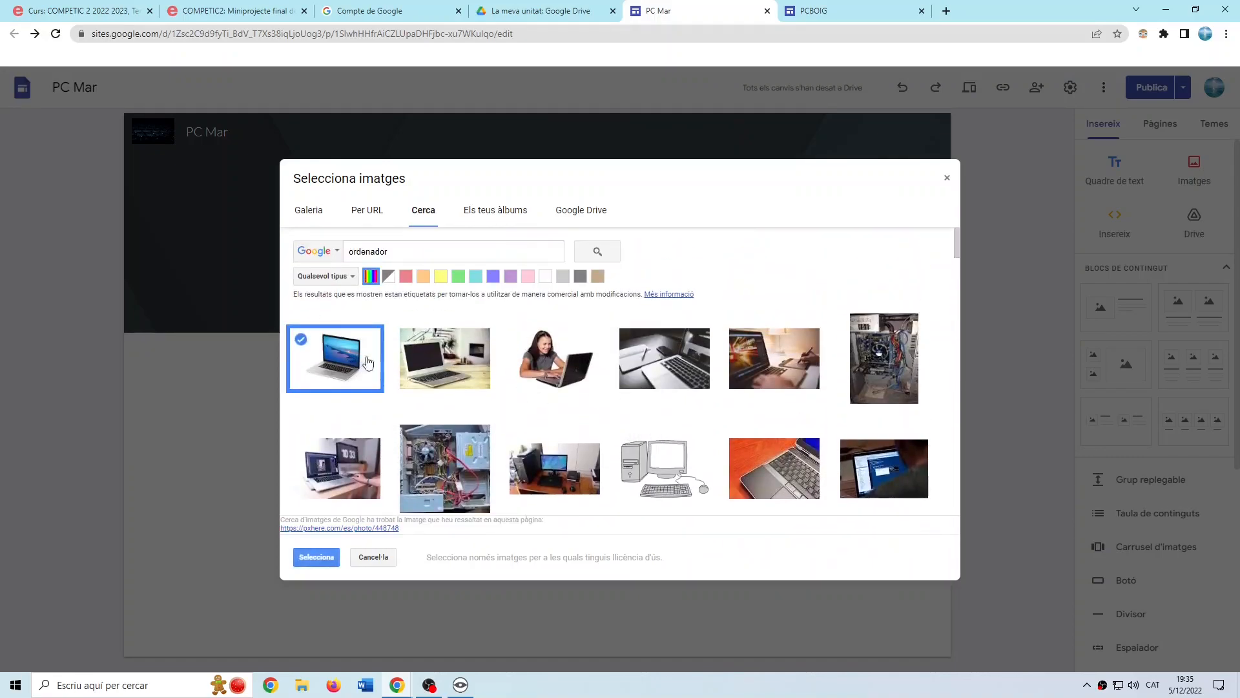
pyautogui.click(316, 557)
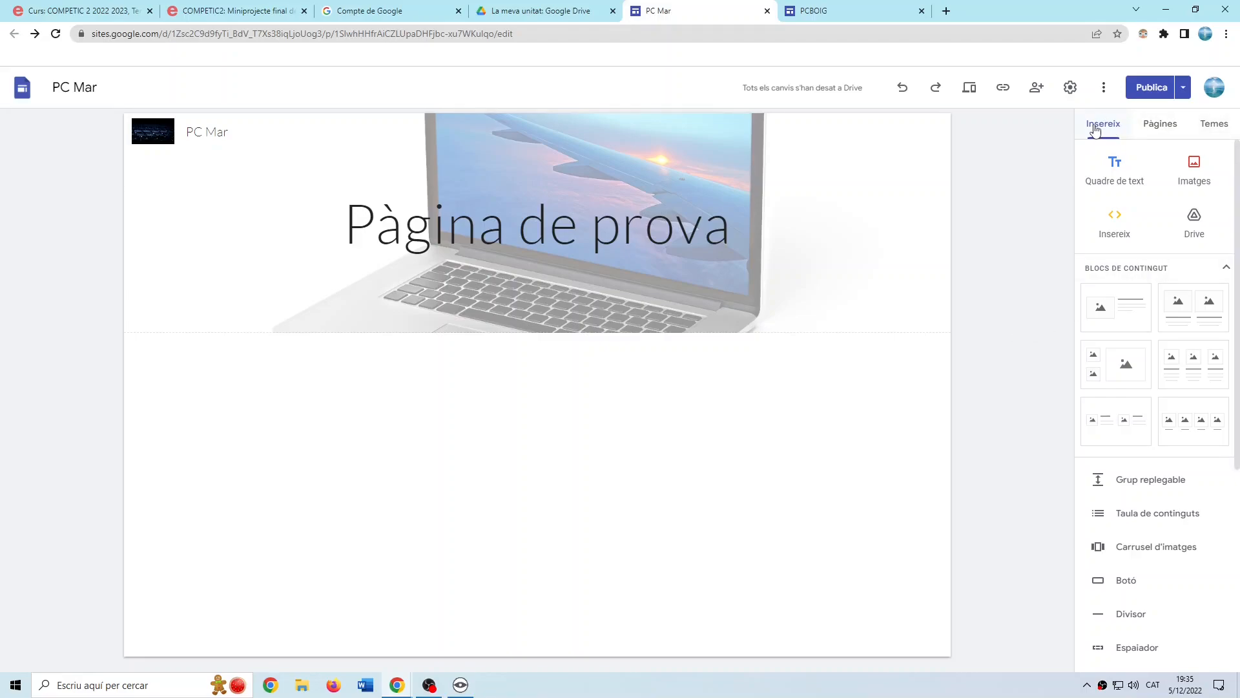
# Look through the site themes and try the Impressió theme with the yellow accent colour.
pyautogui.click(1214, 125)
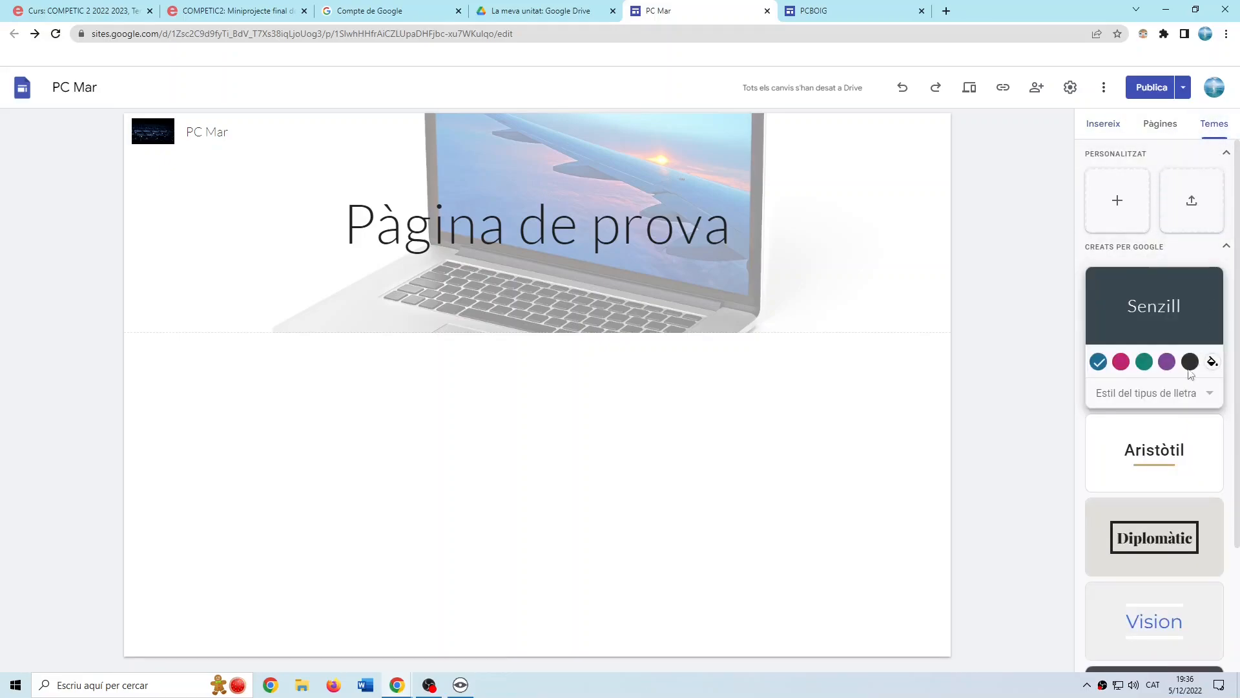
pyautogui.scroll(-3, 1173, 439)
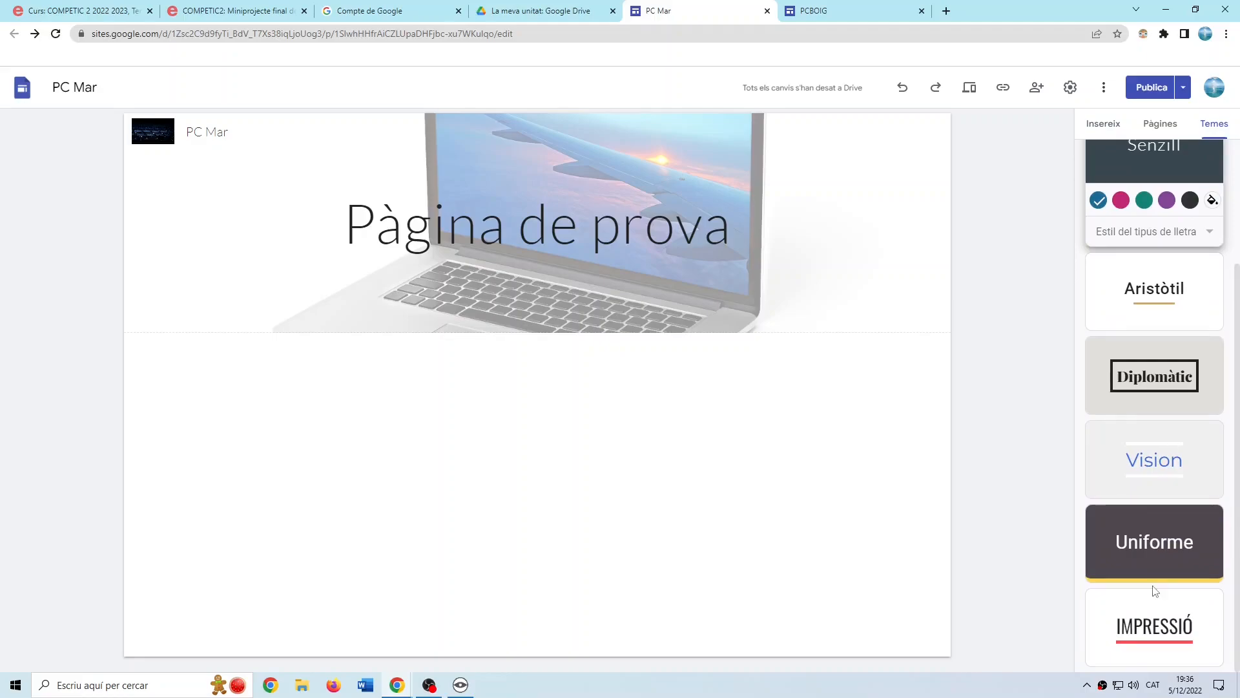
pyautogui.scroll(1, 1153, 200)
pyautogui.scroll(2, 1156, 213)
pyautogui.scroll(-1, 1207, 361)
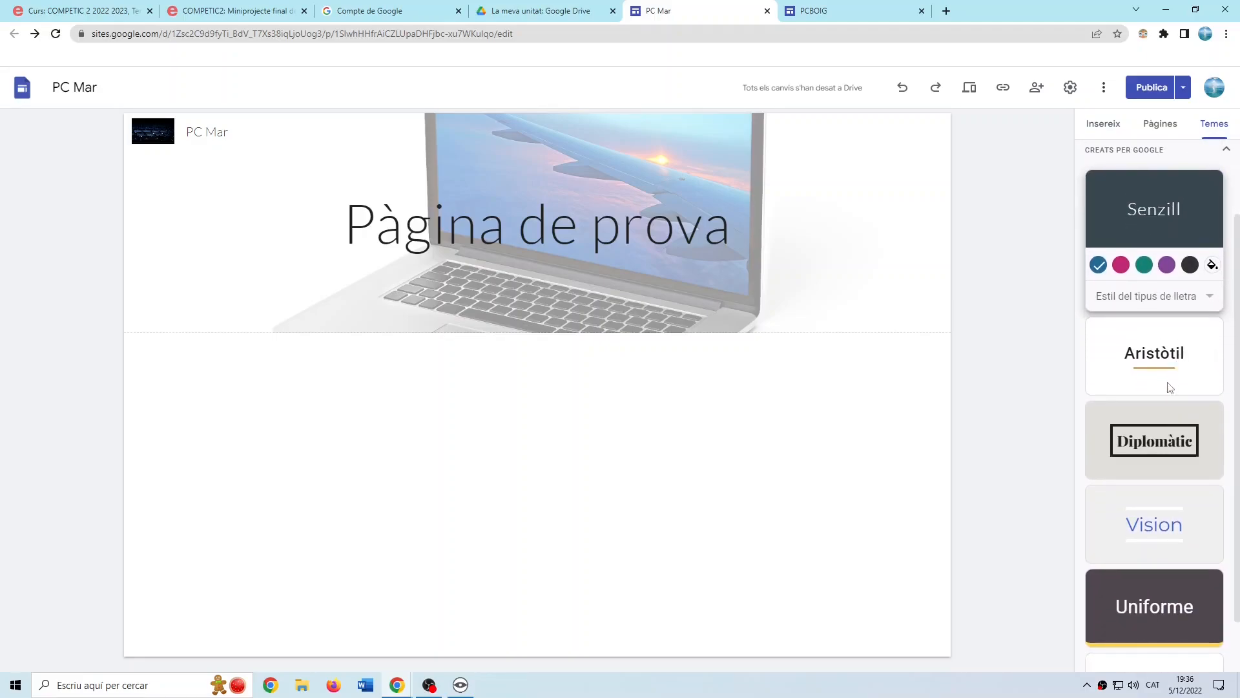
pyautogui.scroll(-1, 1170, 388)
pyautogui.click(1151, 621)
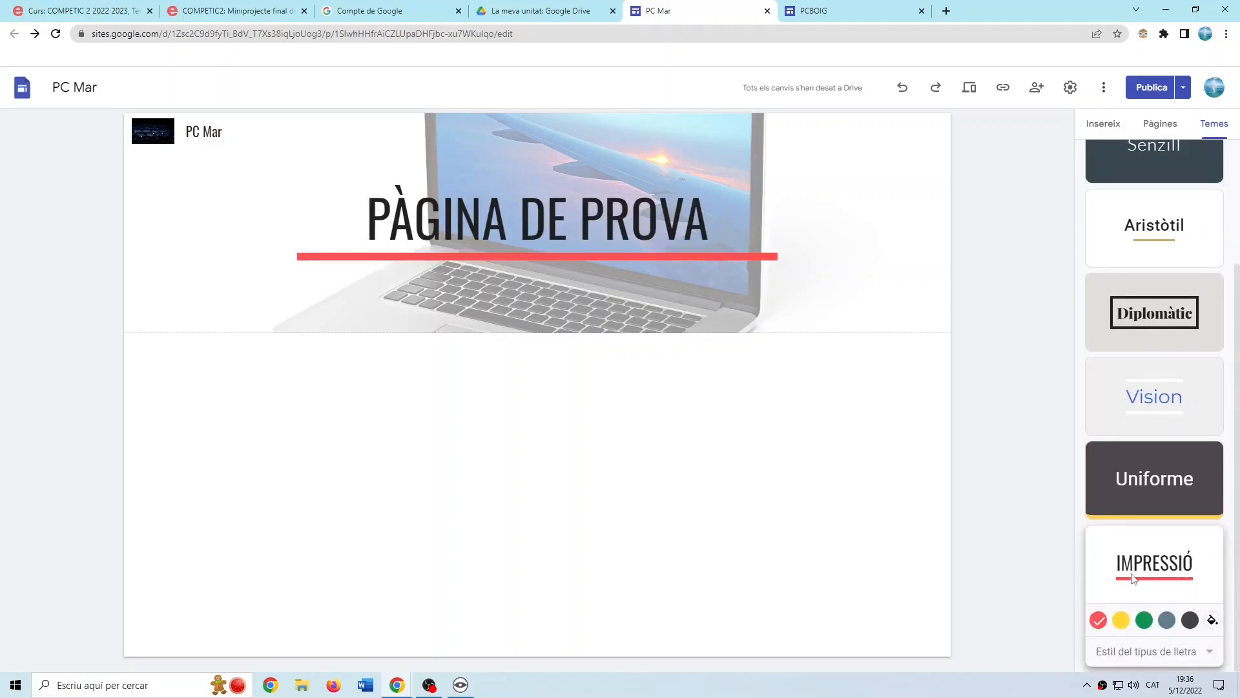
pyautogui.click(1120, 621)
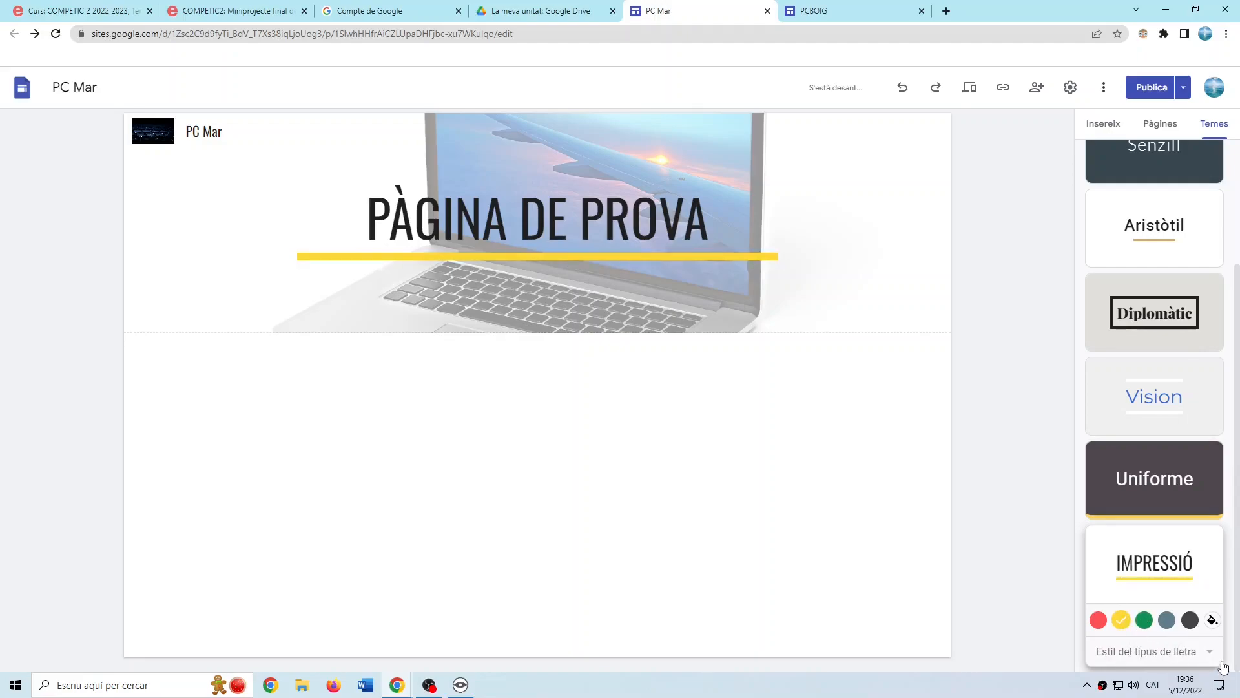
# Try a custom bright green accent, #00ff08, on the Impressió theme.
pyautogui.click(1213, 620)
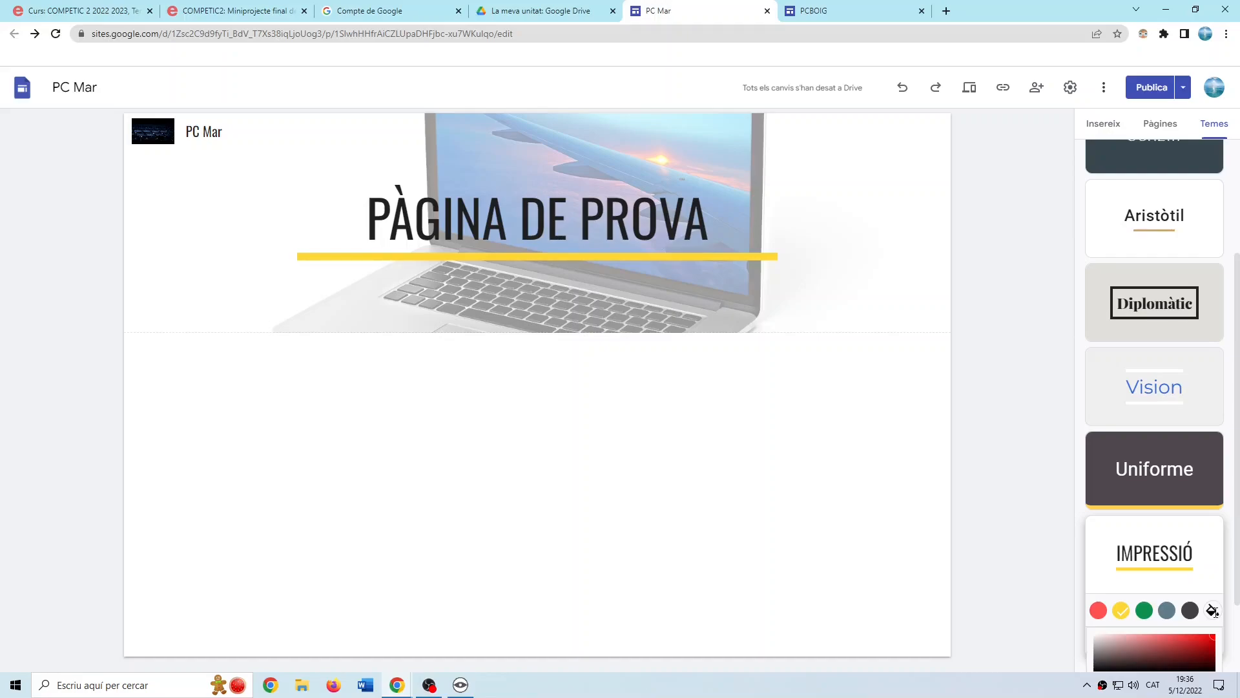
pyautogui.scroll(-2, 1208, 620)
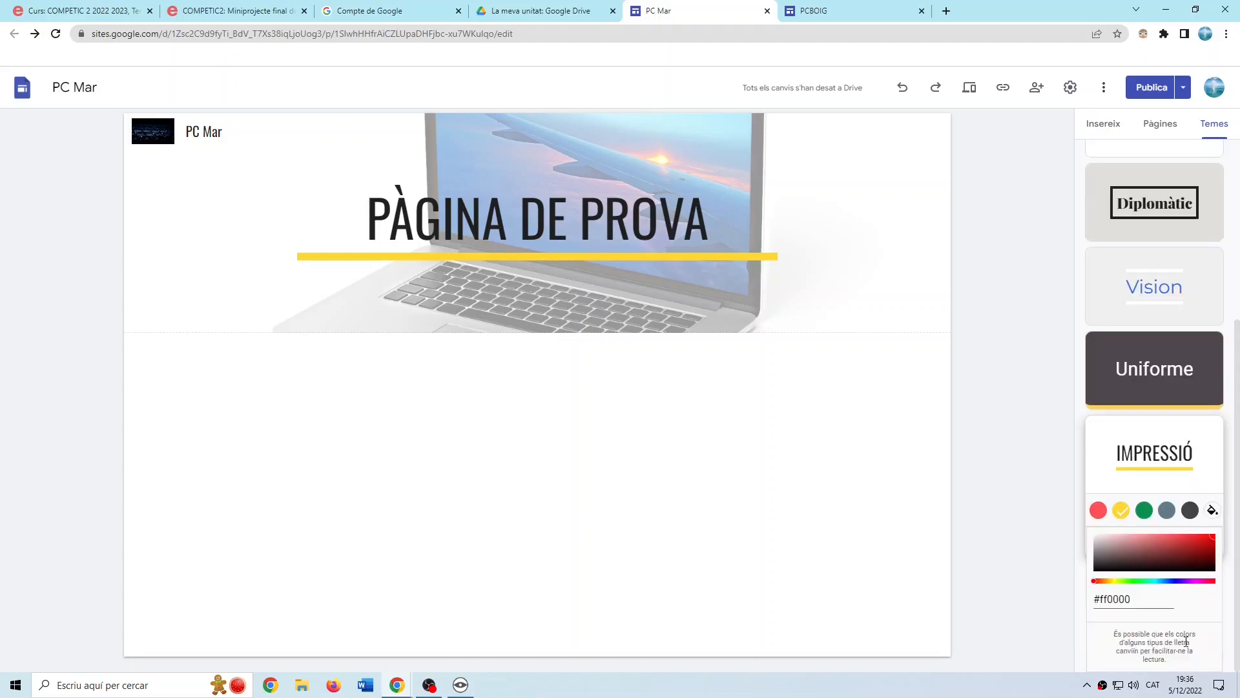
pyautogui.click(1136, 582)
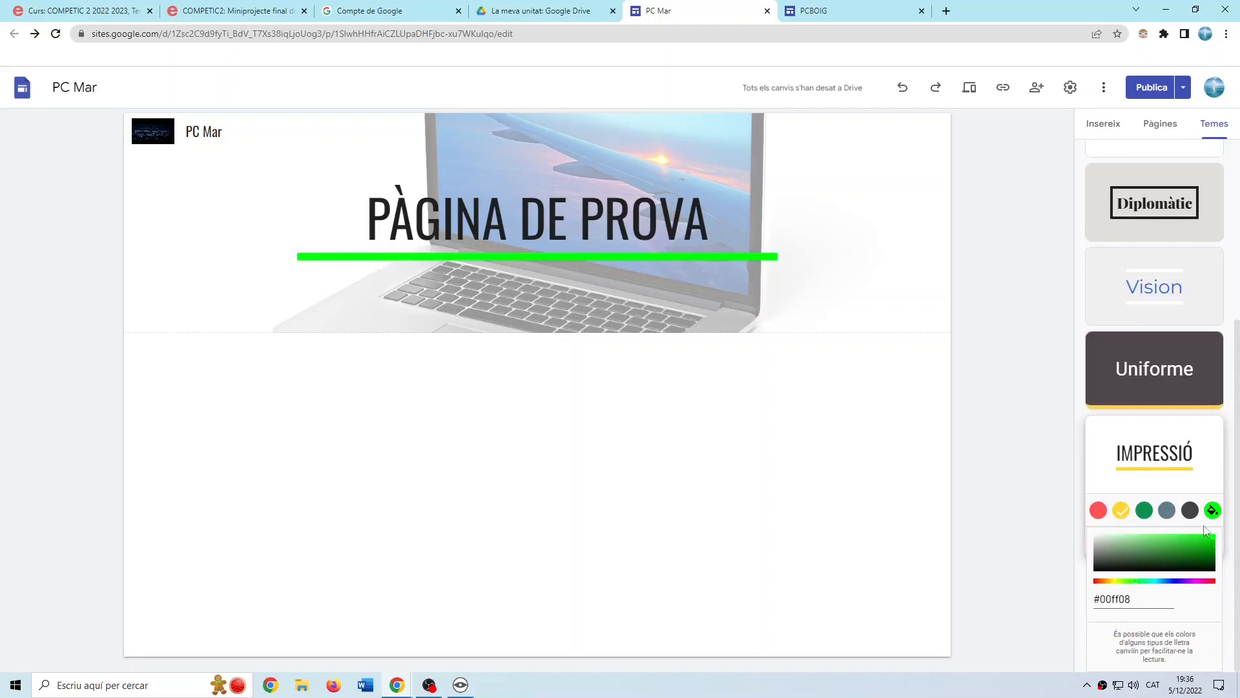
pyautogui.click(881, 514)
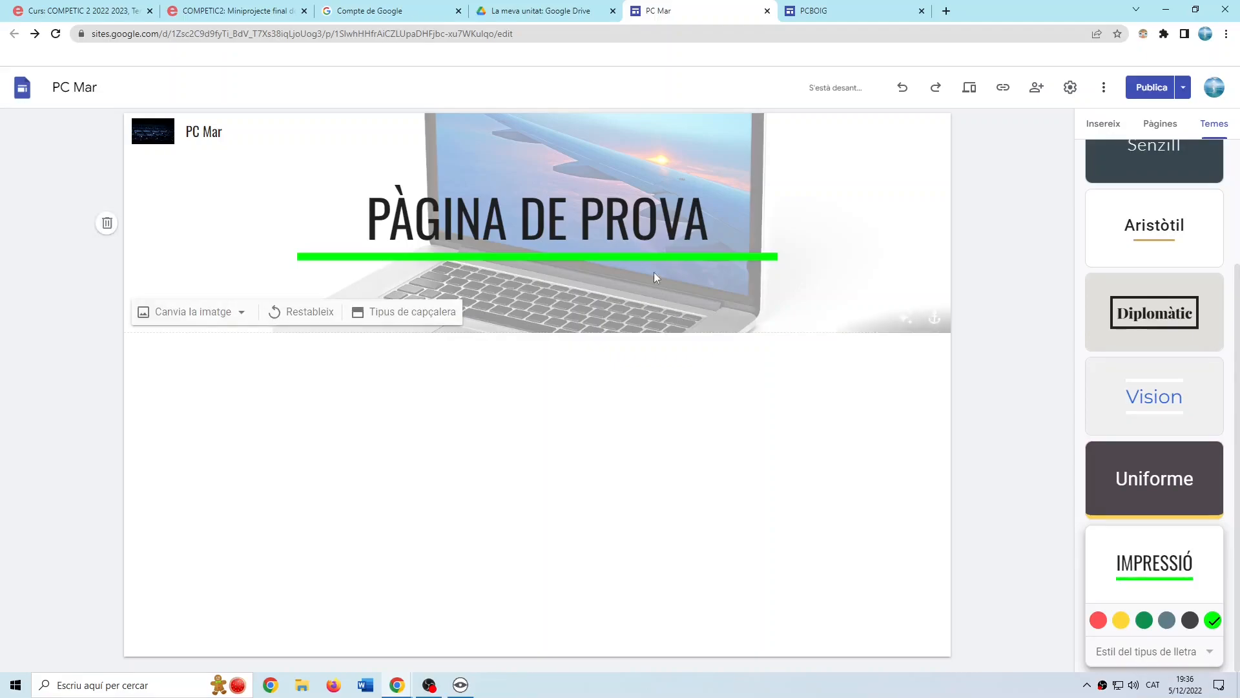
# Try the Senzill theme with the custom green colour and a bolder font style.
pyautogui.scroll(3, 1127, 395)
pyautogui.click(1150, 328)
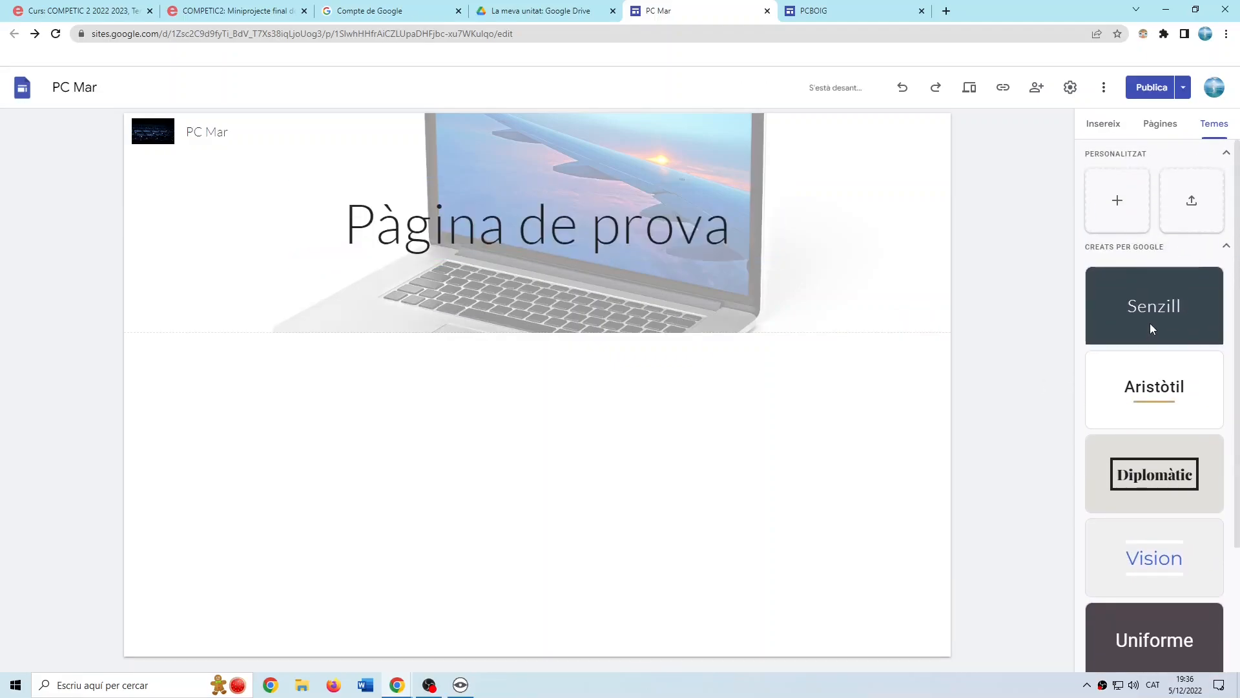
pyautogui.click(1213, 361)
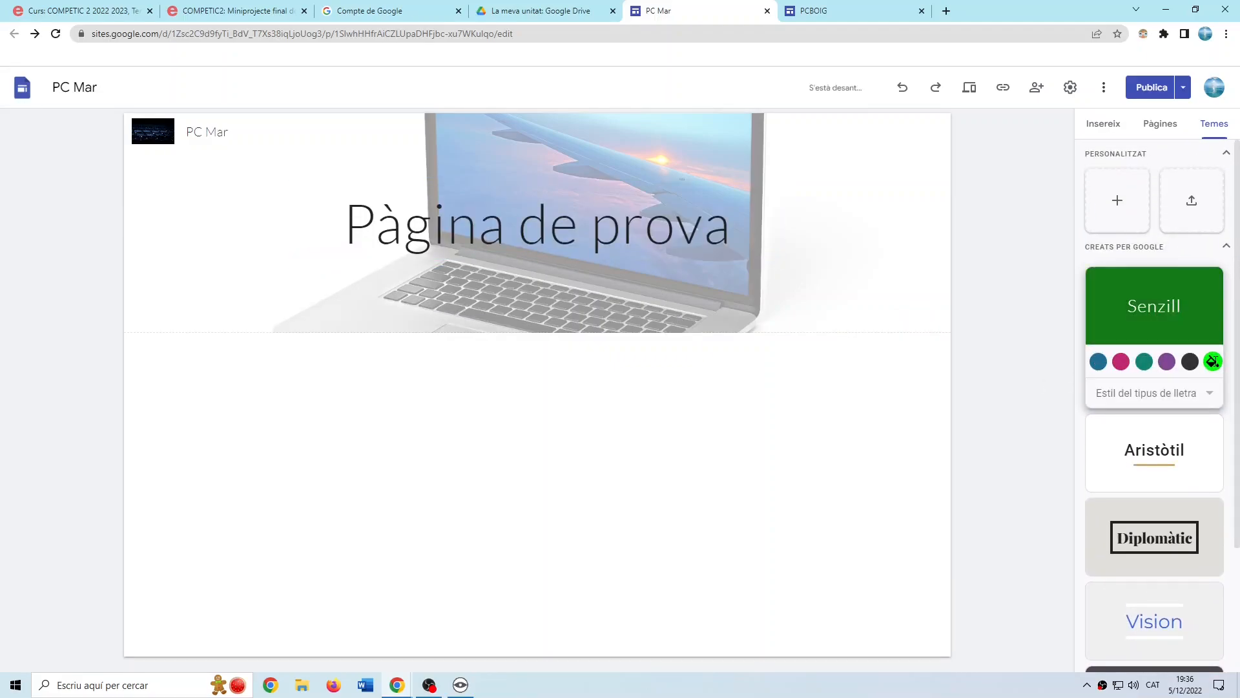
pyautogui.click(1146, 392)
pyautogui.click(1121, 456)
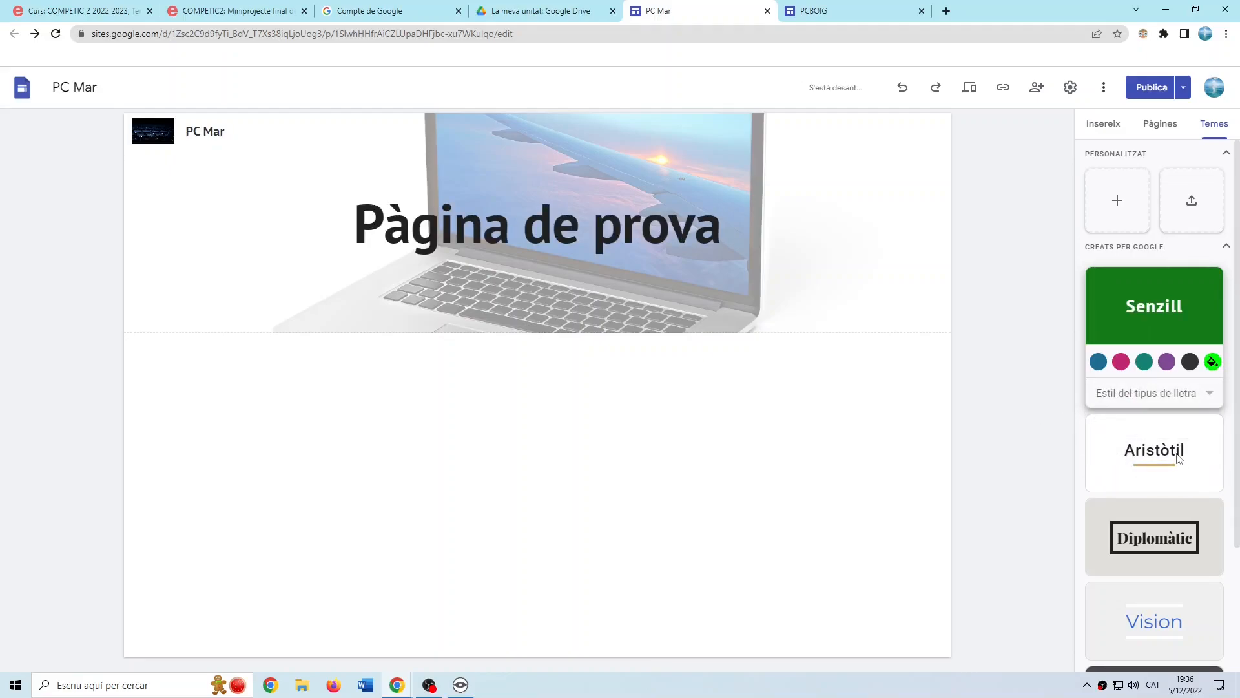
# Compare the Aristòtil, Diplomàtic, Vision, Uniforme and Impressió themes, and apply Vision with its blue colour to the site.
pyautogui.click(1180, 458)
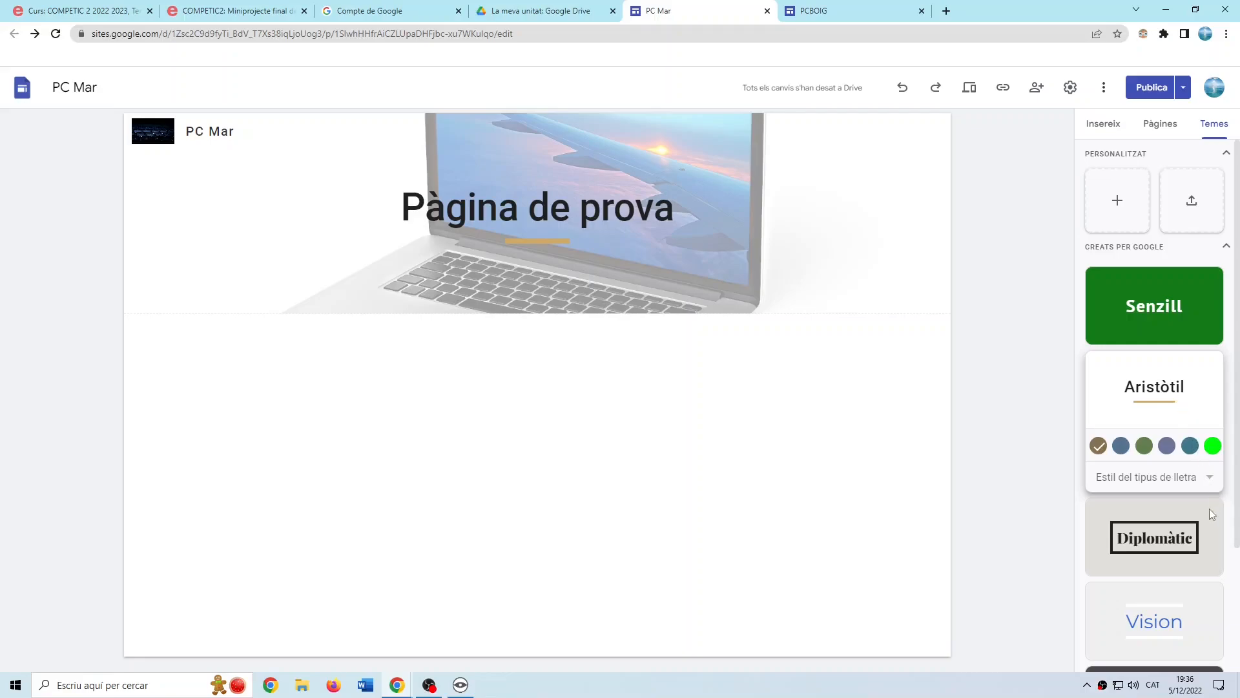
pyautogui.click(1141, 548)
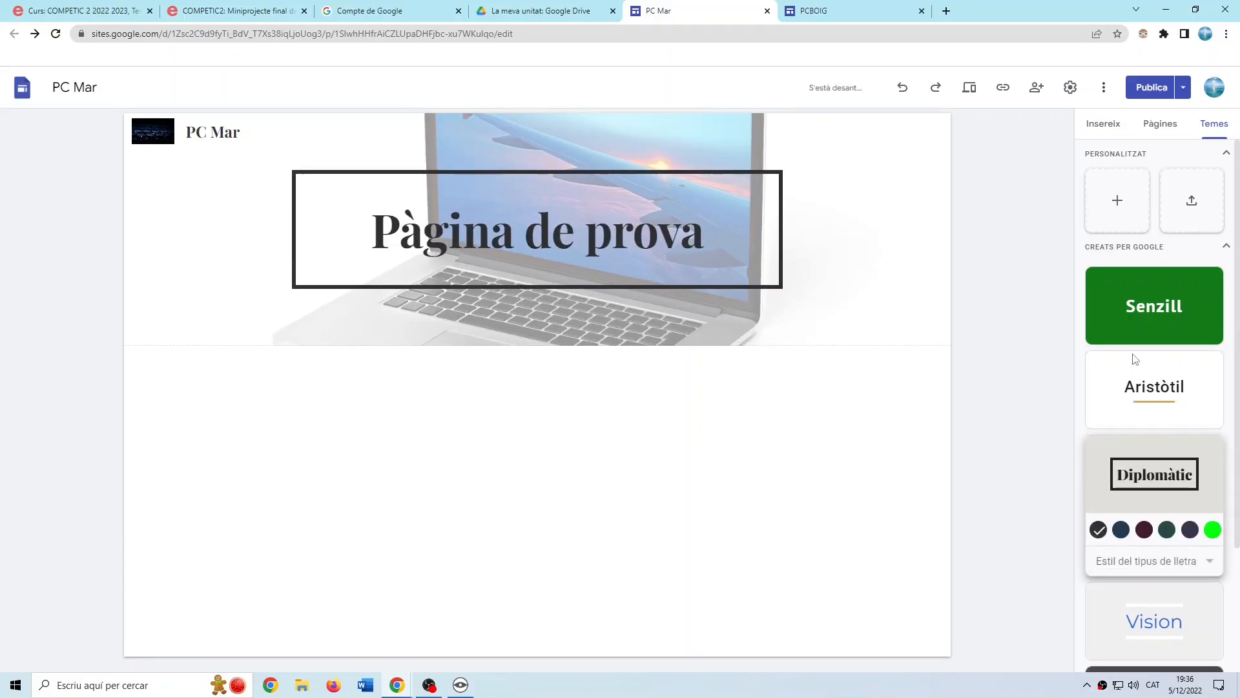
pyautogui.scroll(-1, 1163, 549)
pyautogui.click(1165, 551)
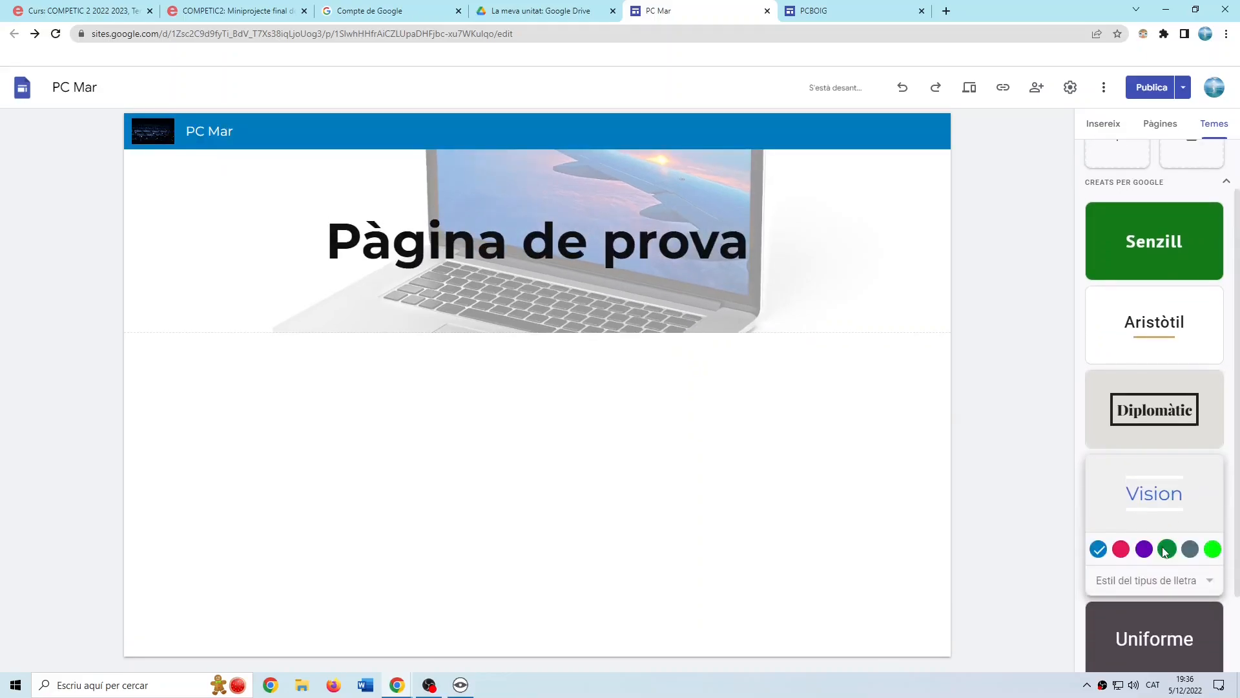
pyautogui.scroll(-1, 1163, 574)
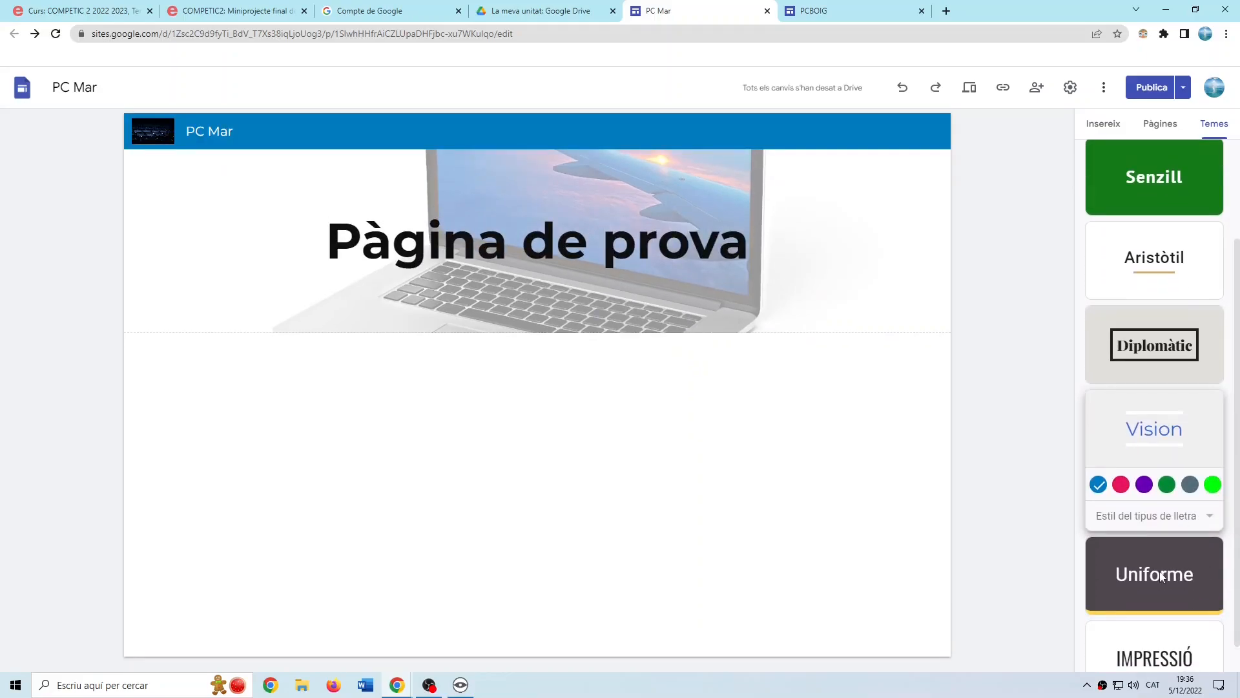
pyautogui.click(1162, 577)
pyautogui.scroll(-1, 1168, 568)
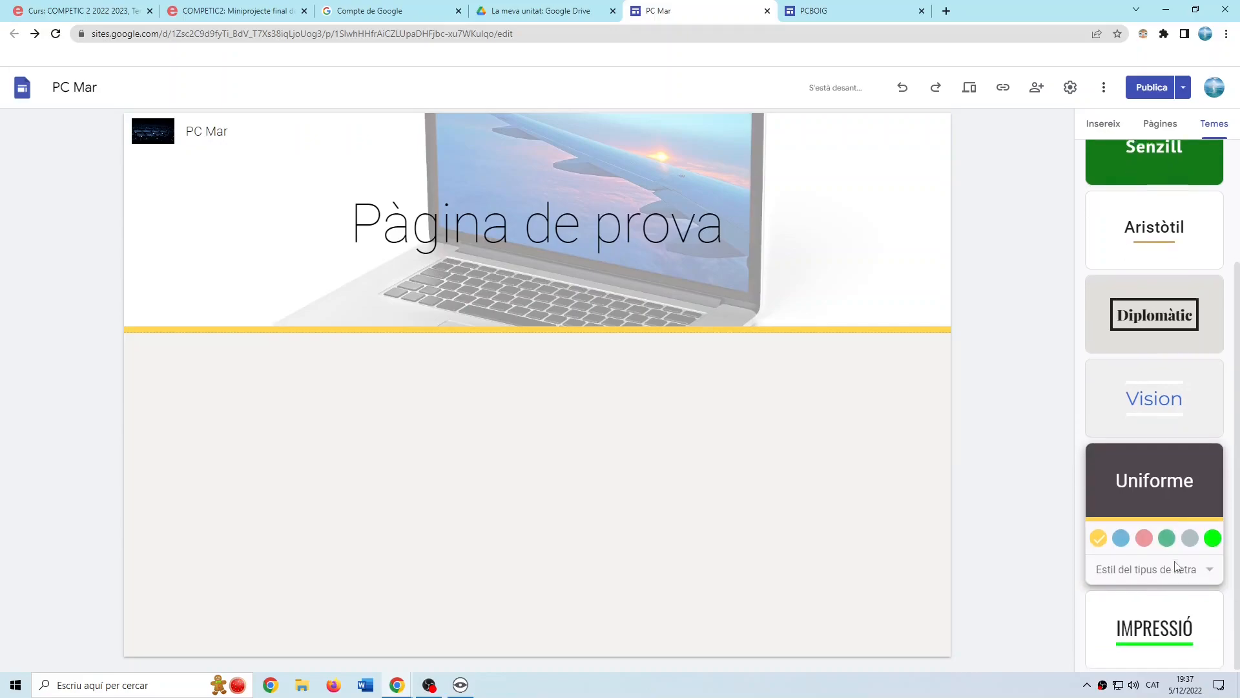
pyautogui.click(1160, 625)
pyautogui.click(1156, 417)
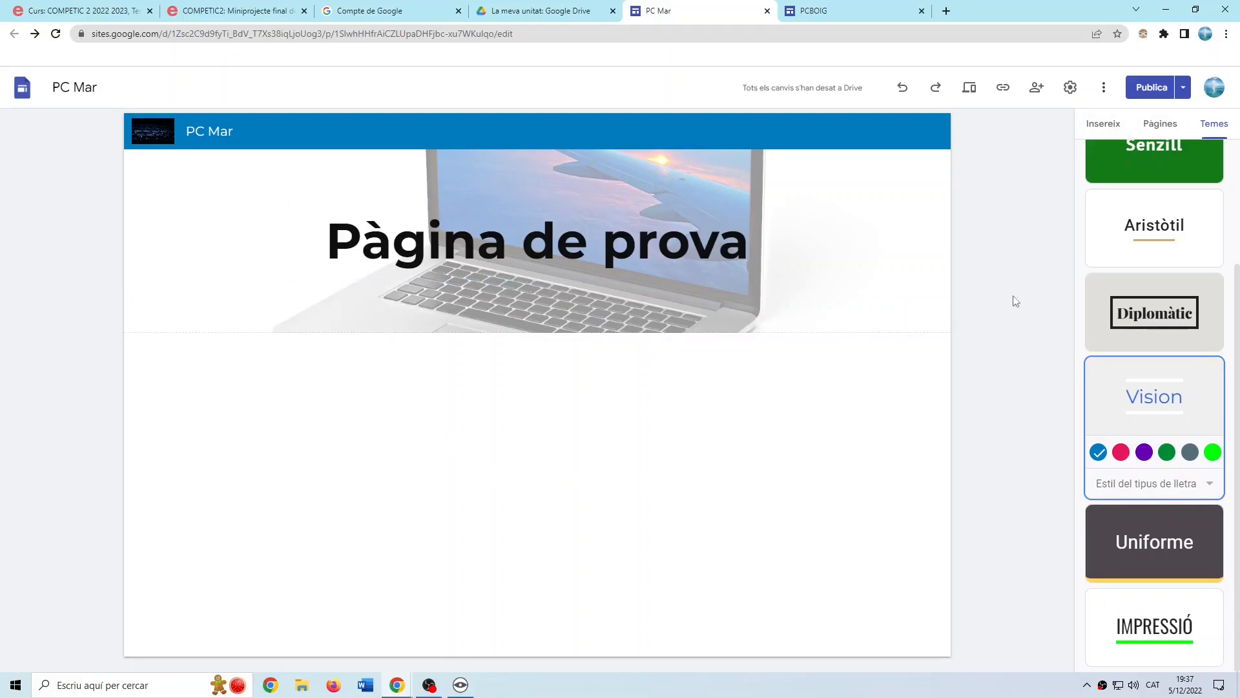
# View the published version of the PC Mar site.
pyautogui.click(1184, 90)
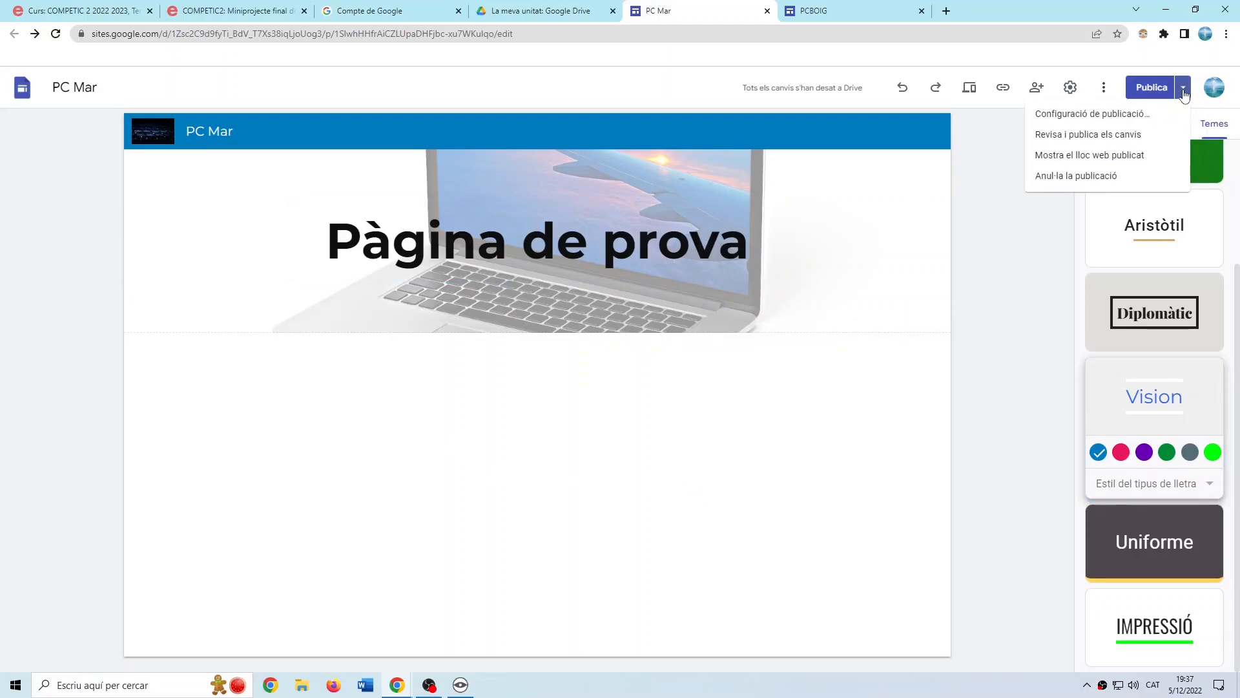
pyautogui.click(1098, 155)
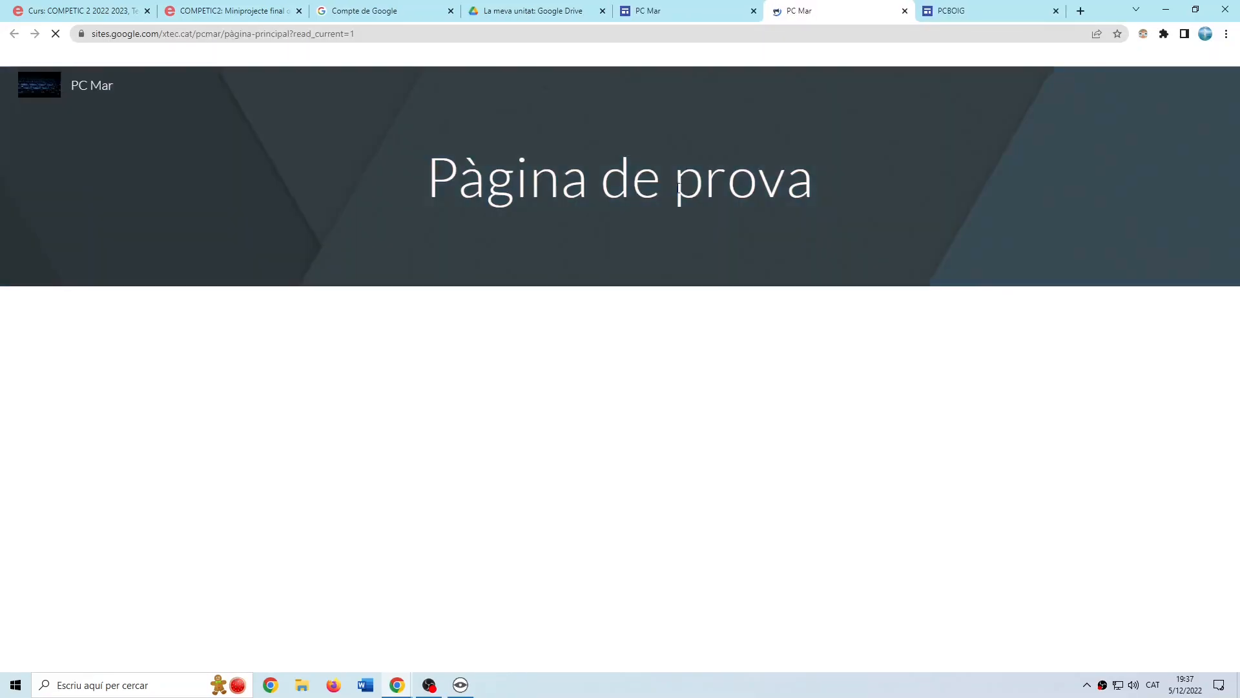
# Select the published site's web address and close the published page to return to the editor.
pyautogui.click(93, 34)
pyautogui.moveTo(93, 34); pyautogui.dragTo(297, 34)
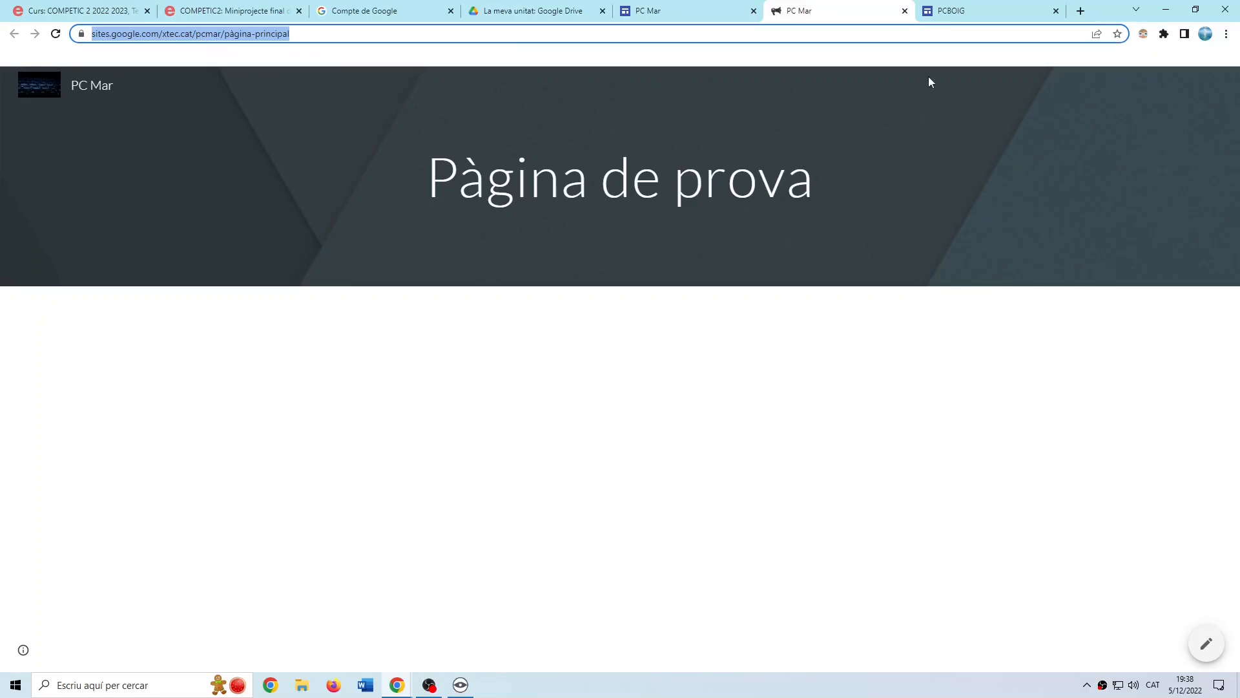
pyautogui.click(904, 10)
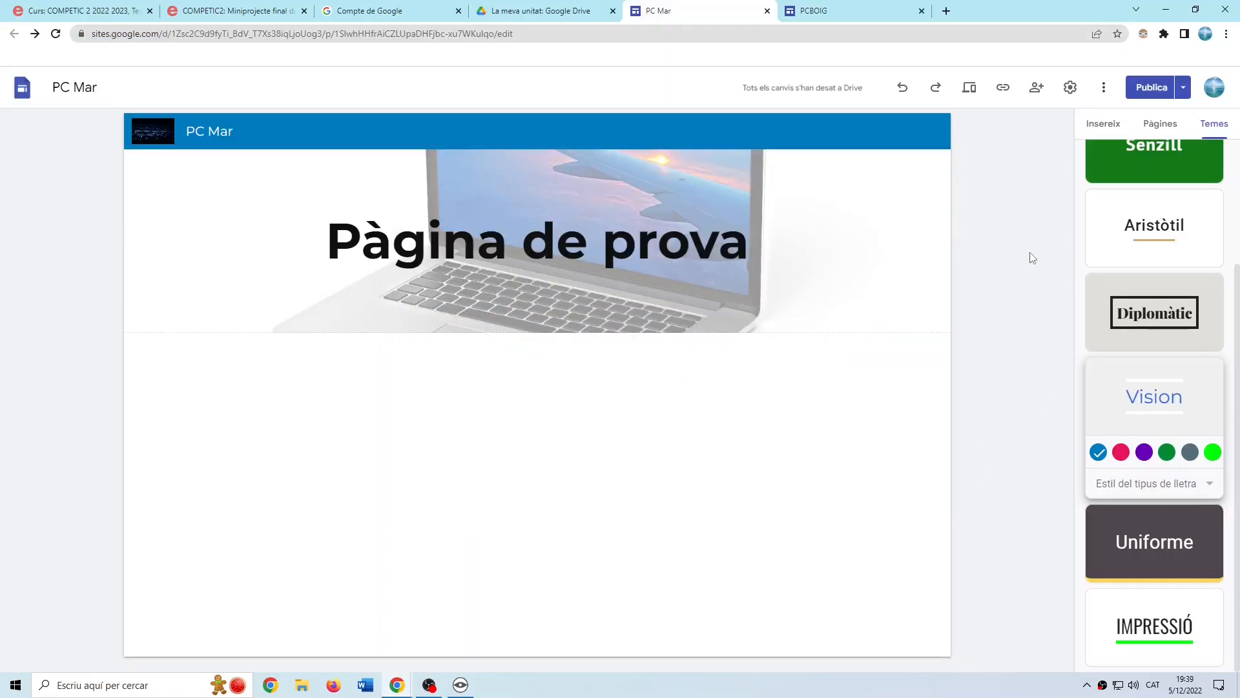
# Insert a text box below the header reading "Aquest és el meu lloc web".
pyautogui.click(1102, 126)
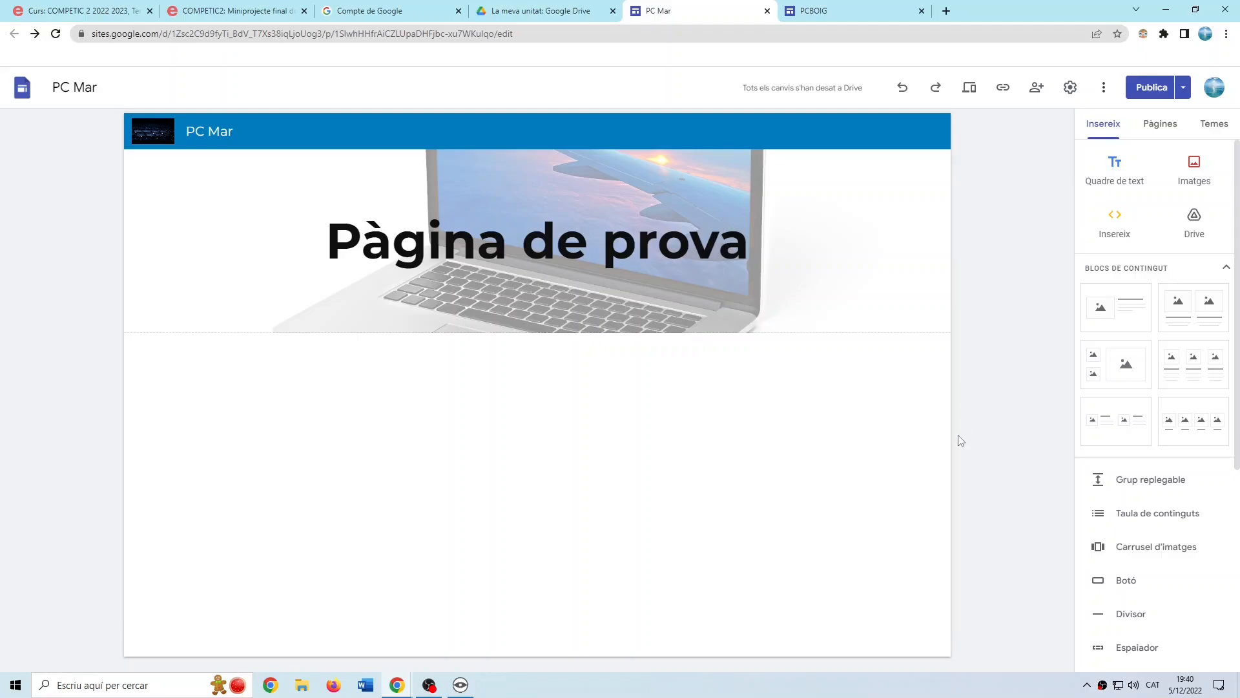
pyautogui.click(1119, 171)
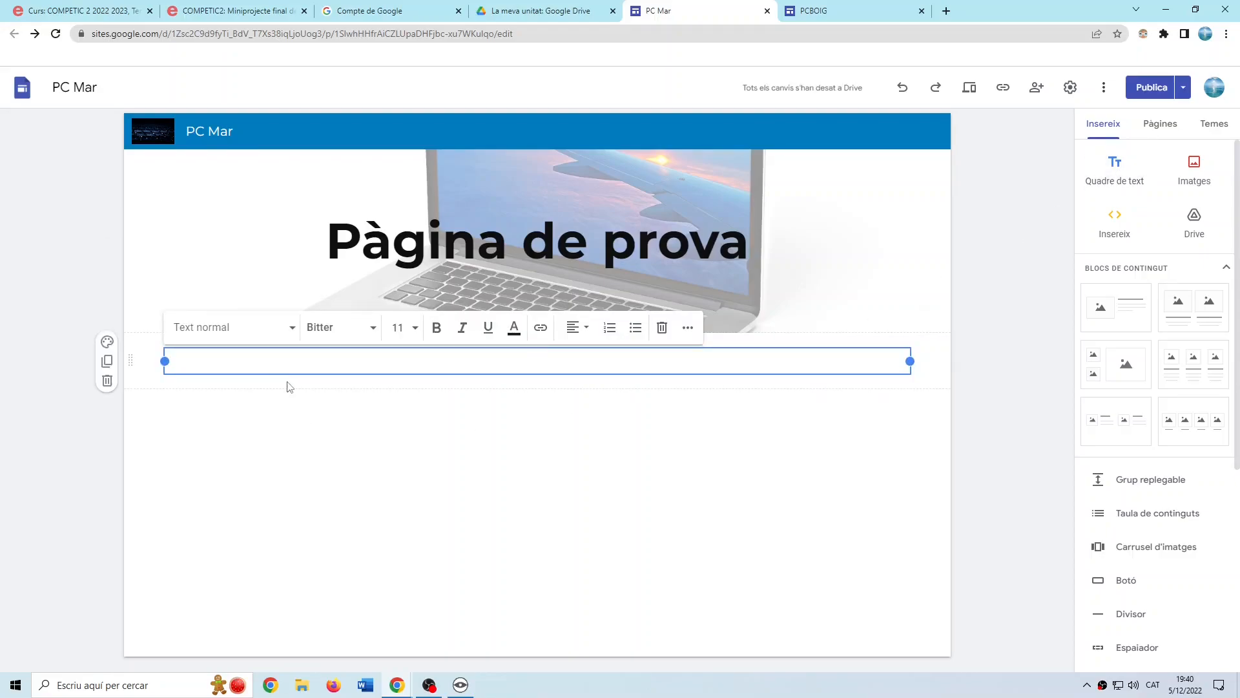
pyautogui.write('Aquest és el meu lloc we')
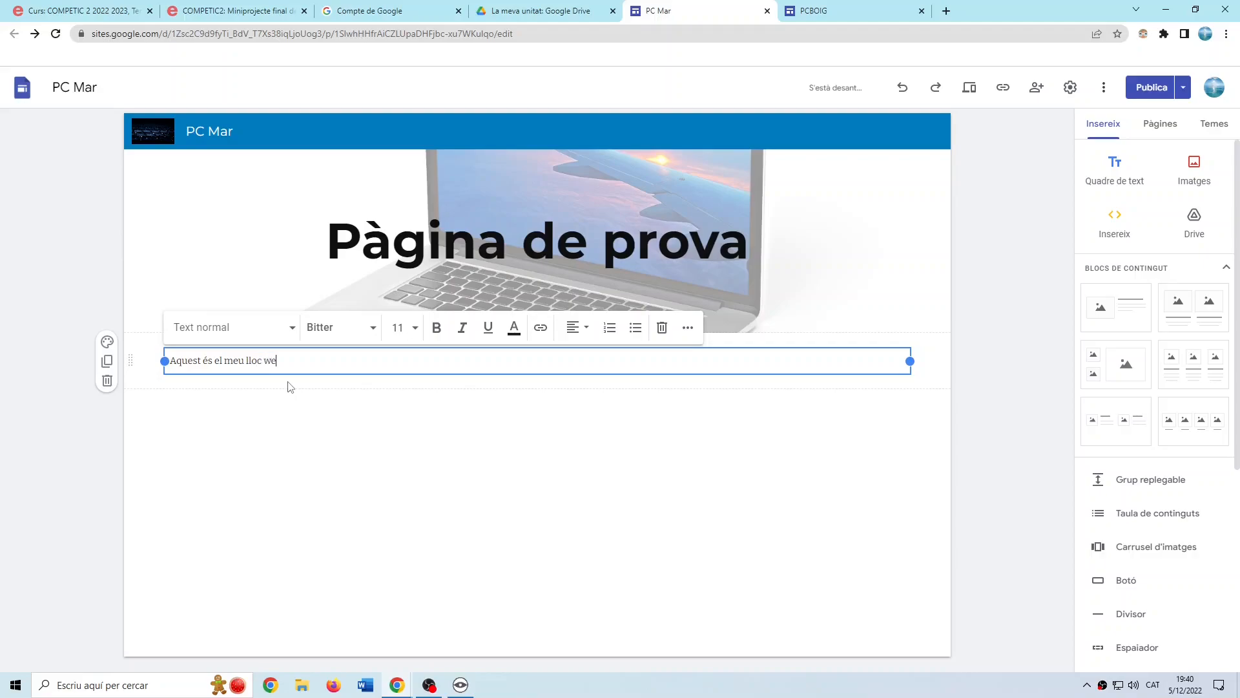
# Format the "Aquest és el meu lloc web" text in Arvo, size 14, bold and blue.
pyautogui.doubleClick(274, 360)
pyautogui.tripleClick(279, 360)
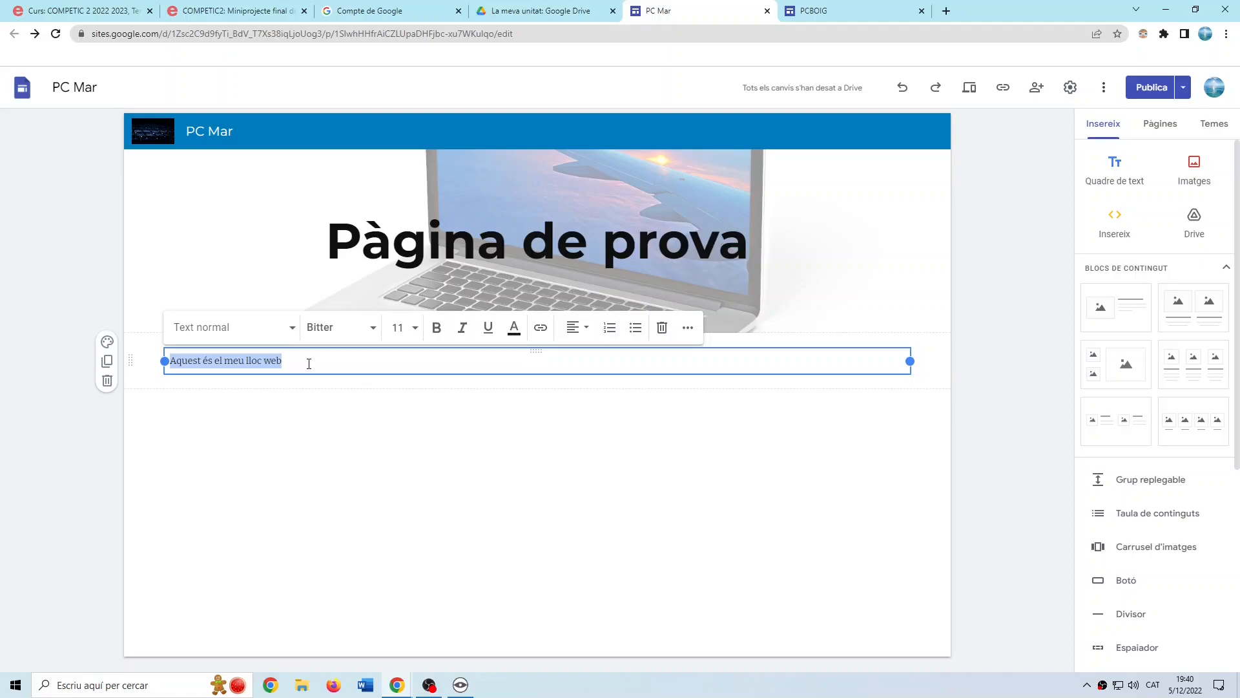
pyautogui.click(373, 329)
pyautogui.click(344, 472)
pyautogui.click(412, 328)
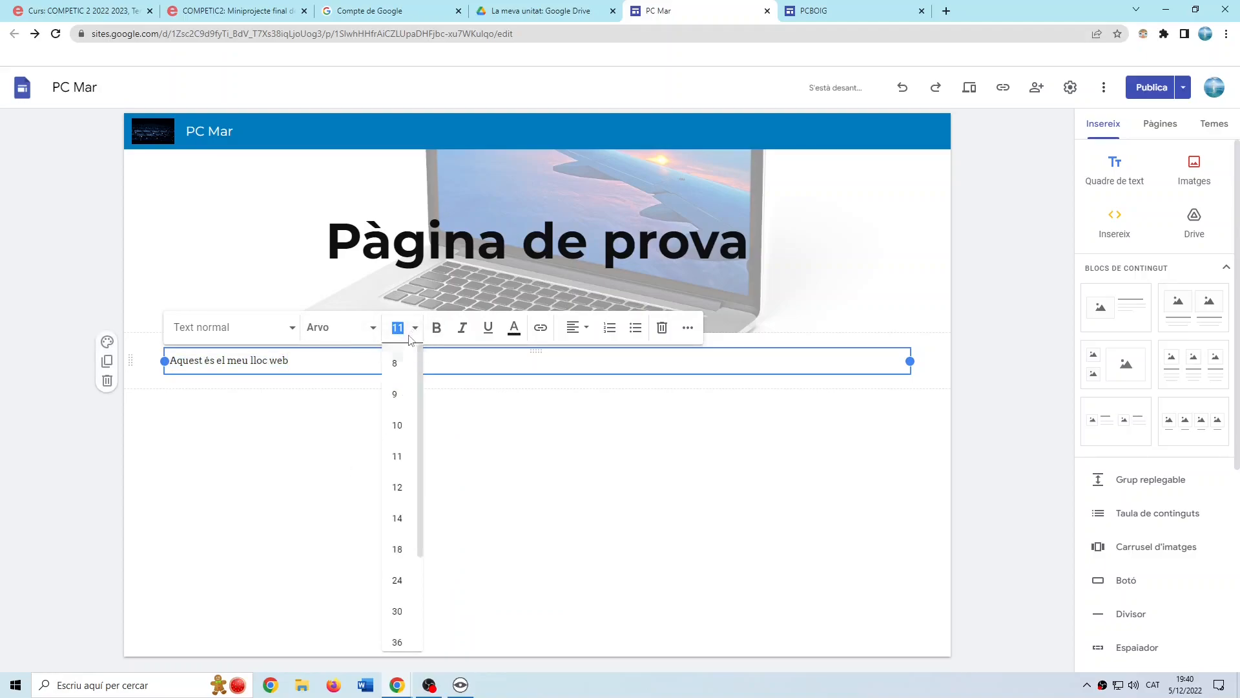
pyautogui.click(398, 518)
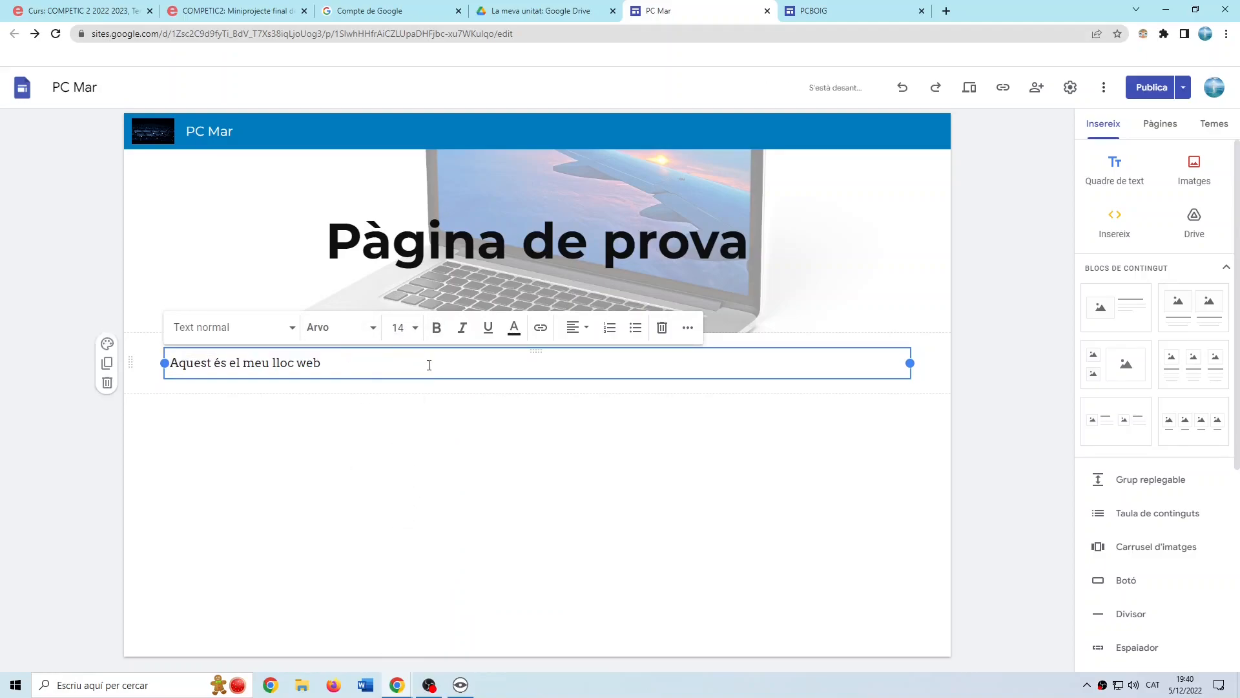
pyautogui.click(437, 330)
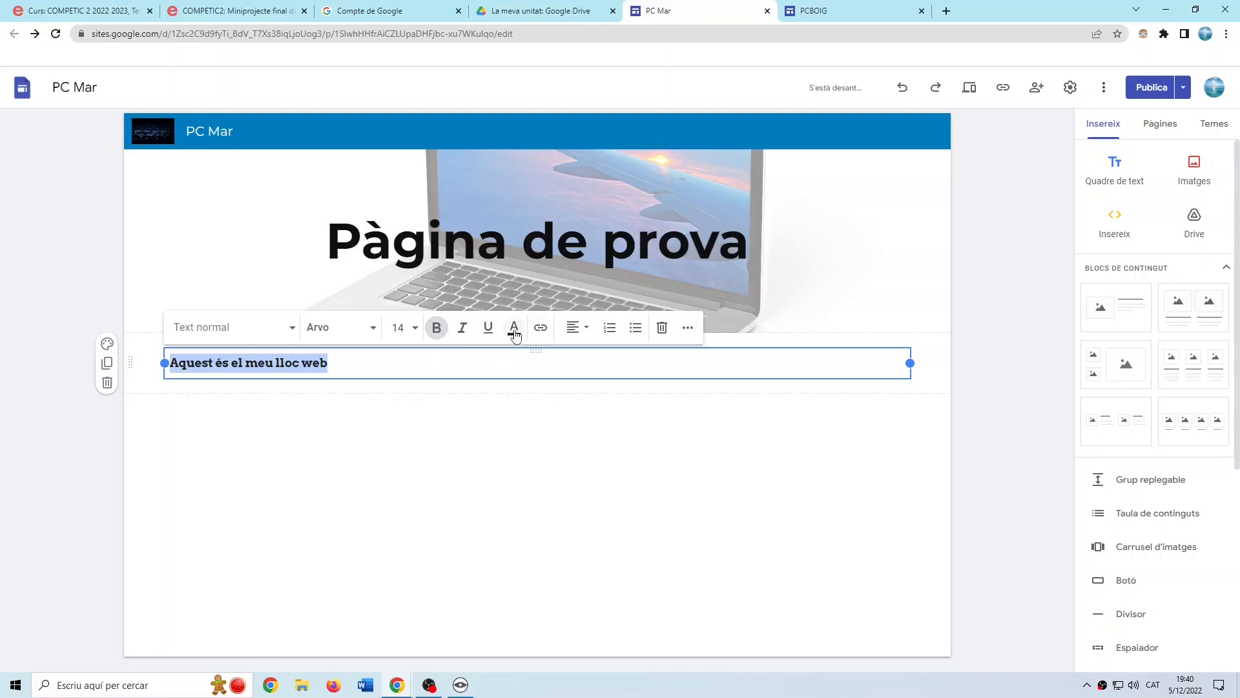
pyautogui.click(515, 330)
pyautogui.click(573, 379)
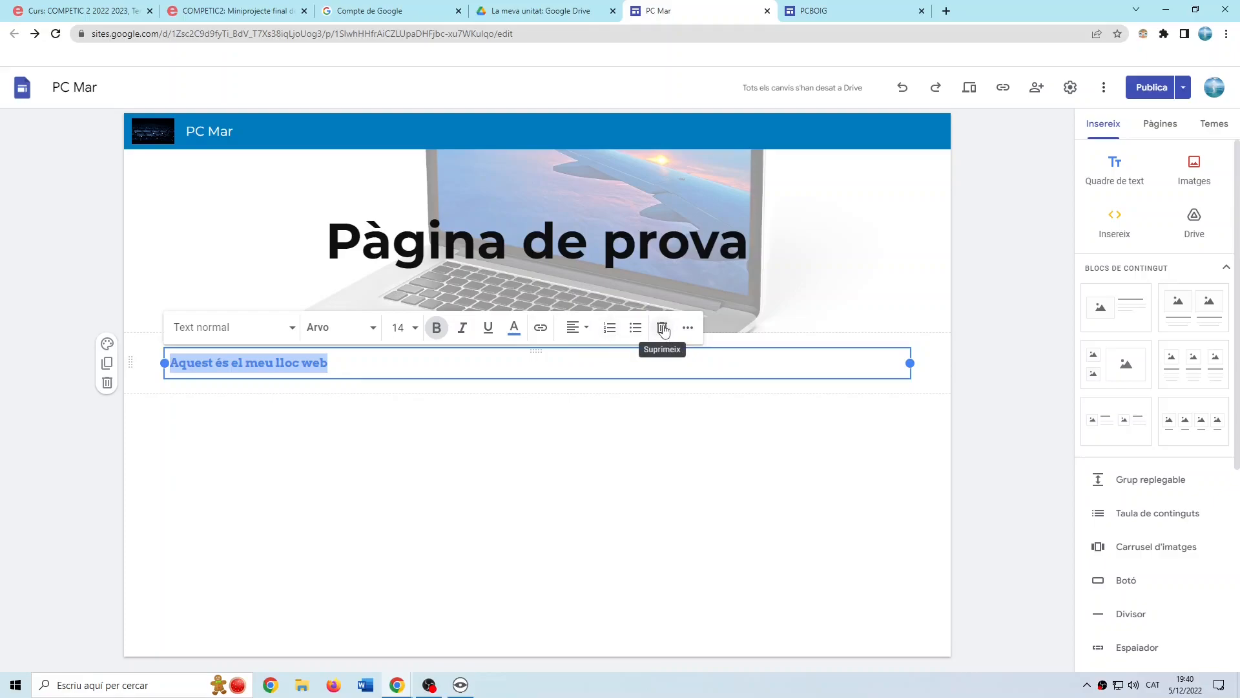
# Show the additional text formatting options and narrow the text box to about a third of the page width.
pyautogui.click(687, 330)
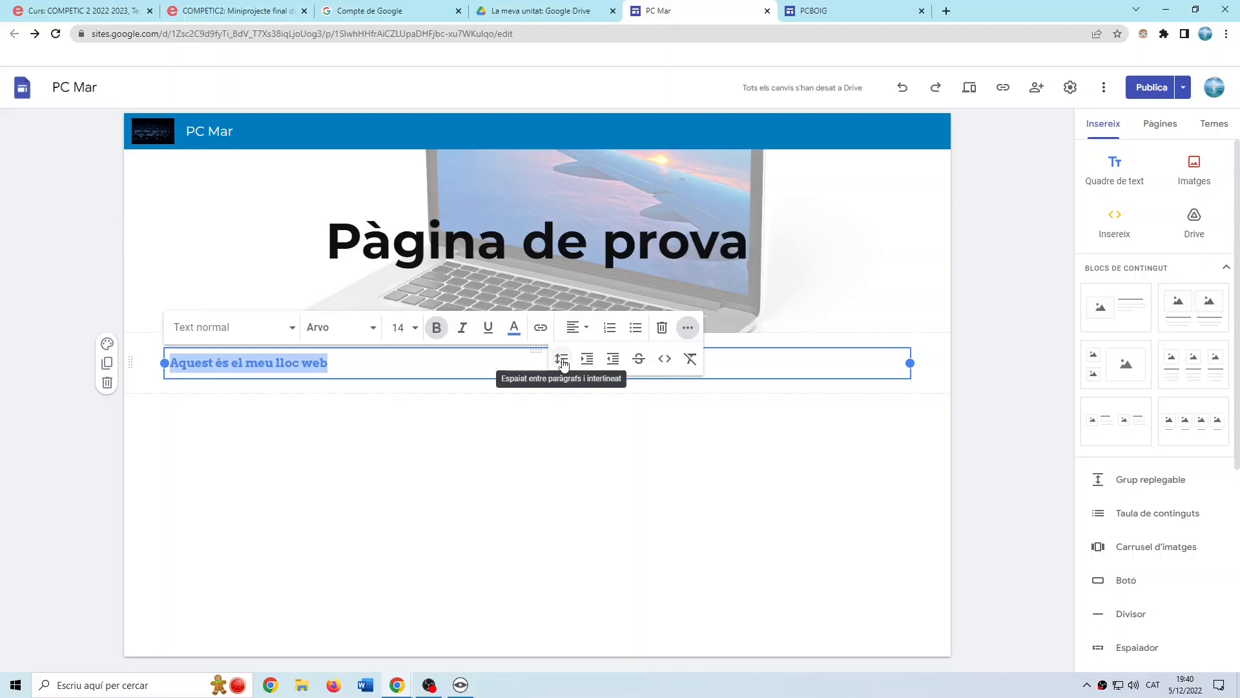
pyautogui.click(430, 369)
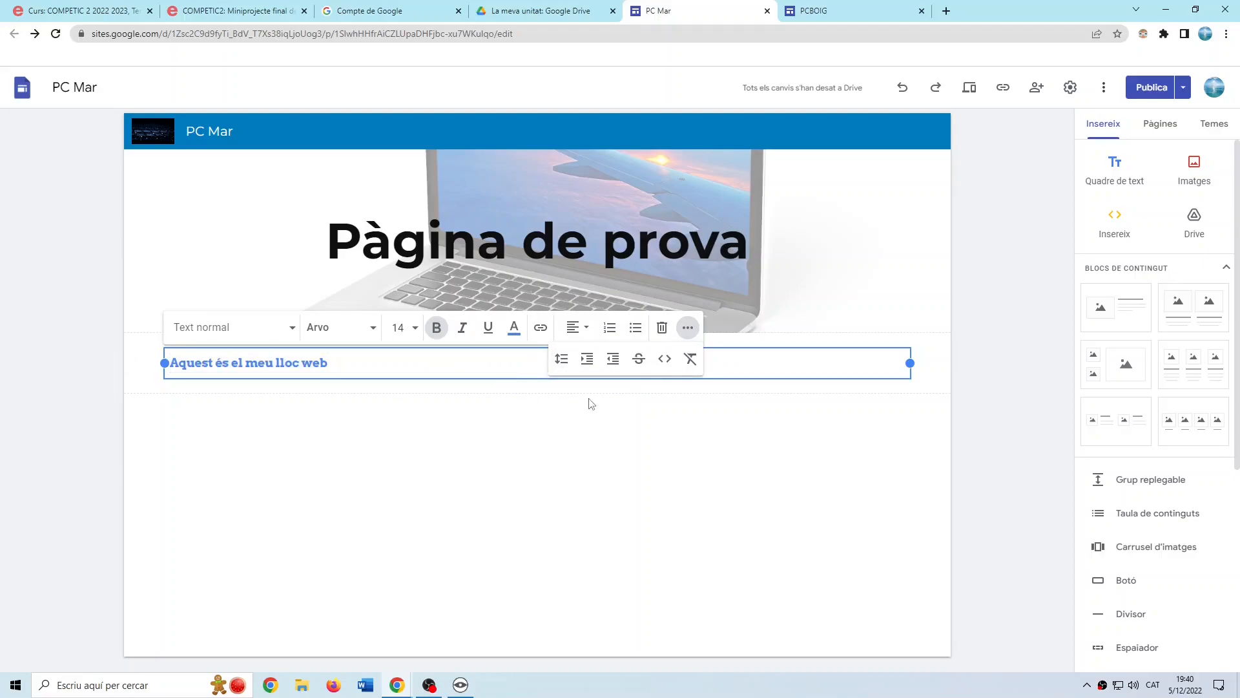
pyautogui.moveTo(910, 363); pyautogui.dragTo(401, 369)
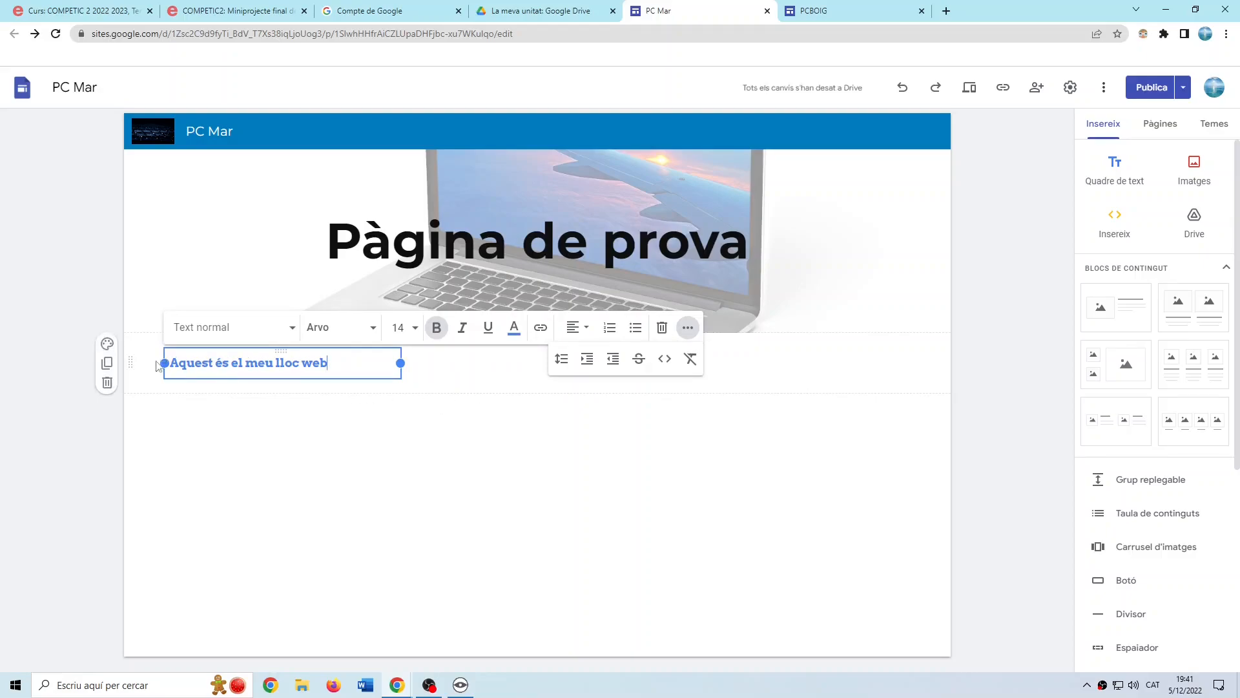
# Give the text section a background photo of a person with a laptop, found by searching "ordenadores", and delete the section.
pyautogui.click(107, 344)
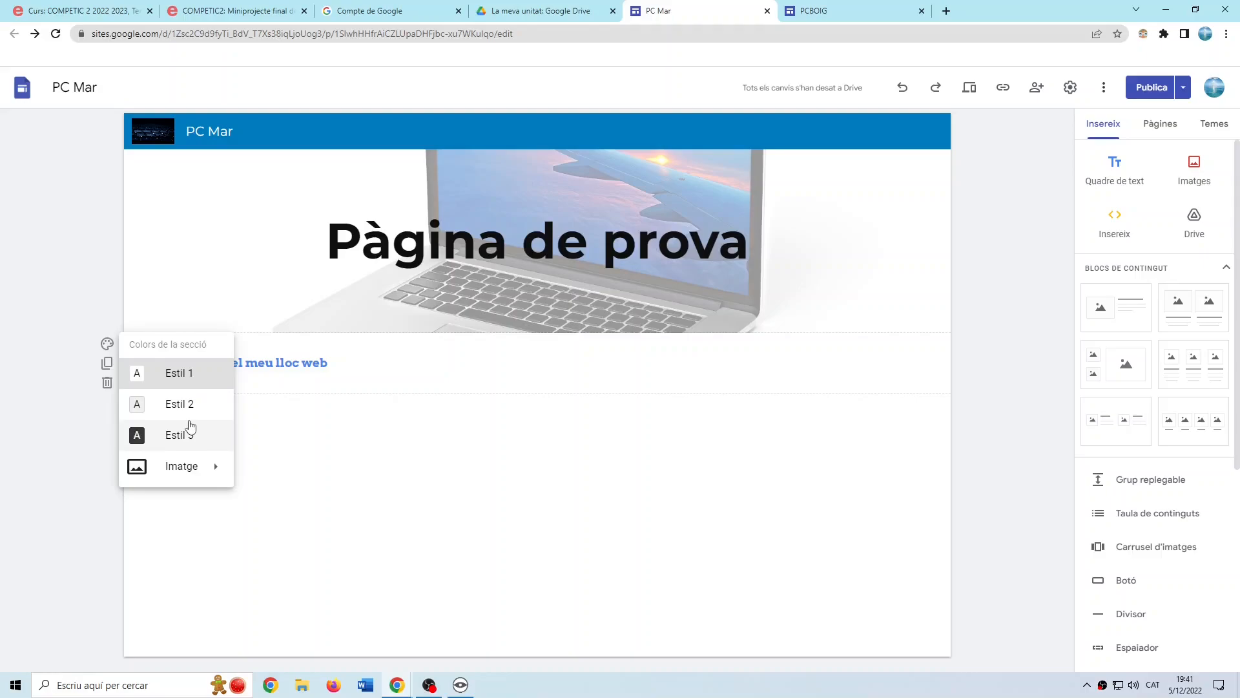
pyautogui.moveTo(183, 466)
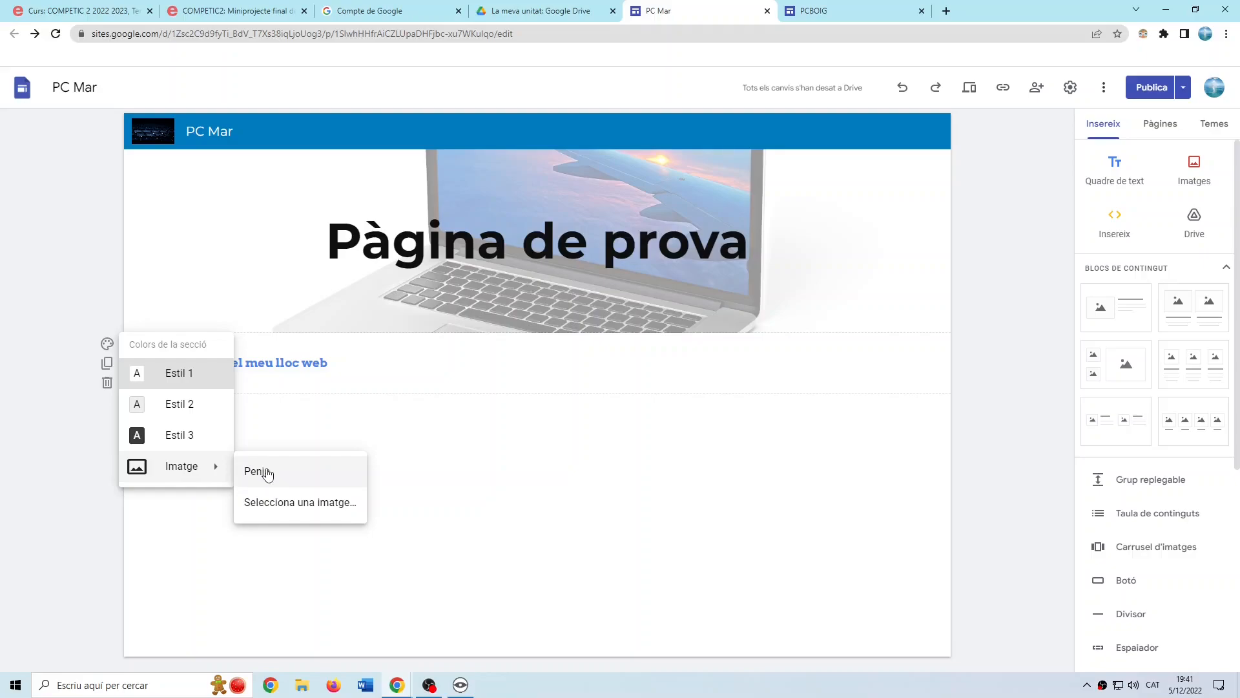
pyautogui.click(267, 504)
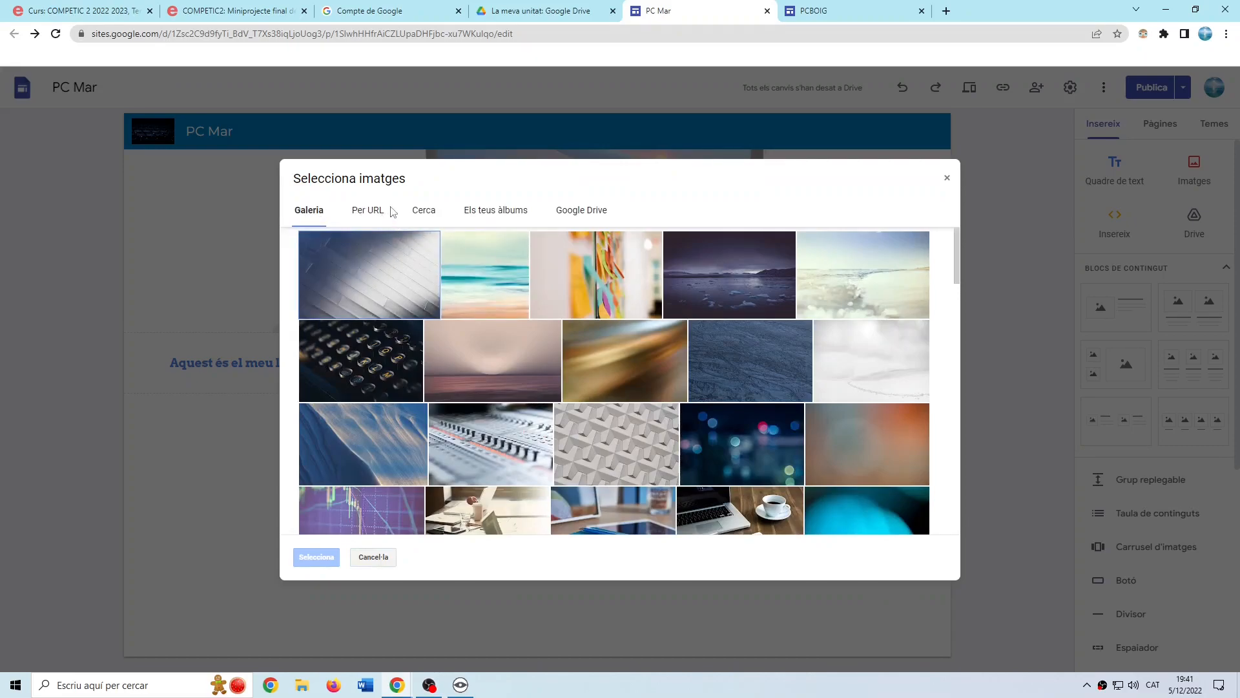
pyautogui.click(424, 217)
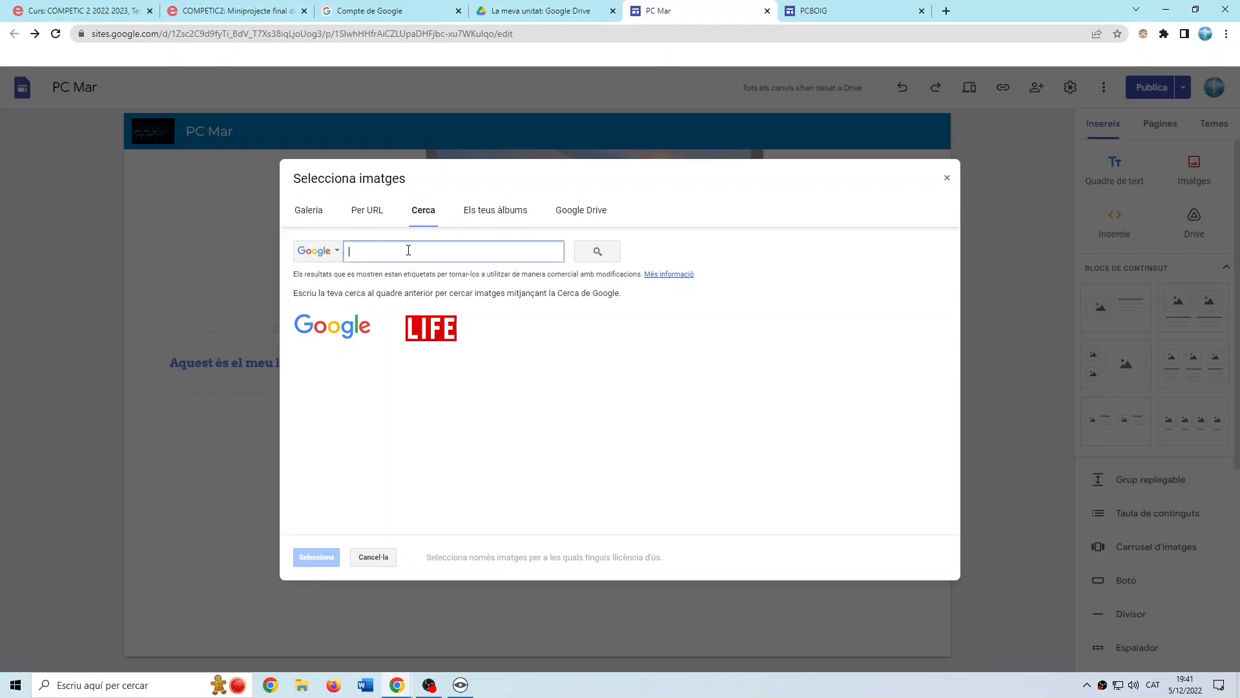
pyautogui.write('o')
pyautogui.click(613, 251)
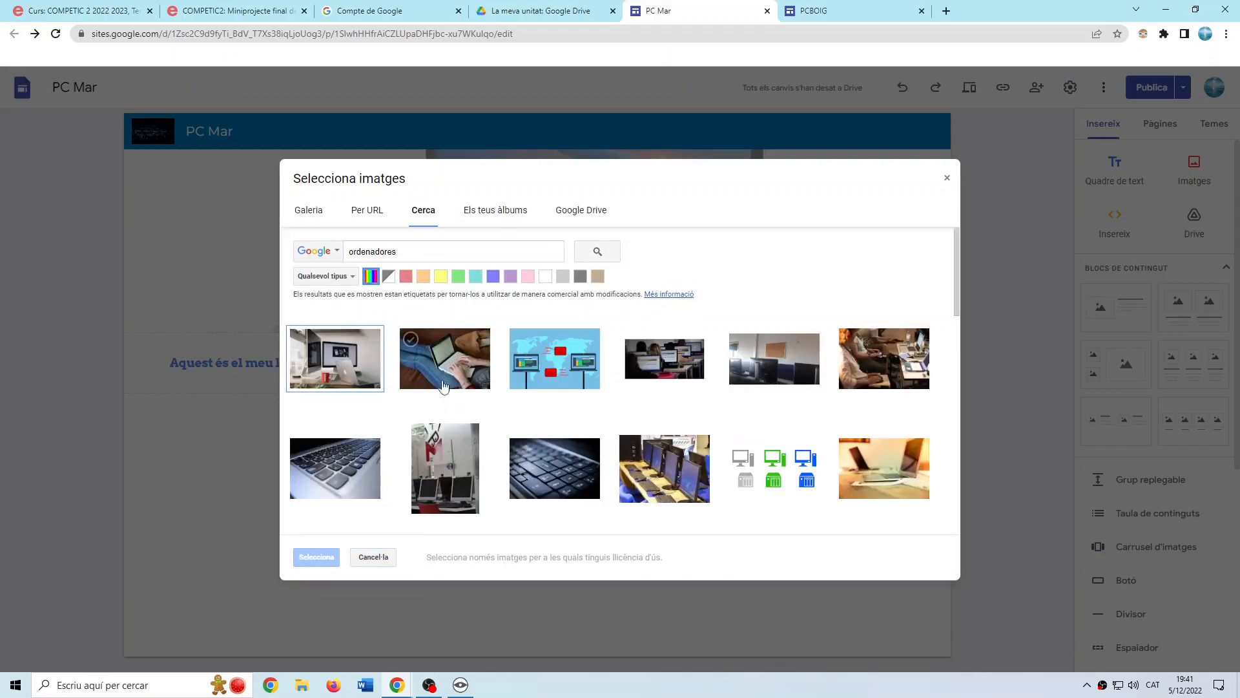
pyautogui.click(444, 386)
pyautogui.click(316, 557)
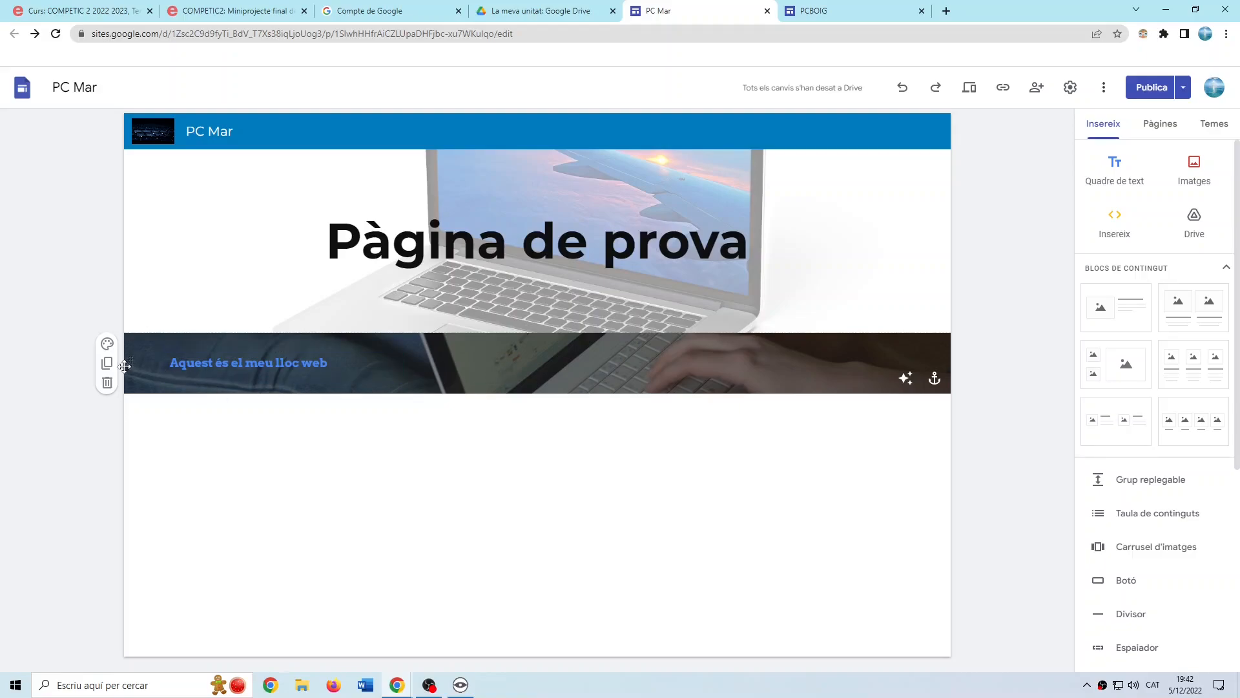
pyautogui.click(107, 383)
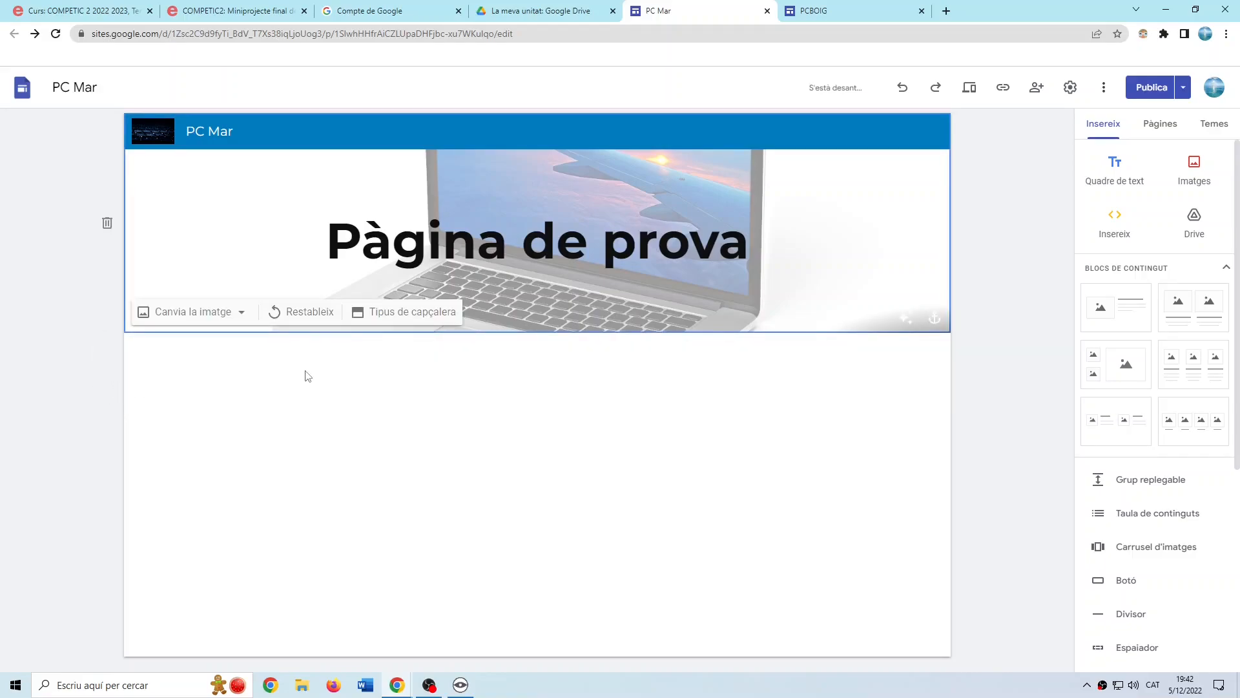
# Insert a text box reading "Prova de text" and narrow it to about a third of the page width.
pyautogui.click(1134, 172)
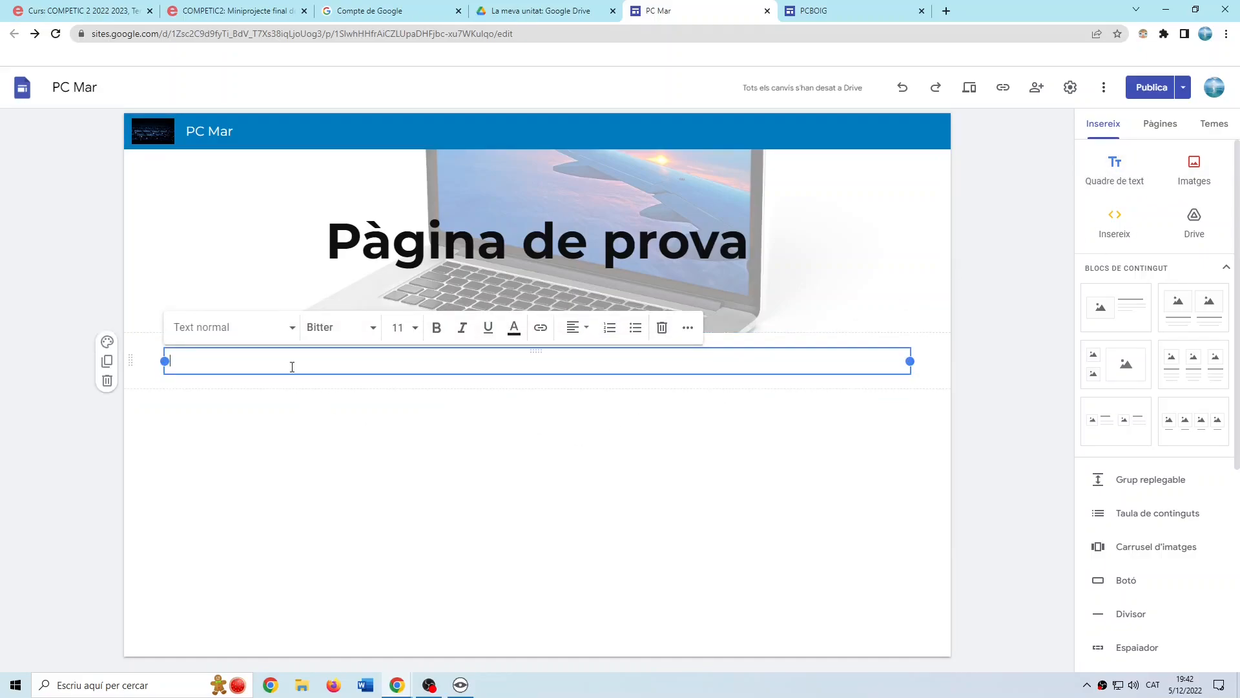
pyautogui.write('Prova de text')
pyautogui.moveTo(910, 360); pyautogui.dragTo(400, 361)
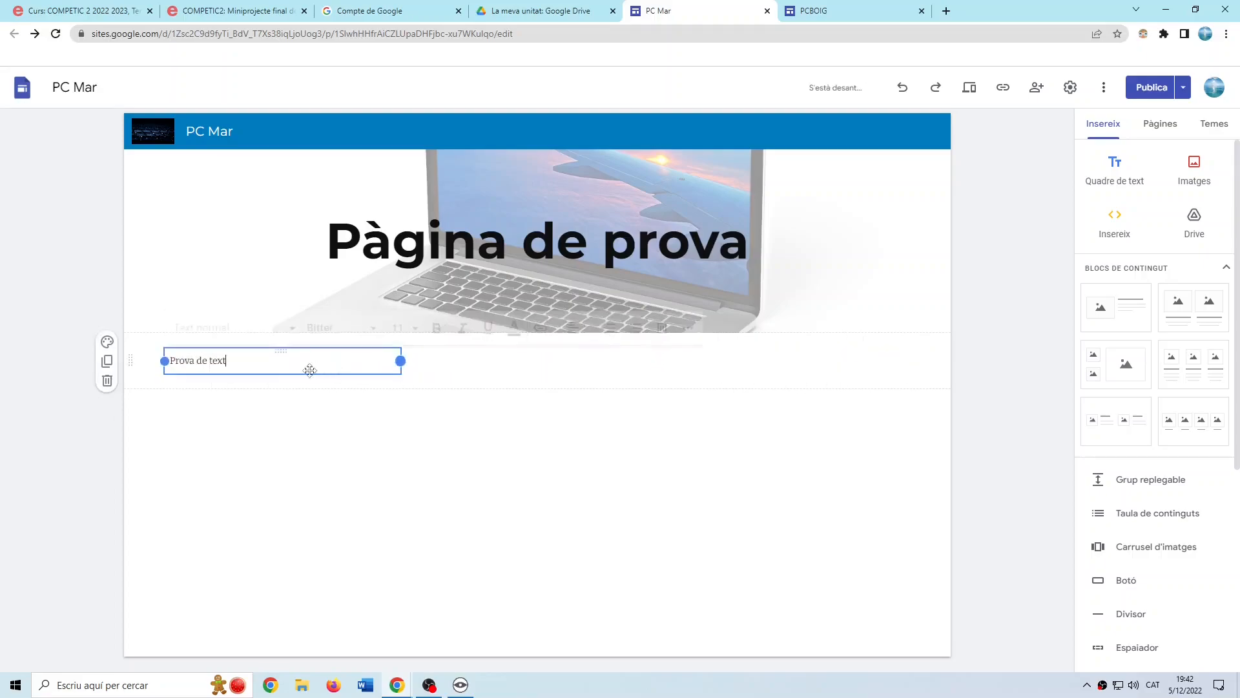
# Format "Prova de text" in bold at size 18, trying the Caveat font and settling on Comfortaa.
pyautogui.tripleClick(211, 360)
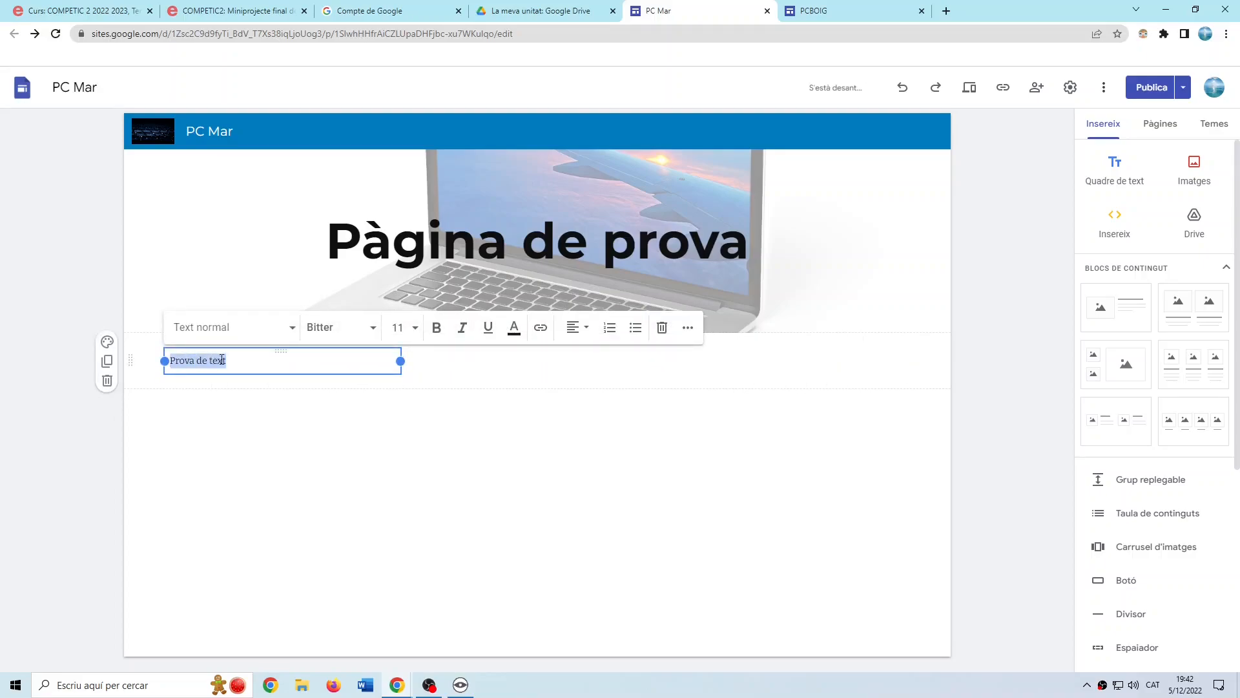
pyautogui.click(372, 327)
pyautogui.moveTo(337, 555)
pyautogui.click(475, 566)
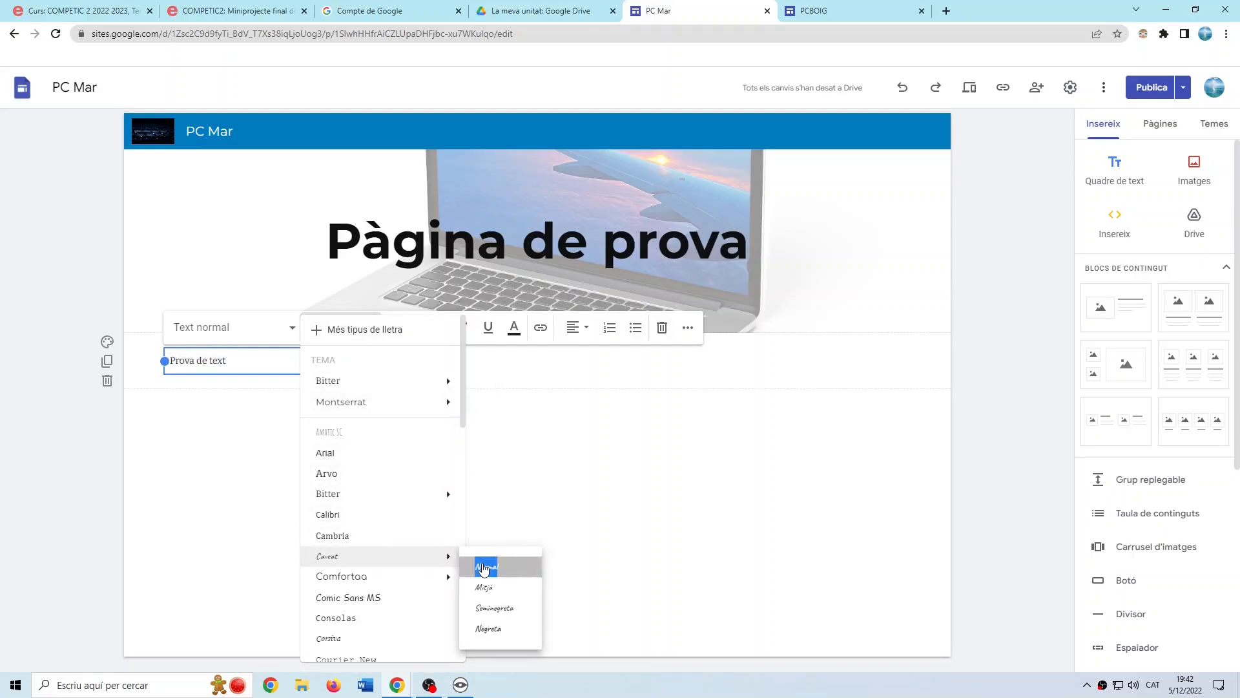
pyautogui.click(438, 328)
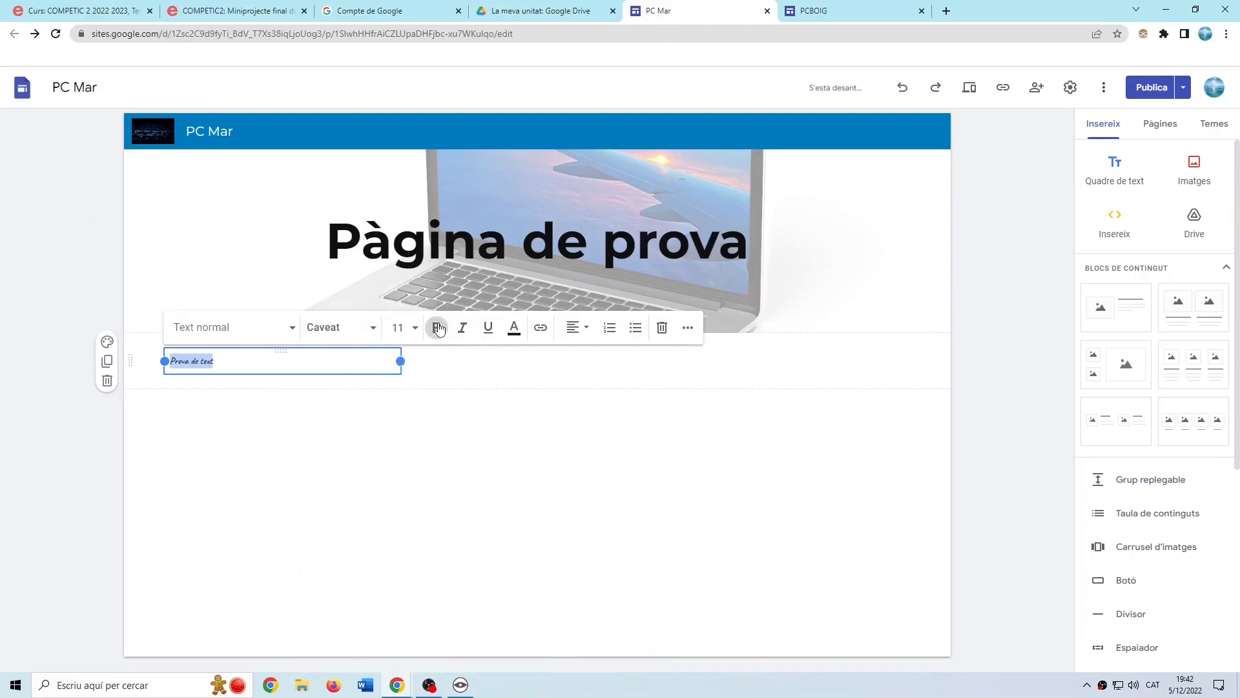
pyautogui.click(399, 327)
pyautogui.click(397, 549)
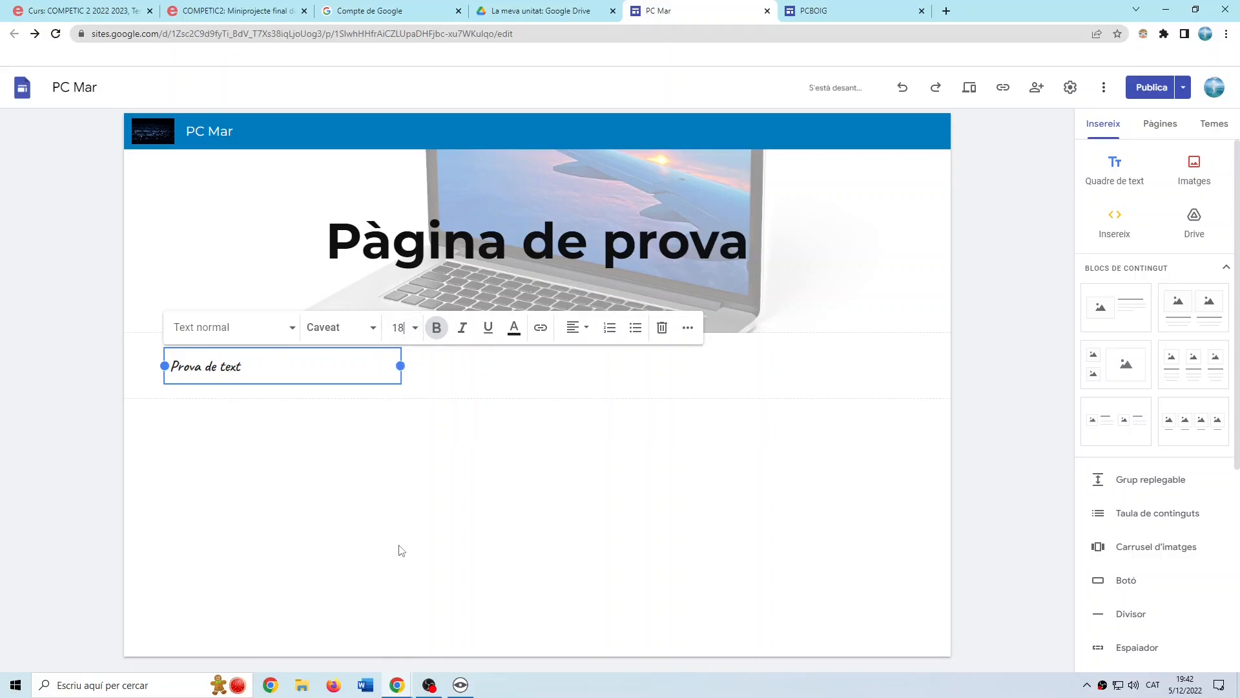
pyautogui.click(367, 332)
pyautogui.click(417, 439)
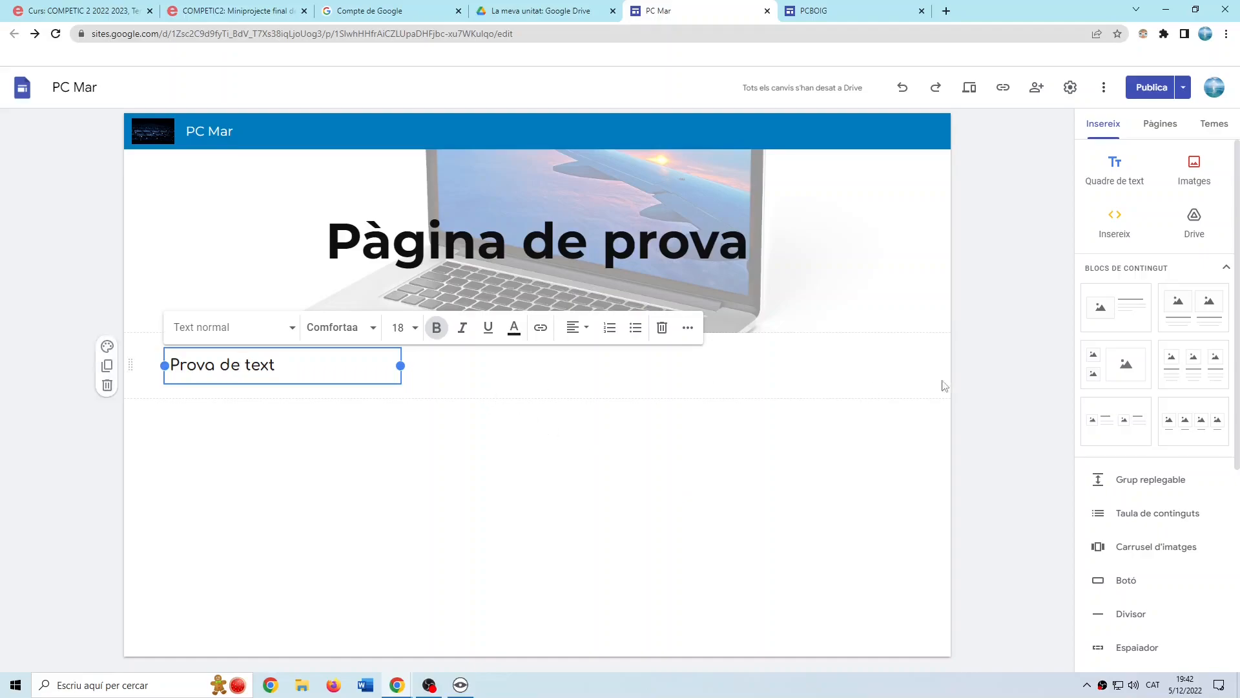
# Insert the picture of a laptop on a red surface from a Google Images search for "ordinador portàtil".
pyautogui.click(1192, 179)
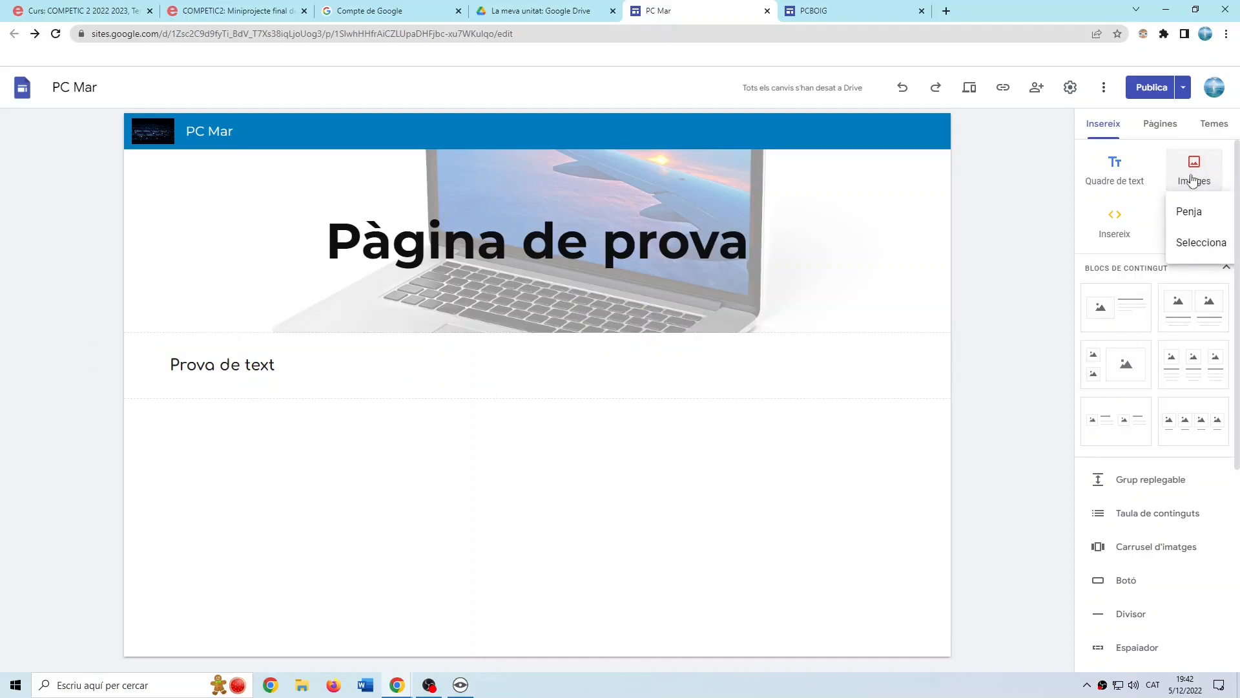
pyautogui.click(1192, 243)
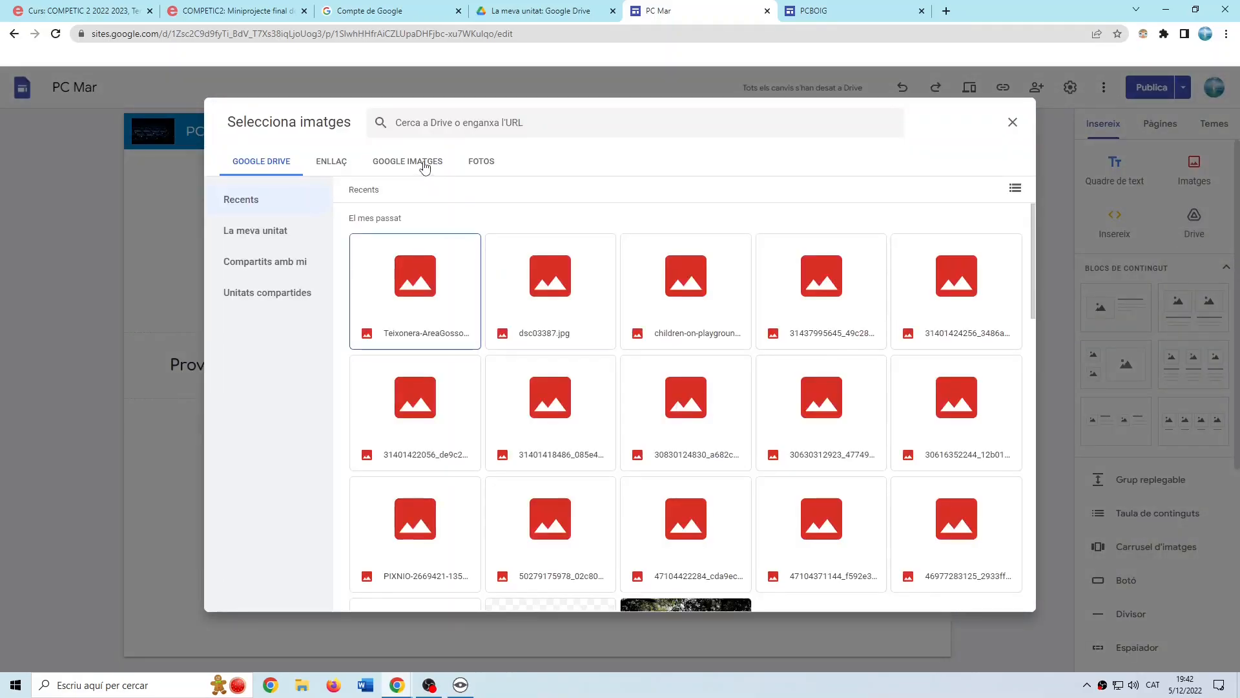
pyautogui.click(423, 162)
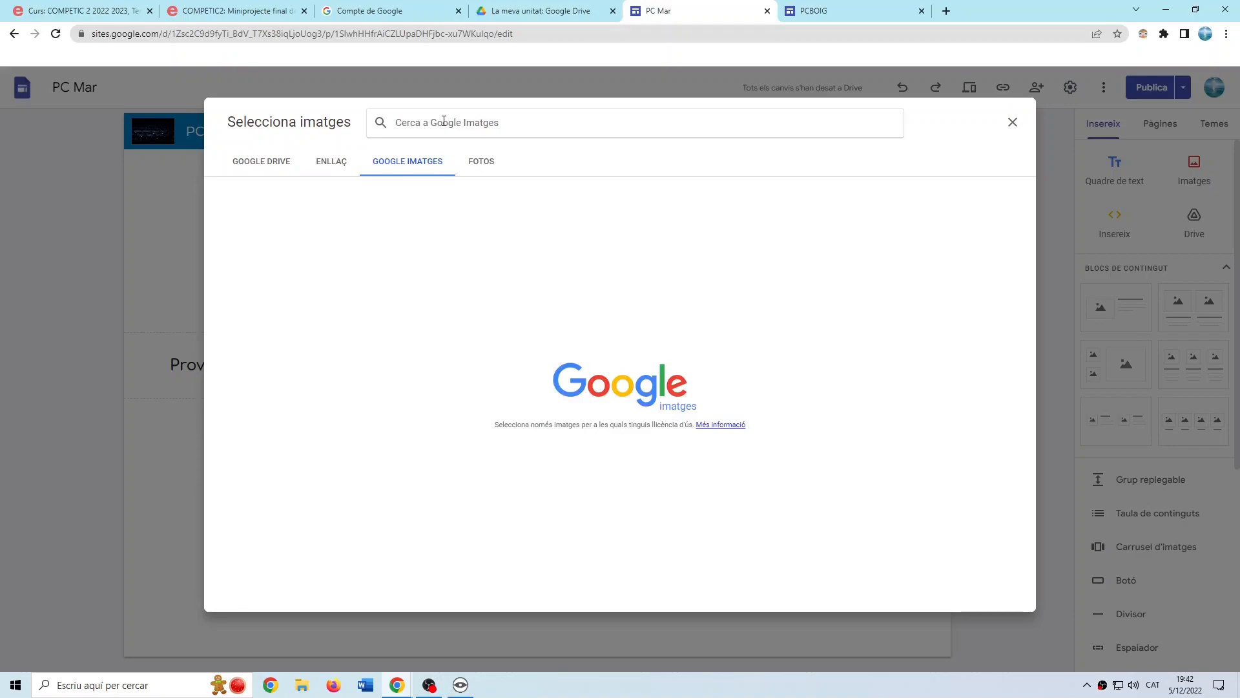
pyautogui.write('ordinador')
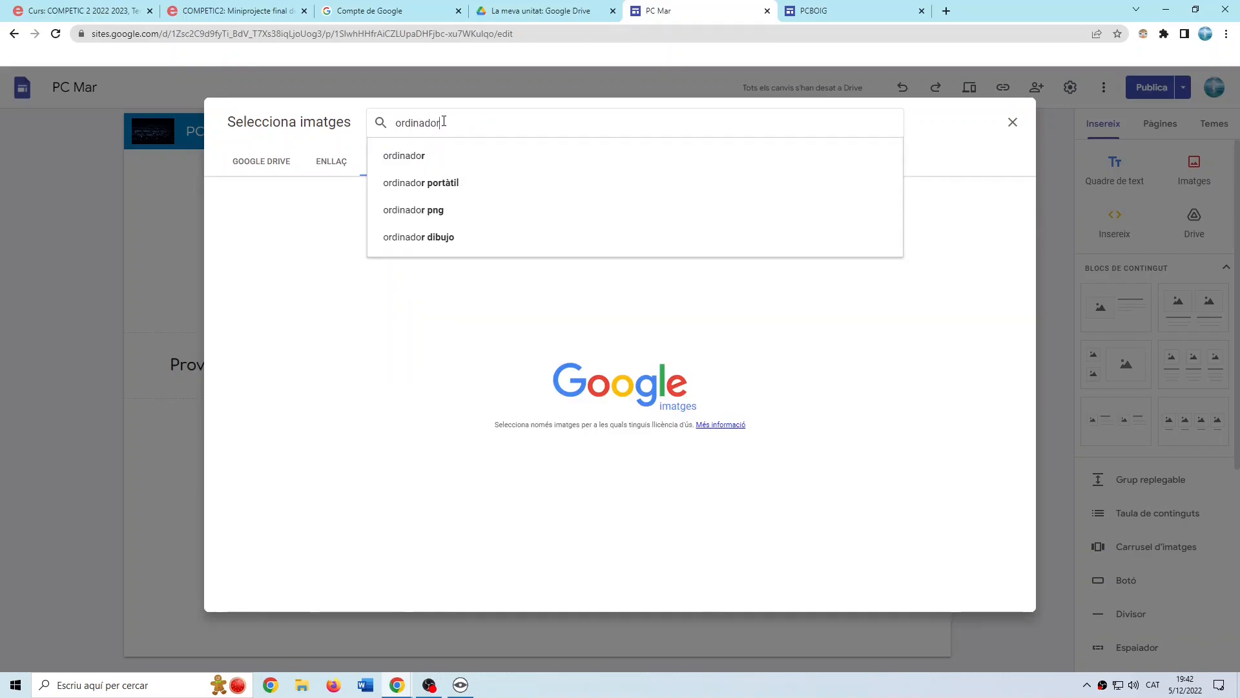
pyautogui.click(434, 183)
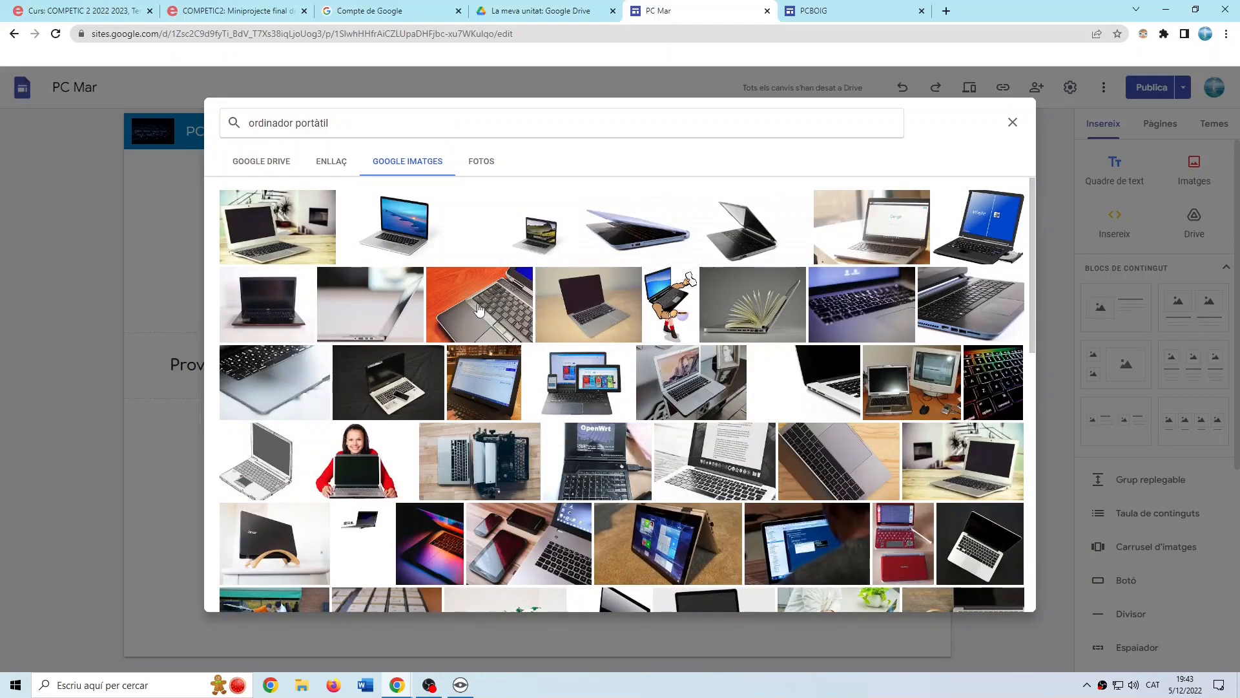
pyautogui.click(479, 310)
pyautogui.click(1000, 603)
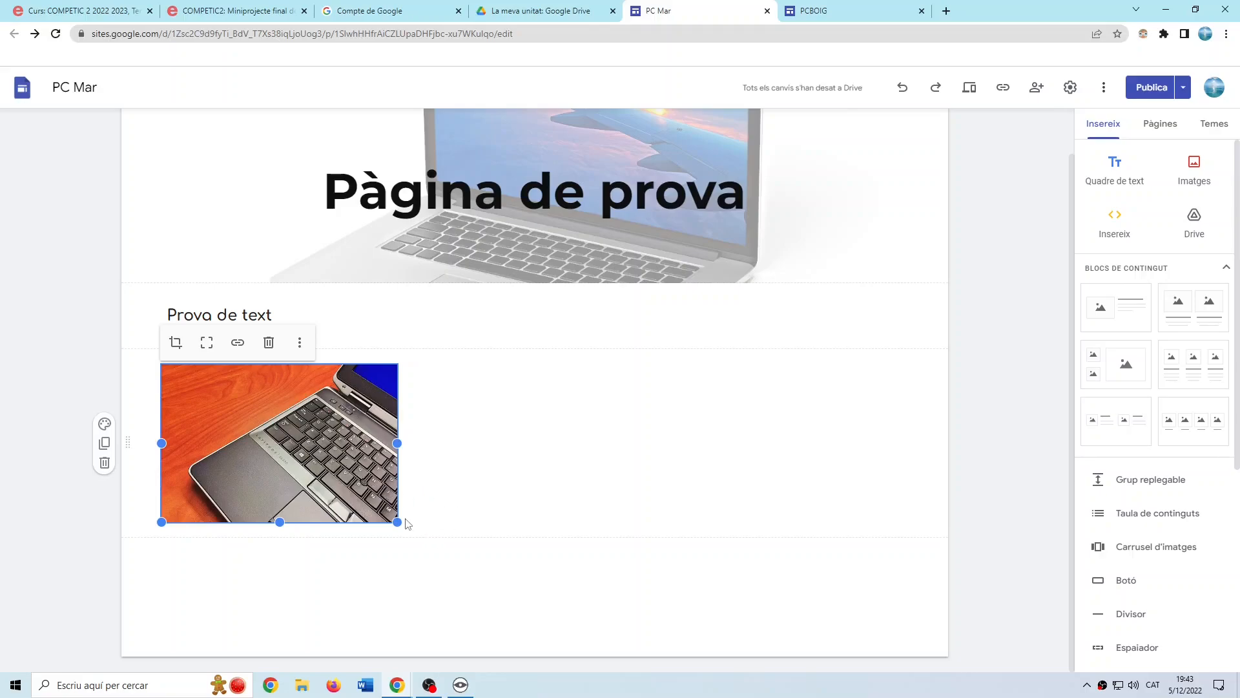
# Shrink the laptop picture and place it in the text's section, to the right of "Prova de text".
pyautogui.moveTo(397, 522); pyautogui.dragTo(573, 356)
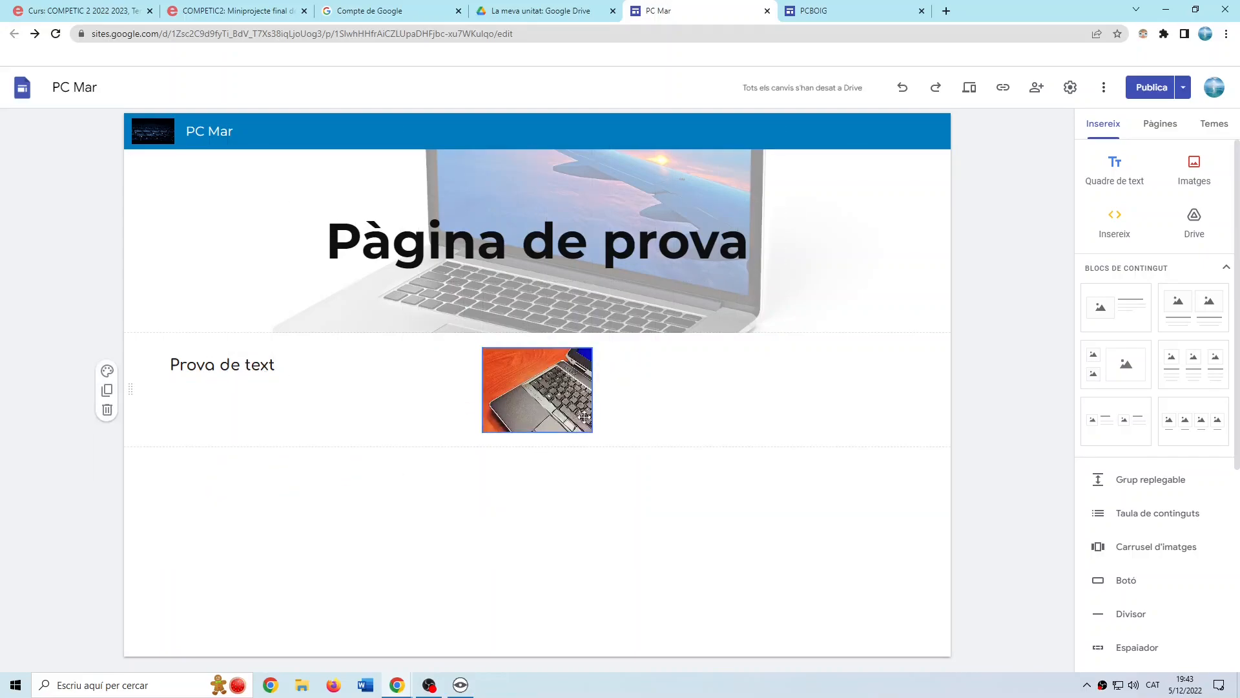
pyautogui.moveTo(568, 401); pyautogui.dragTo(725, 379)
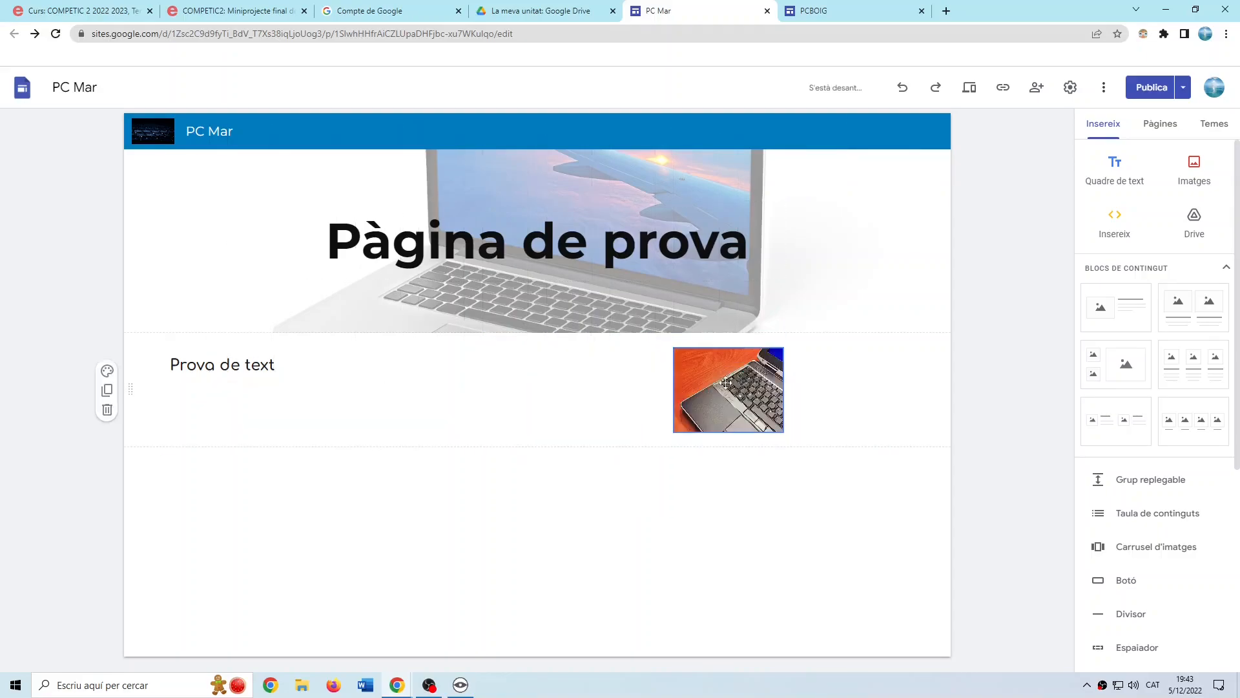
# Enlarge the laptop picture and narrow the "Prova de text" box so the picture sits directly beside the text.
pyautogui.click(677, 426)
pyautogui.moveTo(674, 431); pyautogui.dragTo(547, 482)
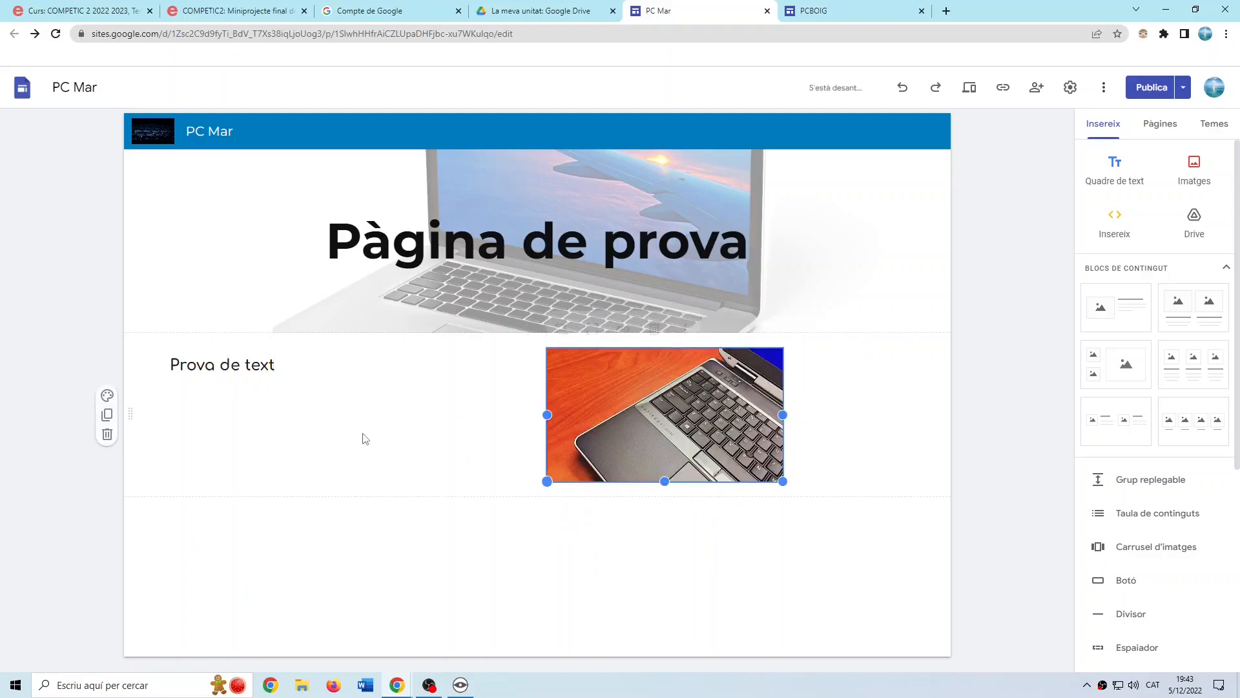
pyautogui.click(309, 385)
pyautogui.moveTo(401, 364); pyautogui.dragTo(336, 366)
pyautogui.moveTo(585, 387); pyautogui.dragTo(443, 382)
pyautogui.click(281, 368)
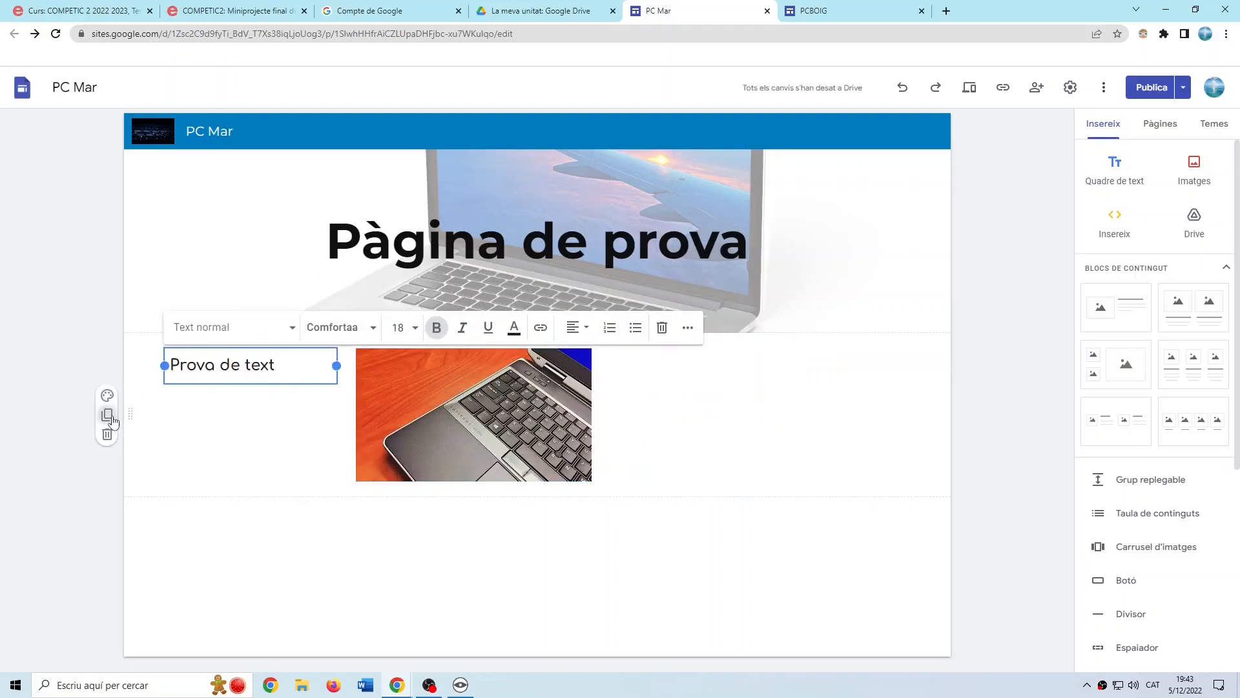
# Duplicate the text-and-picture section, move the copied "Prova de text" to the right of the original picture, and delete the duplicate section.
pyautogui.click(108, 414)
pyautogui.click(248, 404)
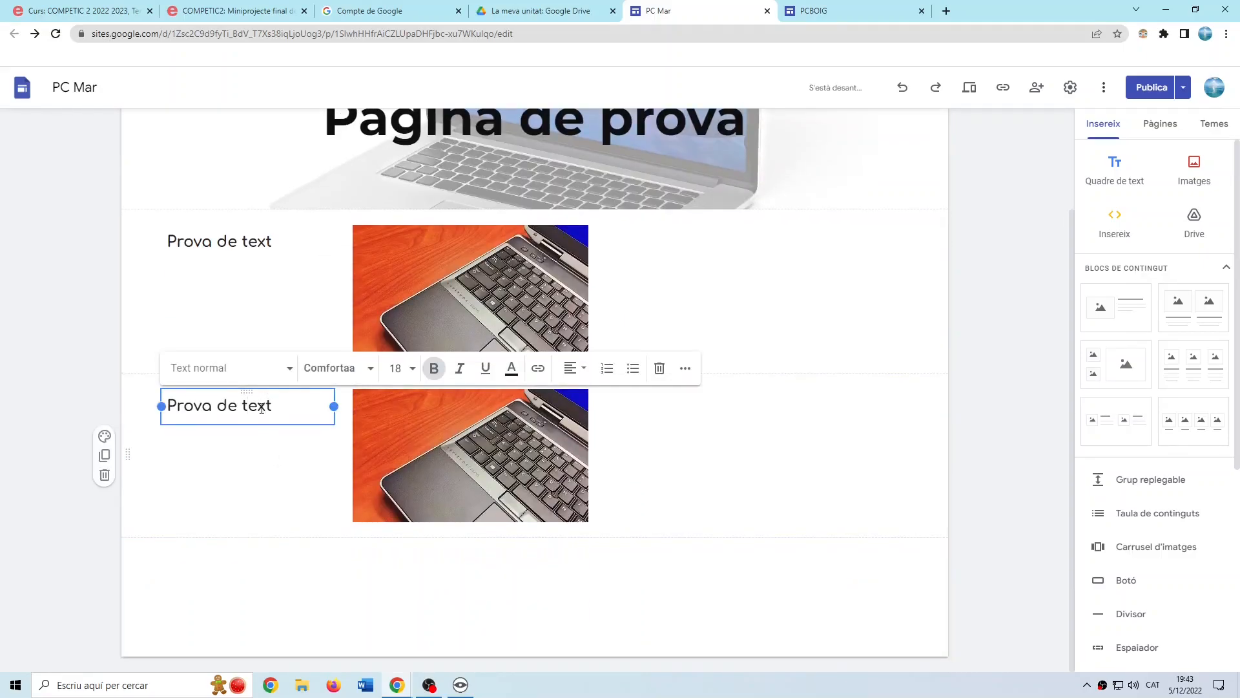
pyautogui.click(263, 389)
pyautogui.moveTo(265, 392); pyautogui.dragTo(669, 258)
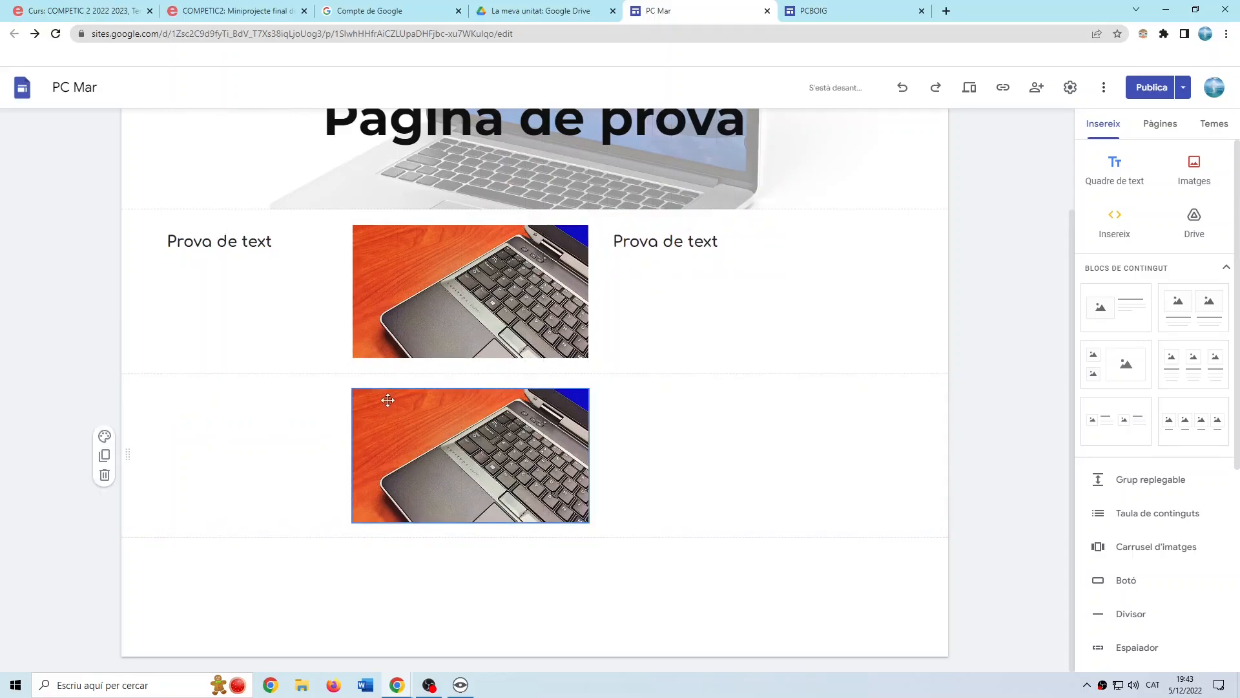
pyautogui.click(104, 475)
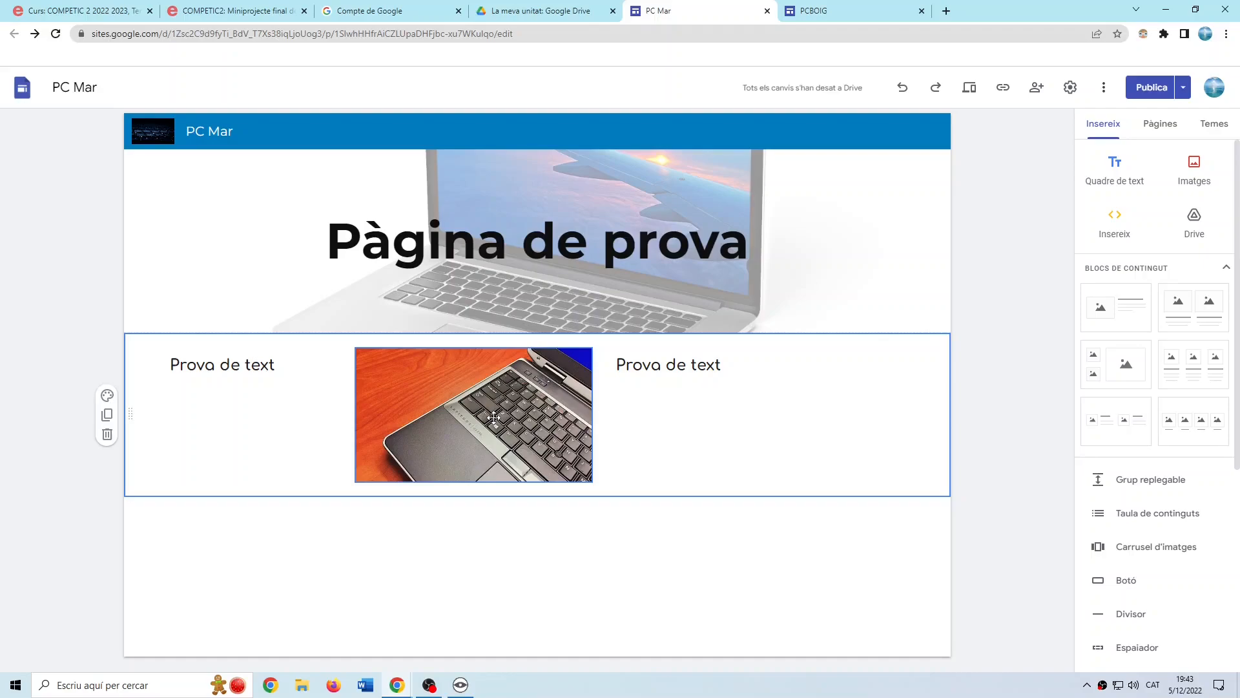
# Move the first "Prova de text" box into a section below and back to its place beside the picture.
pyautogui.click(678, 373)
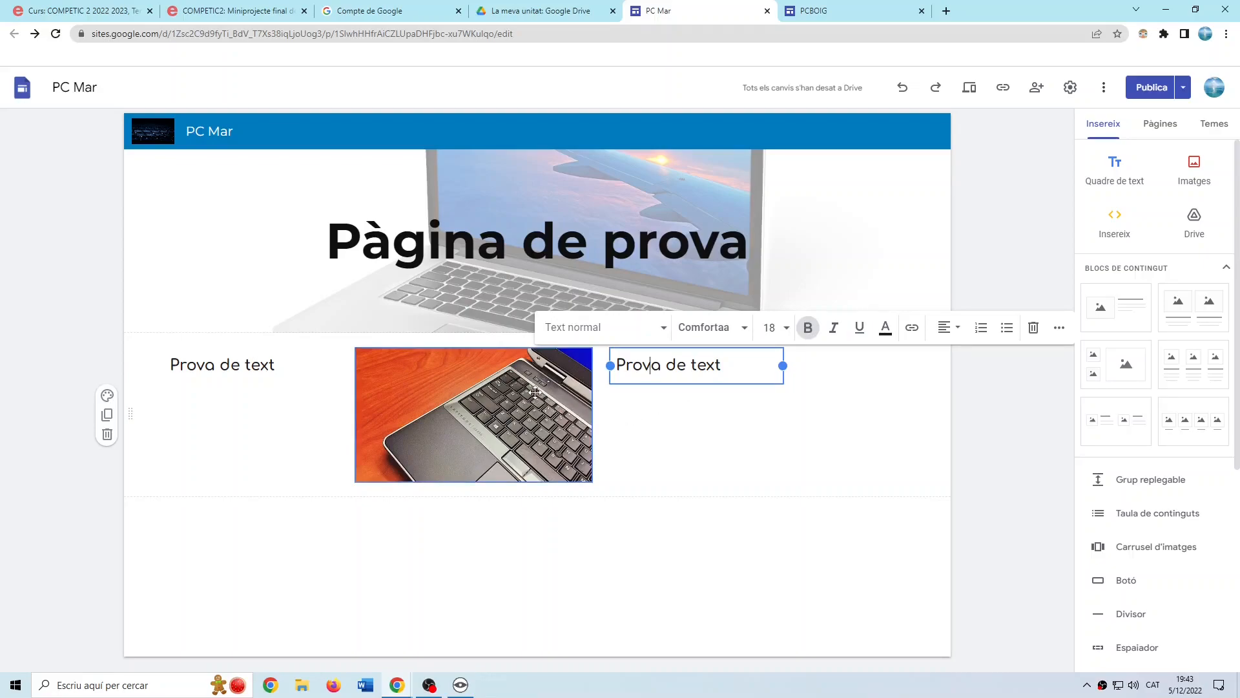
pyautogui.click(357, 391)
pyautogui.click(230, 365)
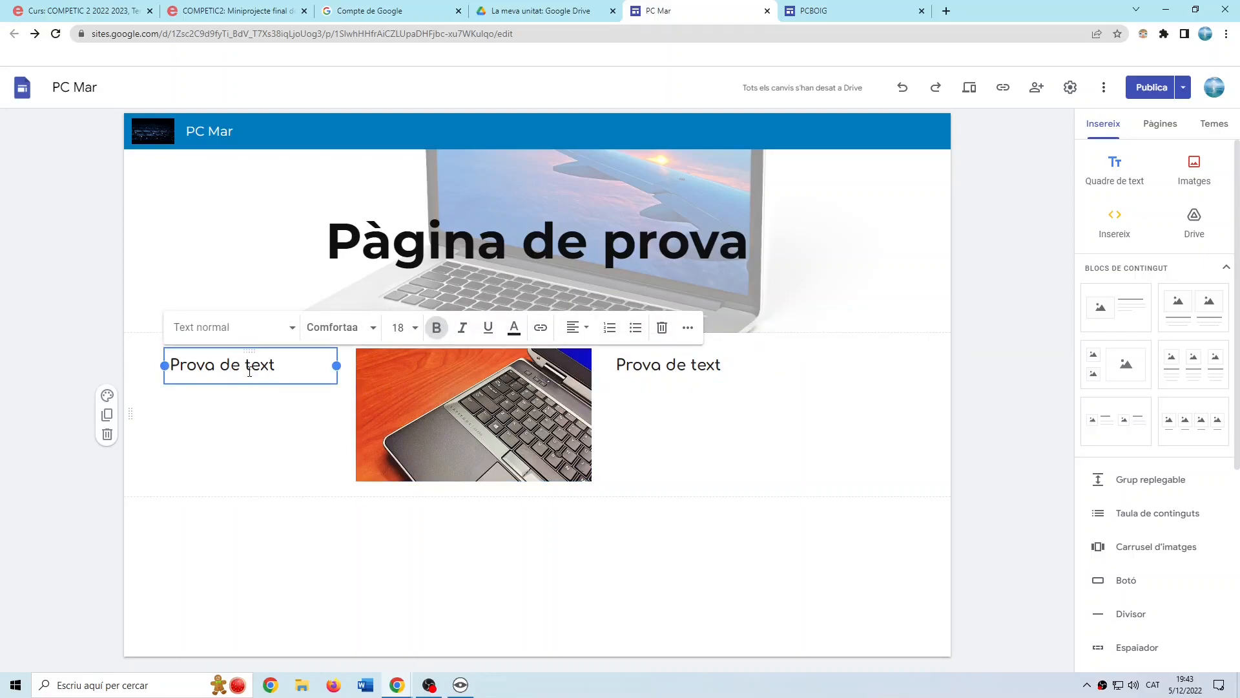
pyautogui.moveTo(250, 350); pyautogui.dragTo(246, 541)
pyautogui.moveTo(238, 485); pyautogui.dragTo(259, 367)
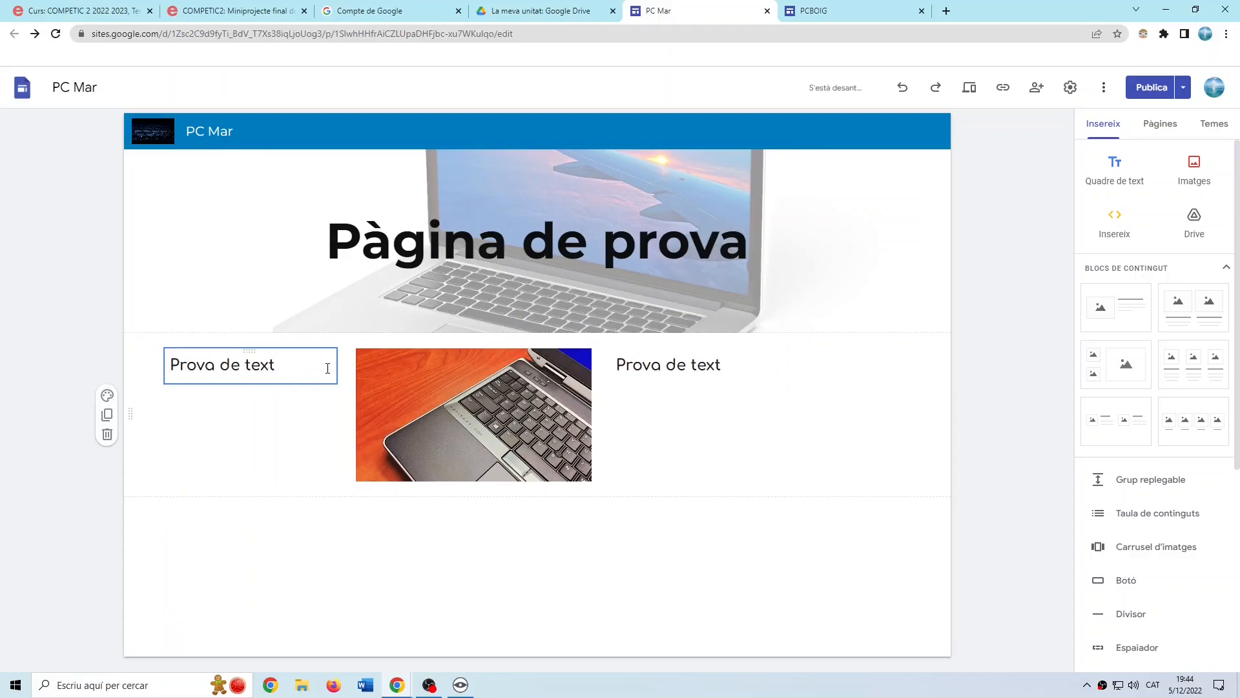
# Move the second "Prova de text" box into its own section below, aligned under the first text.
pyautogui.click(695, 350)
pyautogui.moveTo(695, 349); pyautogui.dragTo(452, 521)
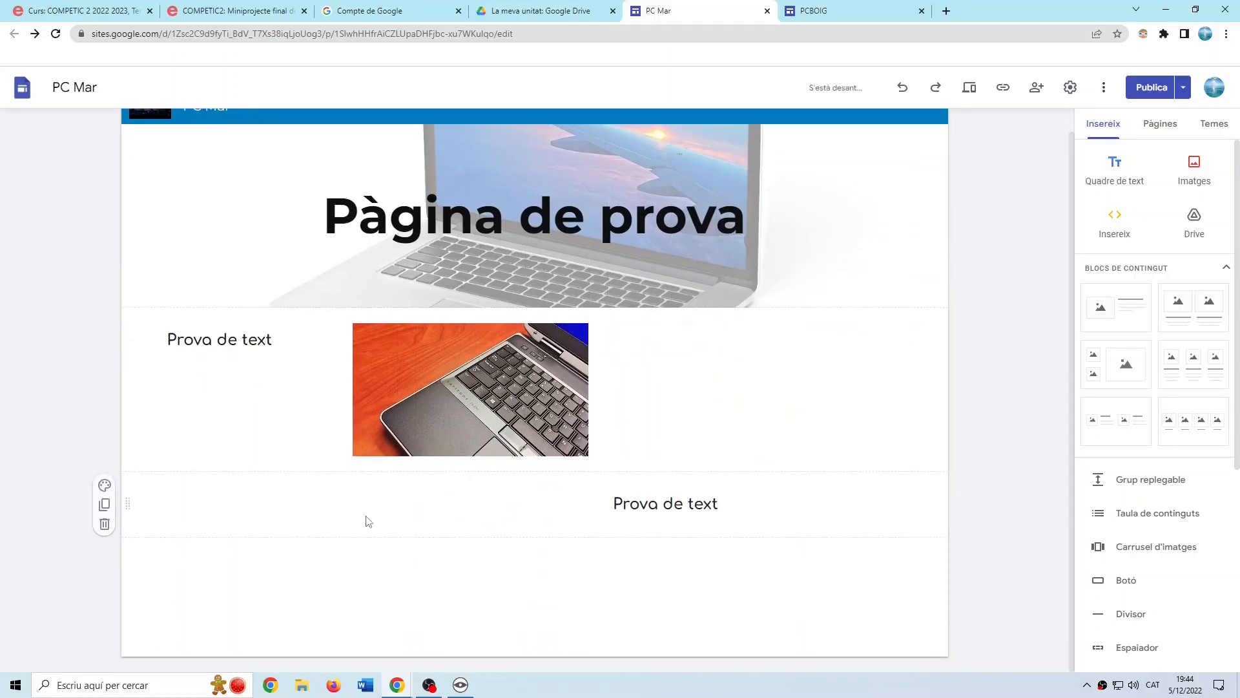
pyautogui.moveTo(687, 489); pyautogui.dragTo(246, 500)
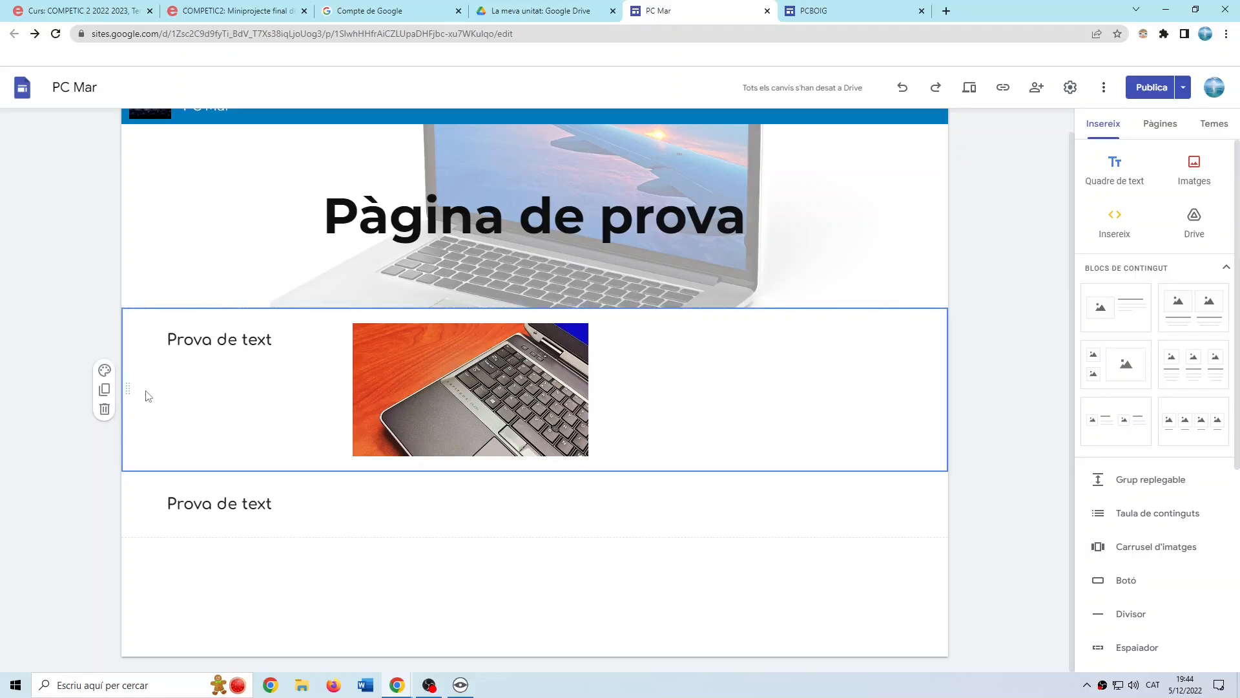
# Try the section colours Estil 3, Estil 1 and Estil 2 on the laptop picture's section, reapply Estil 3 and look at the image option.
pyautogui.click(105, 372)
pyautogui.click(176, 461)
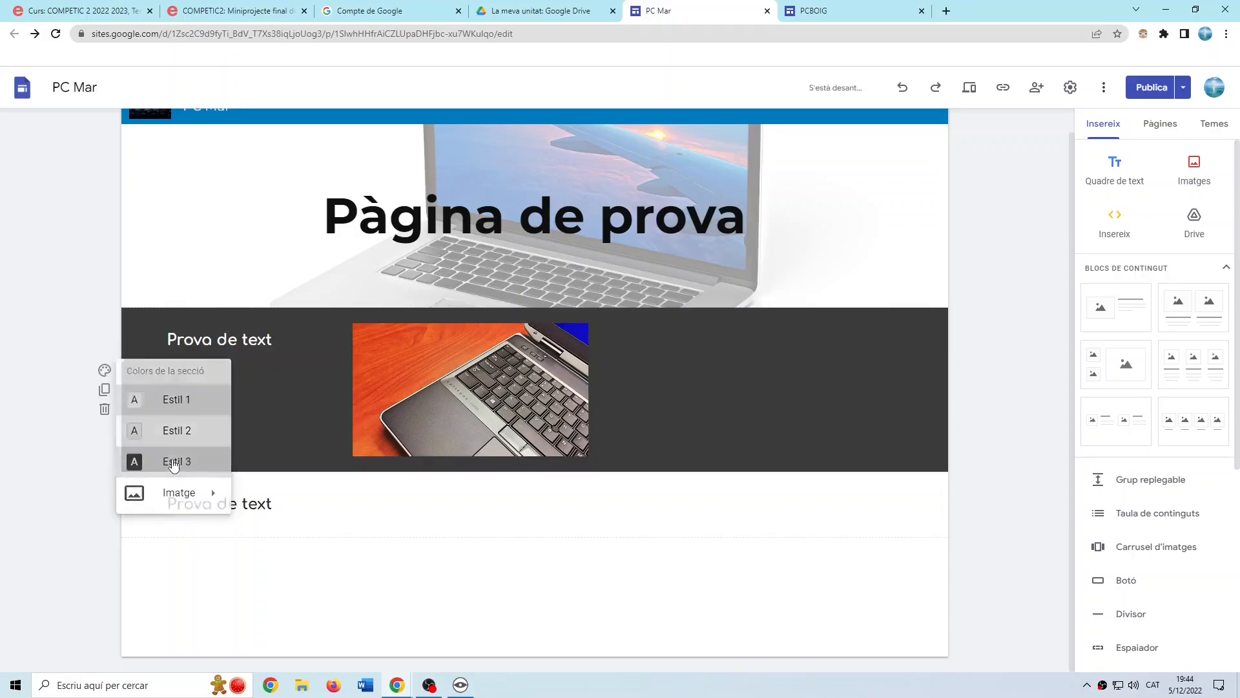
pyautogui.click(105, 370)
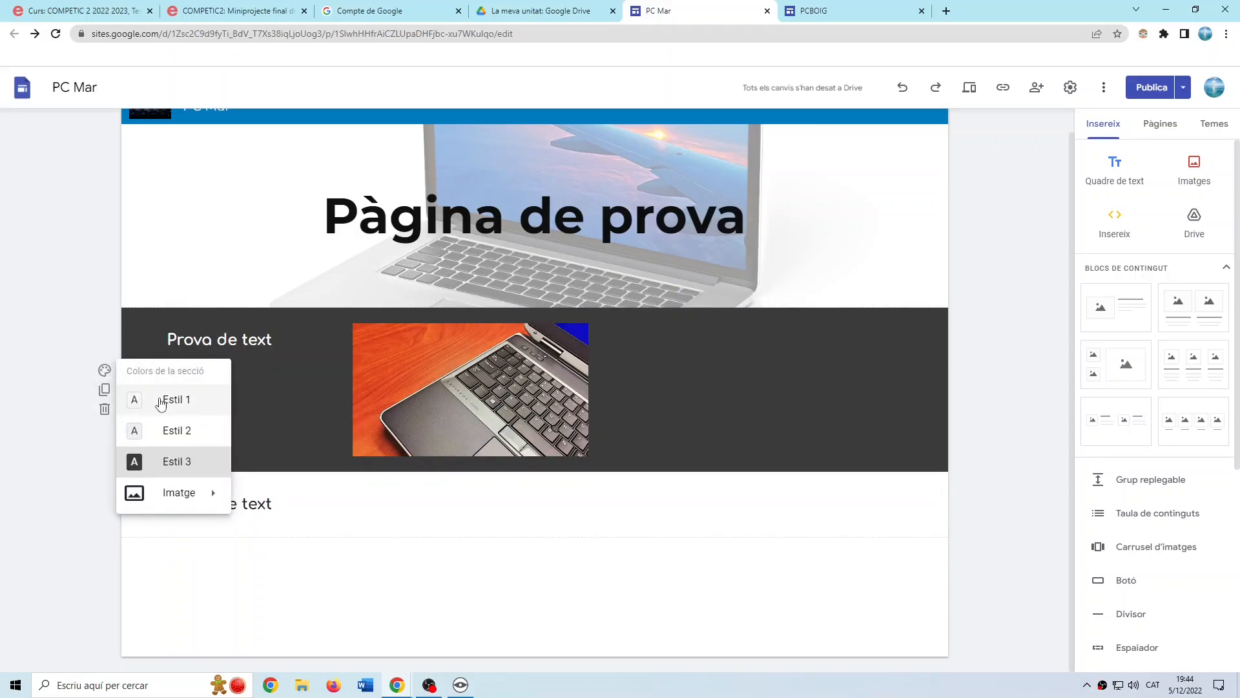
pyautogui.click(161, 401)
pyautogui.click(105, 370)
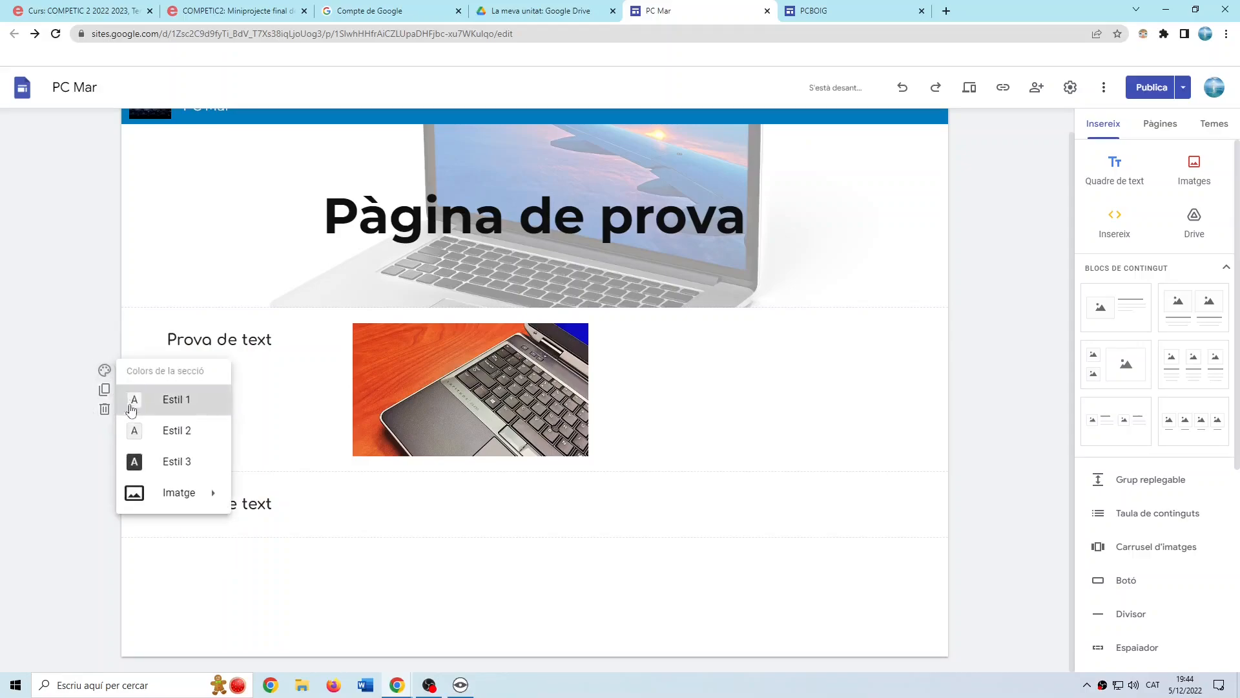
pyautogui.click(131, 429)
pyautogui.click(104, 371)
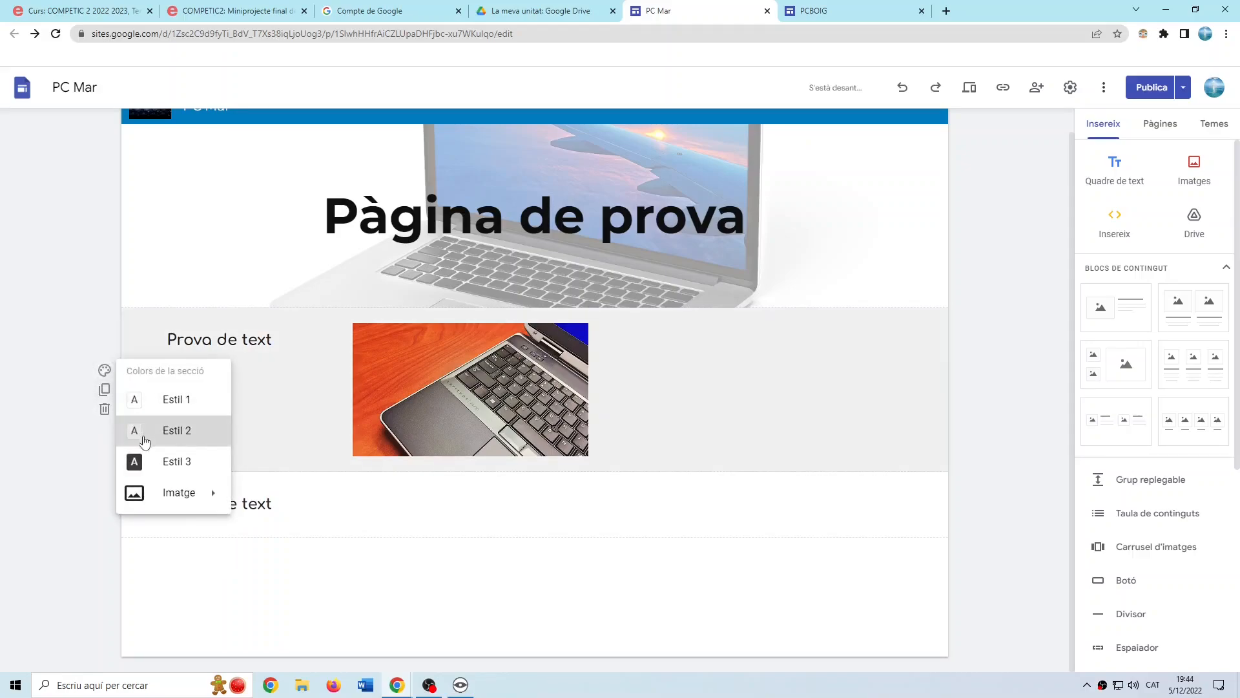
pyautogui.click(133, 460)
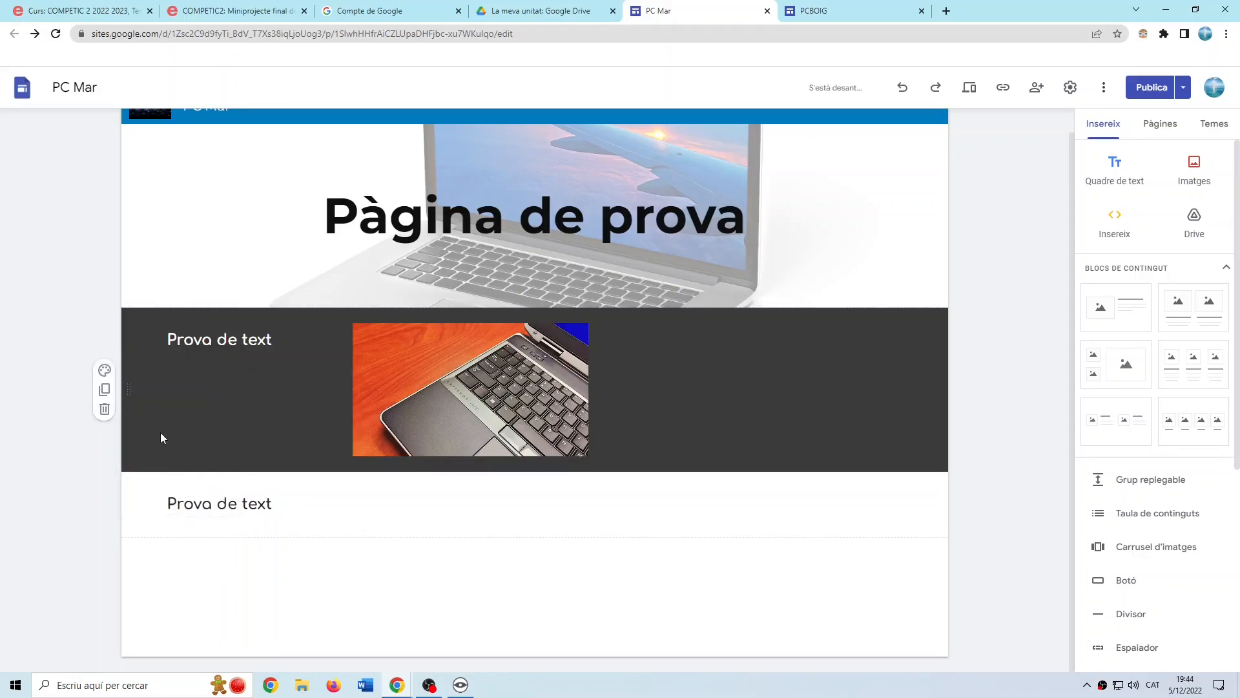
pyautogui.click(104, 370)
pyautogui.moveTo(172, 497)
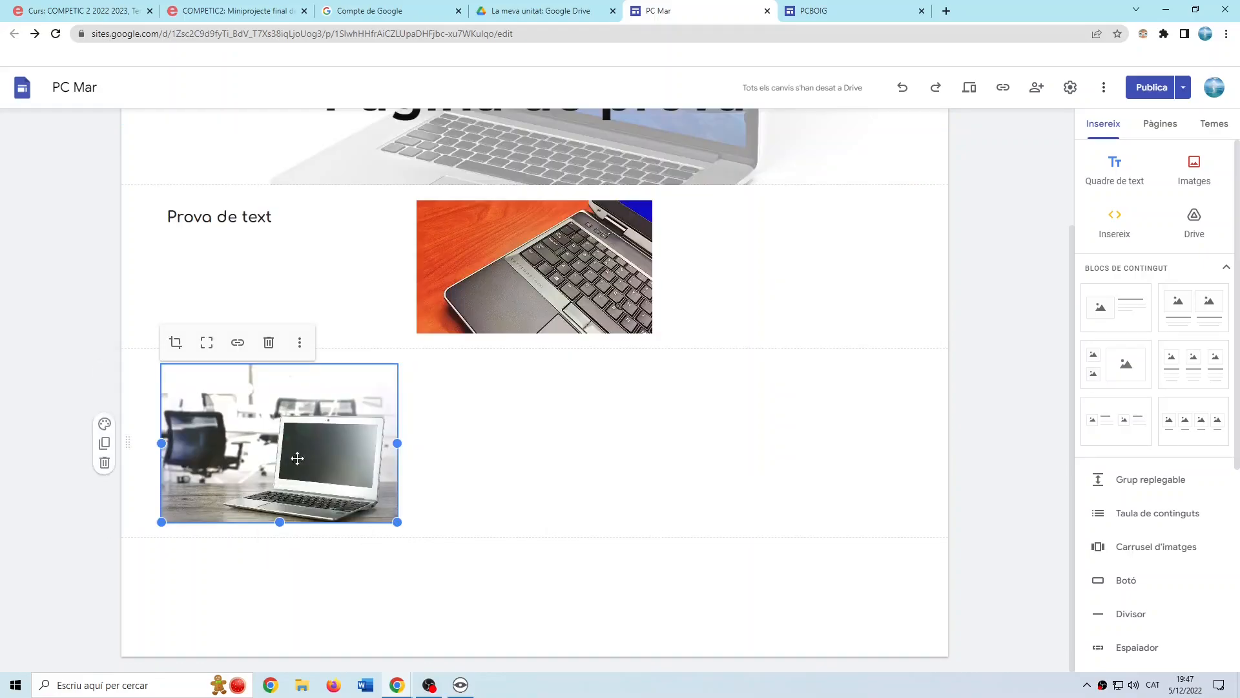
# Place the office laptop picture to the right of the red-surface laptop picture and reduce its height to match.
pyautogui.moveTo(297, 451); pyautogui.dragTo(706, 238)
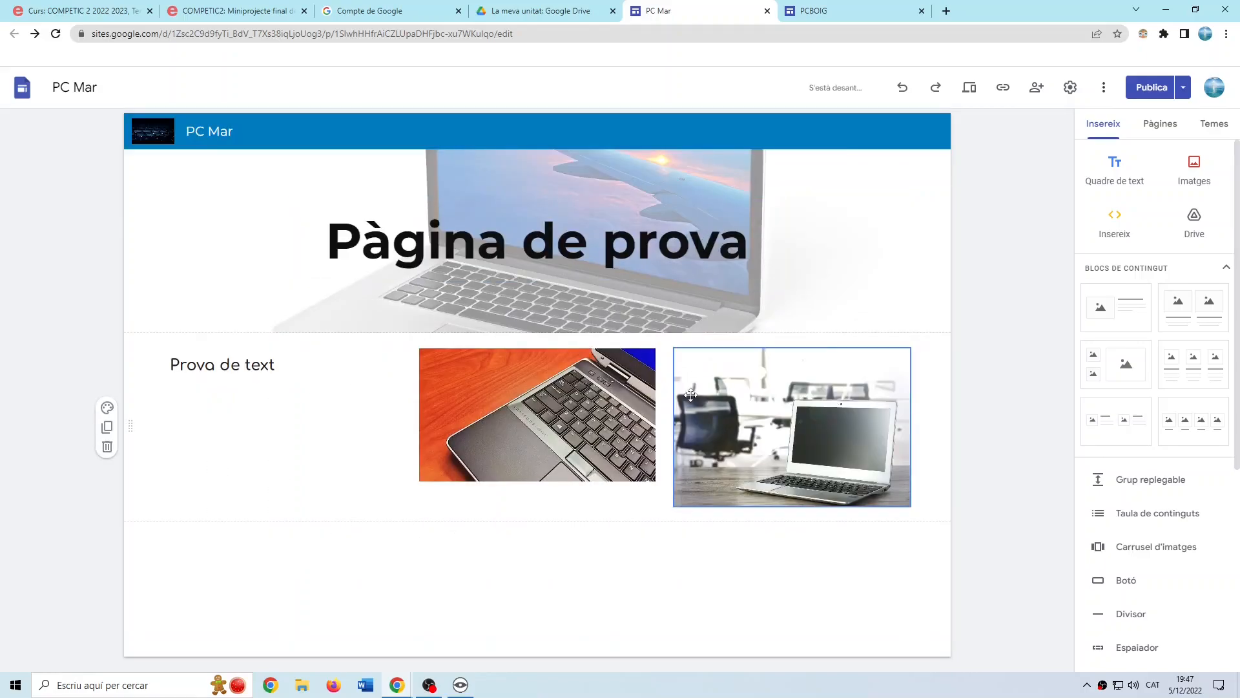
pyautogui.click(693, 359)
pyautogui.moveTo(675, 506); pyautogui.dragTo(700, 478)
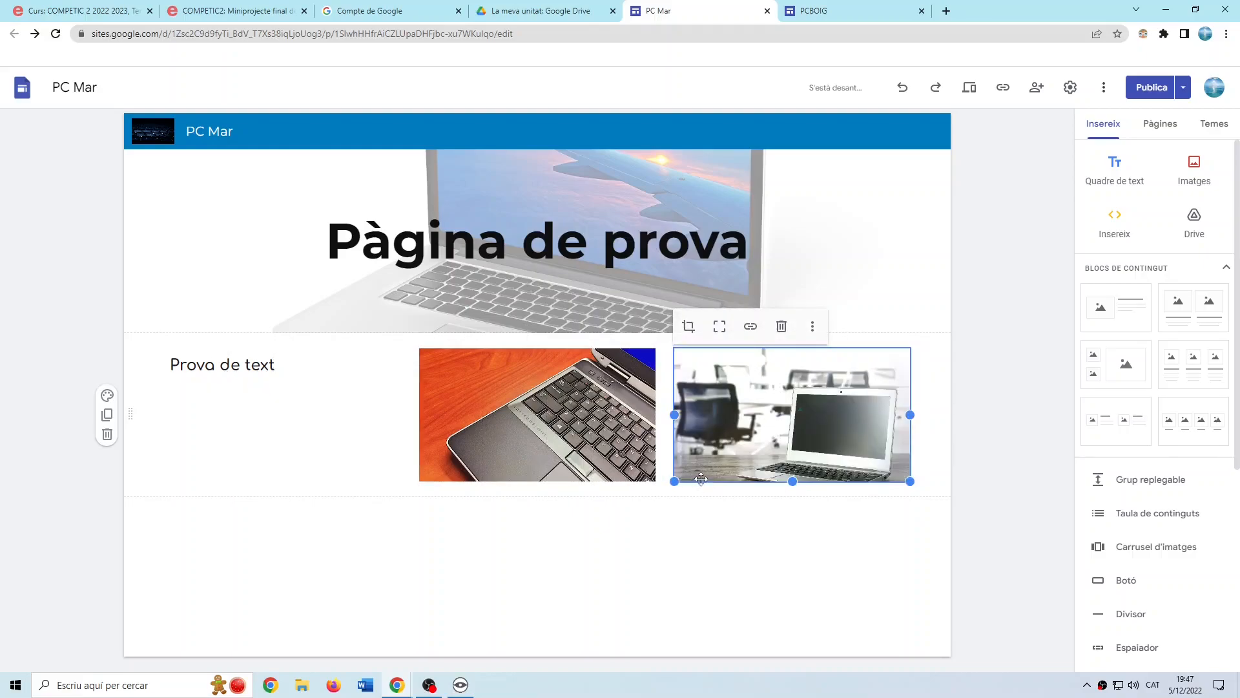
pyautogui.doubleClick(691, 418)
pyautogui.click(612, 551)
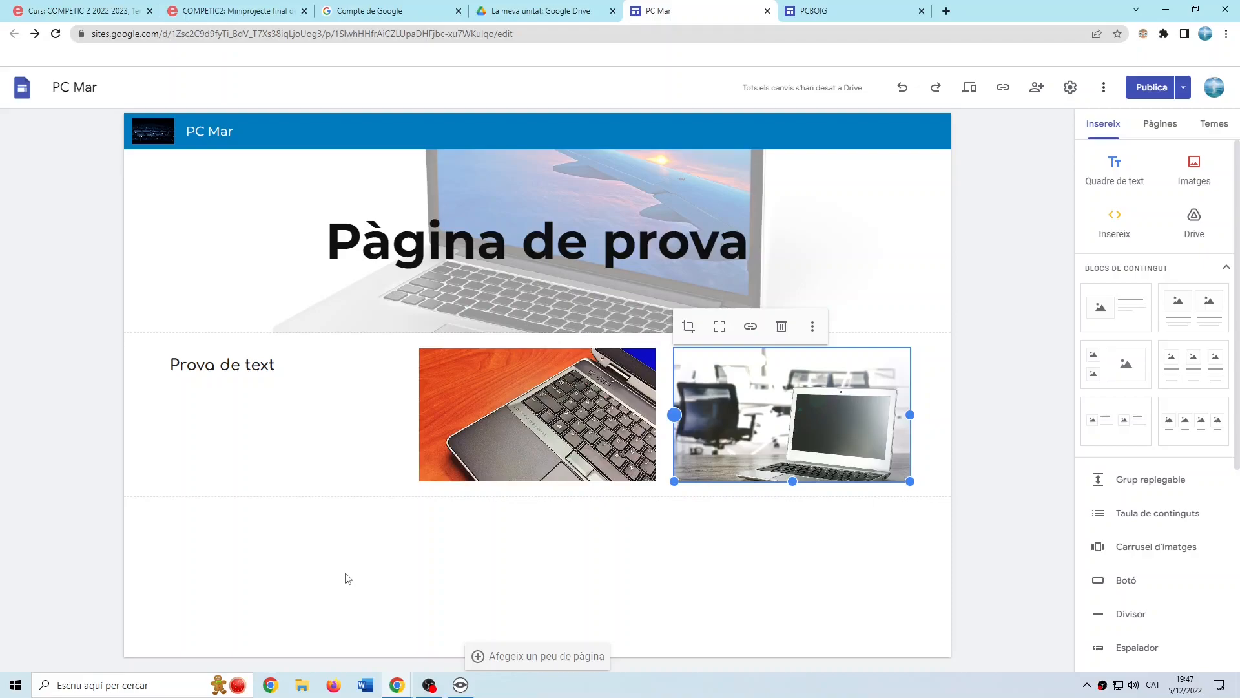
# Try a crop zoomed in on the keyboard of the red-surface laptop picture, and uncrop it to show the whole image.
pyautogui.click(522, 395)
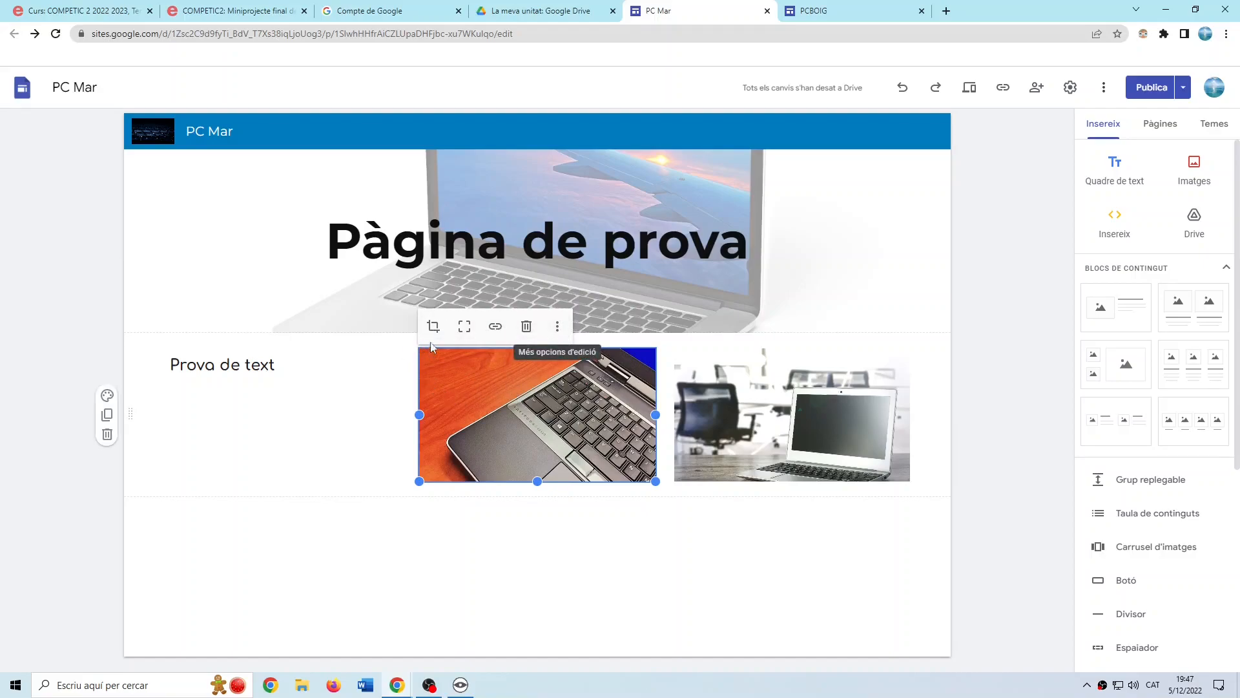
pyautogui.click(434, 327)
pyautogui.moveTo(445, 328); pyautogui.dragTo(456, 332)
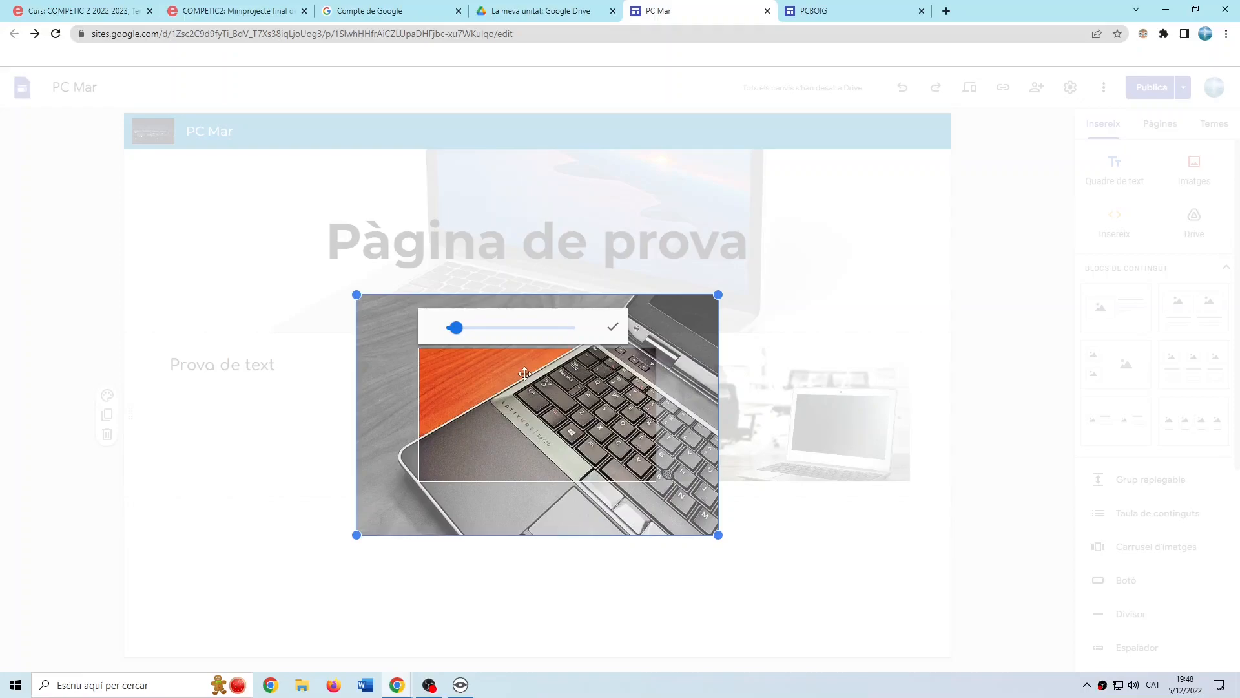
pyautogui.moveTo(456, 330); pyautogui.dragTo(487, 339)
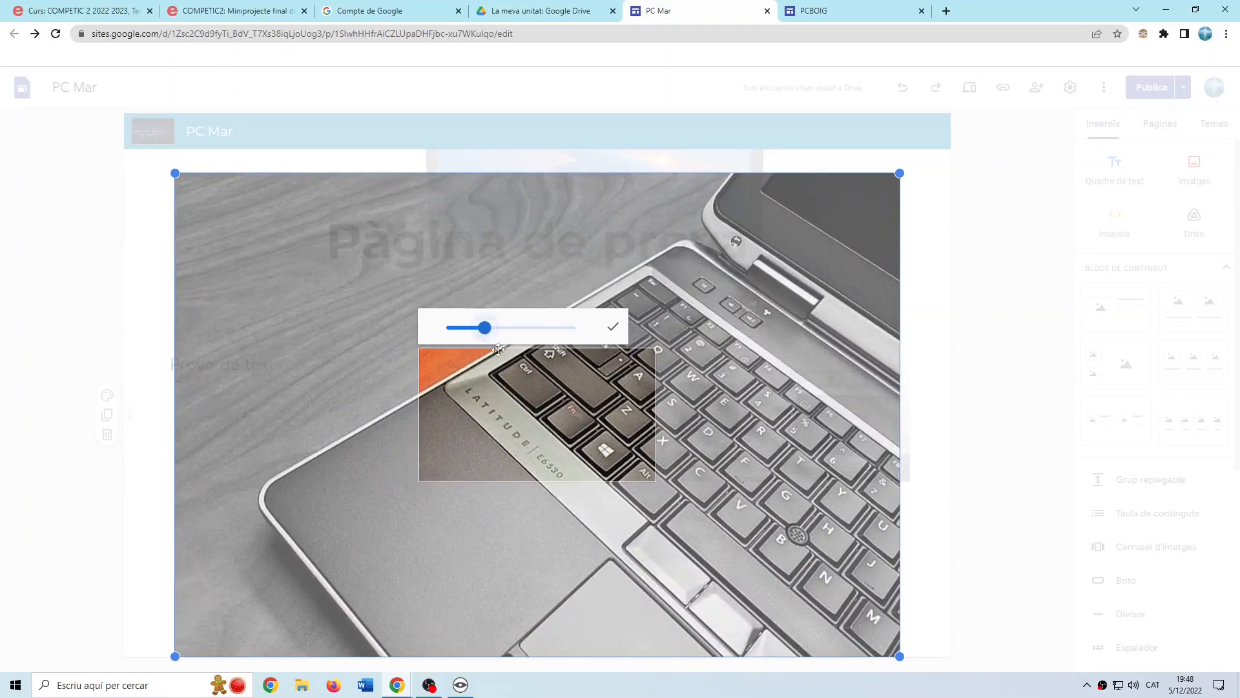
pyautogui.click(613, 331)
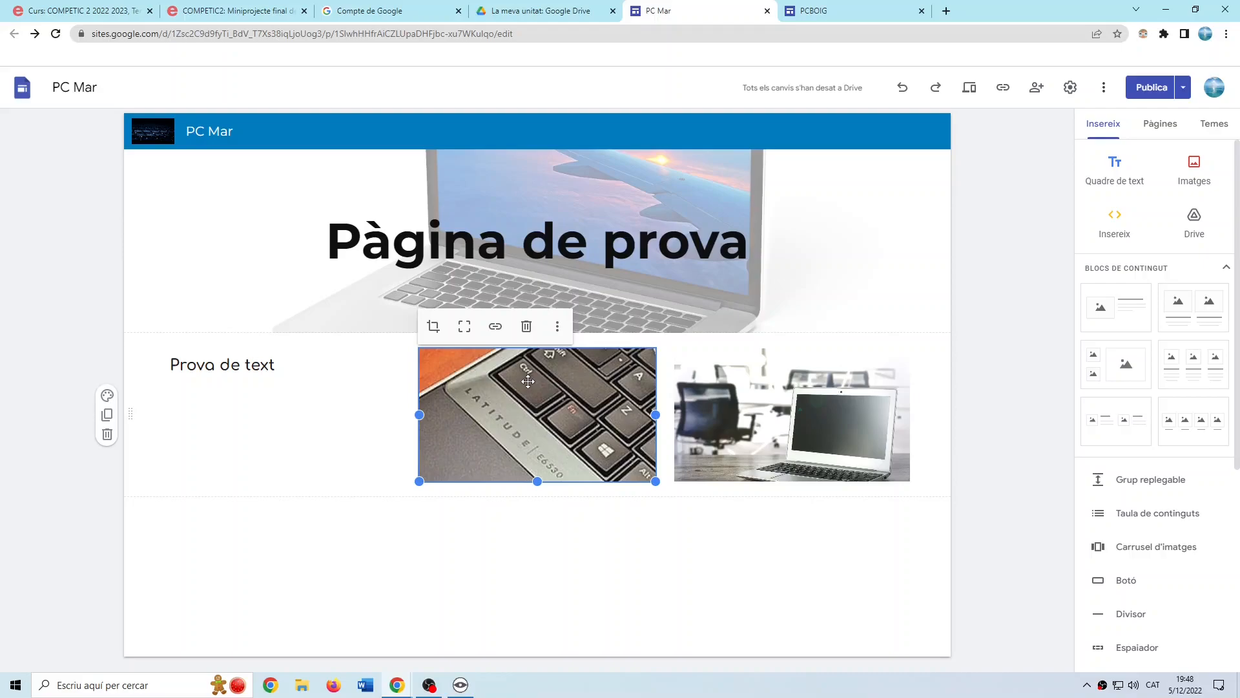
pyautogui.click(464, 331)
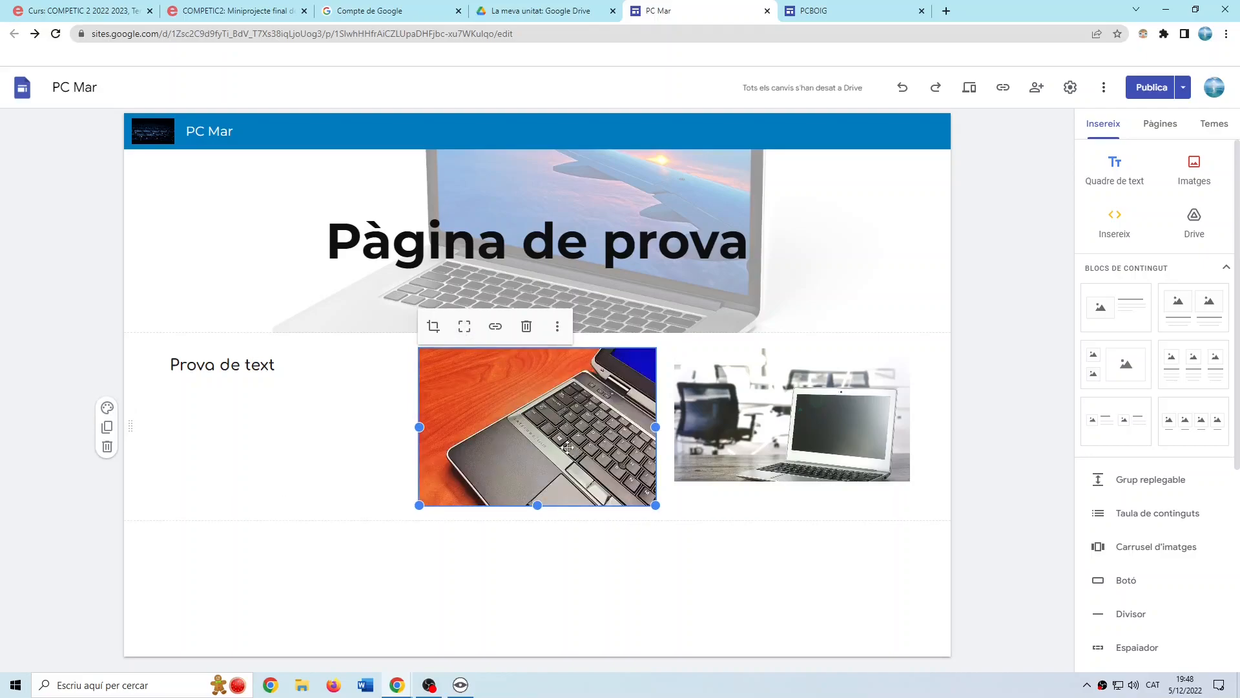
pyautogui.click(497, 327)
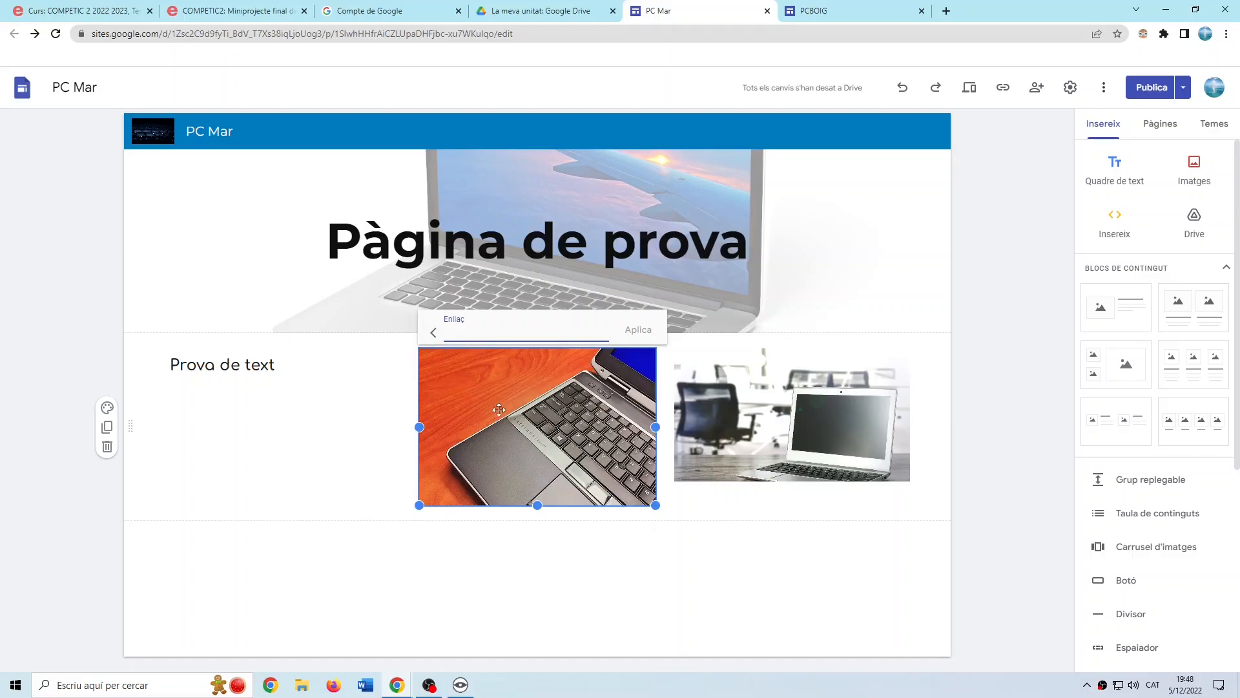
pyautogui.click(709, 435)
pyautogui.click(549, 370)
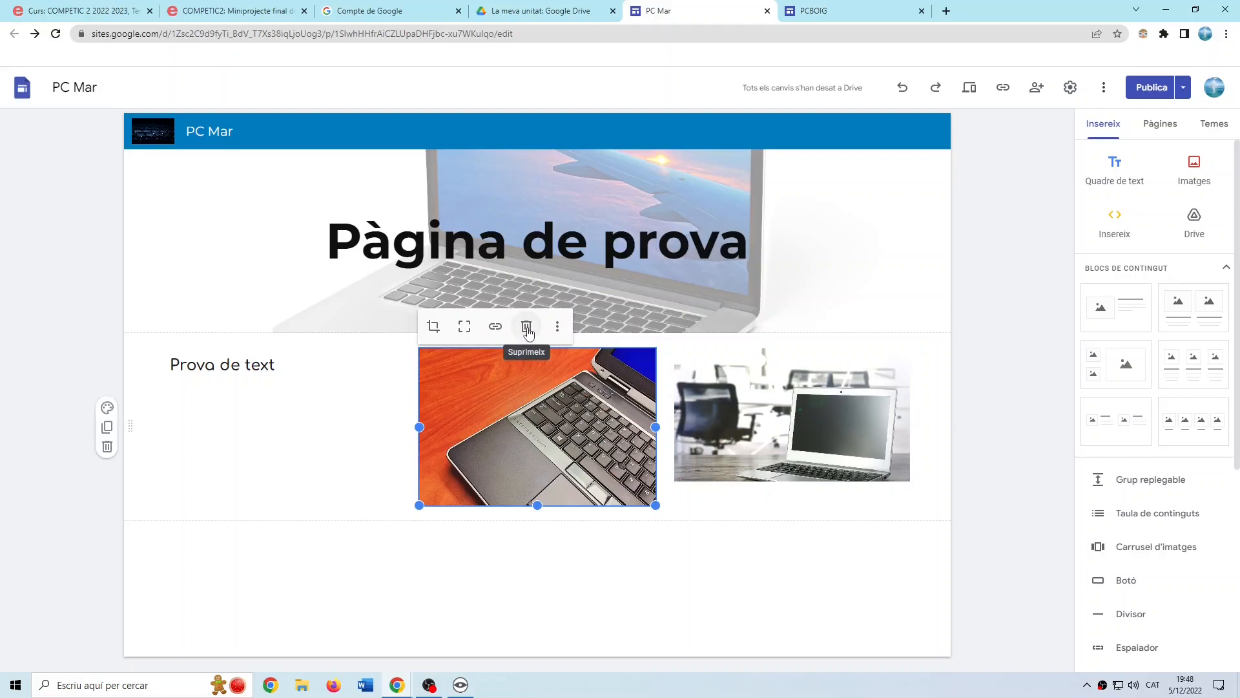
# Add the caption "Portàtils" below the red-surface laptop picture.
pyautogui.click(558, 331)
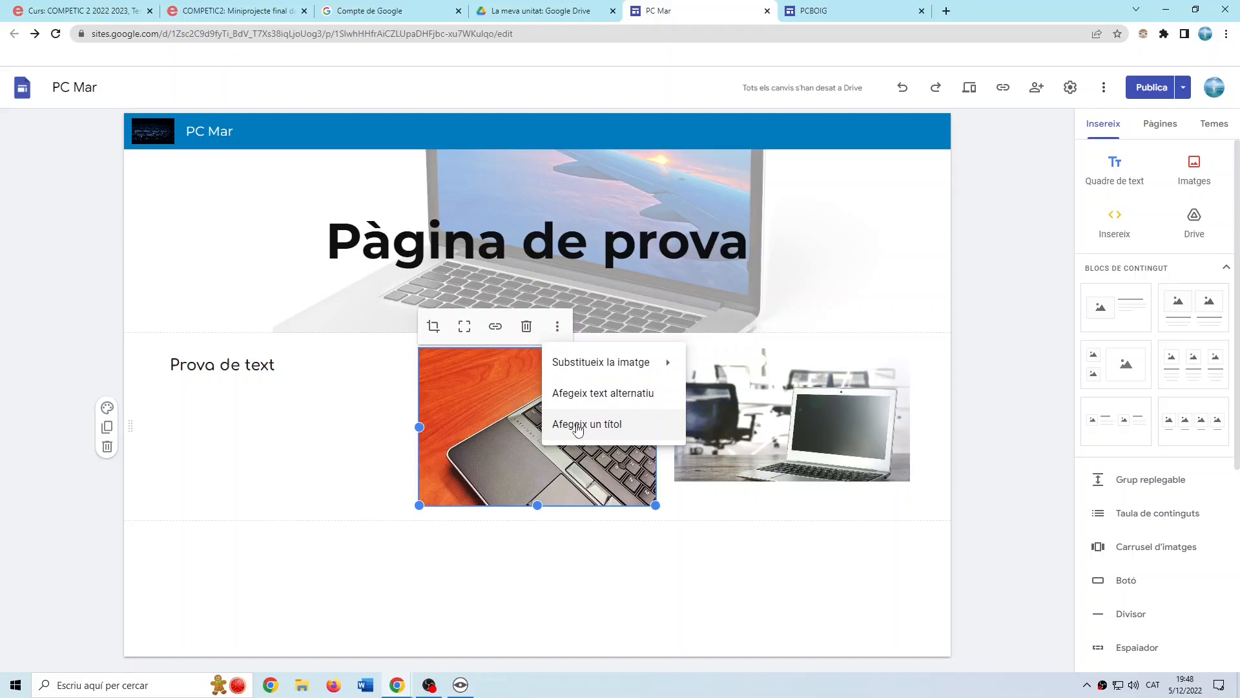
pyautogui.click(578, 428)
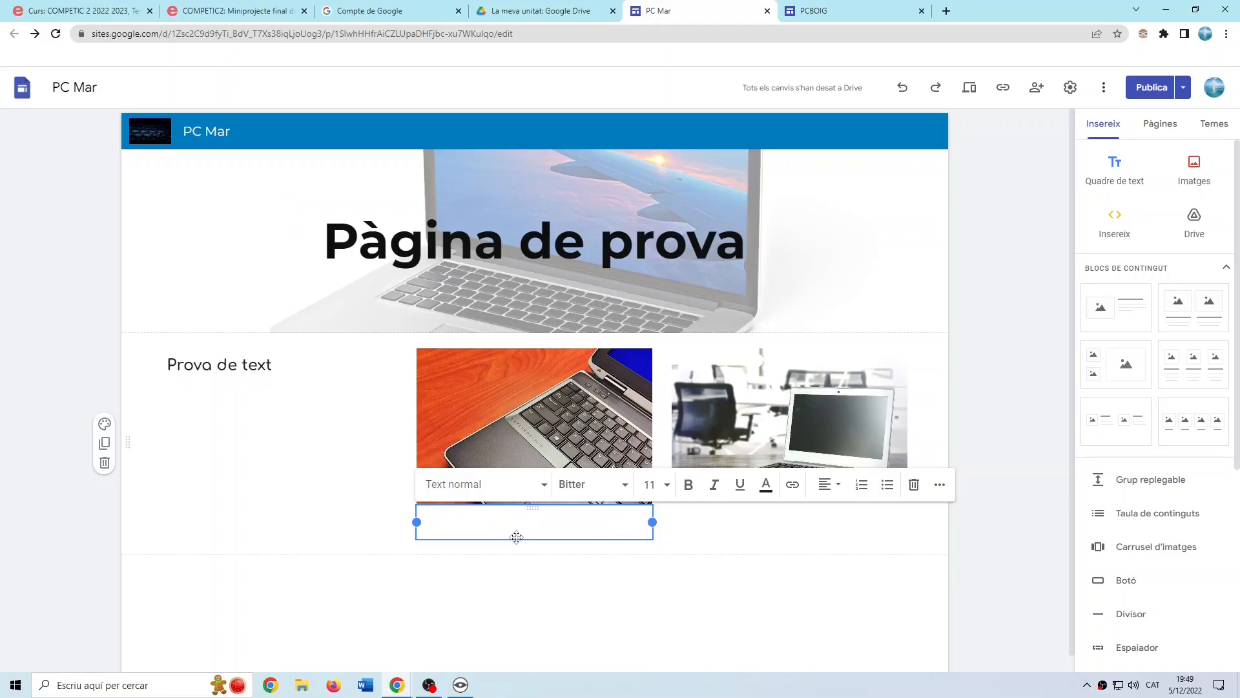
pyautogui.write('Portàtils')
# Centre the "Portàtils" caption and format it in bold at size 14.
pyautogui.doubleClick(443, 525)
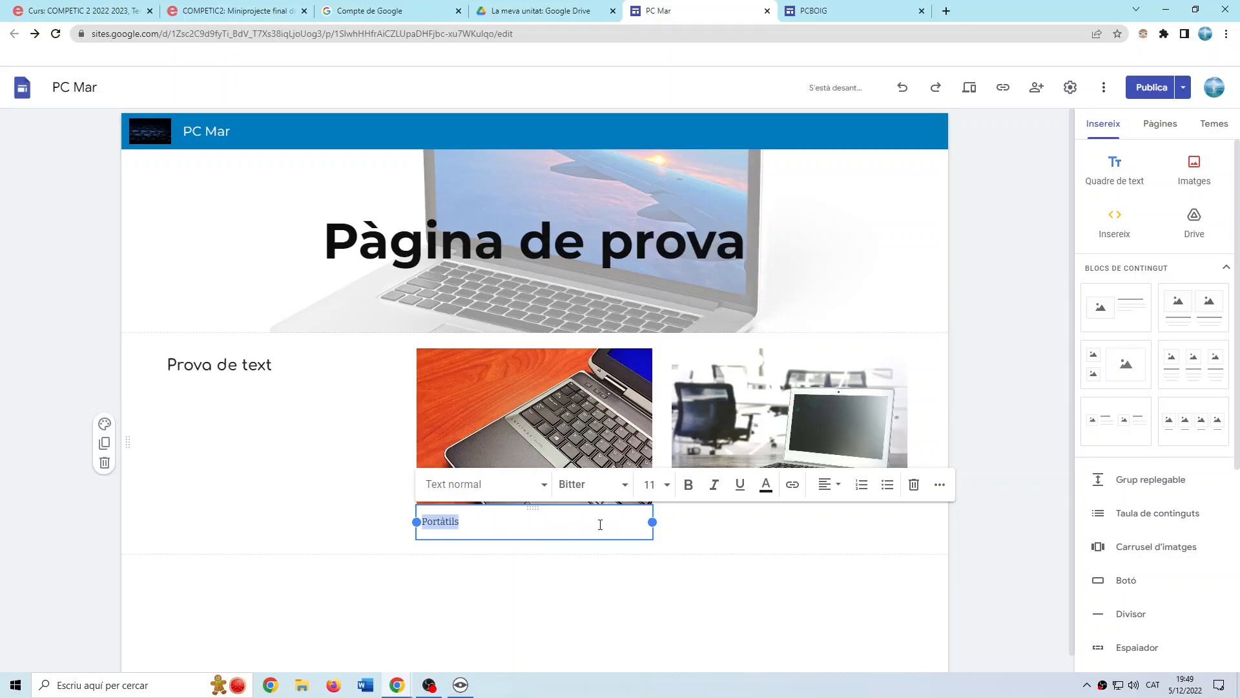
pyautogui.click(831, 485)
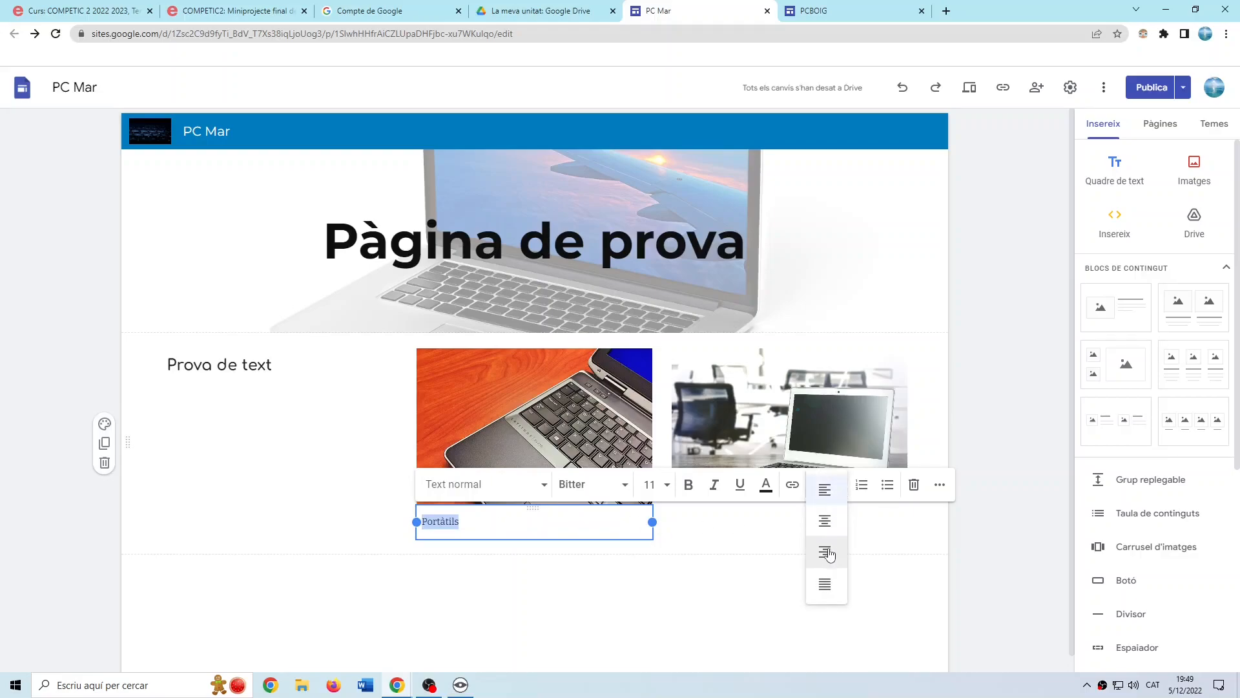
pyautogui.click(825, 520)
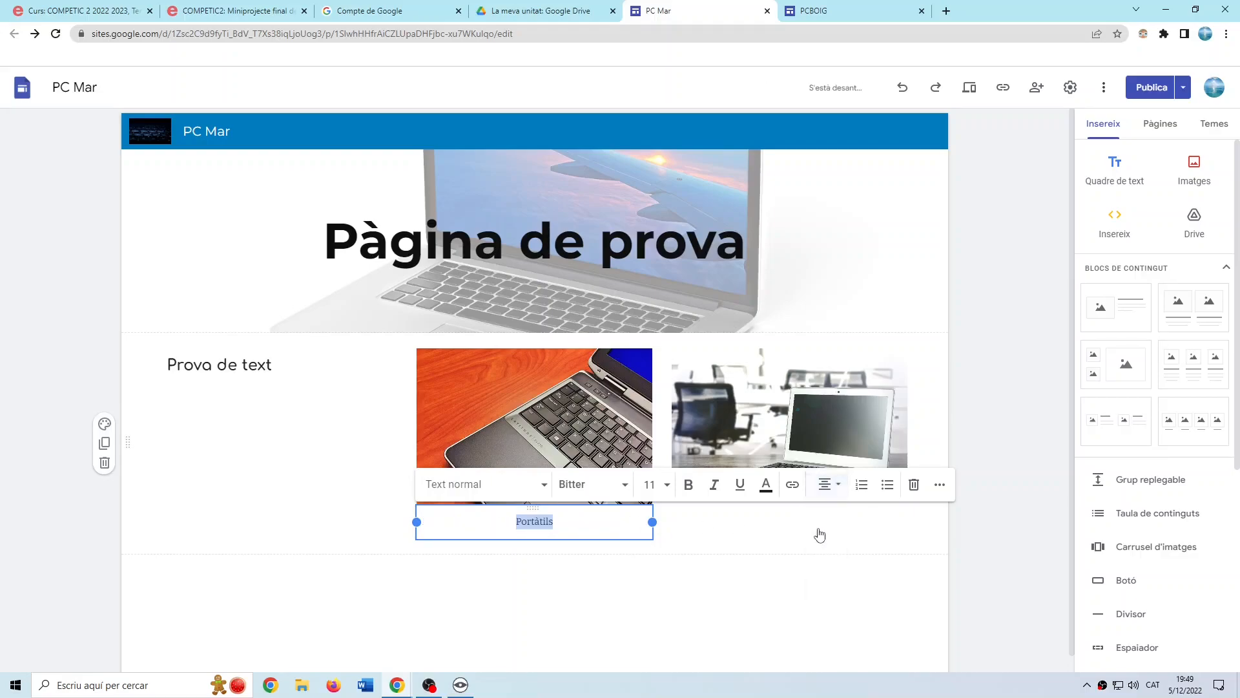
pyautogui.click(665, 486)
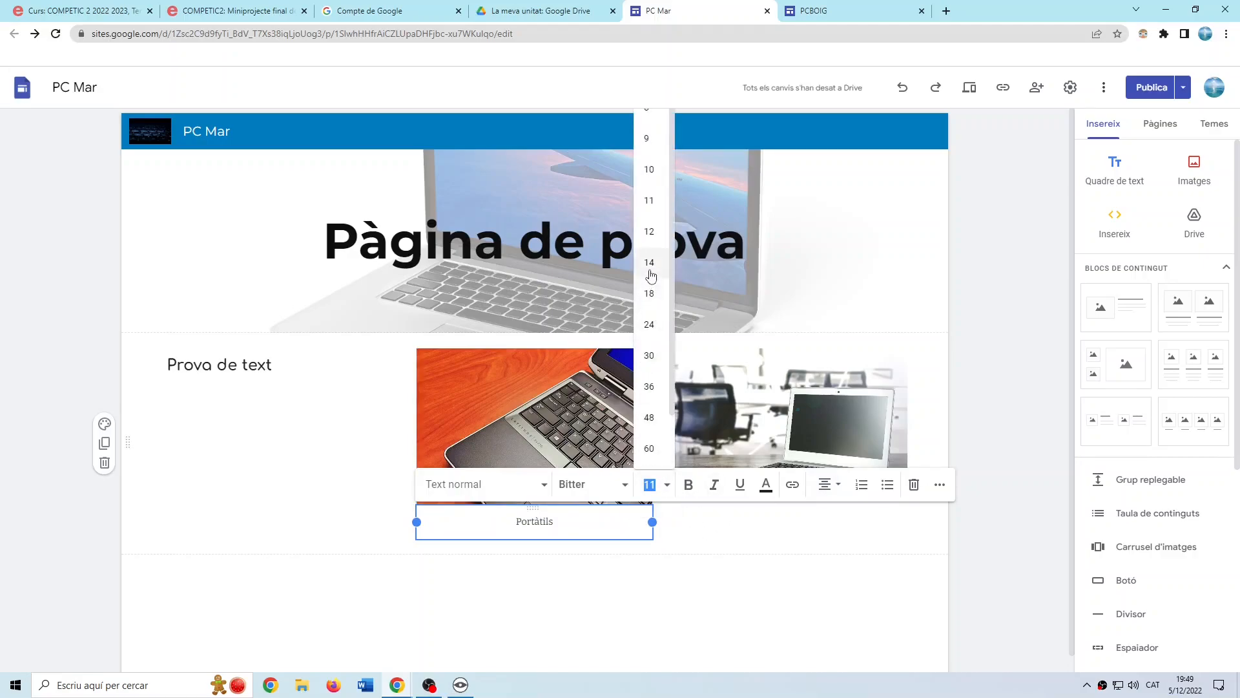
pyautogui.click(650, 270)
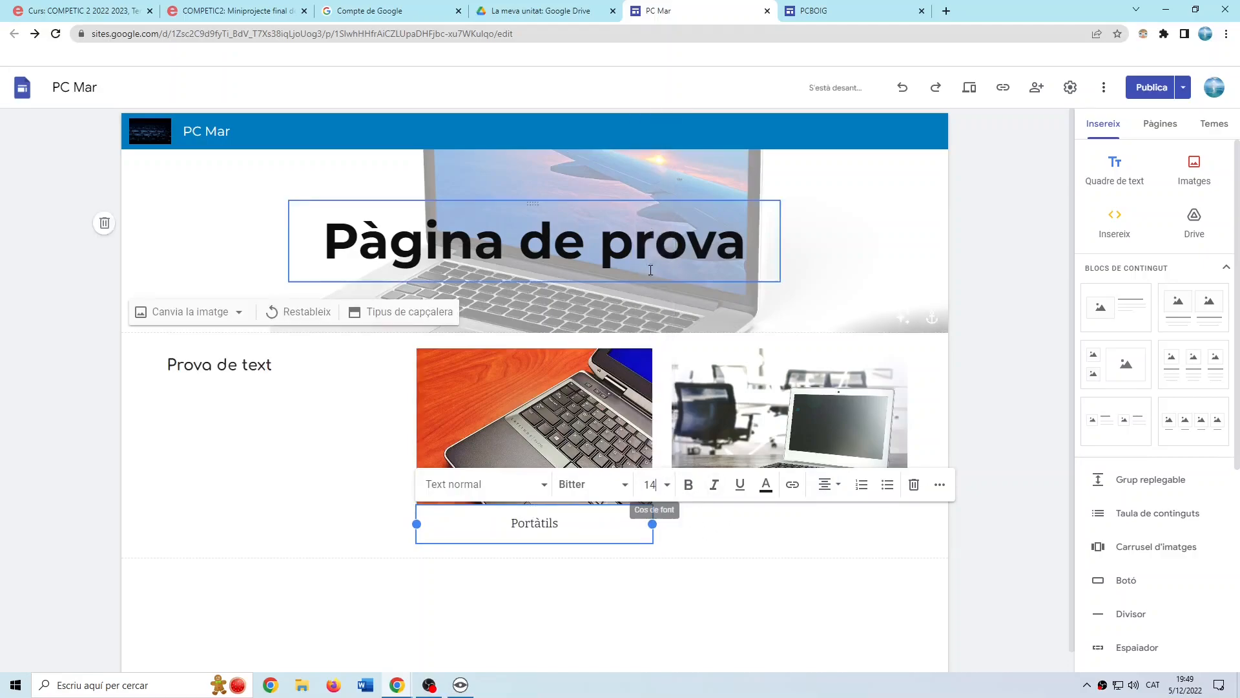
pyautogui.click(689, 485)
pyautogui.click(692, 549)
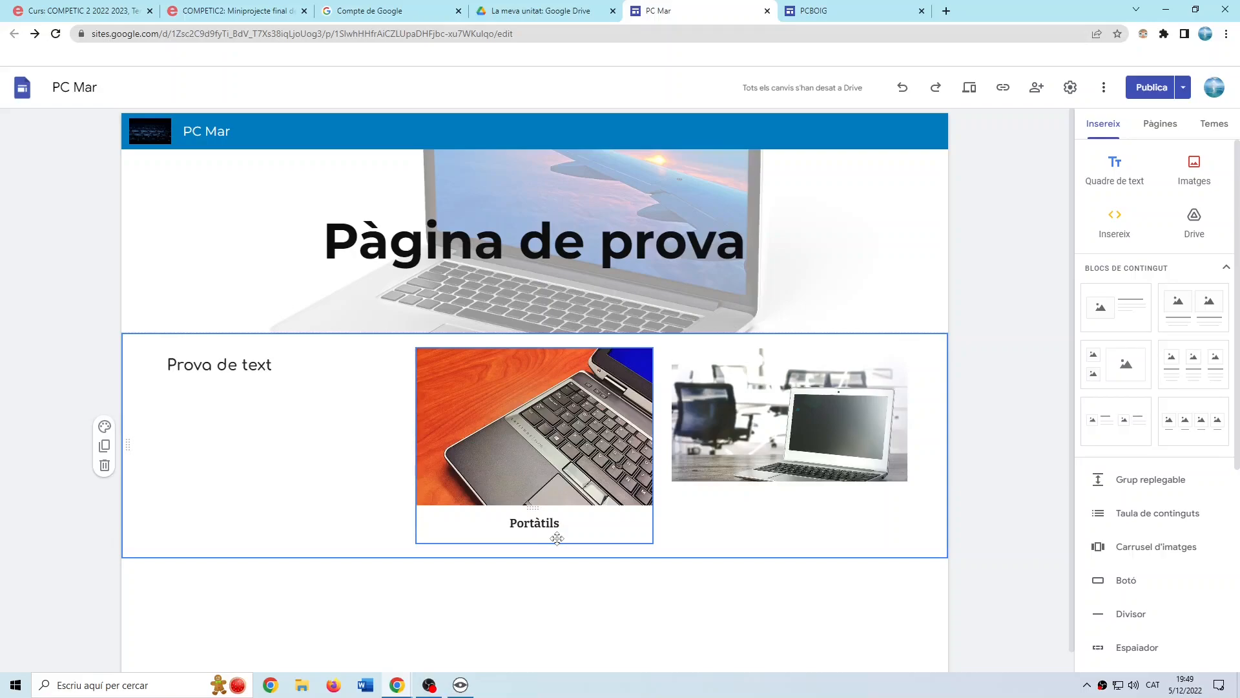
# Add the caption "PC" below the office laptop picture.
pyautogui.click(762, 432)
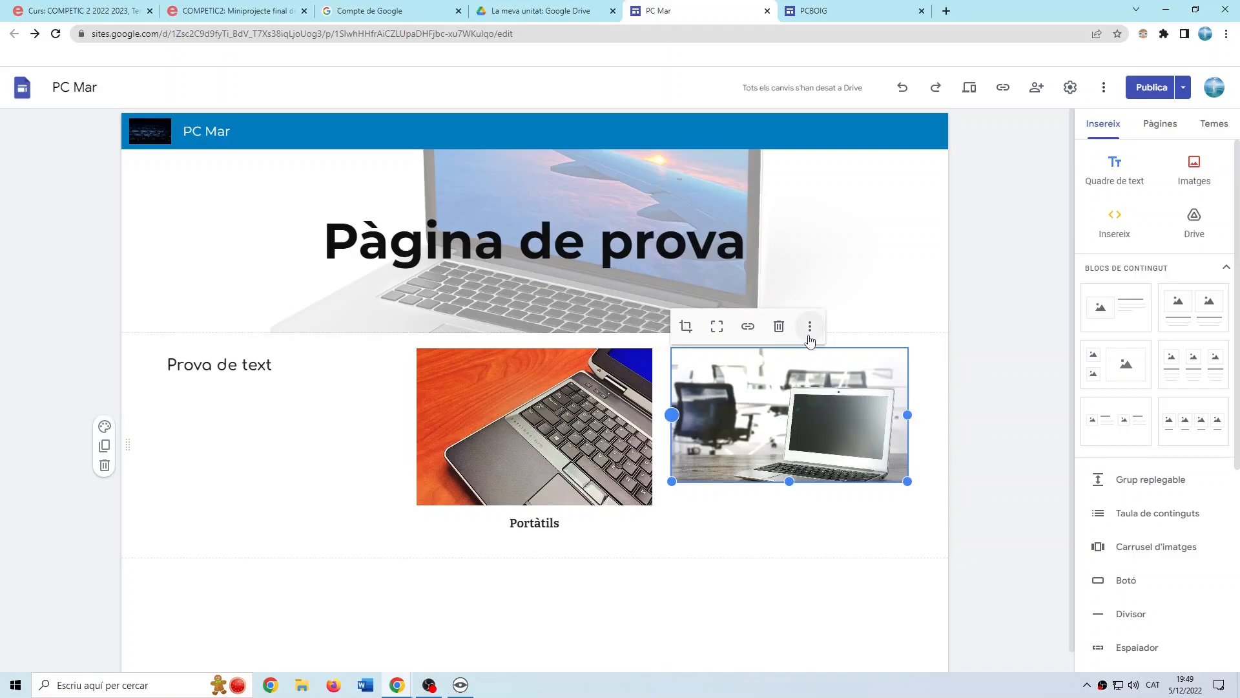
pyautogui.click(810, 331)
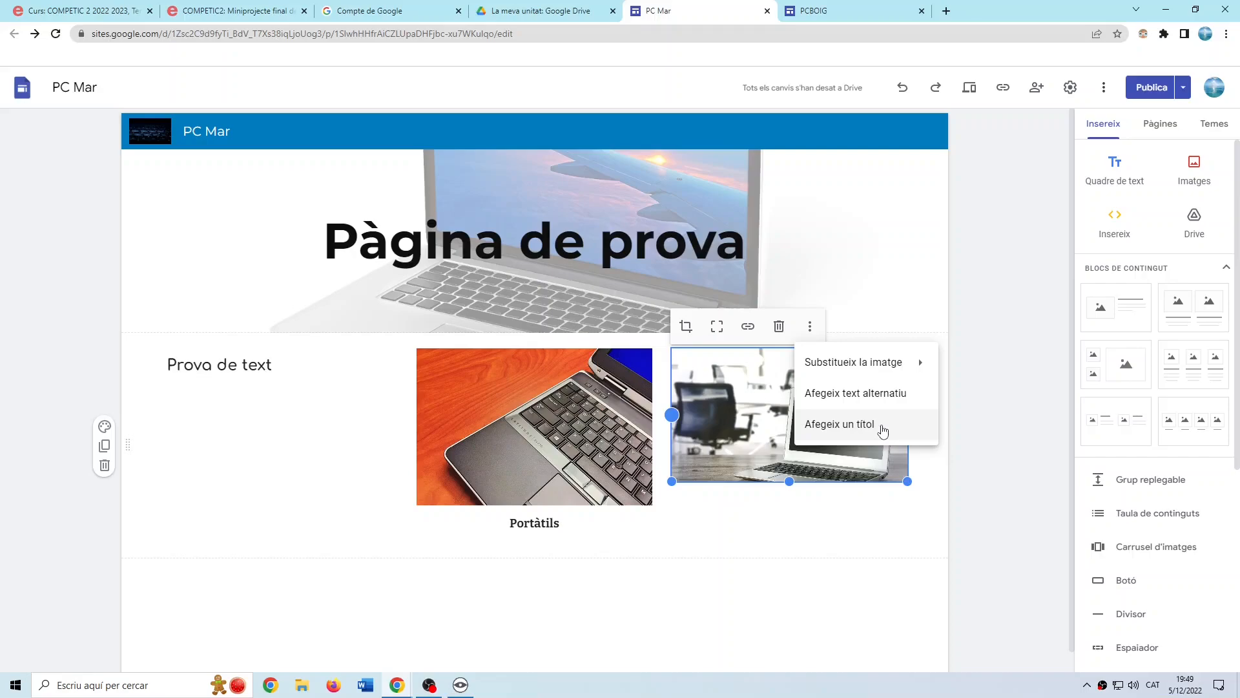
pyautogui.click(869, 429)
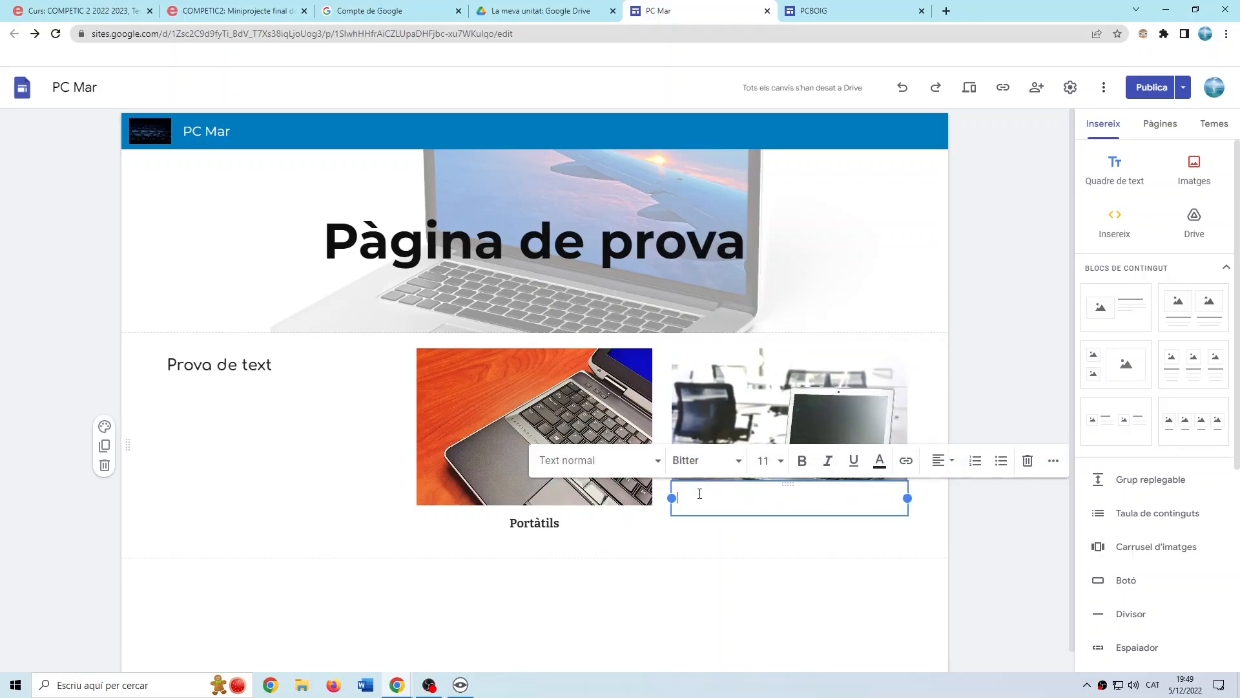
pyautogui.write('O')
# Set the font of the "PC" caption to Arvo.
pyautogui.click(738, 463)
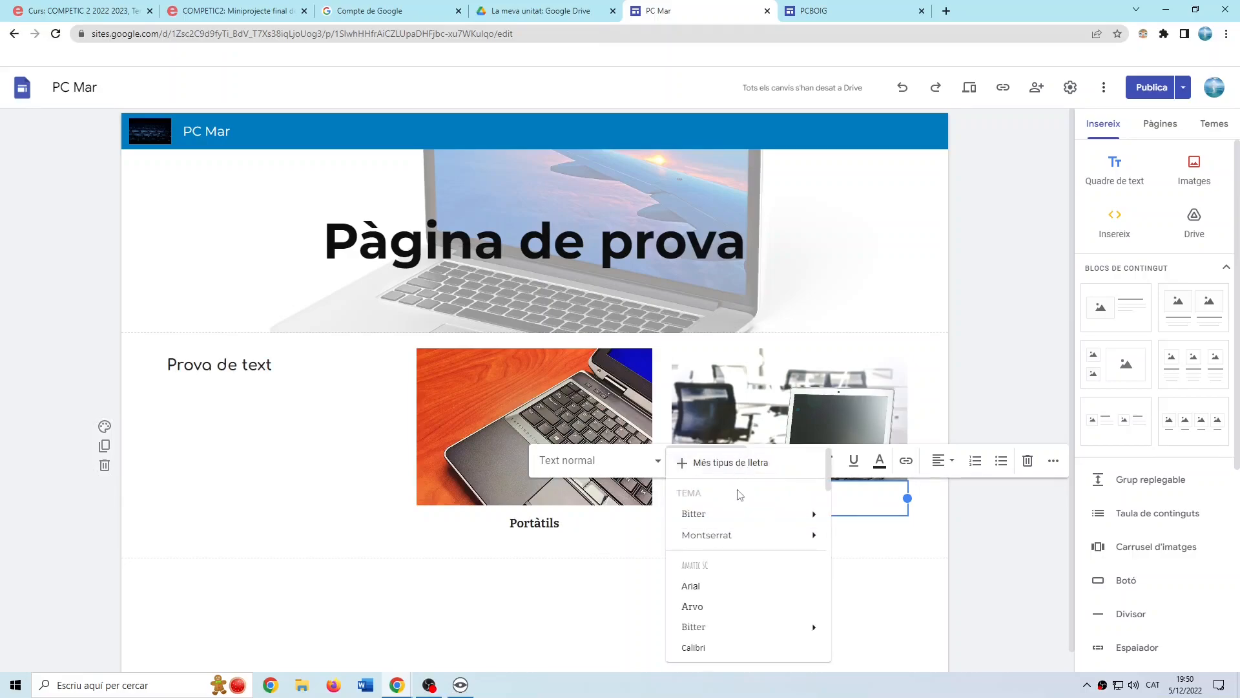
pyautogui.moveTo(734, 534)
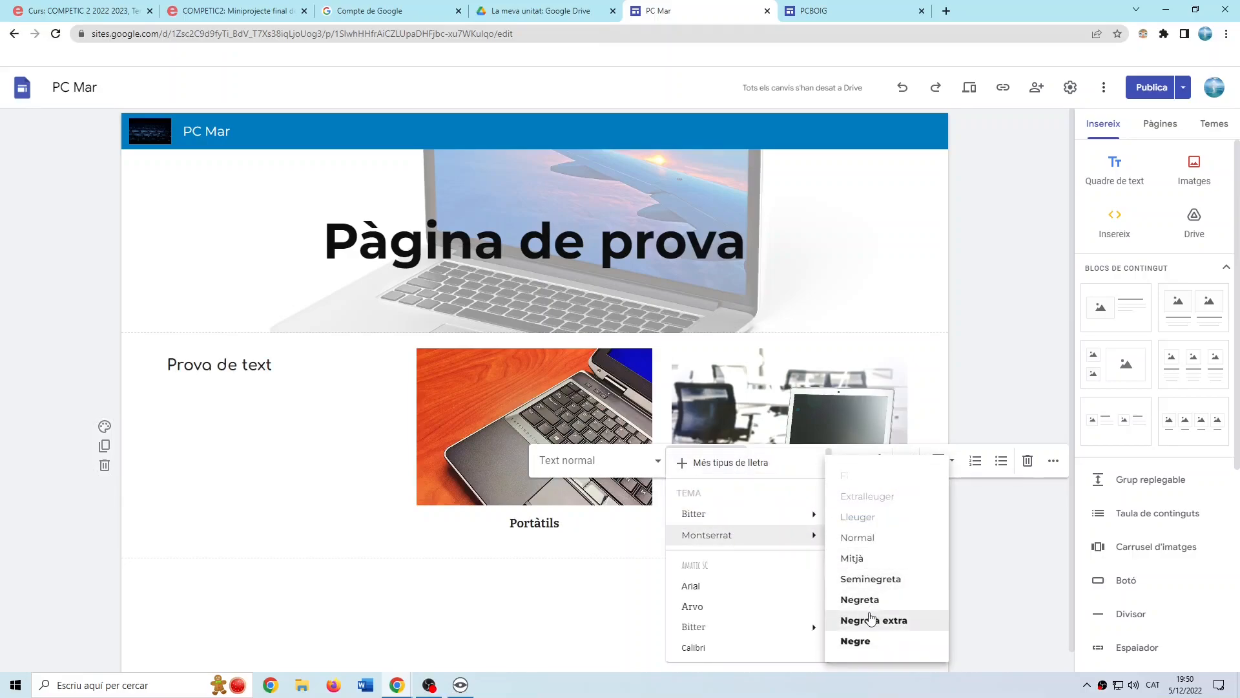
pyautogui.click(847, 642)
pyautogui.doubleClick(682, 497)
pyautogui.click(739, 467)
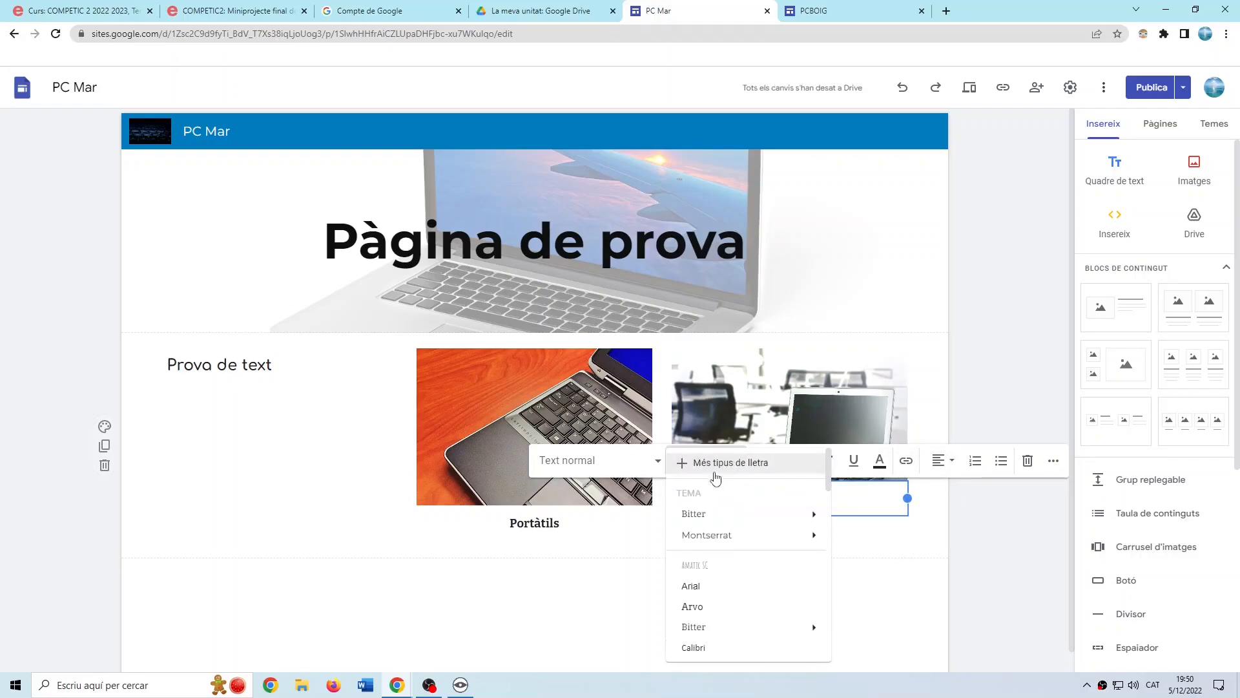
pyautogui.click(705, 607)
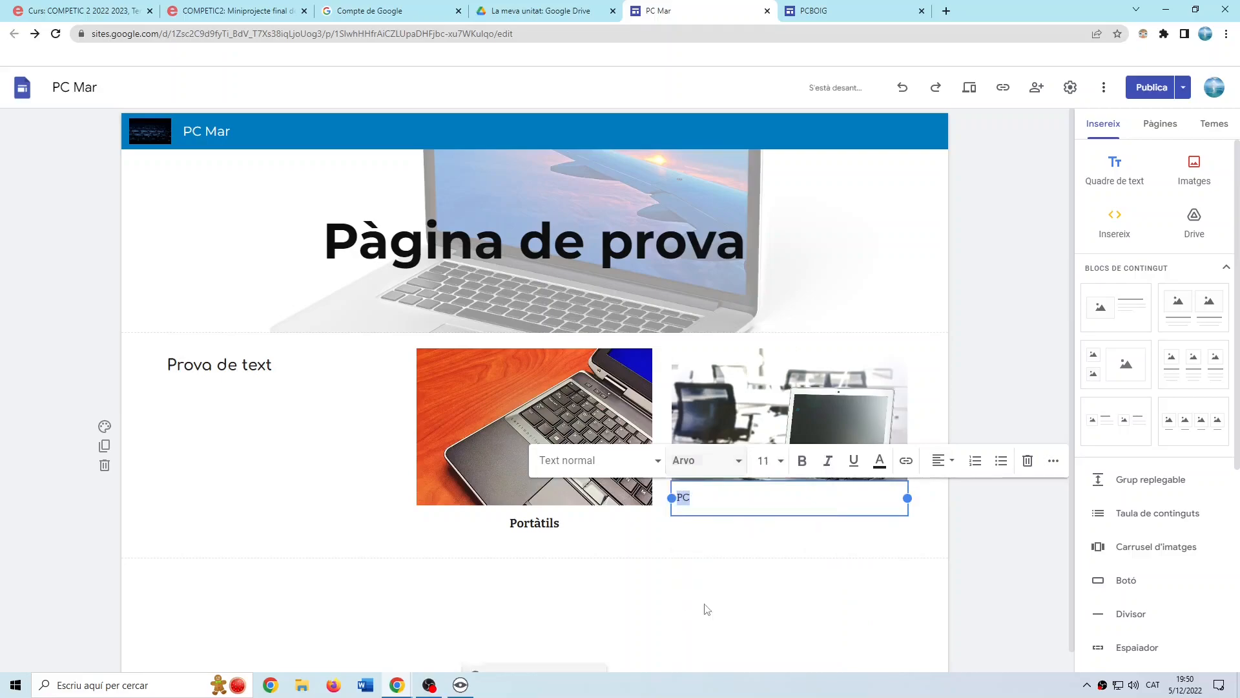
# Format the "PC" caption in bold, italic and blue, and align it to the right.
pyautogui.click(802, 462)
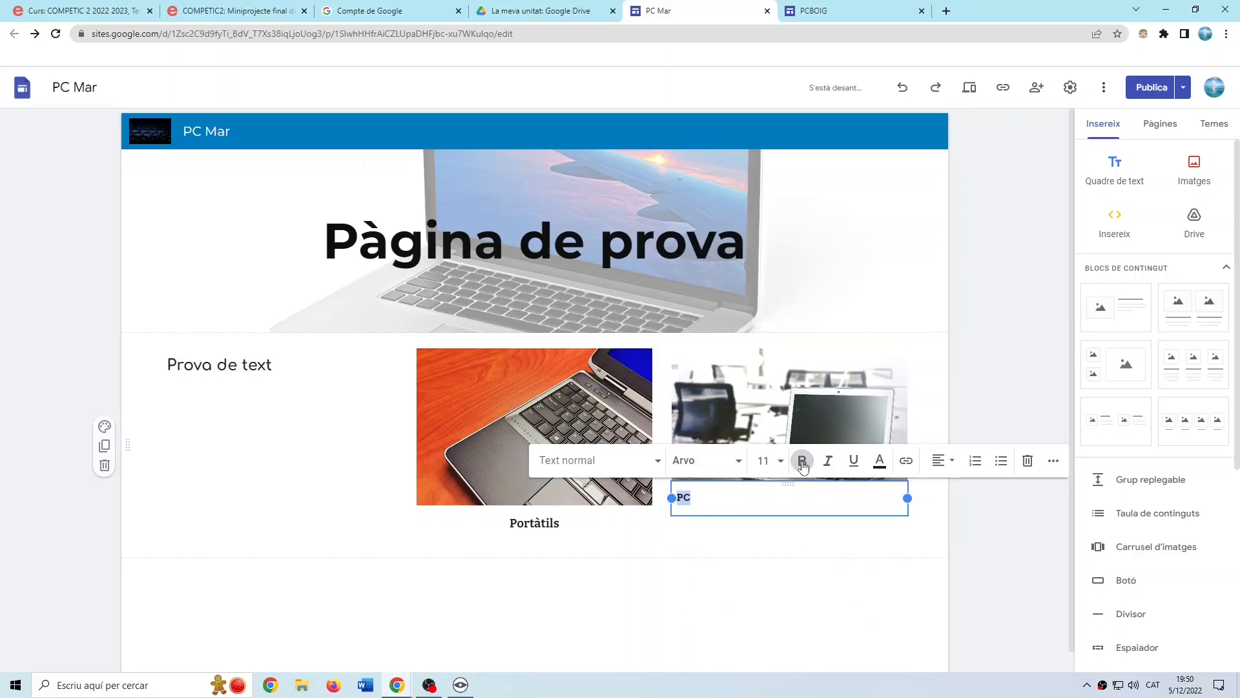
pyautogui.click(829, 463)
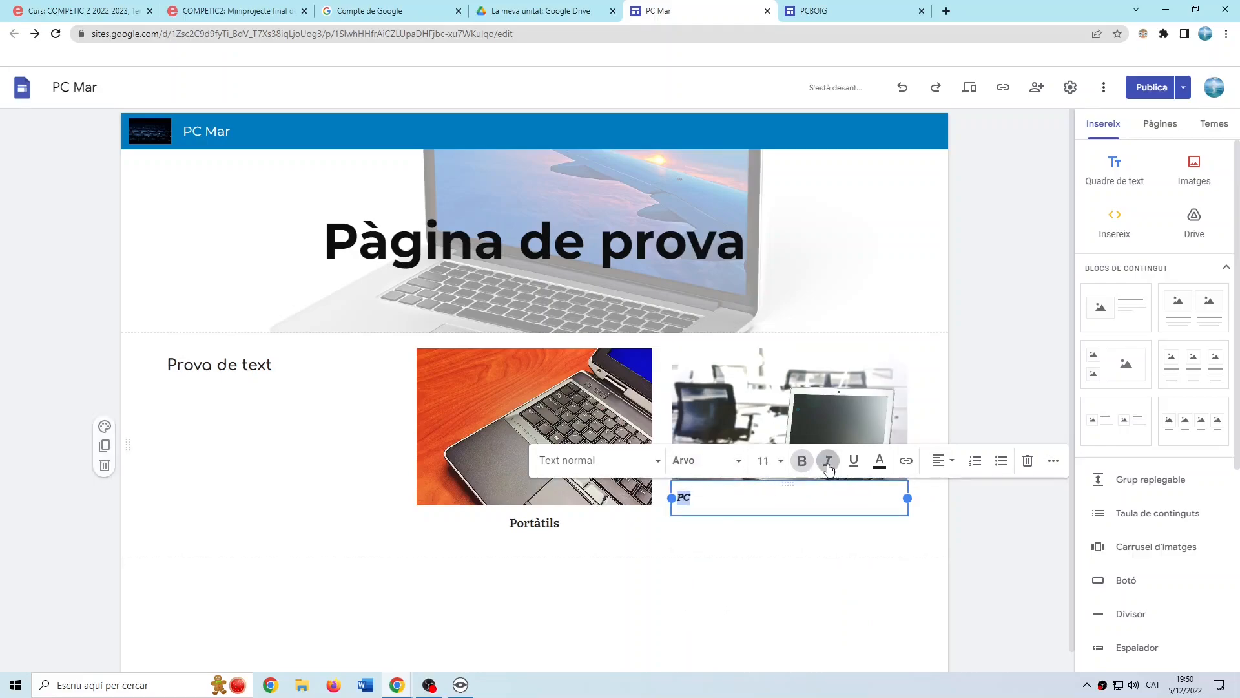
pyautogui.click(879, 460)
pyautogui.click(952, 286)
pyautogui.click(952, 464)
pyautogui.click(943, 526)
pyautogui.click(1054, 463)
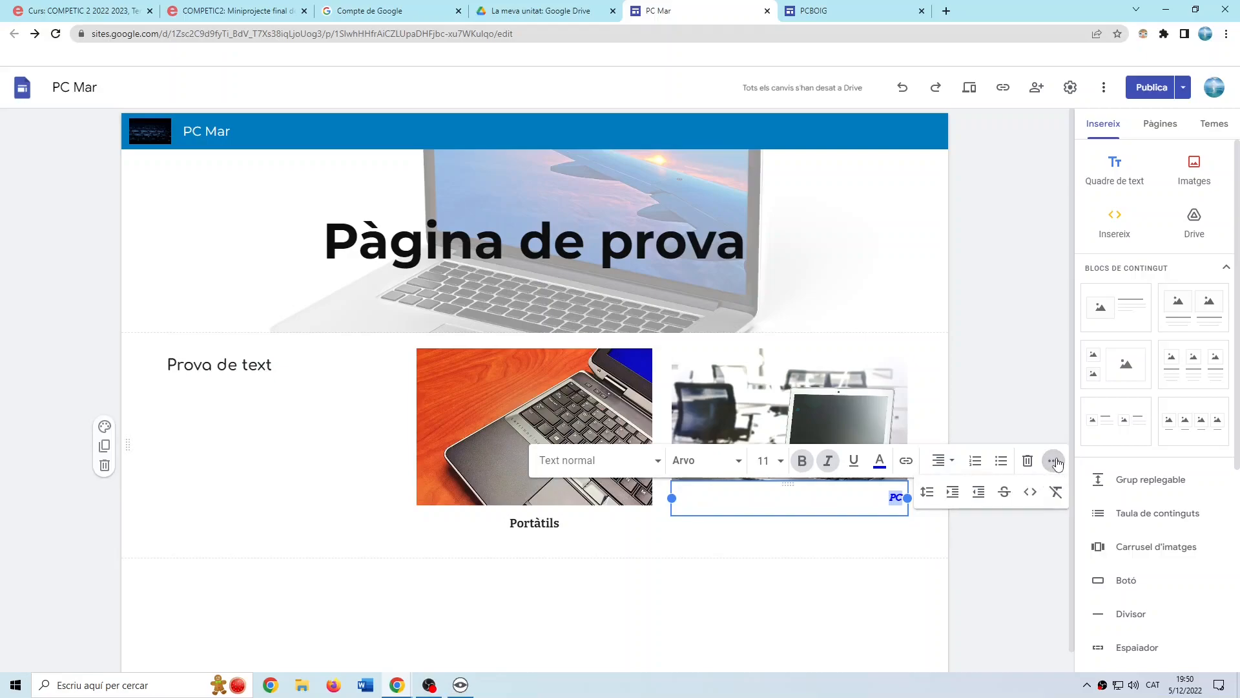
pyautogui.click(1007, 541)
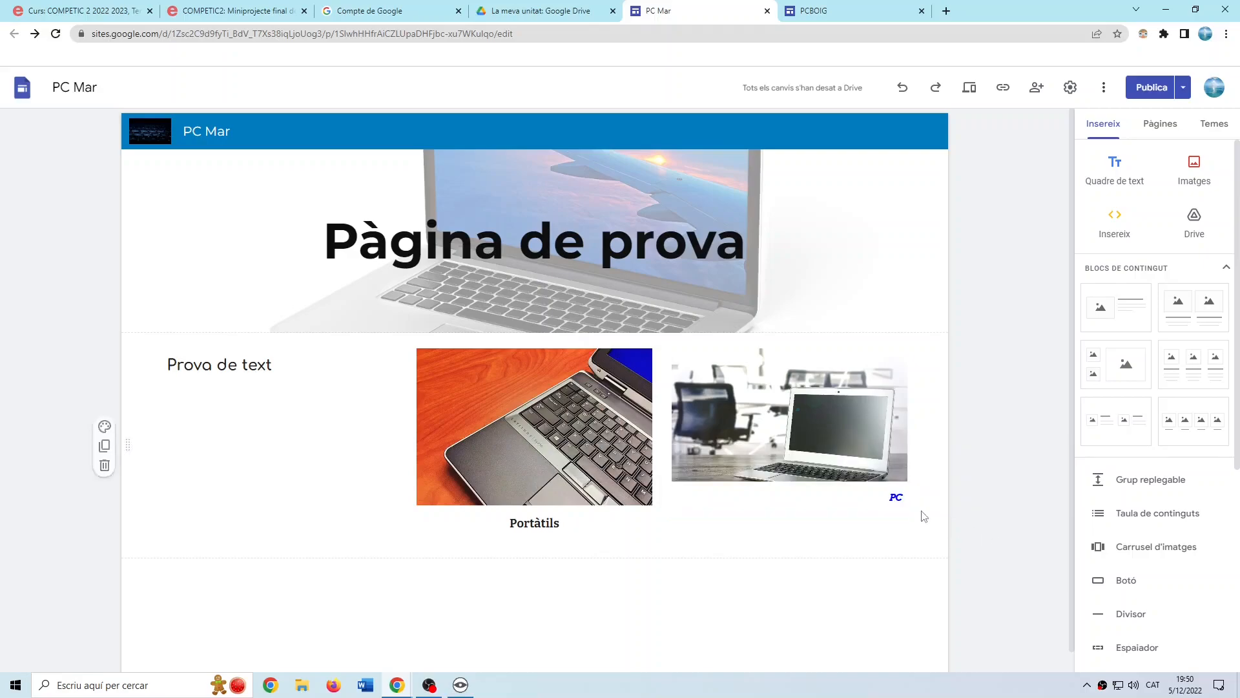
# Centre the "PC" caption below the office laptop picture.
pyautogui.click(898, 500)
pyautogui.doubleClick(897, 500)
pyautogui.click(942, 461)
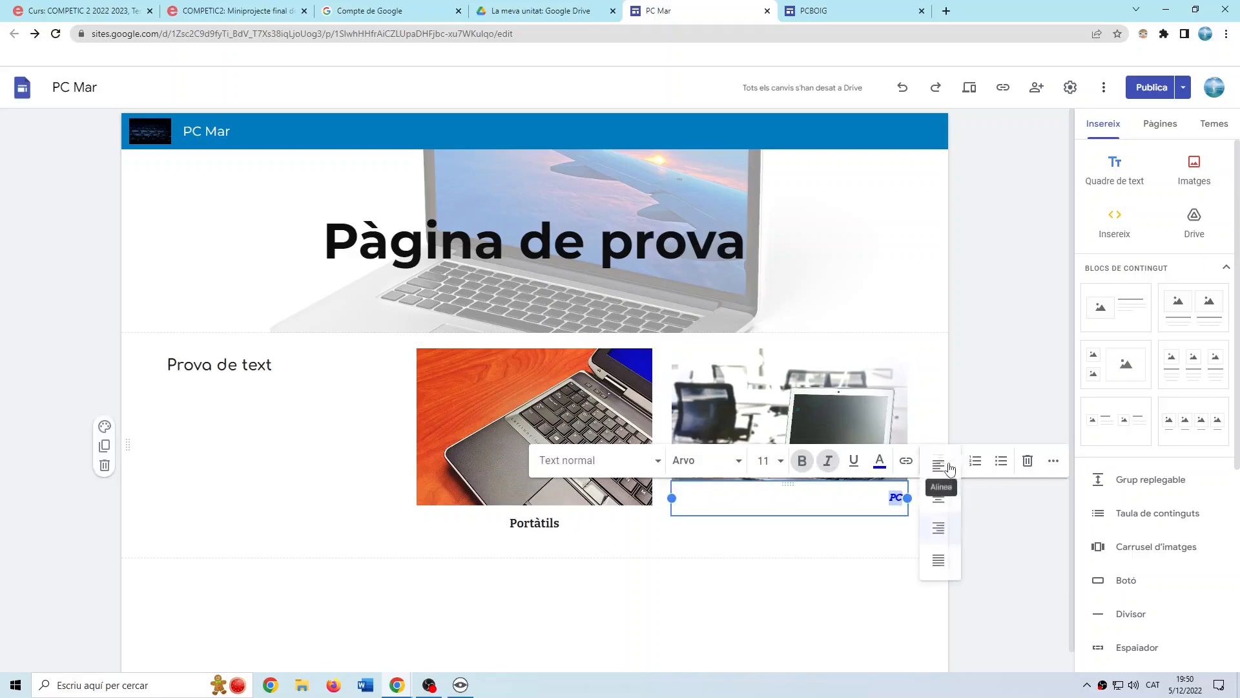
pyautogui.click(940, 503)
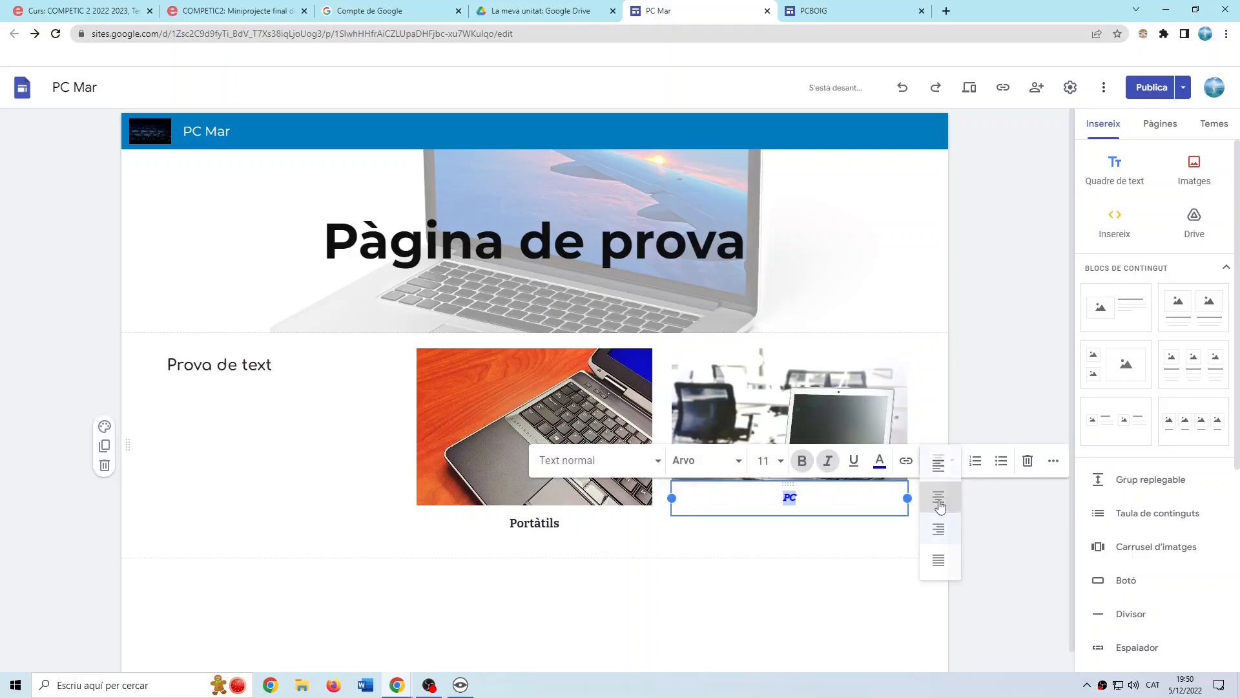
pyautogui.click(799, 544)
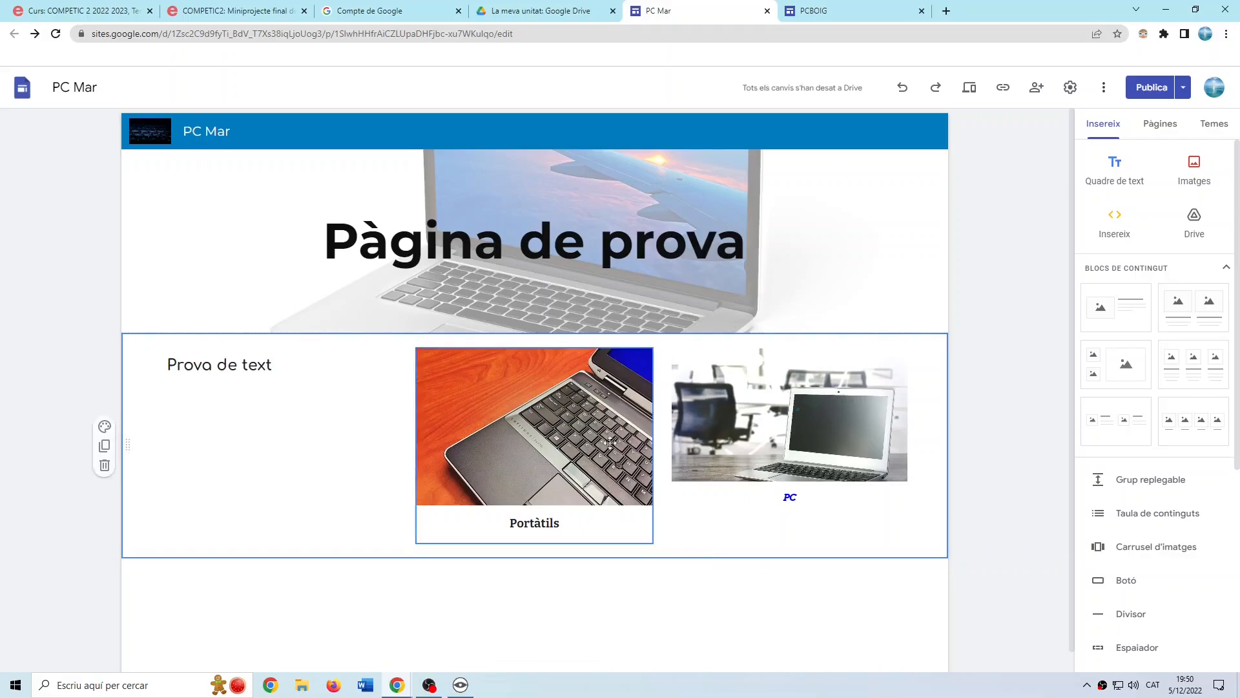
# Detach the "PC" caption from the office laptop picture and place it in its own section below the images.
pyautogui.click(761, 398)
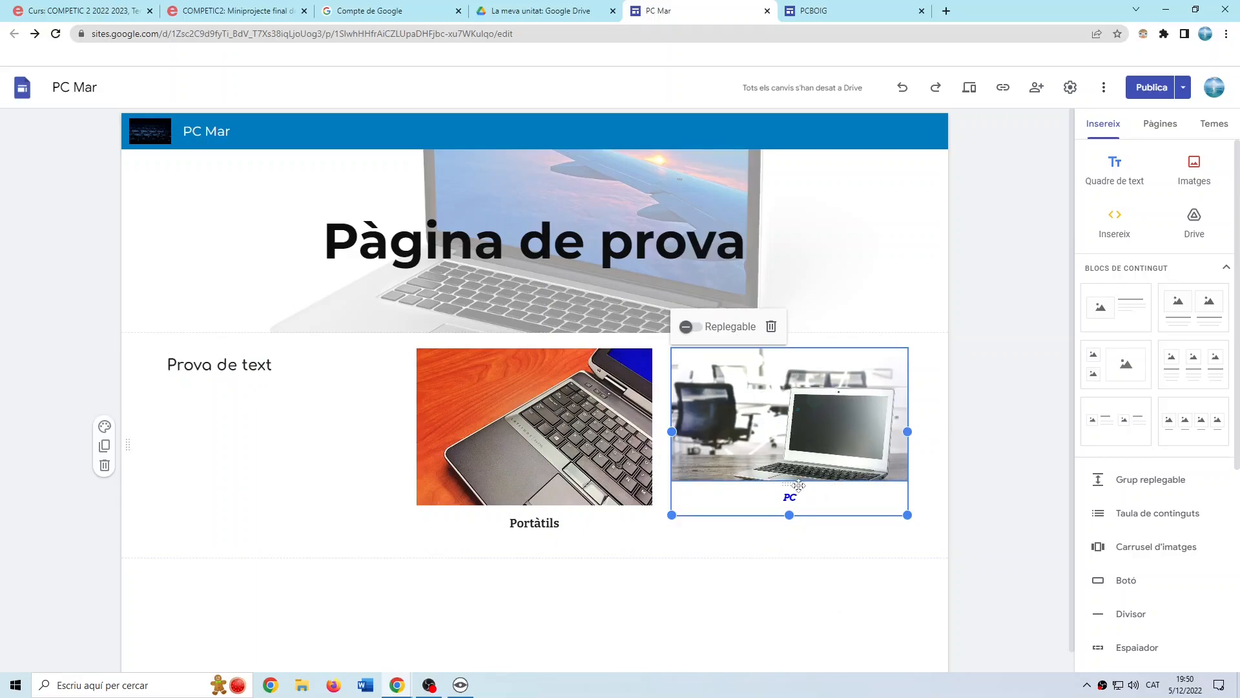
pyautogui.click(823, 479)
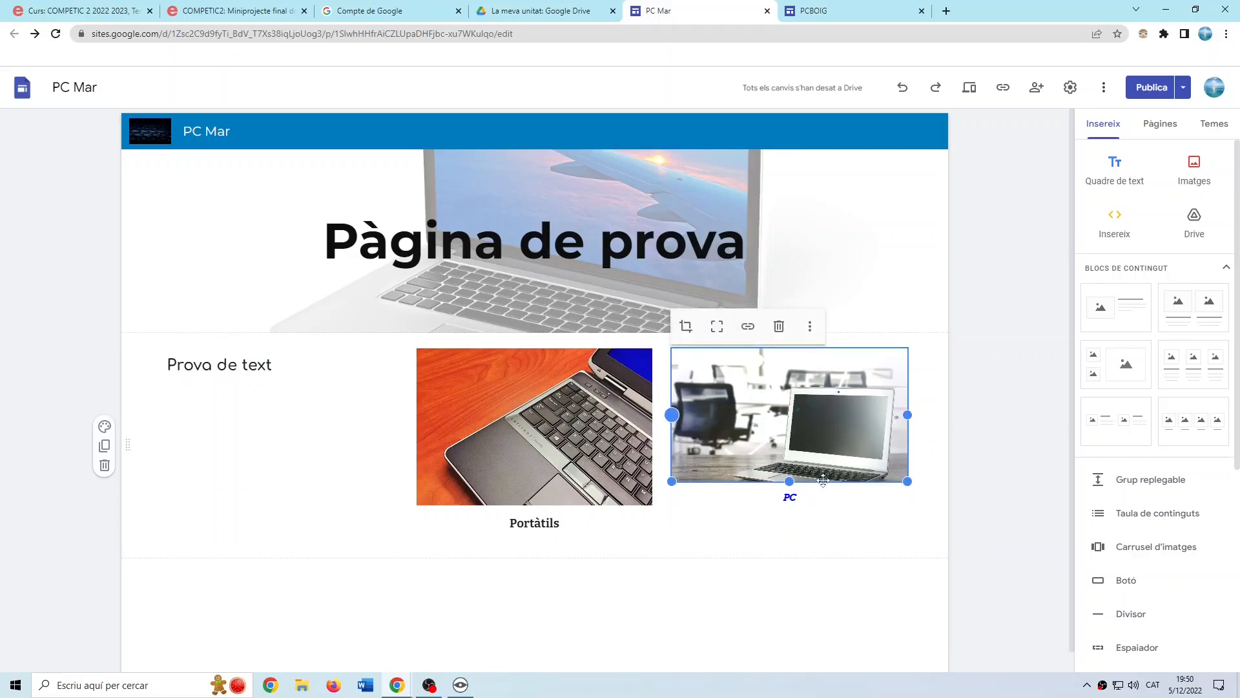
pyautogui.click(809, 328)
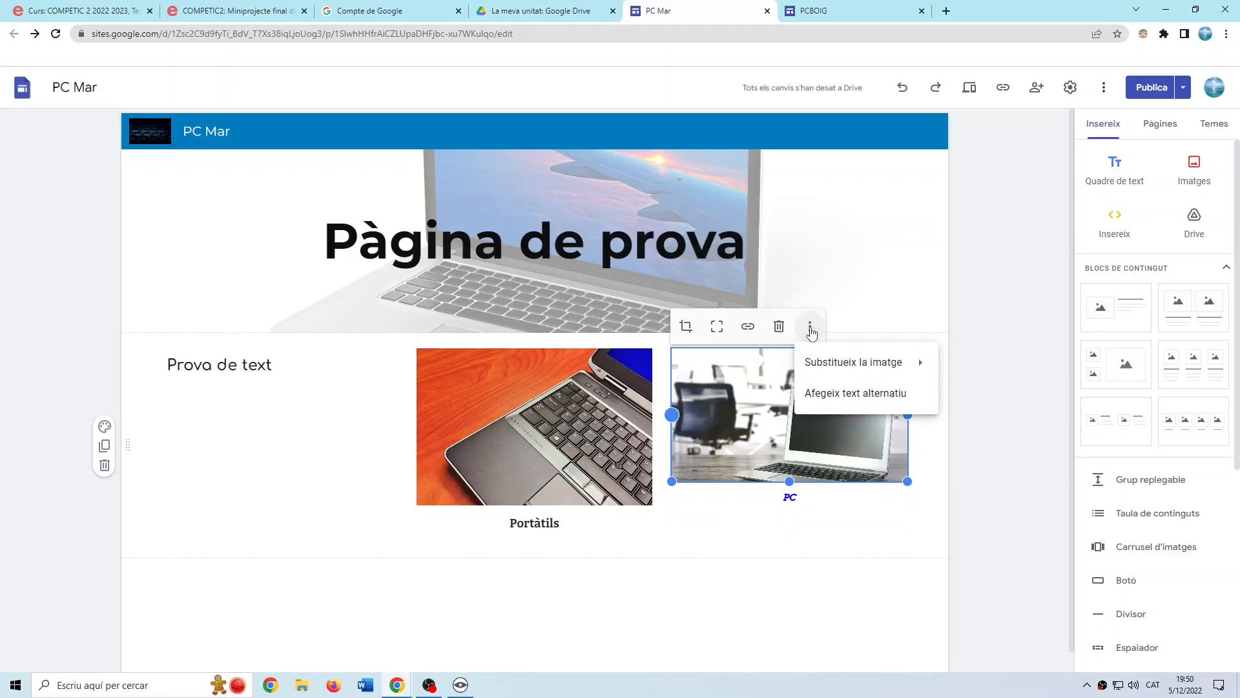
pyautogui.moveTo(819, 362)
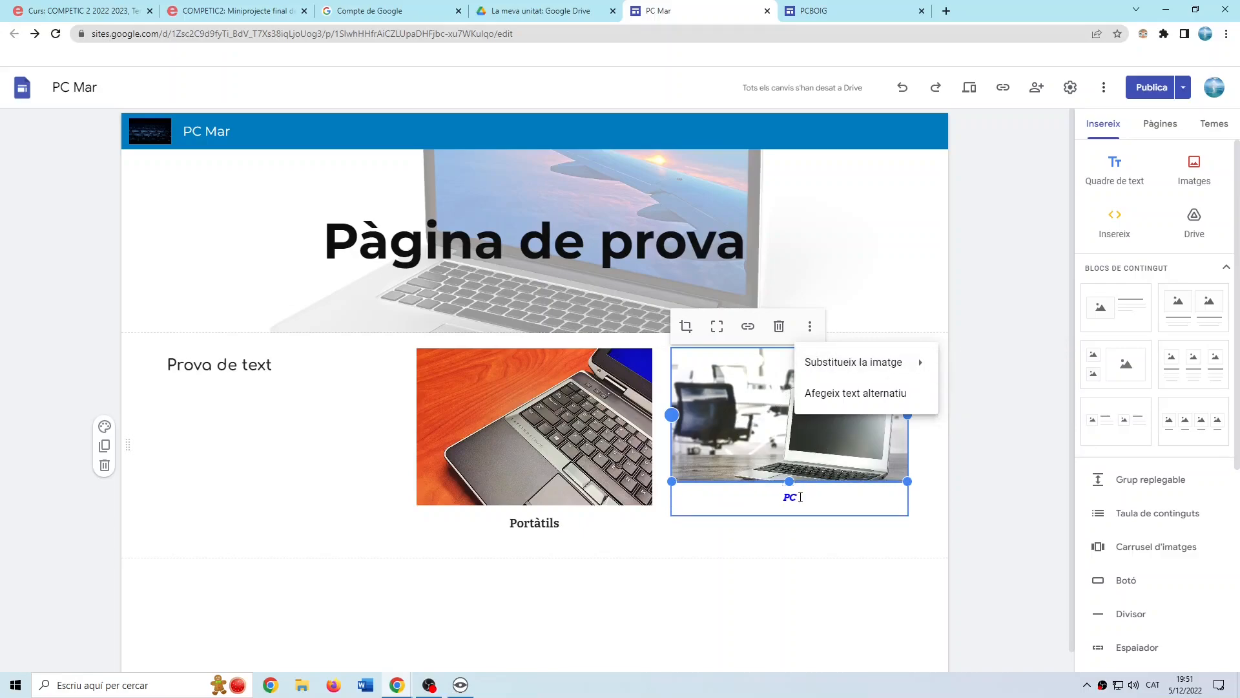
pyautogui.click(800, 497)
pyautogui.moveTo(784, 482); pyautogui.dragTo(768, 613)
pyautogui.scroll(-1, 795, 491)
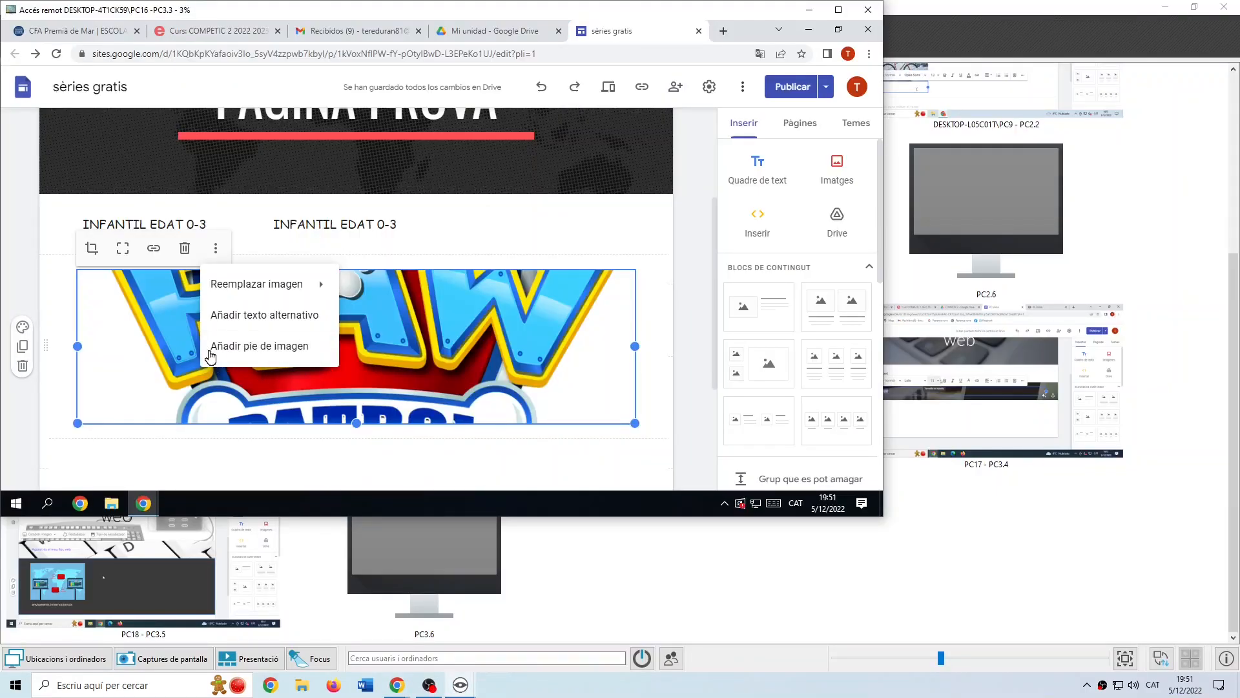
# In the remote computer's "sèries gratis" site, narrow the Paw Patrol picture from its left side and add an image caption.
pyautogui.click(215, 248)
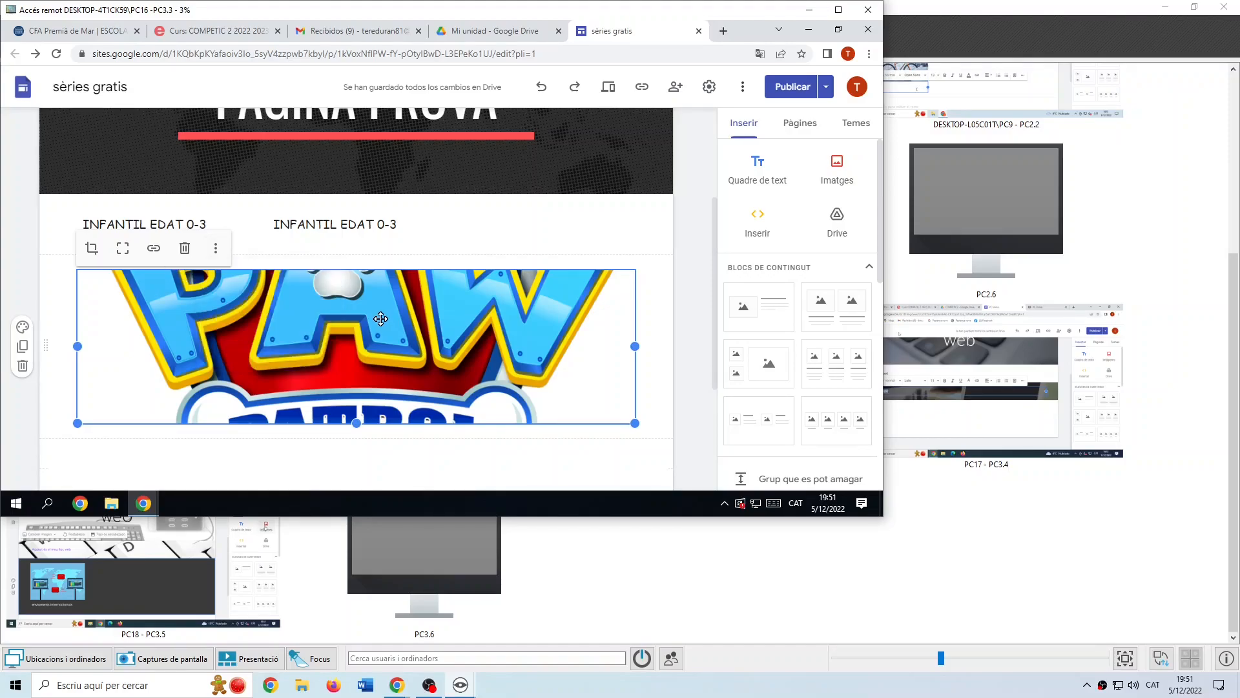
pyautogui.moveTo(78, 346); pyautogui.dragTo(184, 352)
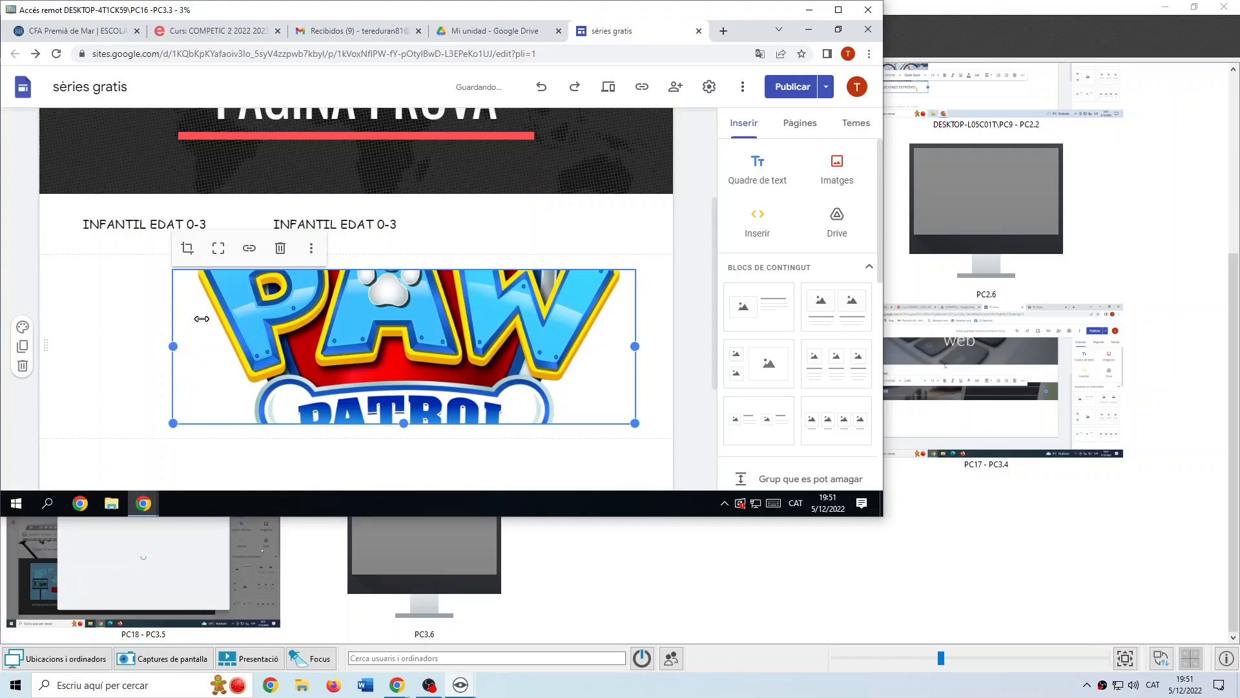
pyautogui.click(311, 251)
pyautogui.click(367, 348)
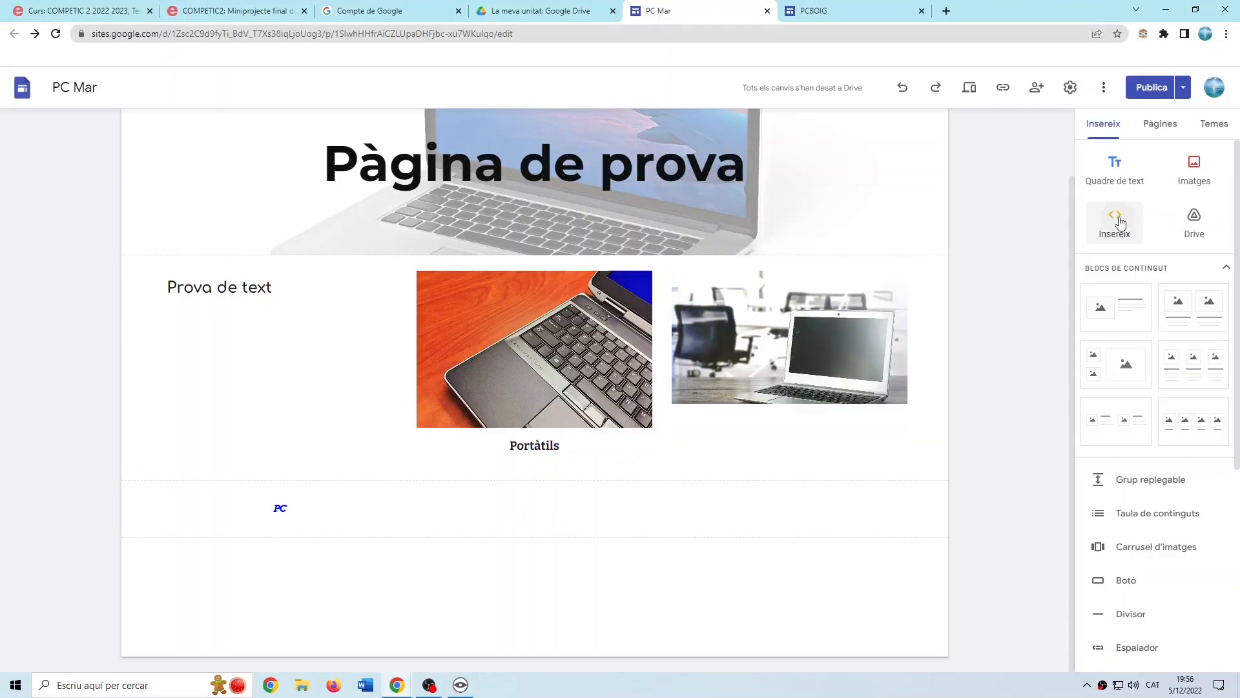
# Start embedding web content in the PC Mar page using HTML code.
pyautogui.click(1117, 218)
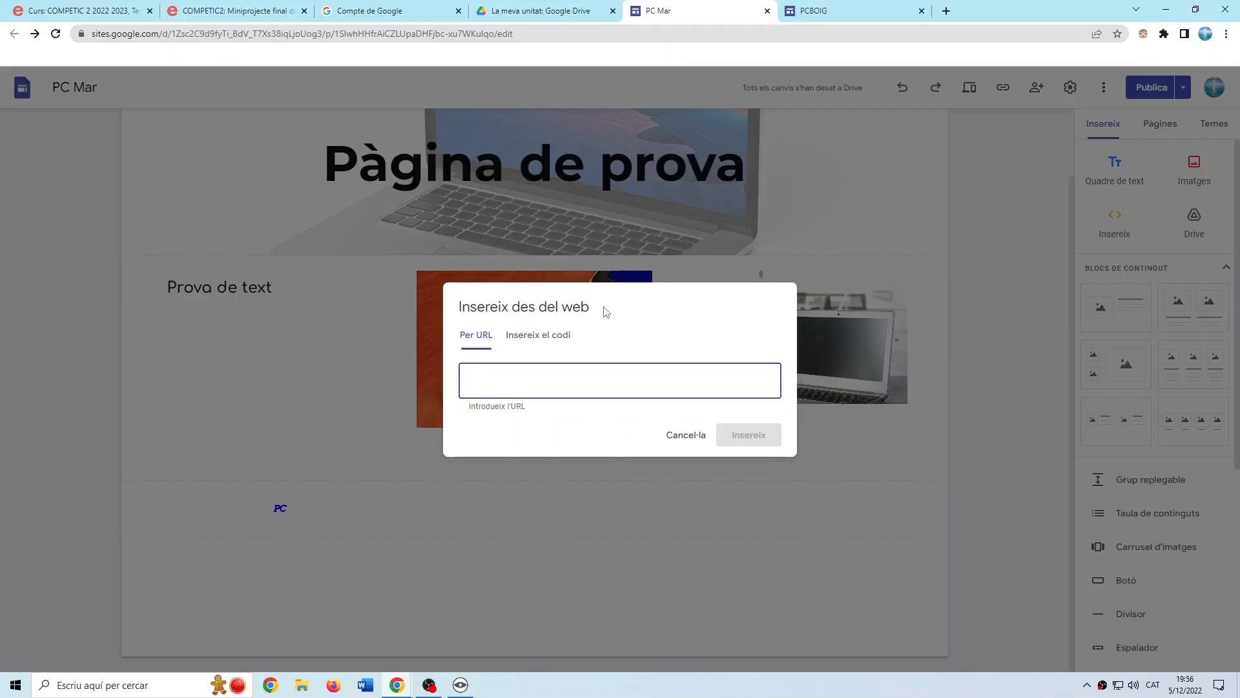
pyautogui.click(554, 334)
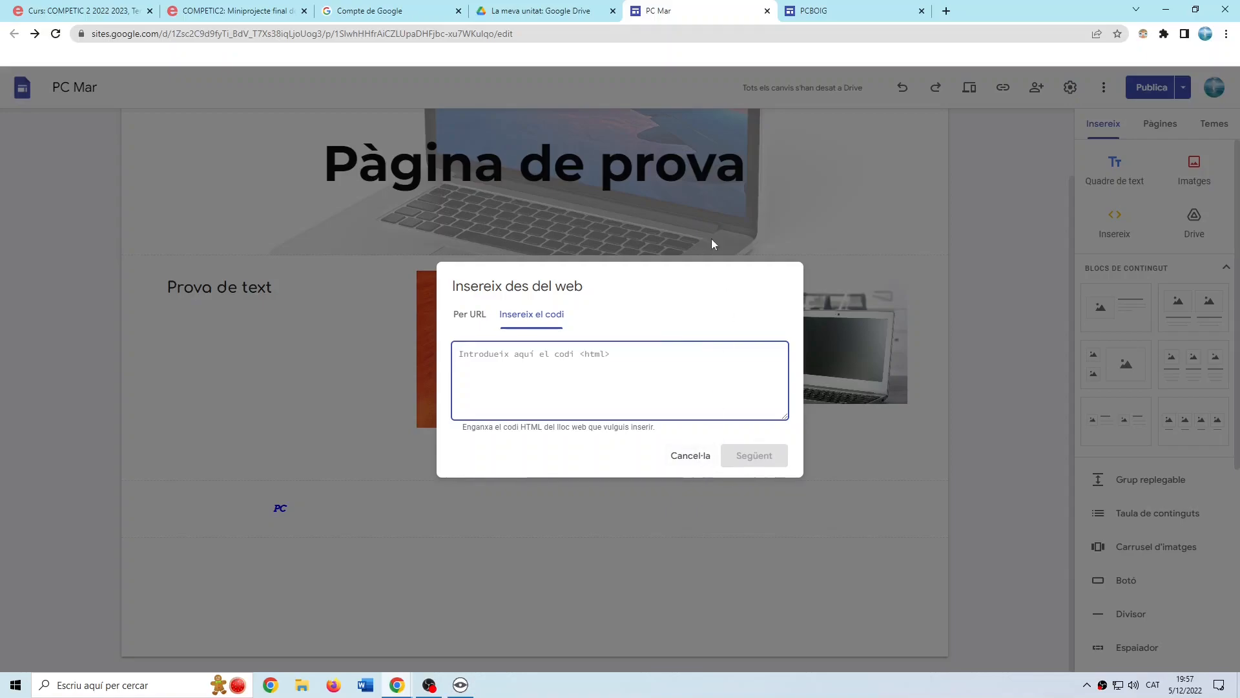
# Switch to Google Drive and open "Mapa de la ruta del Císter" from the "Mapa Google Maps personalitzat" folder inside "COMPETIC 2 CFA PREMIA 2022 2023".
pyautogui.click(549, 11)
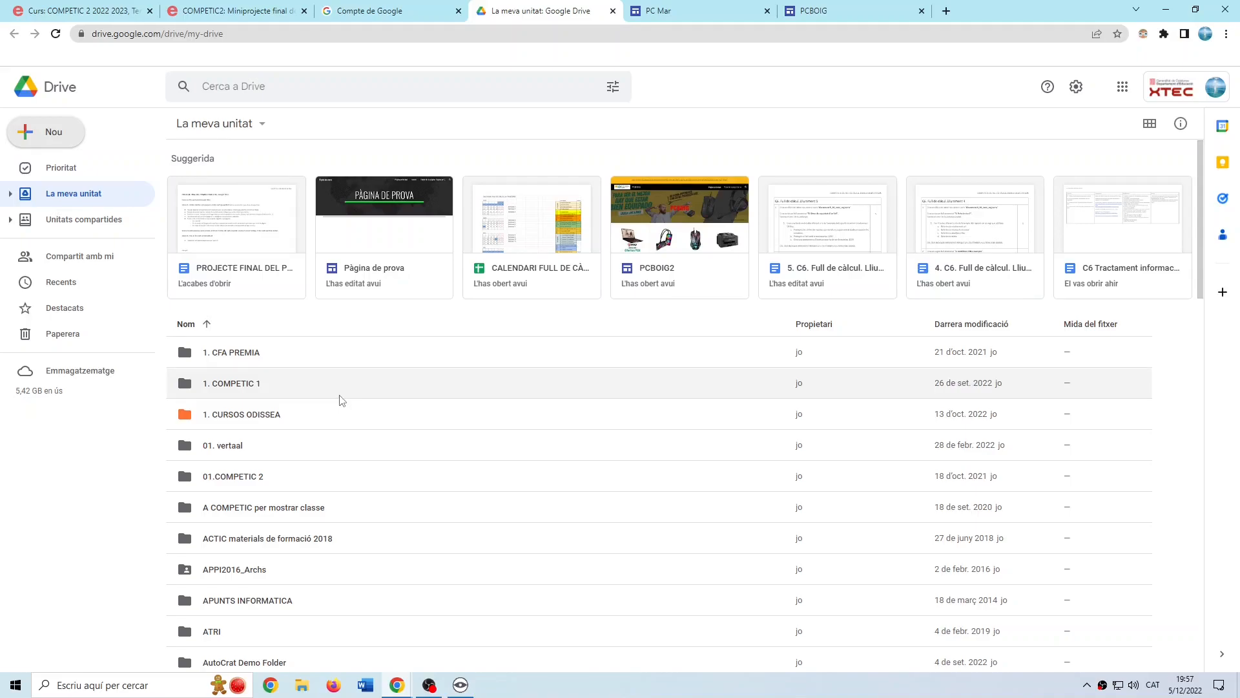
pyautogui.doubleClick(248, 355)
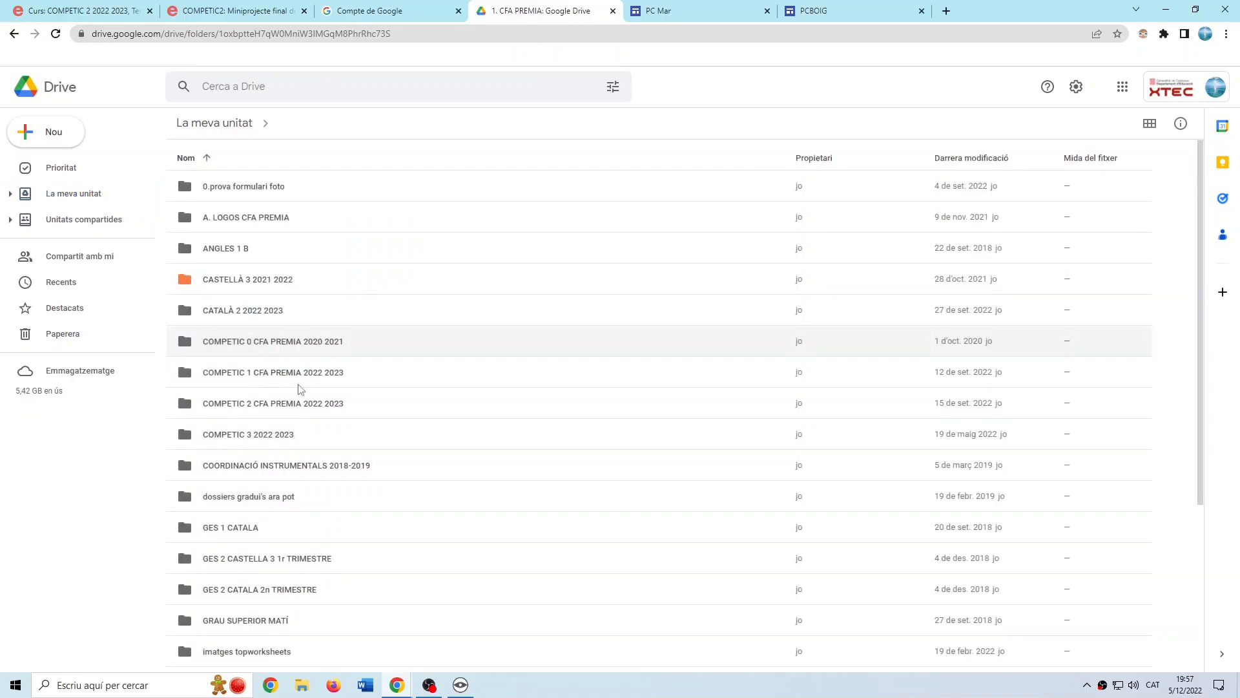
pyautogui.doubleClick(275, 402)
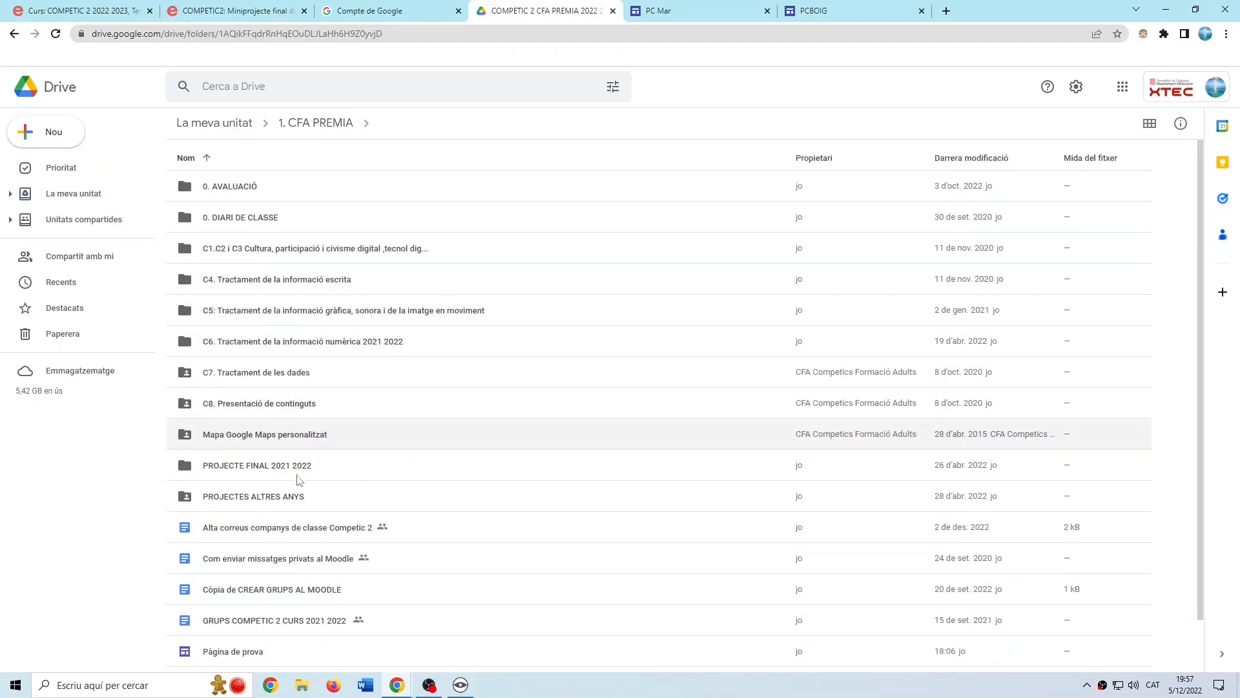
pyautogui.doubleClick(249, 434)
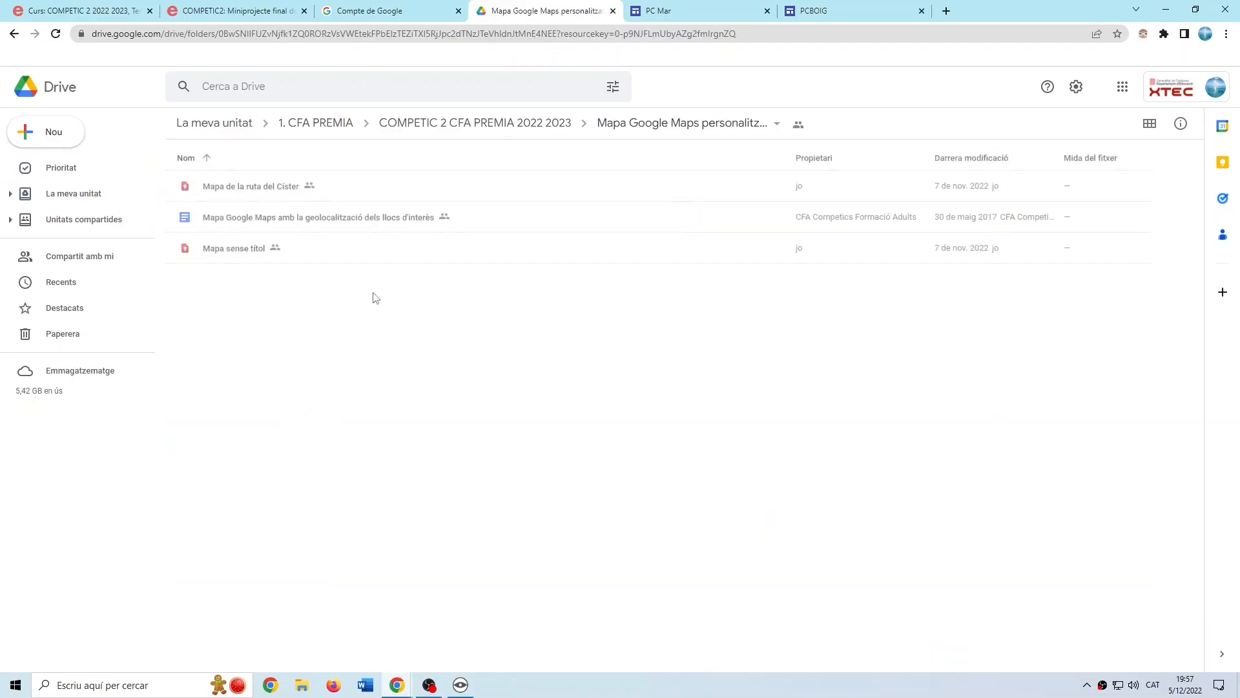
pyautogui.doubleClick(249, 186)
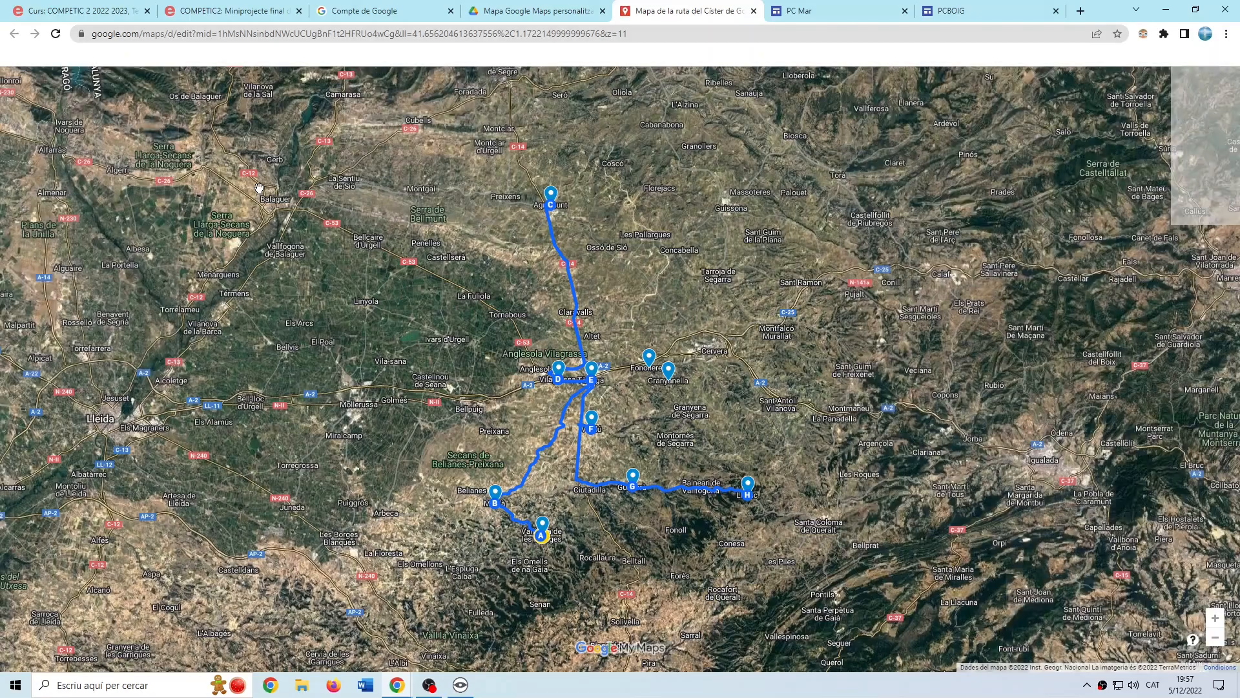
# Display the HTML embed code of the Císter route map and examine its width and height values.
pyautogui.click(202, 102)
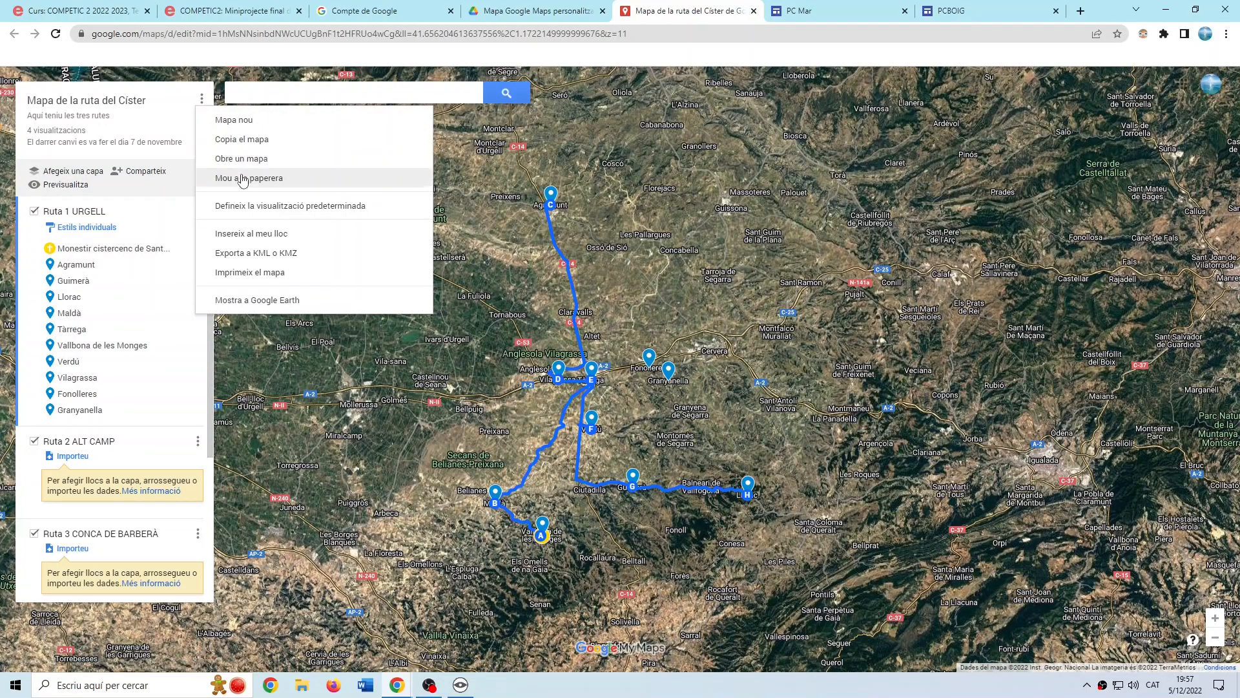
pyautogui.click(256, 234)
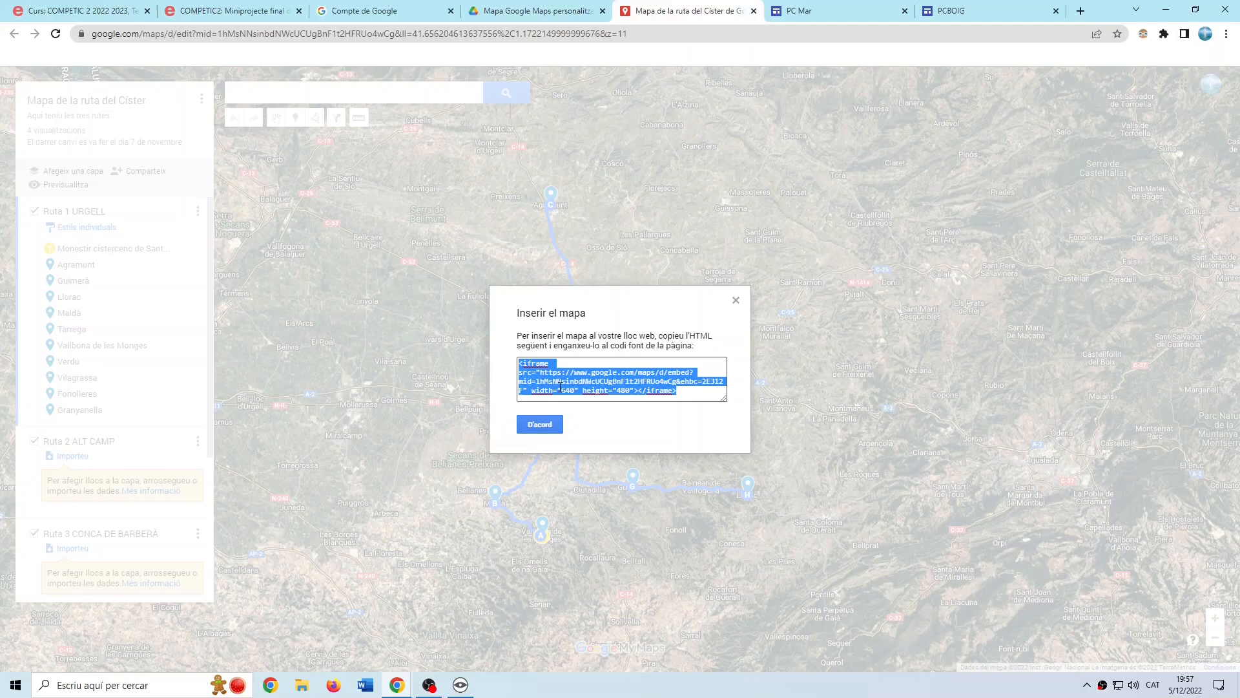
pyautogui.click(460, 685)
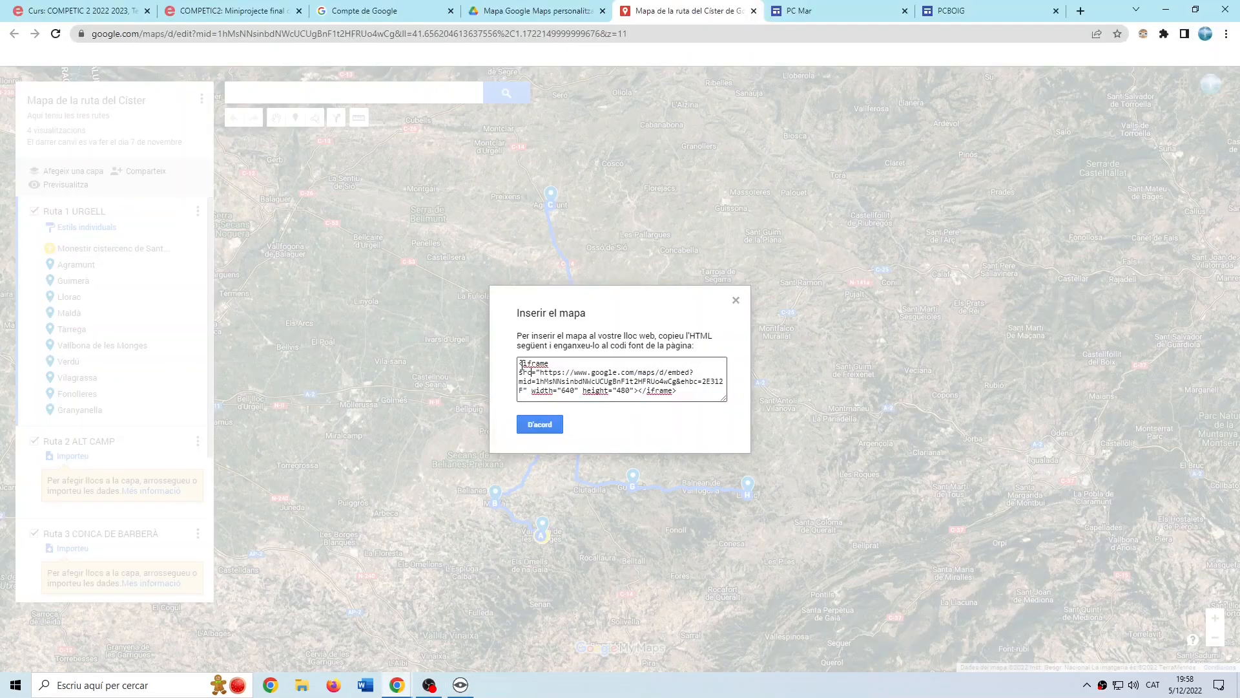
pyautogui.moveTo(519, 362); pyautogui.dragTo(678, 392)
pyautogui.click(673, 381)
pyautogui.moveTo(534, 391); pyautogui.dragTo(630, 391)
pyautogui.moveTo(563, 391); pyautogui.dragTo(568, 391)
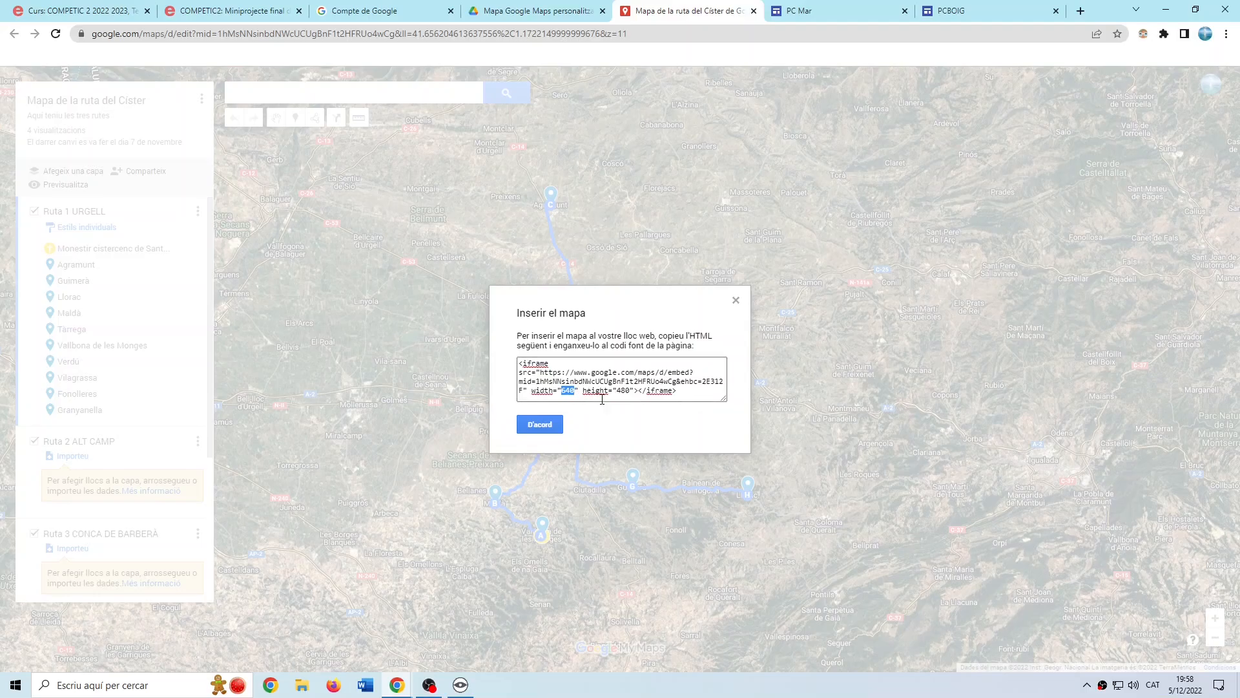
# Copy the map's complete iframe embed code and close the embed dialog.
pyautogui.moveTo(520, 363); pyautogui.dragTo(676, 391)
pyautogui.hotkey('ctrl', 'c')
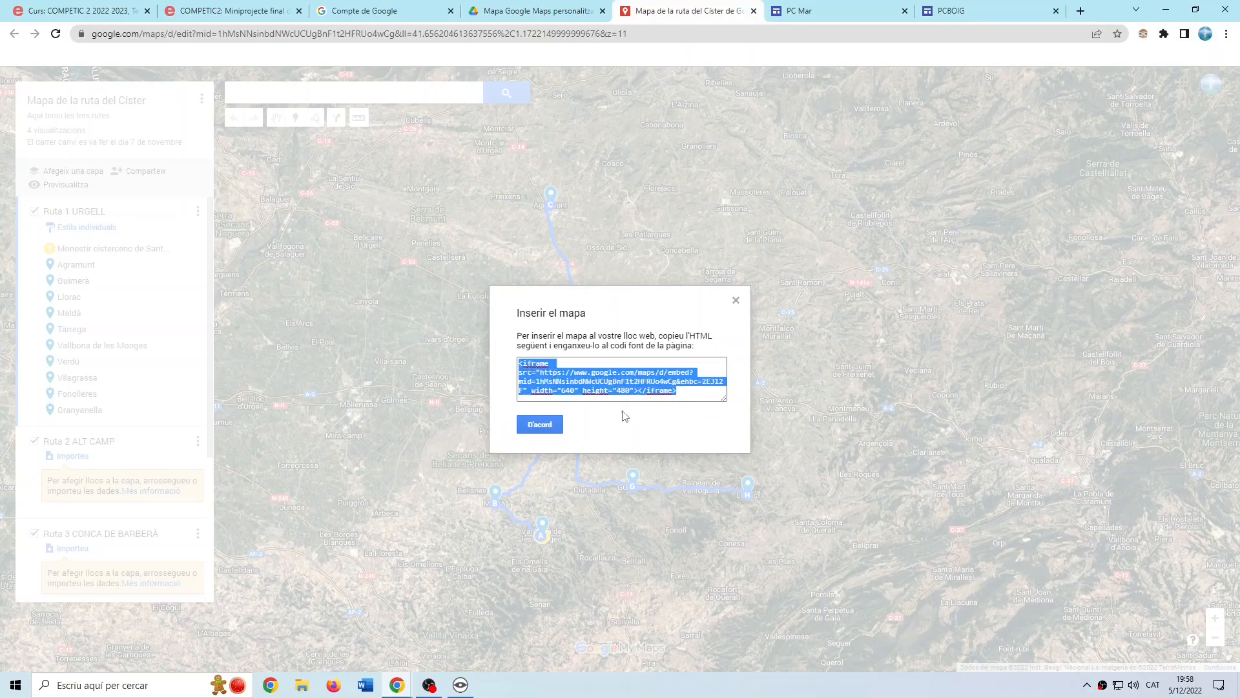
pyautogui.rightClick(545, 386)
pyautogui.click(575, 432)
pyautogui.click(536, 424)
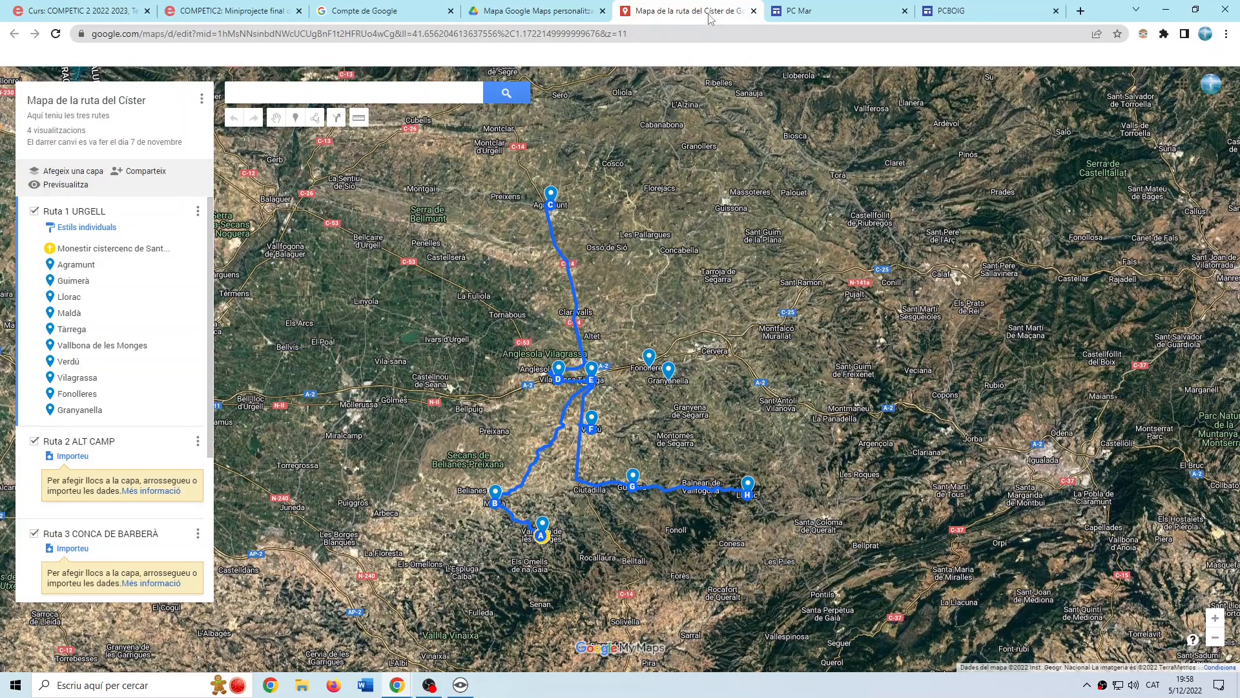
# Return to the PC Mar site and insert the copied Císter route map iframe code into the page.
pyautogui.click(801, 11)
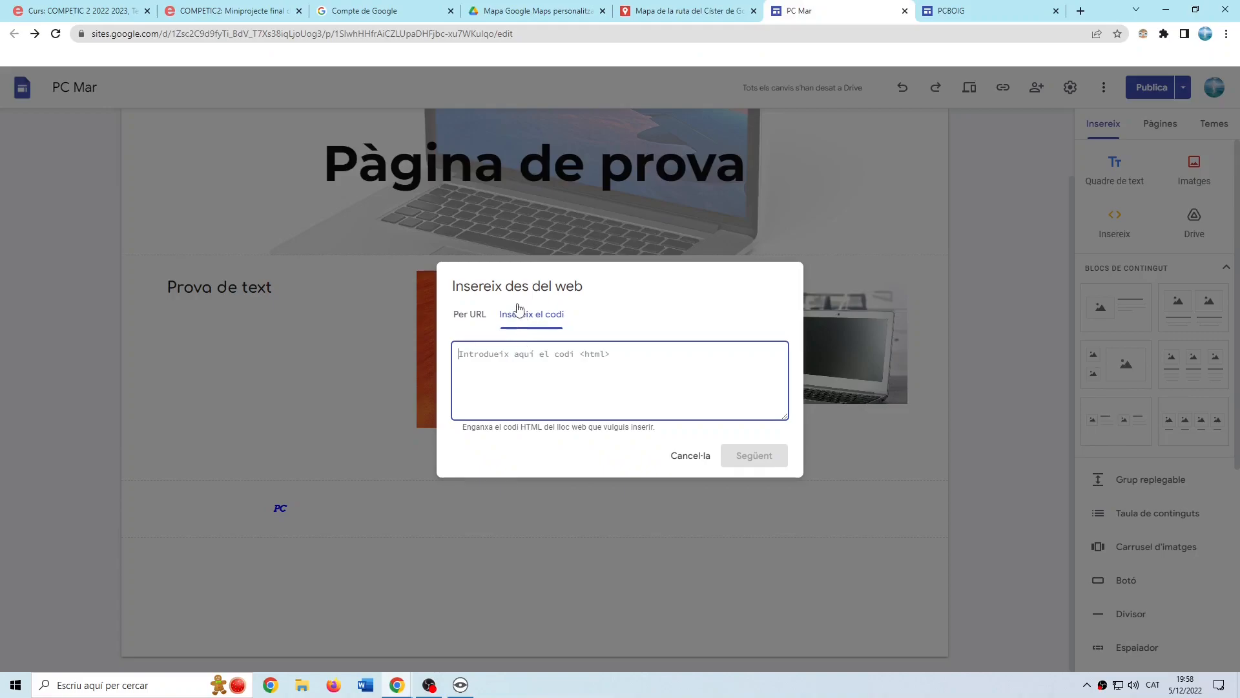
pyautogui.rightClick(470, 359)
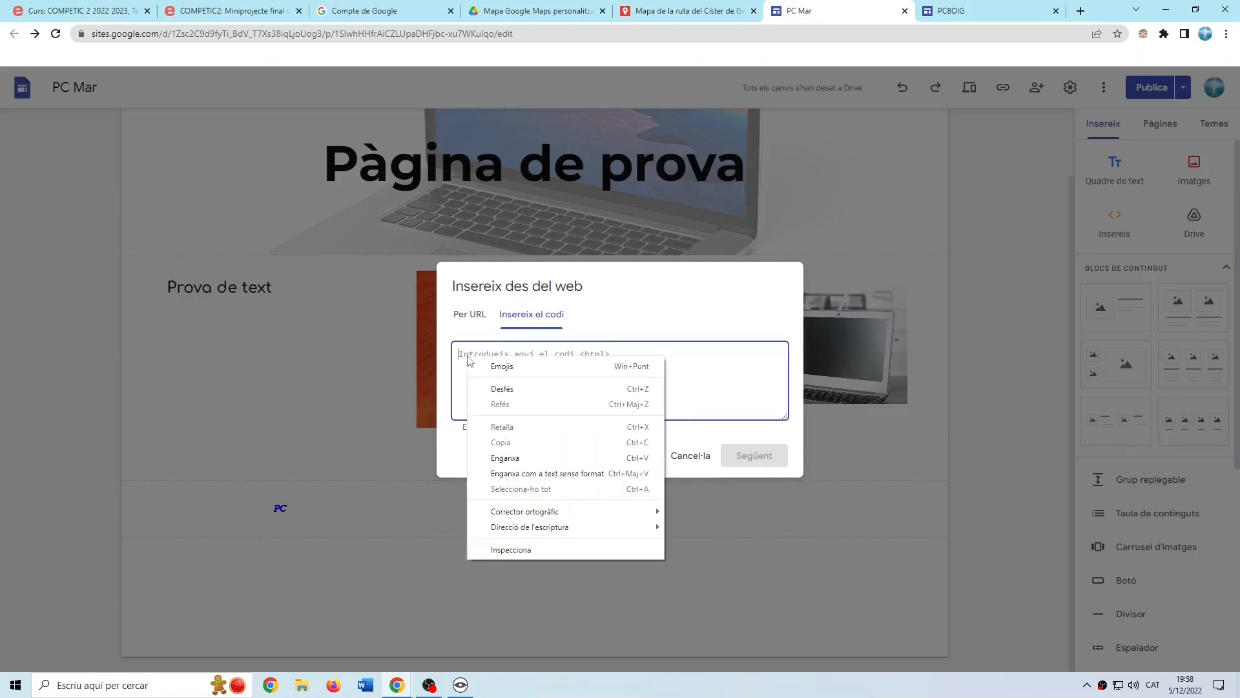
pyautogui.click(507, 458)
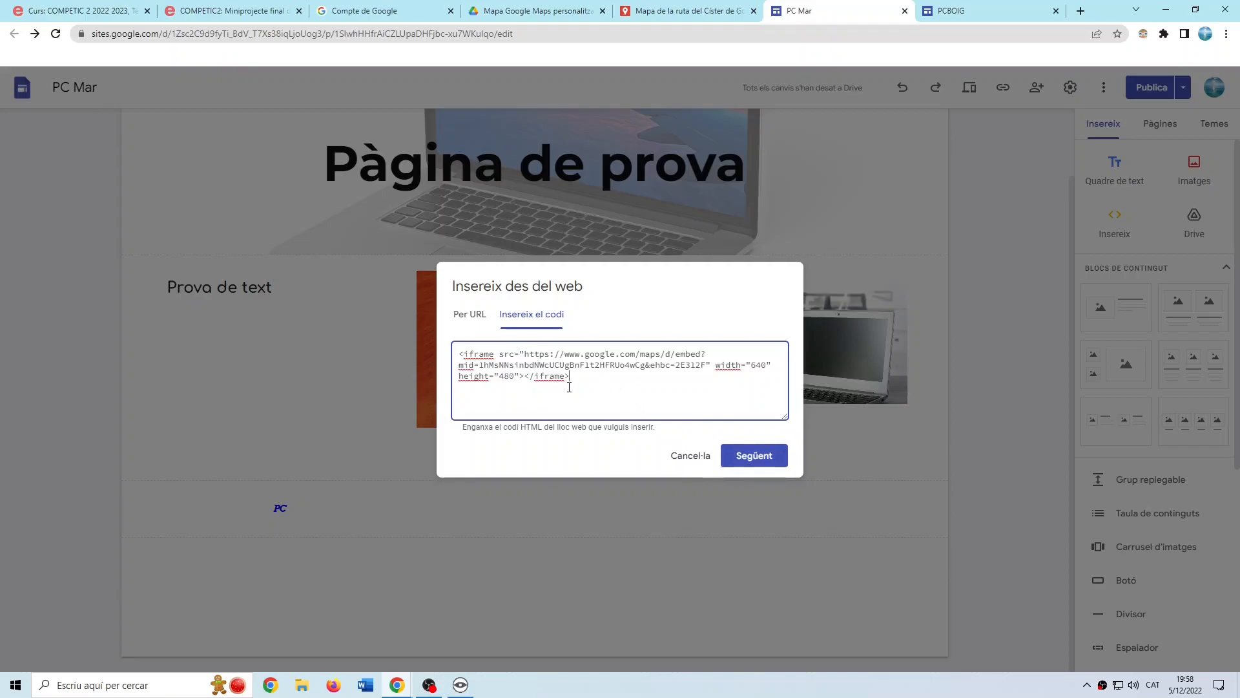
pyautogui.click(756, 457)
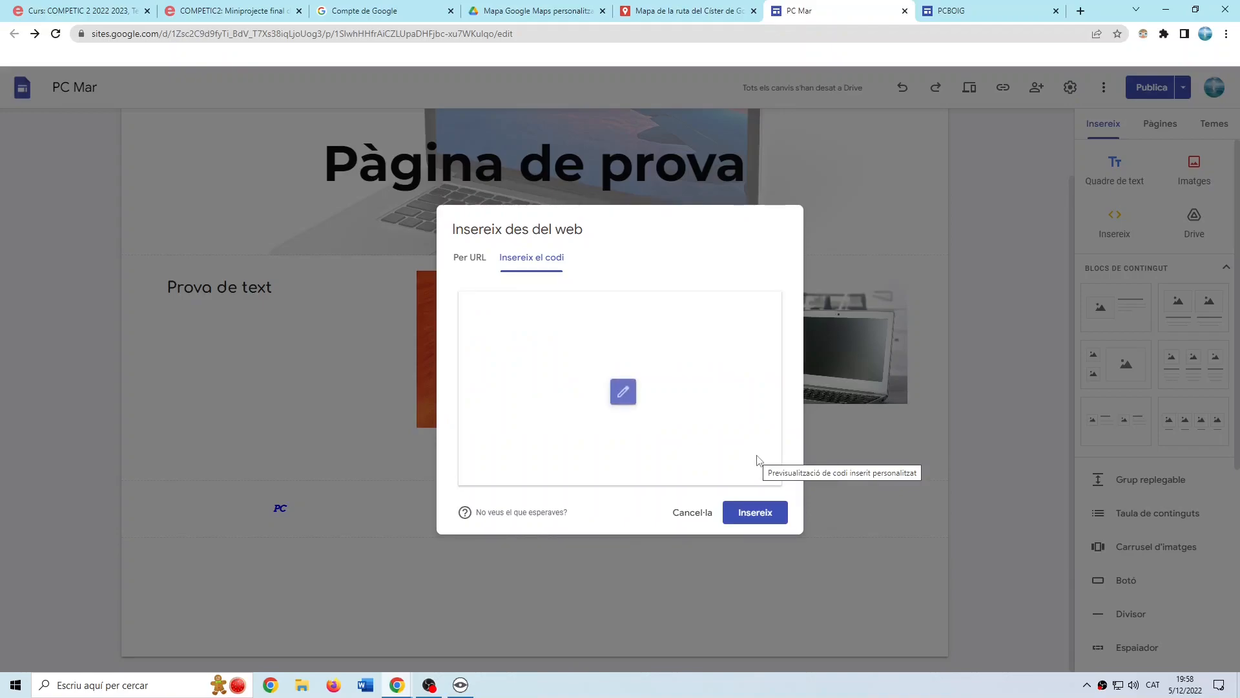
pyautogui.click(755, 512)
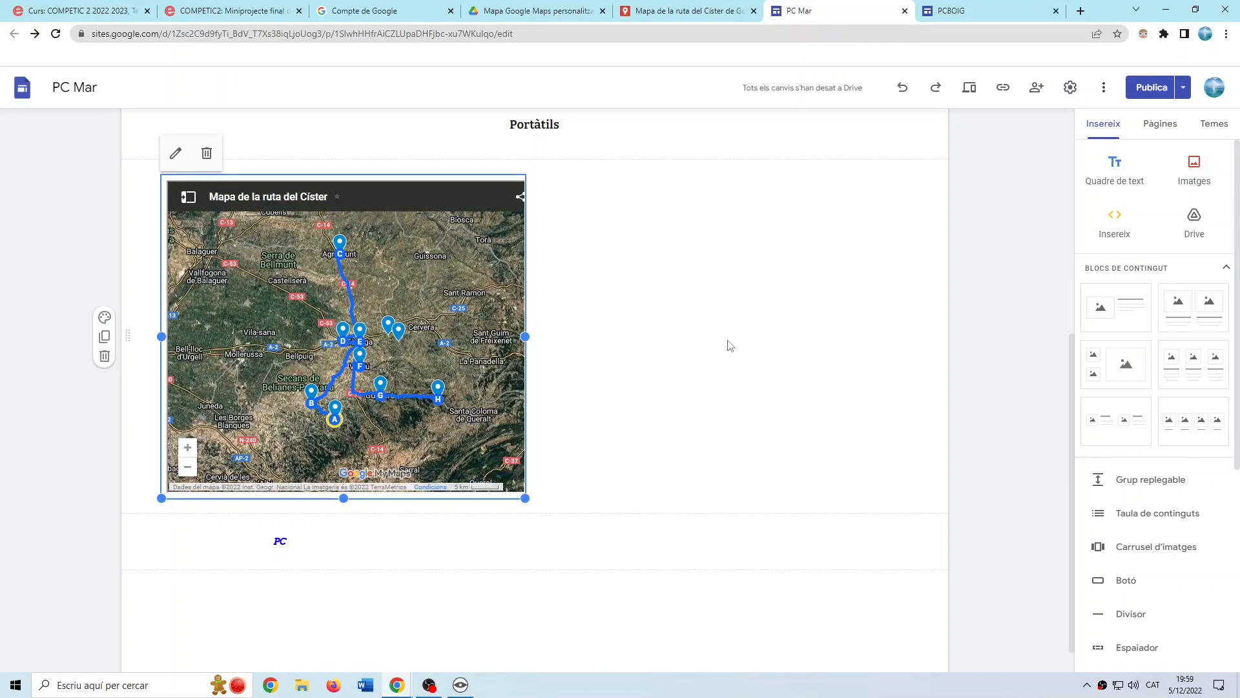
pyautogui.scroll(3, 730, 346)
pyautogui.scroll(-3, 731, 350)
pyautogui.click(694, 283)
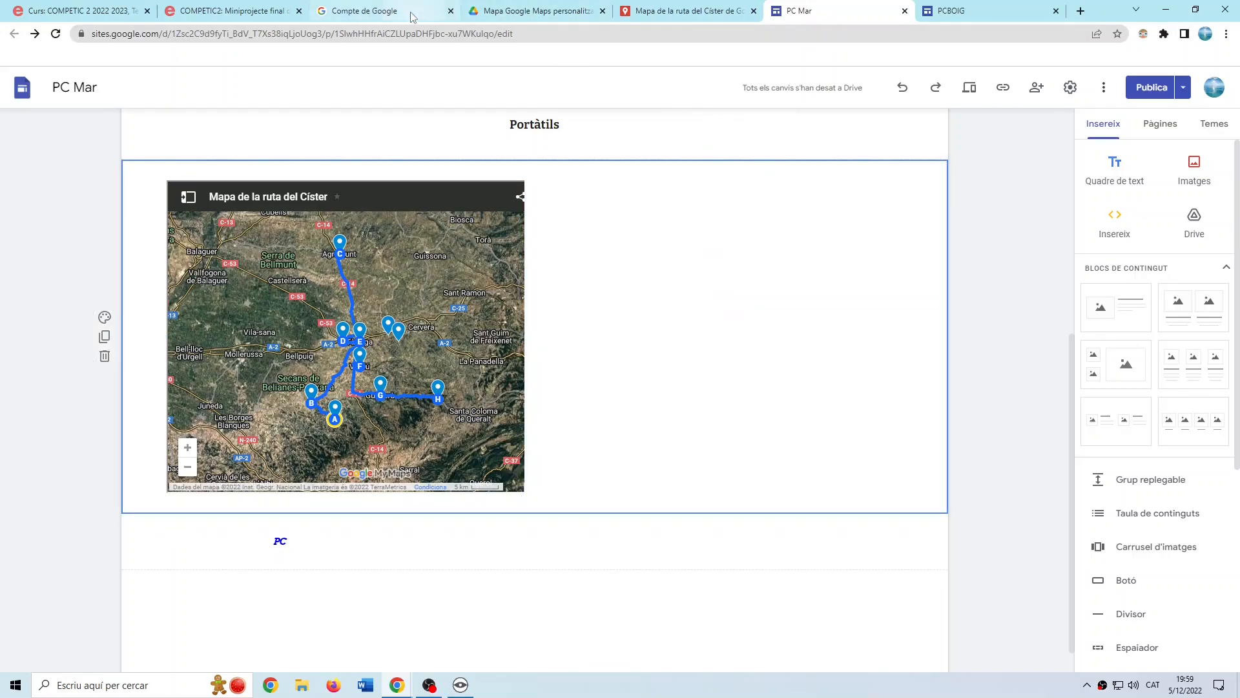
# Switch to Google Drive and open "Formulari sense títol" from the "C1.C2 i C3 Cultura, participació i civisme digital" folder inside "COMPETIC 2 CFA PREMIA 2022 2023".
pyautogui.click(538, 14)
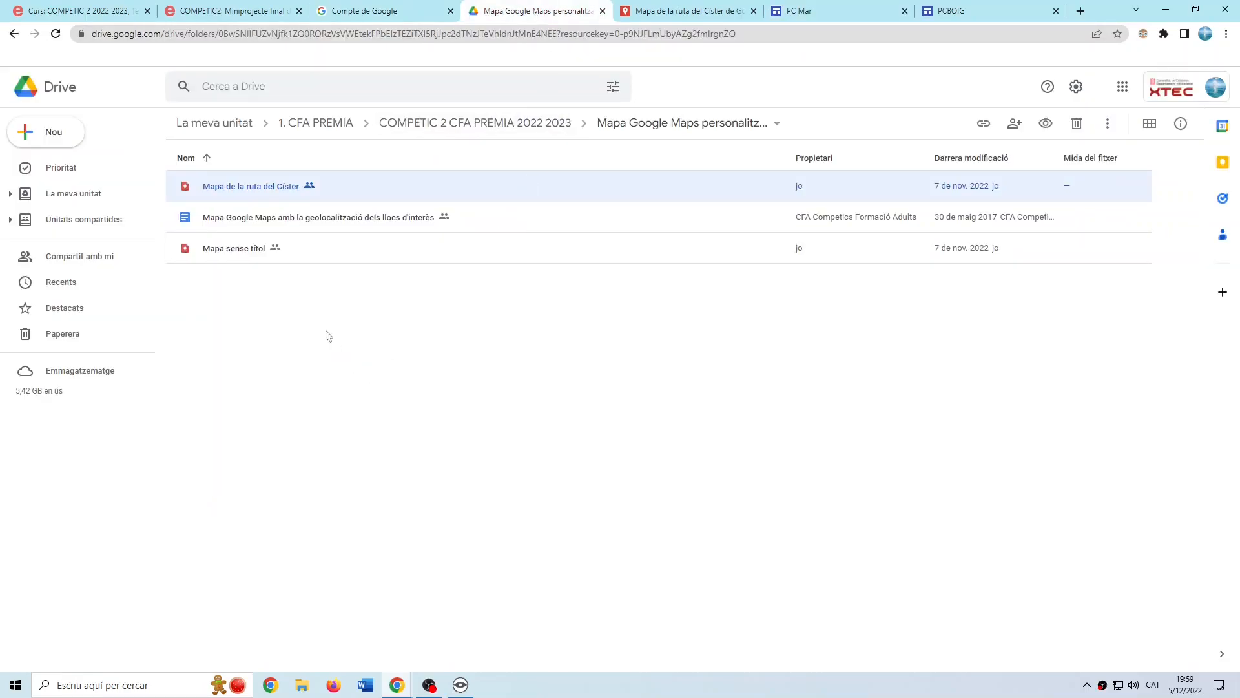
pyautogui.click(427, 124)
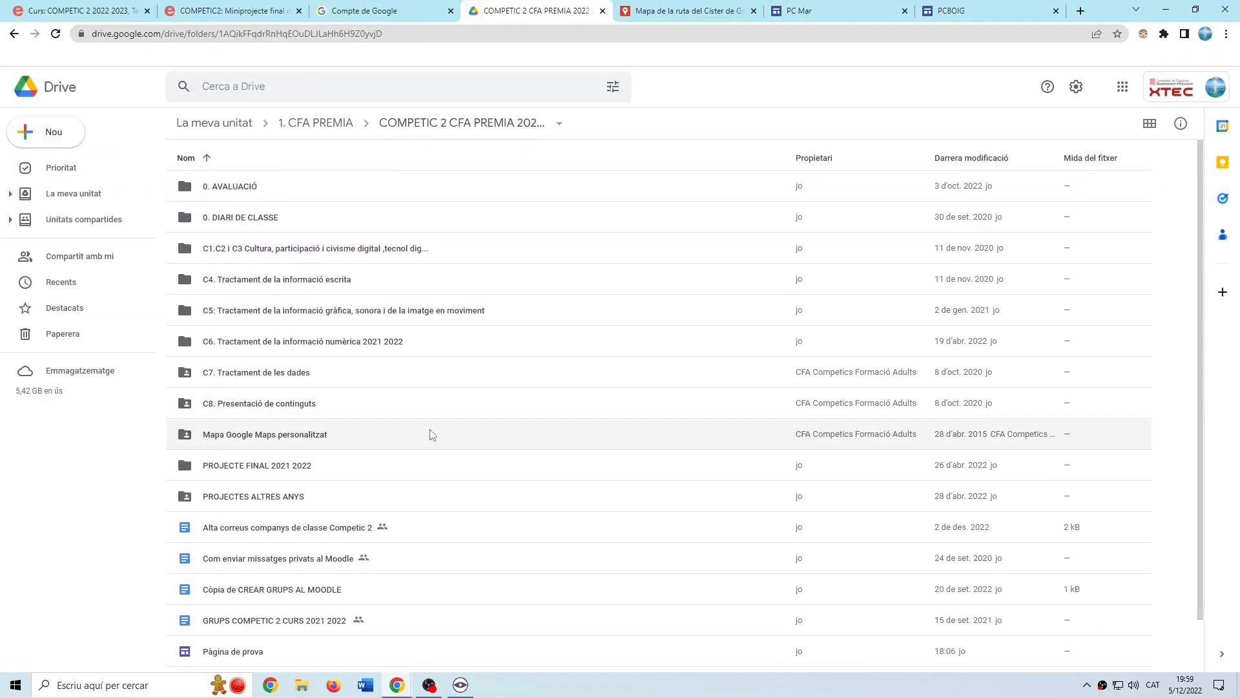
pyautogui.doubleClick(249, 248)
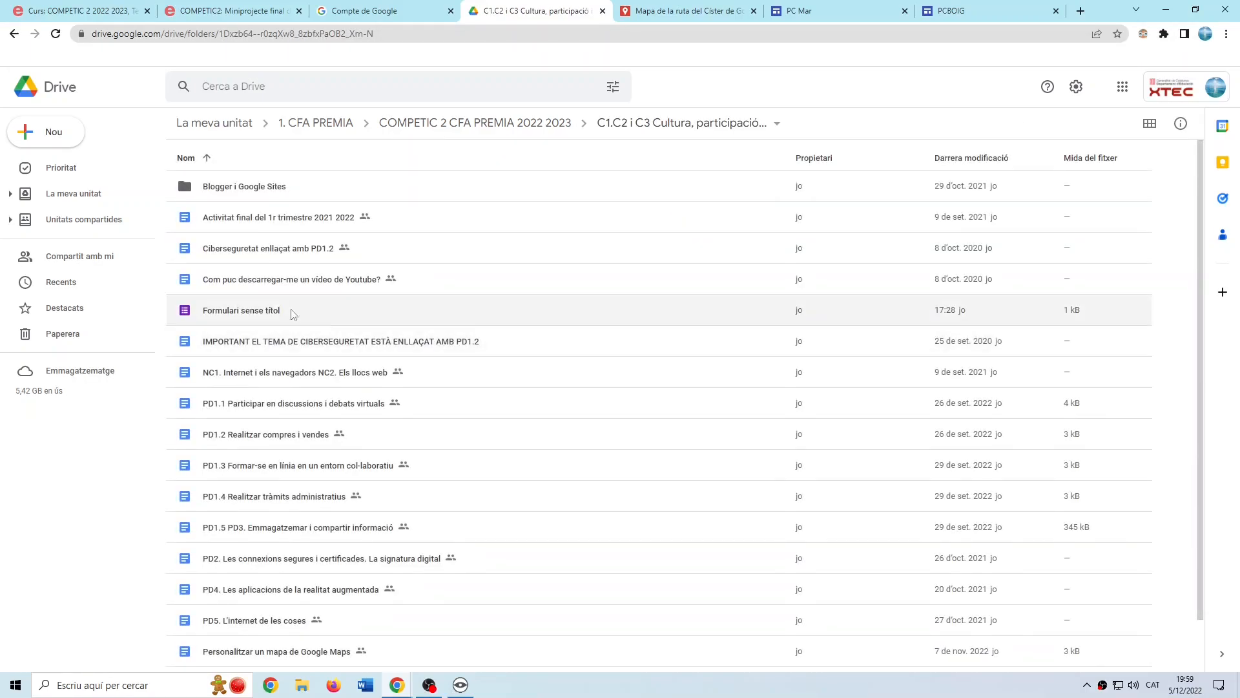
pyautogui.doubleClick(237, 312)
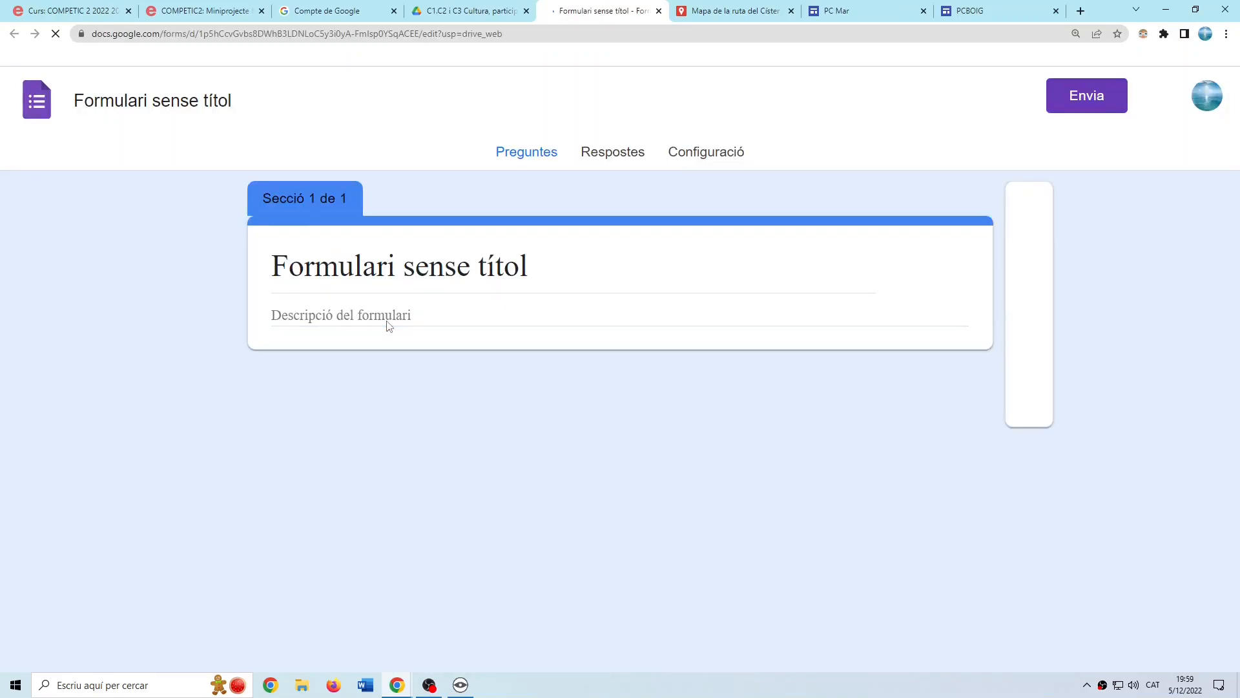
# Copy the HTML embed code of the form "Formulari sense títol" from its send options.
pyautogui.click(1088, 97)
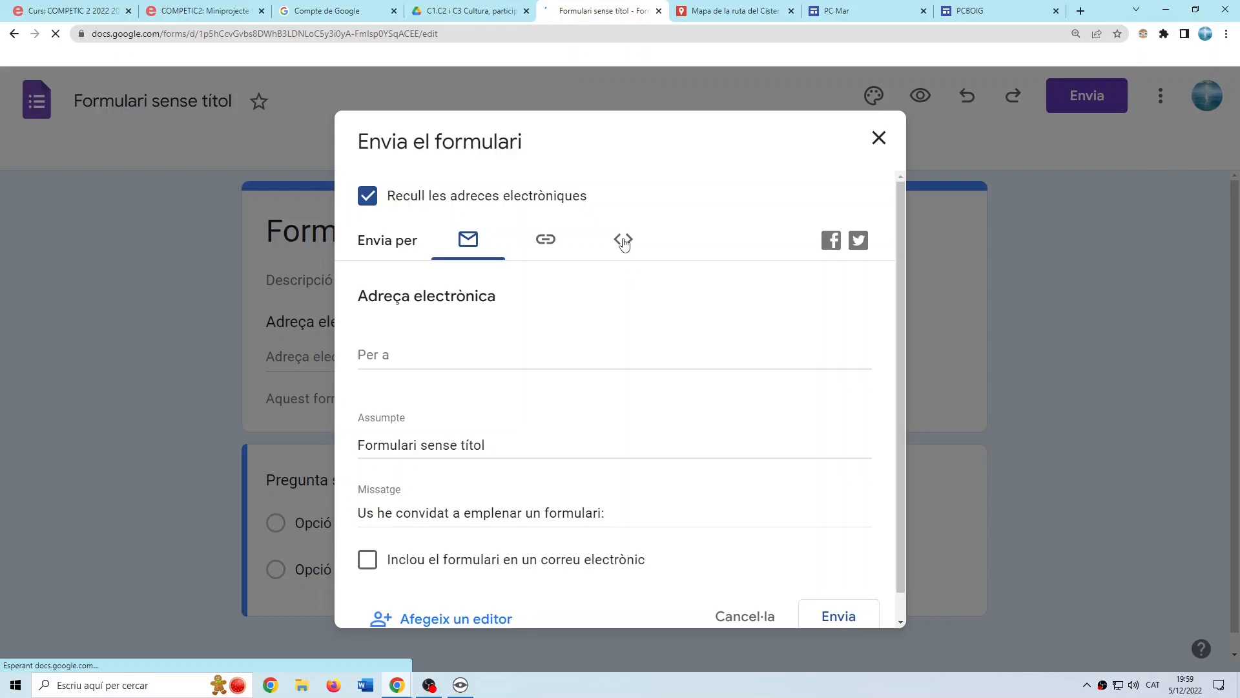
pyautogui.click(624, 241)
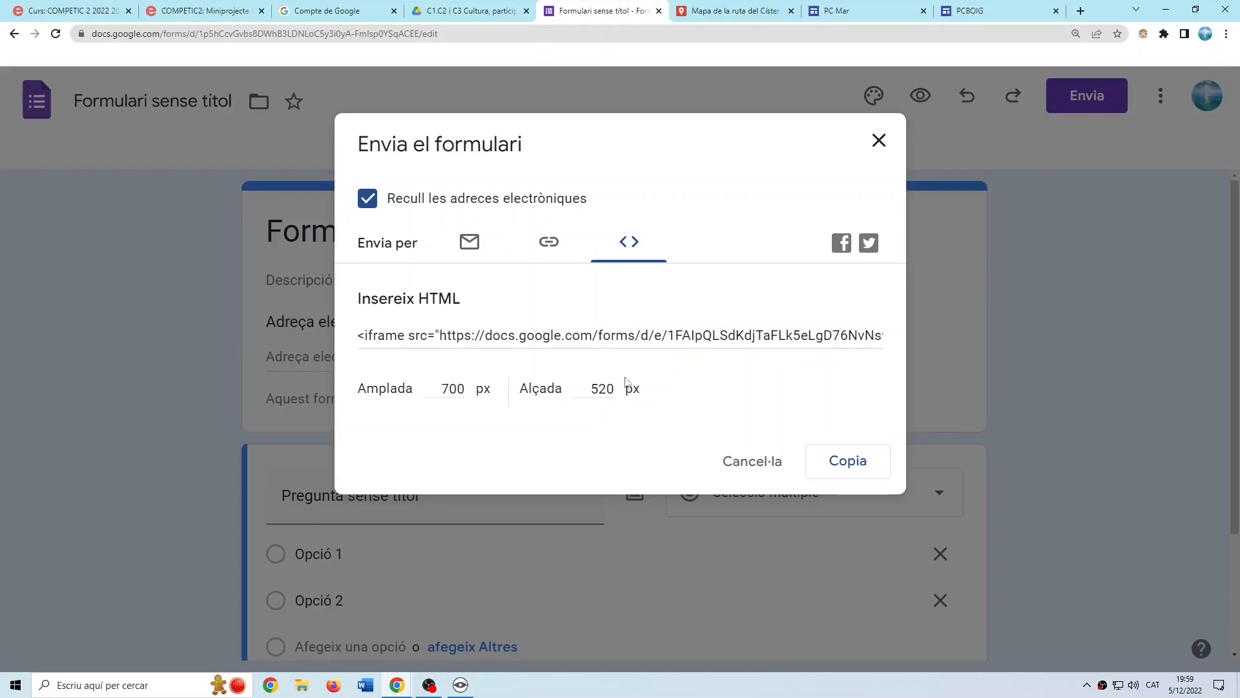
pyautogui.click(839, 463)
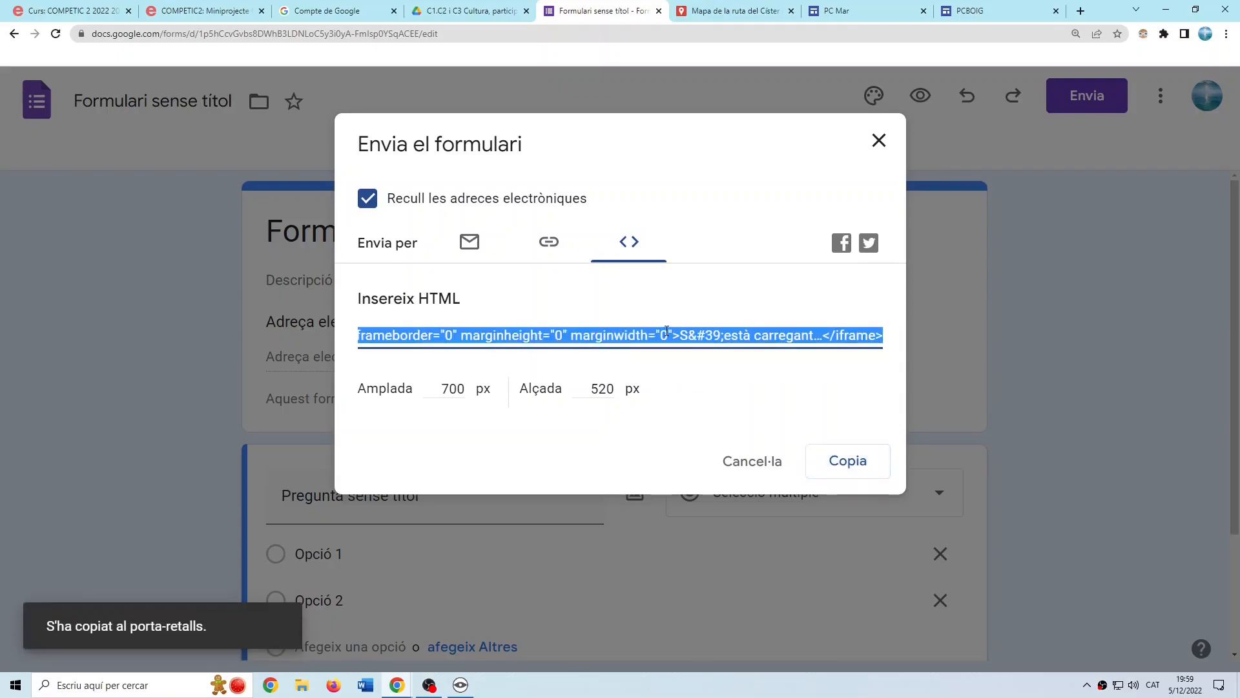
# Switch to the PC Mar site and embed the form on the page by pasting its copied HTML code.
pyautogui.click(988, 16)
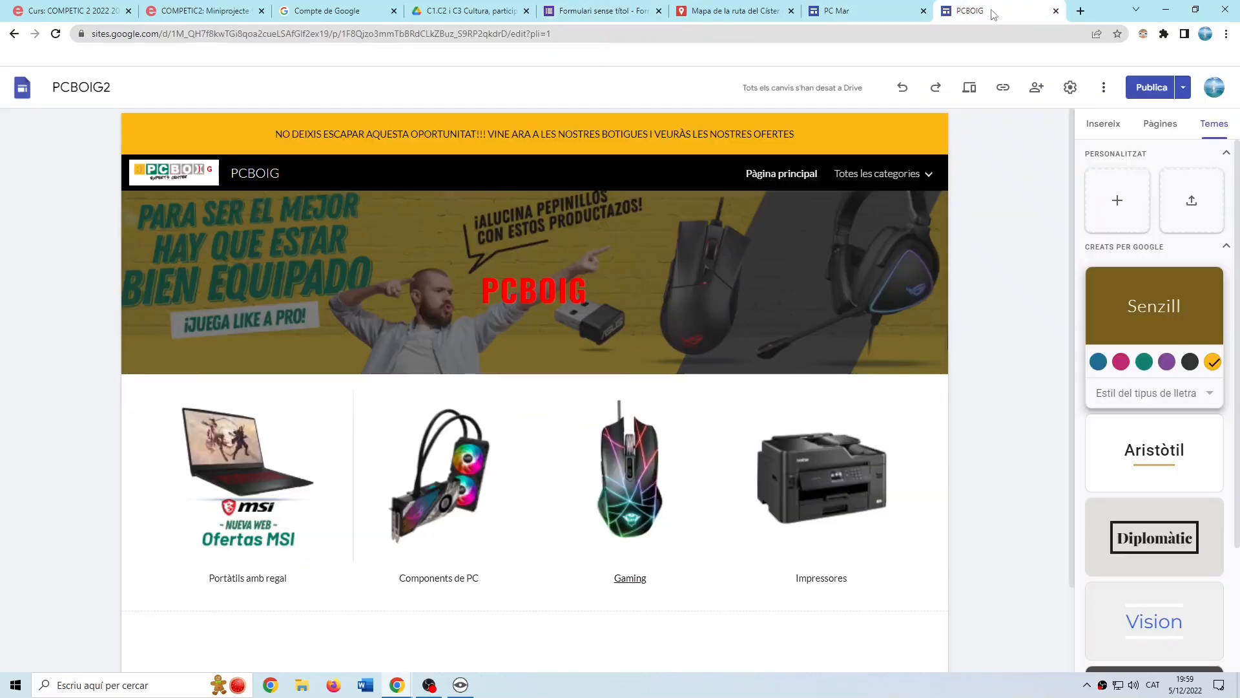
pyautogui.click(834, 11)
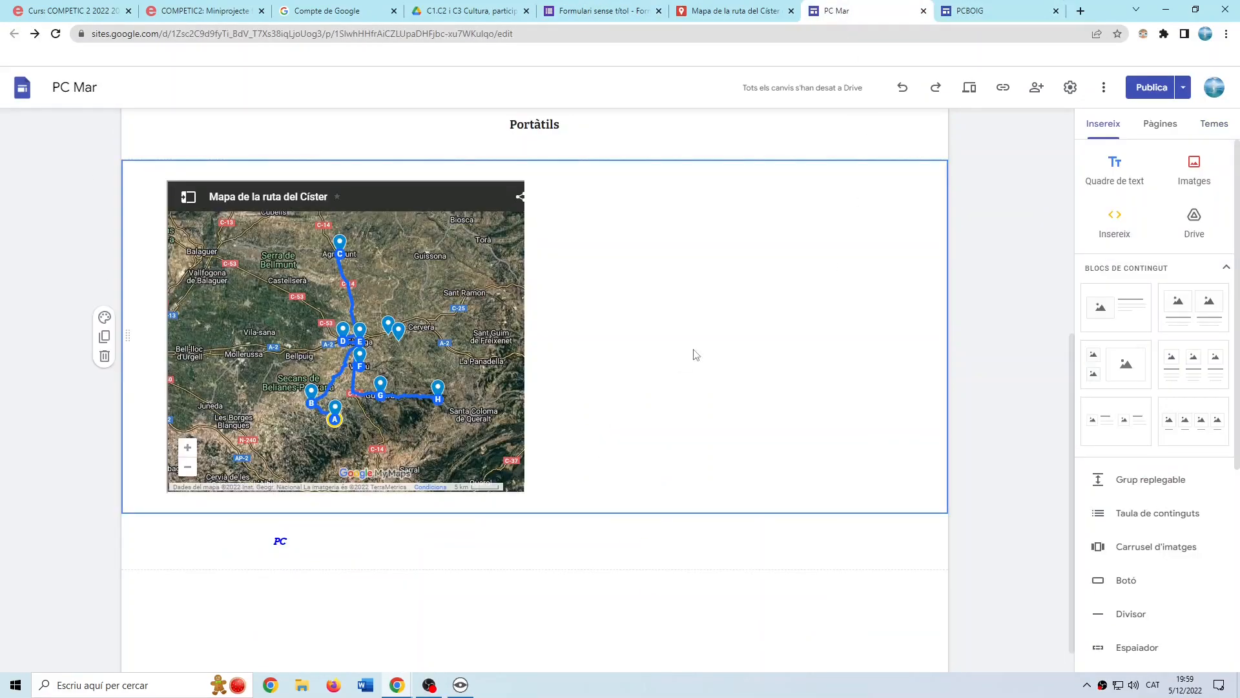
pyautogui.click(1115, 221)
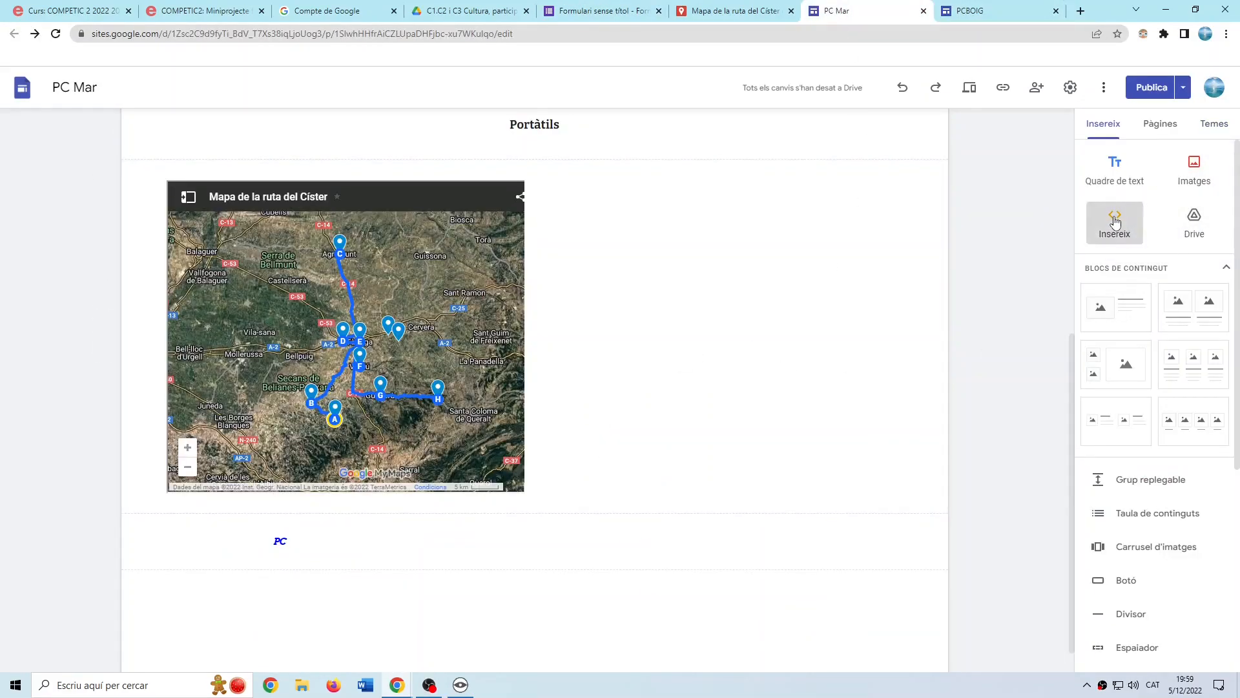
pyautogui.click(527, 338)
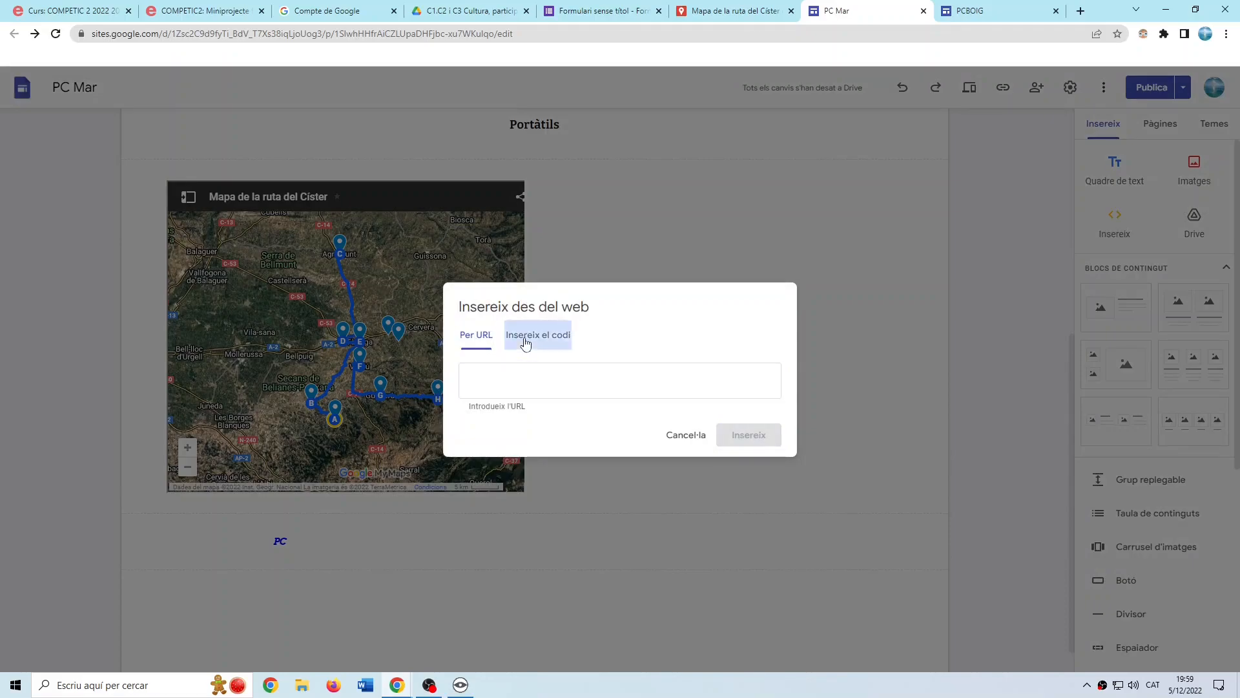
pyautogui.rightClick(494, 362)
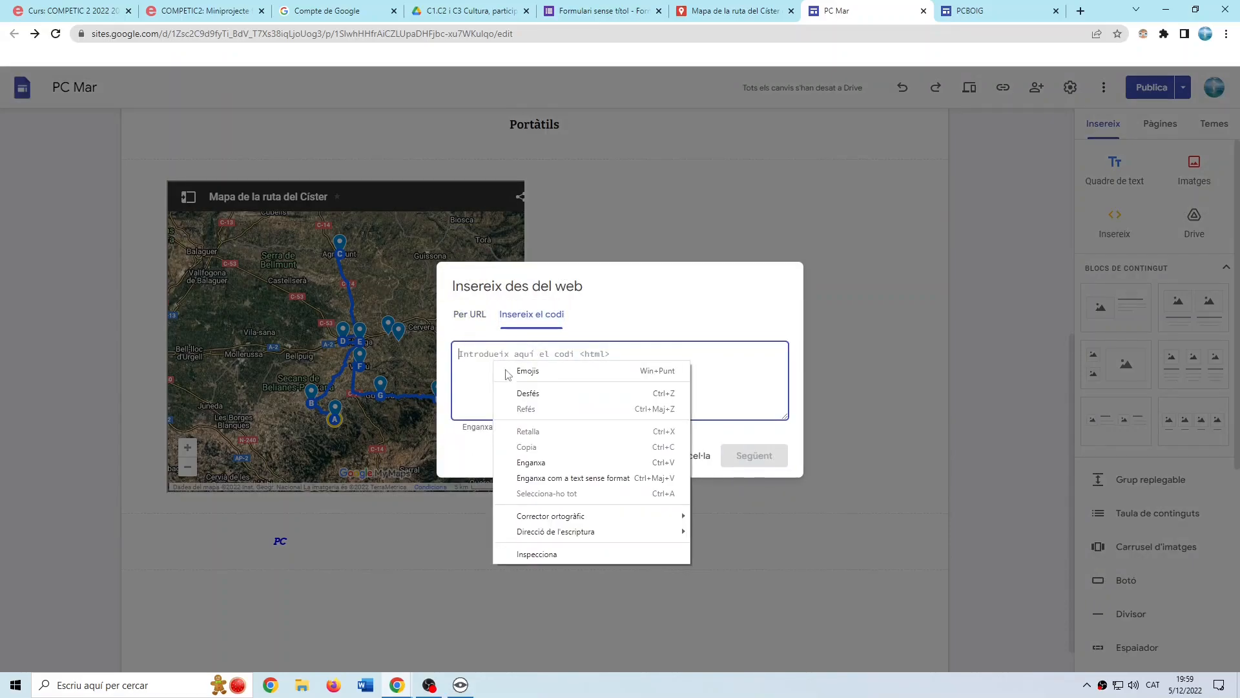
pyautogui.click(542, 461)
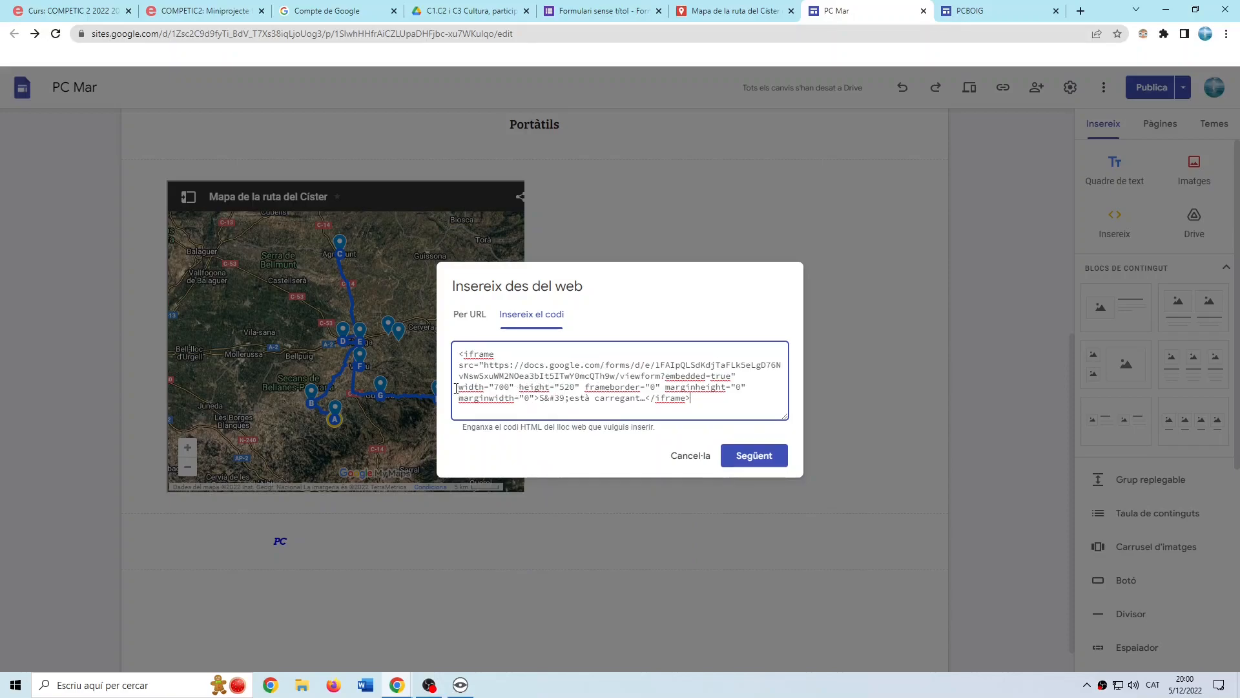
pyautogui.click(755, 457)
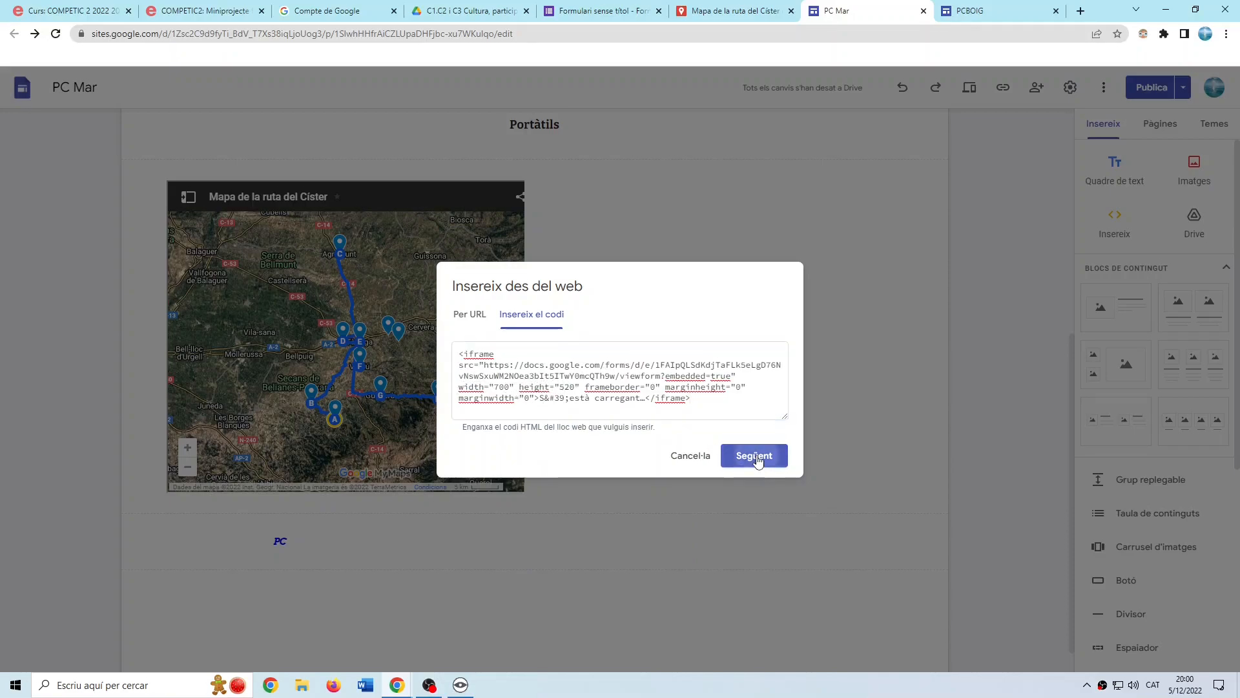
pyautogui.click(759, 512)
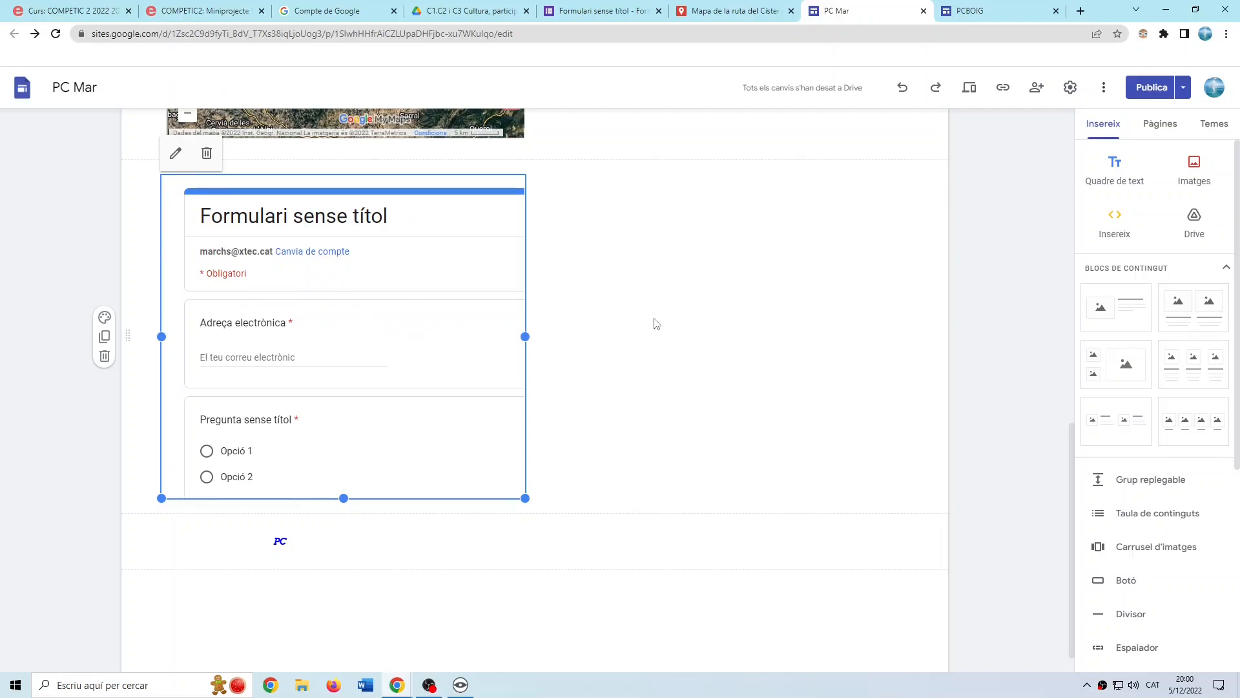
# Review and publish the changes made to the PC Mar site.
pyautogui.scroll(6, 656, 323)
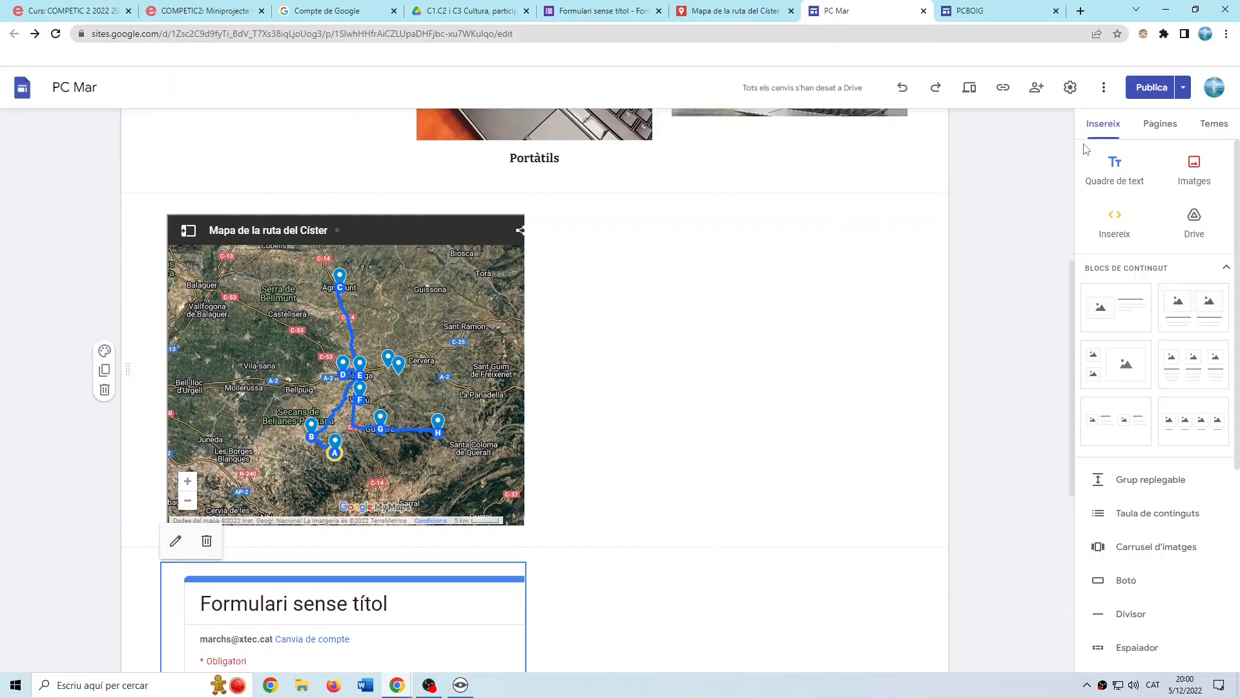
pyautogui.click(1152, 87)
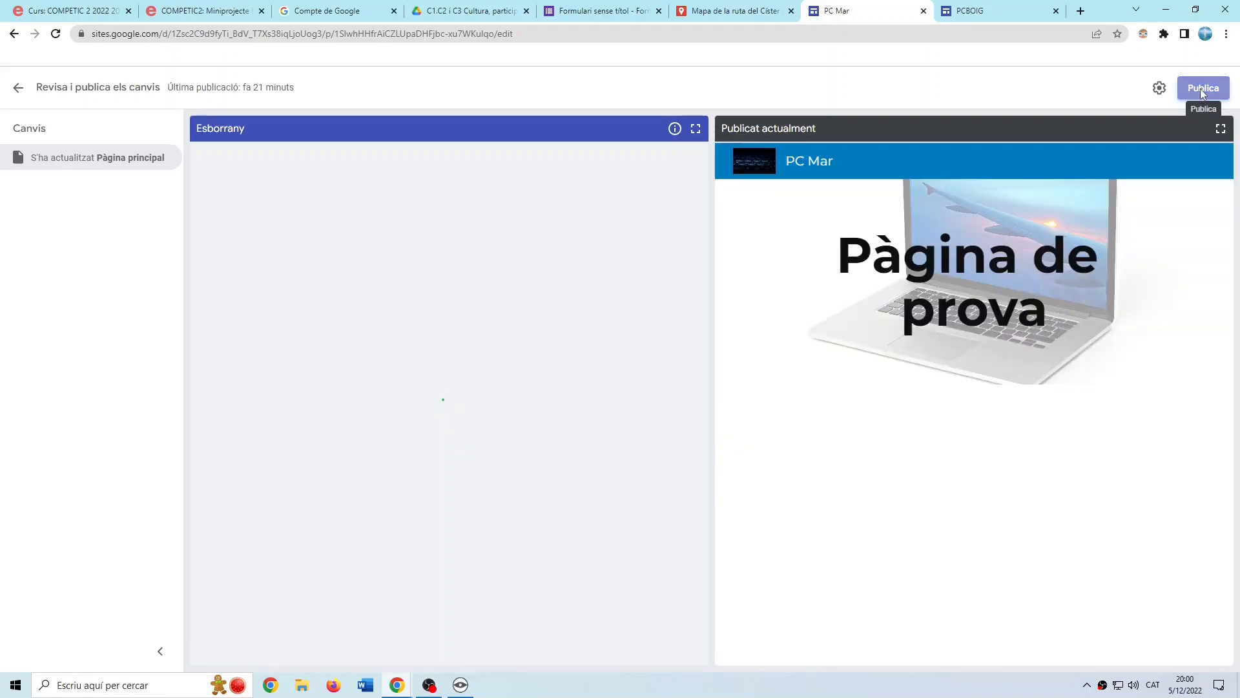
pyautogui.click(1201, 90)
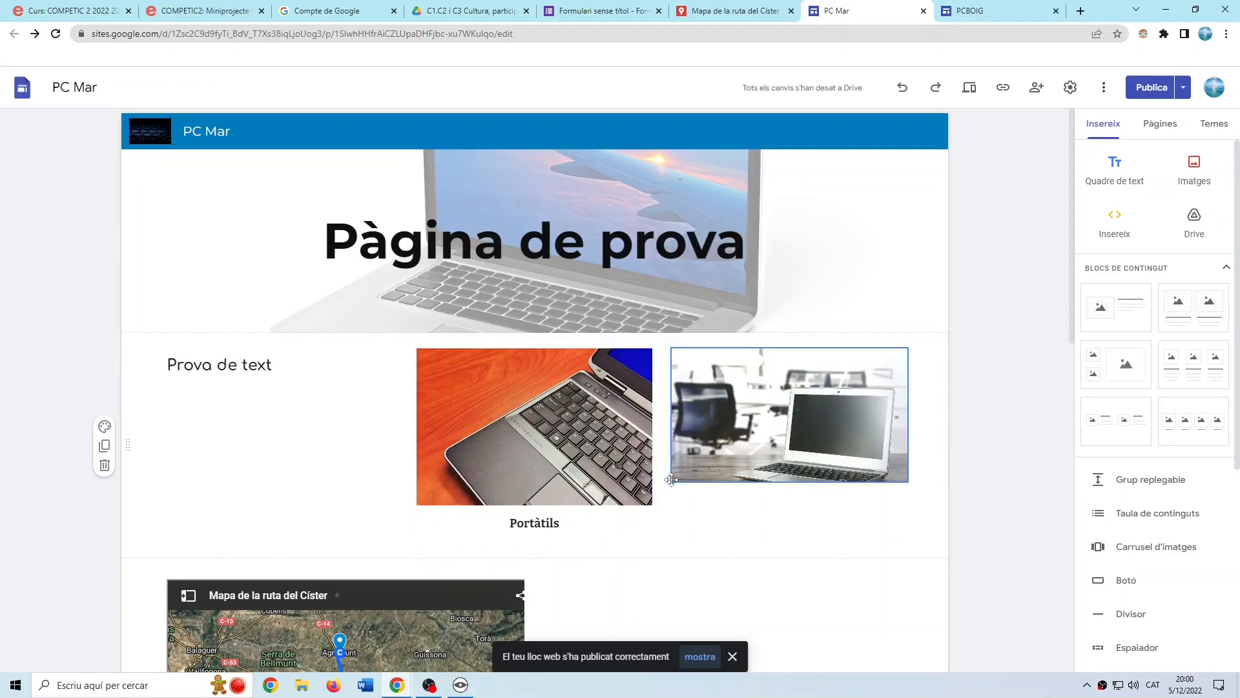
# Preview the PC Mar page in phone, tablet and large-screen layouts, checking the embedded map and form.
pyautogui.scroll(-3, 674, 479)
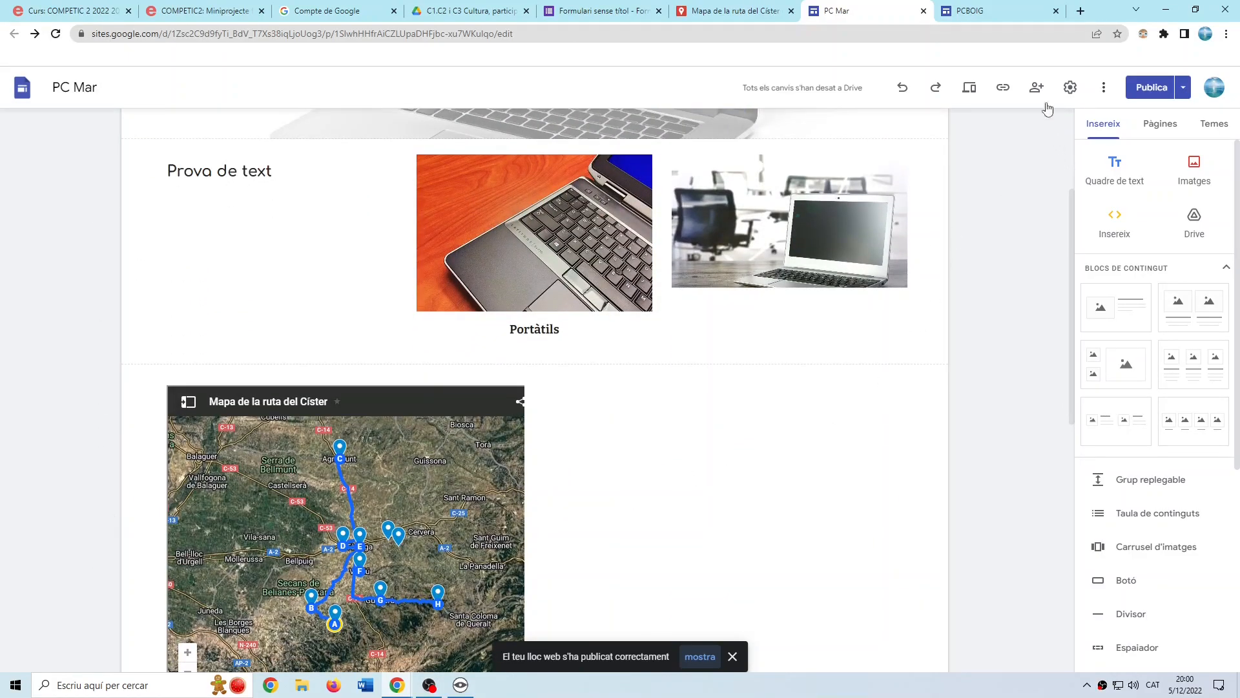
pyautogui.click(969, 87)
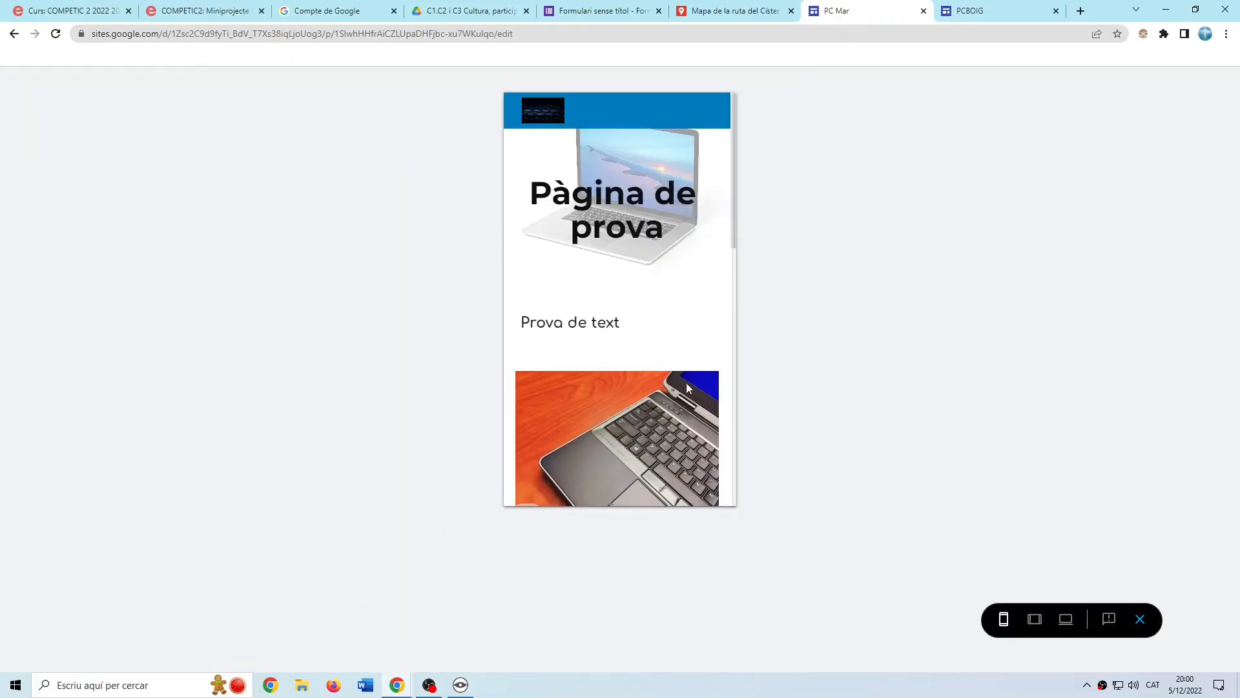
pyautogui.scroll(-7, 685, 381)
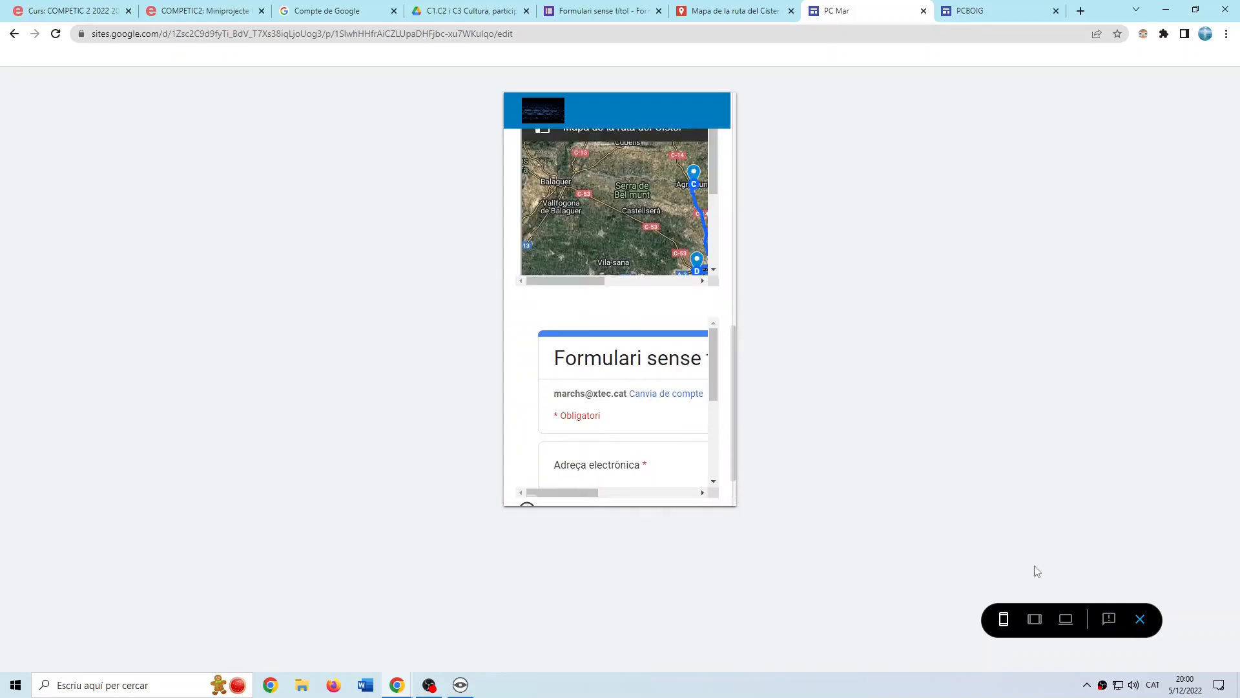
pyautogui.click(1035, 619)
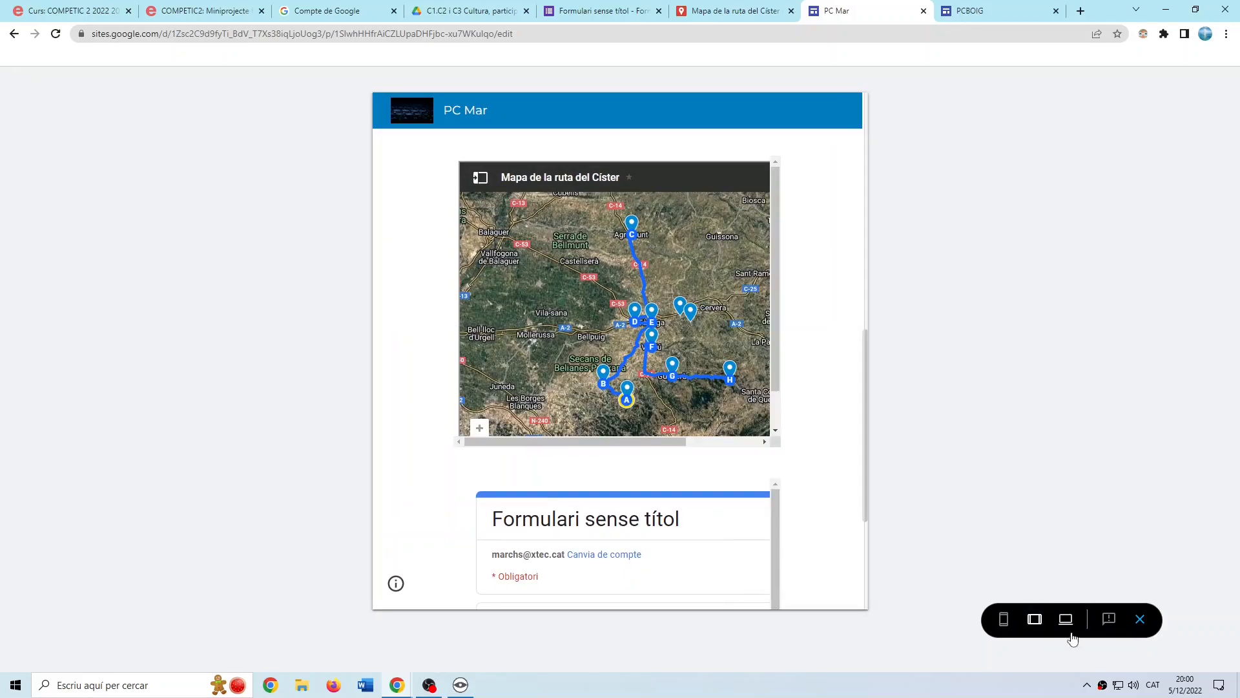
pyautogui.click(1066, 619)
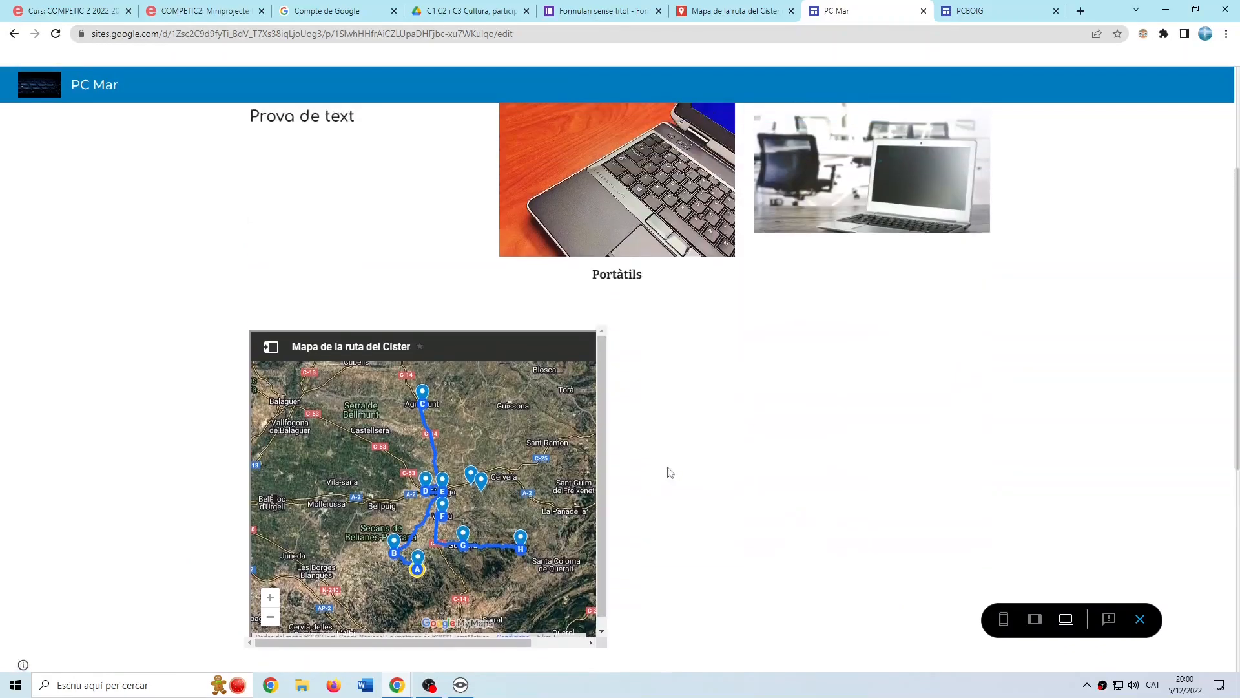
pyautogui.scroll(1, 676, 435)
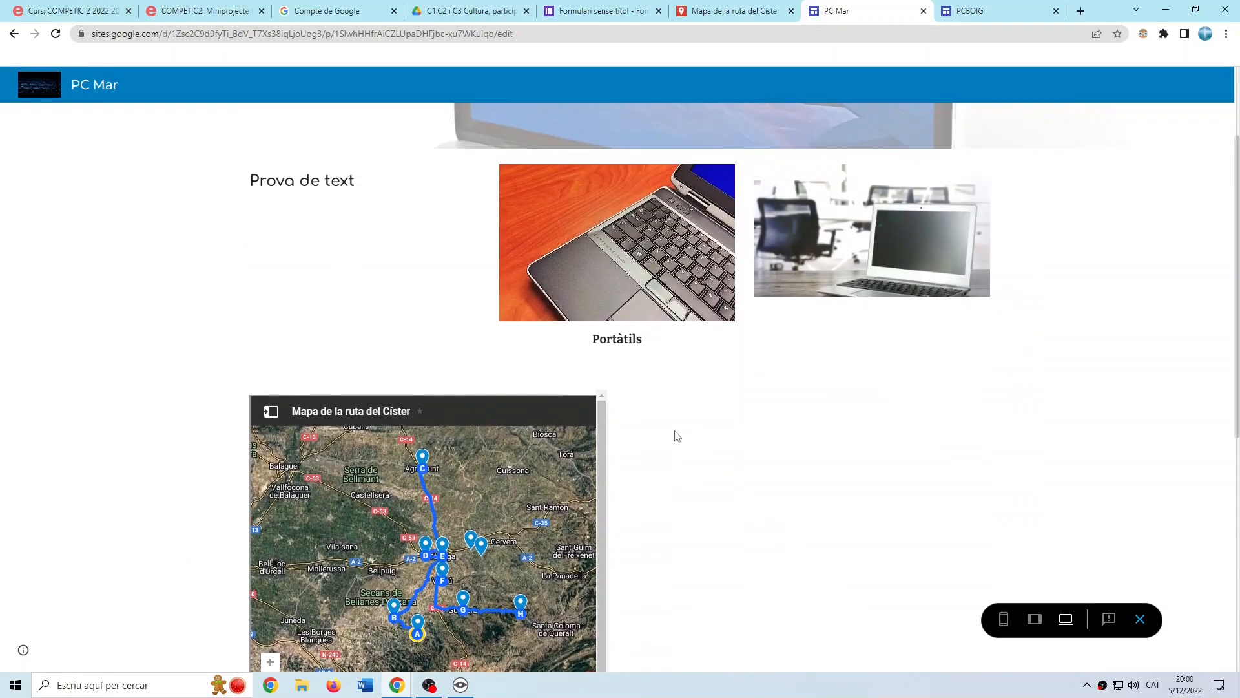
pyautogui.scroll(2, 719, 448)
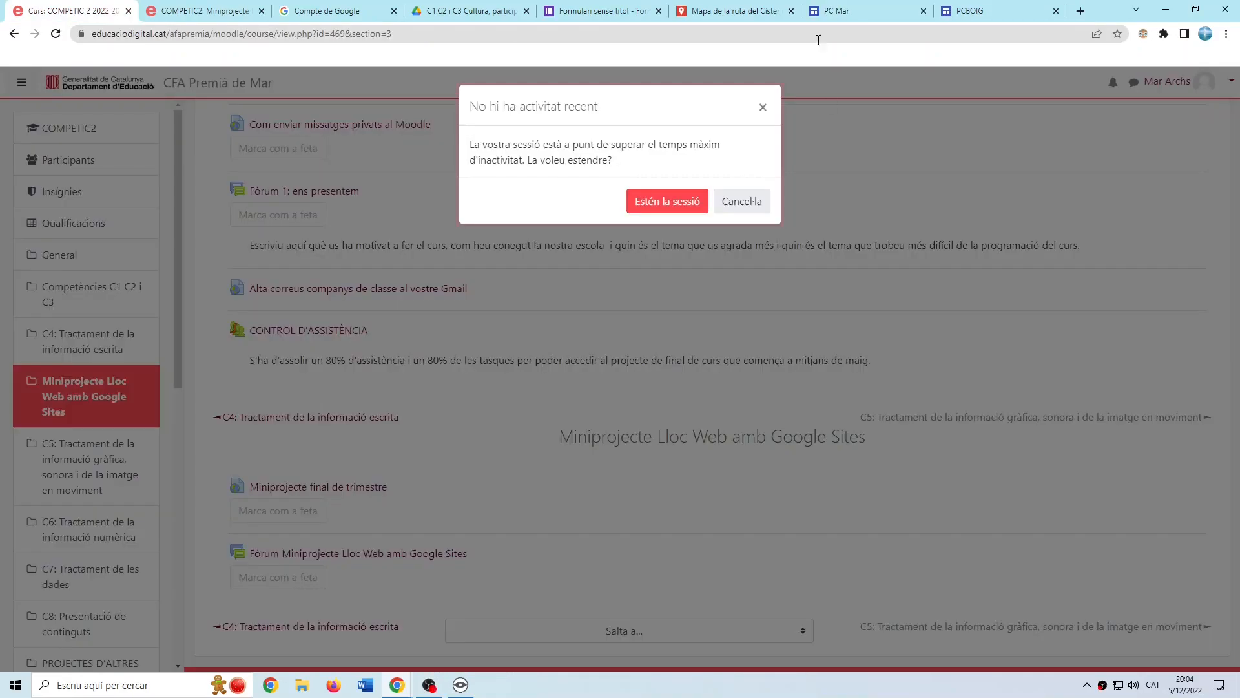
# Delete the sections containing the embedded Cister route map and the embedded form from the PC Mar page.
pyautogui.click(987, 11)
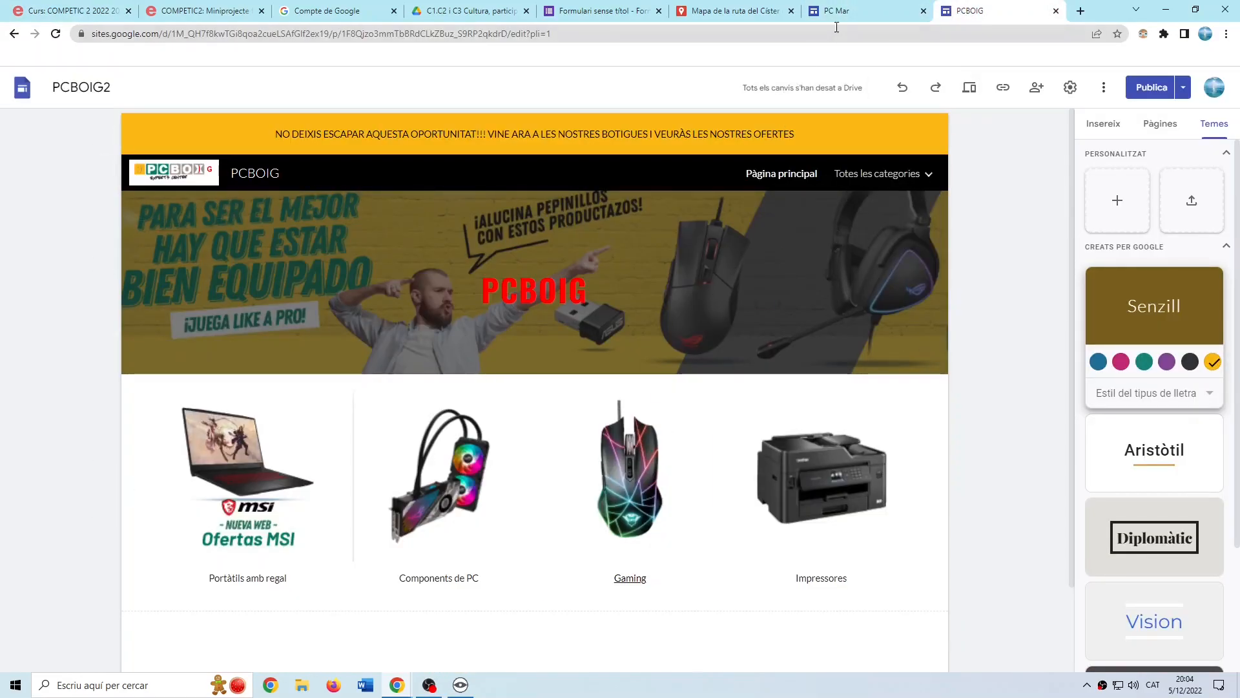
pyautogui.click(836, 11)
pyautogui.scroll(-2, 581, 498)
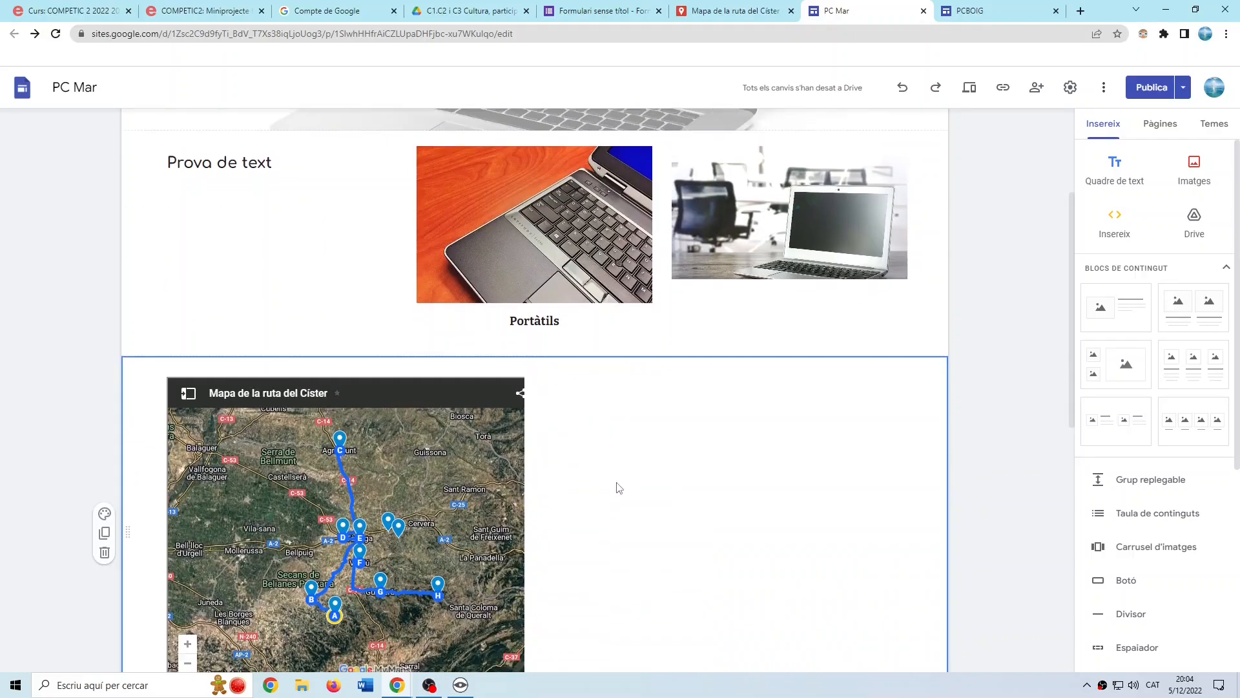
pyautogui.scroll(-2, 618, 488)
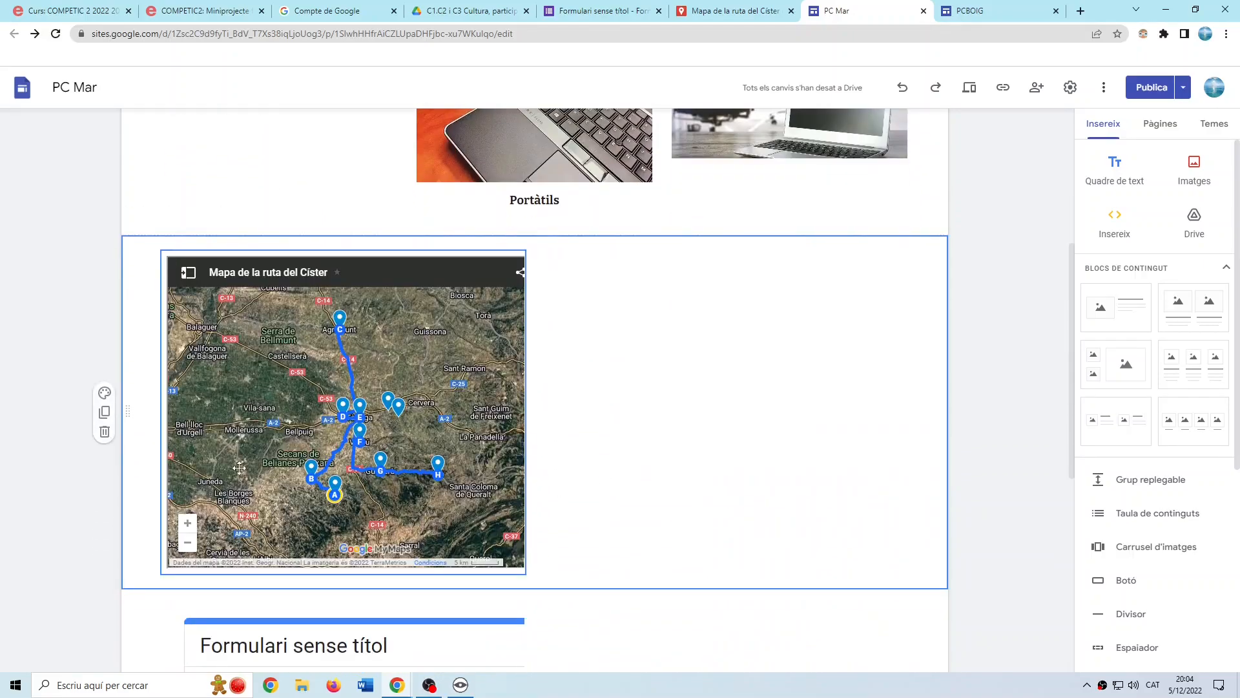
pyautogui.click(105, 431)
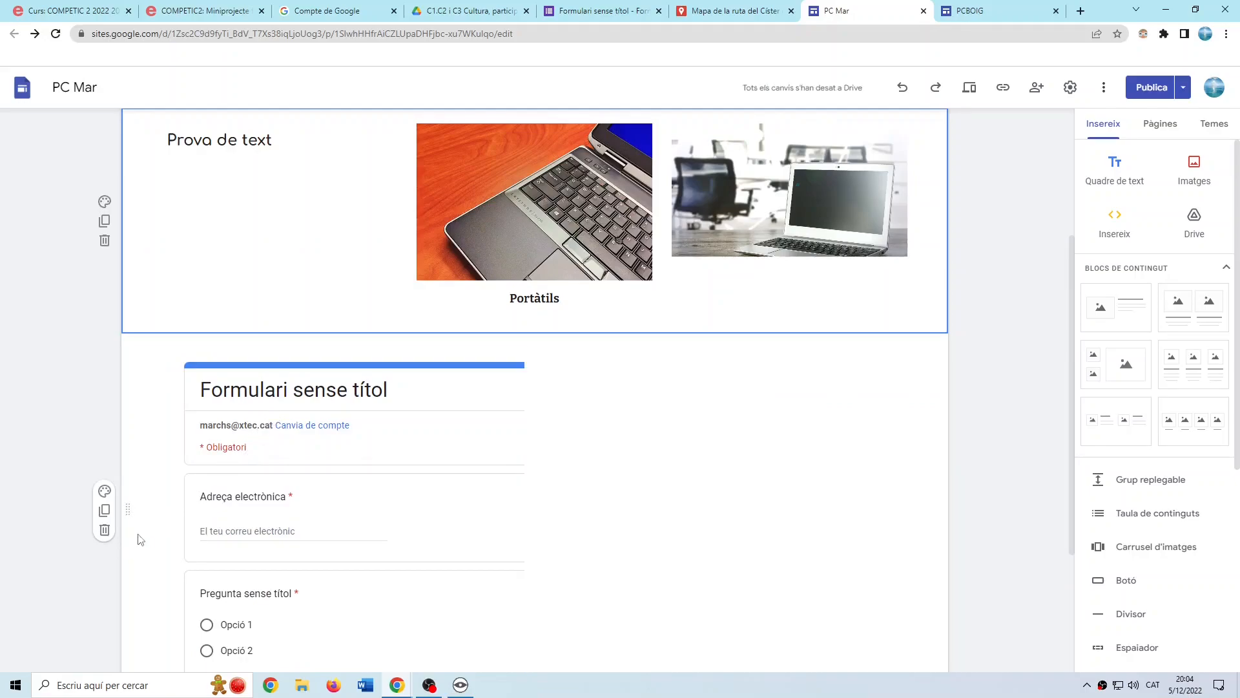
pyautogui.click(104, 531)
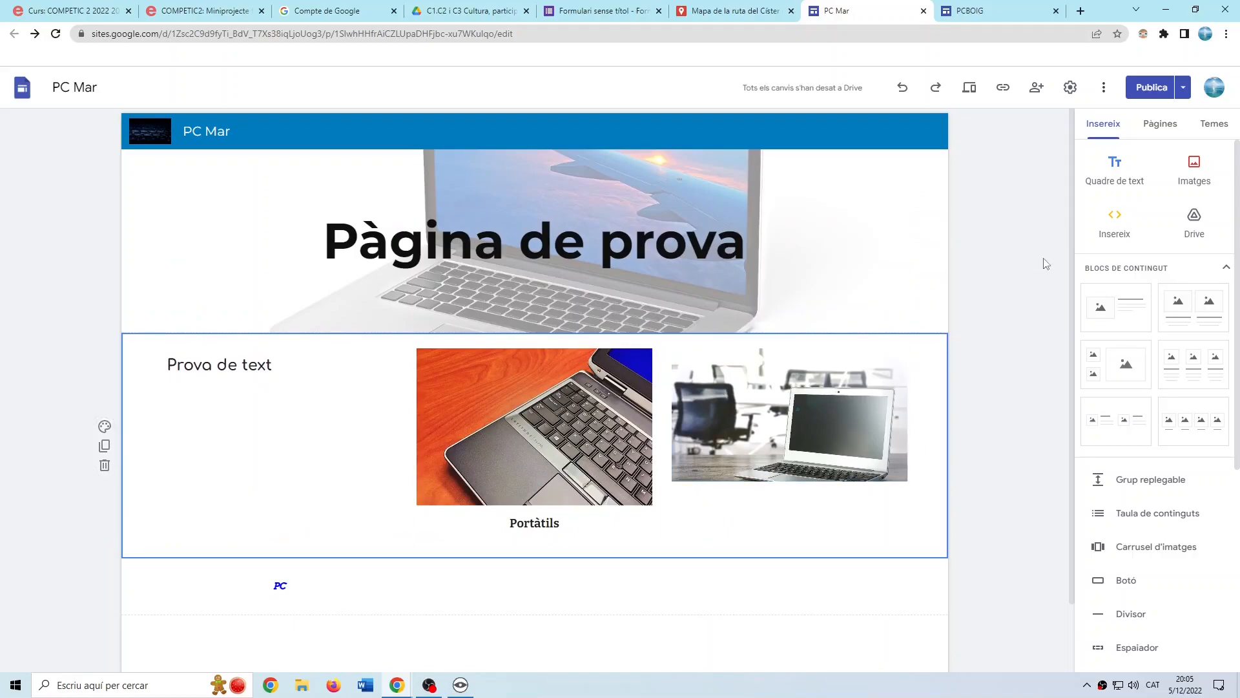
# Open the PCBOIG site's version history, preview the version of 16 November 2021, 13:09, and return to the editor without restoring it.
pyautogui.click(1105, 89)
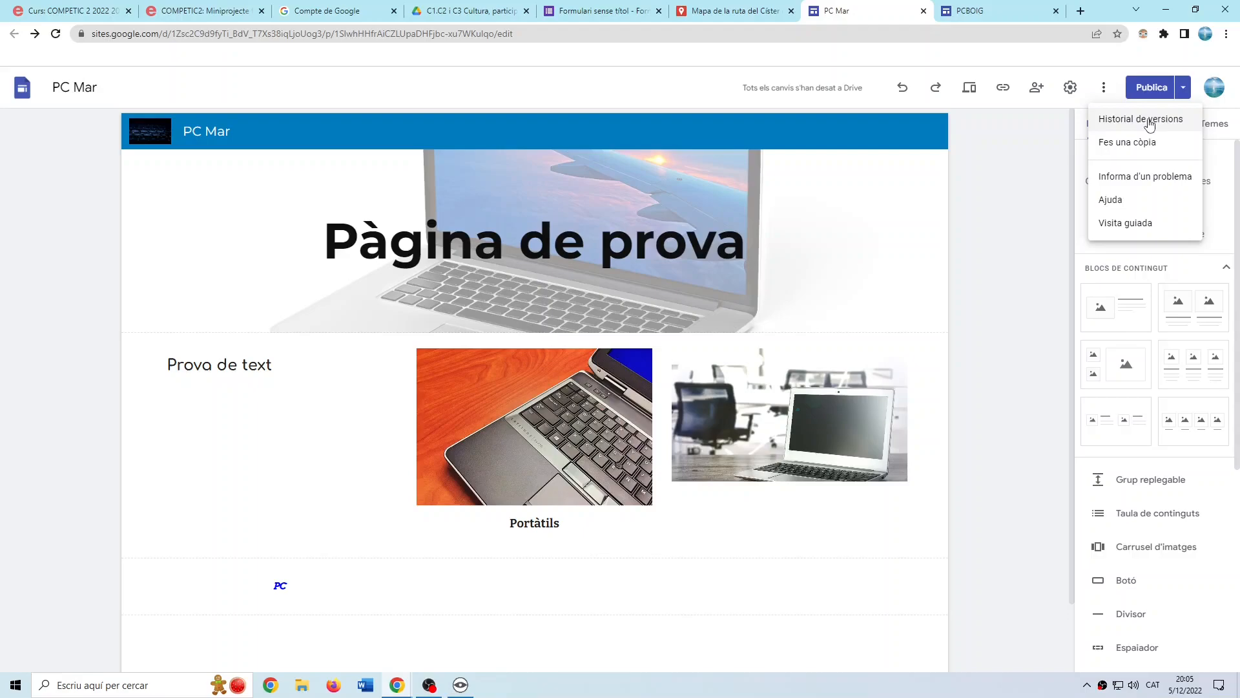
pyautogui.click(981, 11)
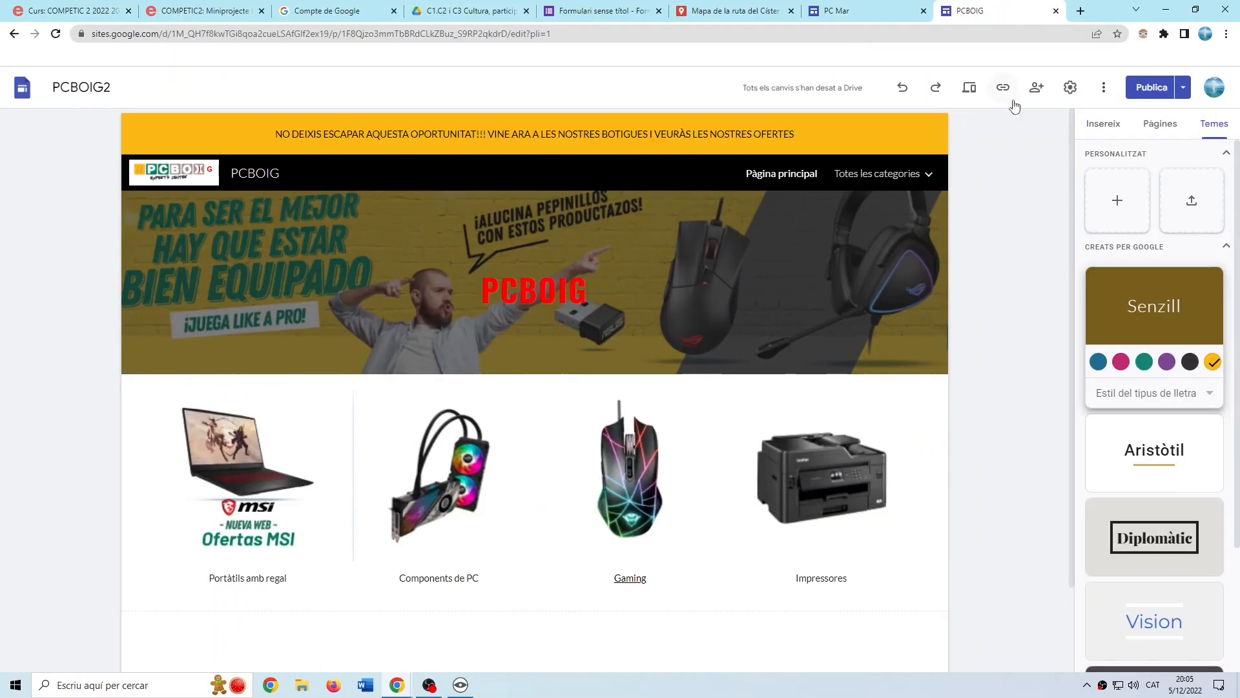
pyautogui.click(1103, 86)
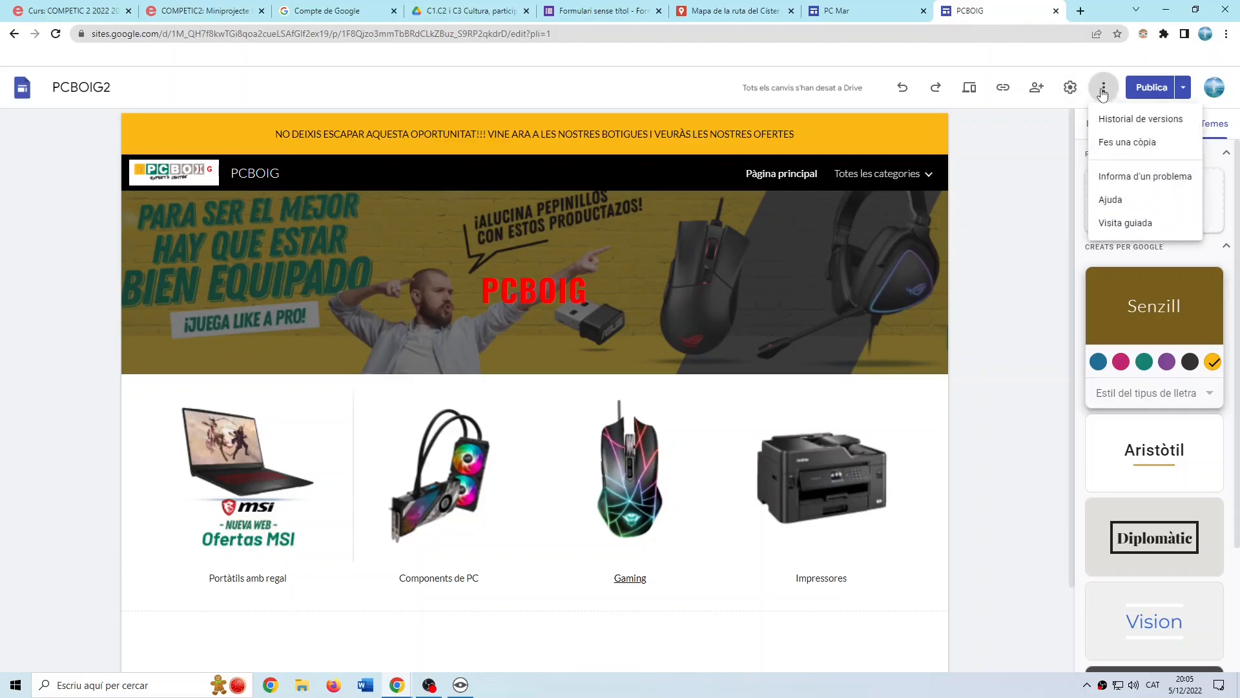
pyautogui.click(1124, 118)
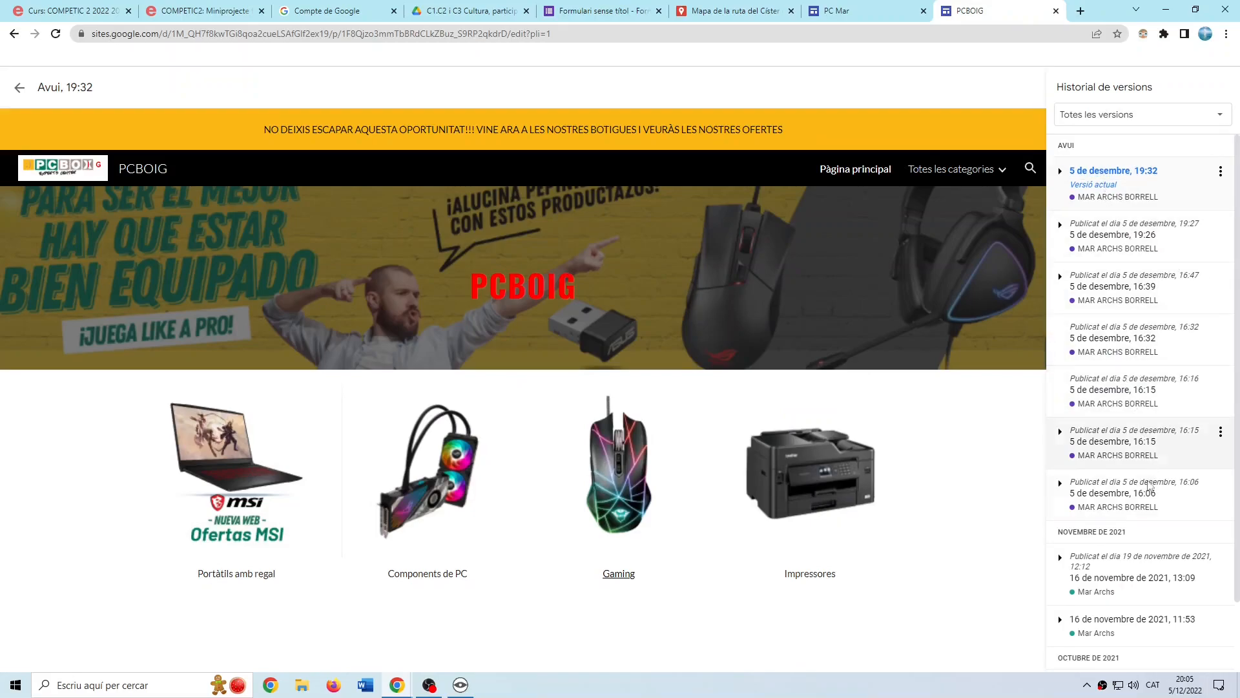
pyautogui.scroll(-1, 1127, 532)
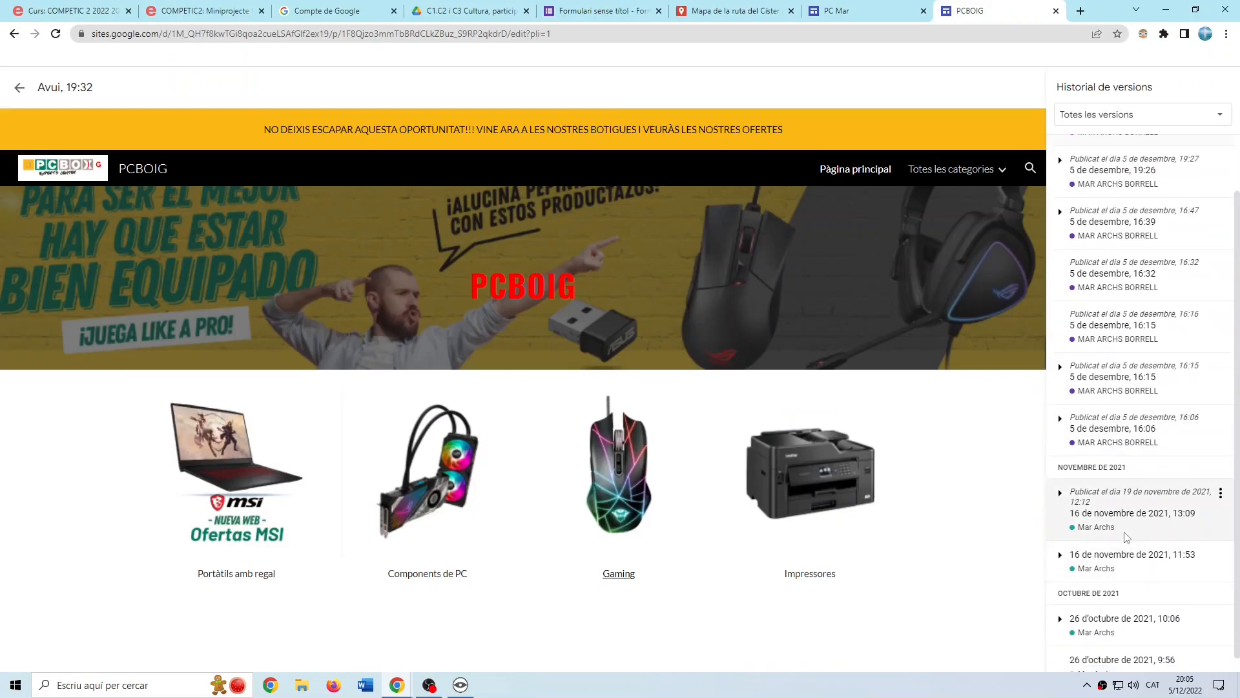
pyautogui.click(1121, 512)
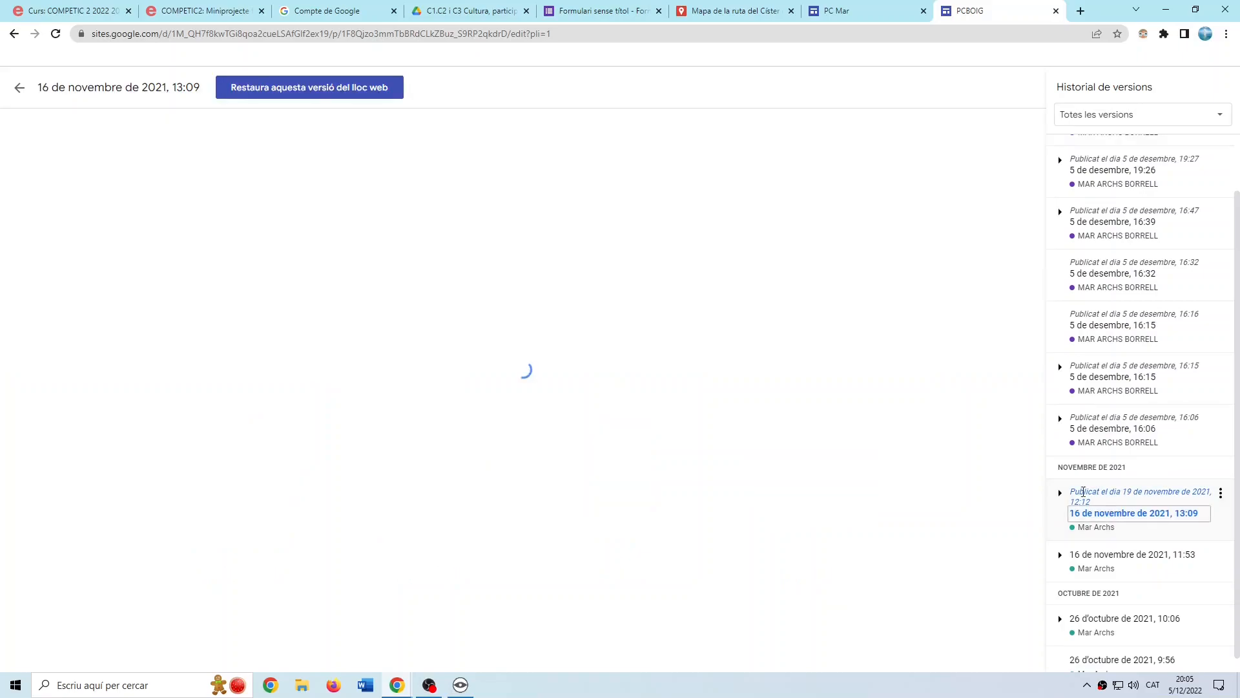
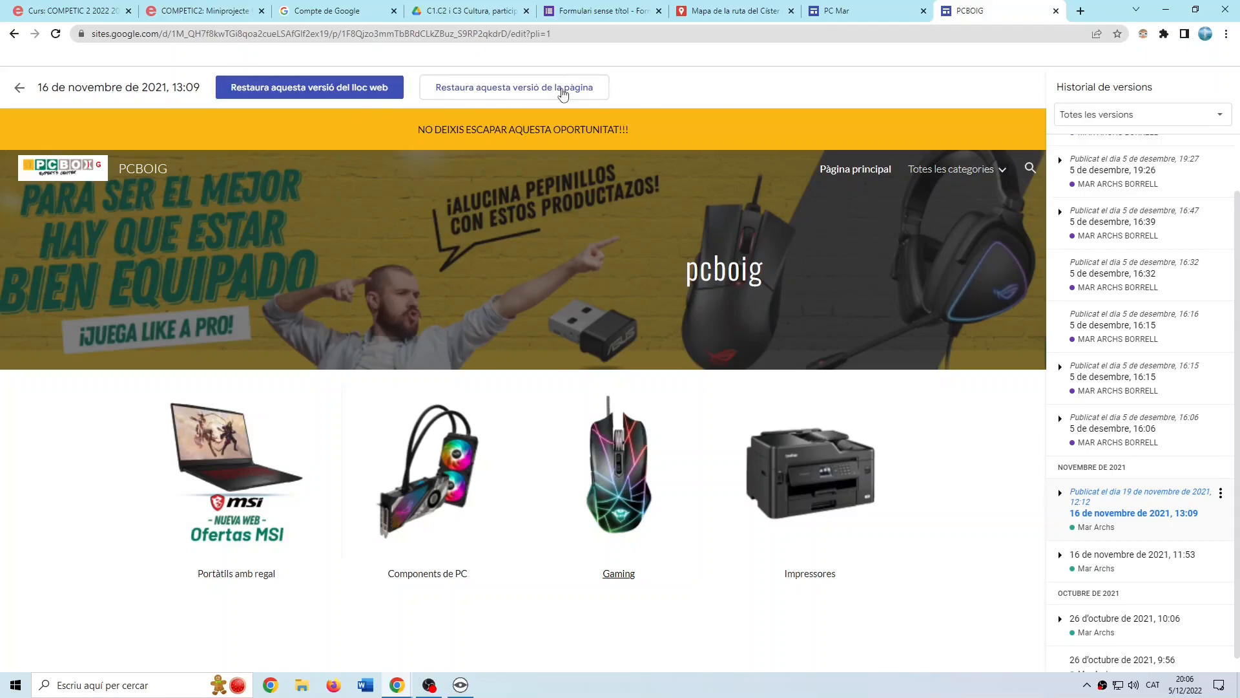
pyautogui.click(9, 91)
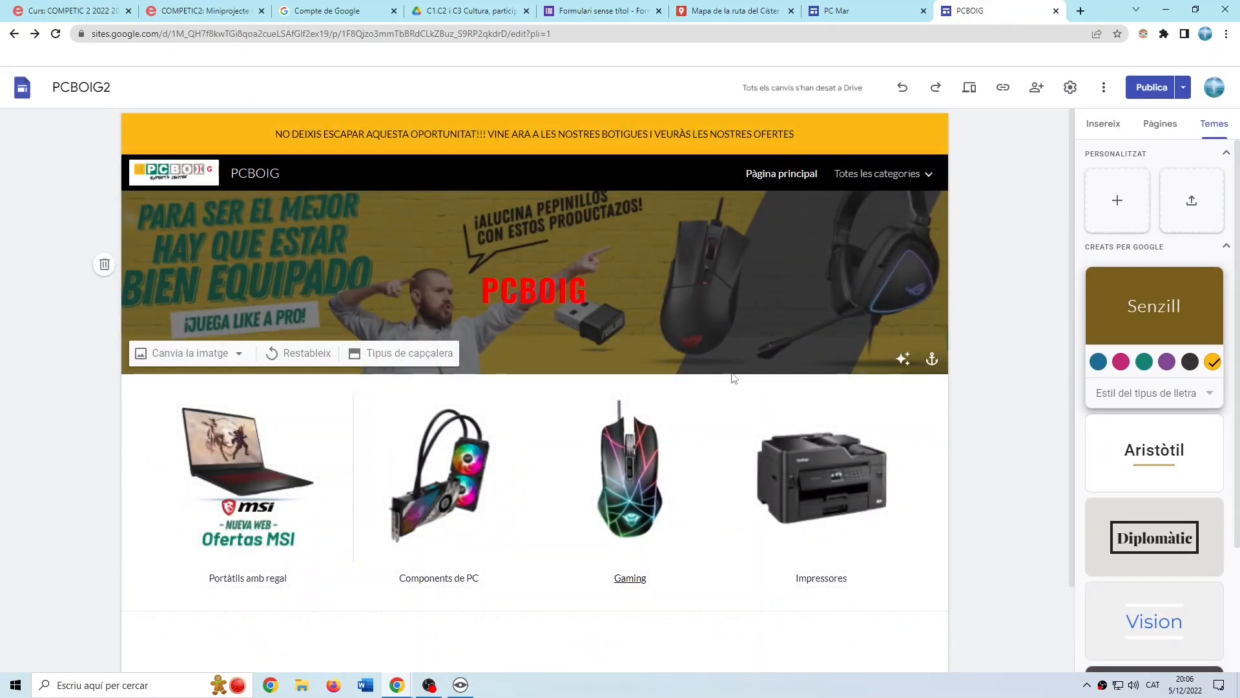
# Using the PCBOIG home page as reference, insert a four-image content block and a three-image content block into the PC Mar page.
pyautogui.click(1117, 130)
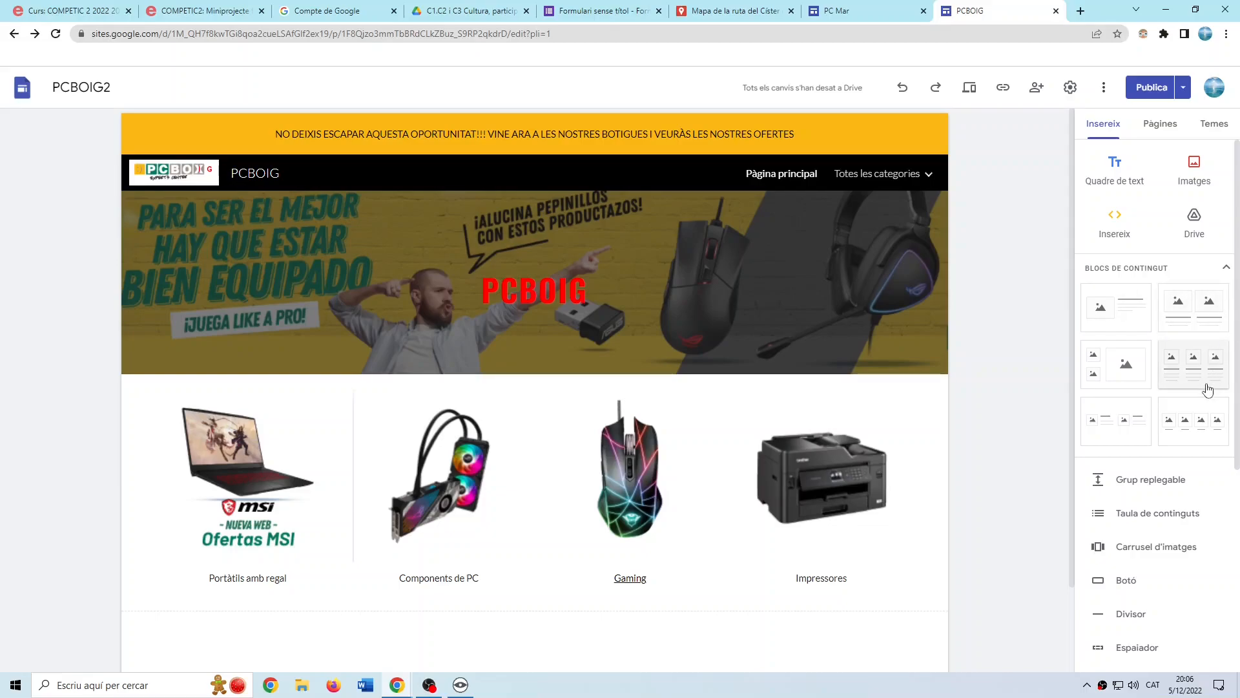
pyautogui.hotkey('ctrl', 'shift', 'Tab')
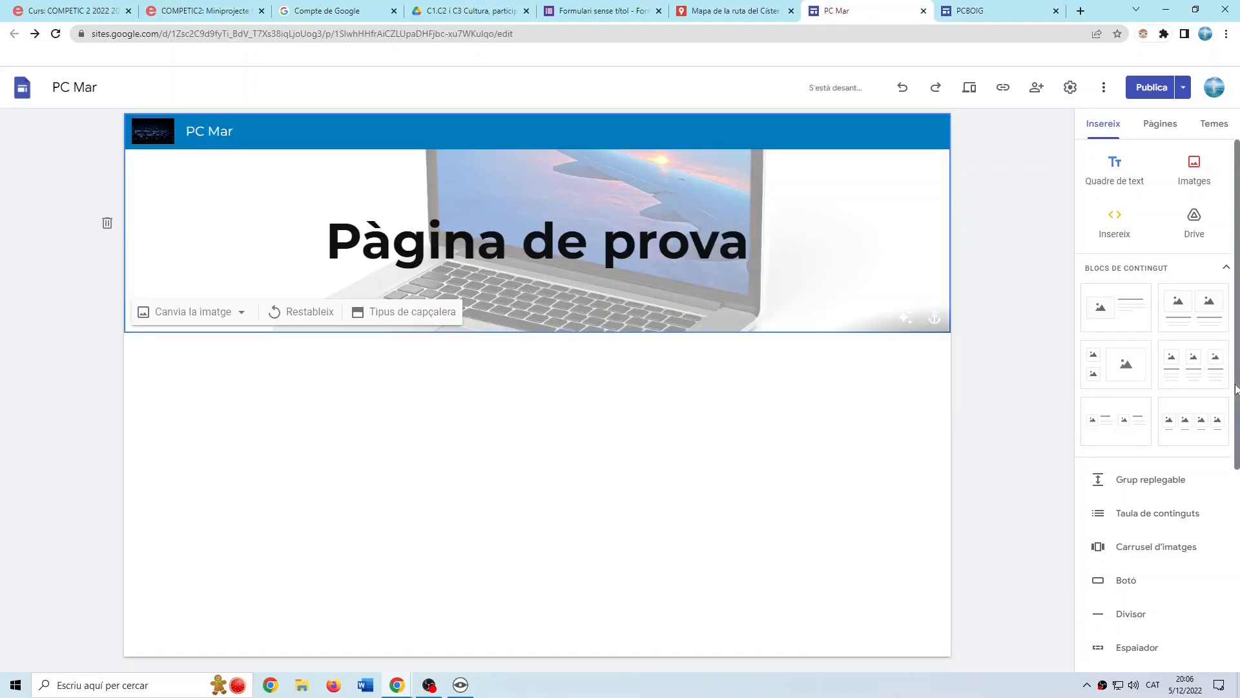
pyautogui.click(962, 10)
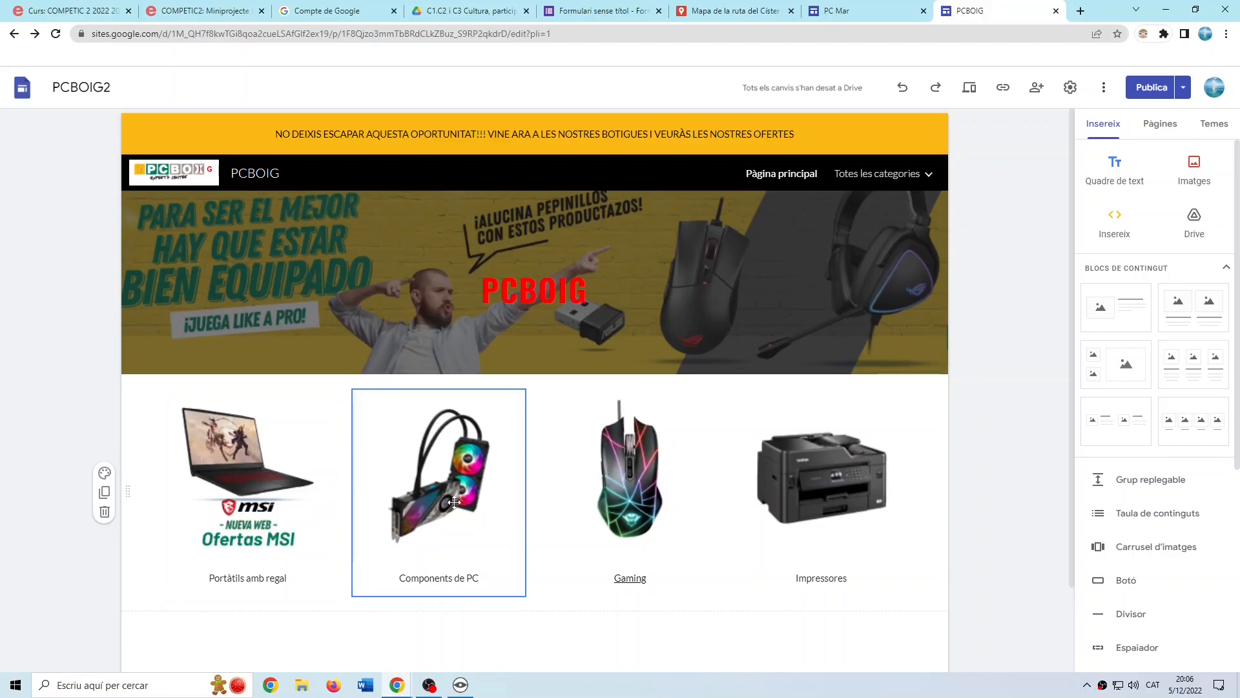
pyautogui.click(864, 11)
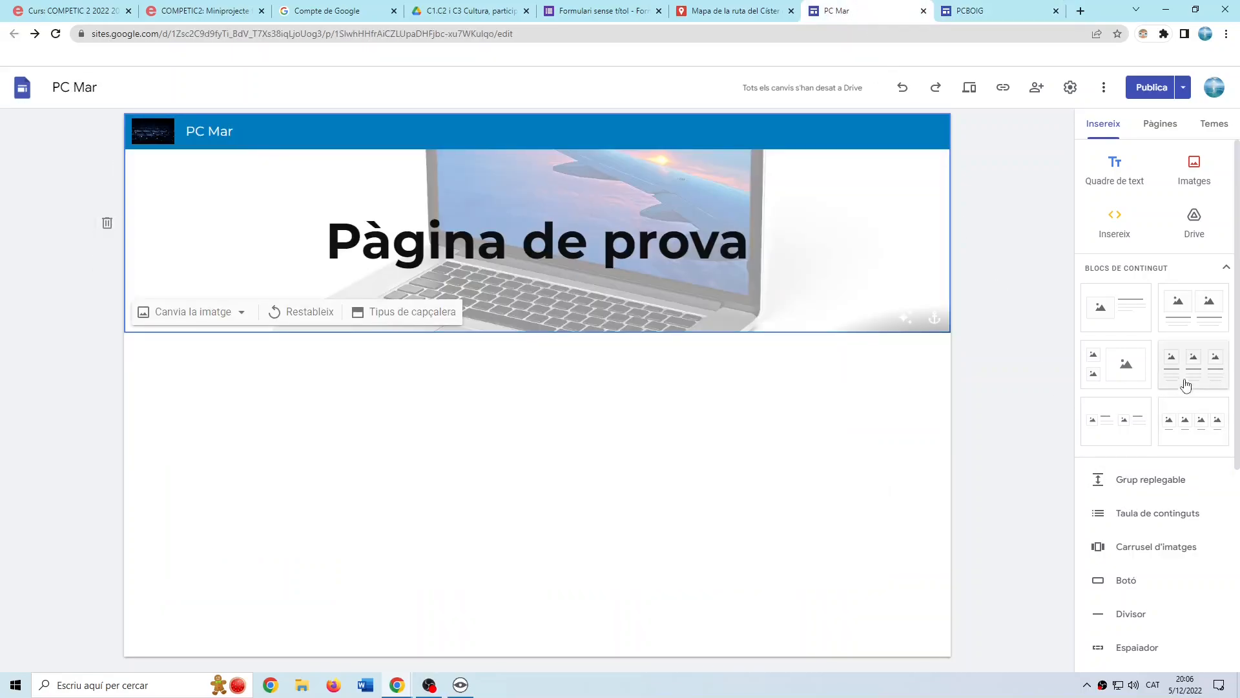
pyautogui.click(1194, 430)
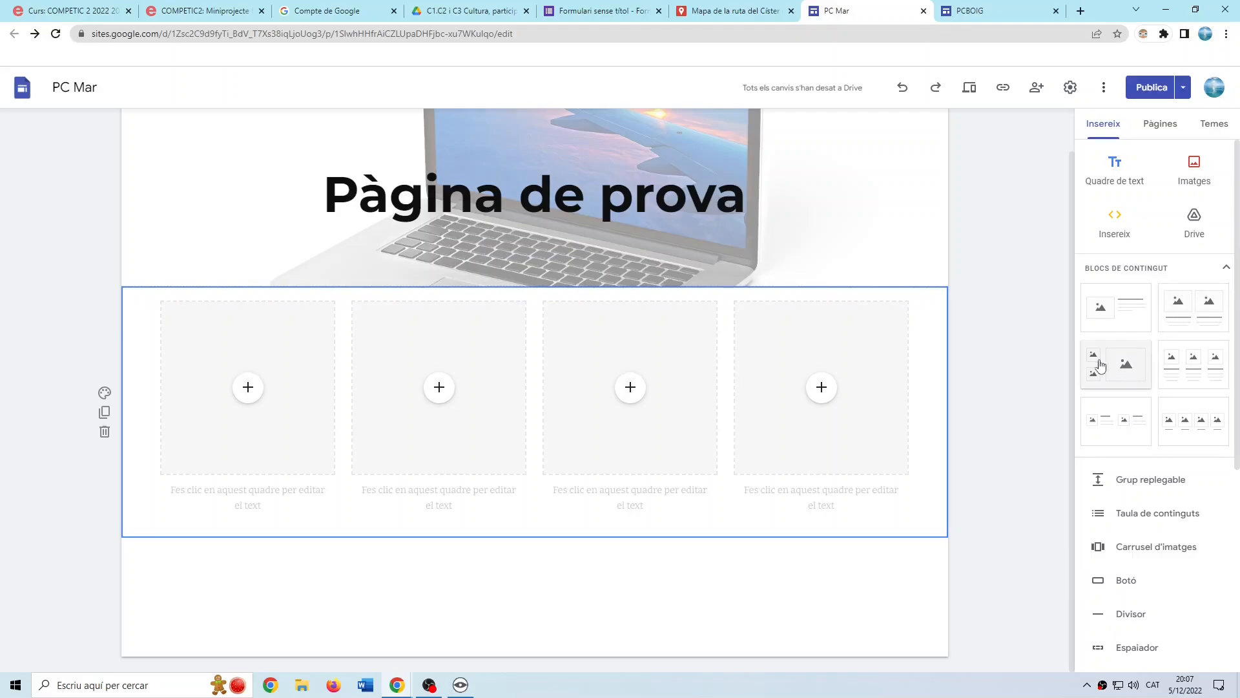
pyautogui.click(1193, 369)
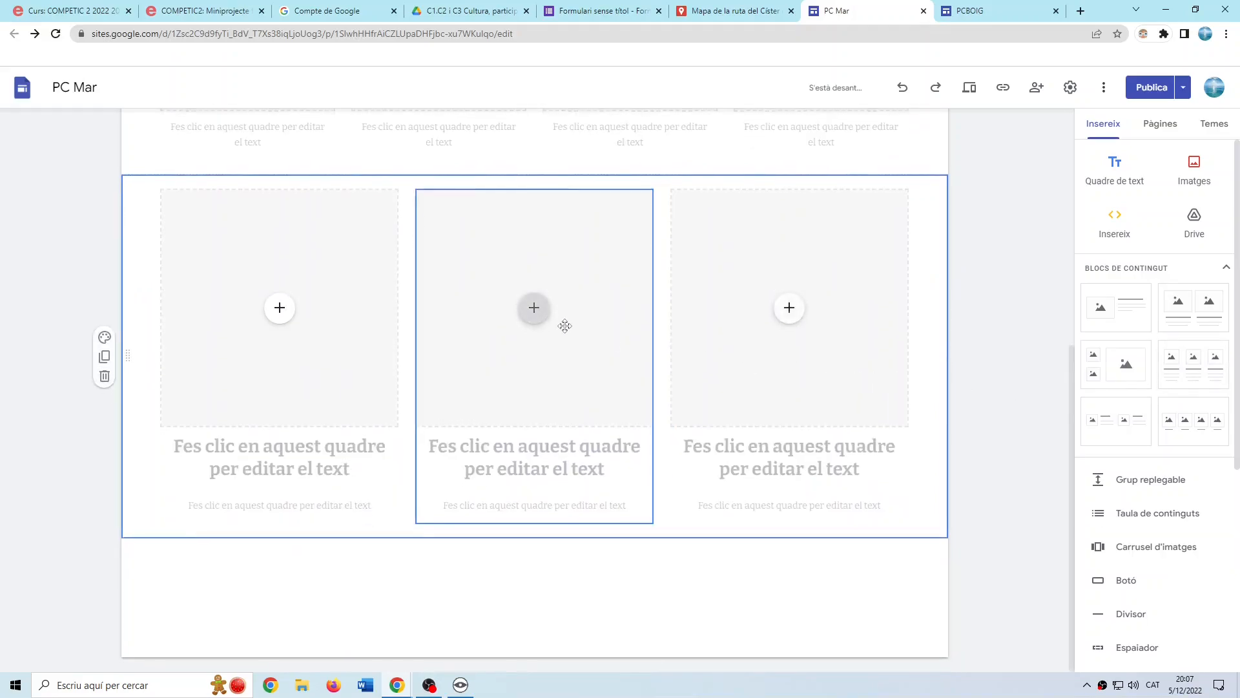
# Delete the three-image and four-image content block sections from the PC Mar page.
pyautogui.scroll(6, 565, 325)
pyautogui.scroll(-3, 587, 385)
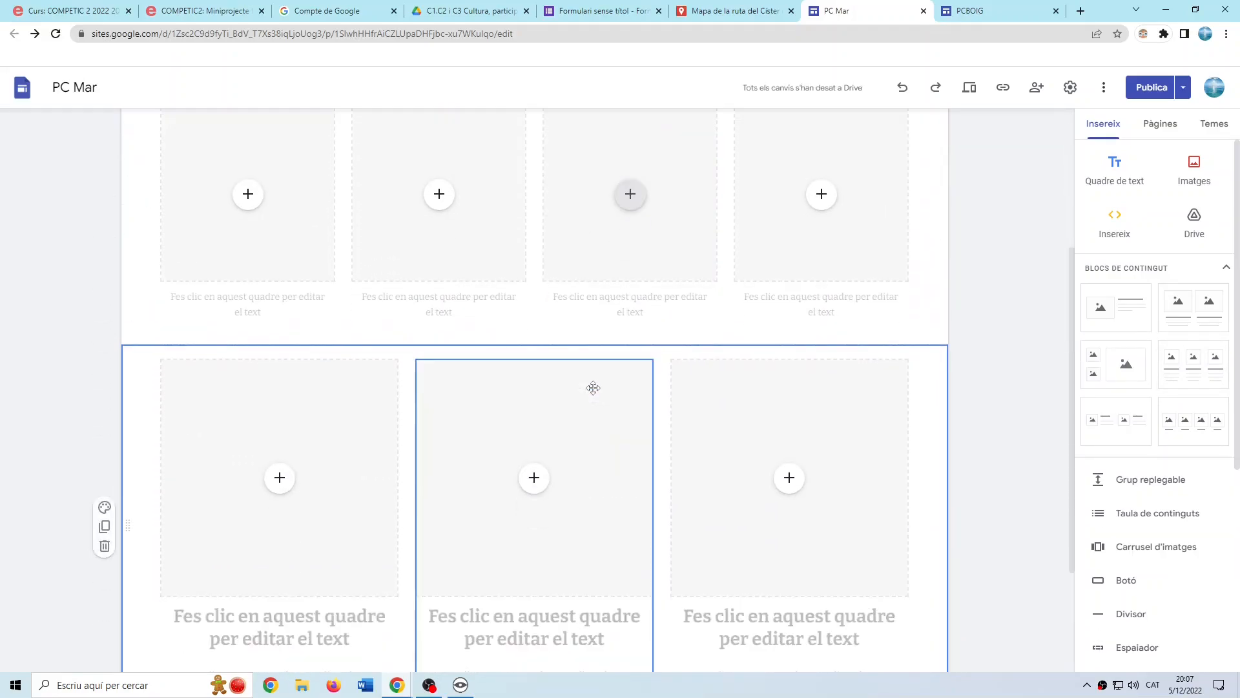
pyautogui.click(105, 505)
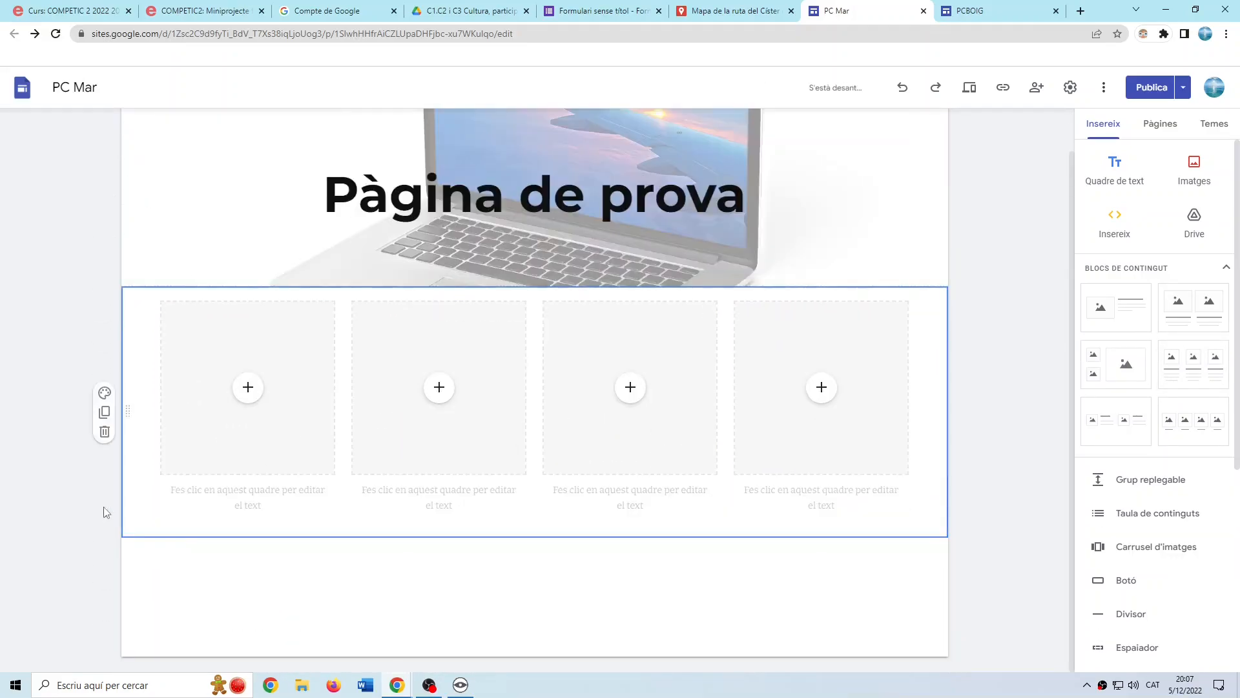
pyautogui.click(104, 432)
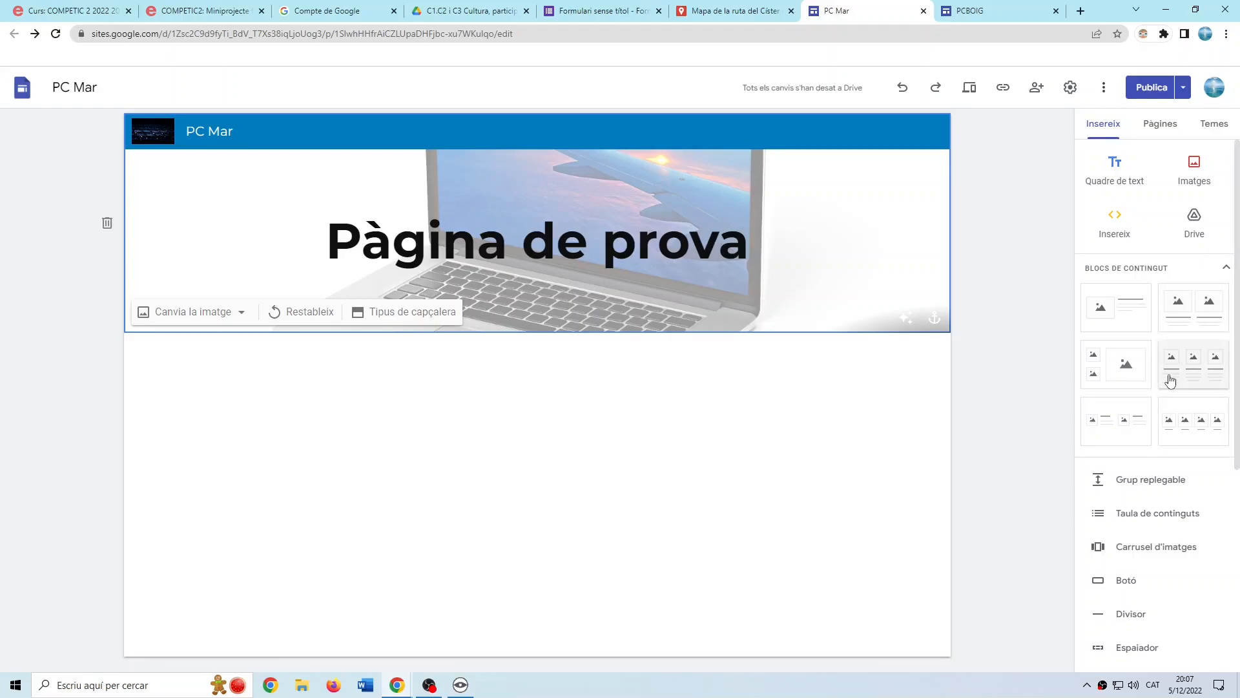
# Try the section colour style Estil 3 on a newly inserted four-image content block, and delete that section.
pyautogui.click(1187, 422)
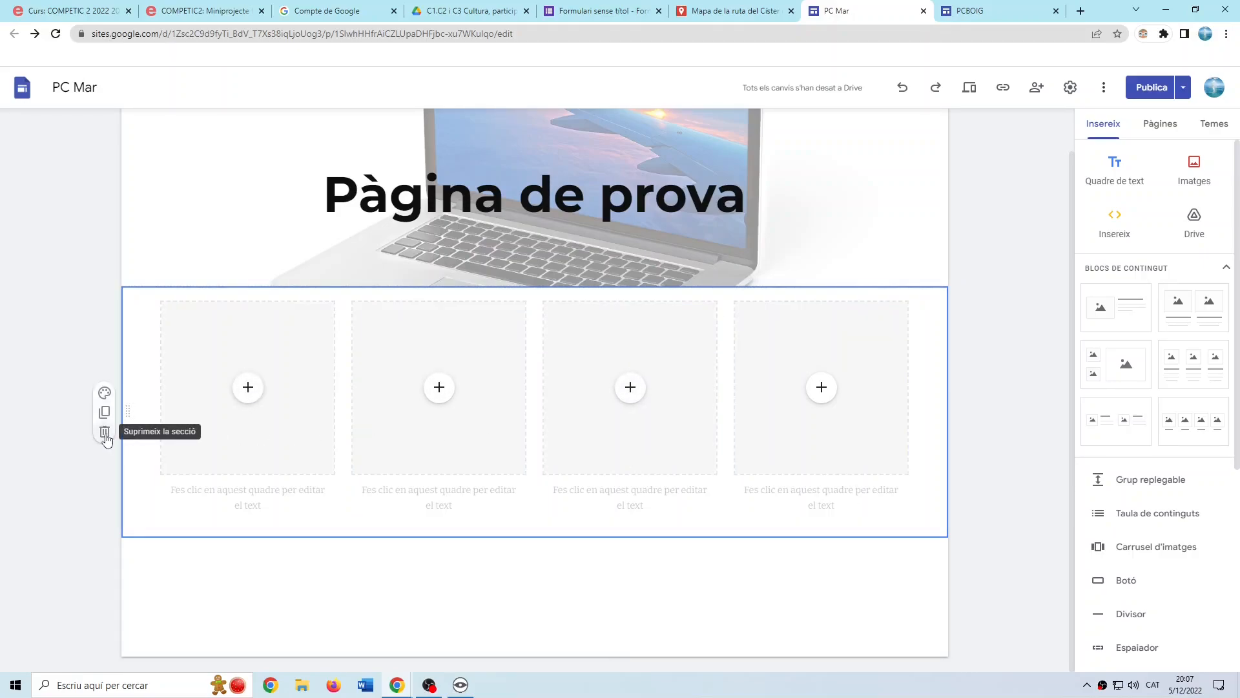
pyautogui.click(111, 393)
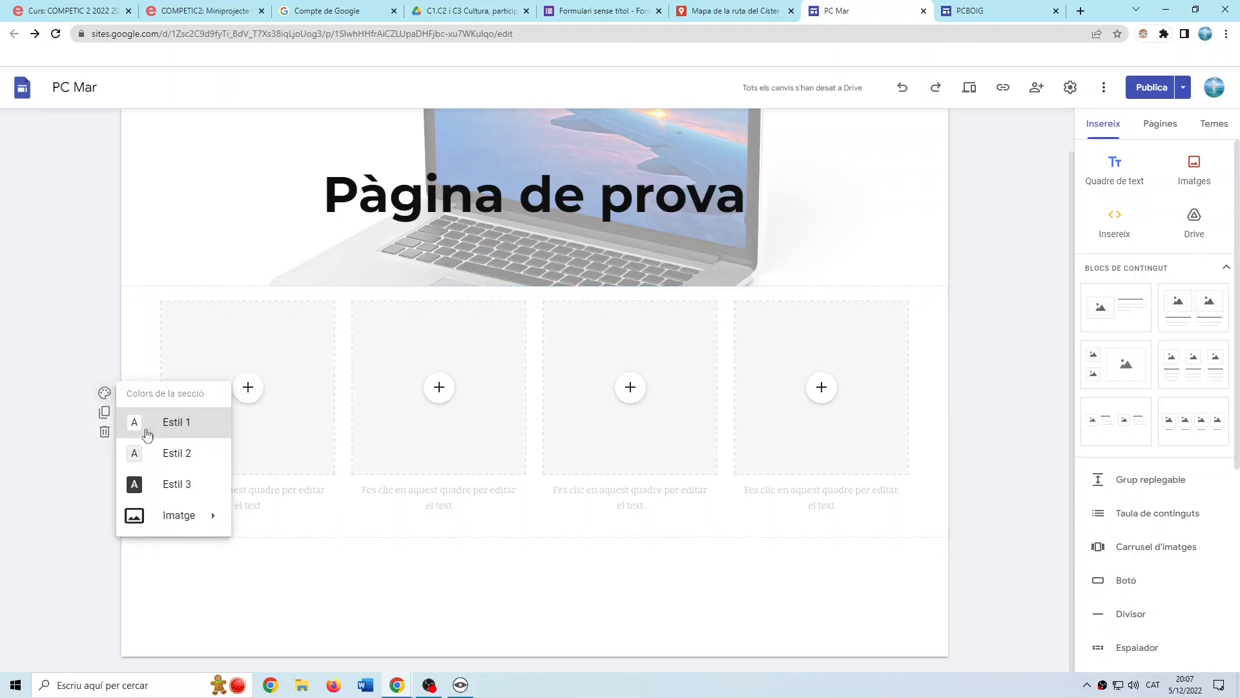
pyautogui.click(176, 483)
pyautogui.click(104, 393)
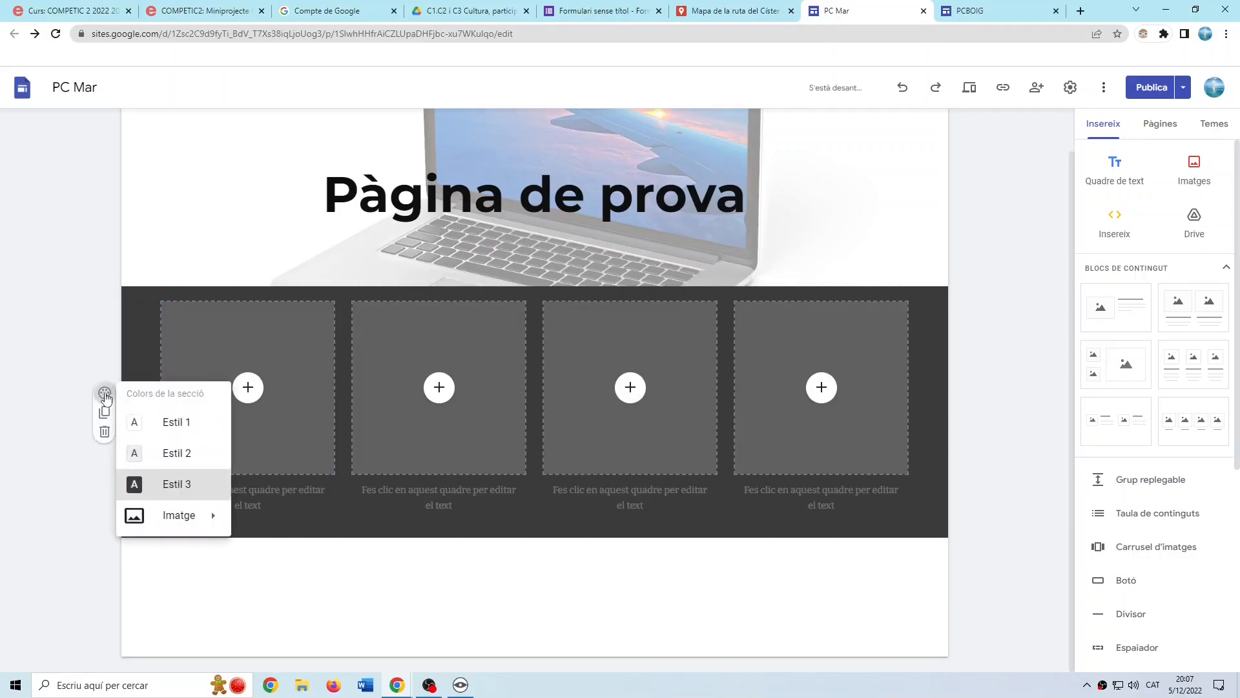
pyautogui.moveTo(180, 526)
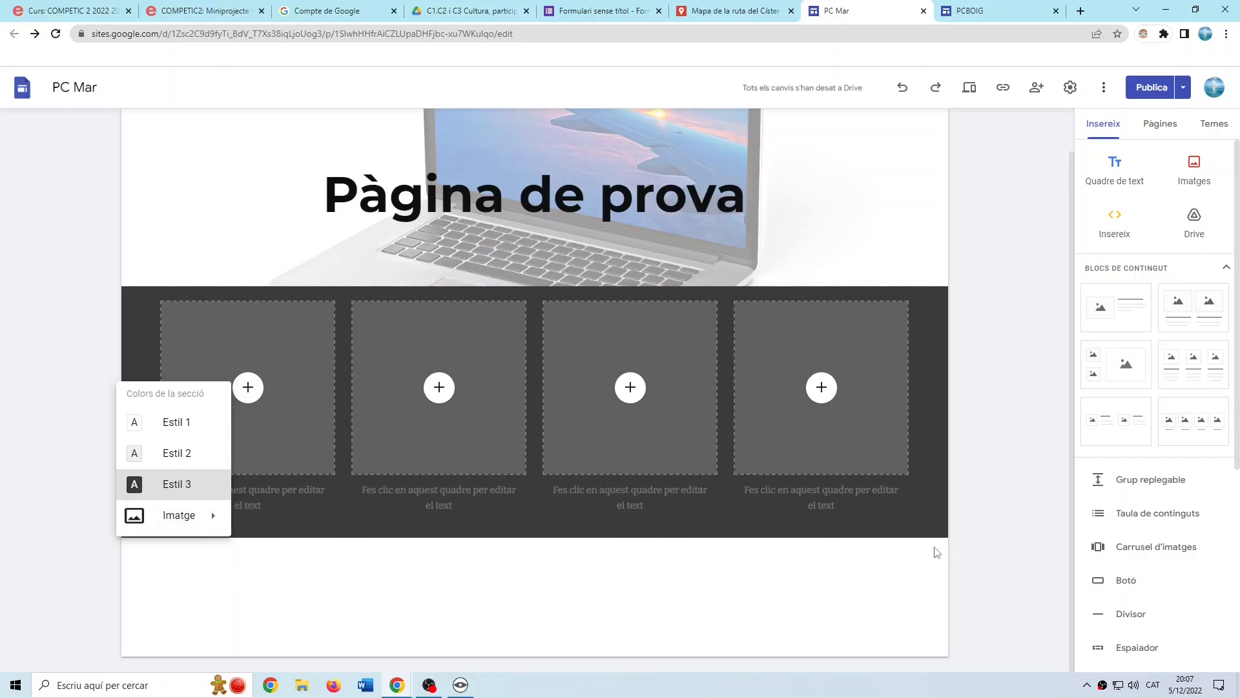
pyautogui.click(104, 433)
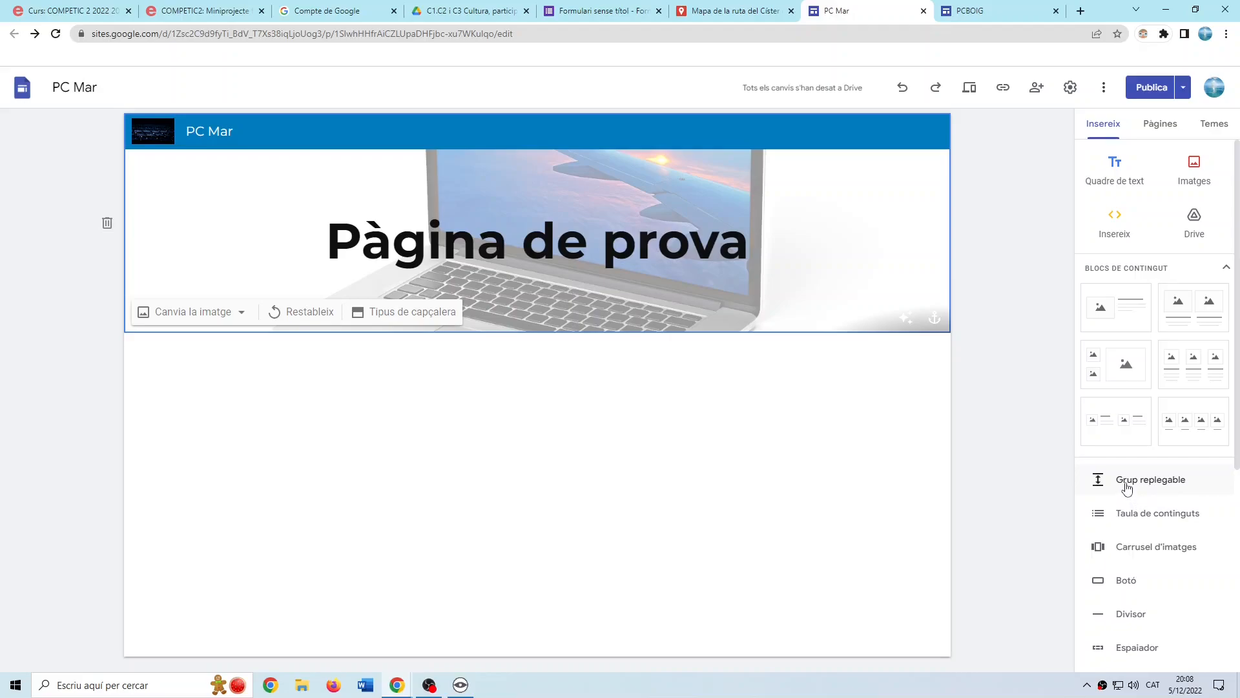
# Insert a collapsible group below the PC Mar header and title it "Enllaç al meu Instragram".
pyautogui.scroll(-5, 1140, 501)
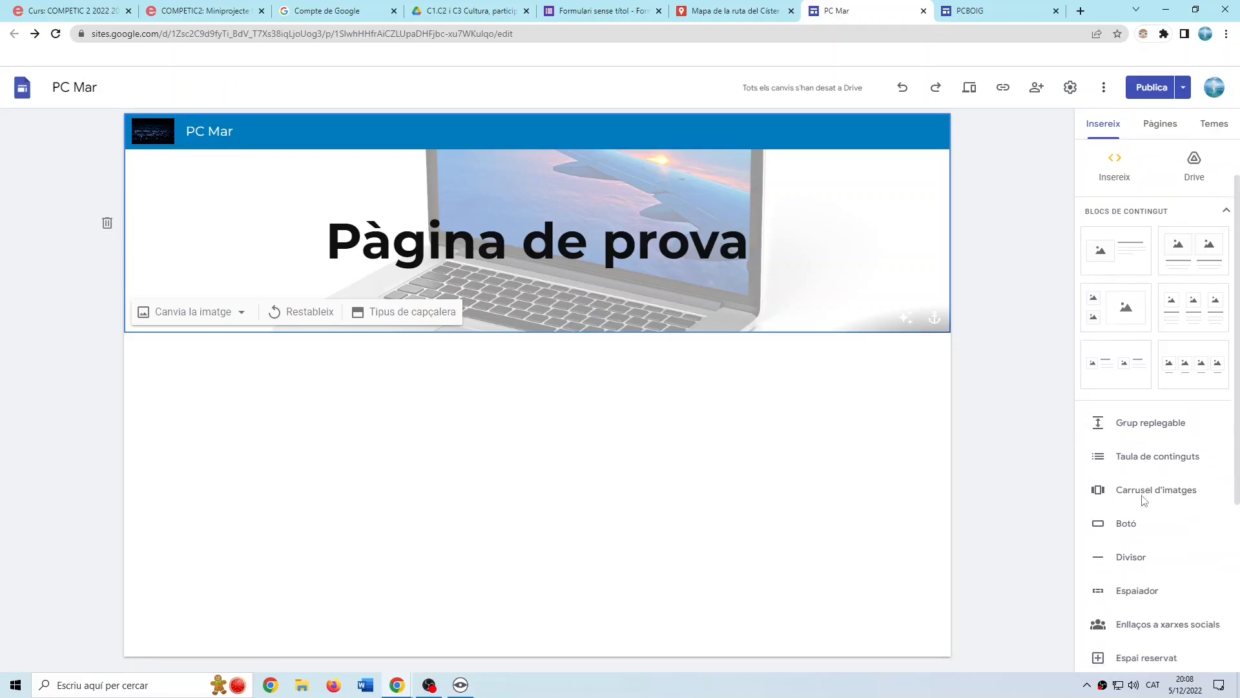
pyautogui.scroll(-1, 1142, 503)
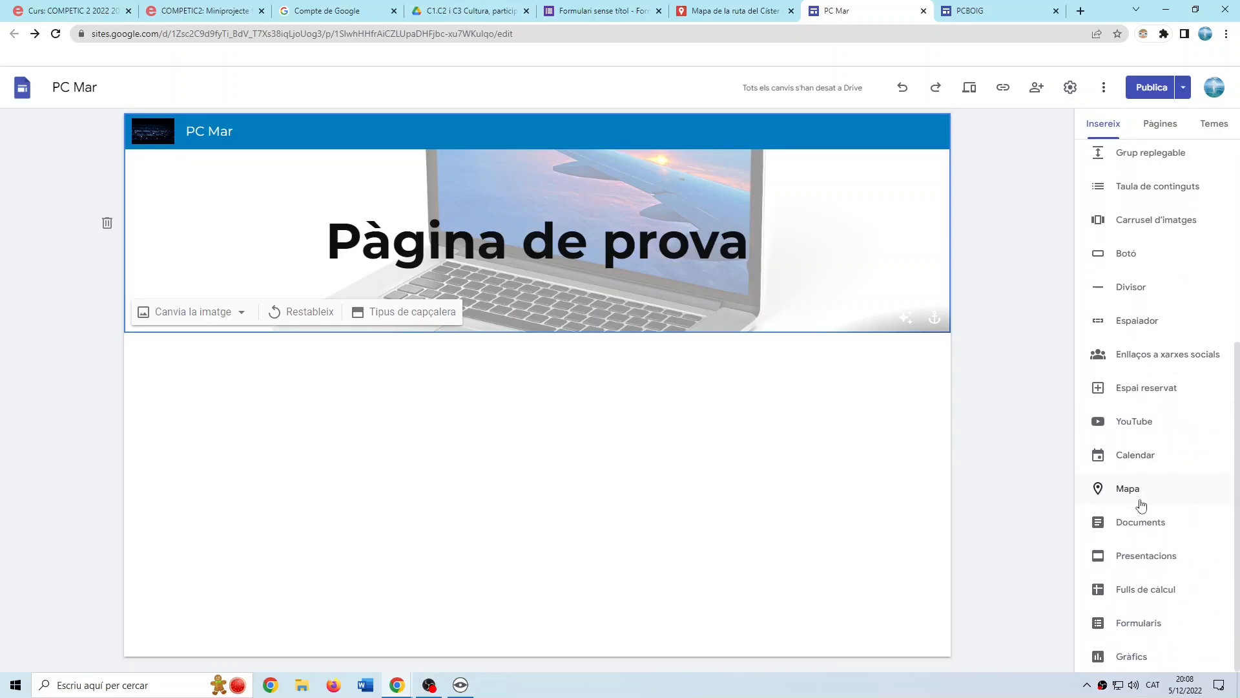
pyautogui.scroll(5, 1141, 505)
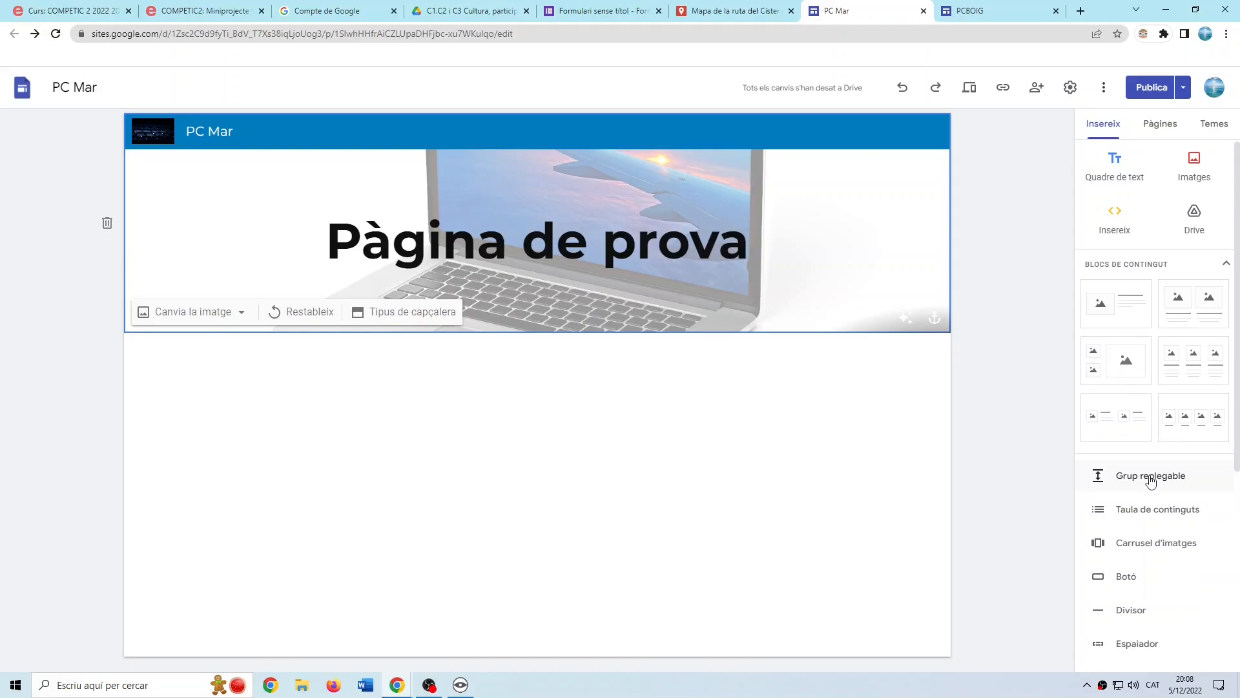
pyautogui.click(1140, 476)
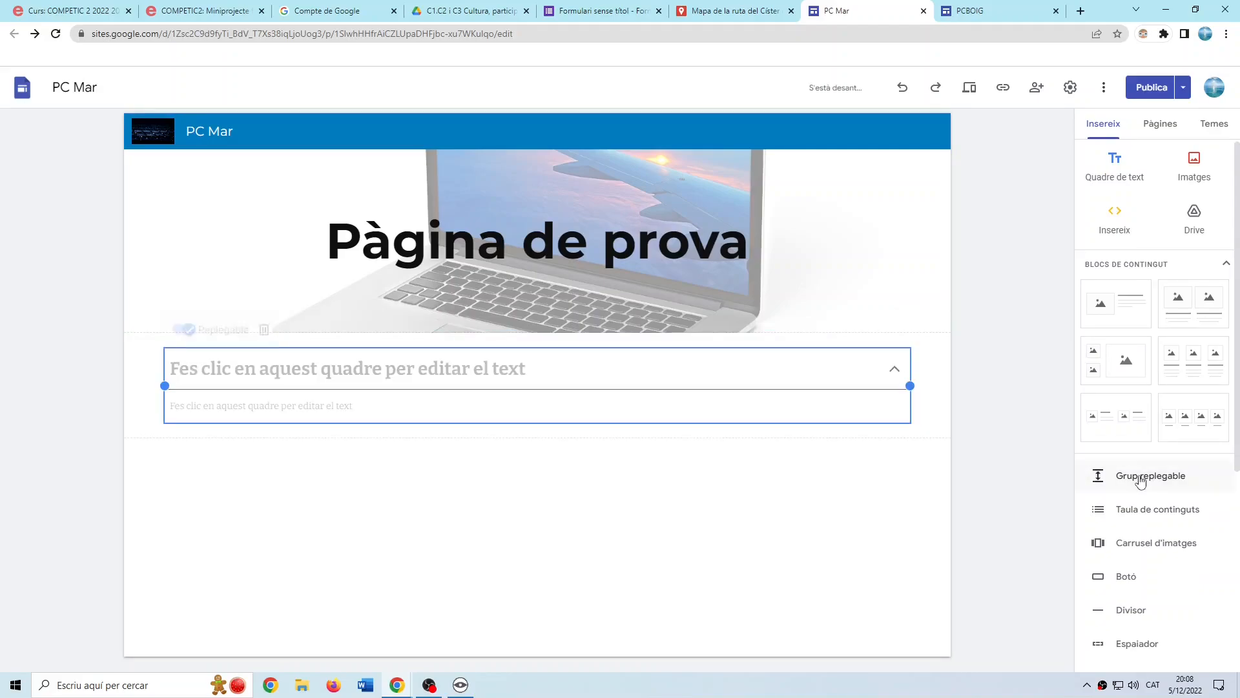
pyautogui.click(181, 366)
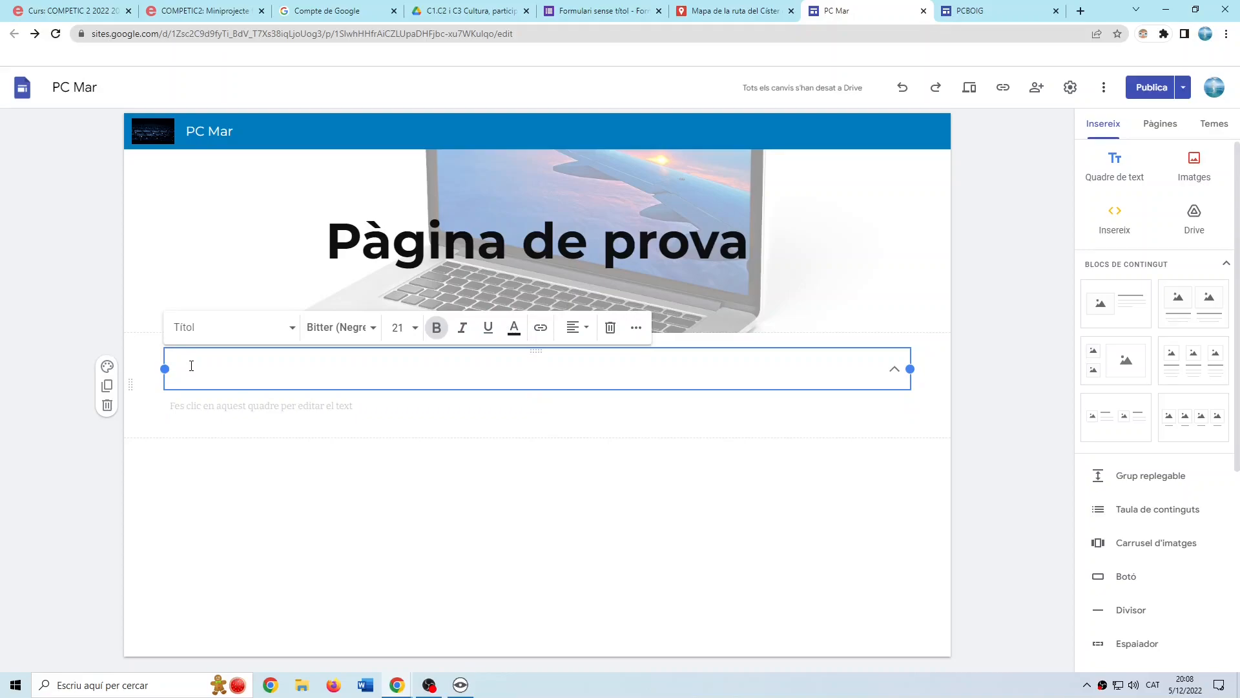
pyautogui.write('Enllaç al meu In')
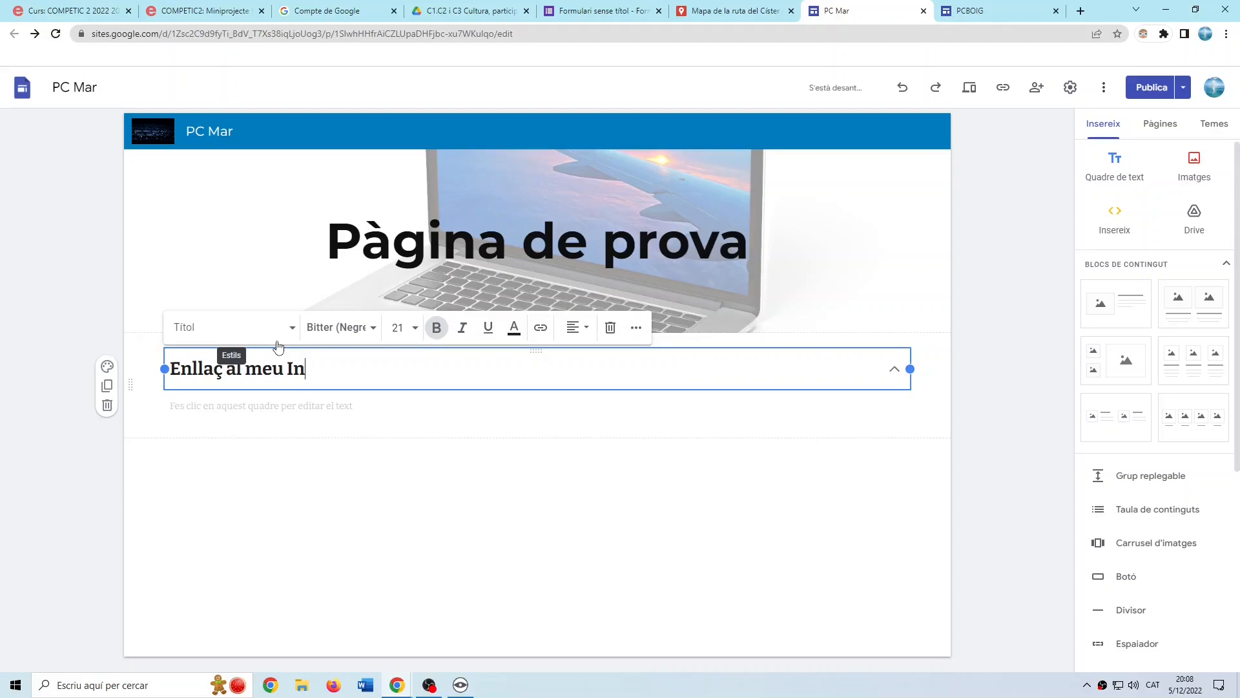
pyautogui.write('stragram')
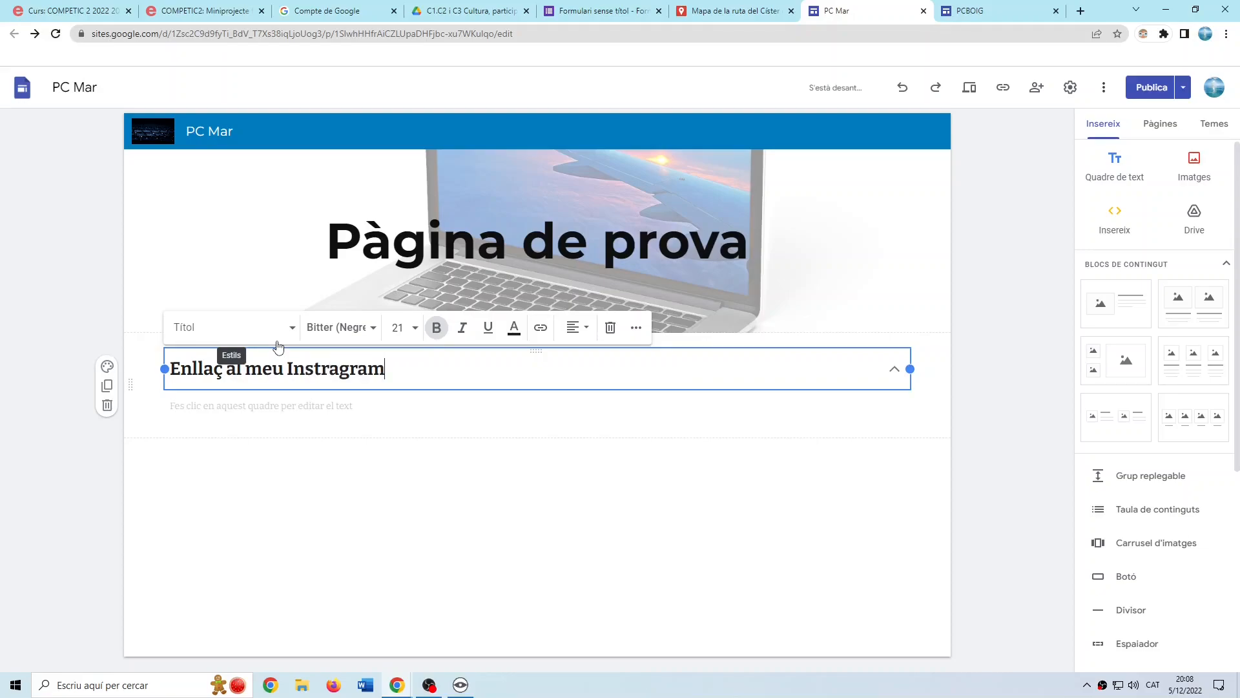
# Search for "instagram" in a new browser tab, open the Instagram site and copy its web address.
pyautogui.click(253, 412)
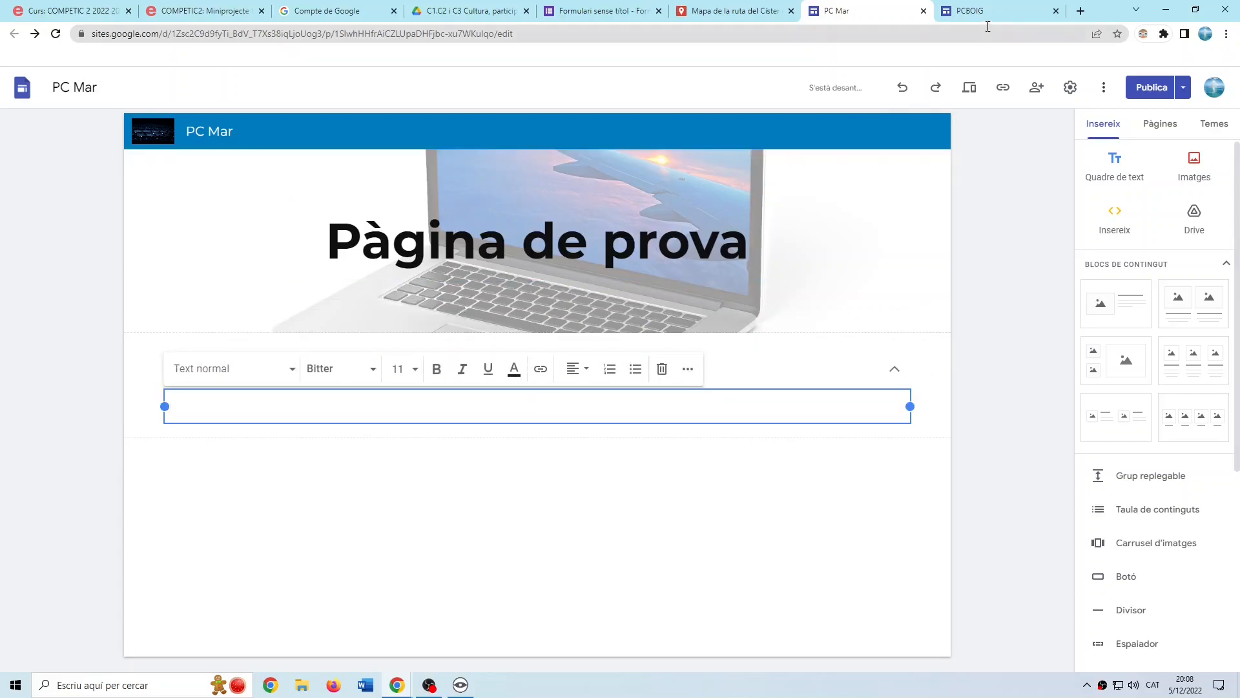
pyautogui.click(1081, 10)
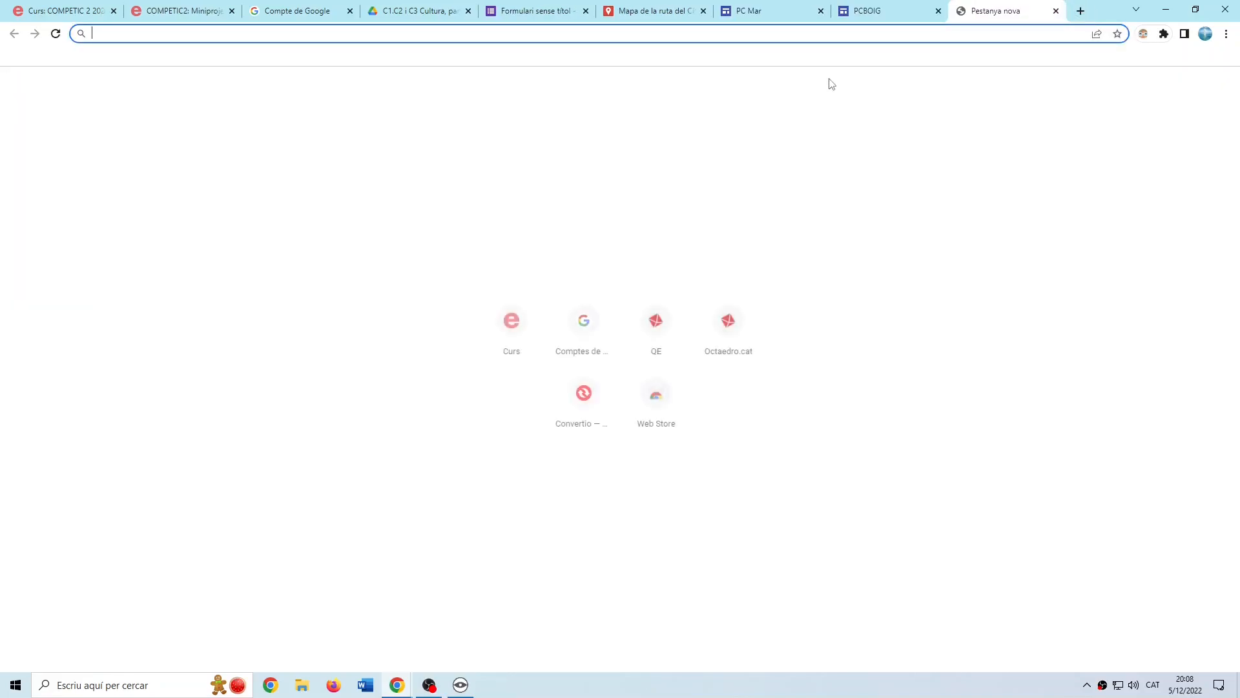
pyautogui.write('instagram')
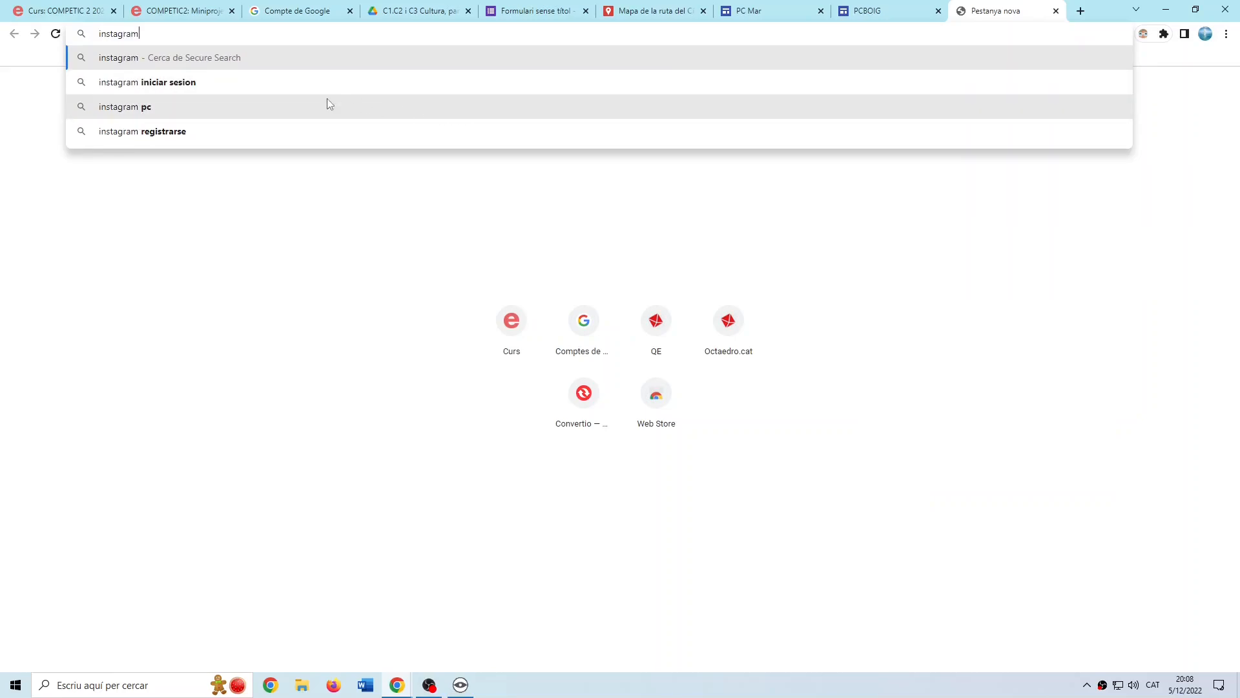
pyautogui.click(203, 64)
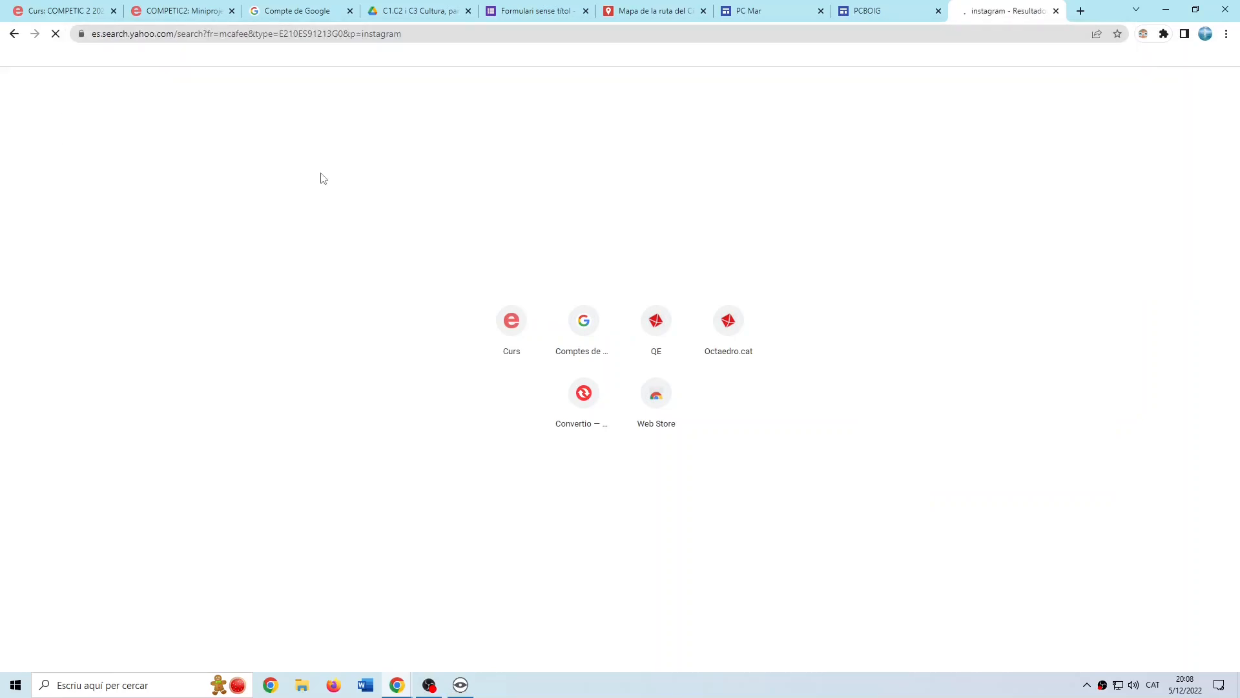
pyautogui.click(123, 203)
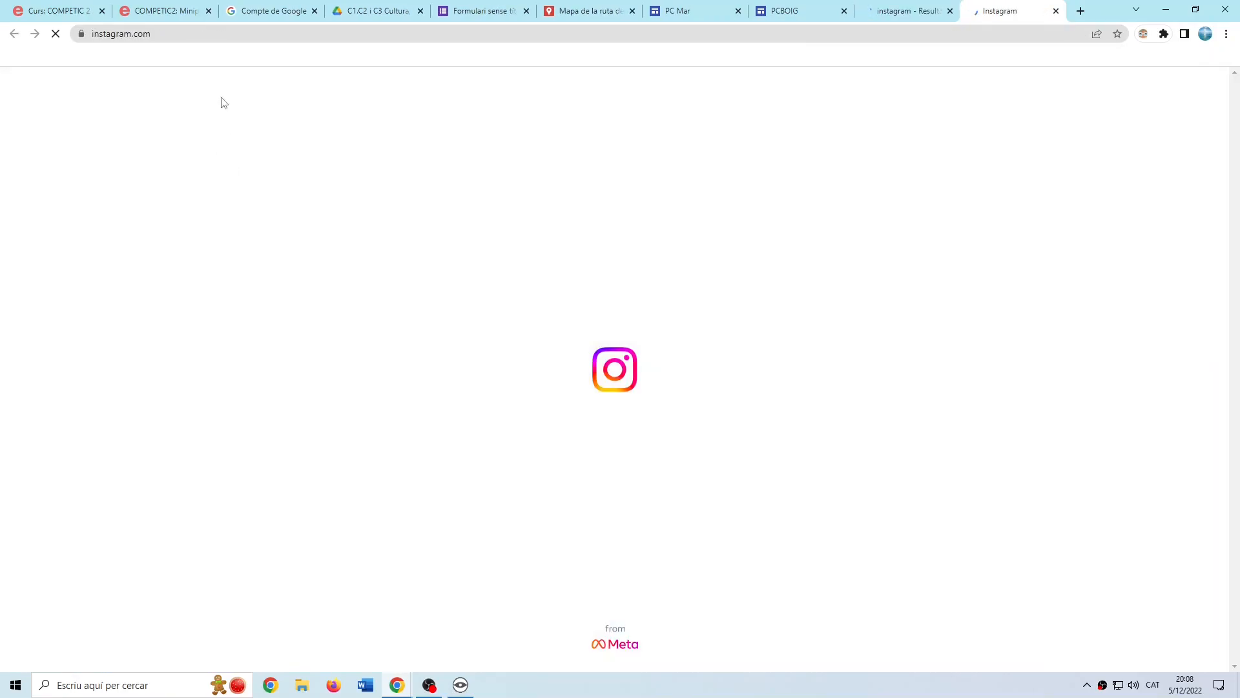
pyautogui.click(103, 34)
pyautogui.rightClick(113, 37)
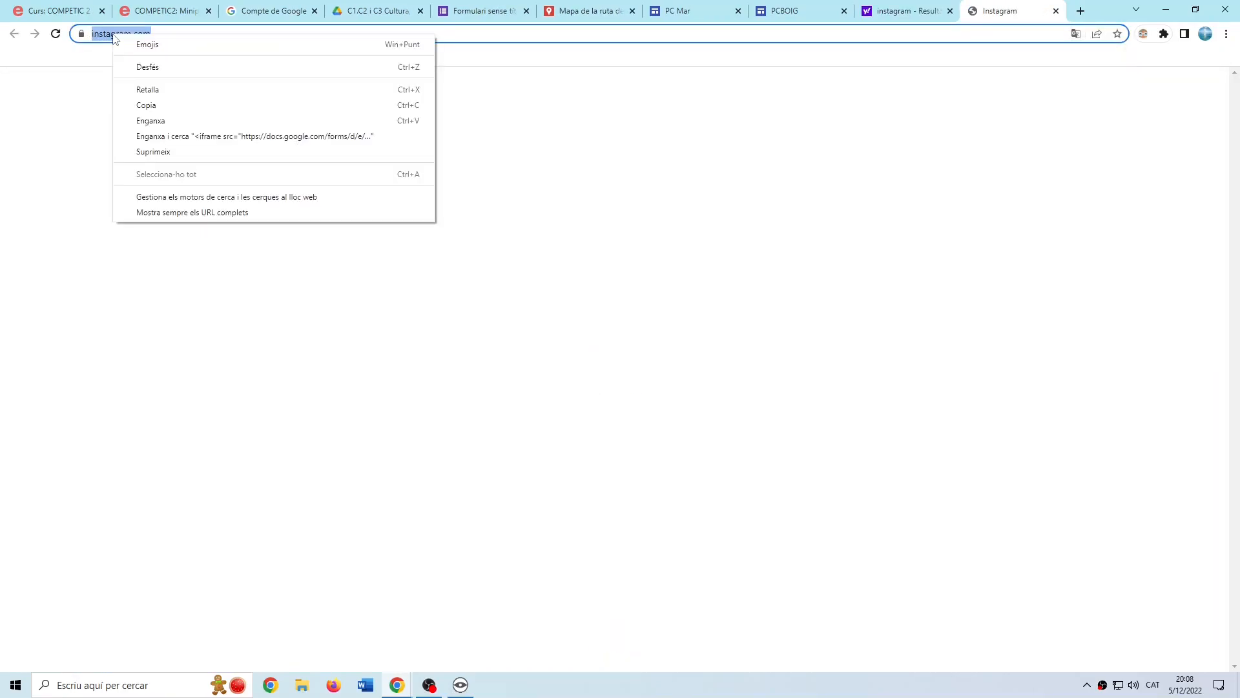
pyautogui.click(152, 105)
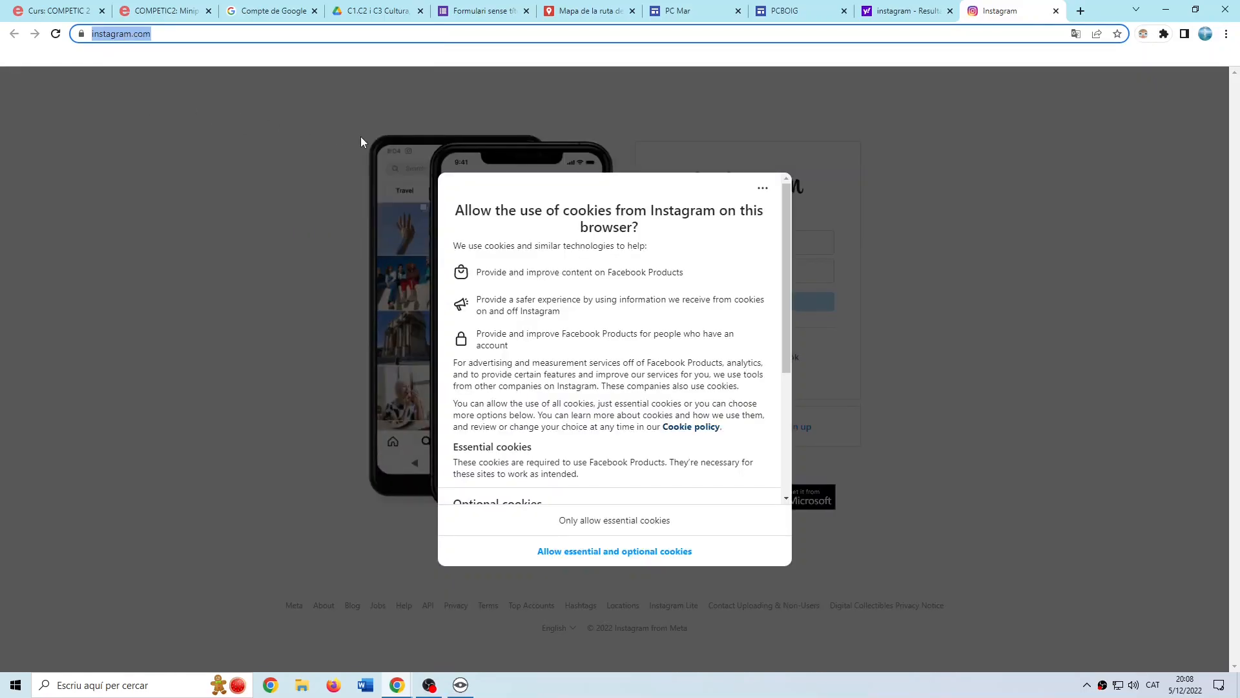
# Paste the copied Instagram address into the body text of the collapsible group on the PC Mar page.
pyautogui.click(785, 11)
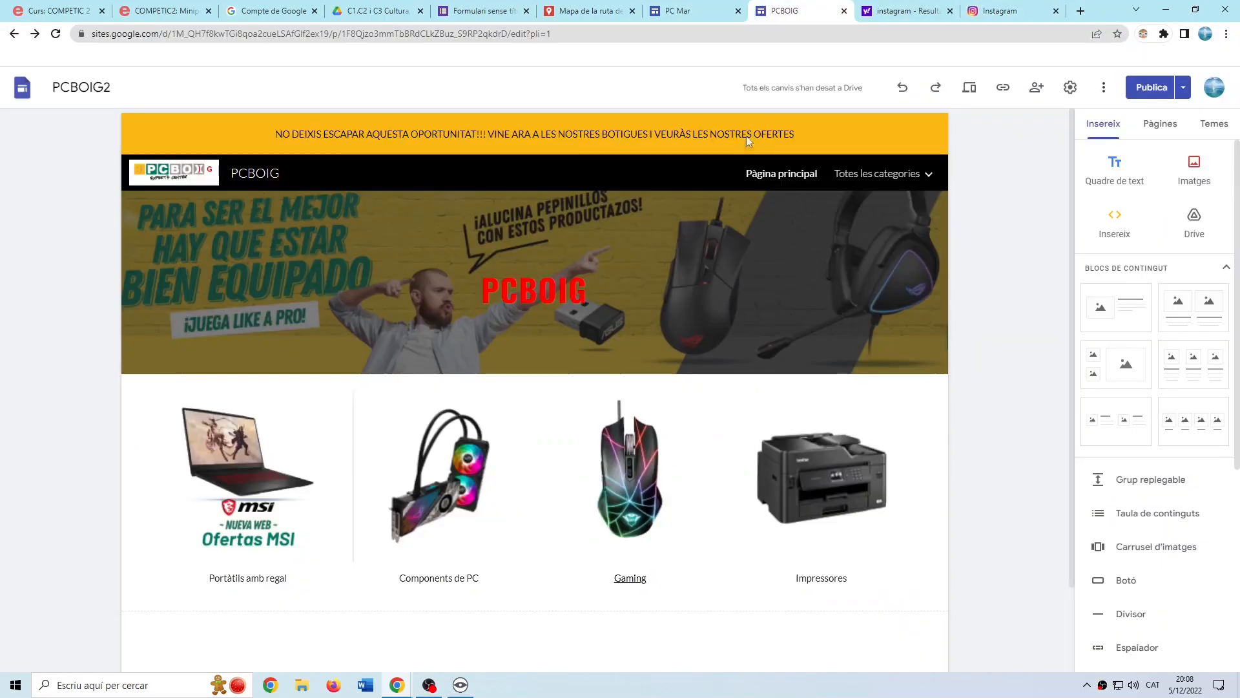
pyautogui.click(678, 11)
pyautogui.rightClick(189, 414)
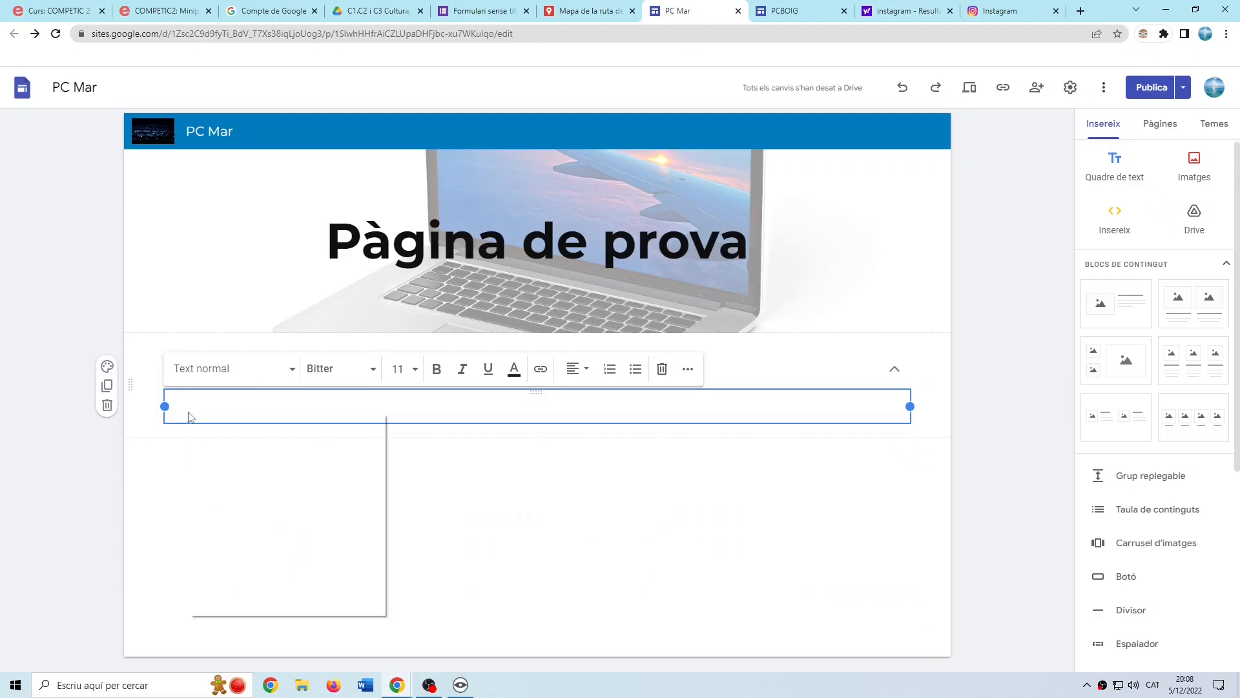
pyautogui.click(235, 513)
pyautogui.click(395, 534)
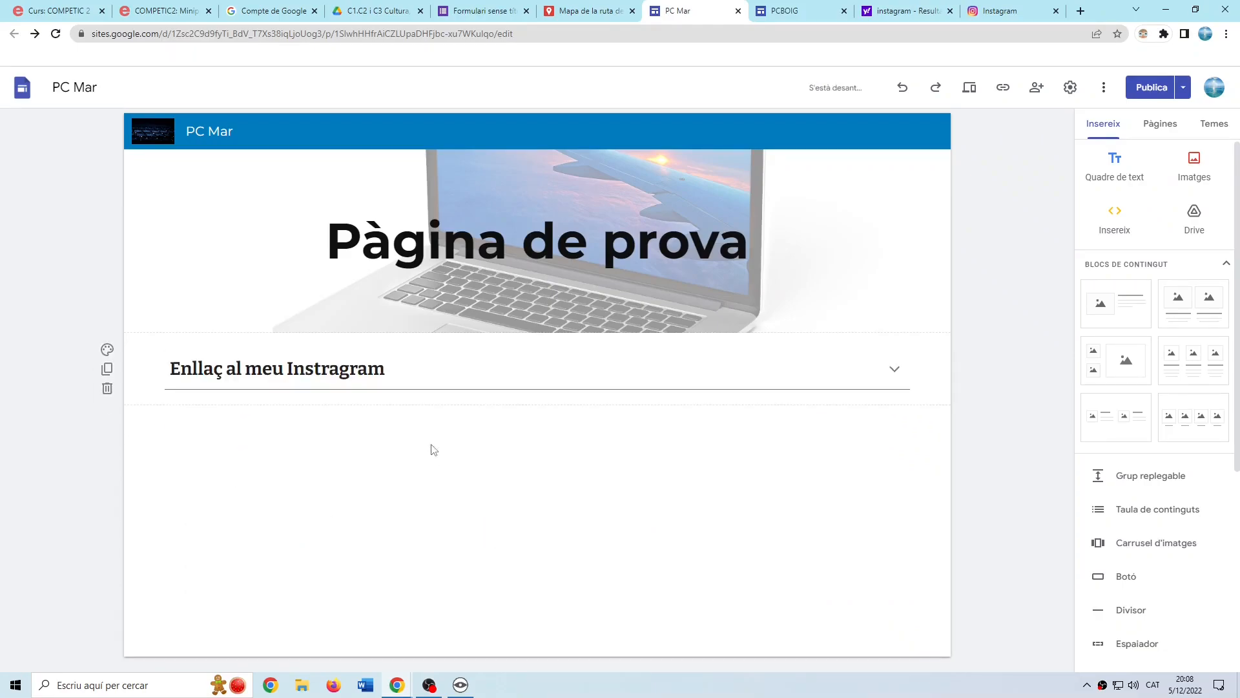
# Review and publish the PC Mar changes, and preview the page with the "Enllaç al meu Instragram" group expanded.
pyautogui.click(1150, 88)
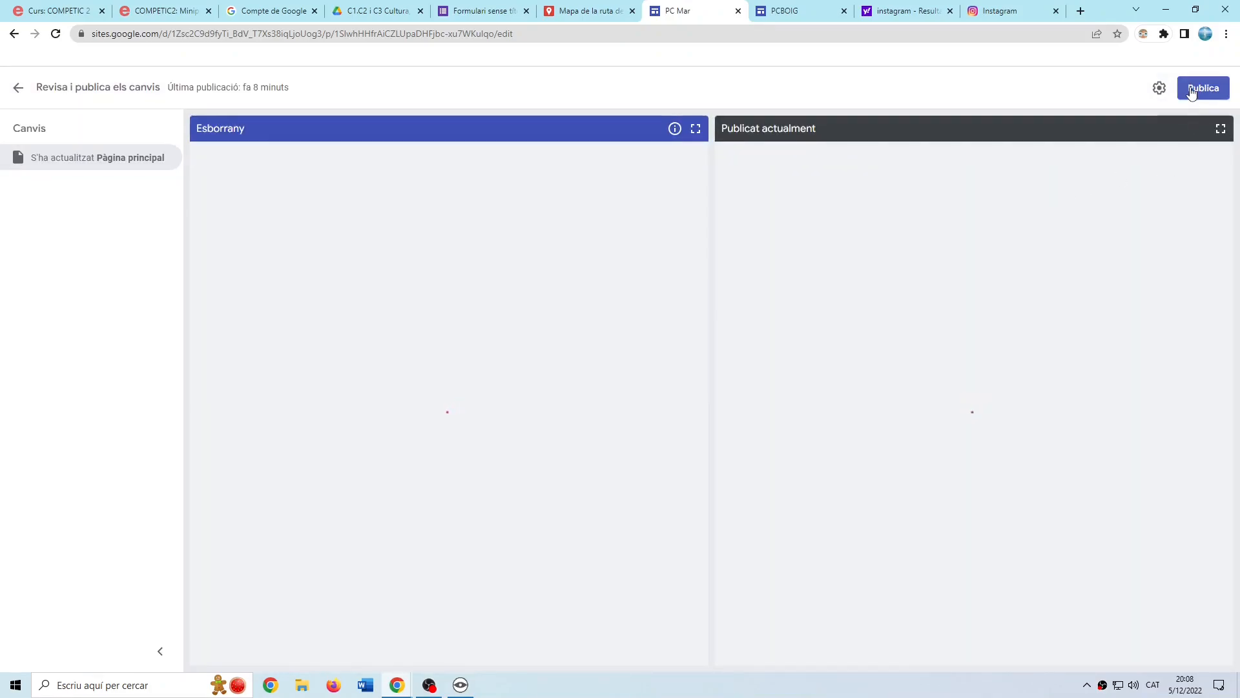
pyautogui.click(1192, 90)
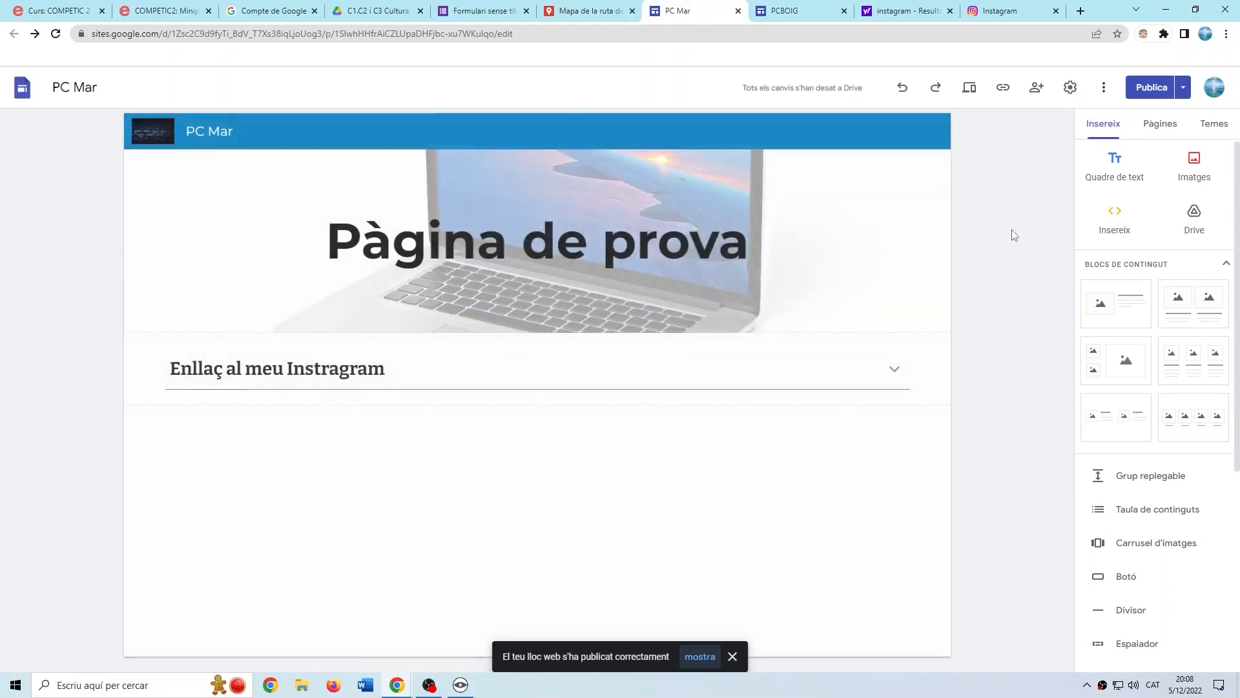
pyautogui.click(969, 87)
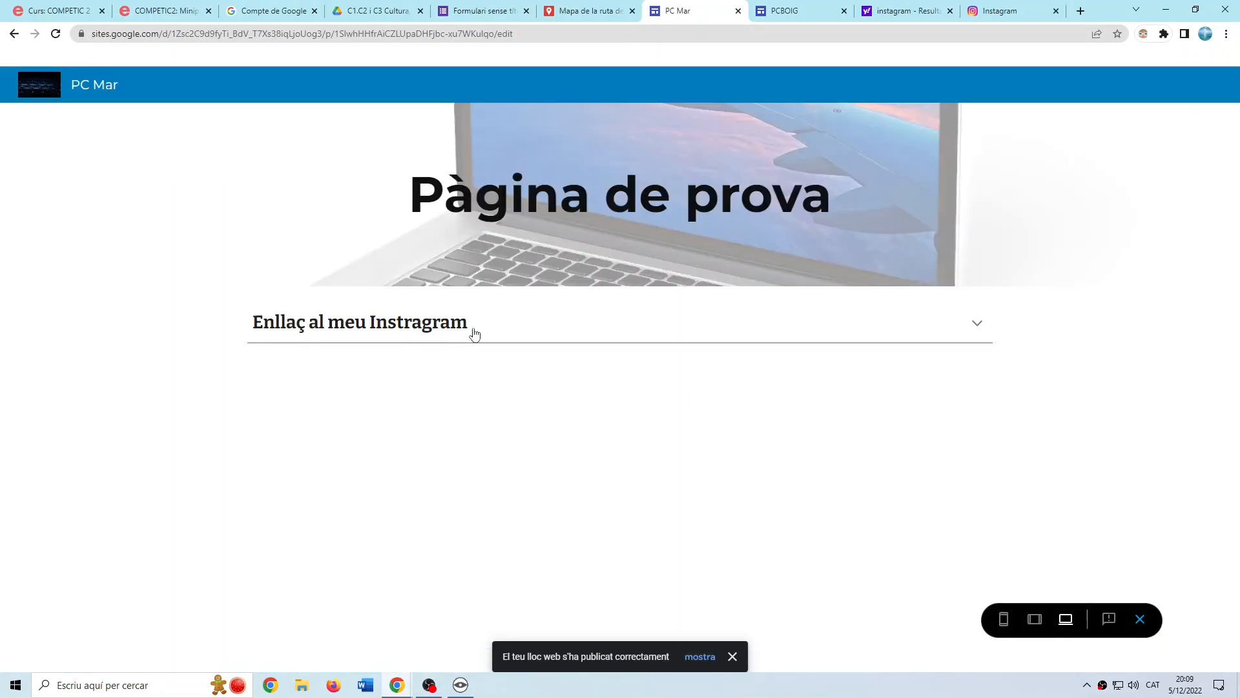
pyautogui.click(977, 324)
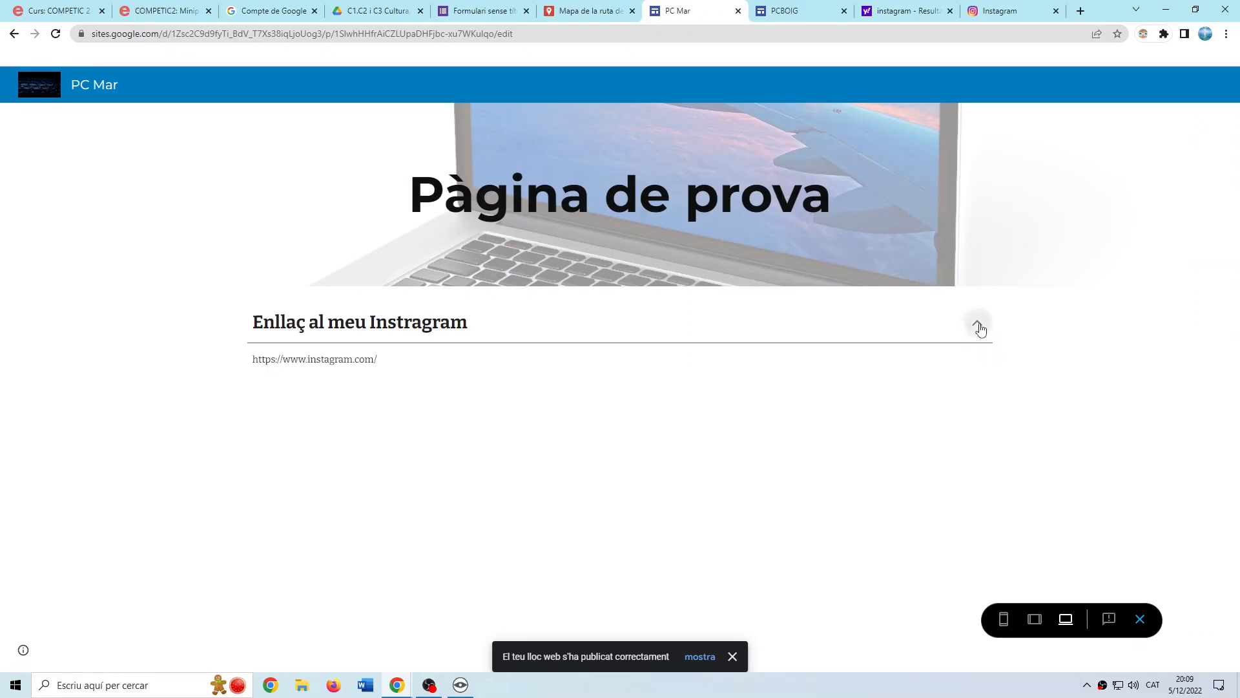
# Test expanding and collapsing the "Enllaç al meu Instragram" group in the preview, and return to the page editor.
pyautogui.click(978, 325)
pyautogui.click(976, 325)
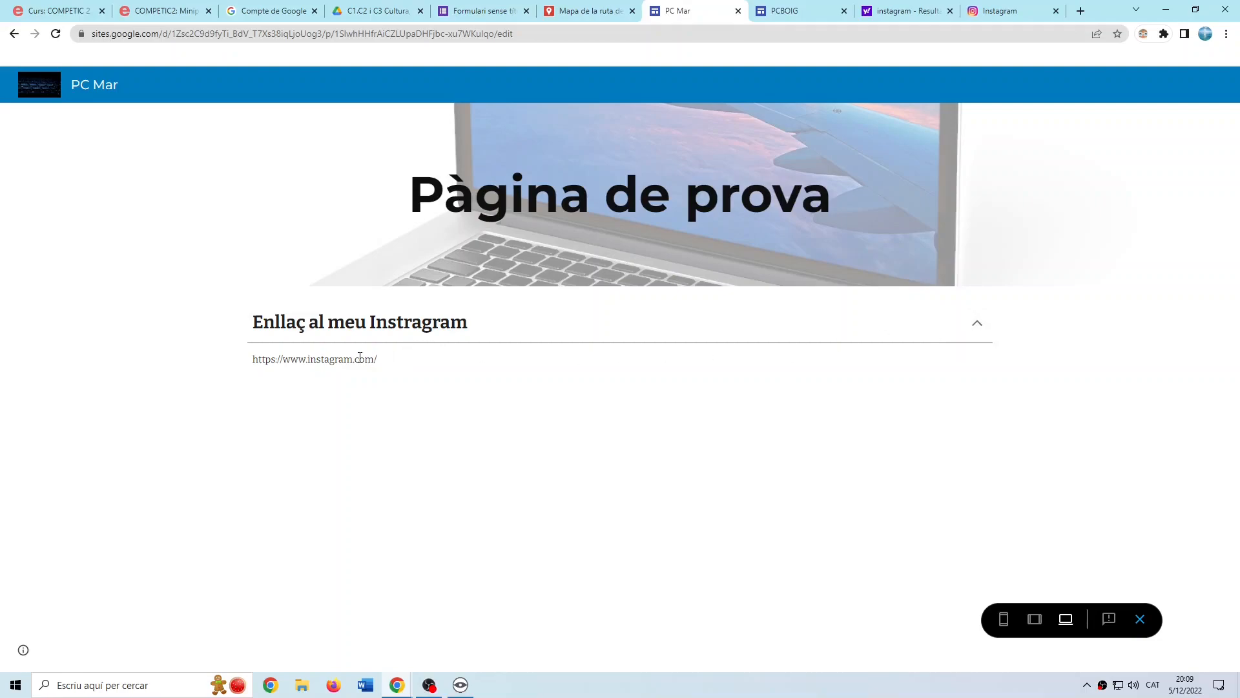
pyautogui.click(978, 325)
pyautogui.click(1140, 618)
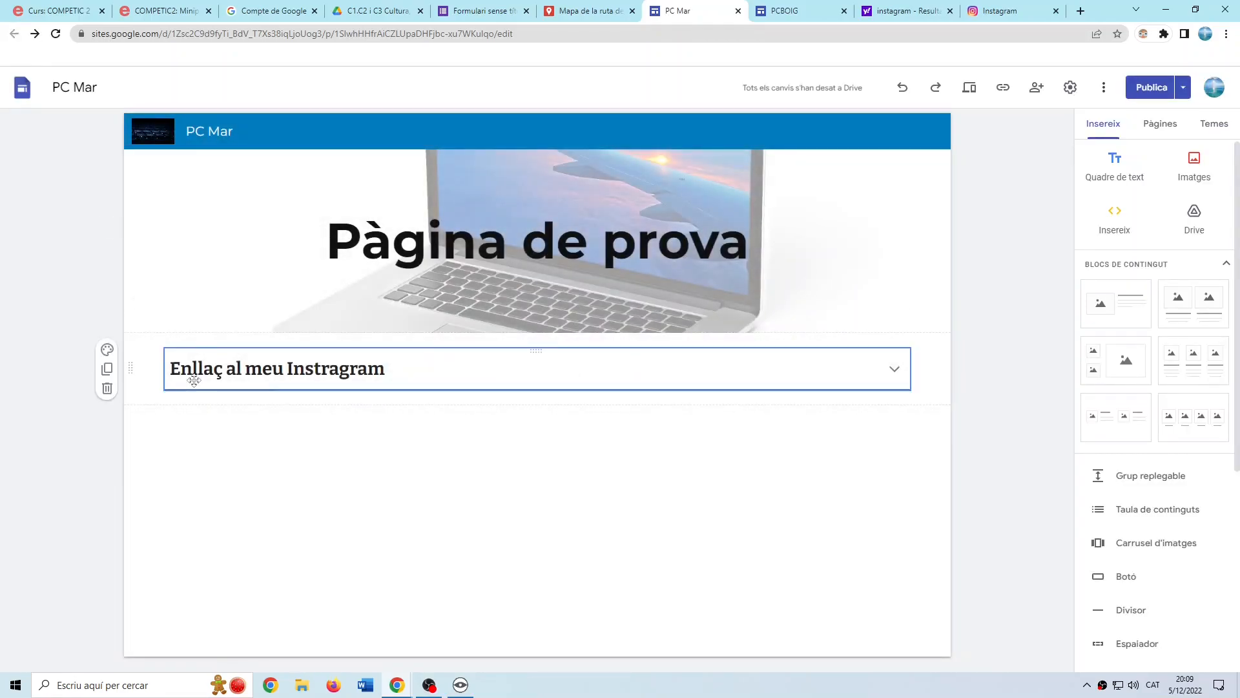
# Delete the collapsible group's section and insert a table of contents below the page header.
pyautogui.click(106, 388)
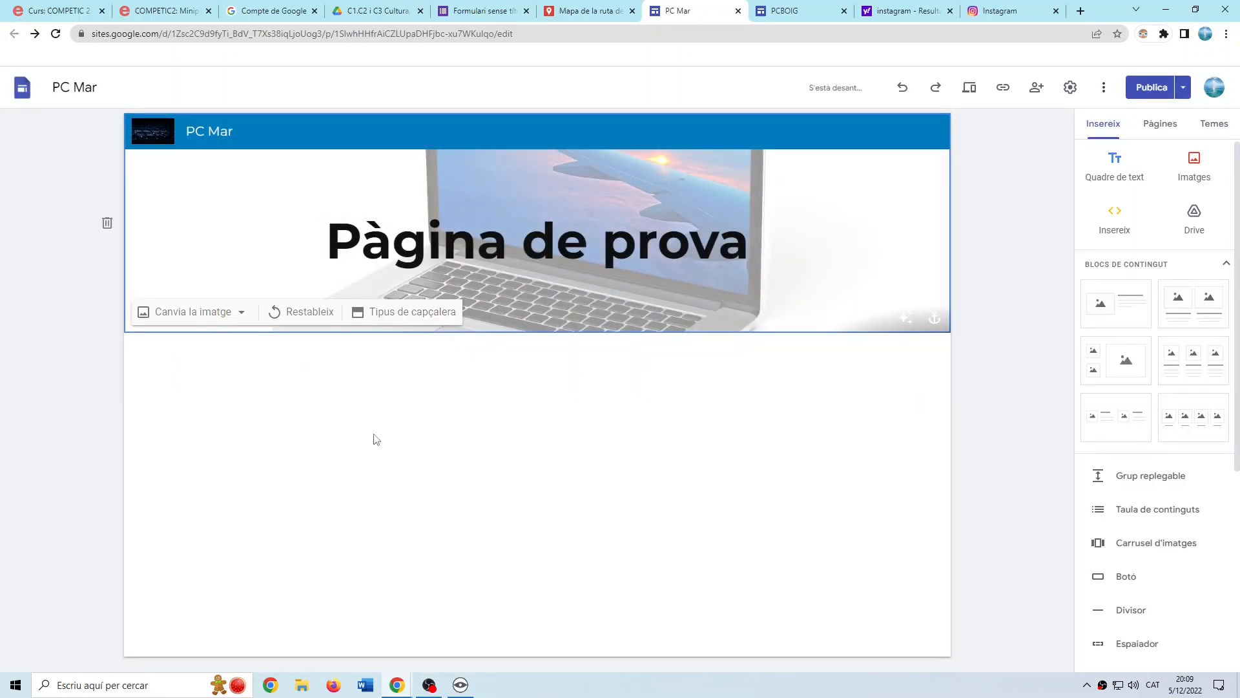
pyautogui.click(1129, 511)
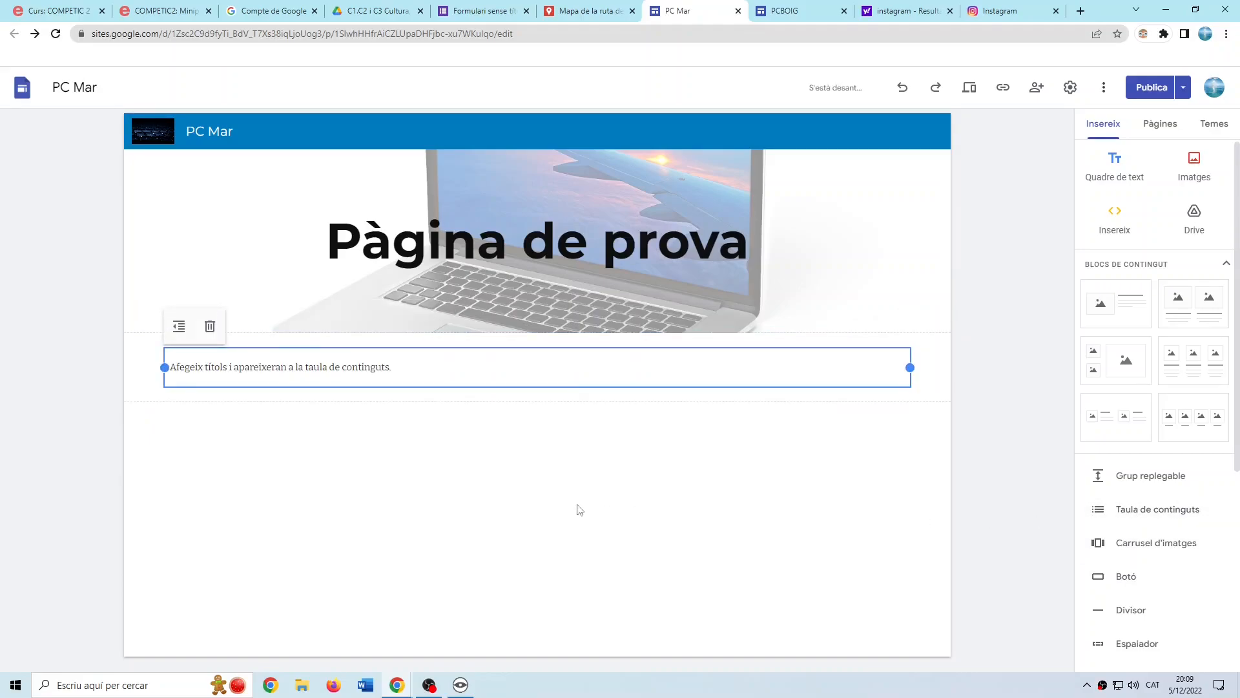
# Add a text box below the table of contents containing "Titol 1" and a second line of filler text "farpqgjrg`jqt".
pyautogui.click(1115, 166)
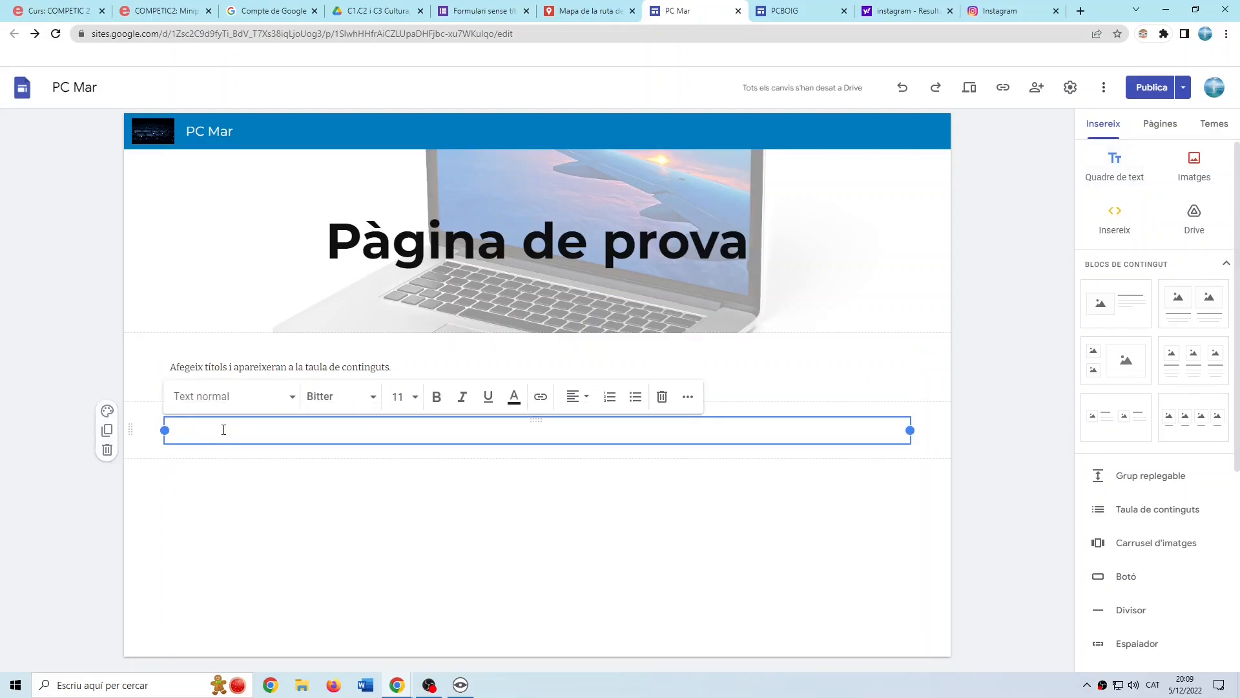
pyautogui.write('Titol 1')
pyautogui.press('Return')
pyautogui.write('farpqgjrg`jqt')
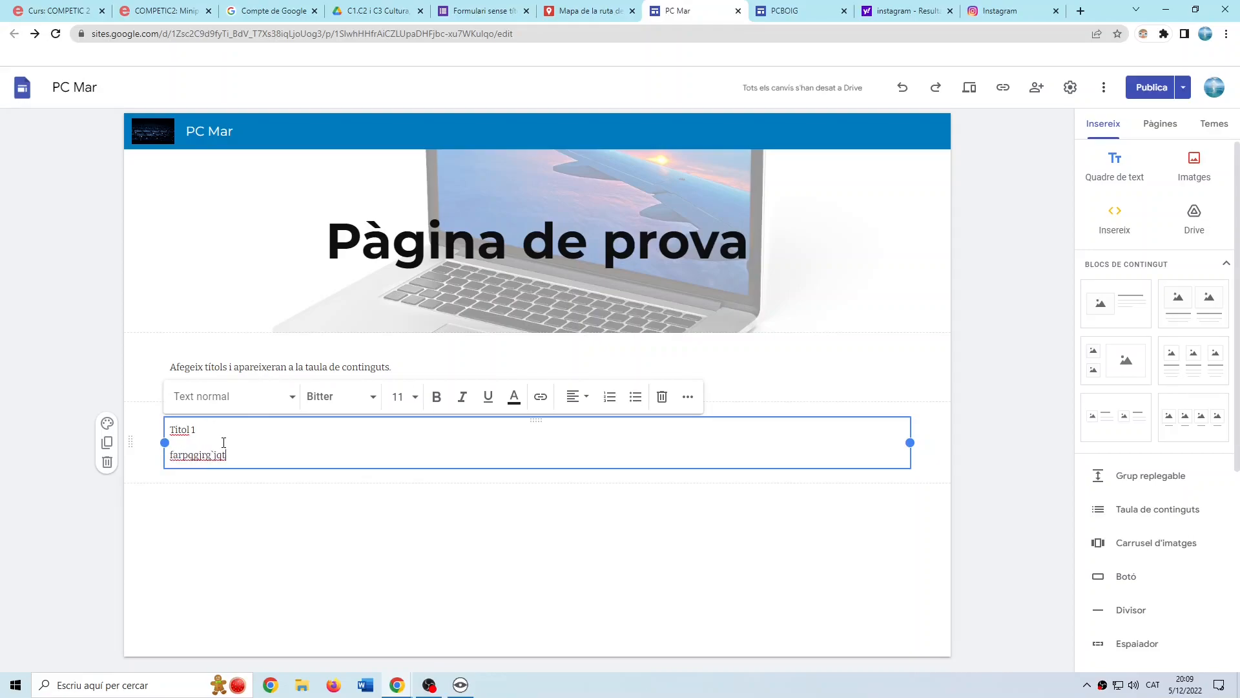
# Apply the larger Títol heading style to the "Titol 1" line so it is listed in the table of contents.
pyautogui.moveTo(204, 430); pyautogui.dragTo(166, 428)
pyautogui.click(292, 401)
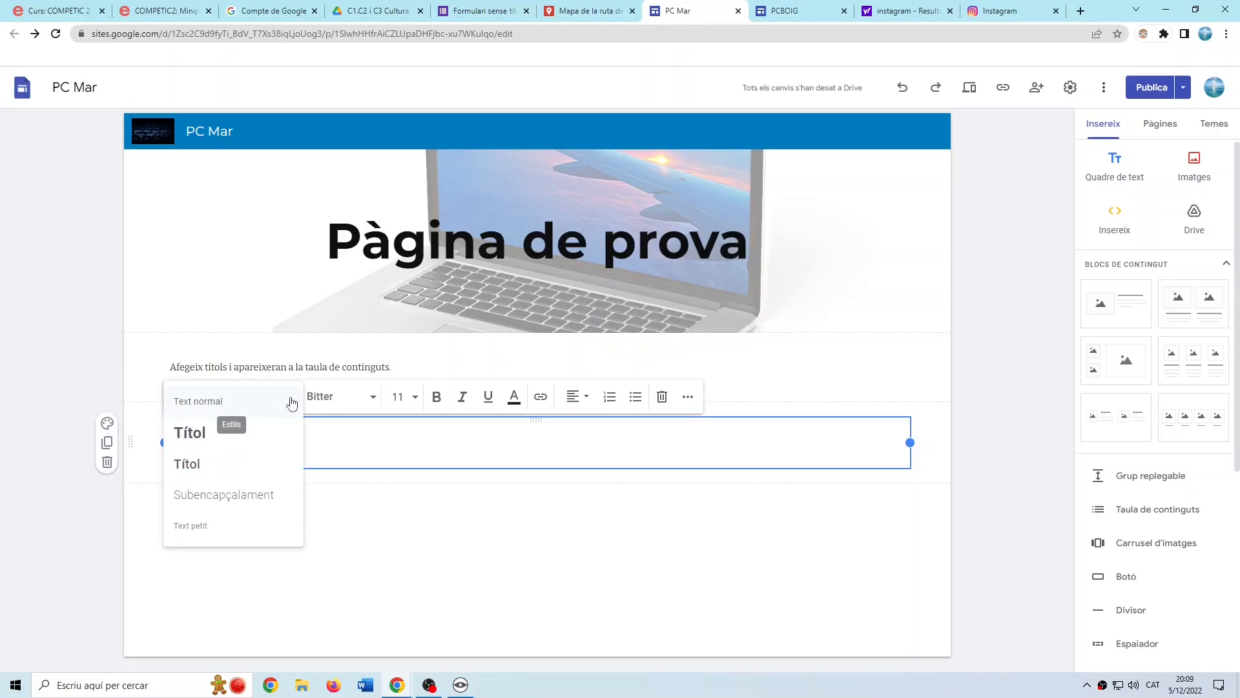
pyautogui.click(204, 438)
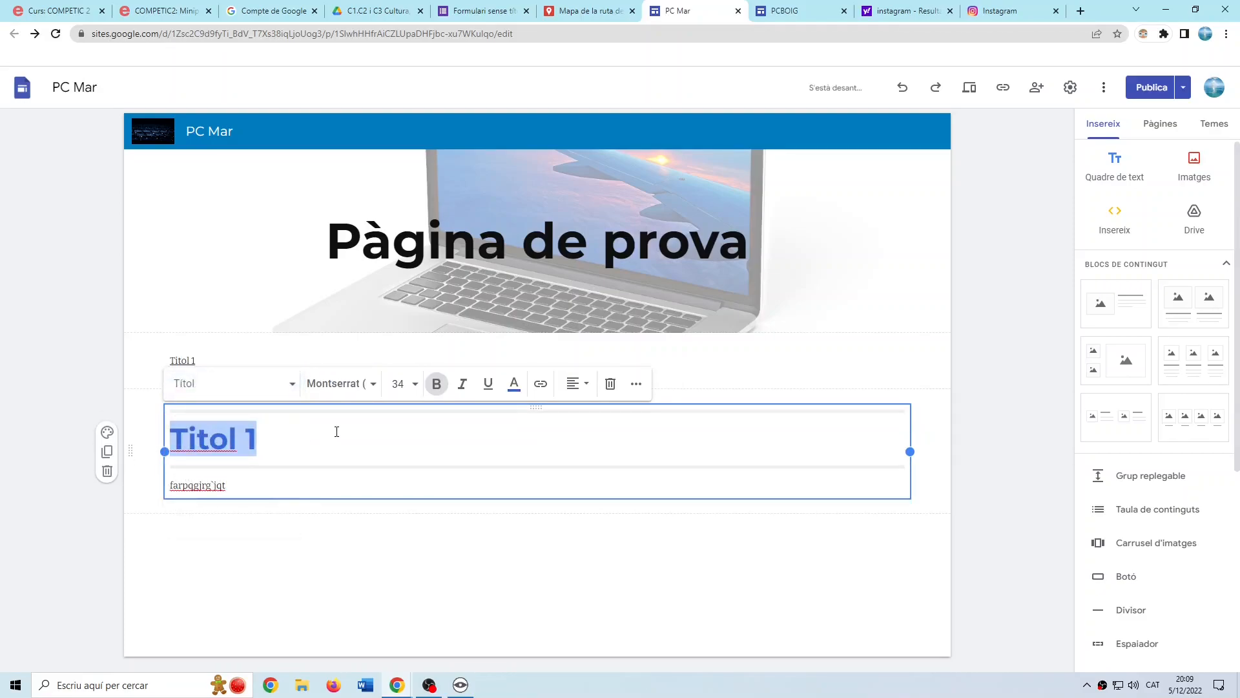
pyautogui.click(282, 517)
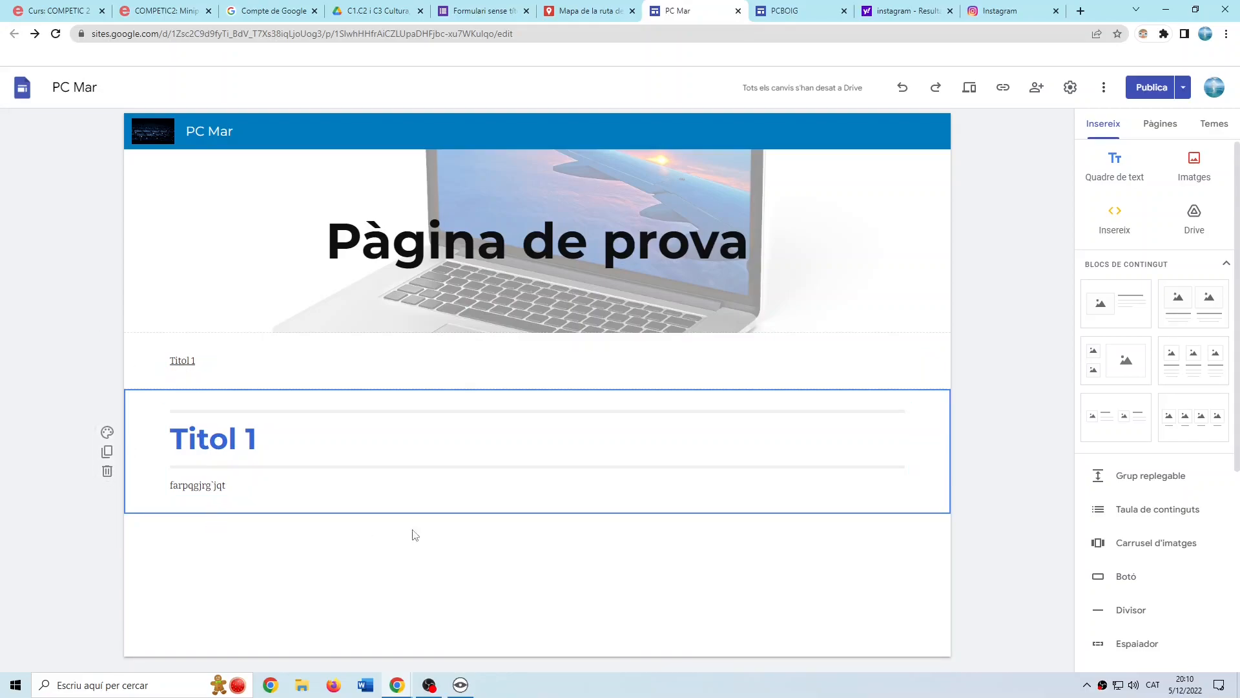
# Duplicate the "Titol 1" section and change the copy's heading to "Titol 2".
pyautogui.click(1115, 166)
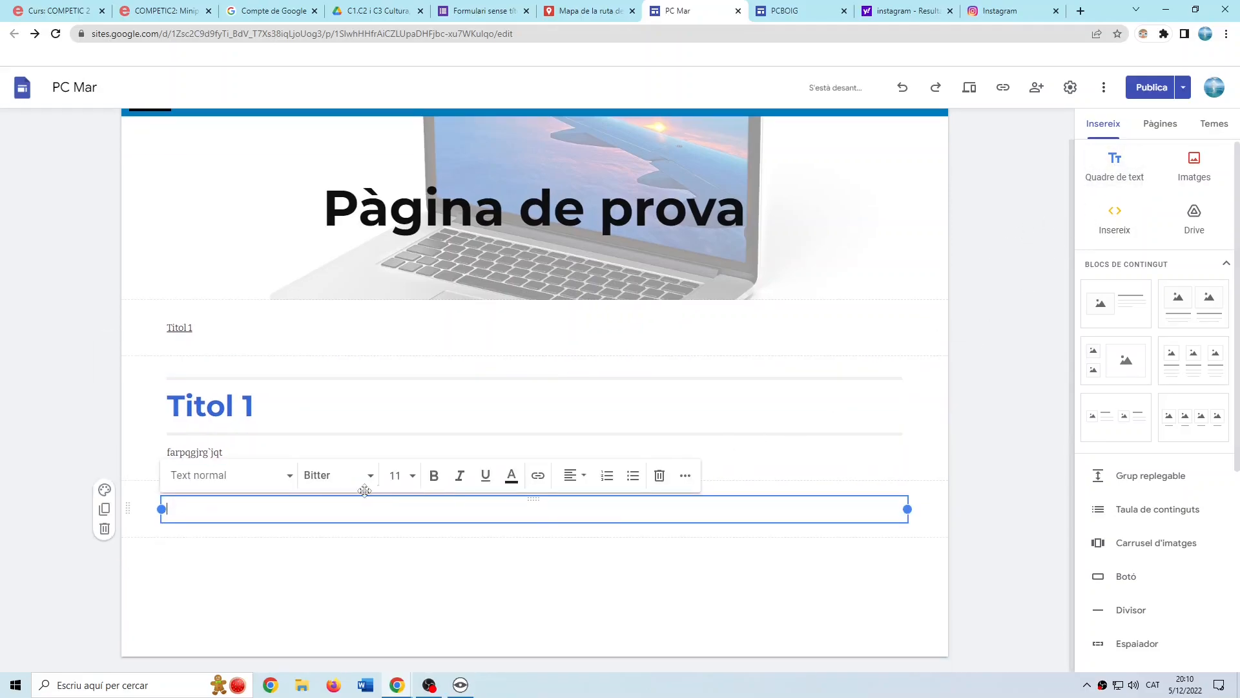
pyautogui.click(104, 528)
pyautogui.click(107, 451)
pyautogui.click(241, 506)
pyautogui.moveTo(242, 491); pyautogui.dragTo(254, 486)
pyautogui.write('2')
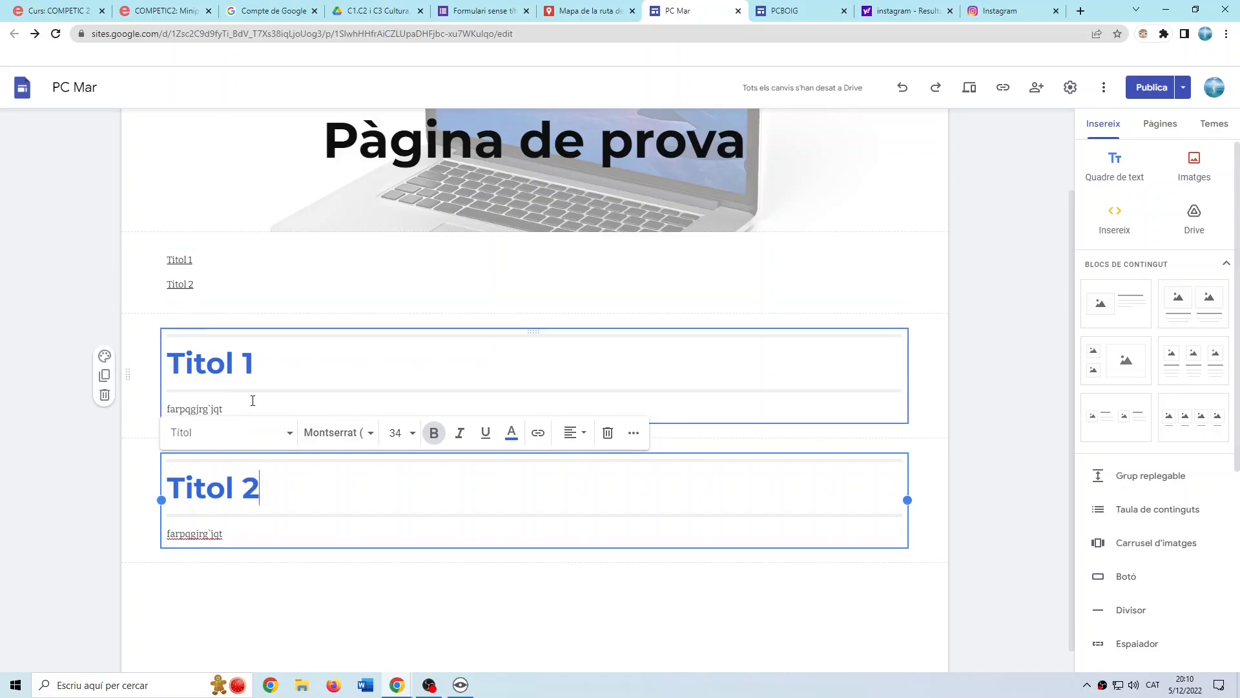
# Replace the "Titol 2" heading text with "Títol".
pyautogui.moveTo(270, 491); pyautogui.dragTo(188, 491)
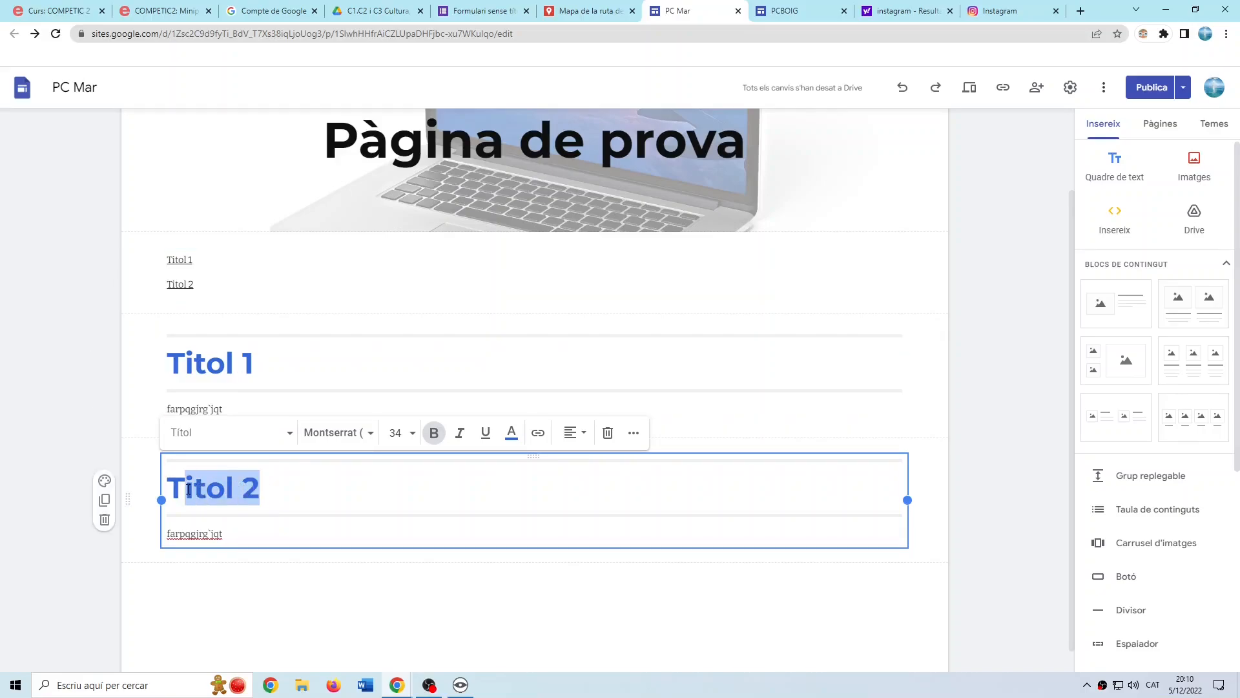
pyautogui.write('ítol')
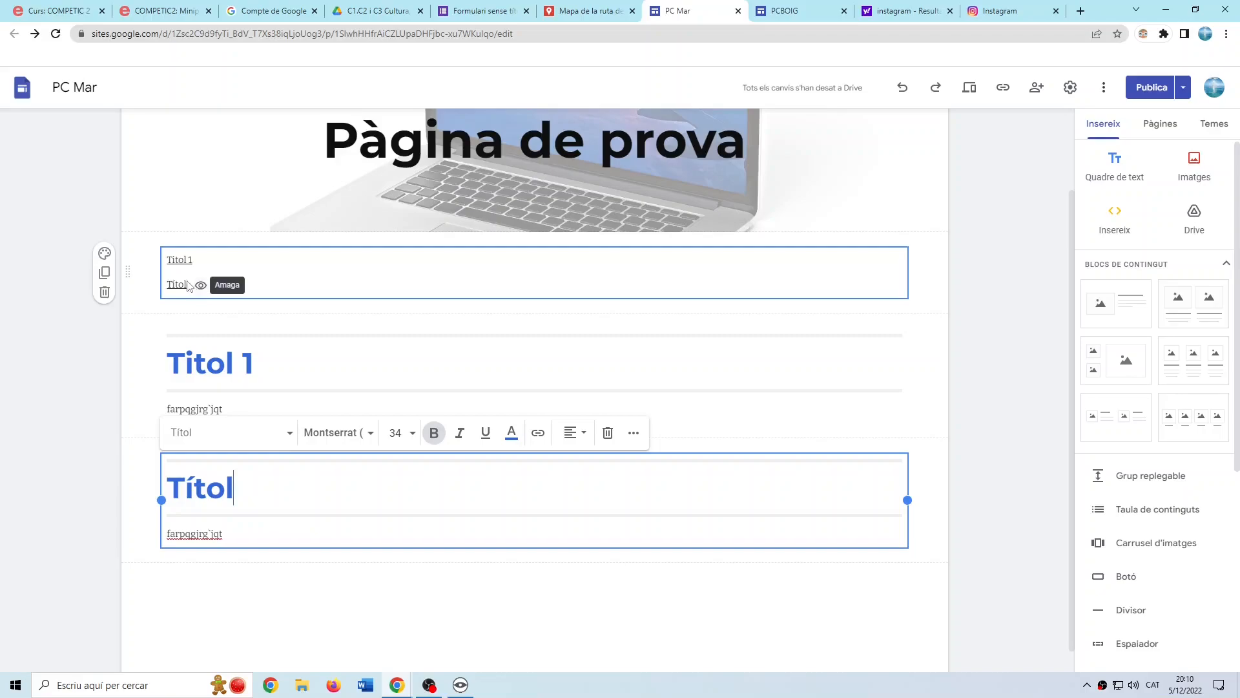
# Delete the table of contents and both heading sections, leaving only the page header.
pyautogui.click(179, 263)
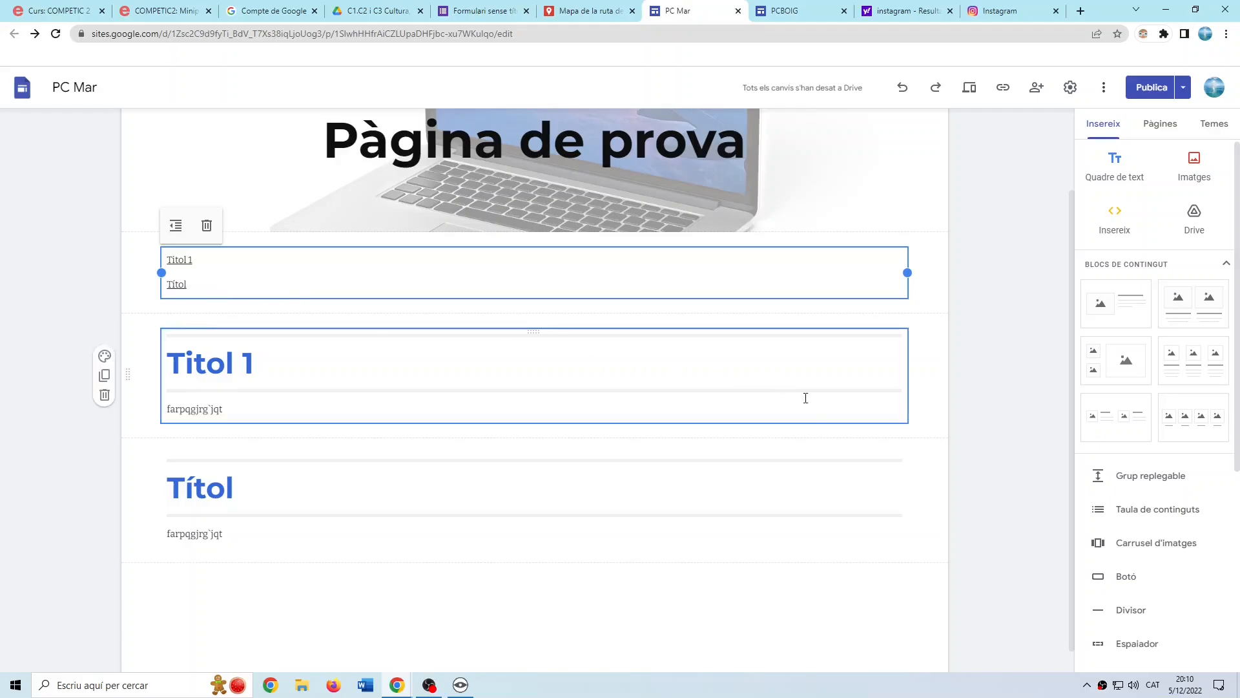
pyautogui.click(106, 289)
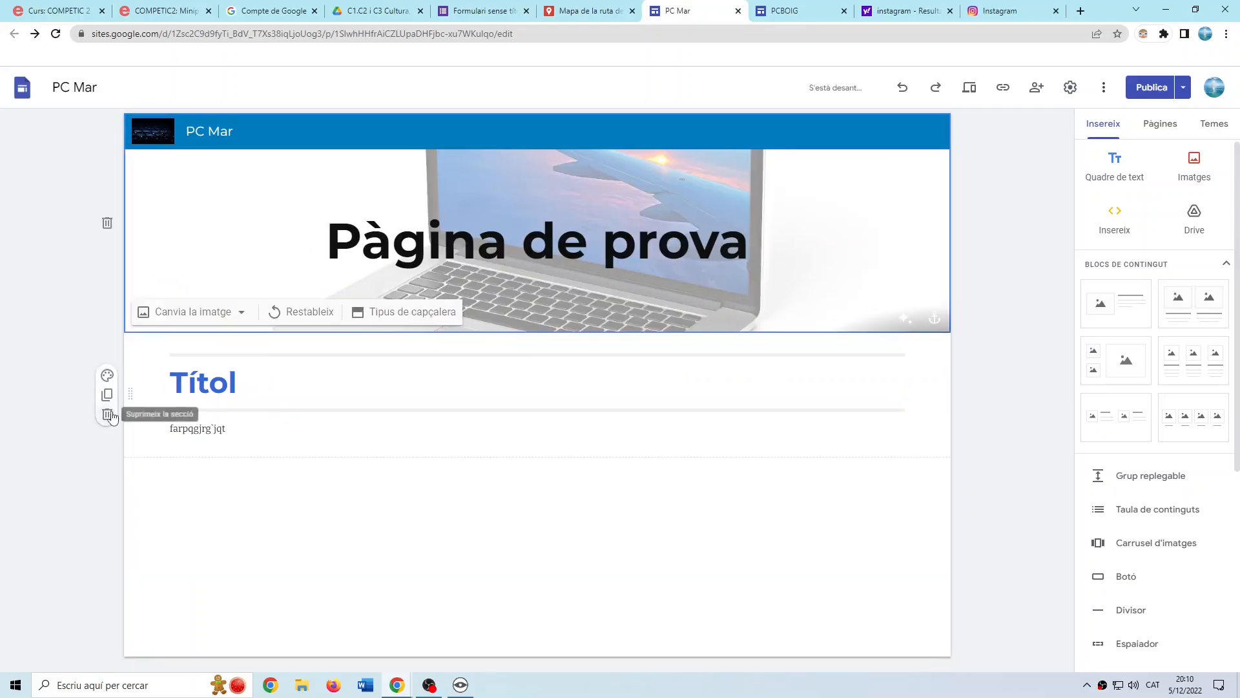
pyautogui.click(108, 414)
pyautogui.click(1135, 543)
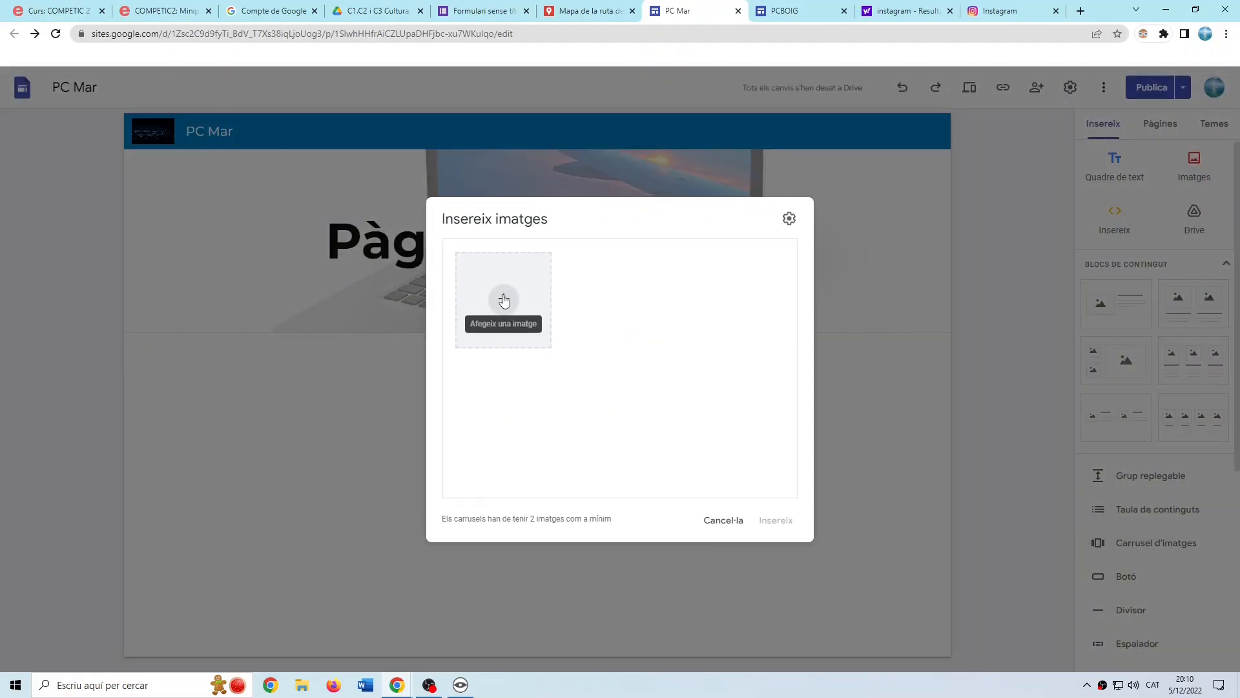
pyautogui.click(504, 299)
pyautogui.click(554, 364)
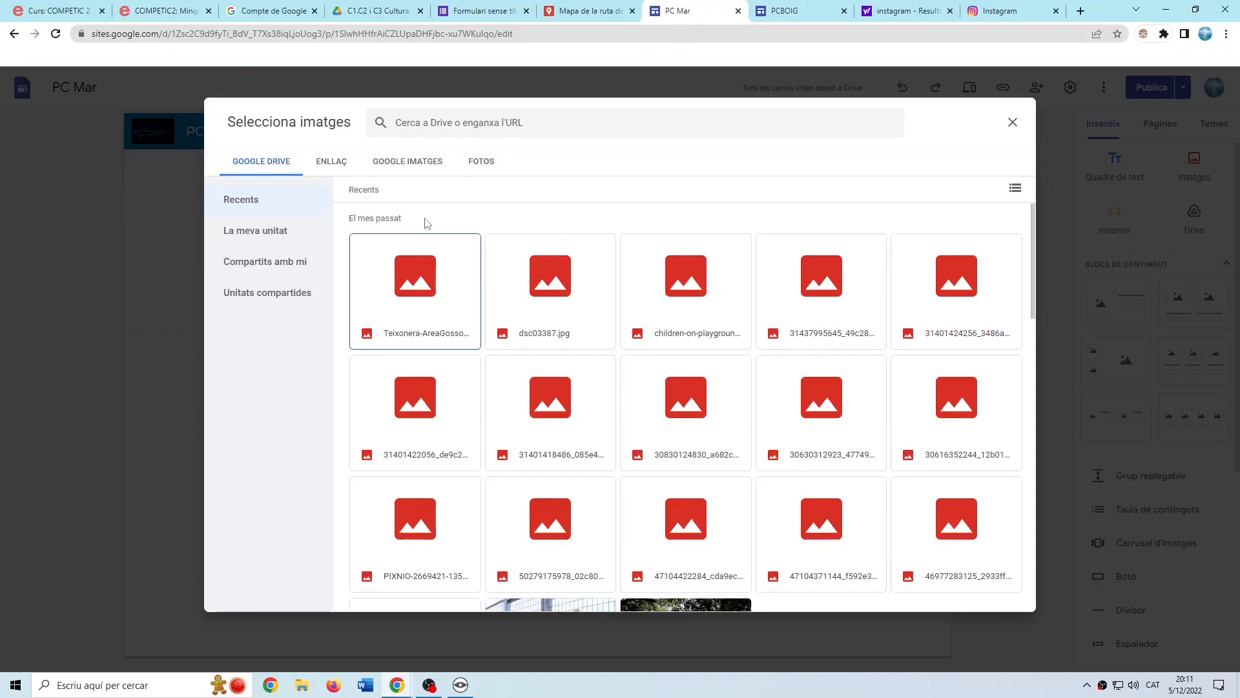
pyautogui.click(414, 162)
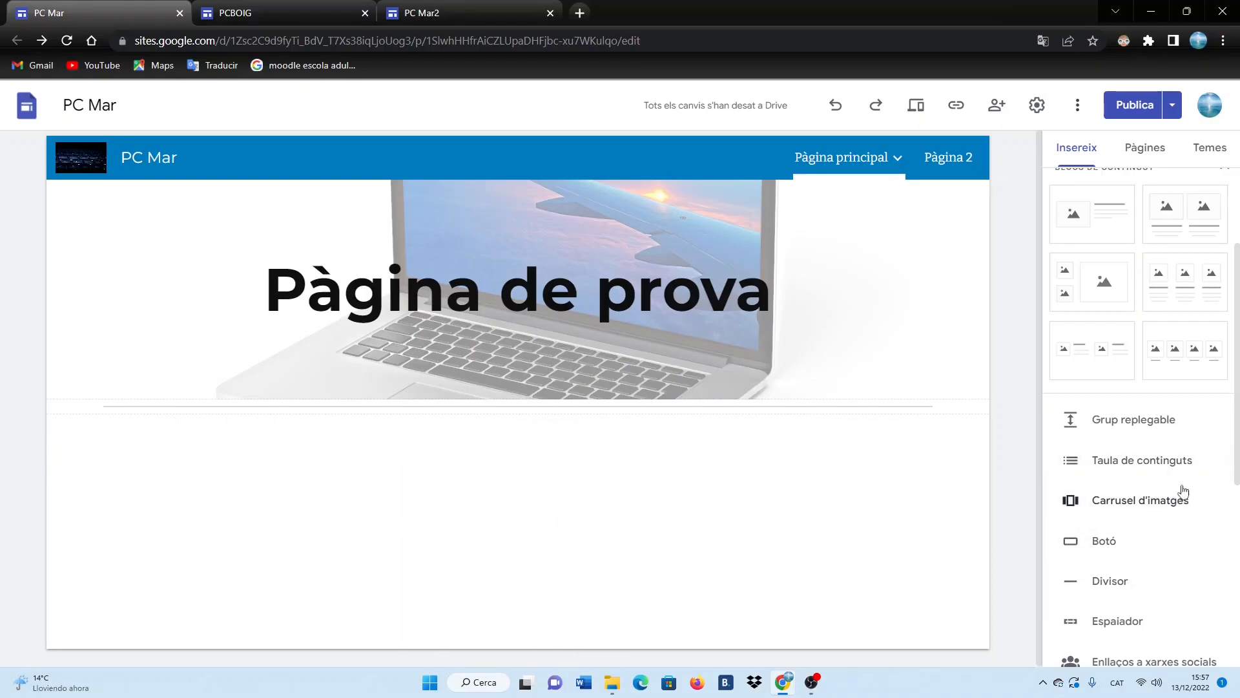
# Start an image carousel below the header and search Google Images for "ordinadors portatils" to fill it.
pyautogui.click(1131, 501)
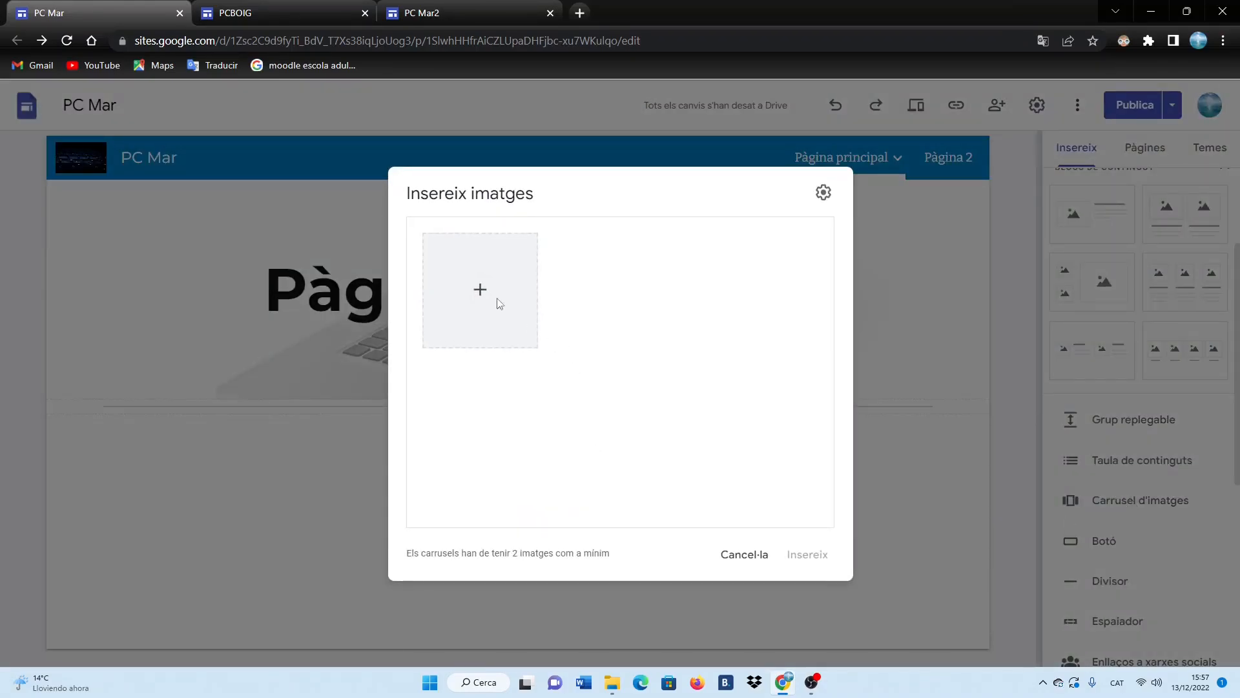
pyautogui.click(480, 288)
pyautogui.click(508, 370)
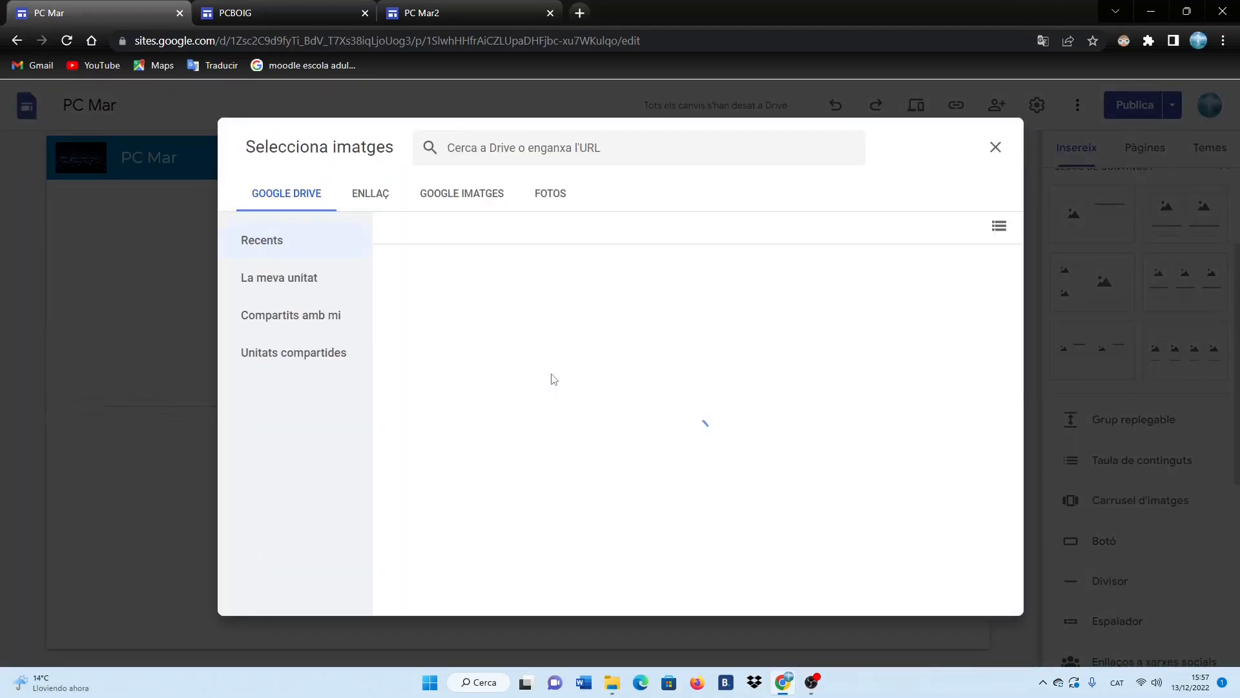
pyautogui.click(488, 196)
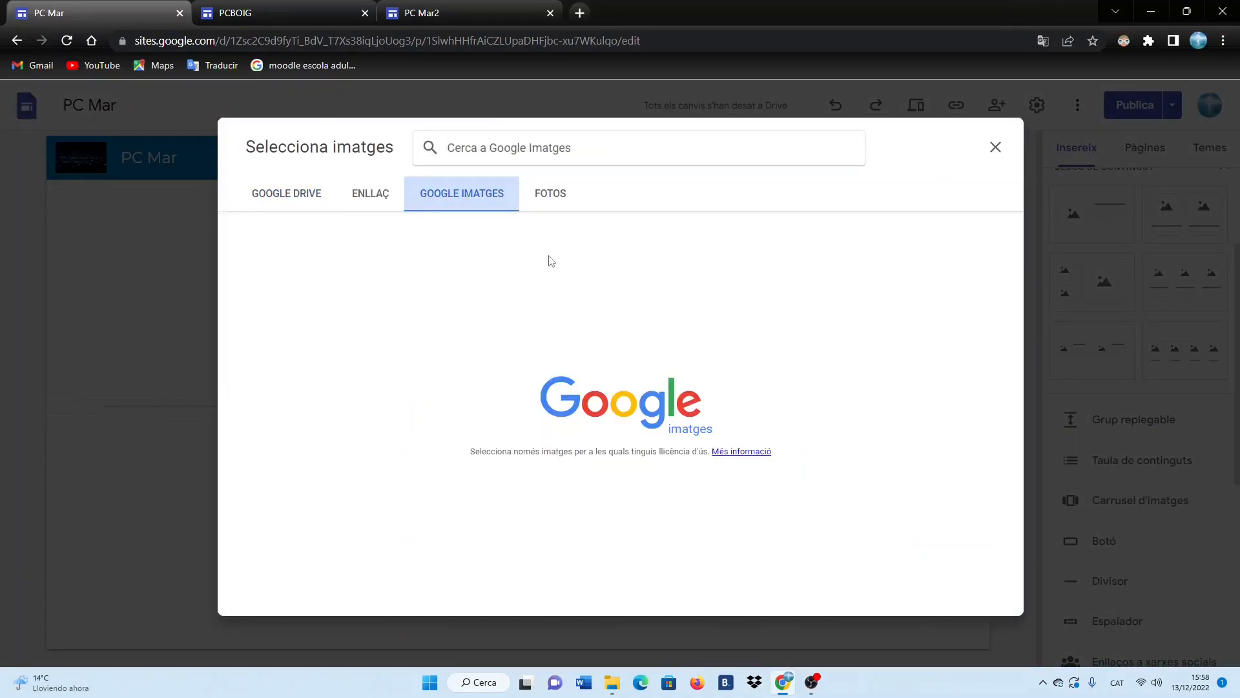
pyautogui.click(566, 156)
pyautogui.write('ord')
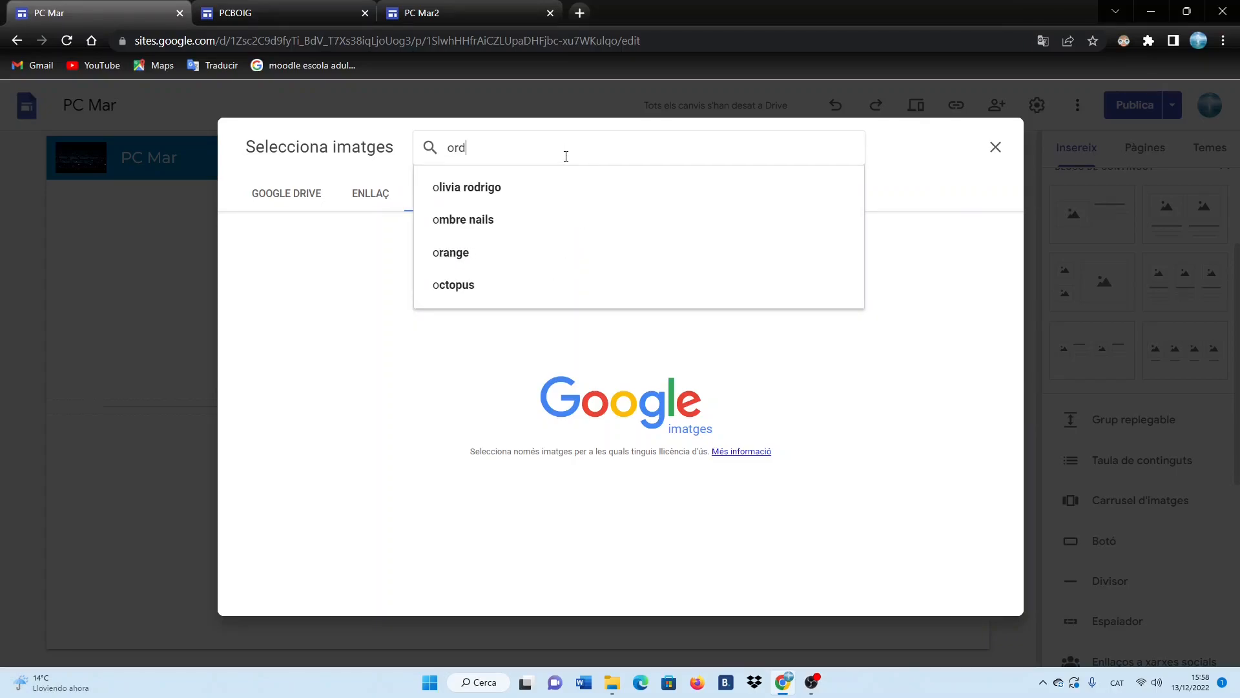
pyautogui.write('inadors')
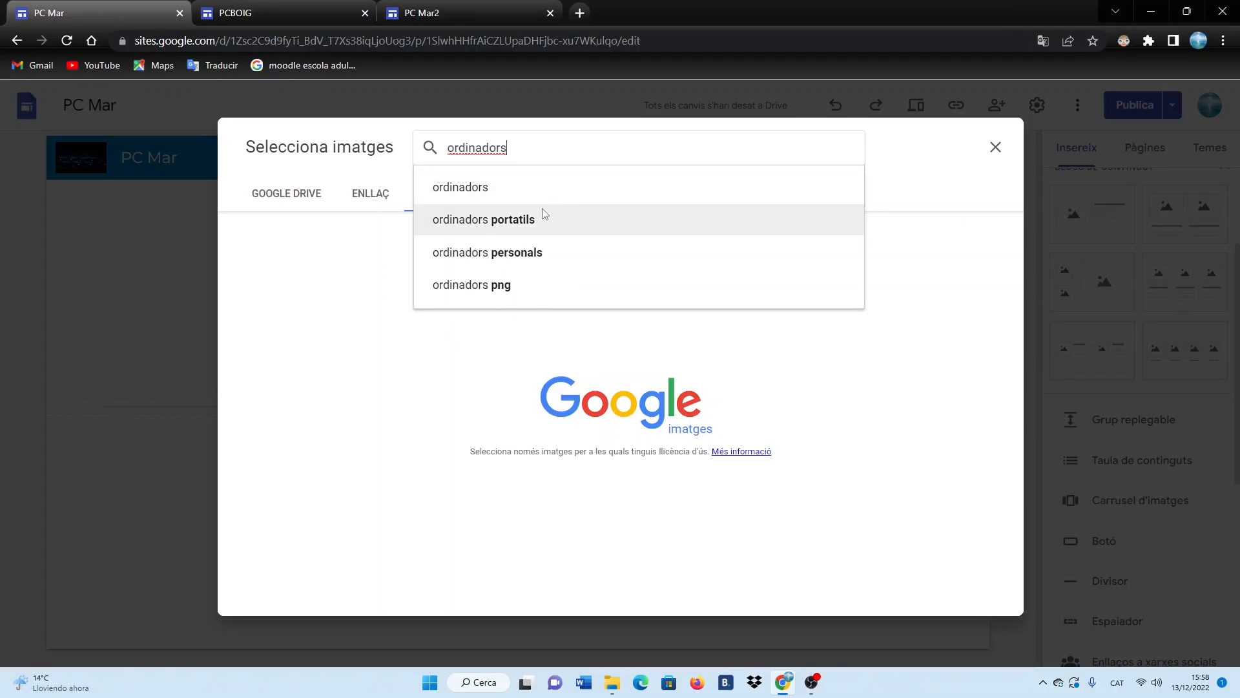
pyautogui.click(544, 214)
# Select the blue-screen laptop, green-screen laptop, hand writing beside a laptop, and smiling woman with laptop images for the carousel.
pyautogui.click(280, 270)
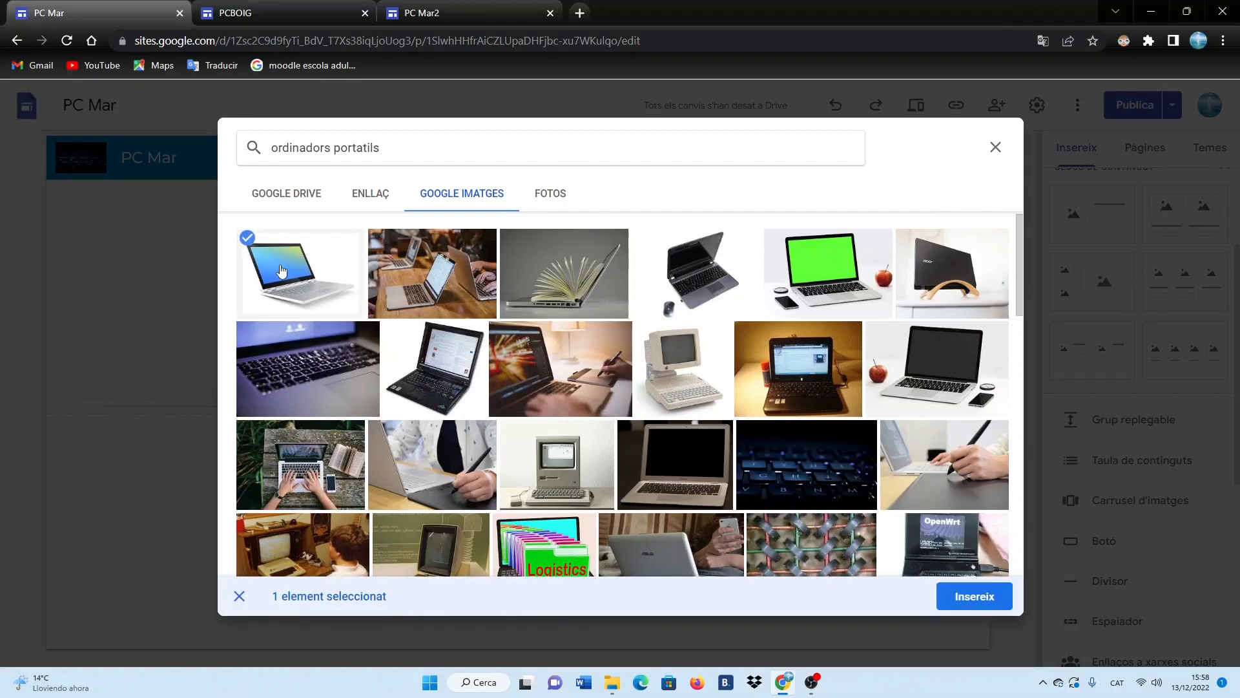
pyautogui.click(794, 257)
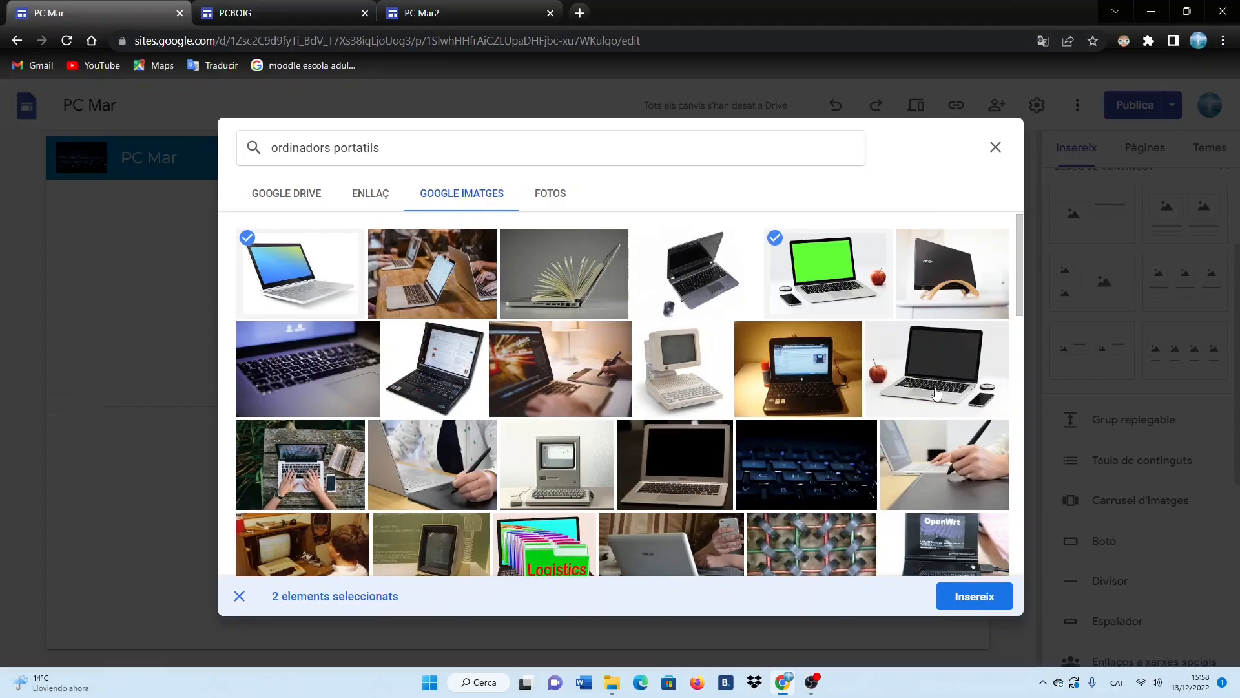
pyautogui.click(938, 452)
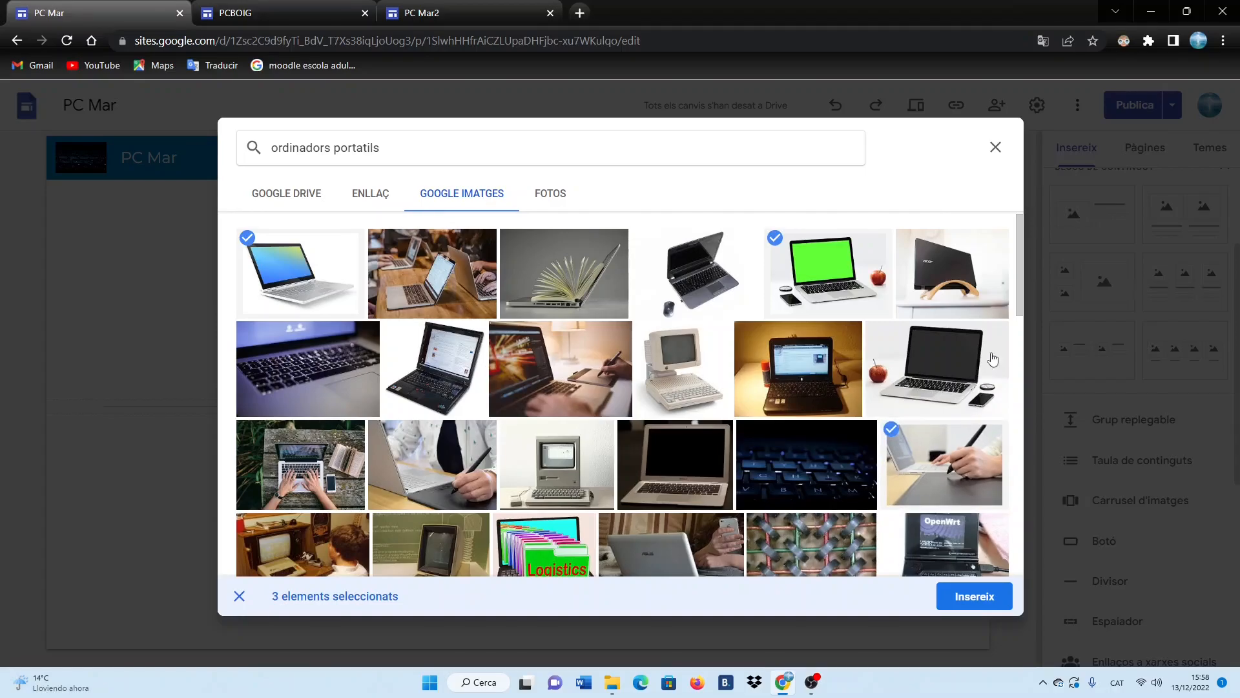
pyautogui.moveTo(1022, 292); pyautogui.dragTo(1023, 408)
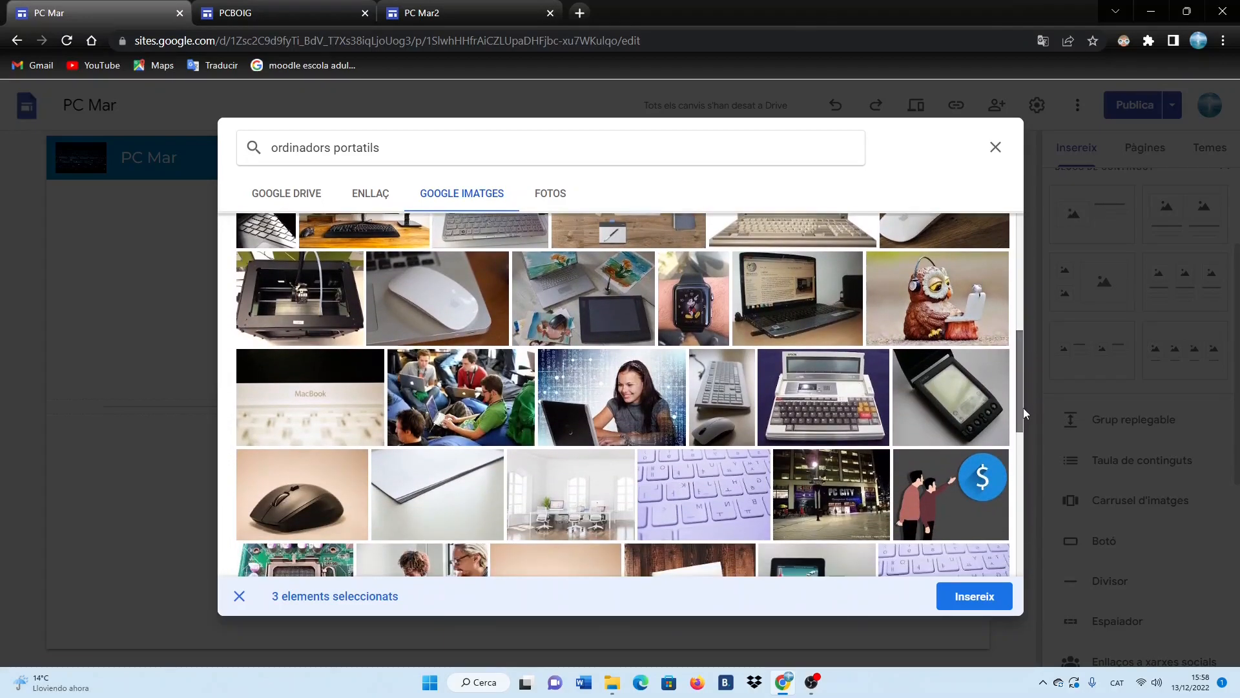
pyautogui.click(630, 408)
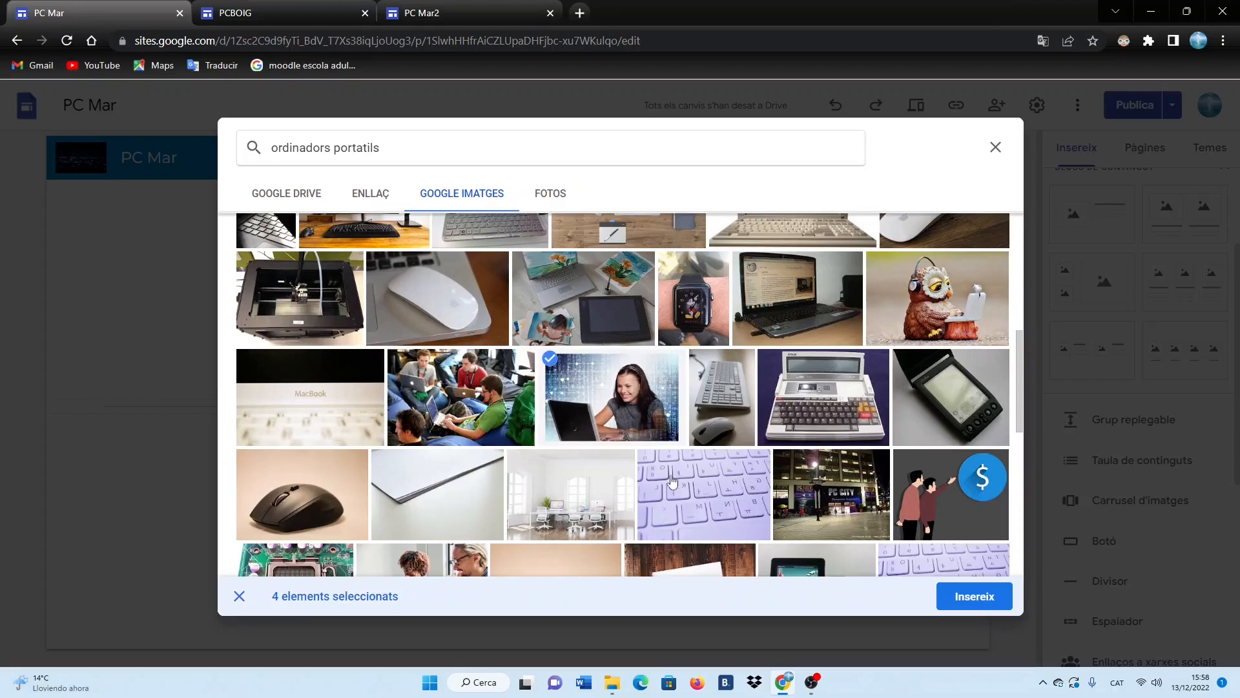
# Add the black-screen silver laptop, dark keyboard and close-up laptop keyboard images, and insert the seven-image carousel into the page.
pyautogui.moveTo(1023, 378); pyautogui.dragTo(1023, 474)
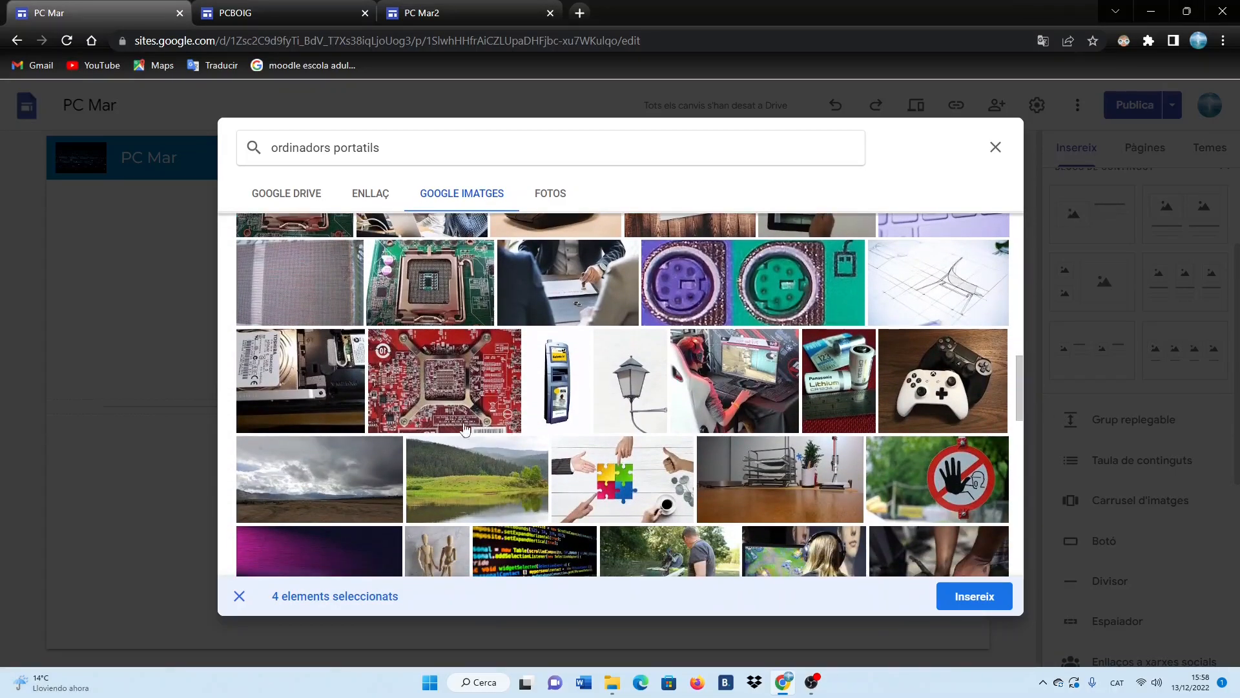
pyautogui.moveTo(1022, 399); pyautogui.dragTo(1047, 236)
pyautogui.click(688, 462)
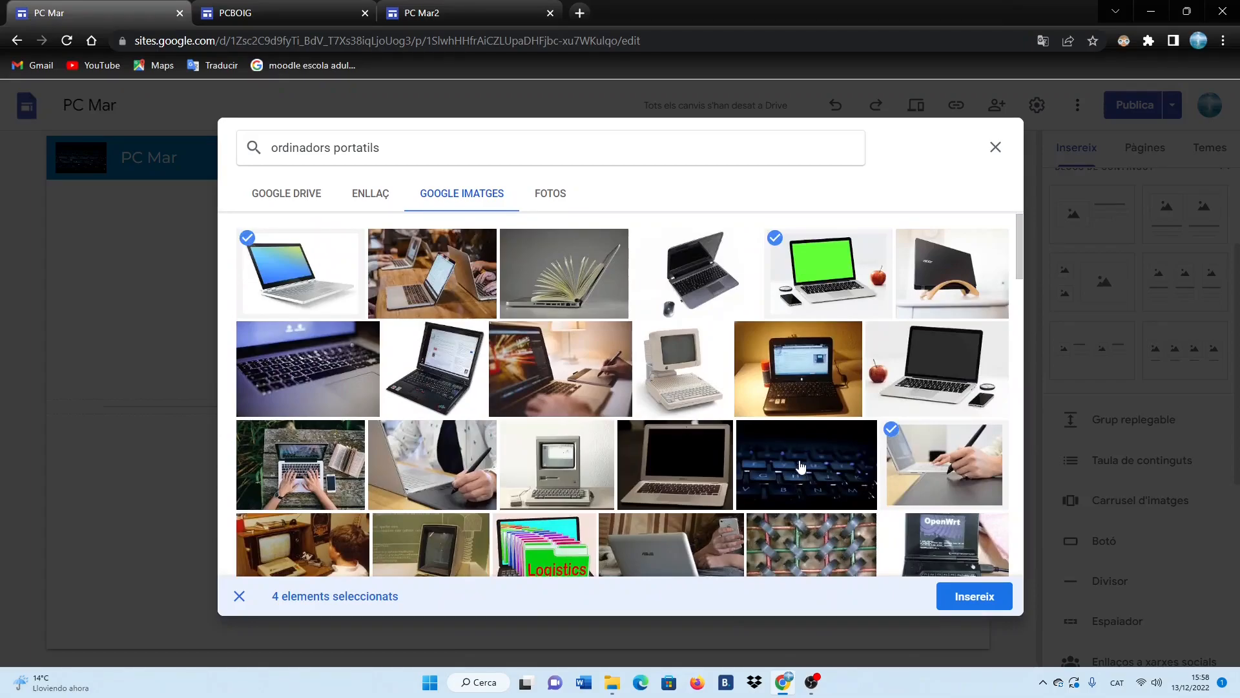
pyautogui.click(823, 465)
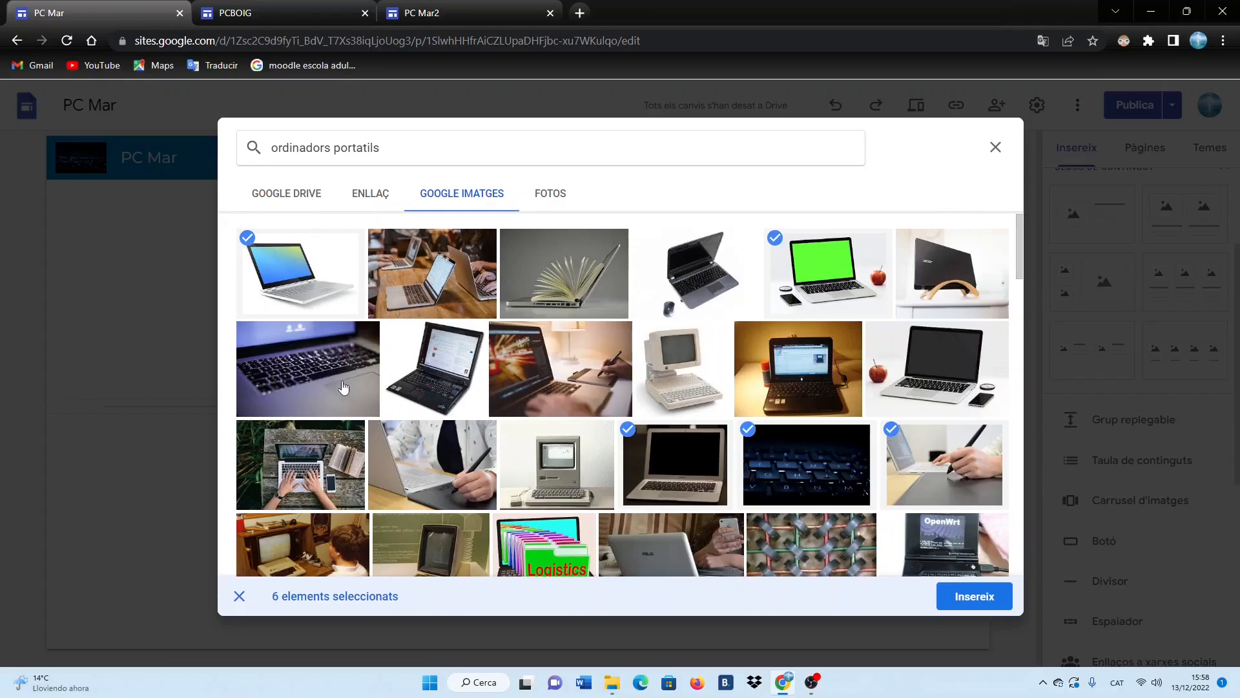
pyautogui.click(343, 387)
pyautogui.click(978, 598)
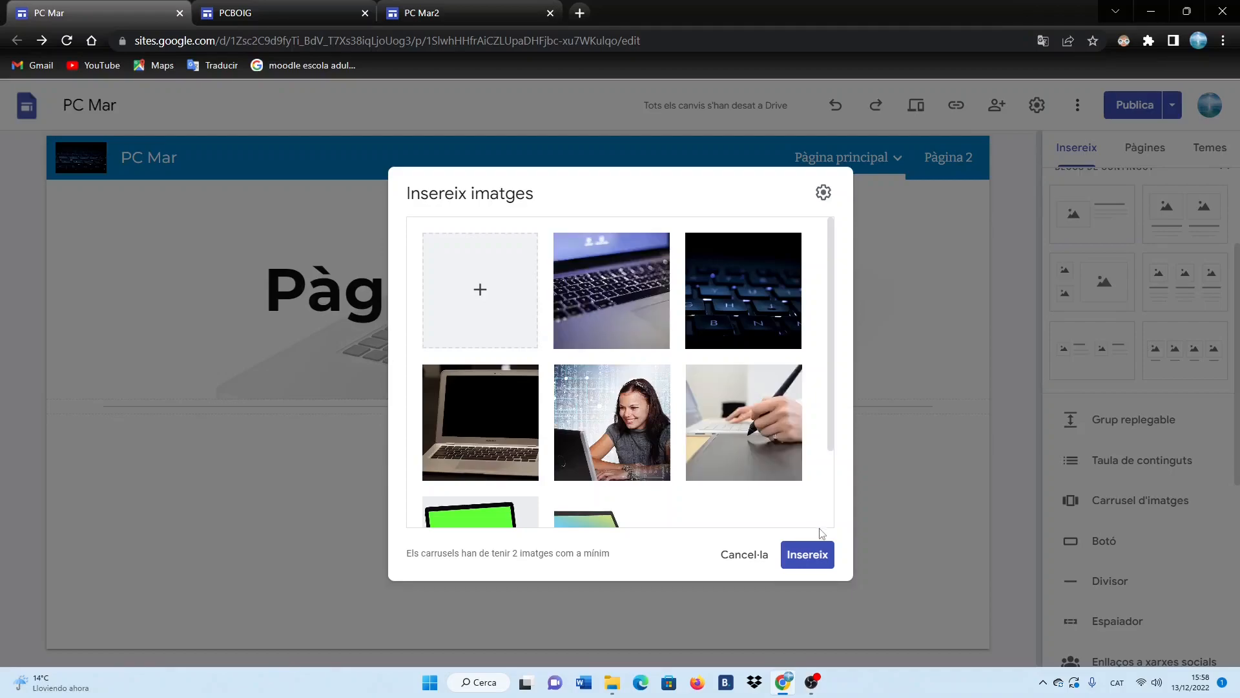
pyautogui.click(817, 559)
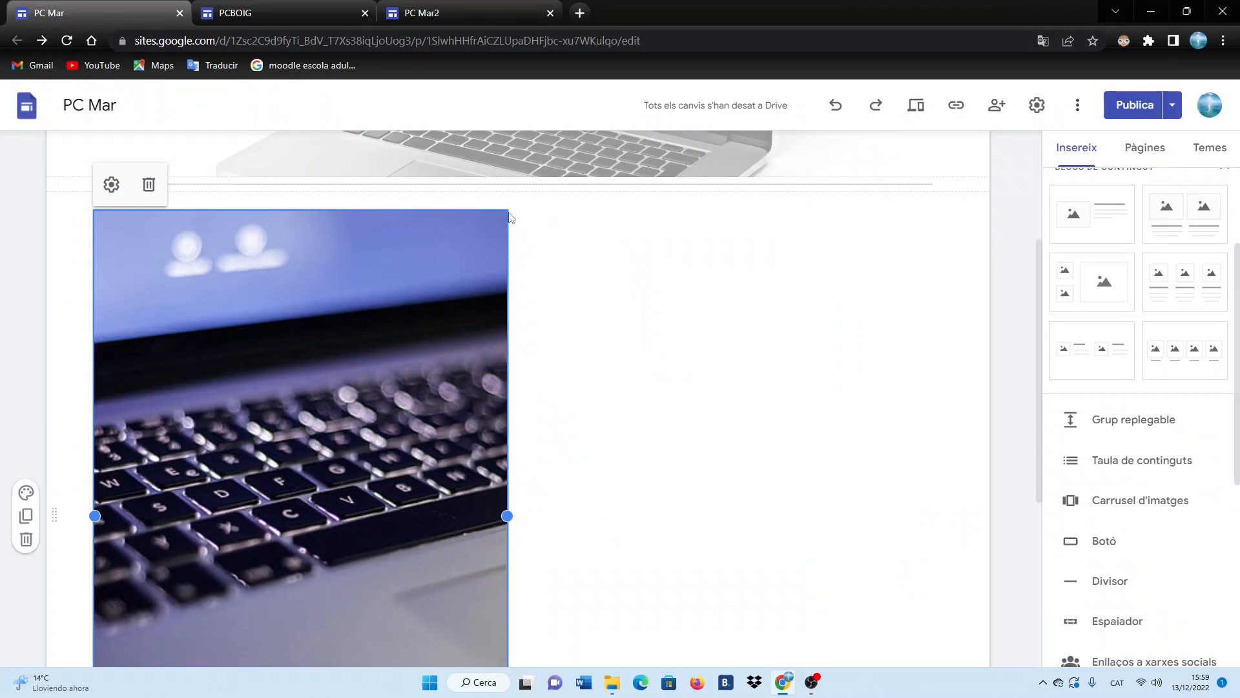
# Shrink the image carousel to about half its width, keeping it aligned with the left edge of the content area.
pyautogui.scroll(-4, 604, 346)
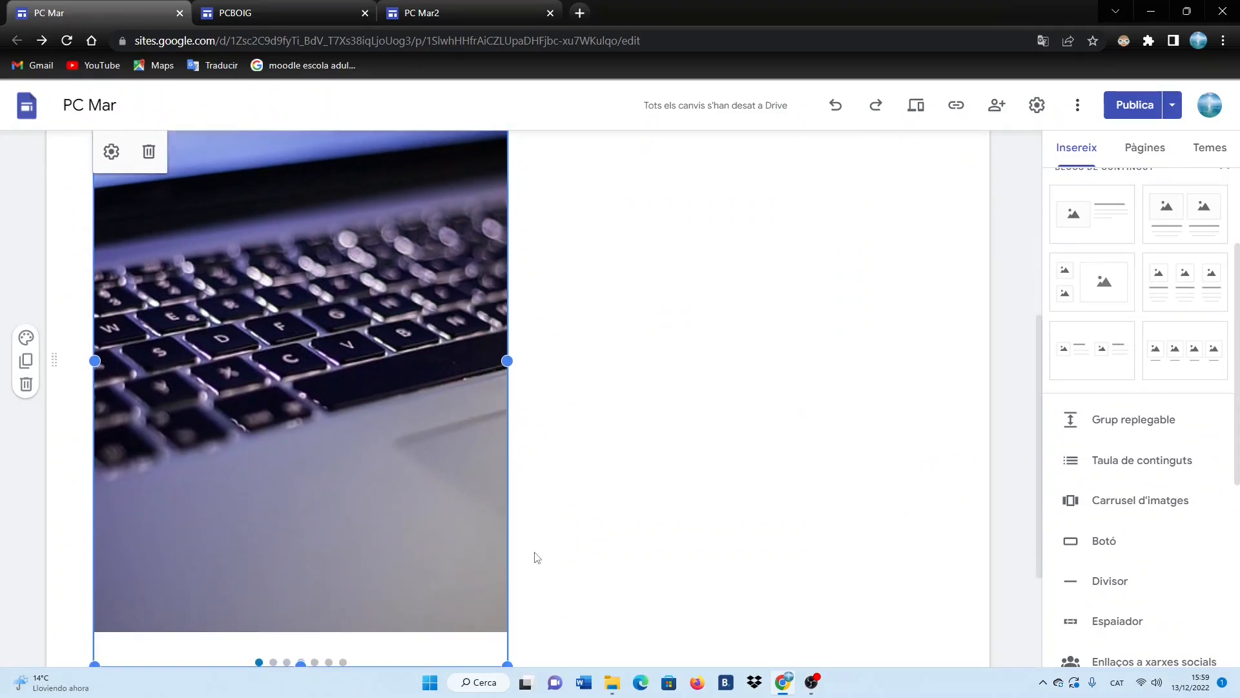
pyautogui.moveTo(507, 588); pyautogui.dragTo(290, 588)
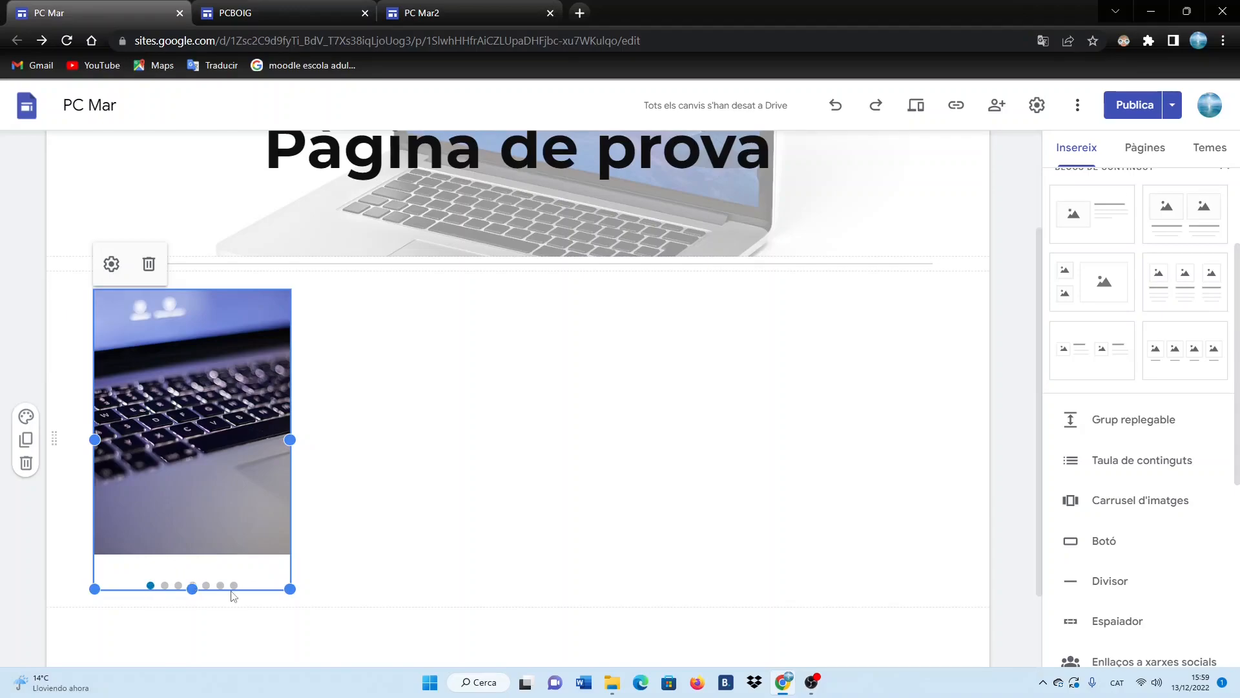
# Set the image carousel to start automatically with transition speed Mitjà, and update it.
pyautogui.click(443, 448)
pyautogui.click(215, 434)
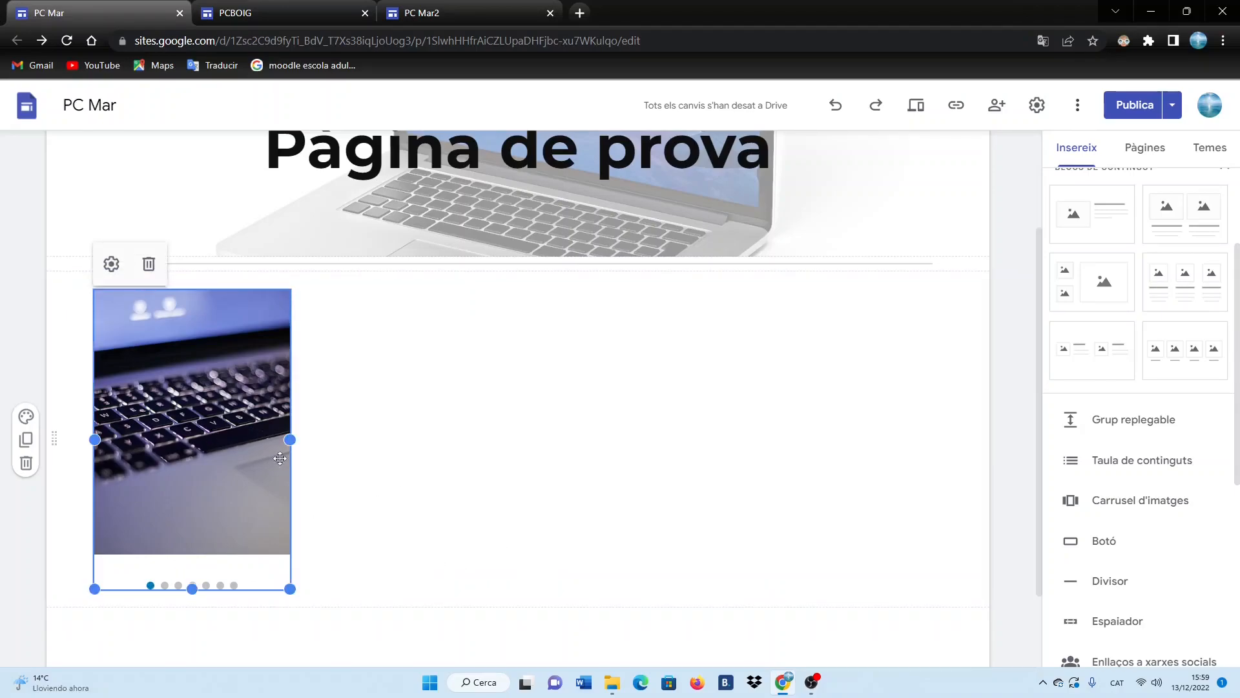
pyautogui.click(109, 264)
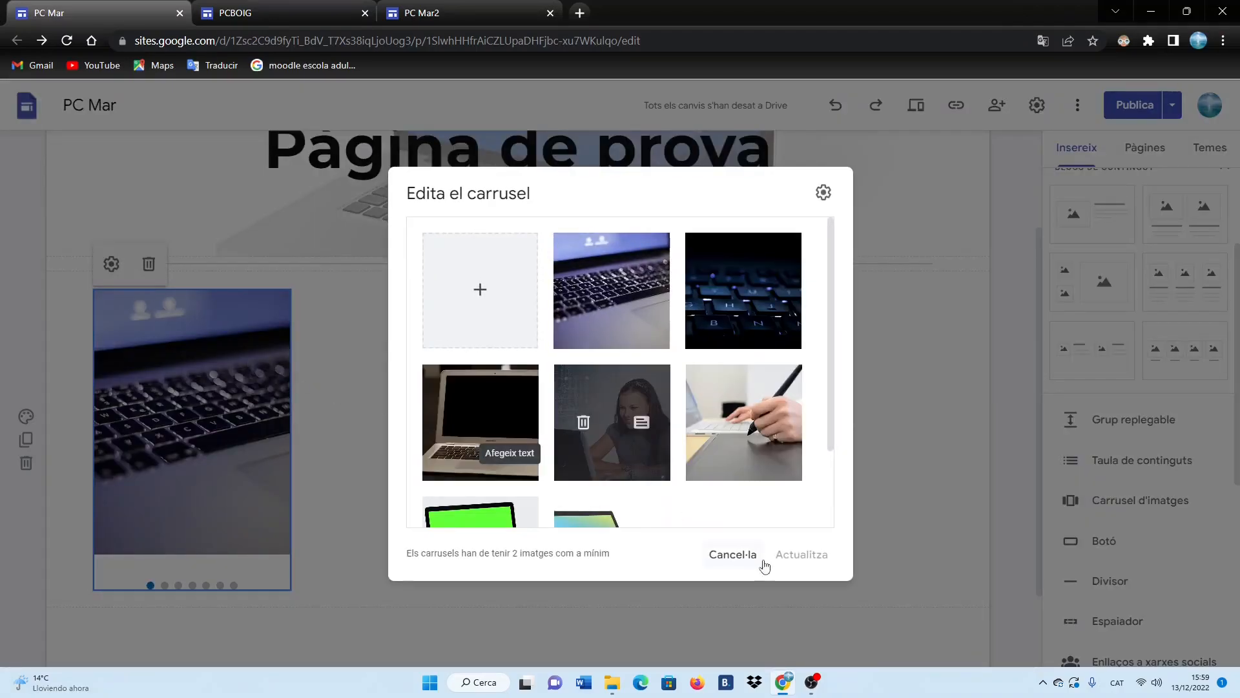
pyautogui.click(824, 195)
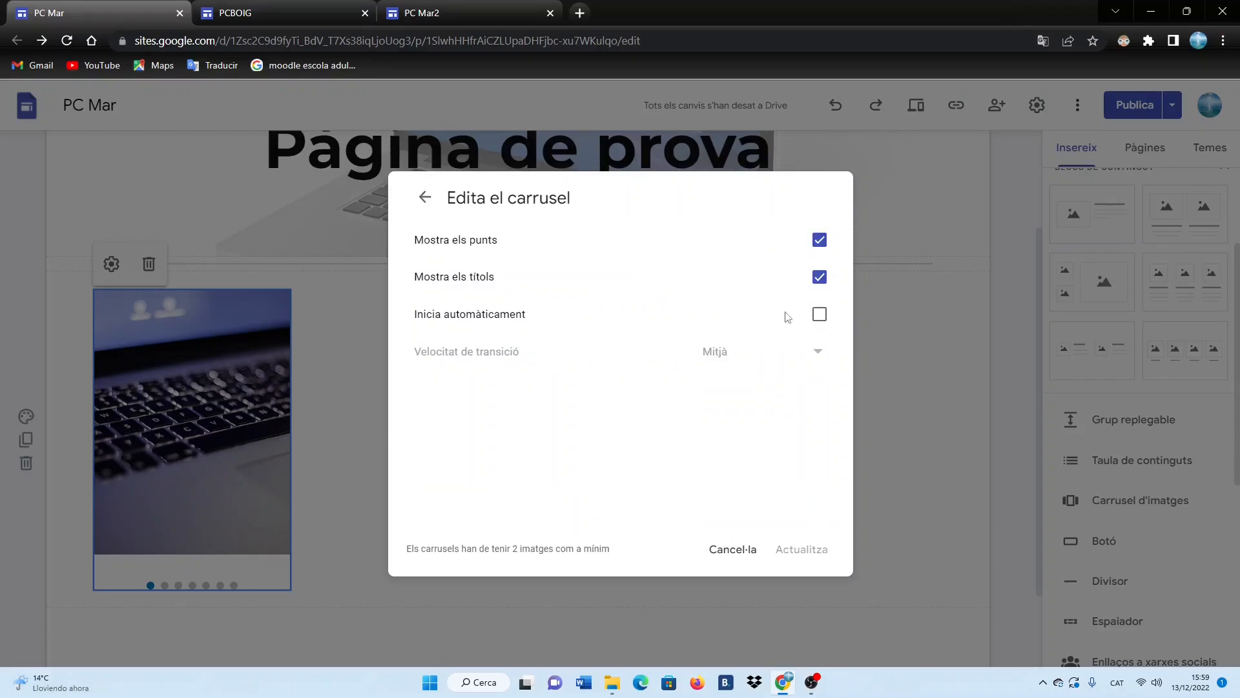
pyautogui.click(819, 316)
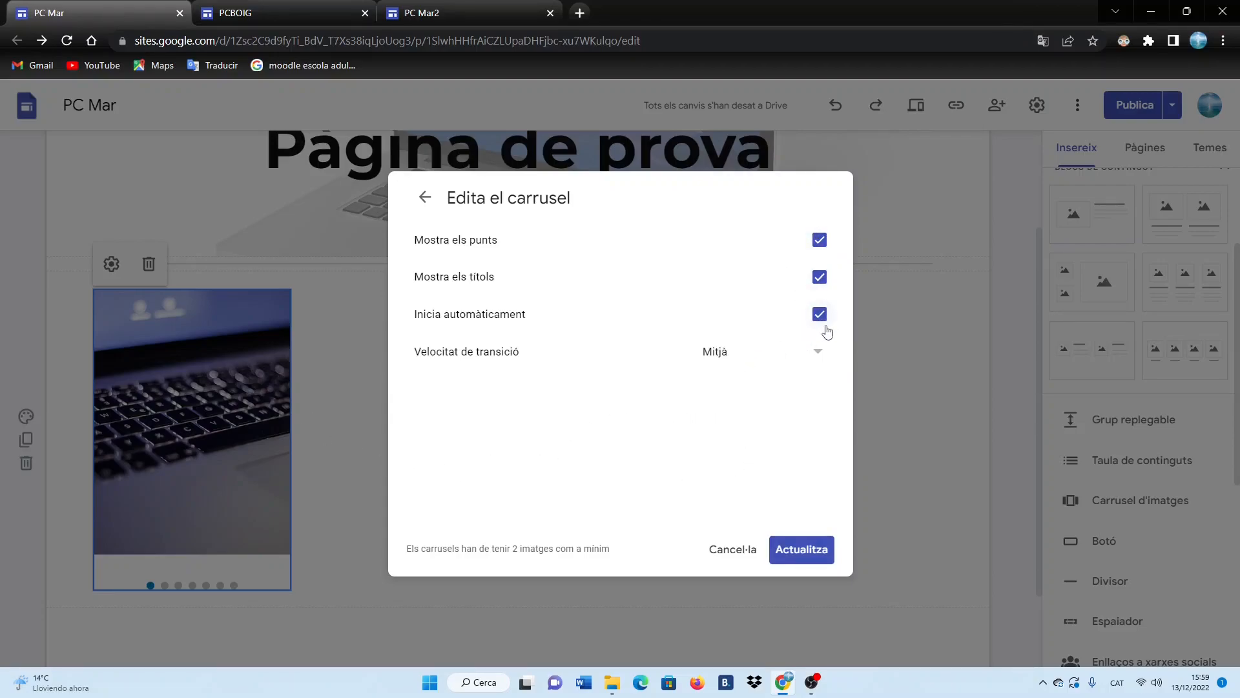
pyautogui.click(818, 352)
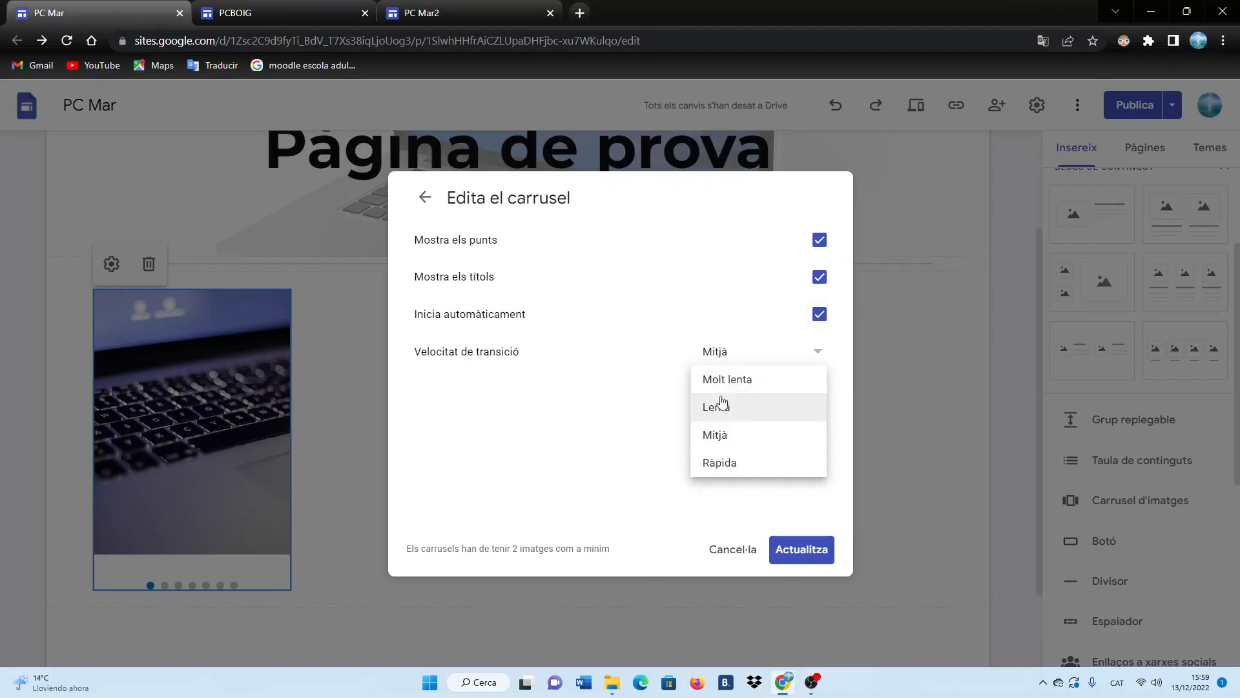
pyautogui.click(733, 411)
pyautogui.click(817, 355)
pyautogui.click(741, 434)
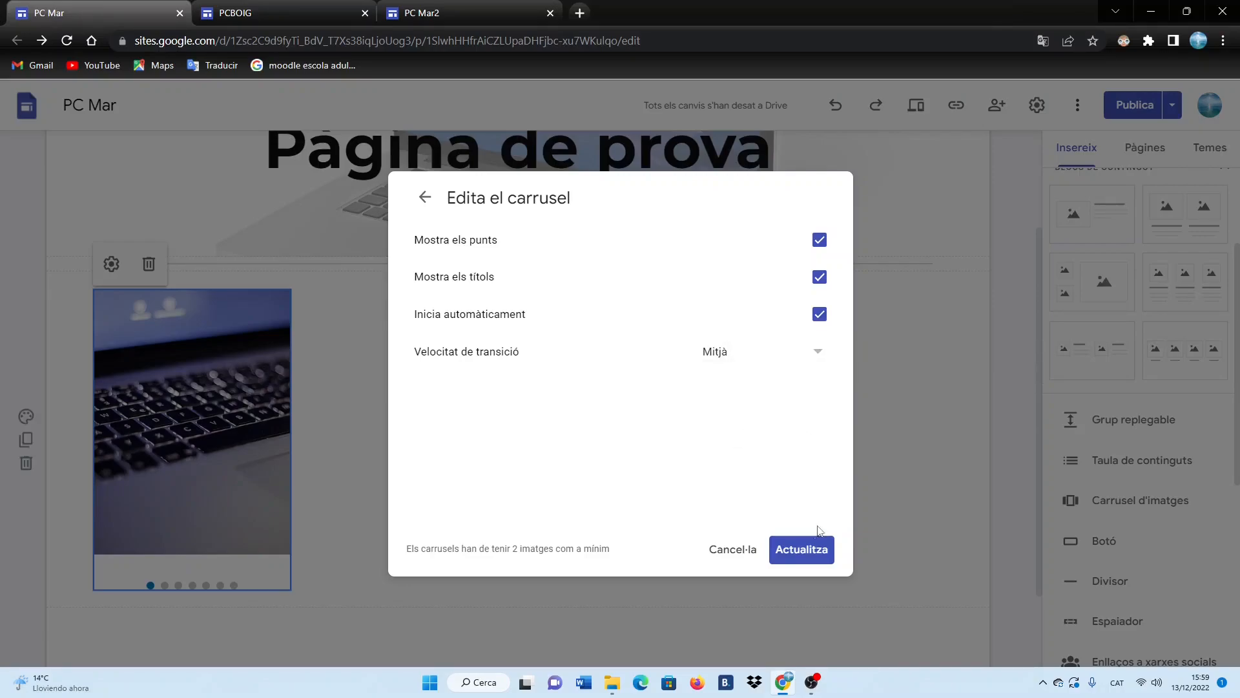
pyautogui.click(804, 551)
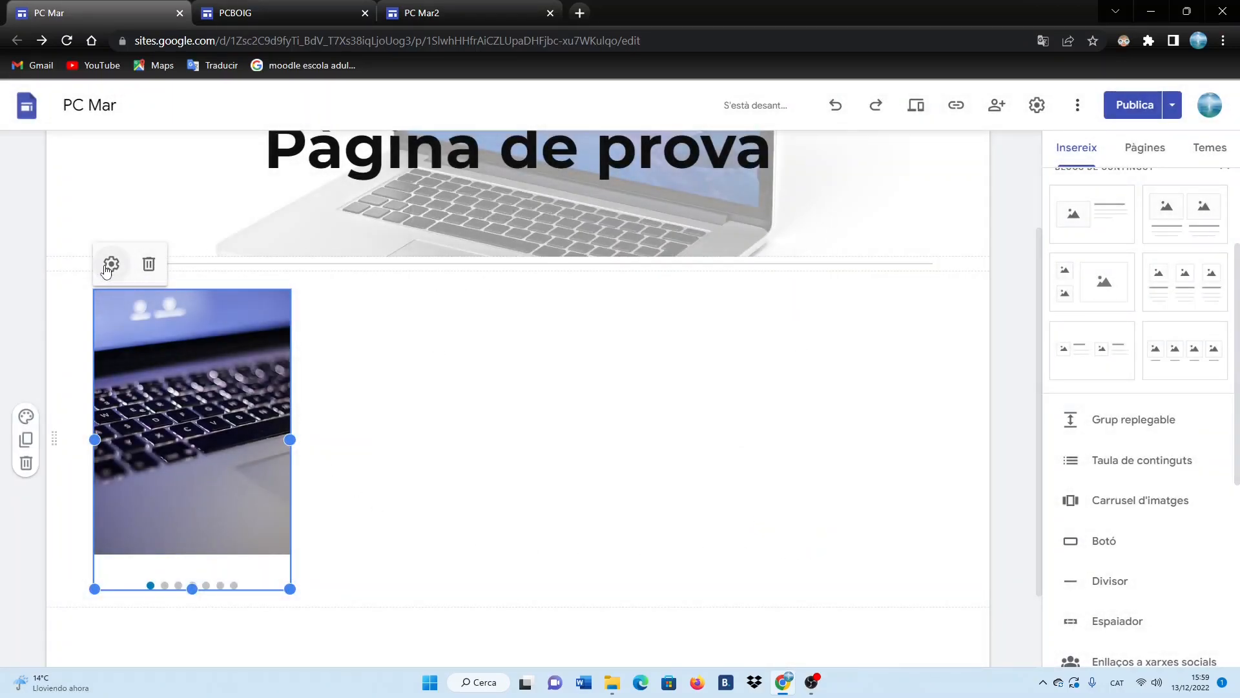
# Review the carousel's display settings and the alternative text and caption options of its first image, leaving them as they are.
pyautogui.click(109, 266)
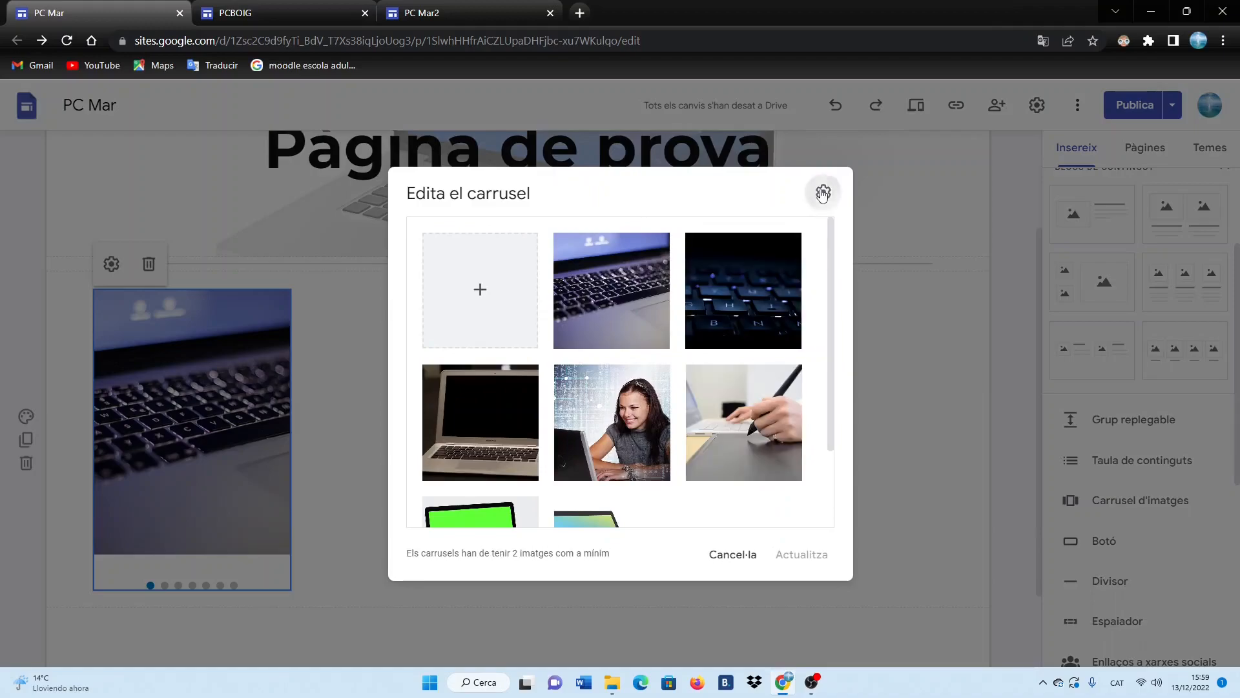
pyautogui.click(822, 192)
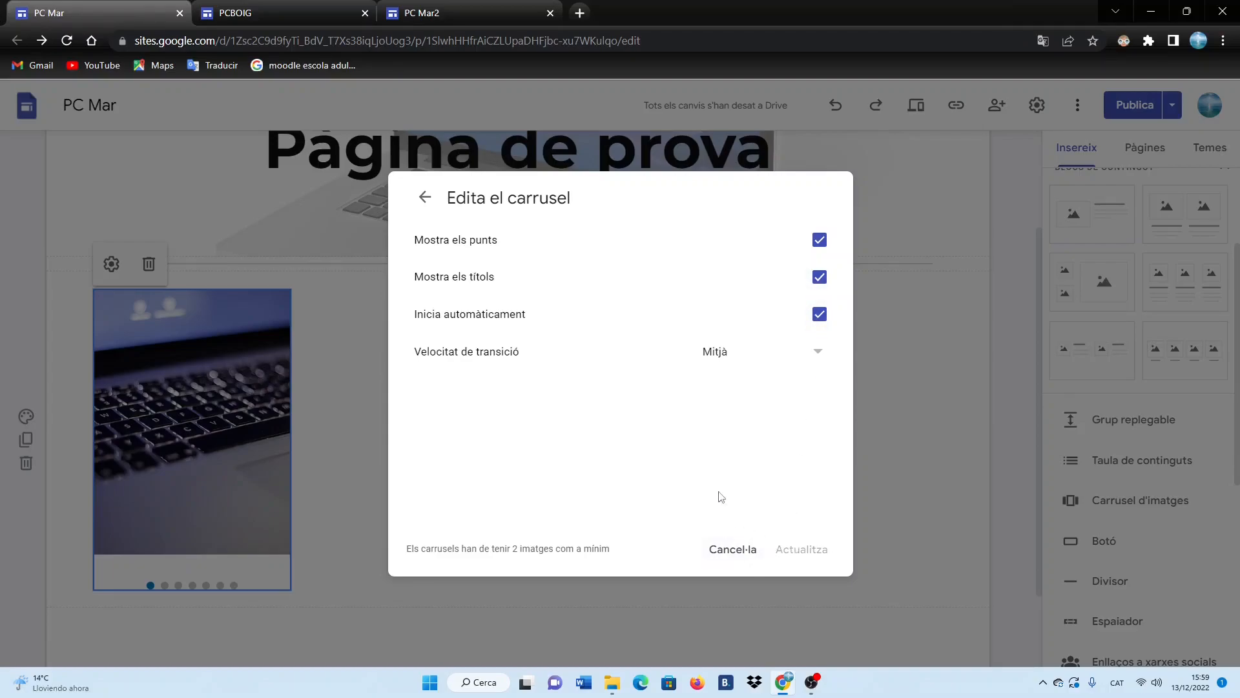
pyautogui.click(733, 550)
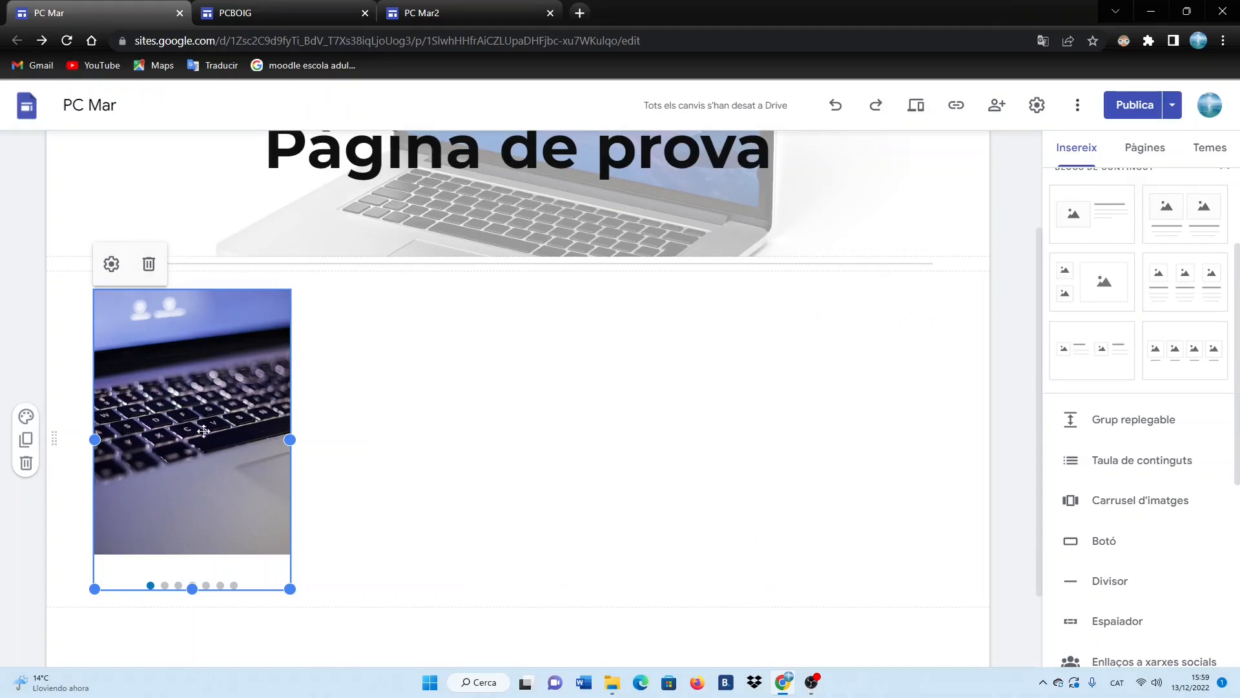
pyautogui.click(111, 266)
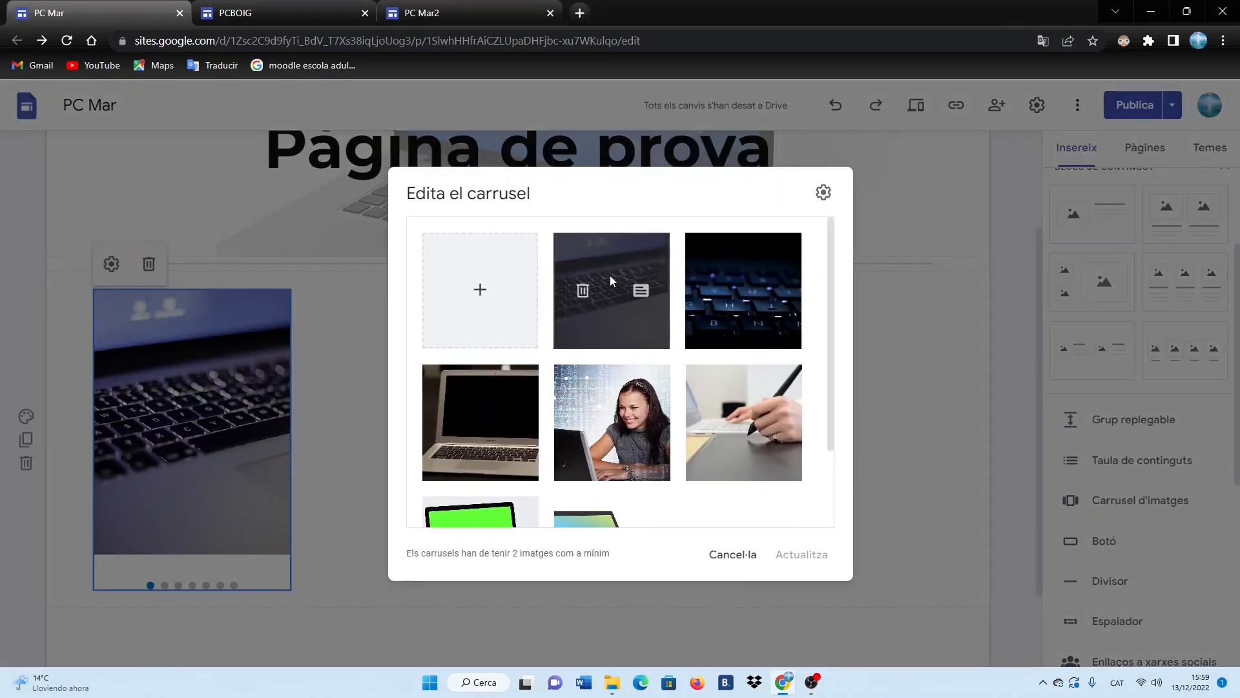
pyautogui.click(640, 295)
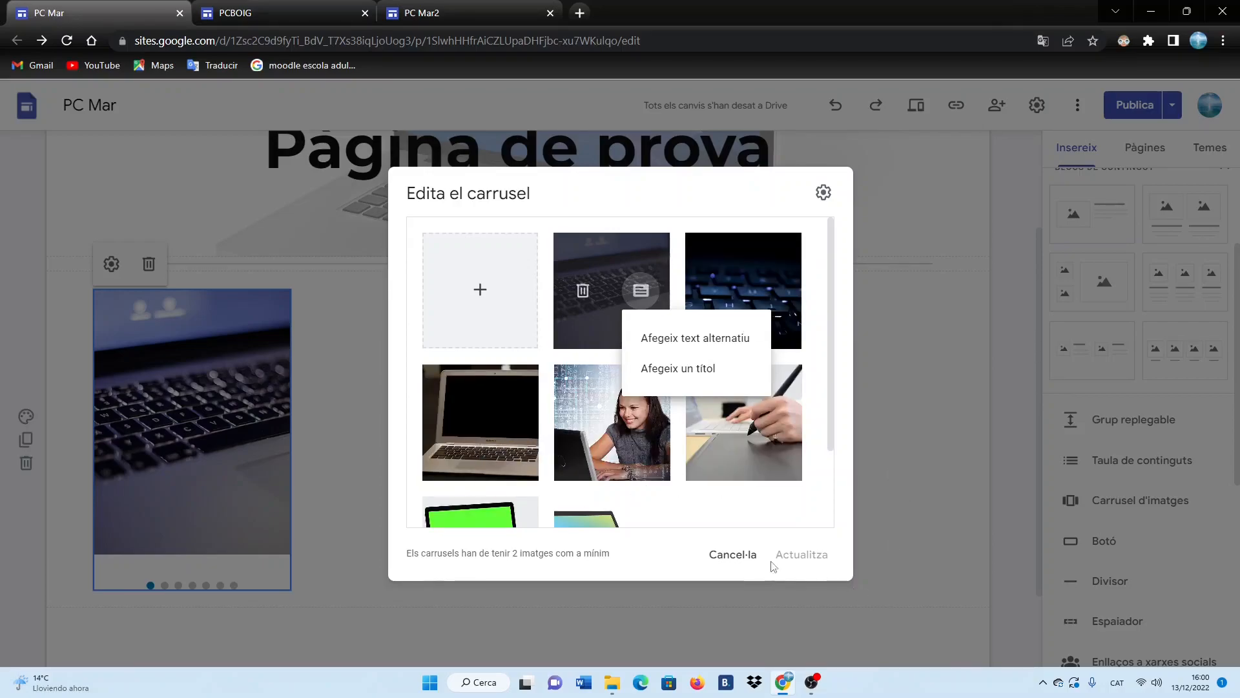
pyautogui.click(1005, 554)
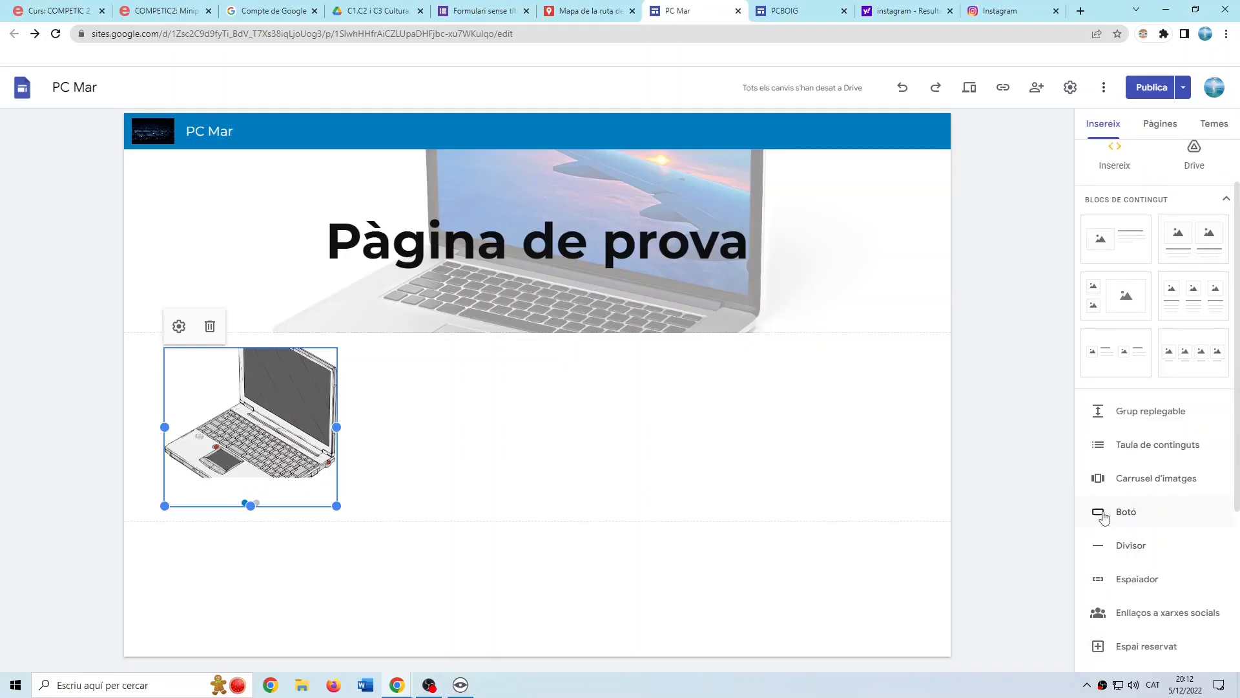
pyautogui.click(1126, 513)
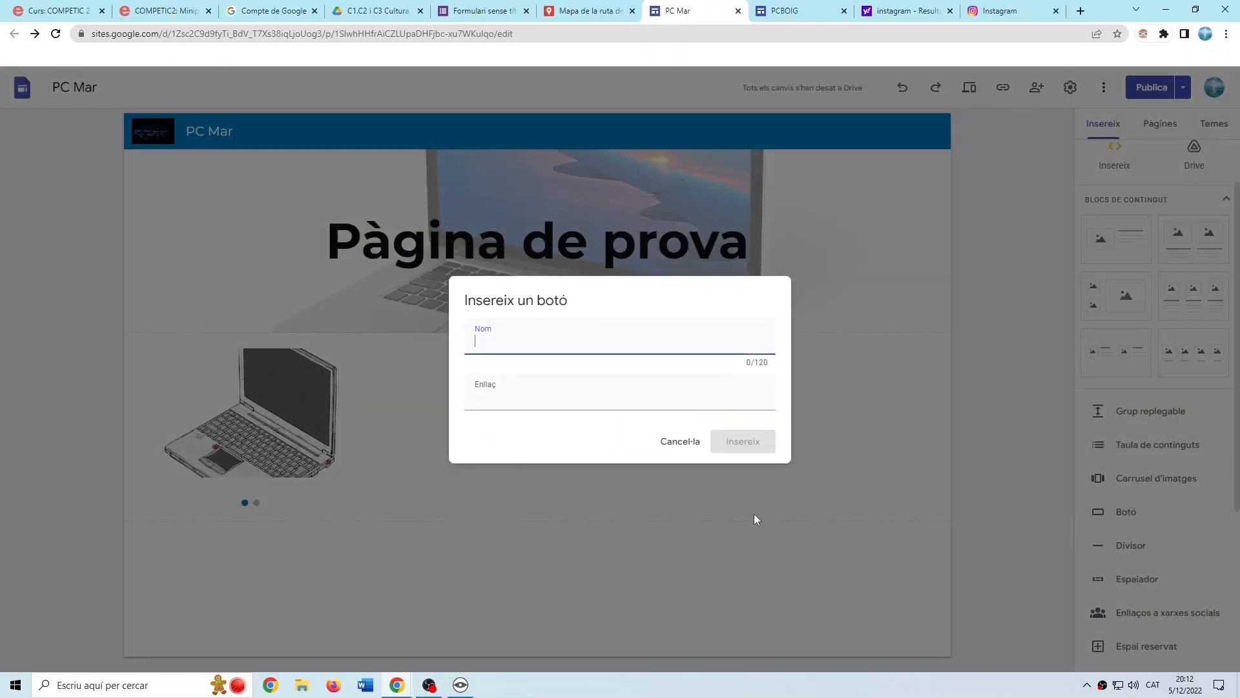
pyautogui.write('Google')
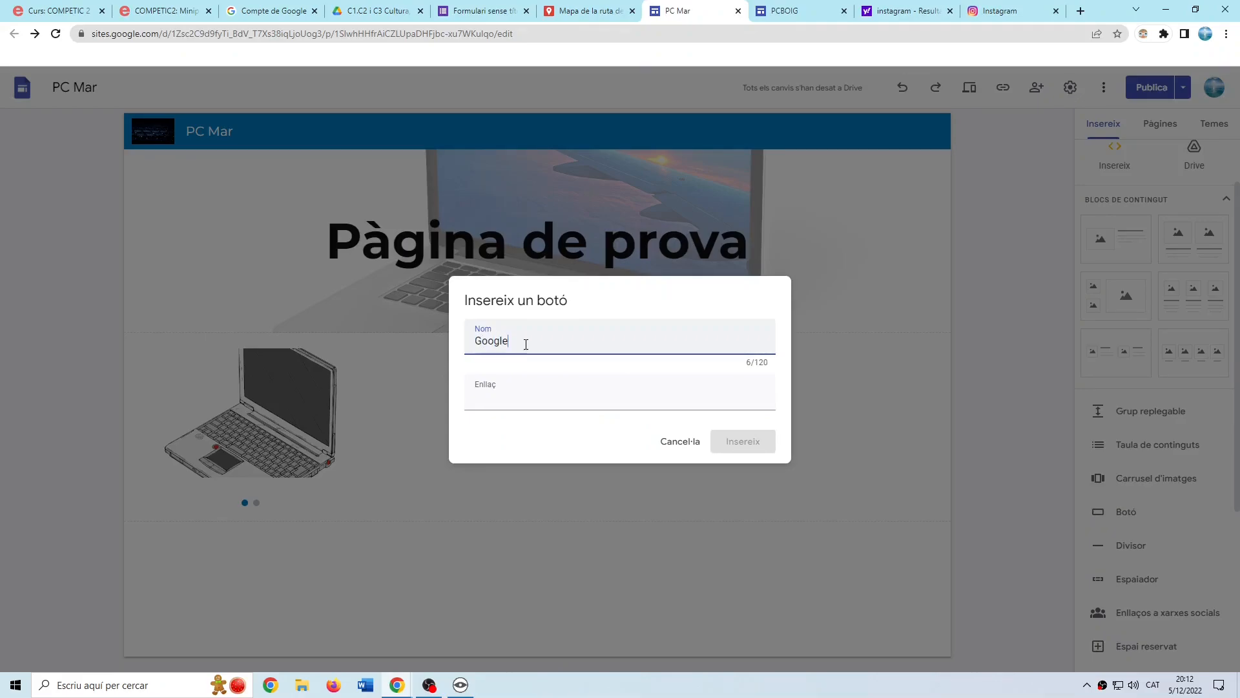
pyautogui.click(503, 400)
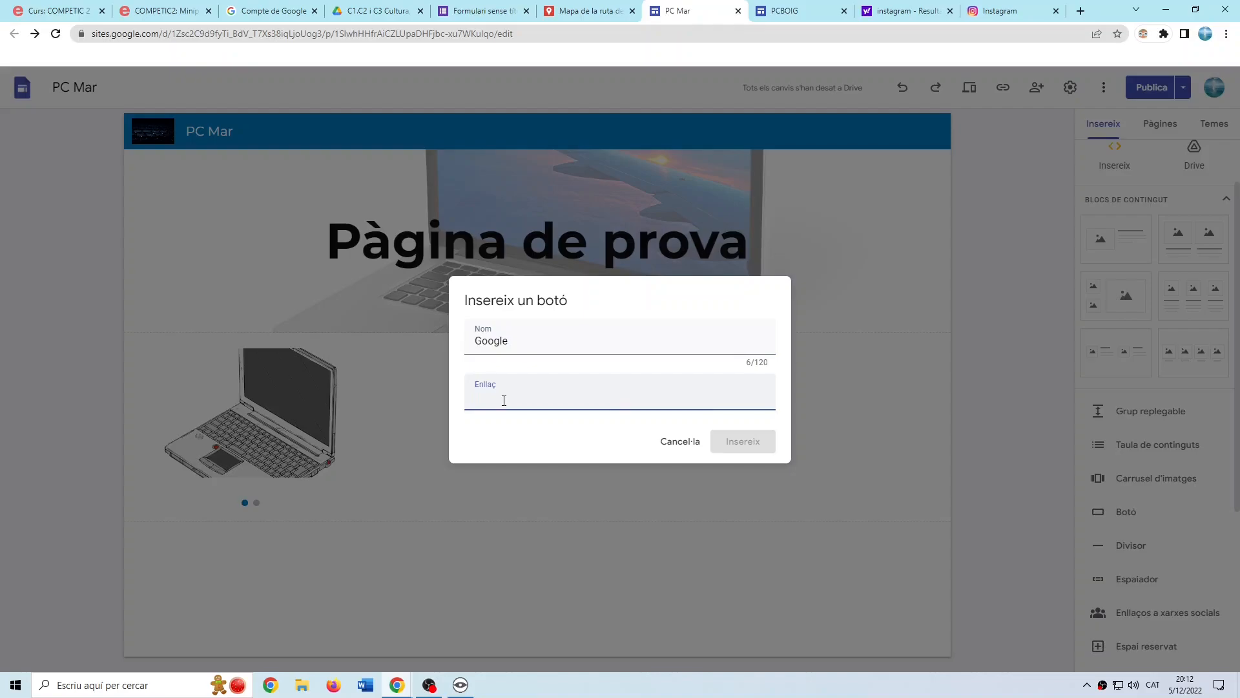
pyautogui.write('www.go')
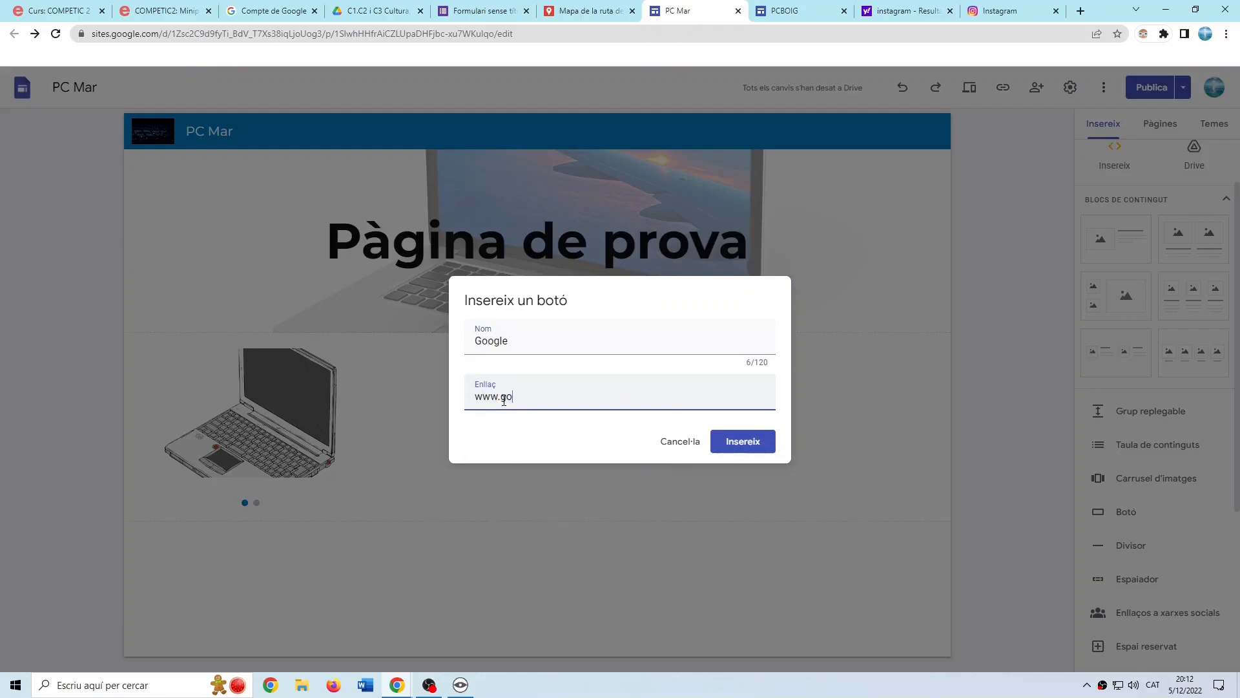
pyautogui.write('ogle,cat')
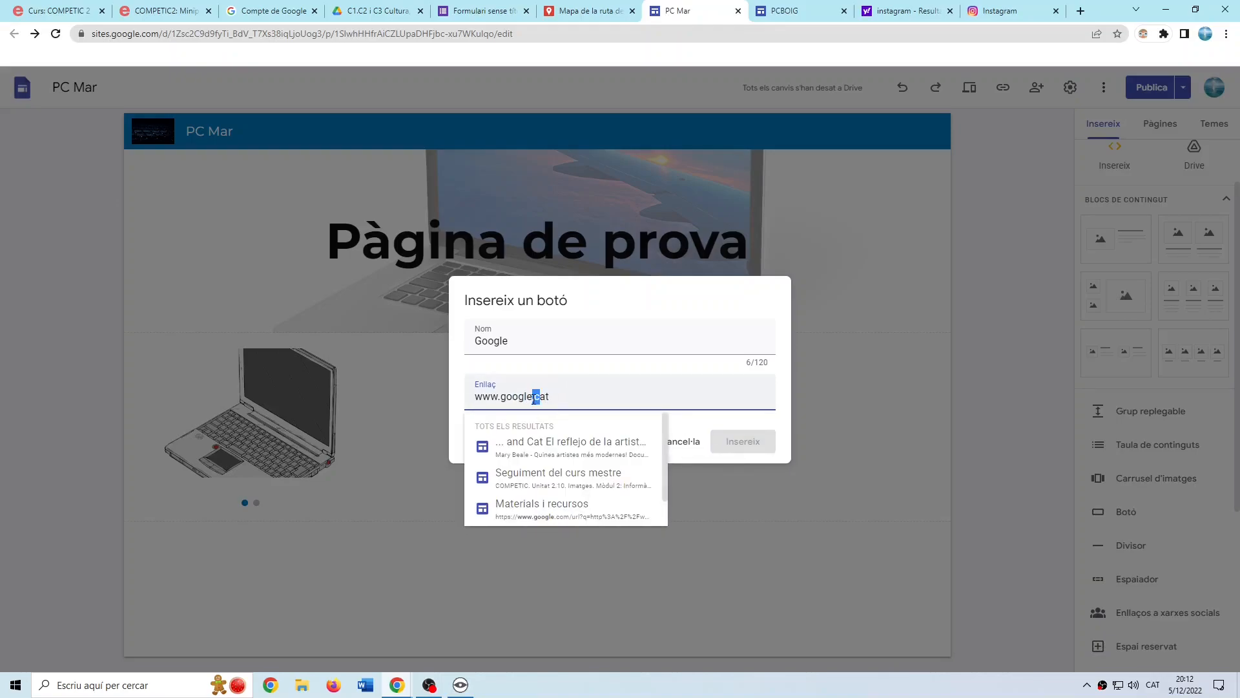
pyautogui.press('BackSpace')
pyautogui.write('.')
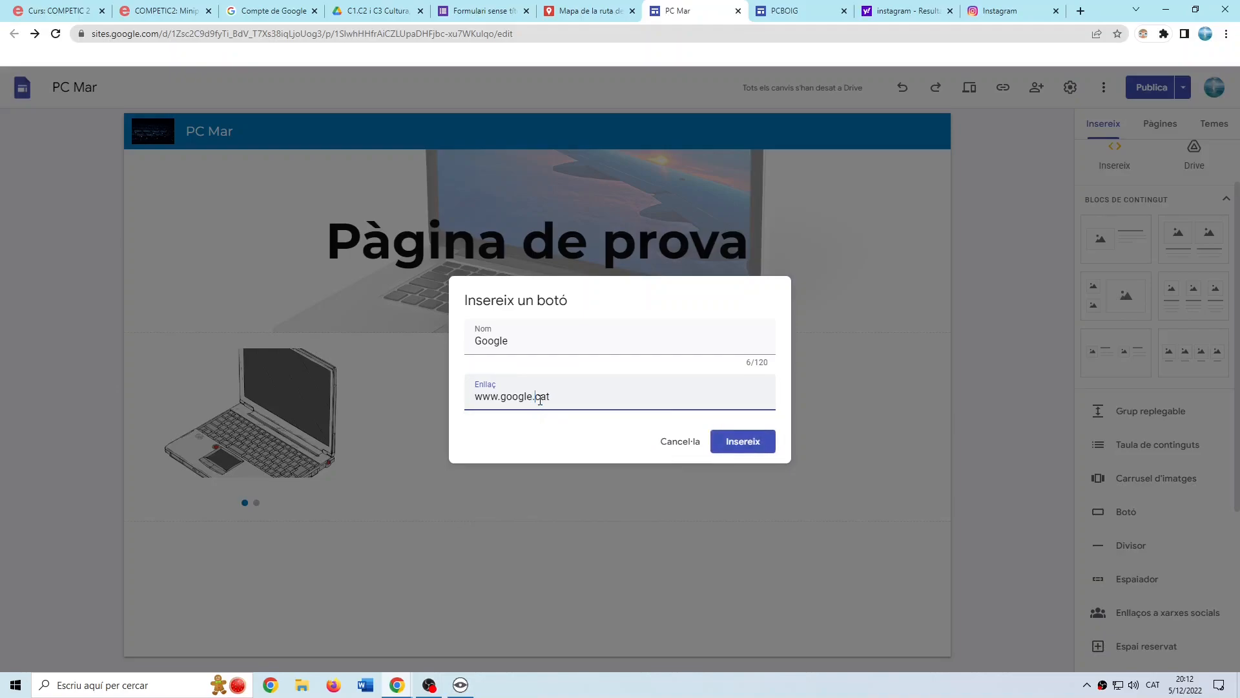
pyautogui.click(737, 443)
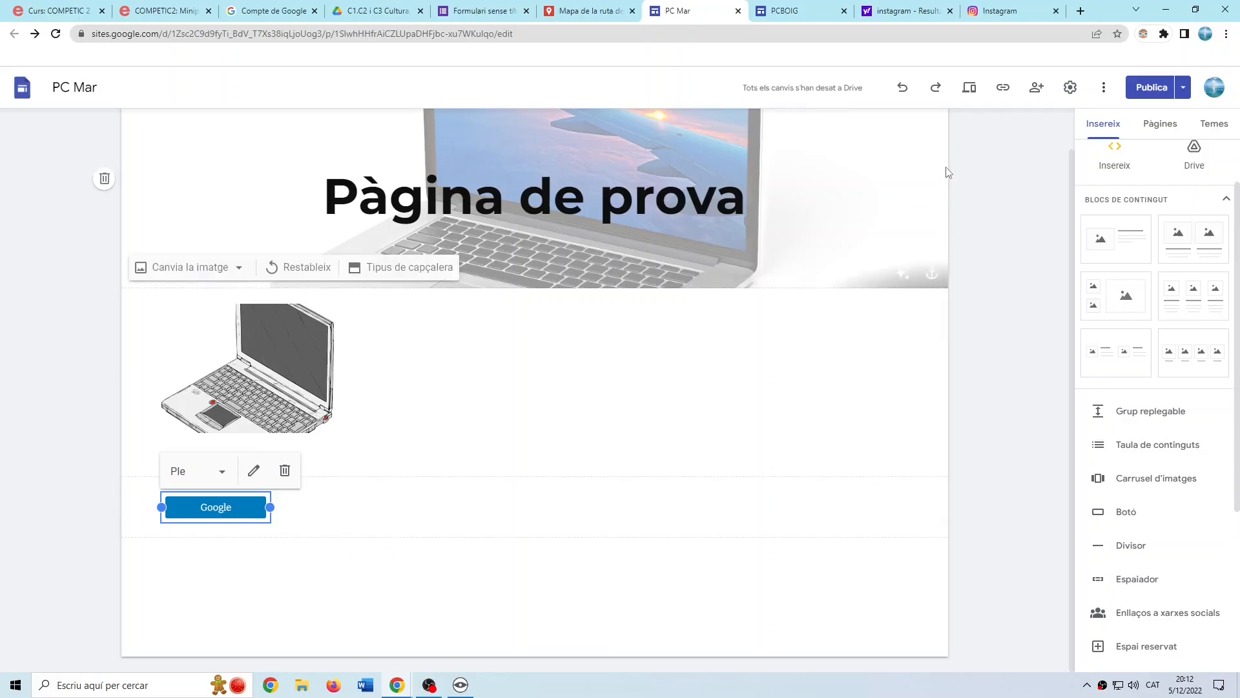
# Preview the site and test the Google button's link, closing the opened pages and the spare Instagram page before leaving the preview.
pyautogui.click(969, 88)
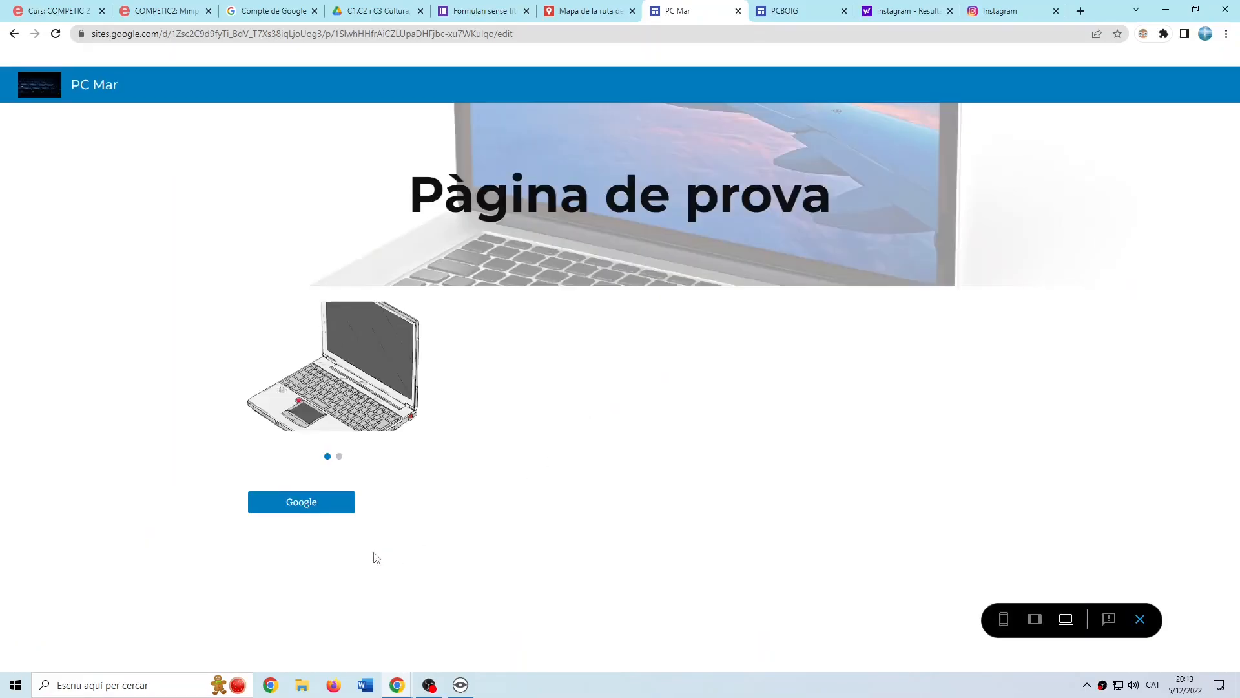
pyautogui.click(304, 508)
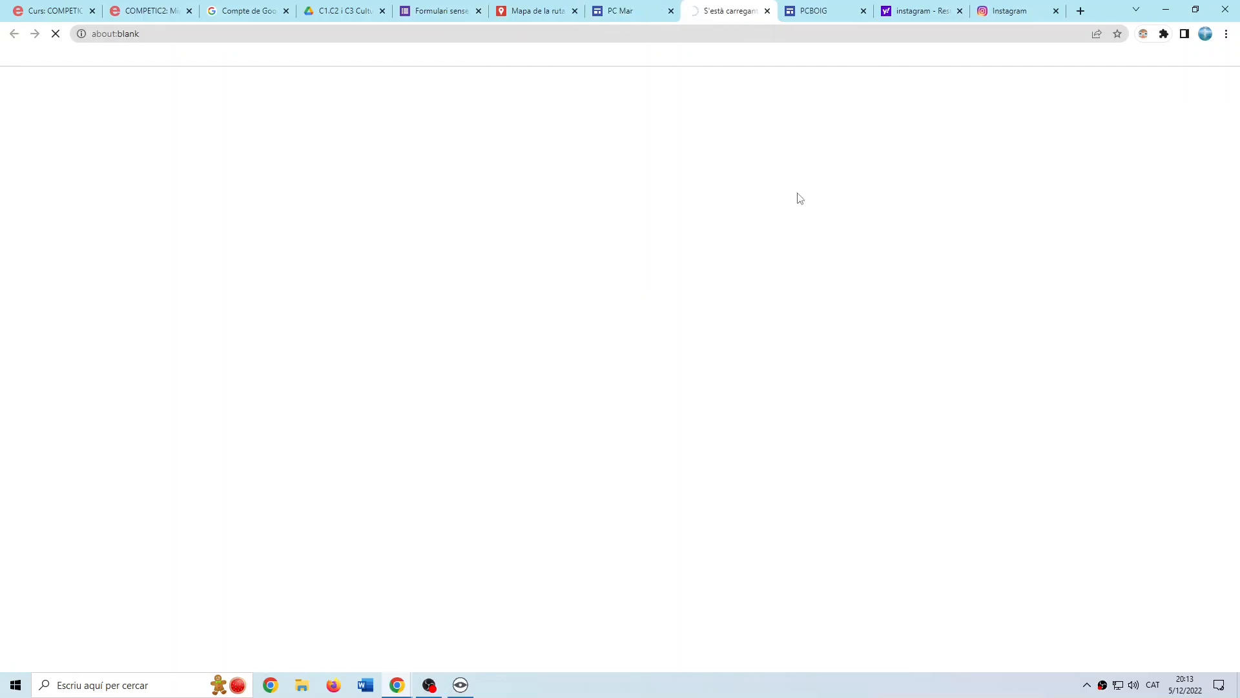
pyautogui.click(768, 12)
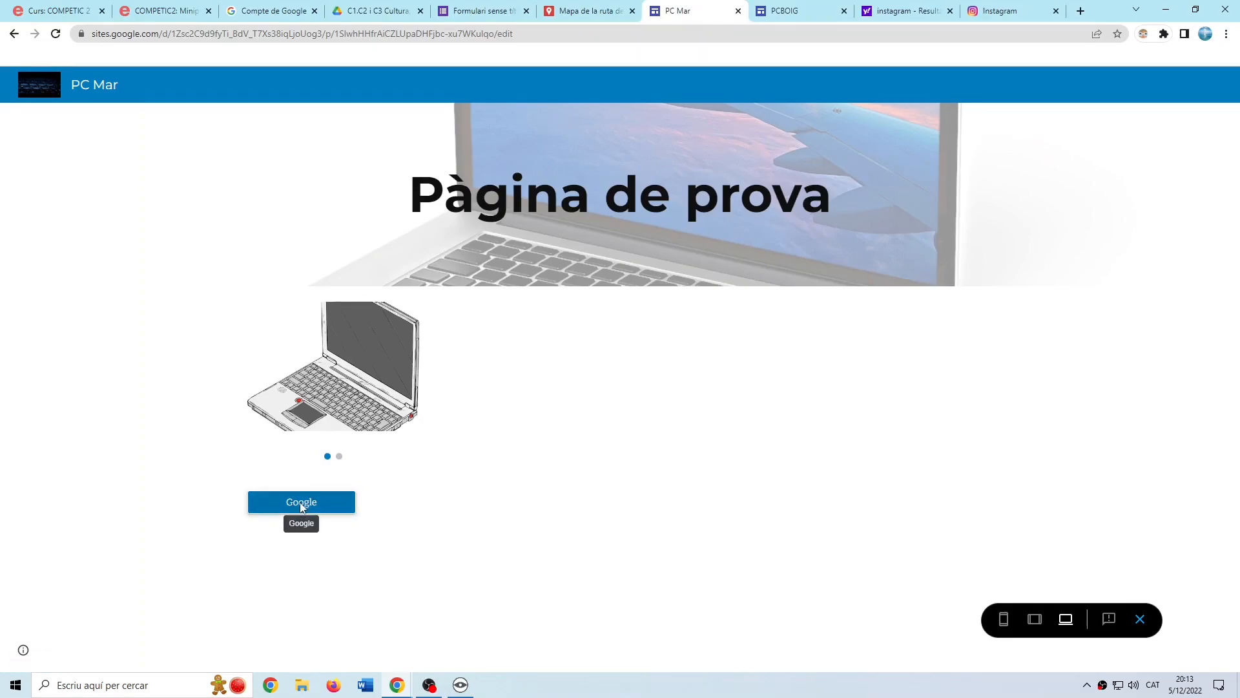
pyautogui.click(301, 508)
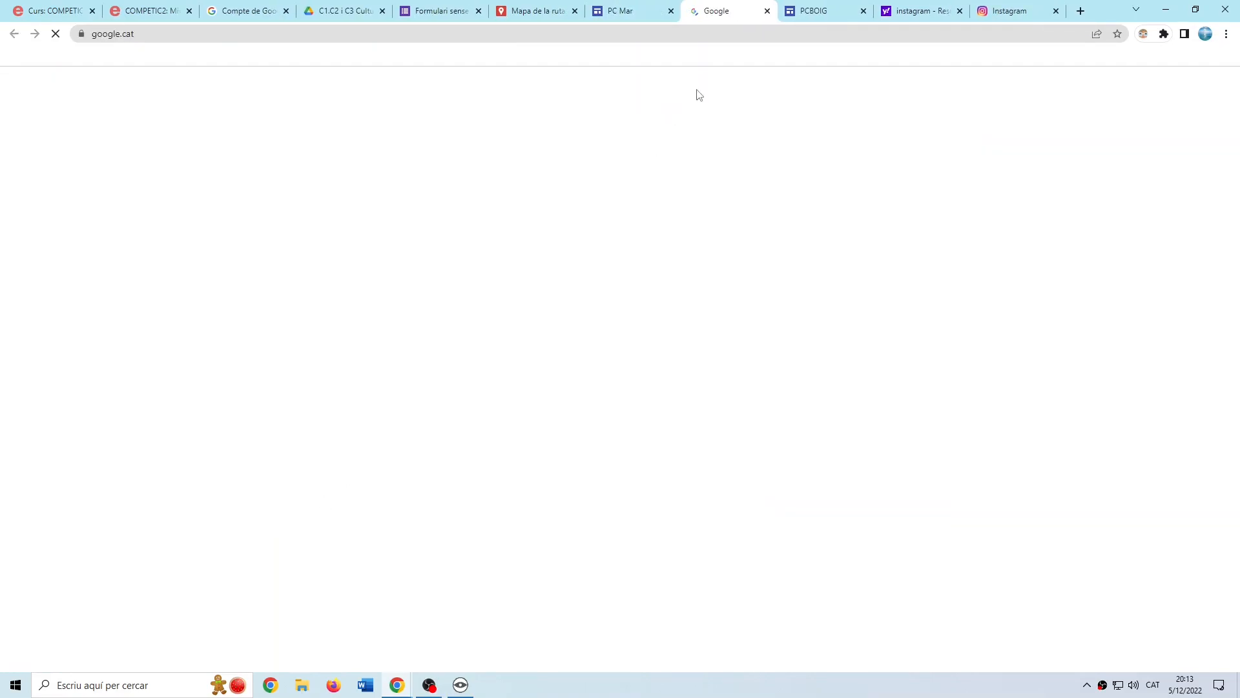
pyautogui.click(768, 11)
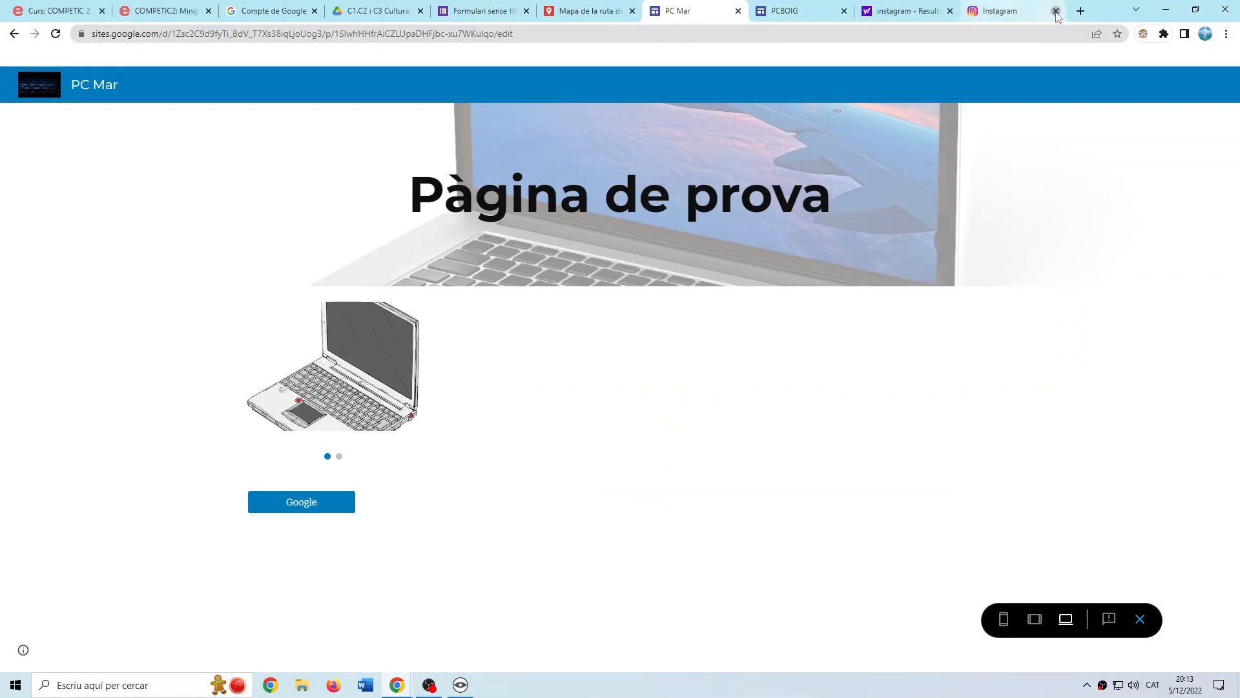
pyautogui.click(1056, 11)
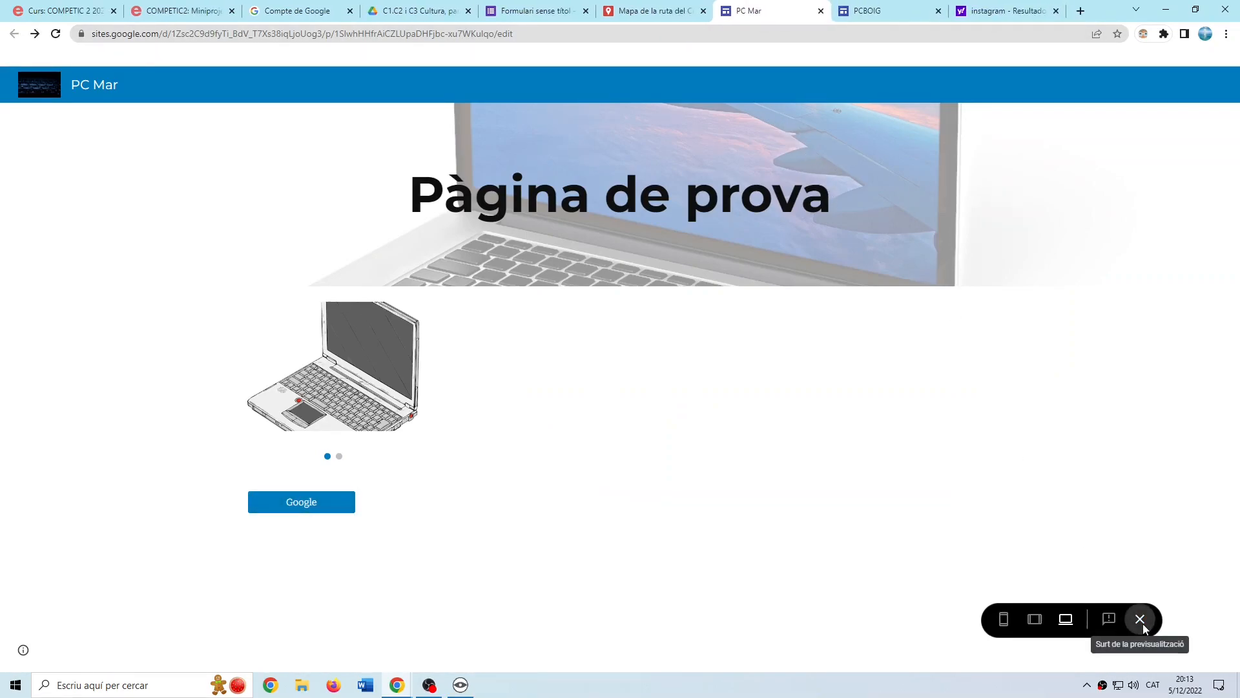
pyautogui.click(1140, 619)
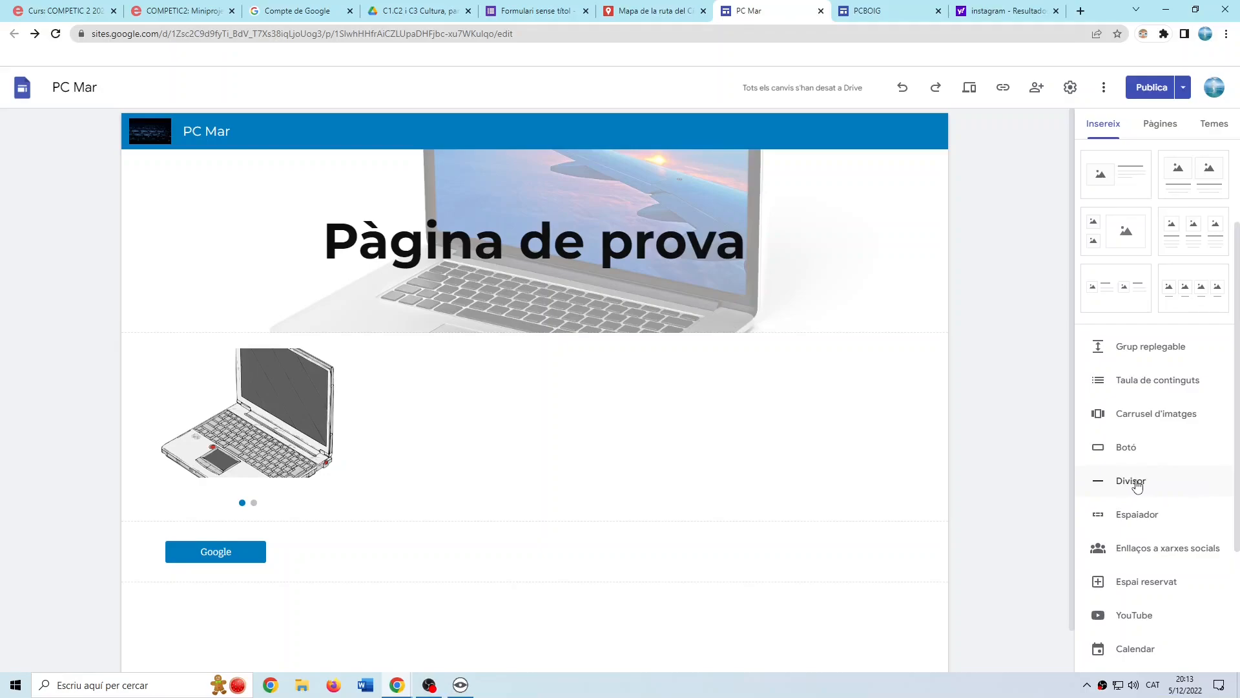
# Add a divider and a spacer beneath the Google button.
pyautogui.click(1132, 481)
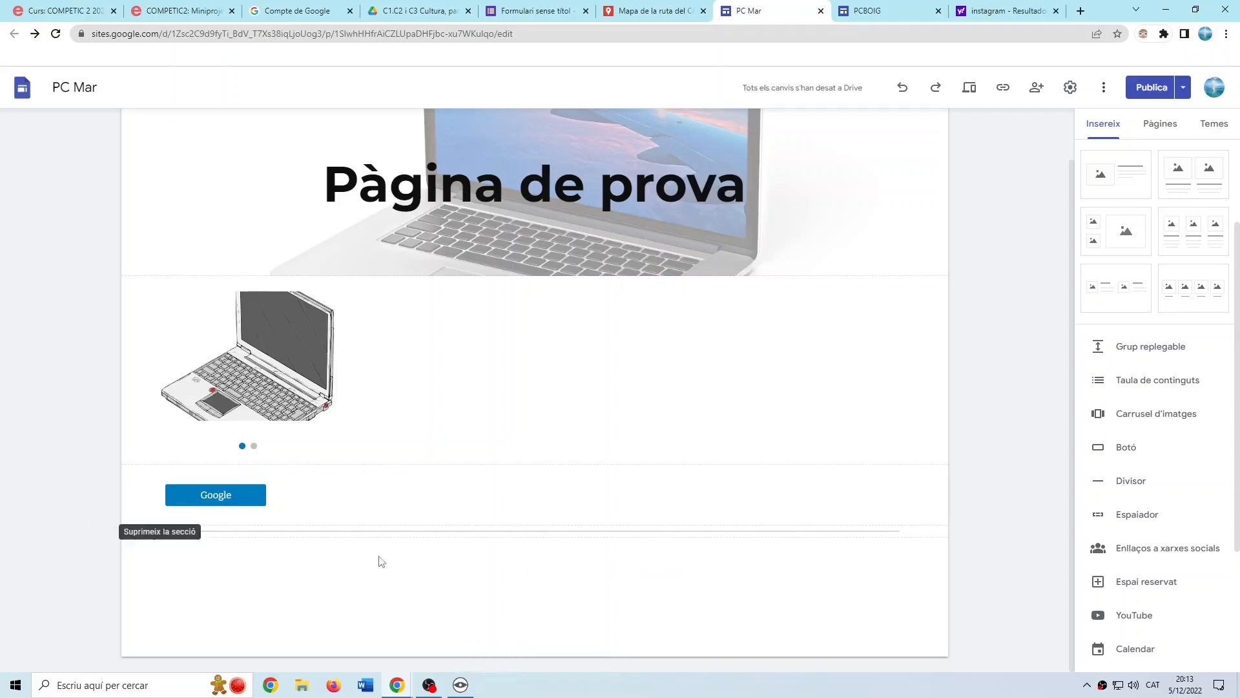
pyautogui.click(1140, 515)
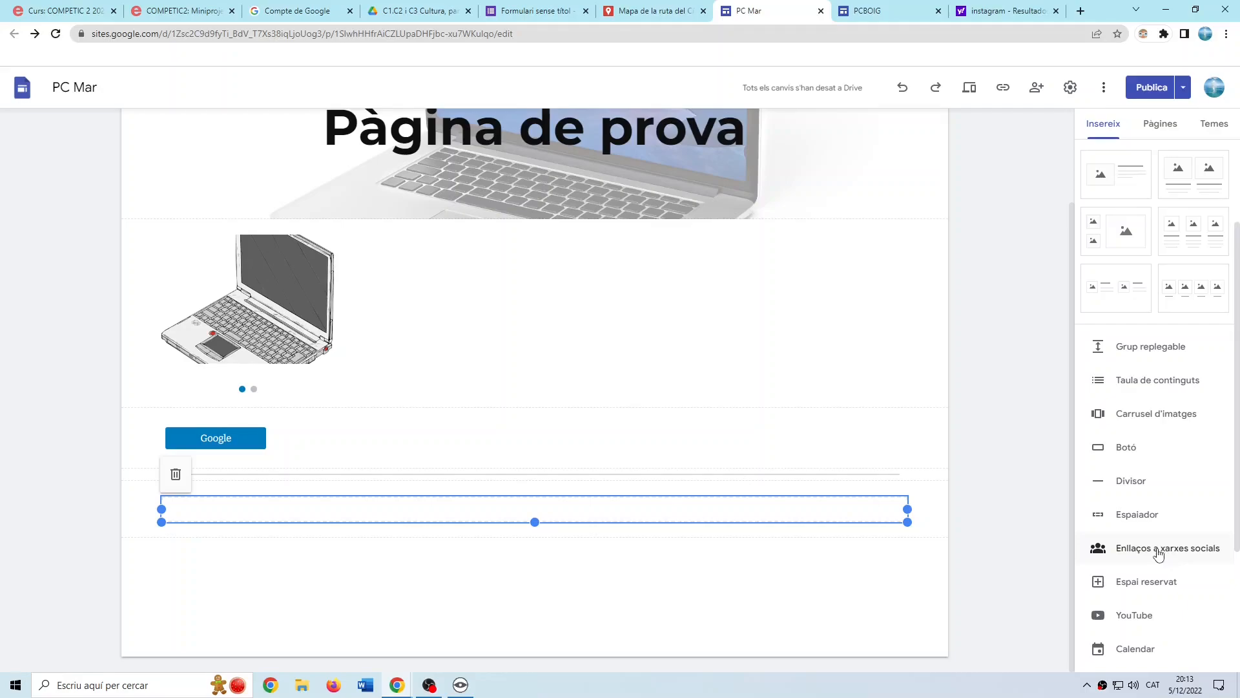
# Start a social links block and copy the Instagram home page's web address from the site found in the Yahoo results.
pyautogui.click(1158, 554)
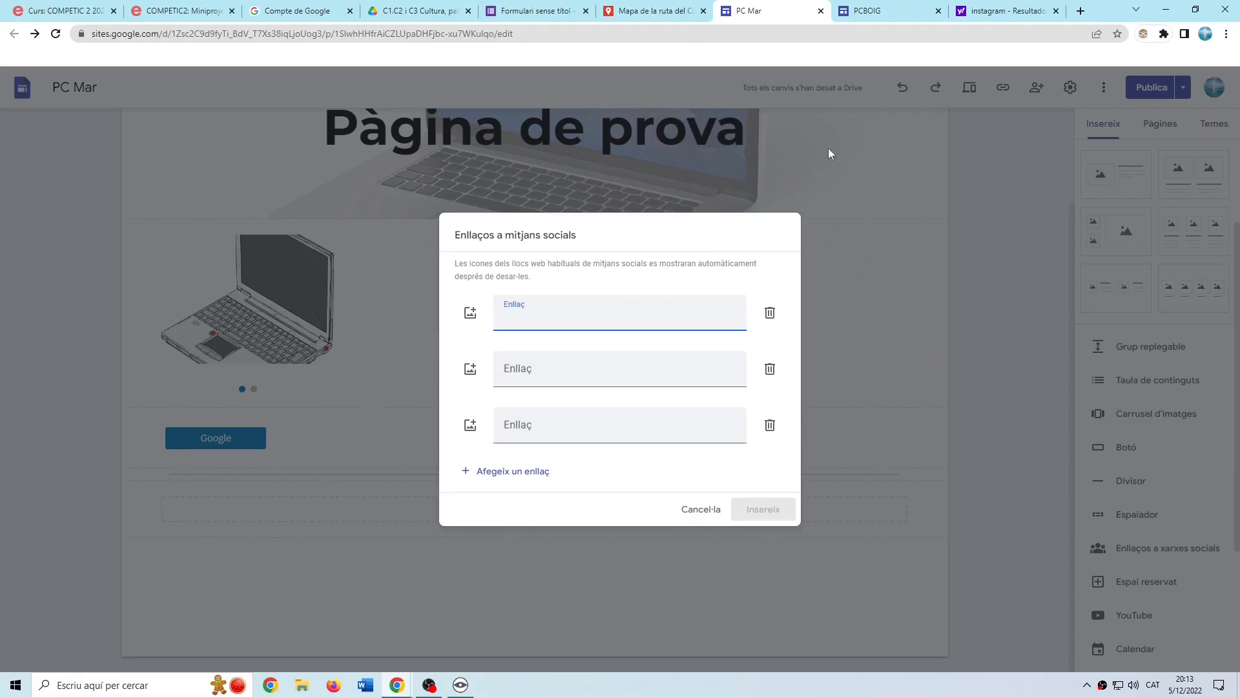
pyautogui.click(1005, 11)
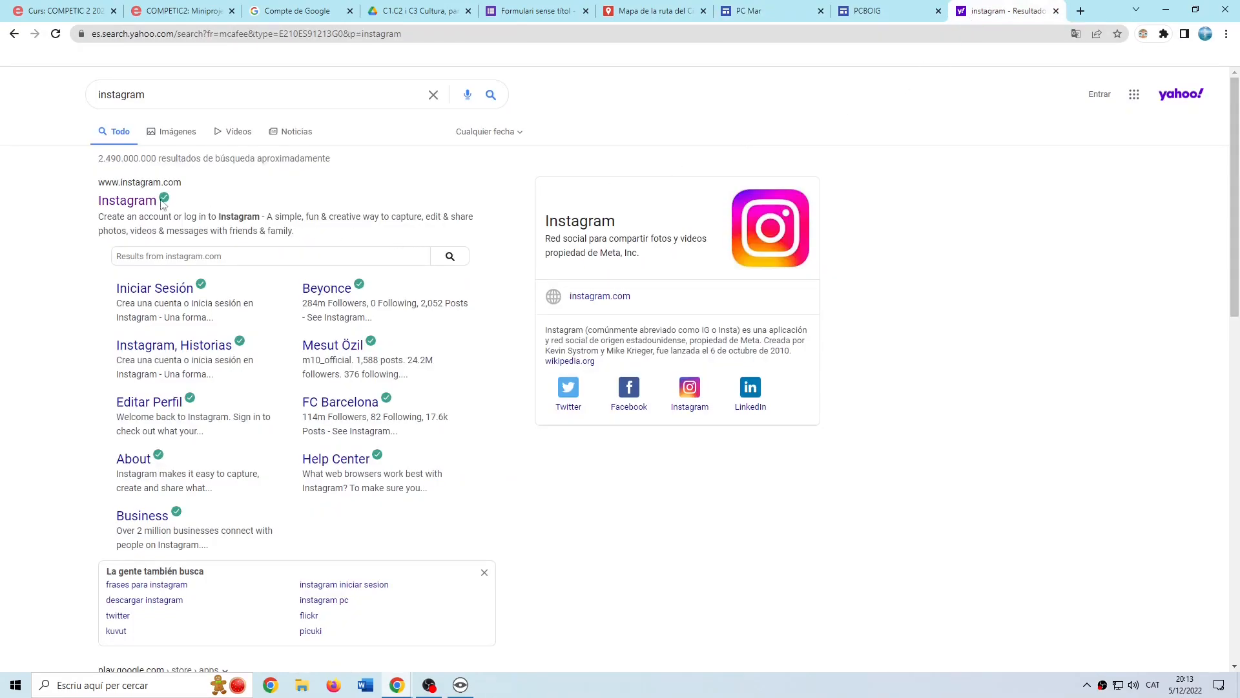
pyautogui.click(128, 202)
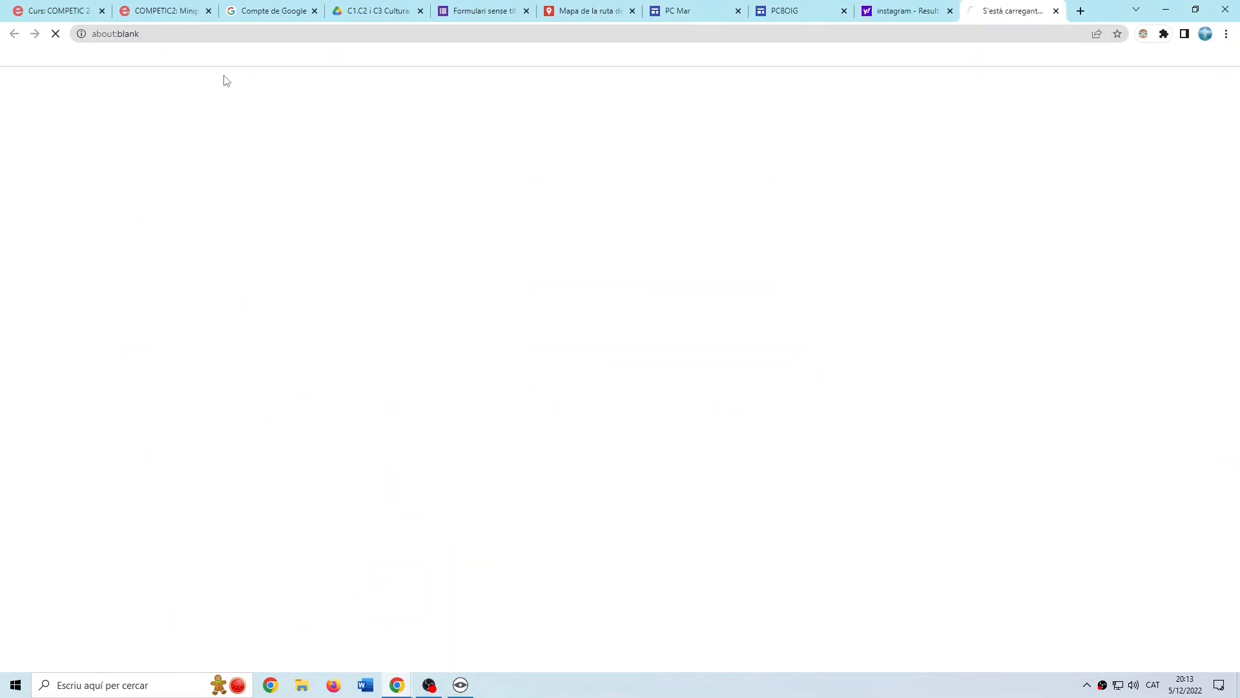
pyautogui.click(164, 34)
pyautogui.hotkey('ctrl', 'c')
pyautogui.rightClick(109, 34)
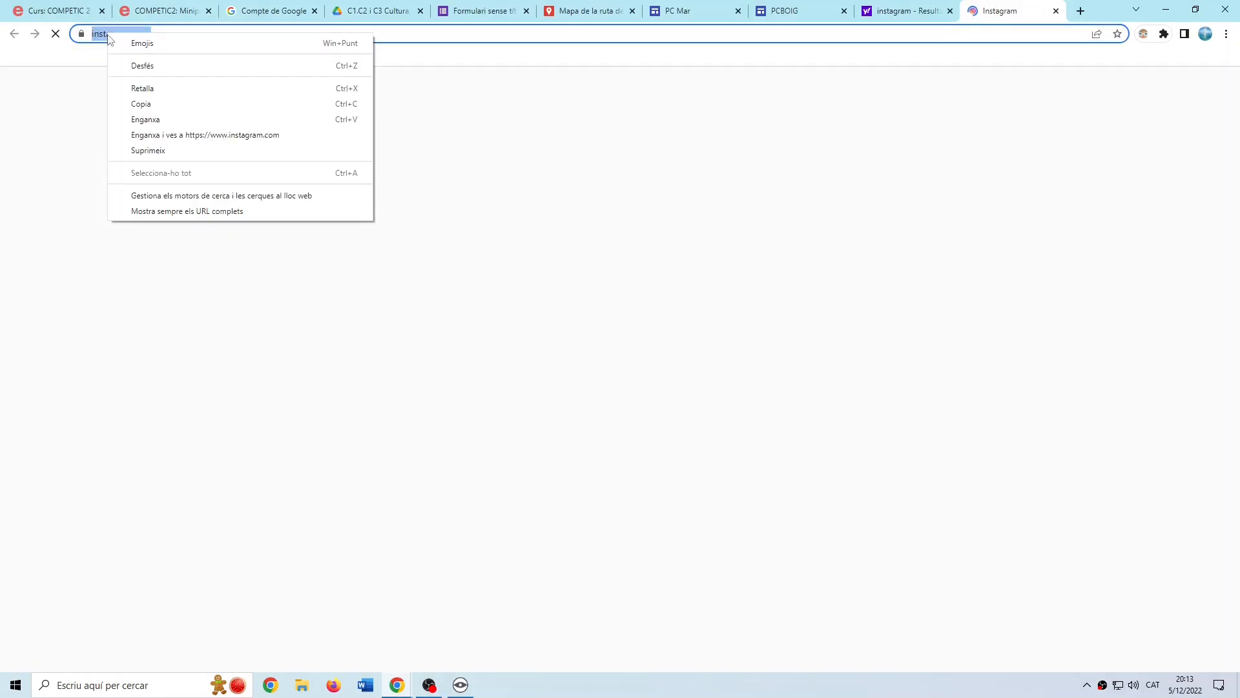
pyautogui.click(141, 103)
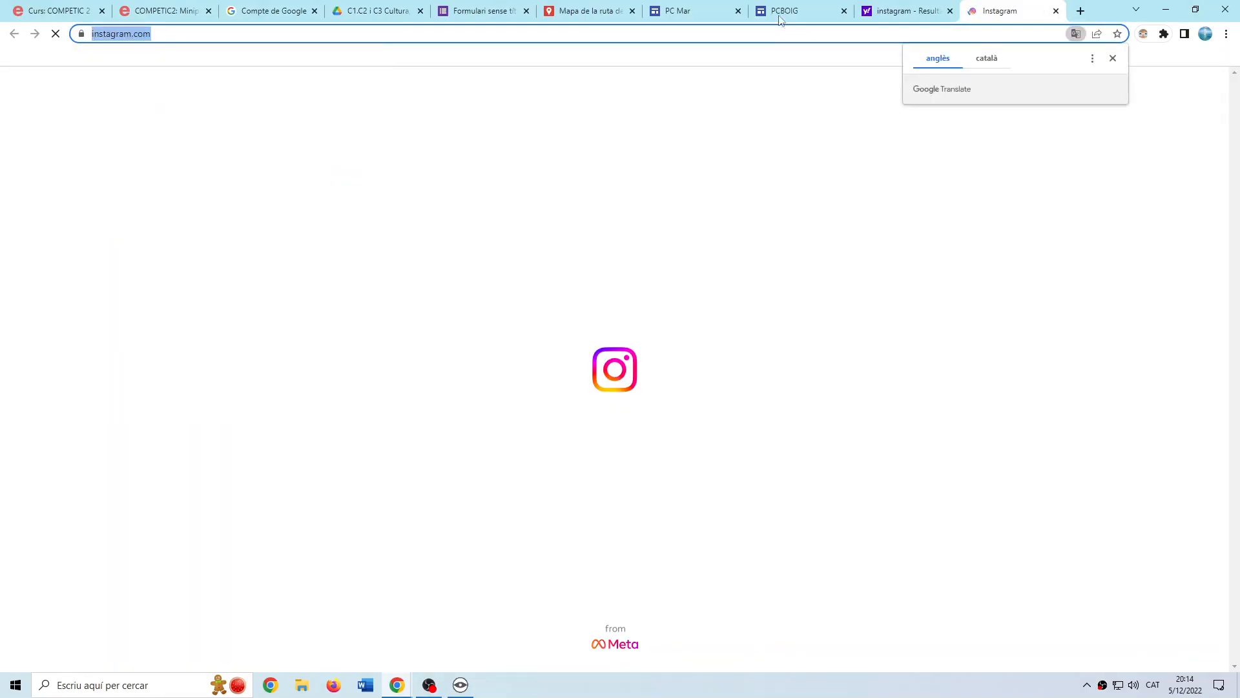
pyautogui.click(684, 11)
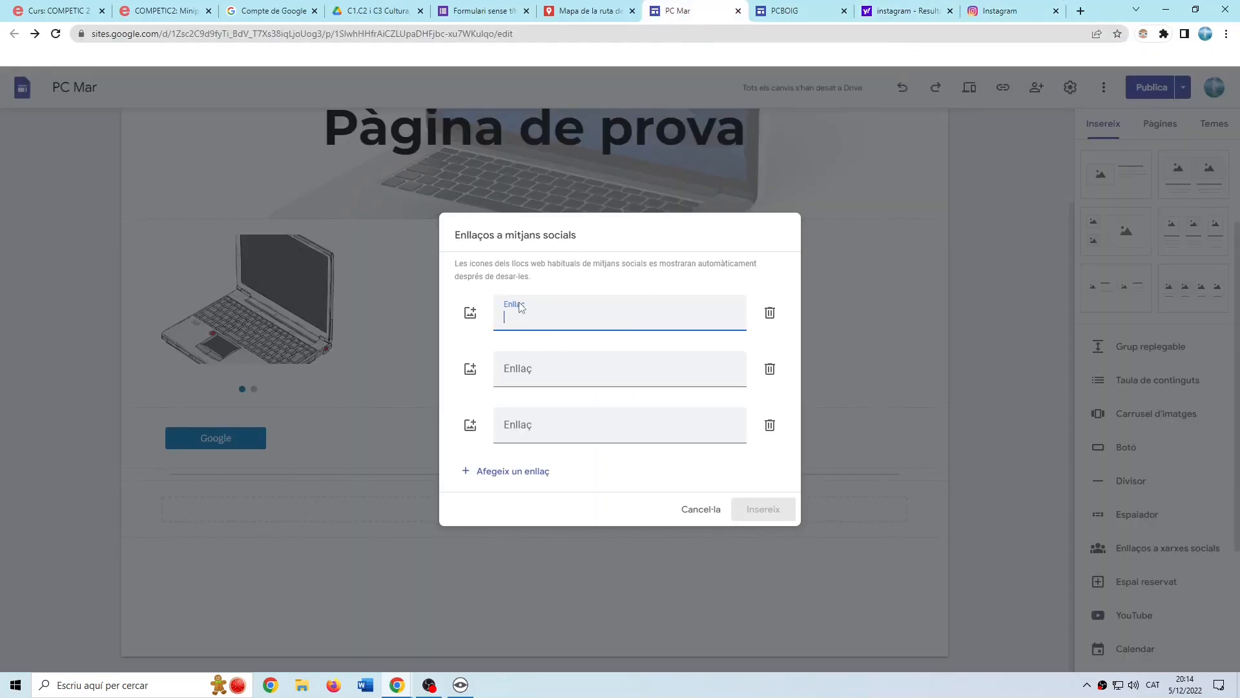
pyautogui.rightClick(523, 321)
pyautogui.click(559, 418)
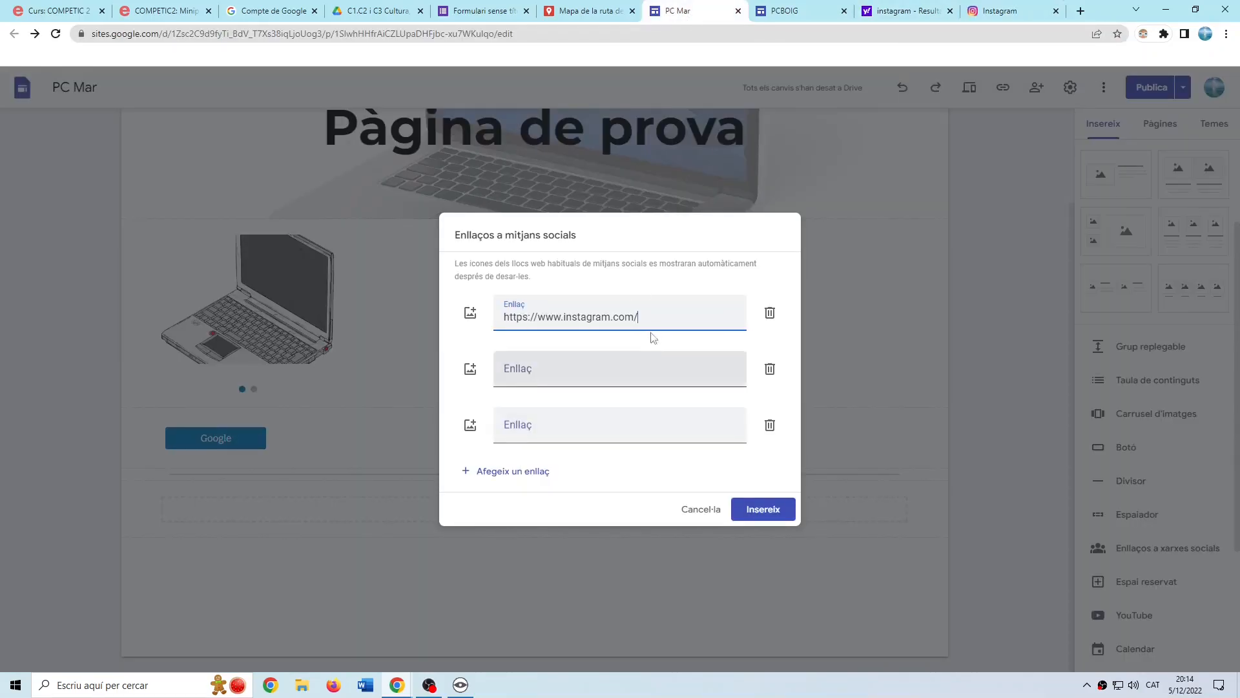
pyautogui.click(762, 509)
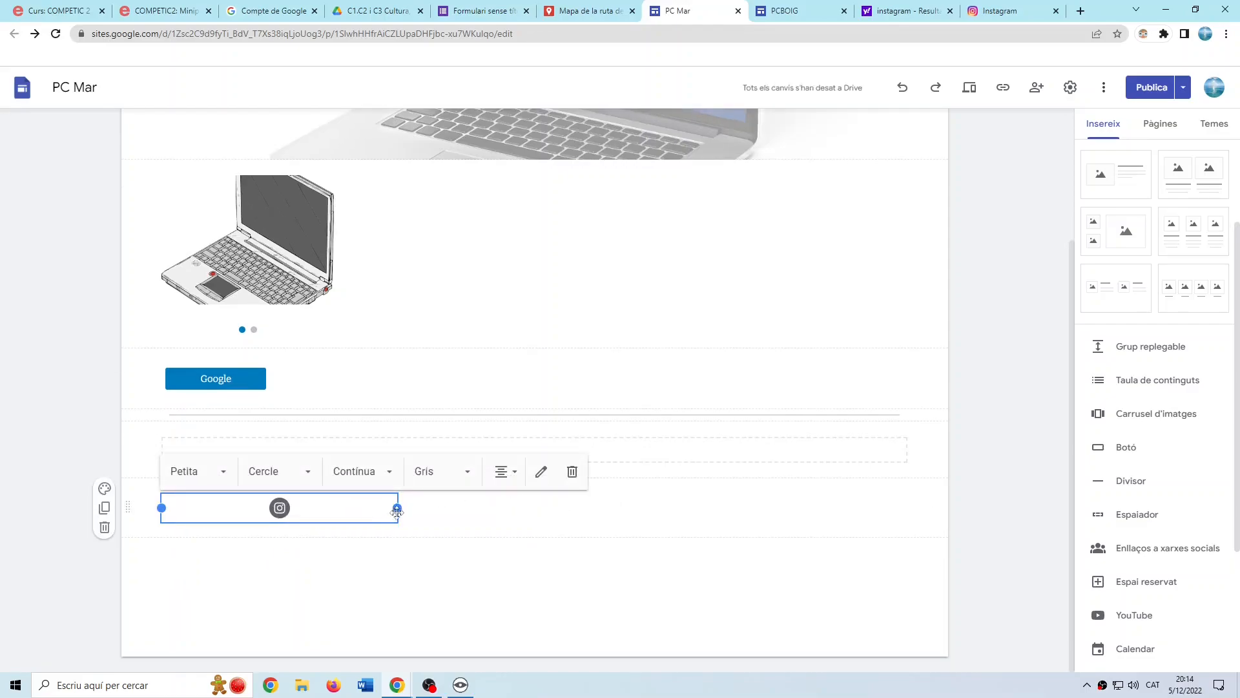
# Narrow the social links block to fit around the Instagram icon and set the icon size to Gran.
pyautogui.moveTo(397, 507); pyautogui.dragTo(207, 508)
pyautogui.click(225, 471)
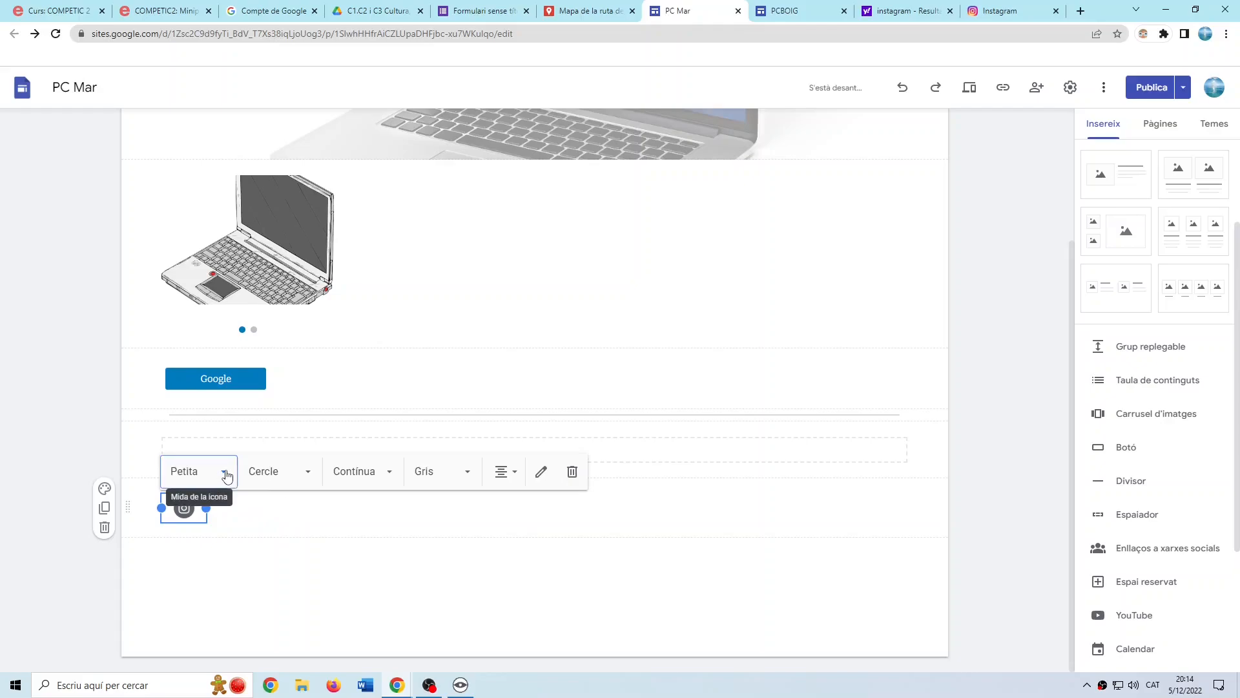
pyautogui.click(194, 540)
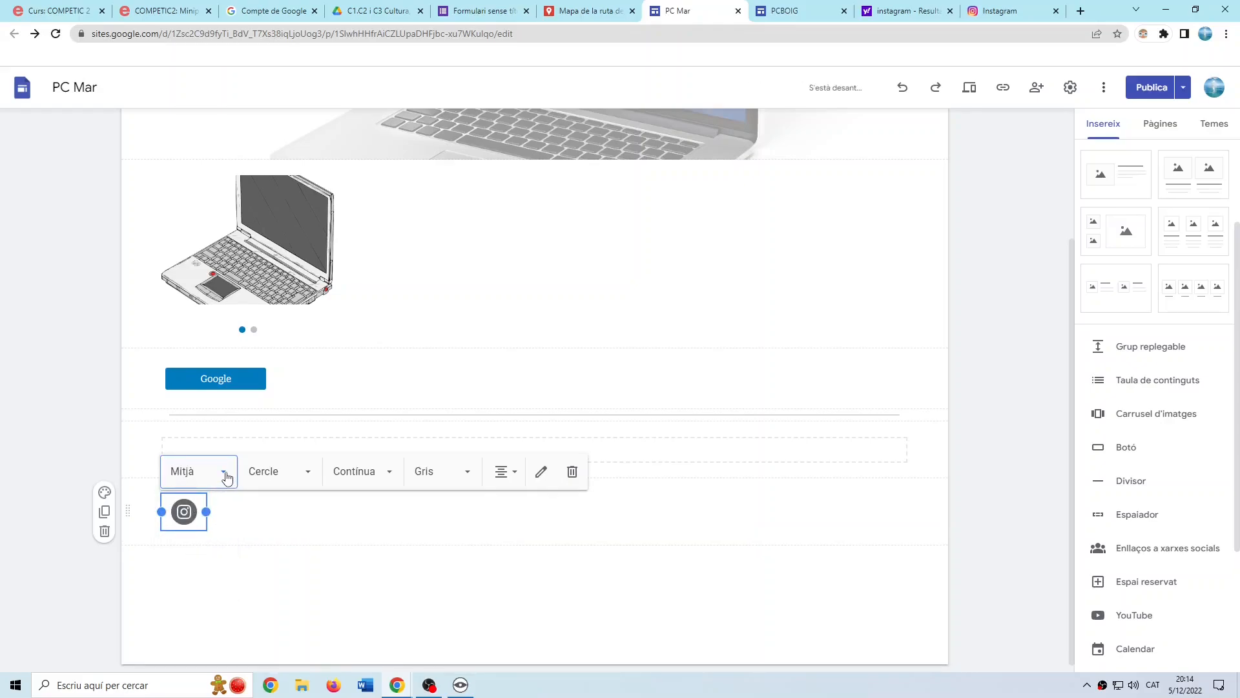
pyautogui.click(225, 472)
pyautogui.click(194, 569)
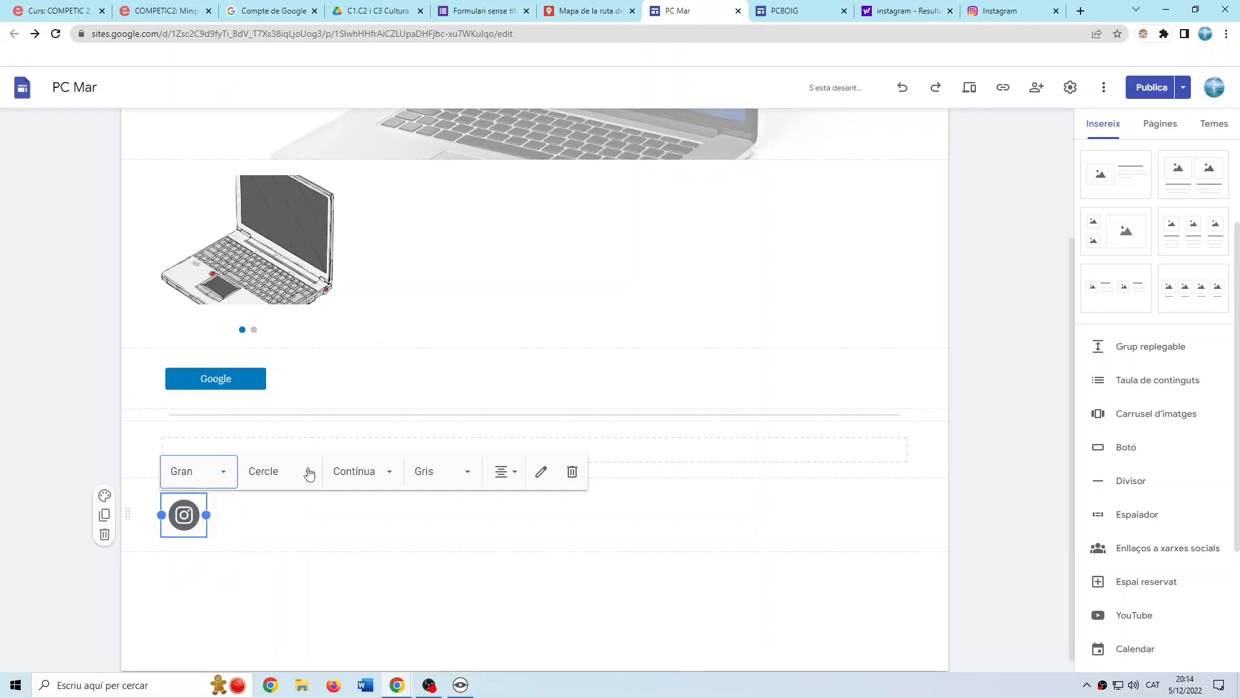
# Set the Instagram icon's shape to Quadrat.
pyautogui.click(309, 472)
pyautogui.click(303, 509)
pyautogui.click(314, 476)
pyautogui.click(291, 571)
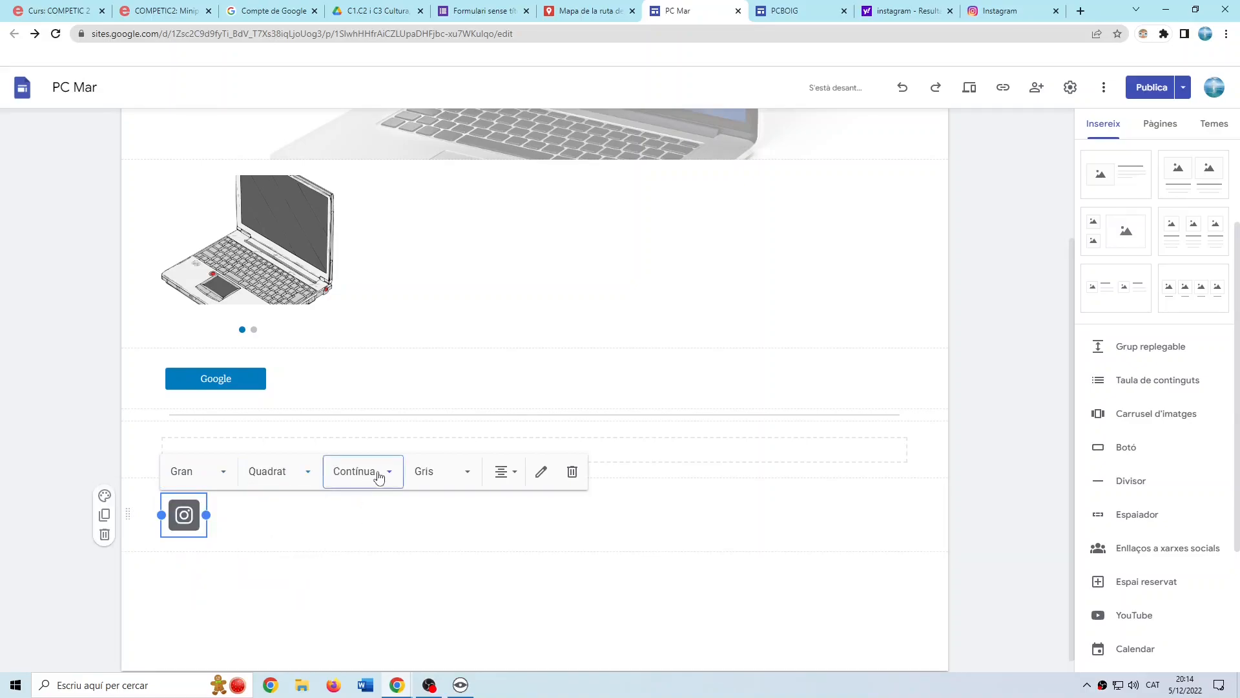
# Try the Esquema style on the Instagram icon, restore Contínua, and set its colour to En color.
pyautogui.click(379, 476)
pyautogui.click(362, 541)
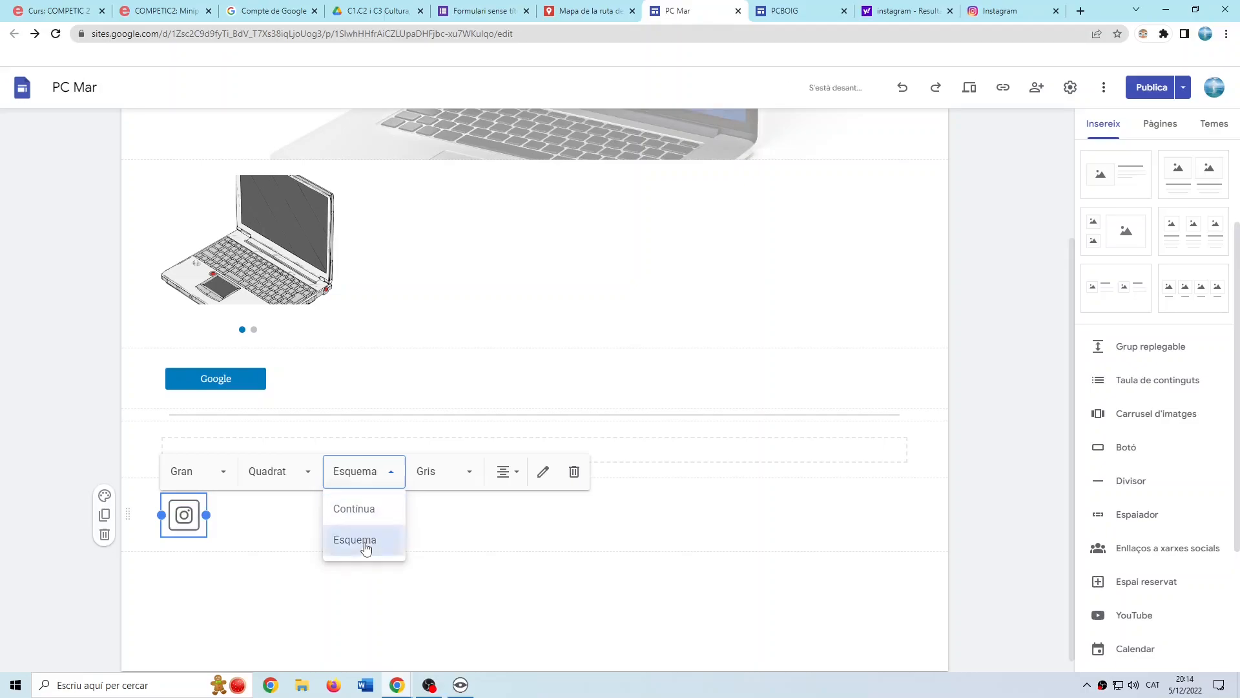
pyautogui.click(396, 477)
pyautogui.click(382, 509)
pyautogui.click(457, 476)
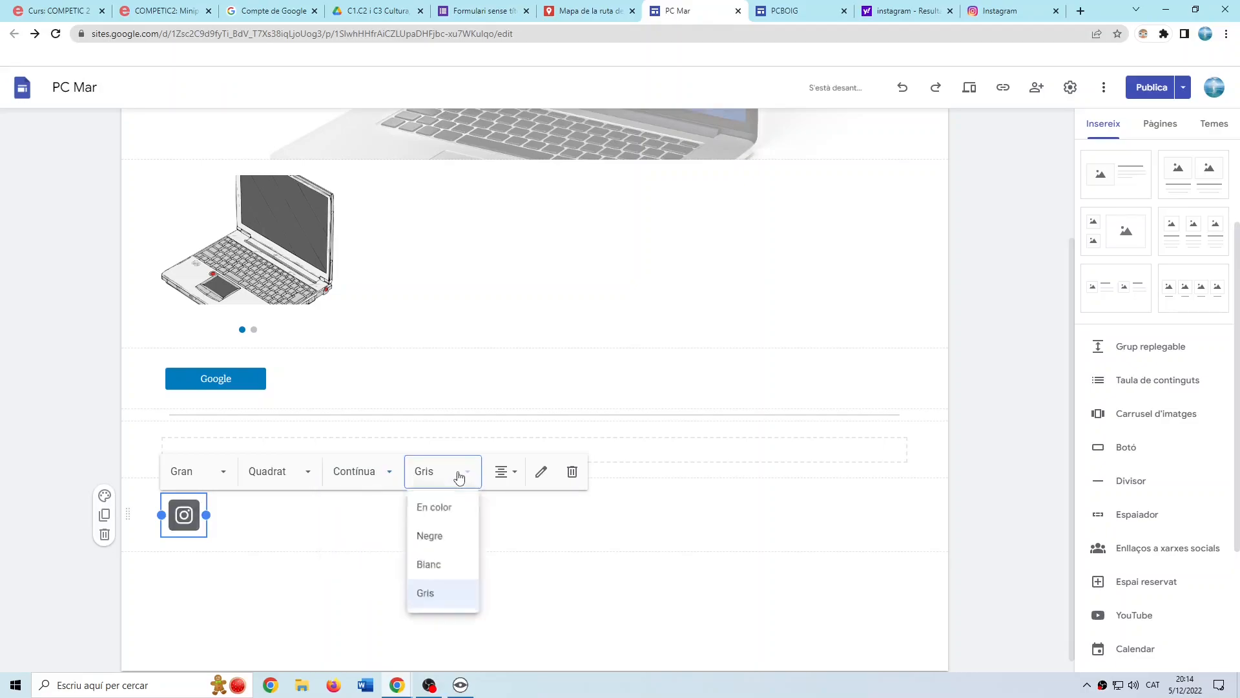
pyautogui.click(452, 515)
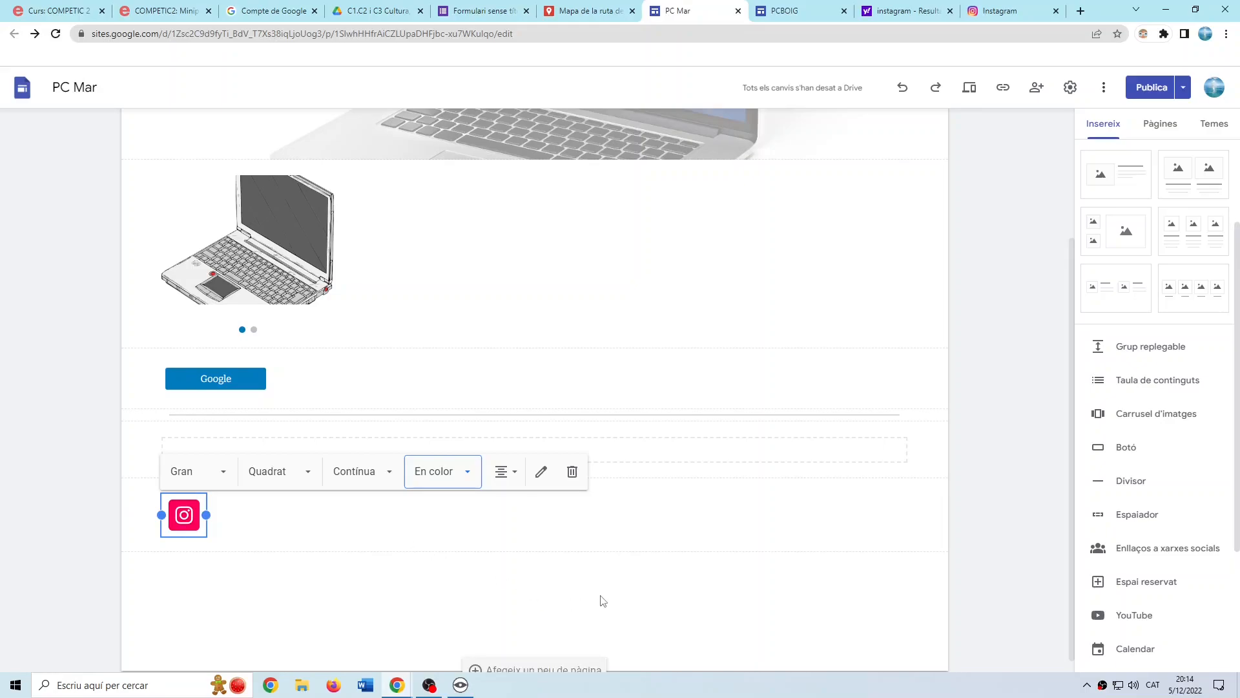
# Embed the "Festius a Espanya" calendar beneath the Instagram icon, and delete its section again.
pyautogui.scroll(-1, 601, 601)
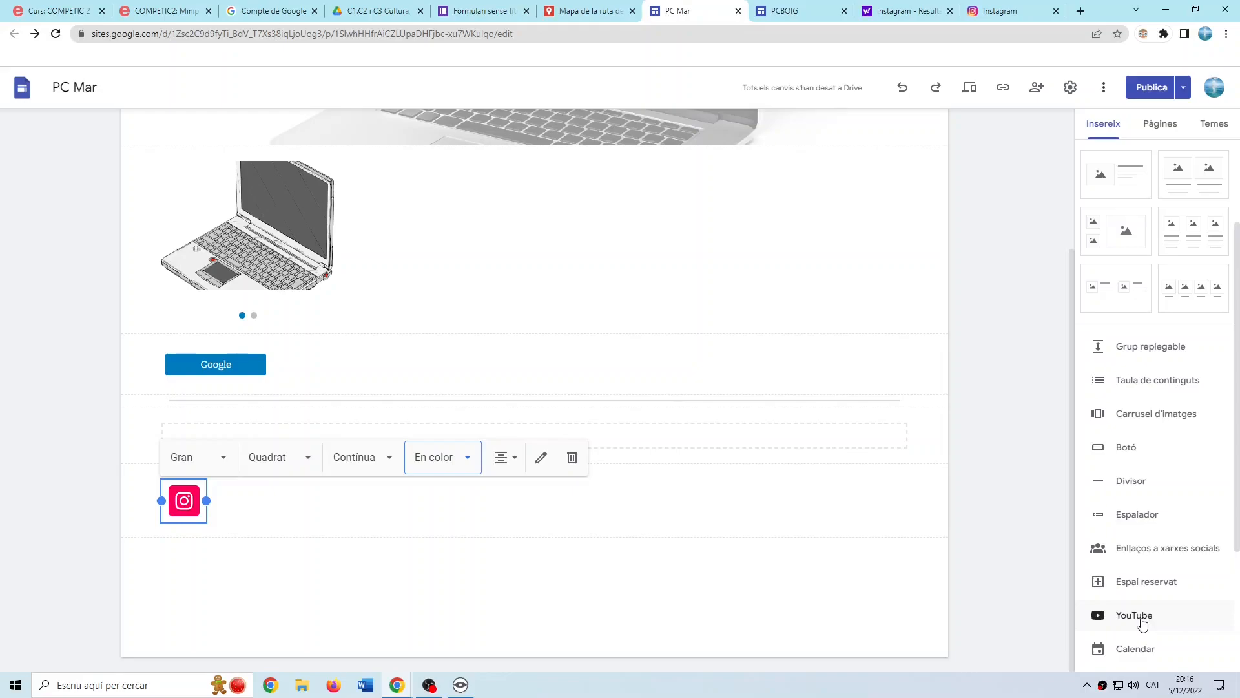
pyautogui.scroll(-2, 1161, 588)
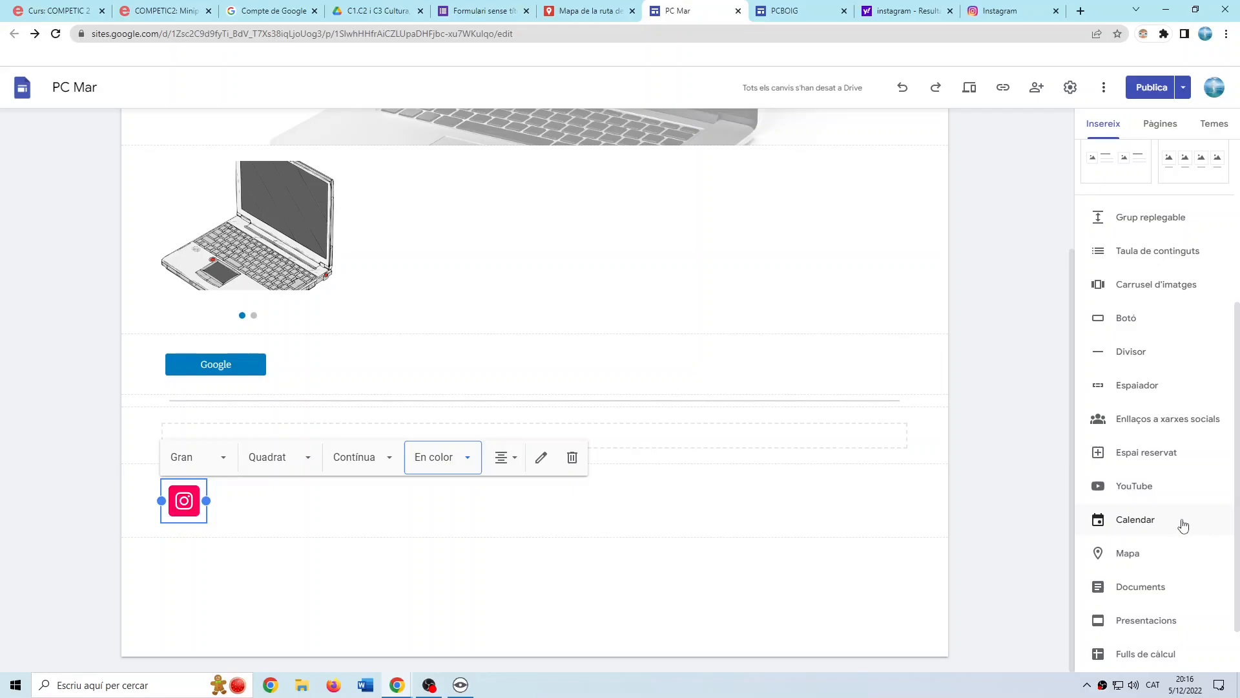
pyautogui.click(1154, 525)
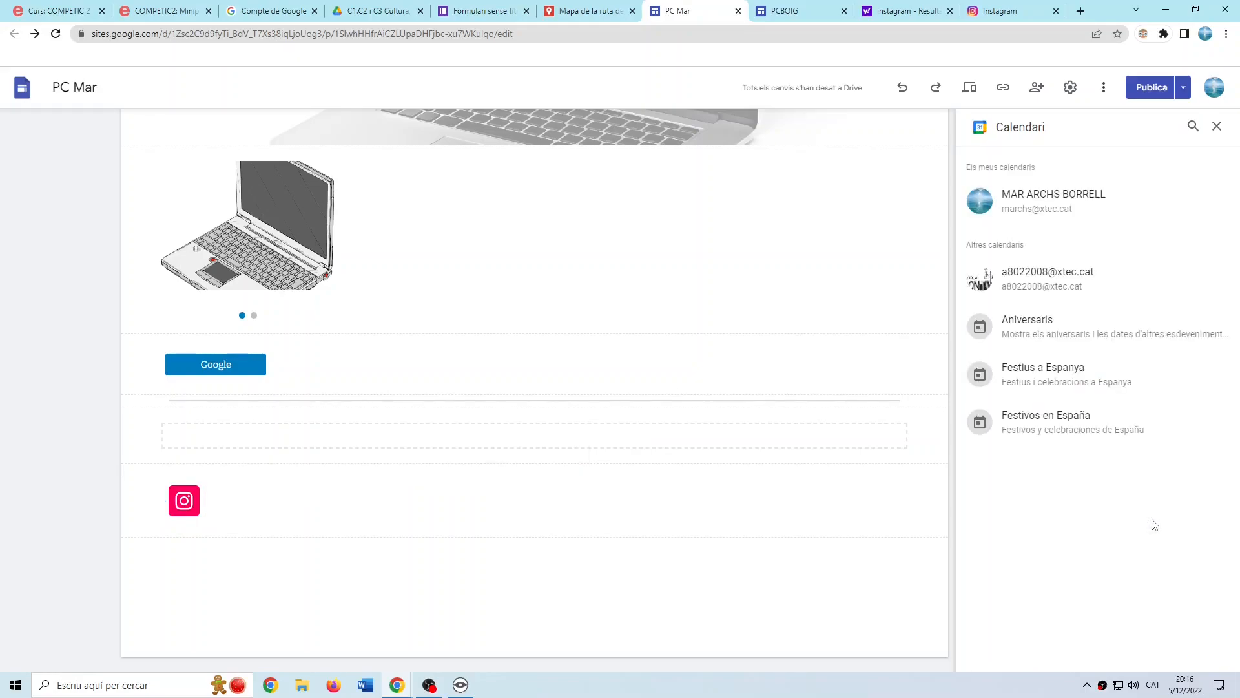
pyautogui.click(1033, 374)
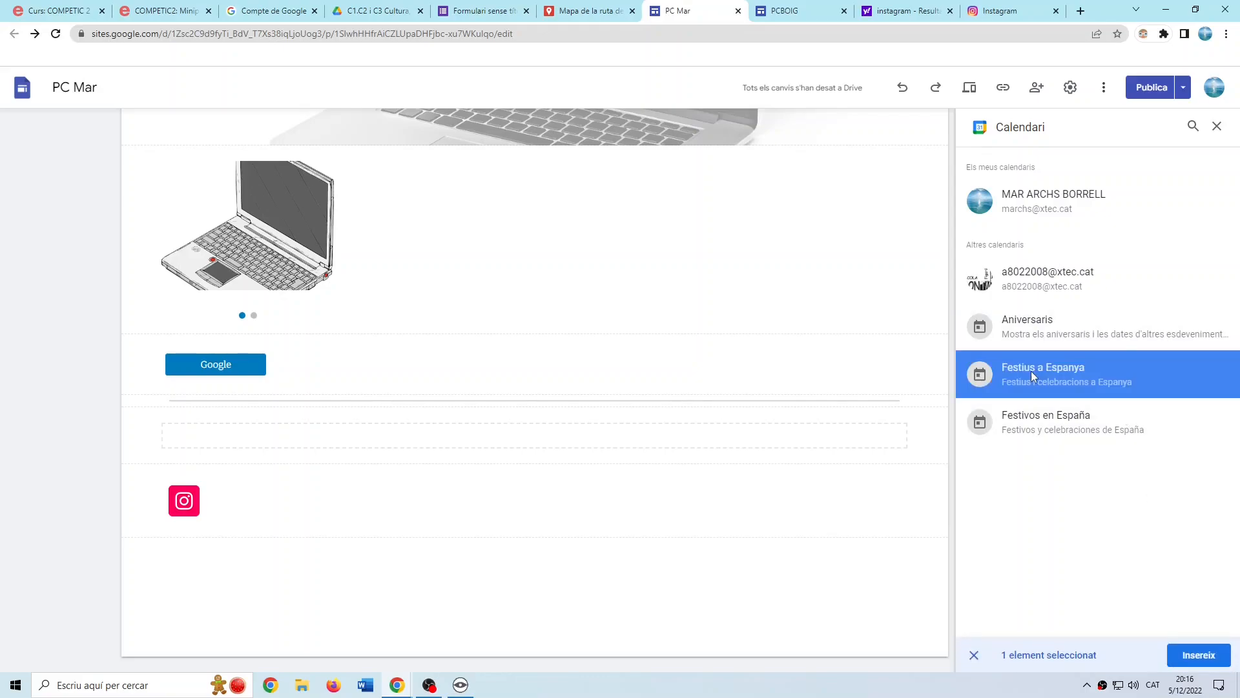
pyautogui.click(1199, 654)
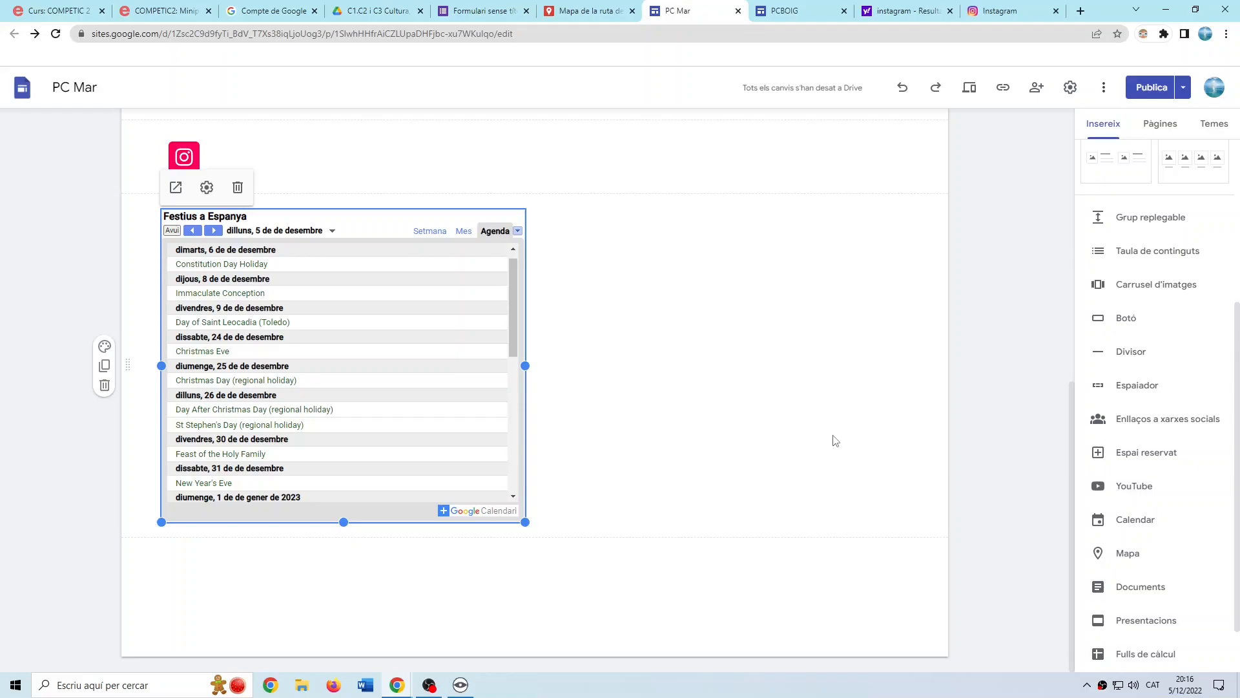
pyautogui.click(104, 386)
# Embed the saved map "RUTA DEL CISTER" beneath the Instagram icon, and delete its section again.
pyautogui.scroll(-1, 1137, 591)
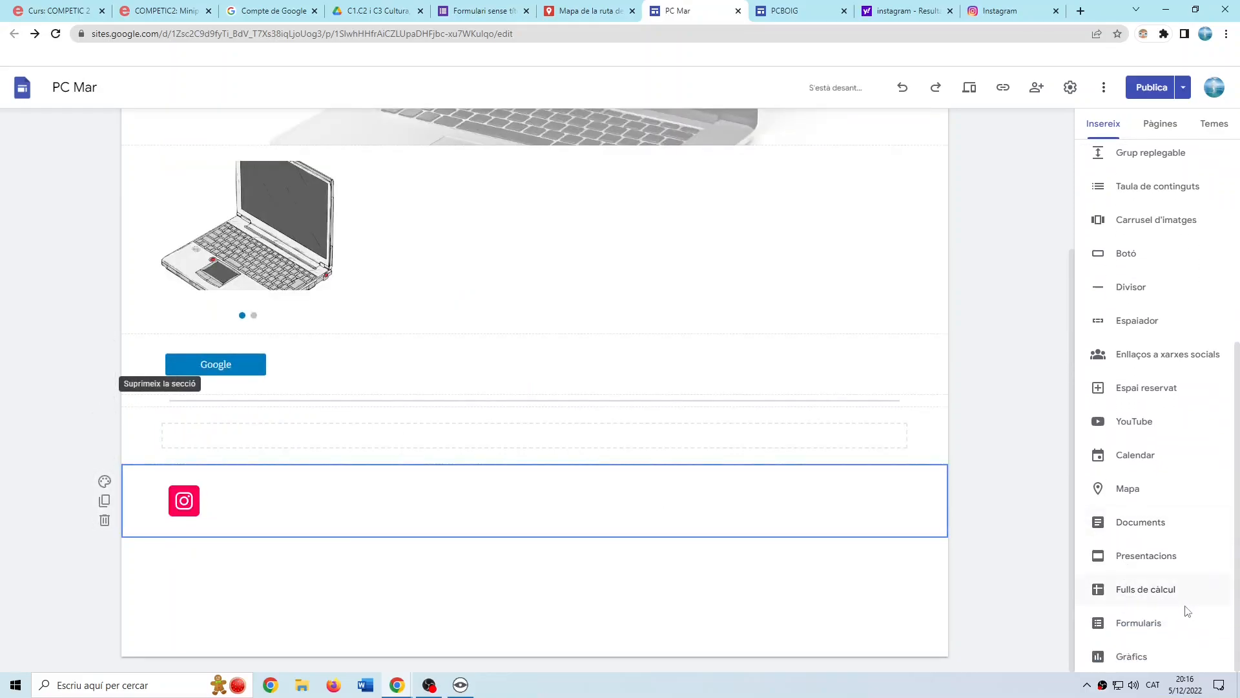
pyautogui.click(1127, 491)
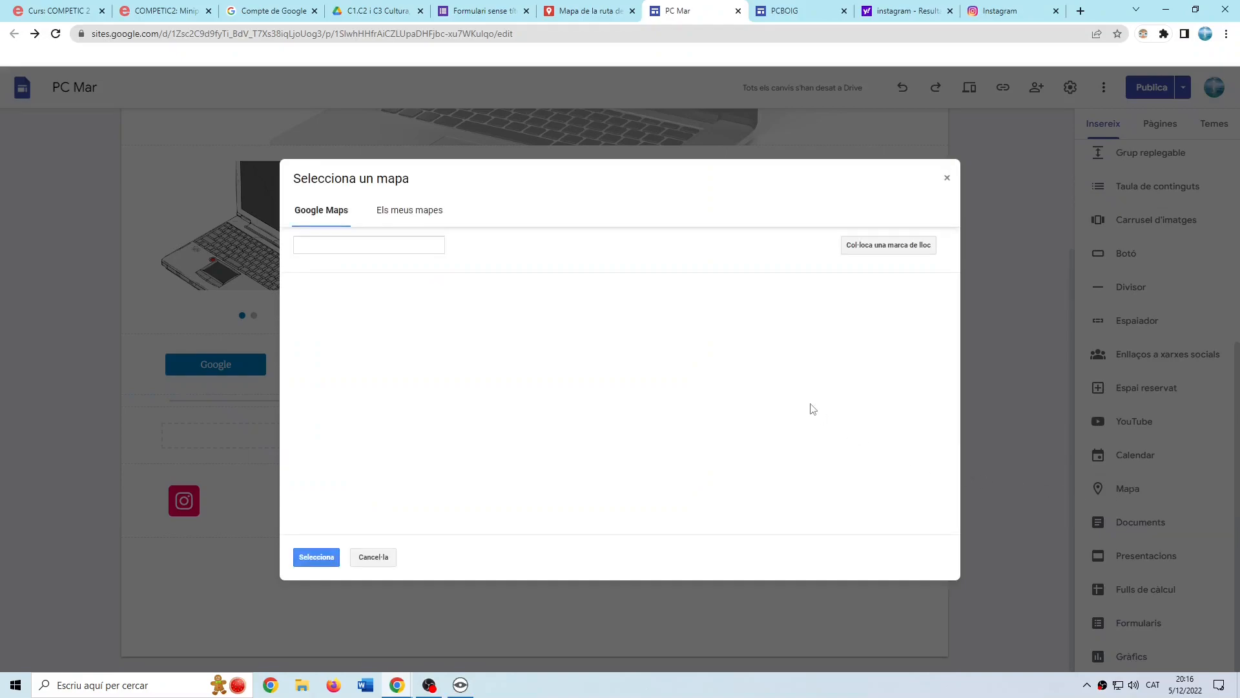
pyautogui.click(408, 211)
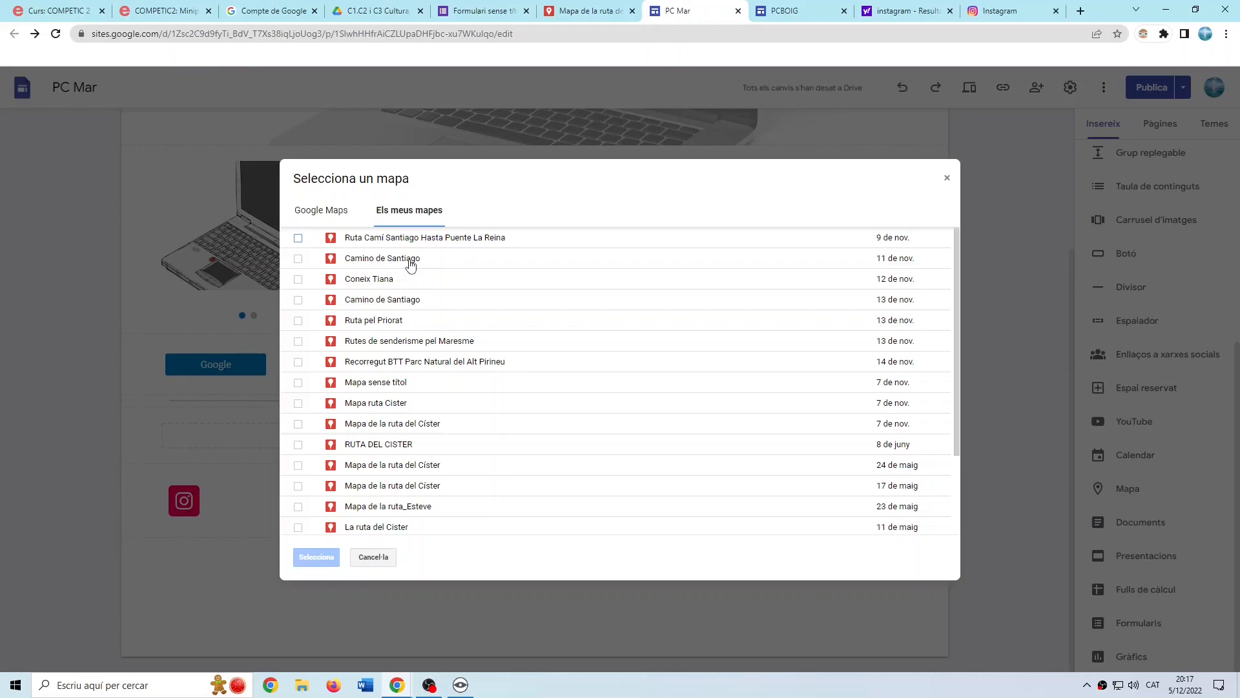
pyautogui.scroll(-3, 409, 263)
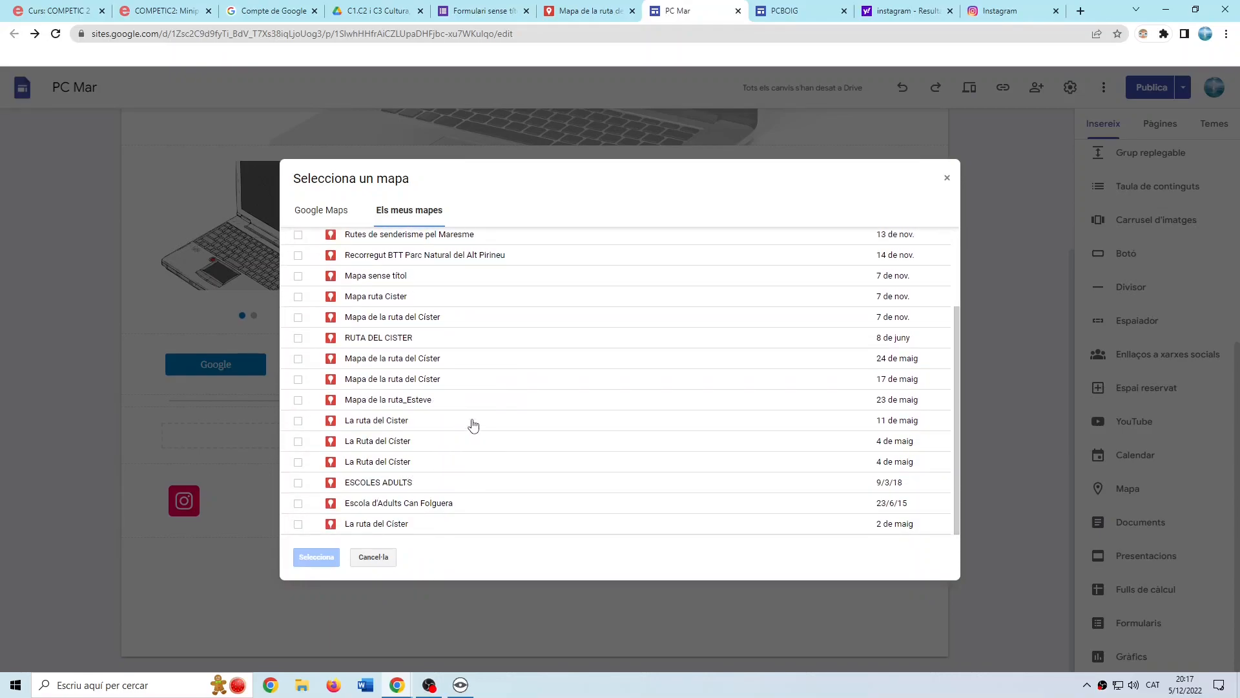
pyautogui.click(385, 347)
pyautogui.click(312, 559)
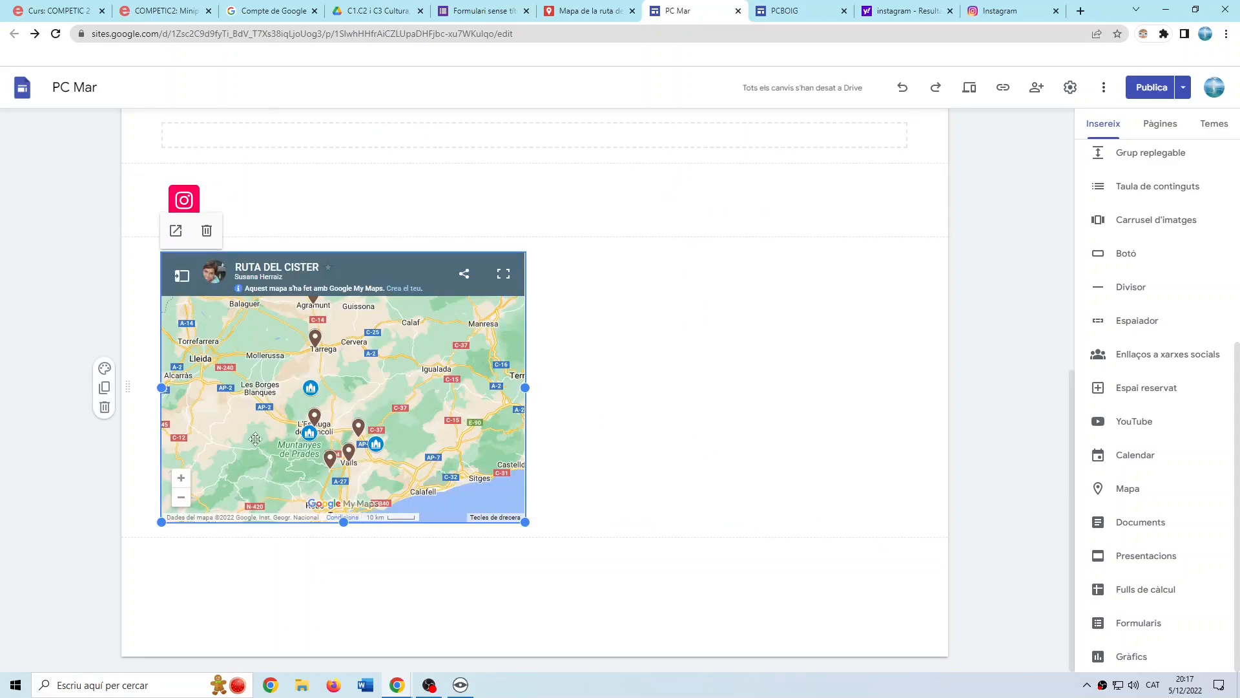
pyautogui.click(104, 406)
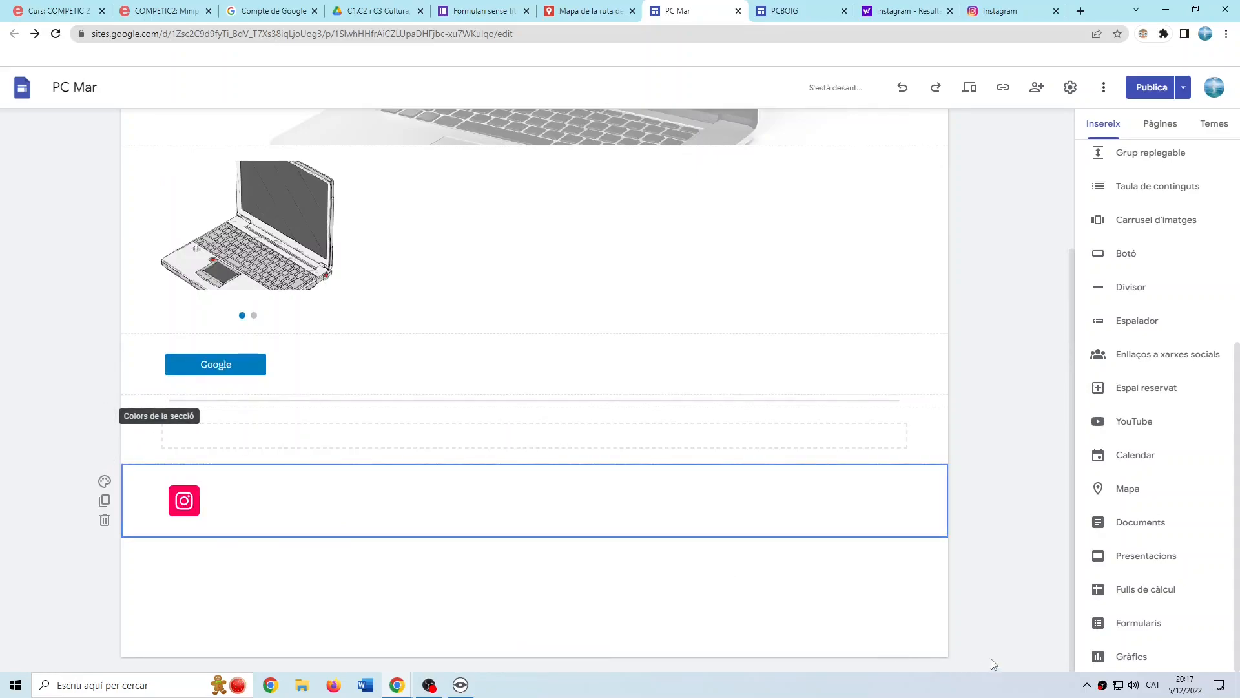
# Delete the sections holding the Instagram icon, the Google button and the image carousel.
pyautogui.click(106, 520)
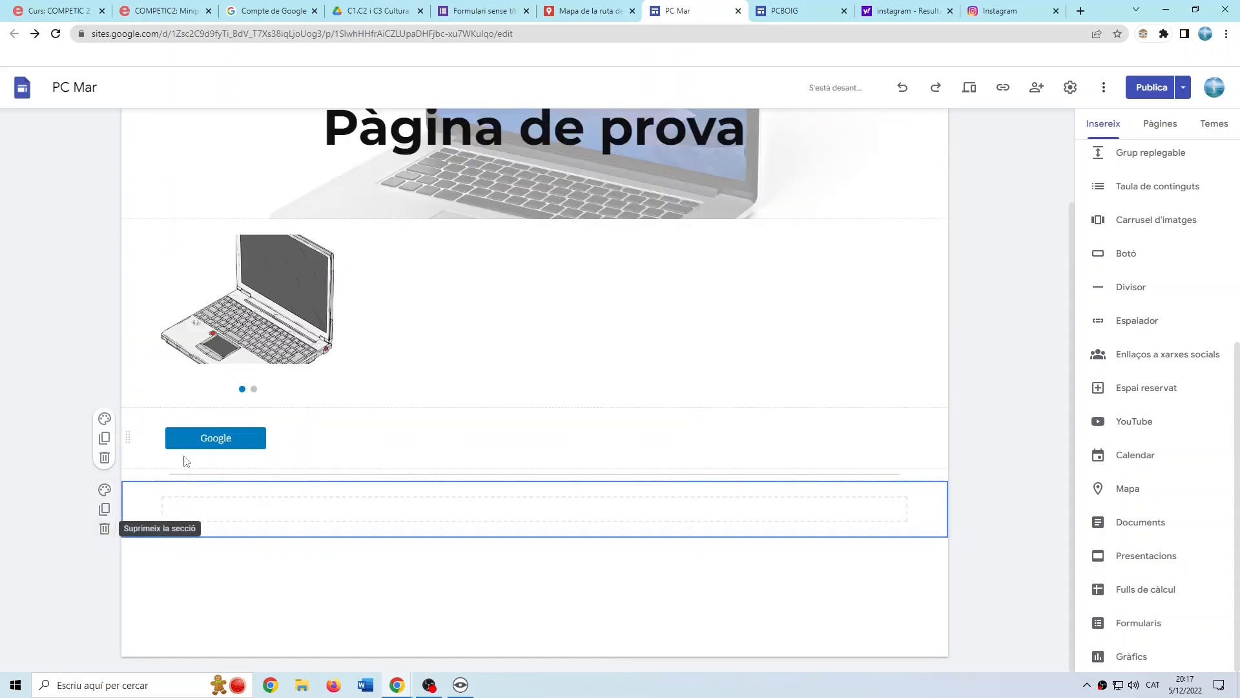
pyautogui.click(105, 455)
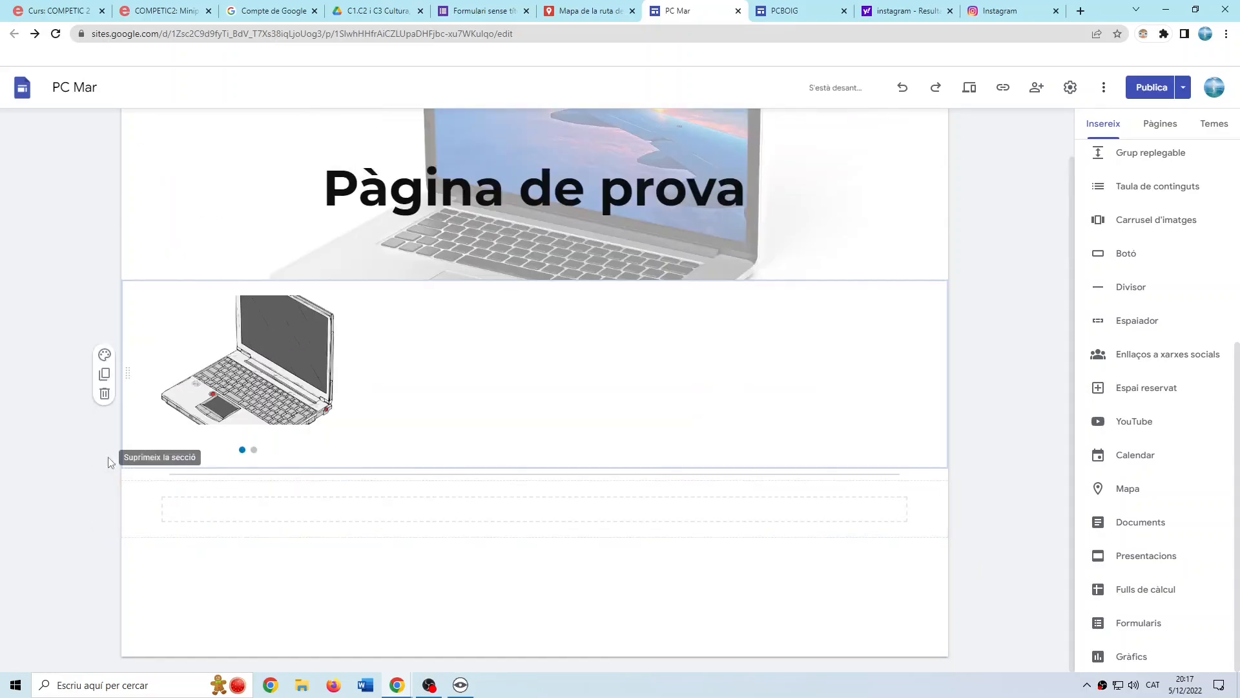
pyautogui.click(104, 394)
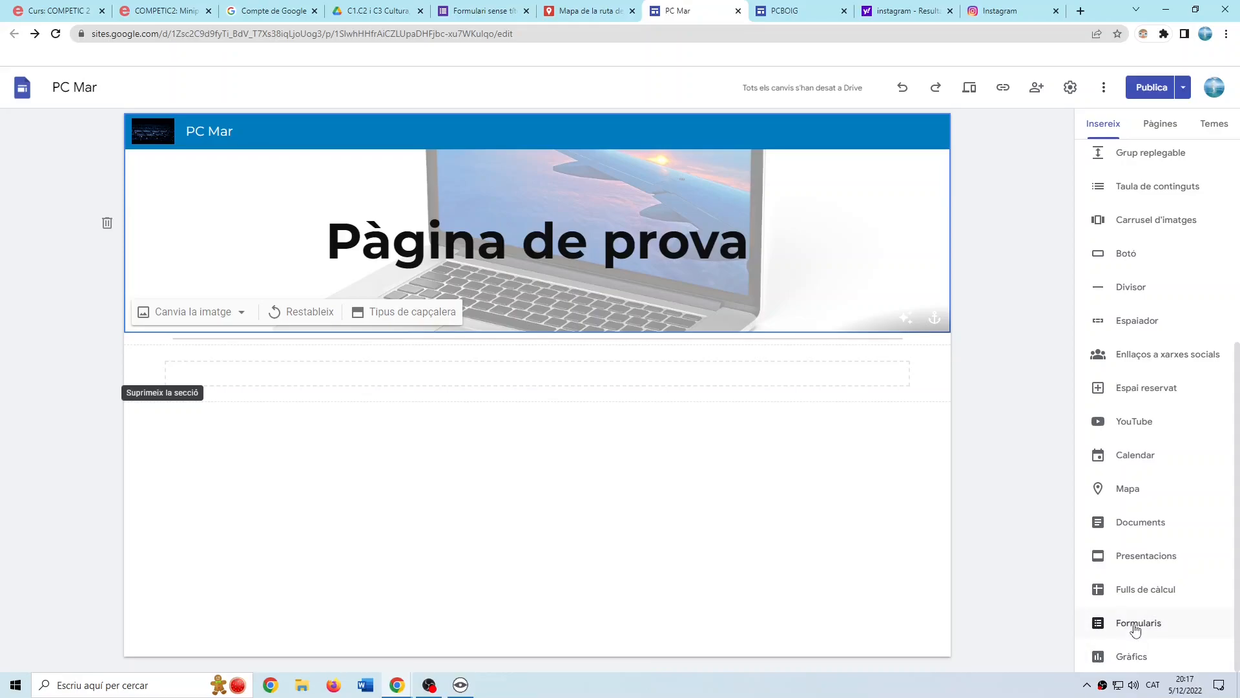
# Embed the bar chart from the spreadsheet "LES PRESENTACIONS DE GOOGLE. APUNTS 2 Mòdul 2 - Gràfic de barres 2", and delete its section again.
pyautogui.click(1129, 658)
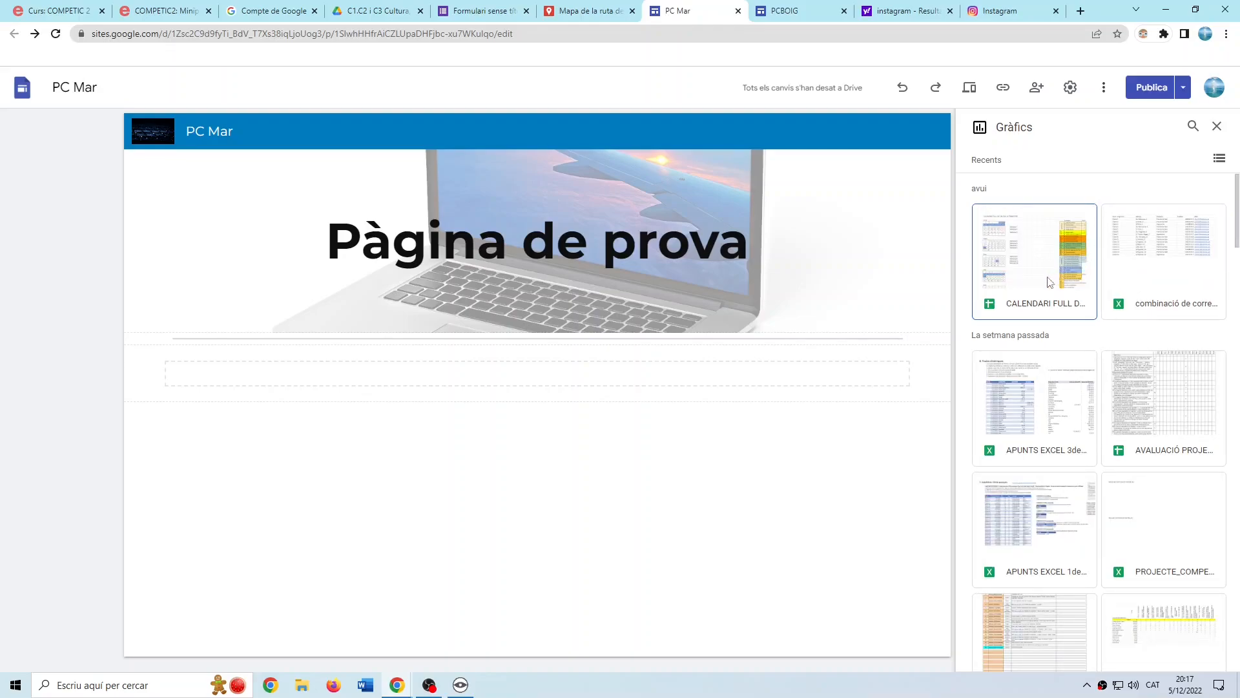
pyautogui.scroll(-10, 1048, 282)
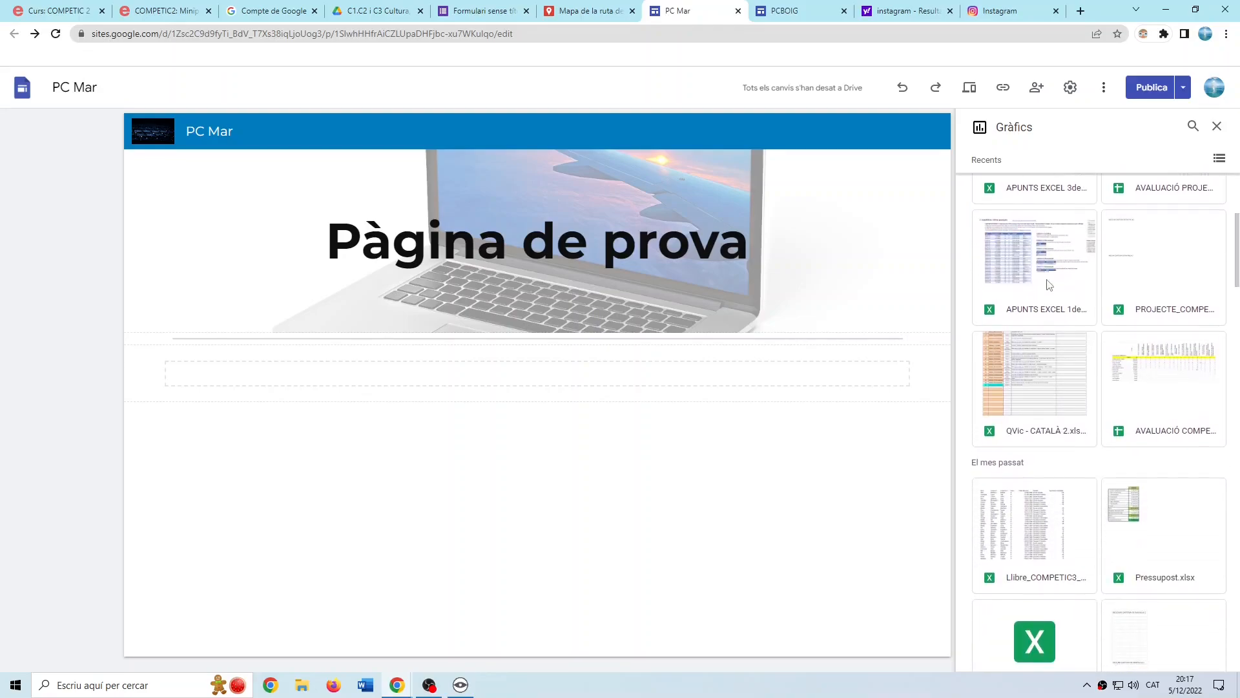
pyautogui.scroll(-8, 1048, 284)
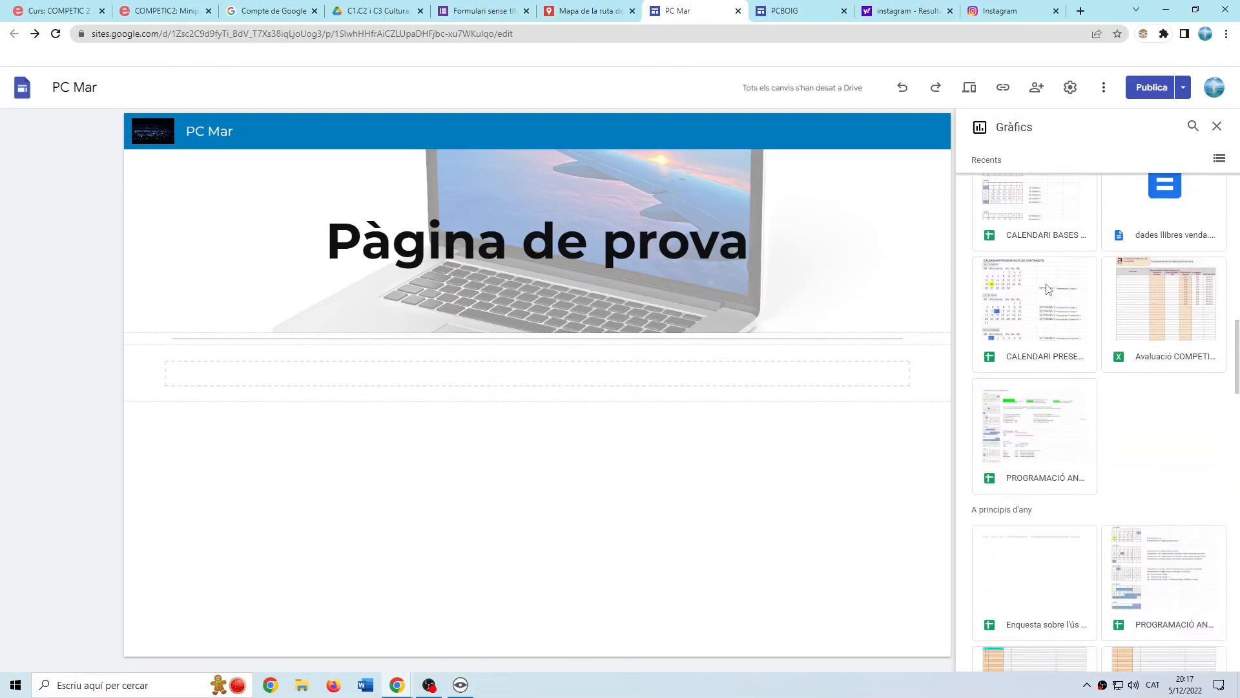
pyautogui.scroll(-8, 1048, 288)
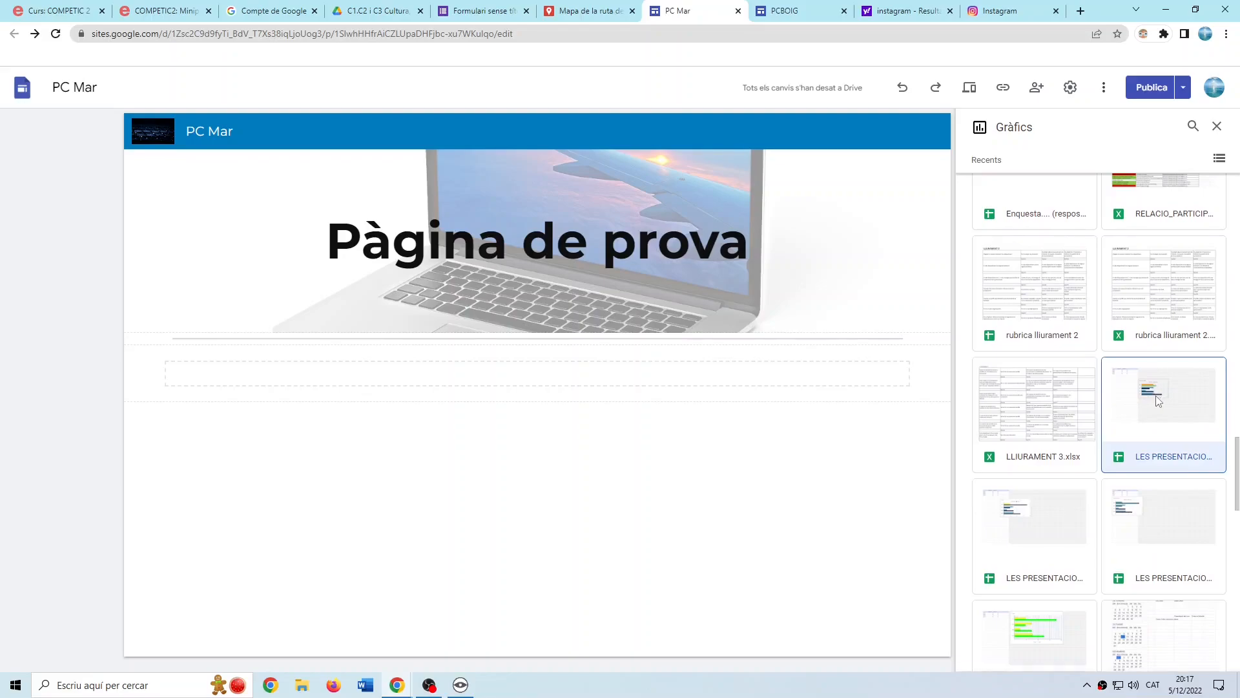
pyautogui.click(1159, 397)
pyautogui.click(1193, 655)
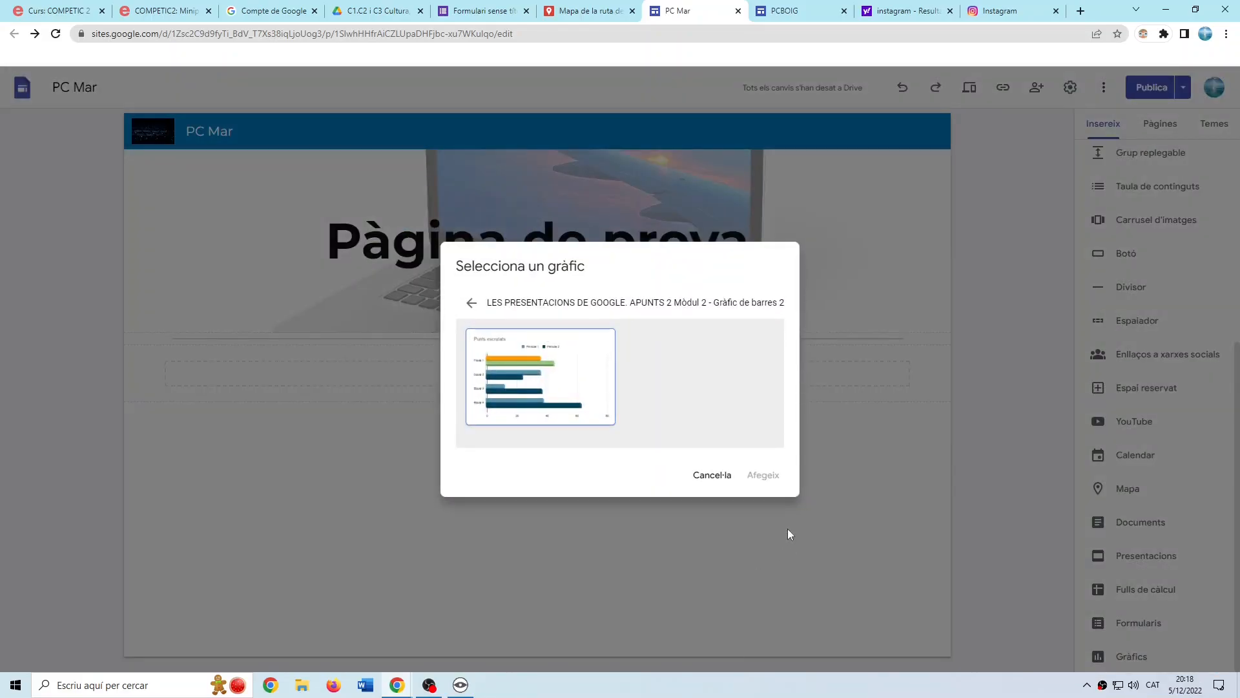
pyautogui.click(579, 392)
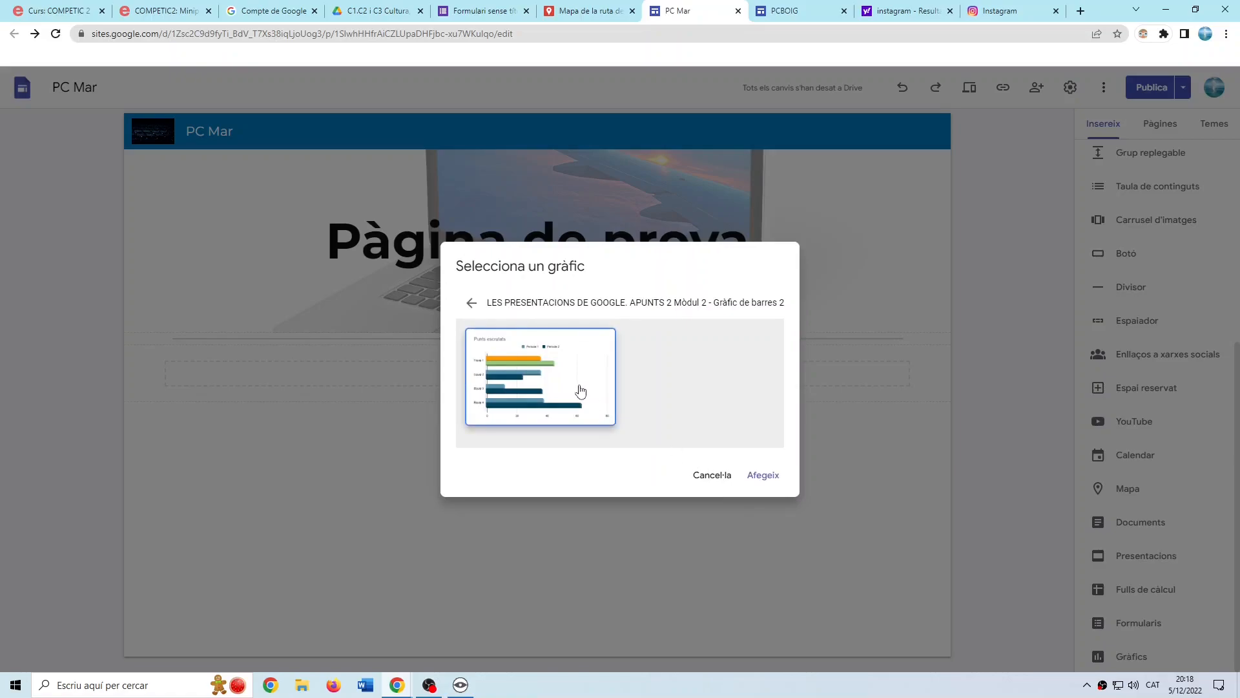
pyautogui.click(769, 477)
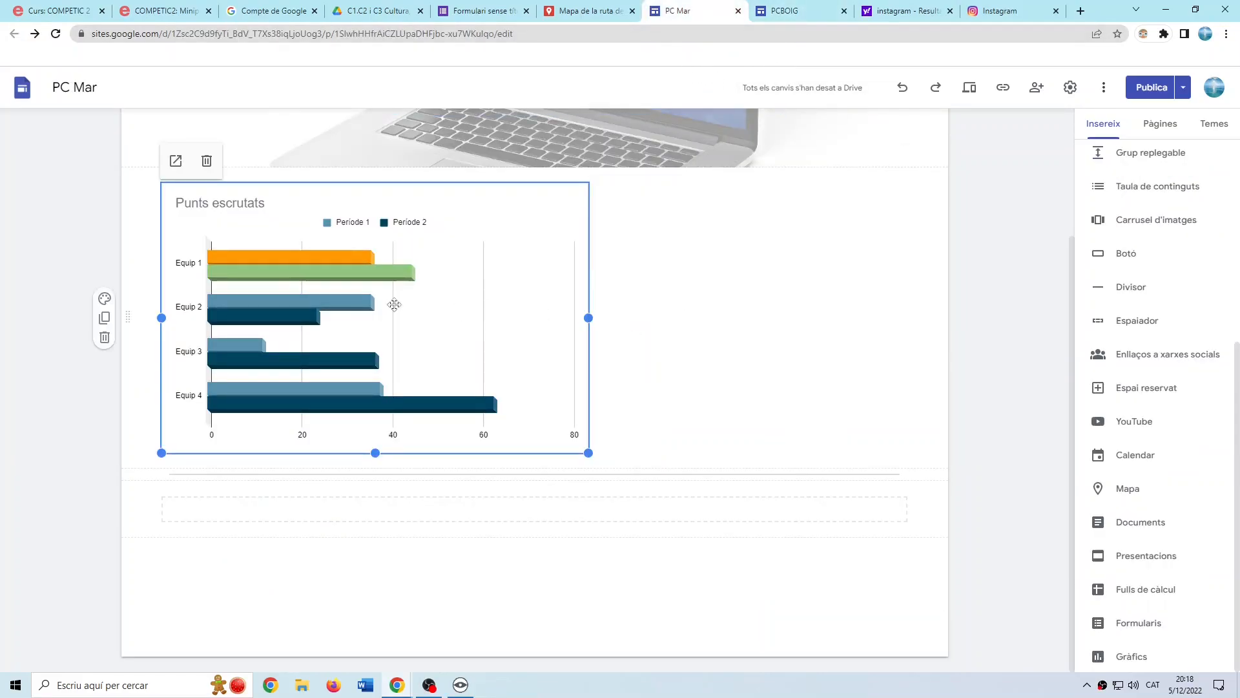
pyautogui.click(107, 339)
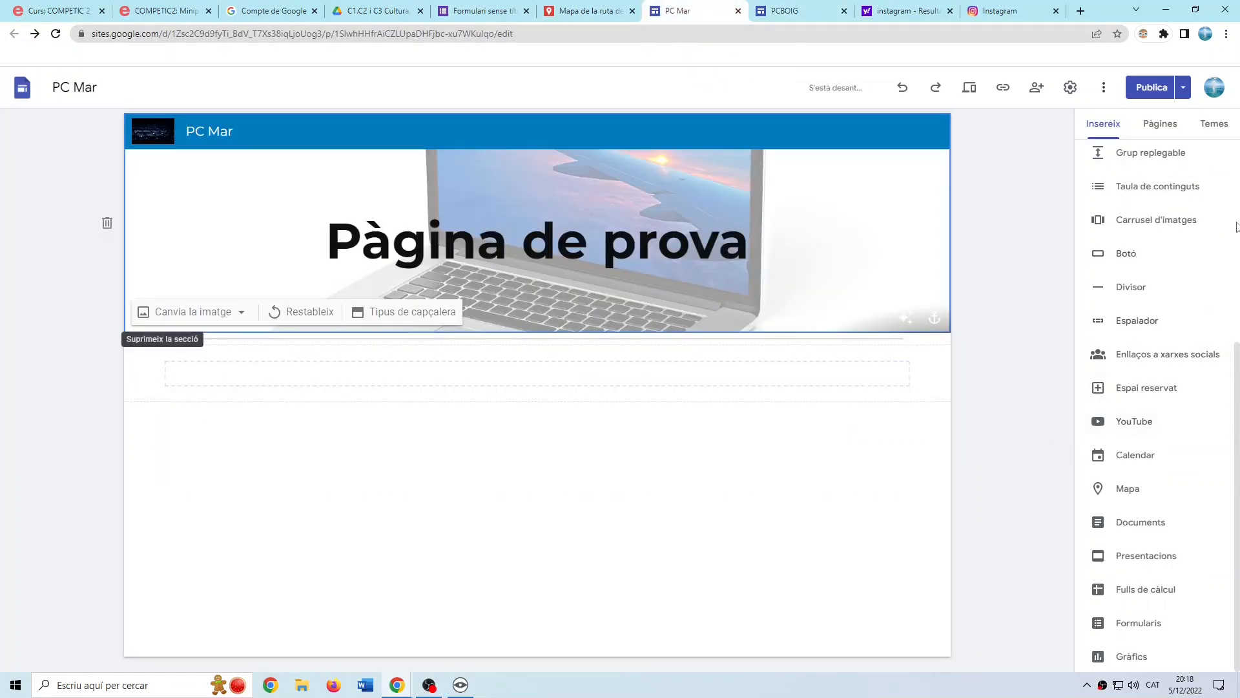
# Open the page list and start adding a subpage under Pàgina principal.
pyautogui.click(1161, 128)
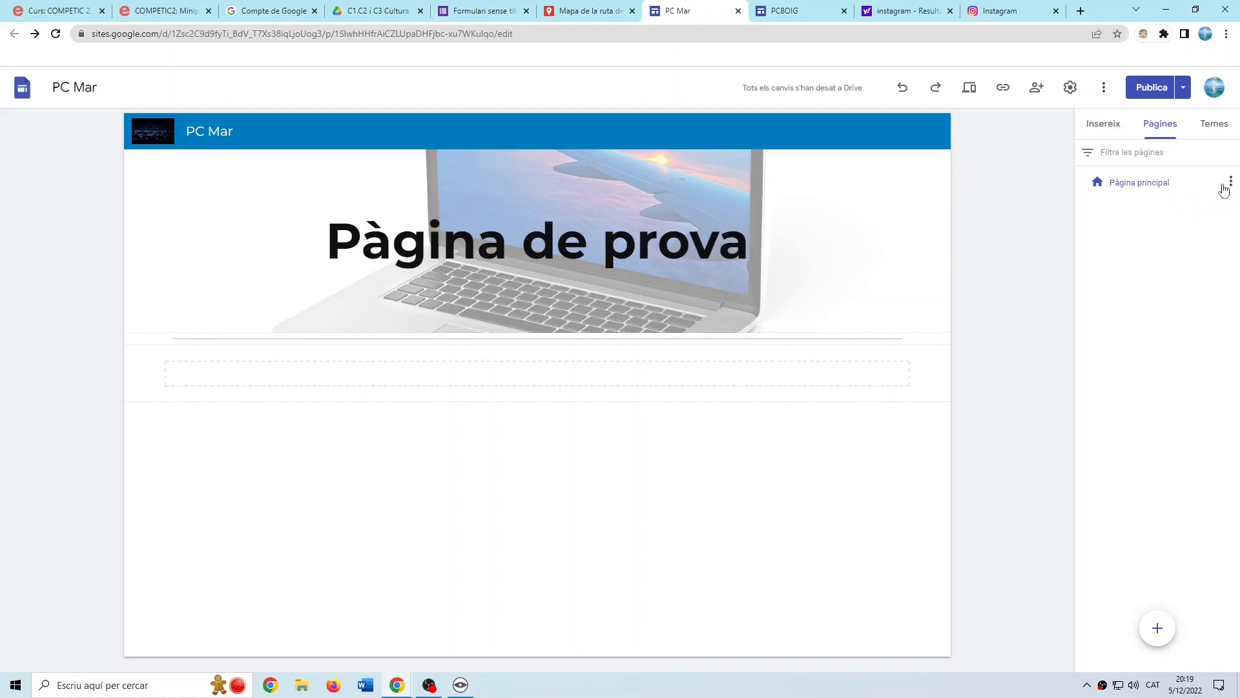
pyautogui.click(1231, 183)
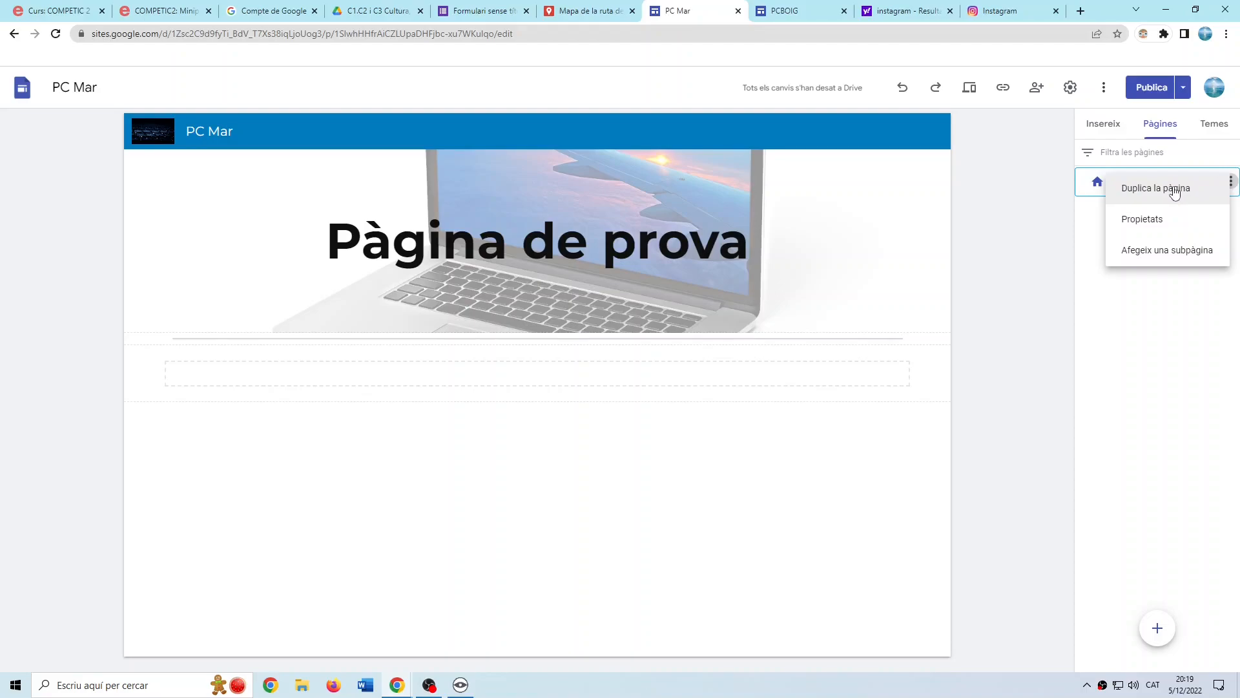
pyautogui.click(1162, 252)
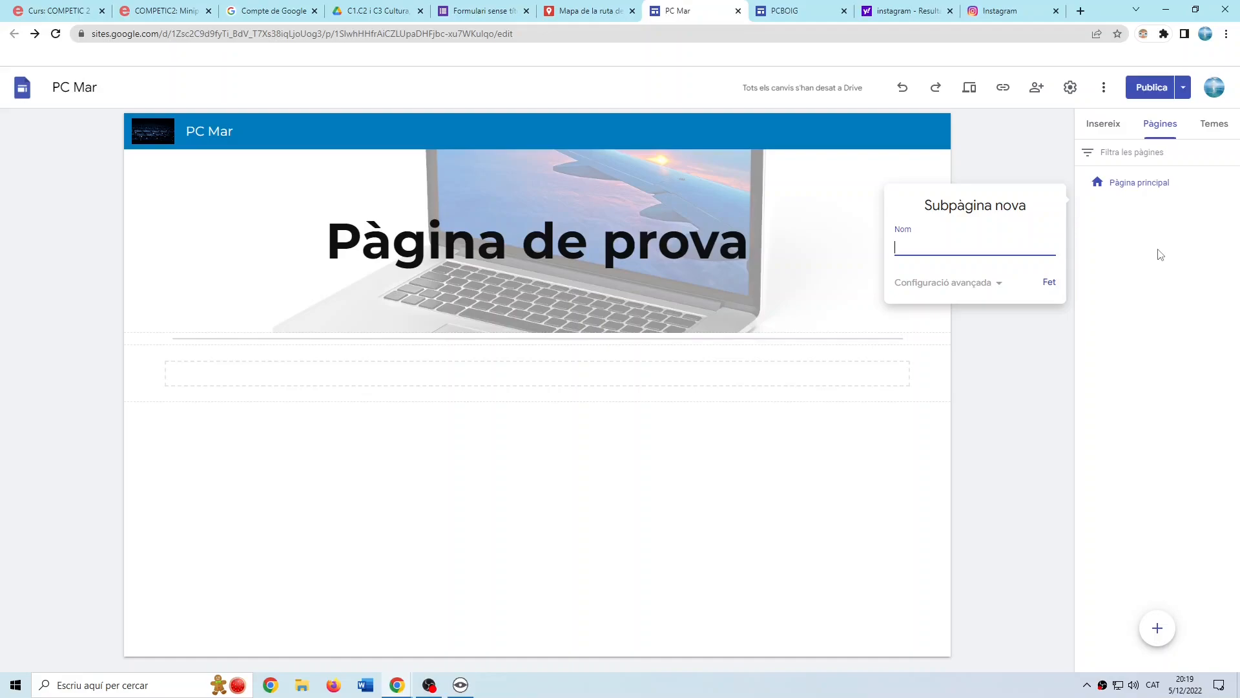
# Switch to the PCBOIG site and view the Ordinadors, Components d'ordinador and Gaming subpages under Totes les categories.
pyautogui.click(797, 11)
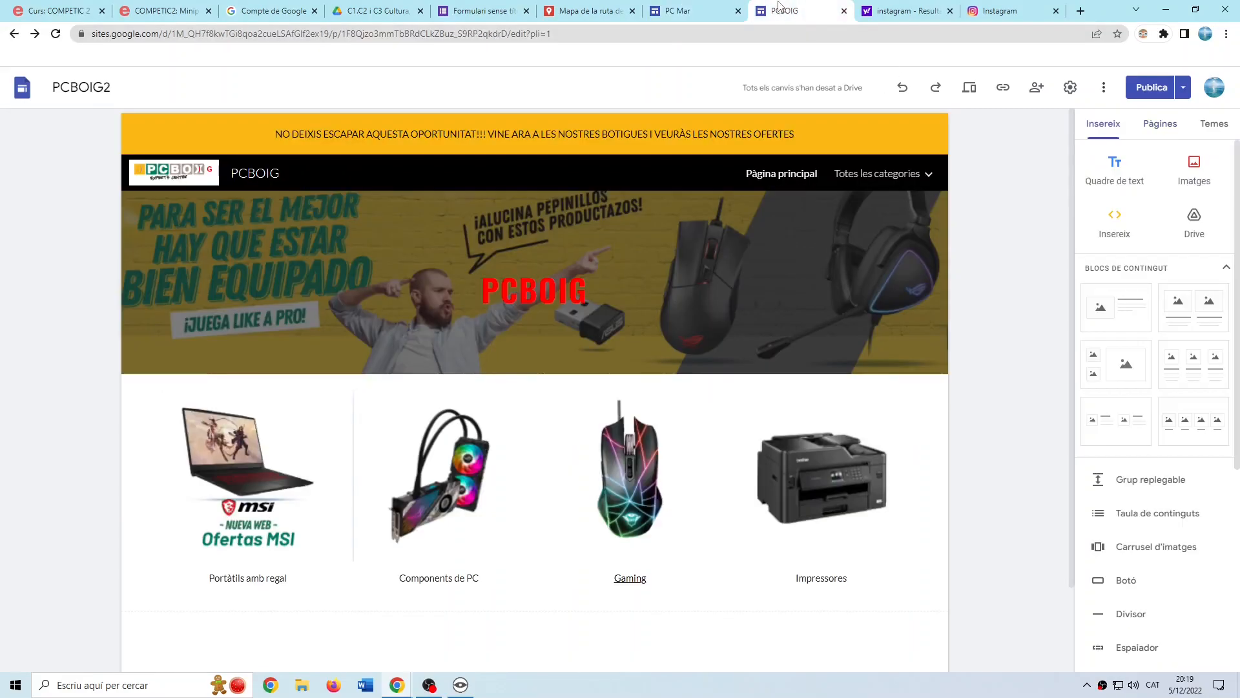
pyautogui.click(1182, 127)
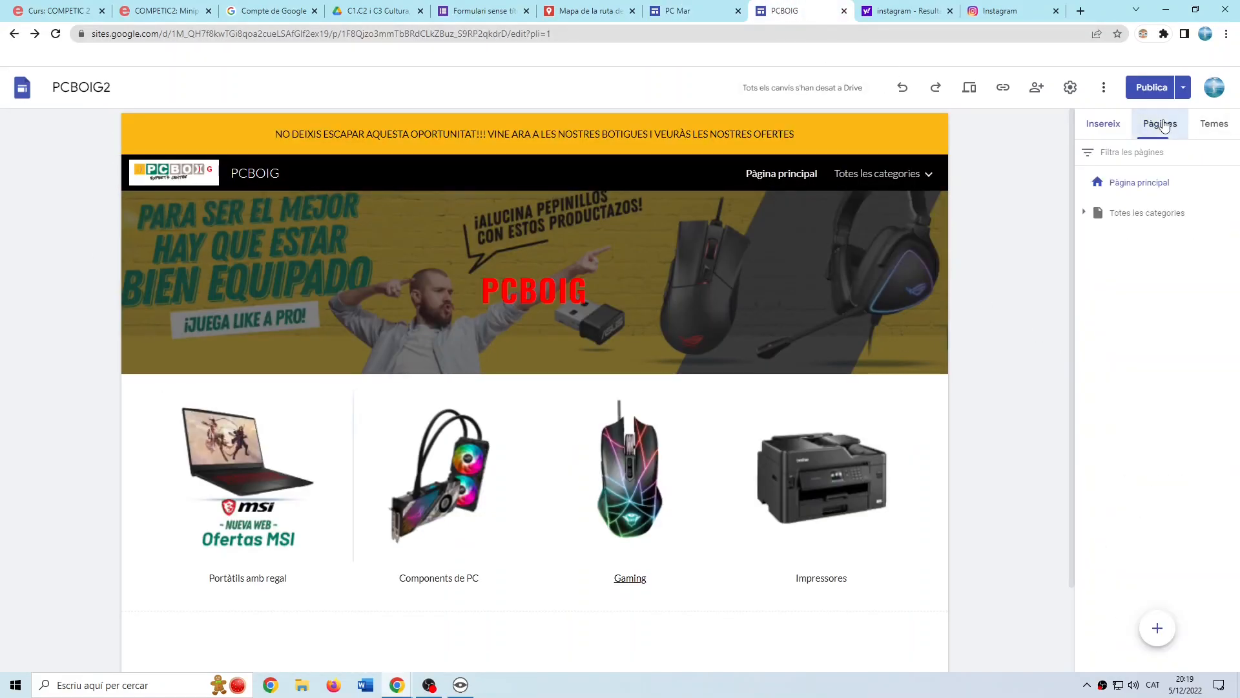
pyautogui.click(1084, 214)
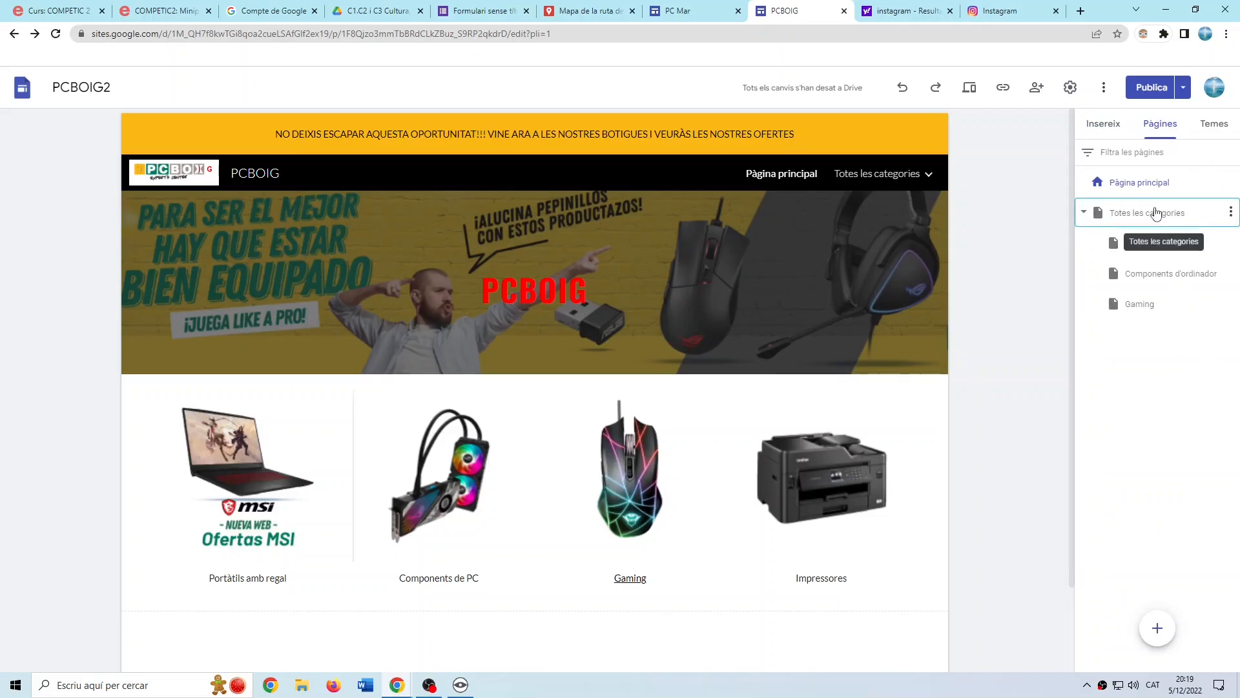
pyautogui.click(1139, 245)
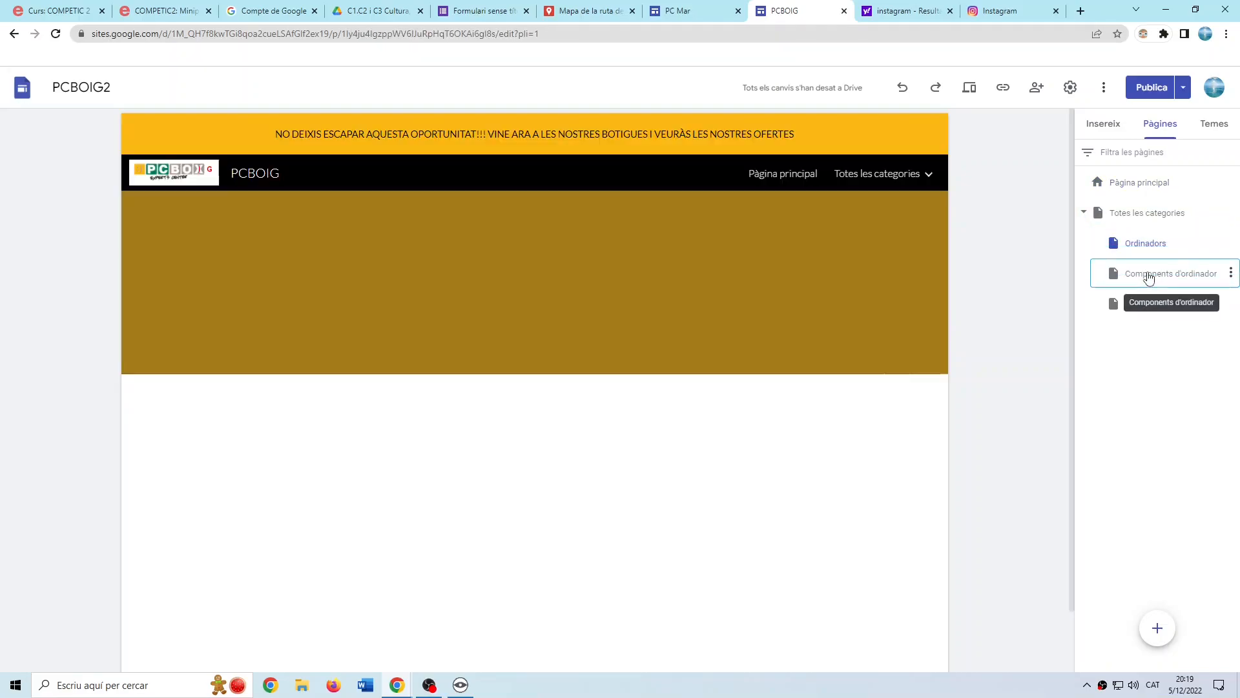
pyautogui.click(1148, 277)
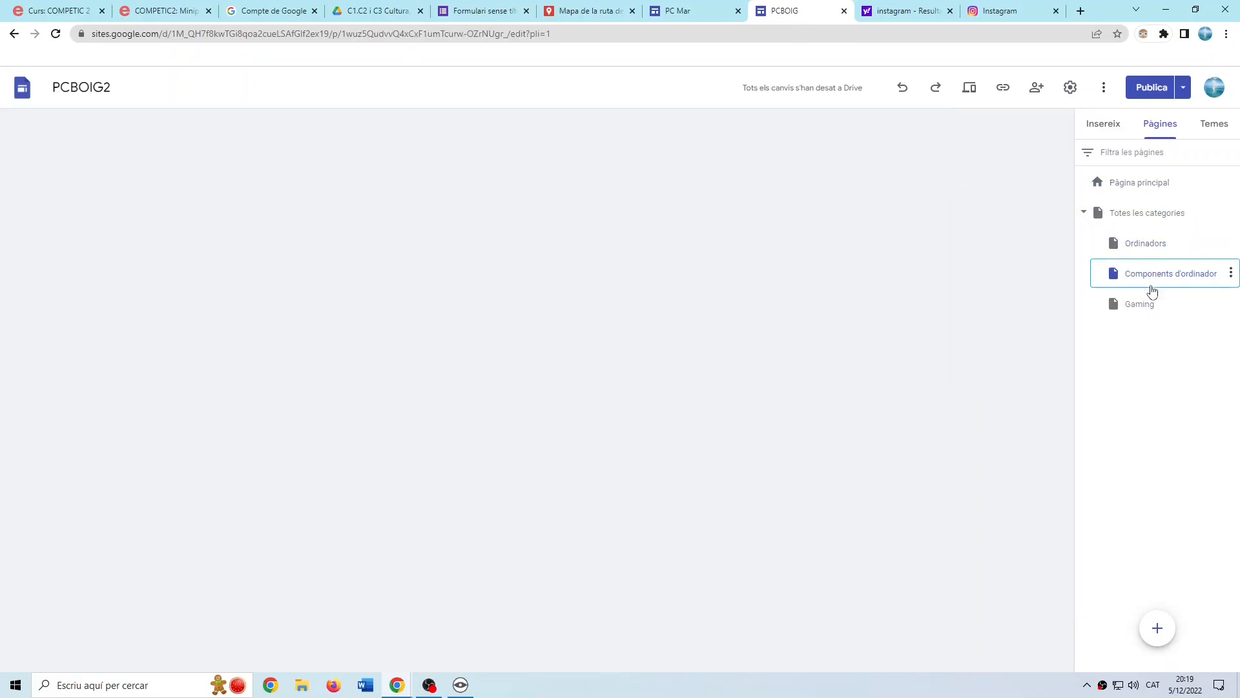
pyautogui.click(1147, 306)
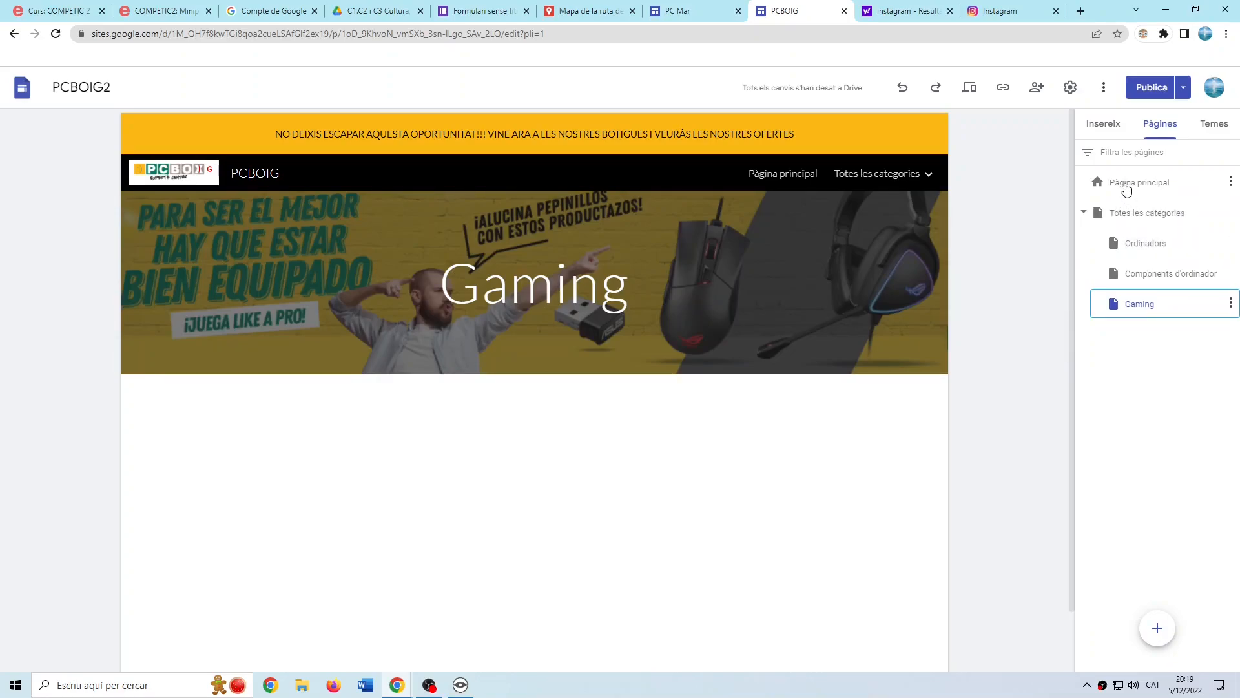
# Return to the PC Mar site, create the new subpage without a name, and delete it again.
pyautogui.click(694, 18)
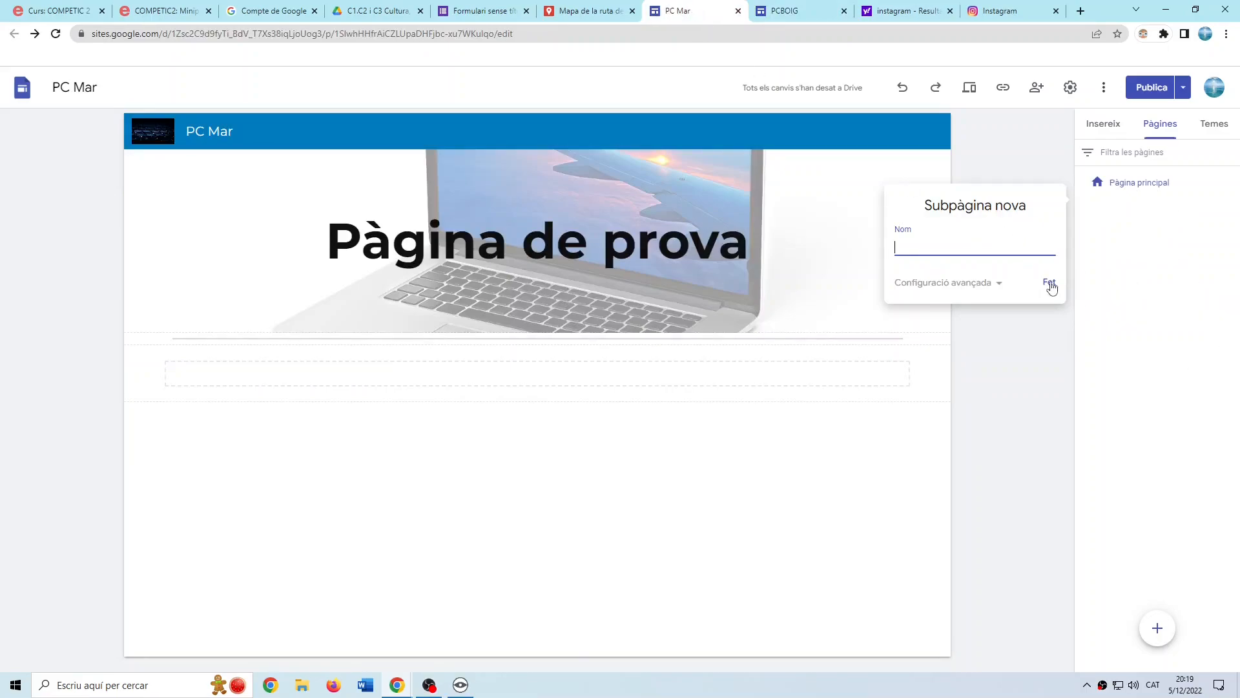
pyautogui.click(1049, 284)
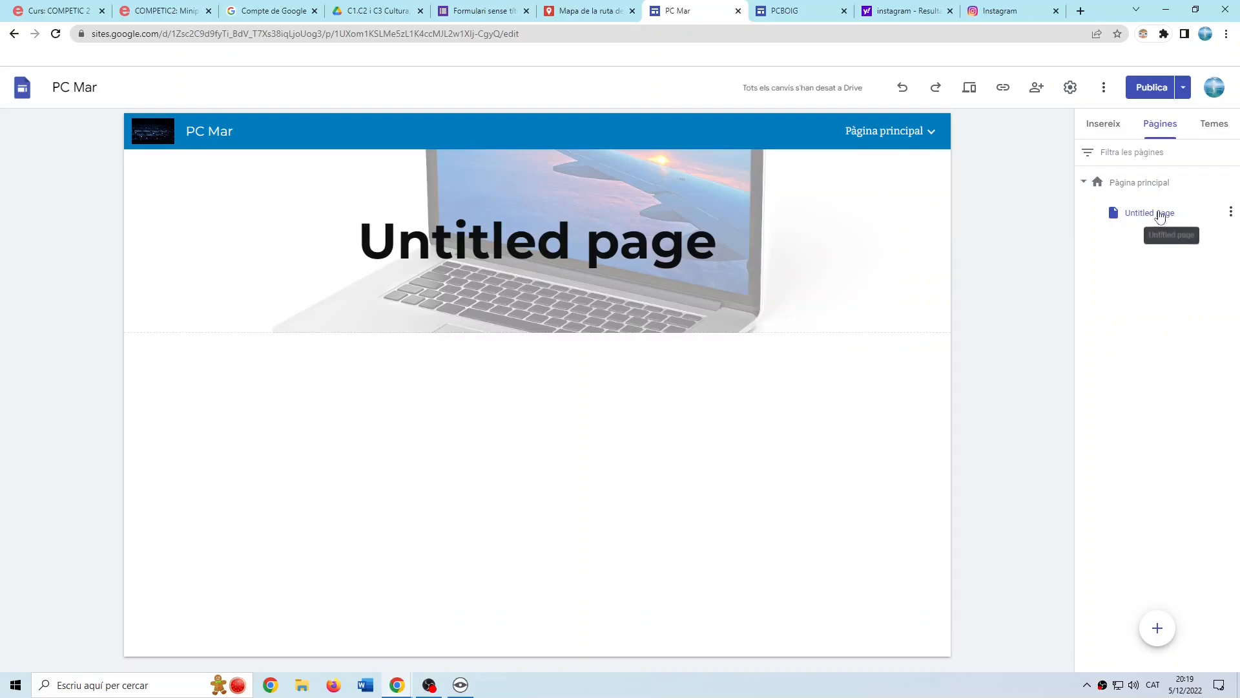
pyautogui.click(1230, 212)
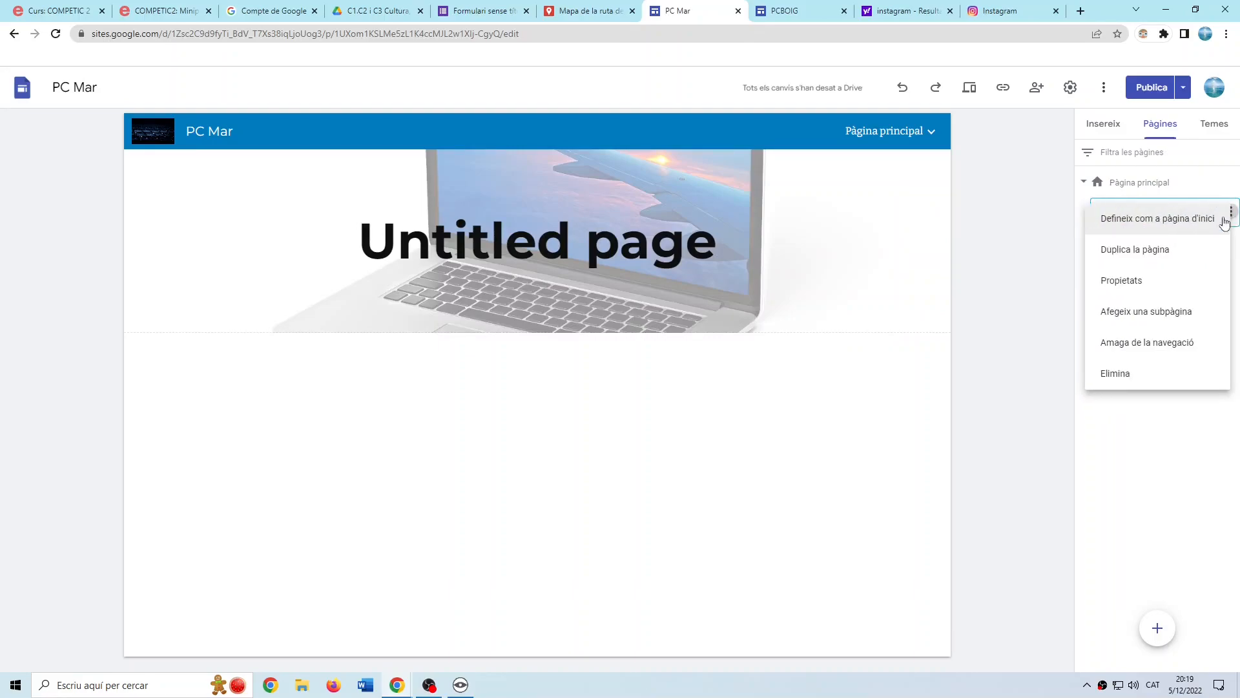
pyautogui.click(1122, 372)
# Duplicate Pàgina principal and name the copy "Pàgina 2".
pyautogui.click(1232, 182)
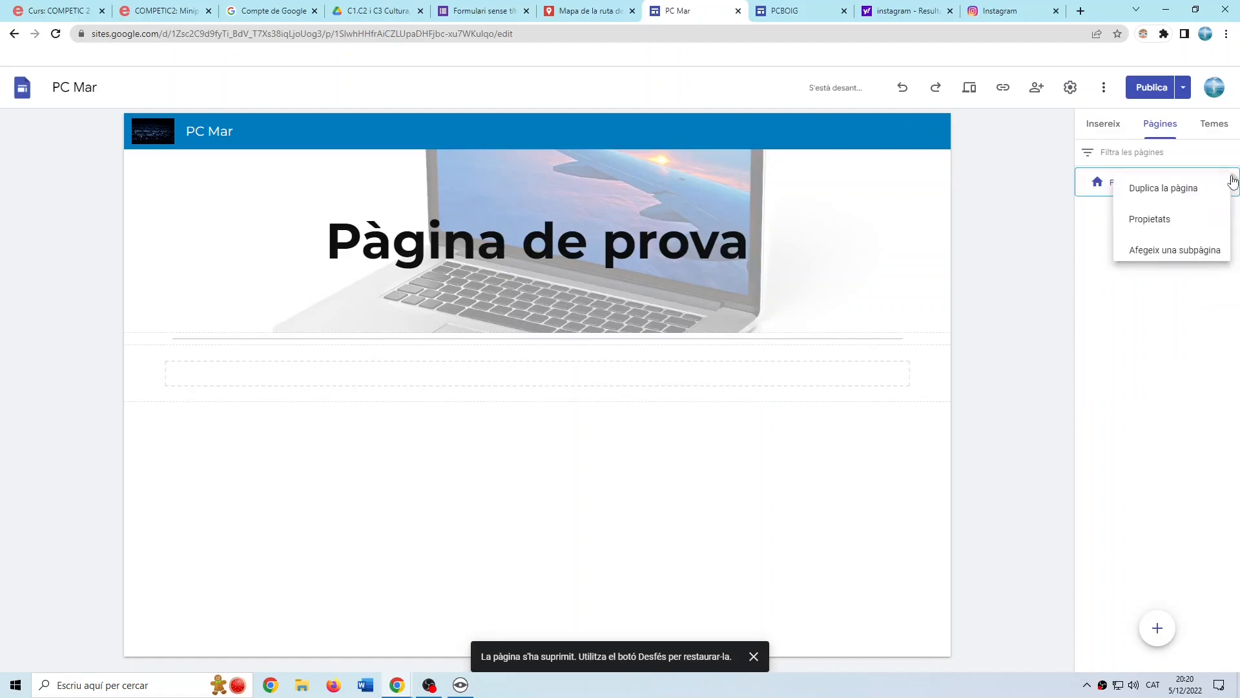
pyautogui.click(1167, 194)
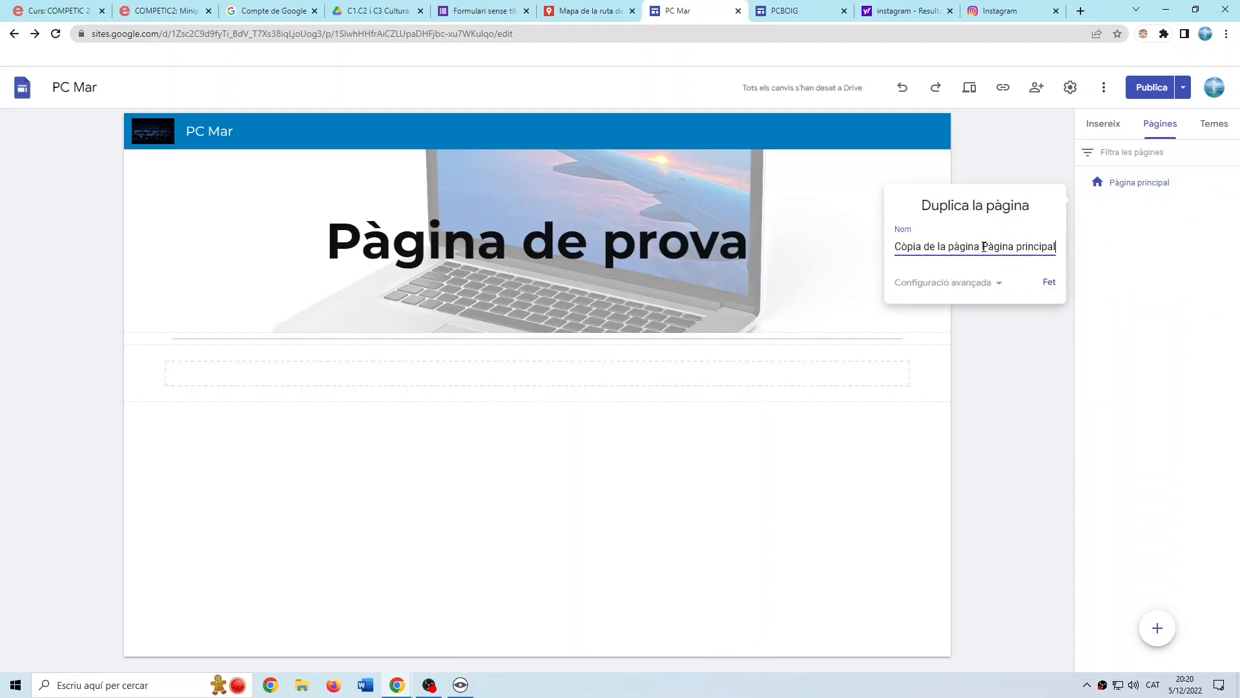
pyautogui.click(903, 246)
pyautogui.moveTo(896, 246); pyautogui.dragTo(1067, 257)
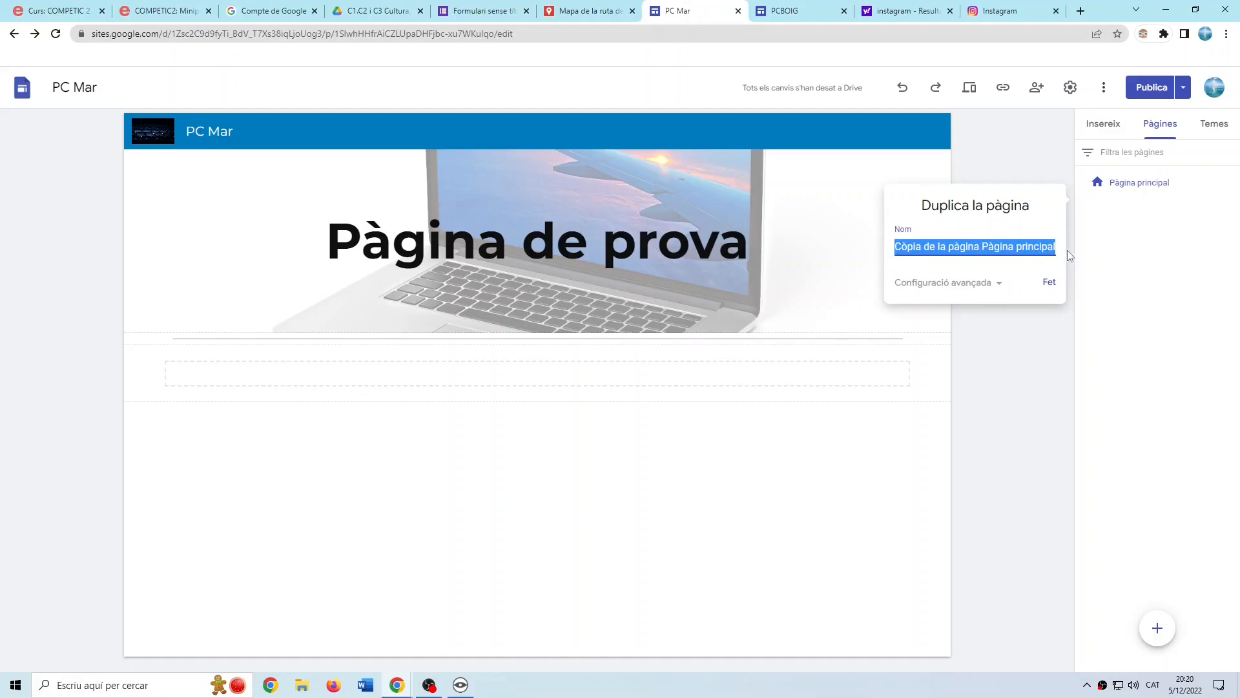
pyautogui.write('Pàgina 2')
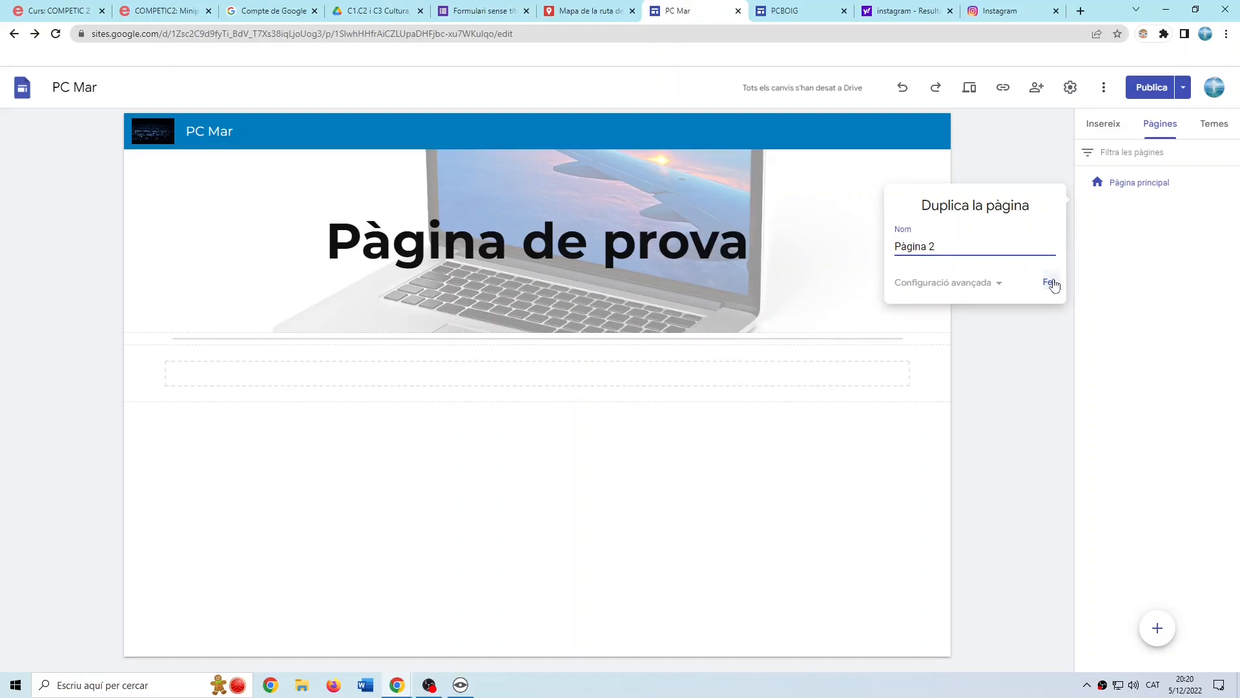
pyautogui.click(1051, 284)
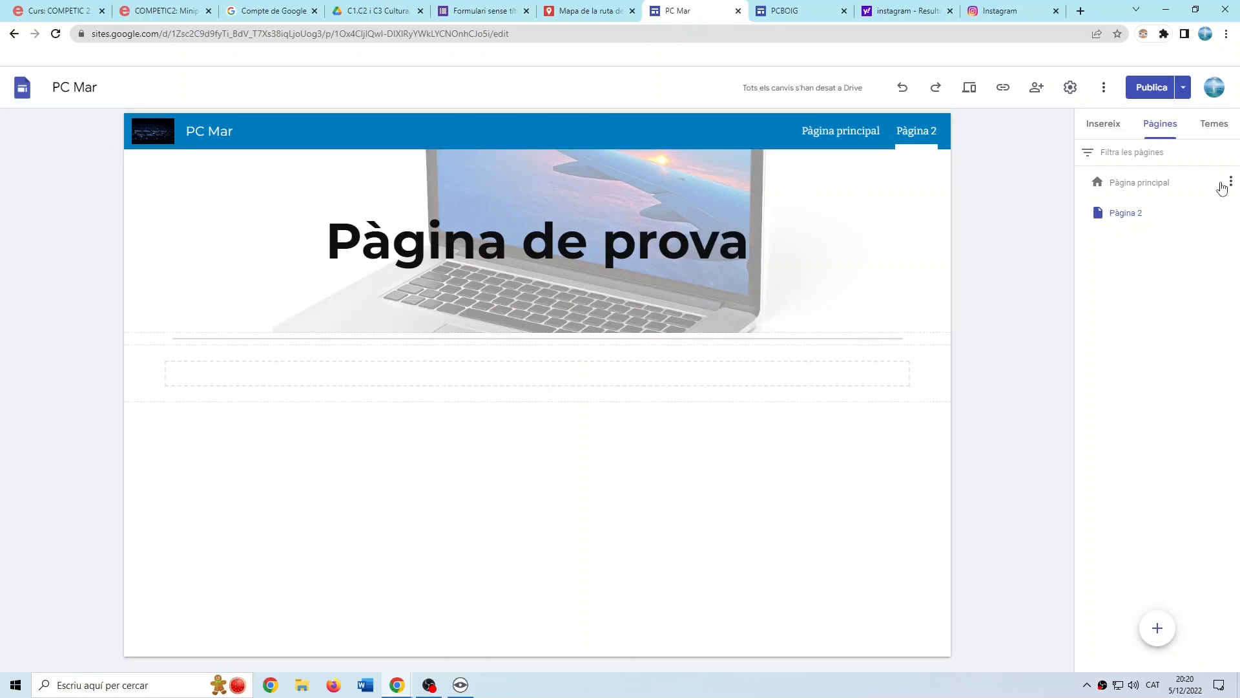
# Add a subpage named "subpàgina" under Pàgina principal.
pyautogui.click(1230, 182)
pyautogui.click(1164, 252)
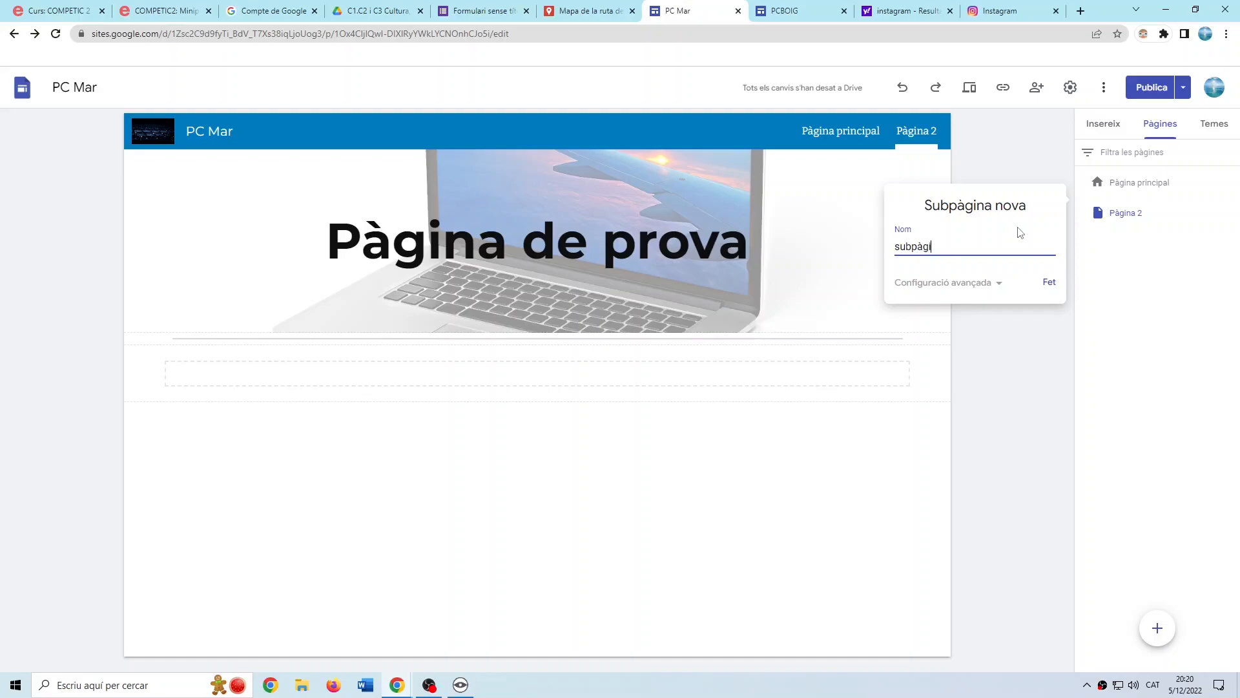
pyautogui.click(1048, 281)
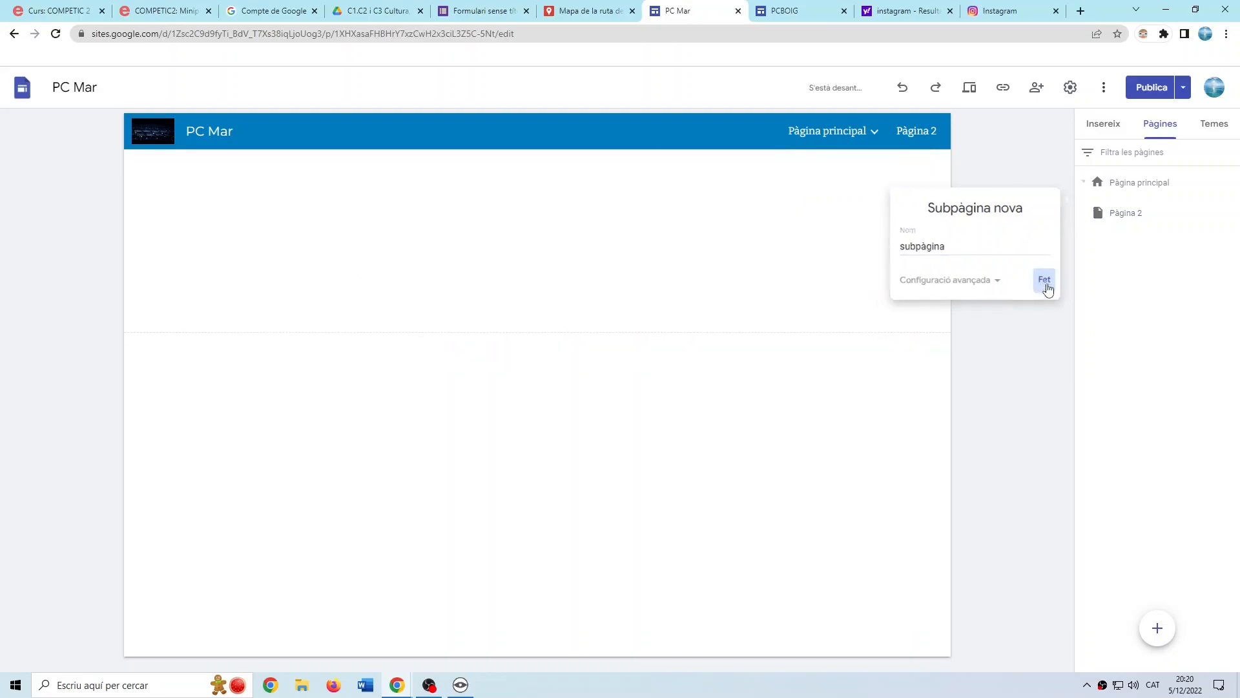
pyautogui.moveTo(873, 139)
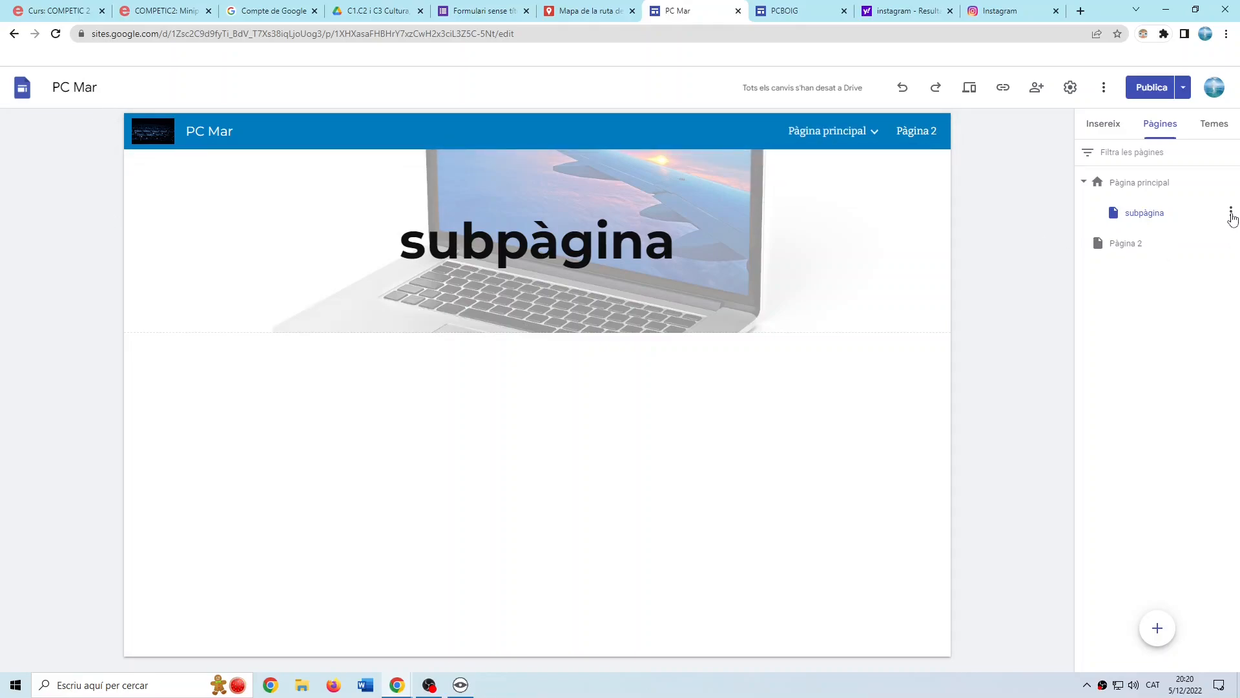
pyautogui.click(1232, 183)
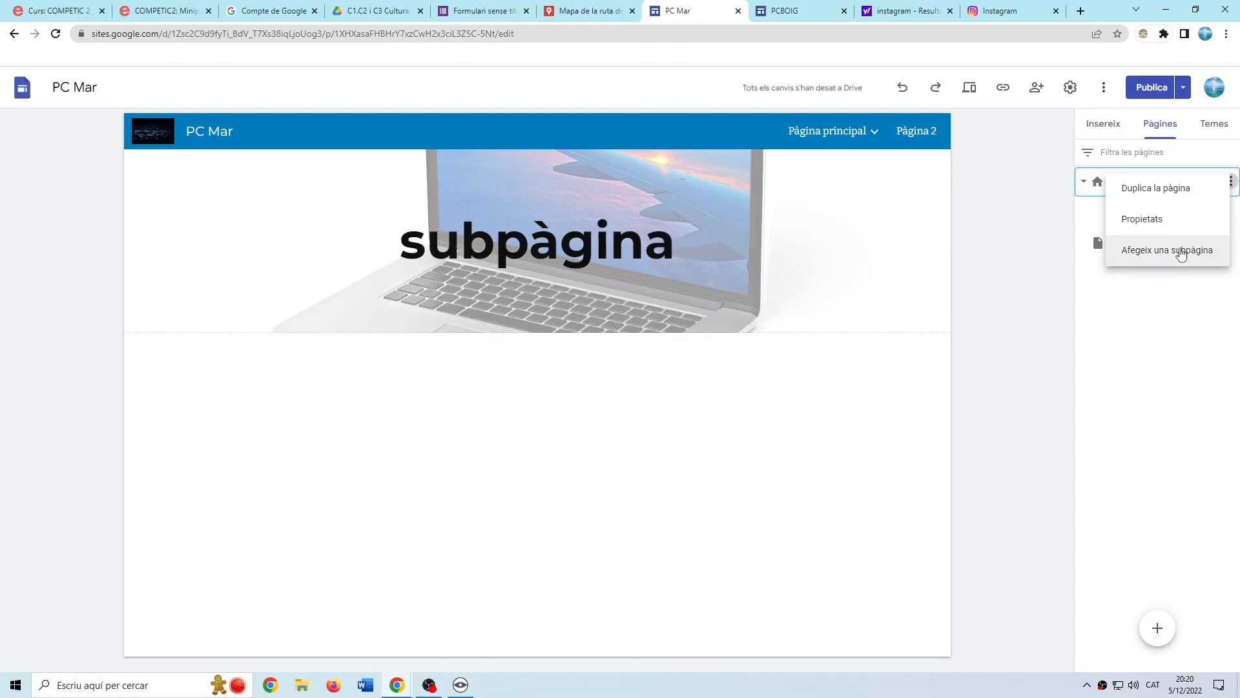
pyautogui.click(1202, 321)
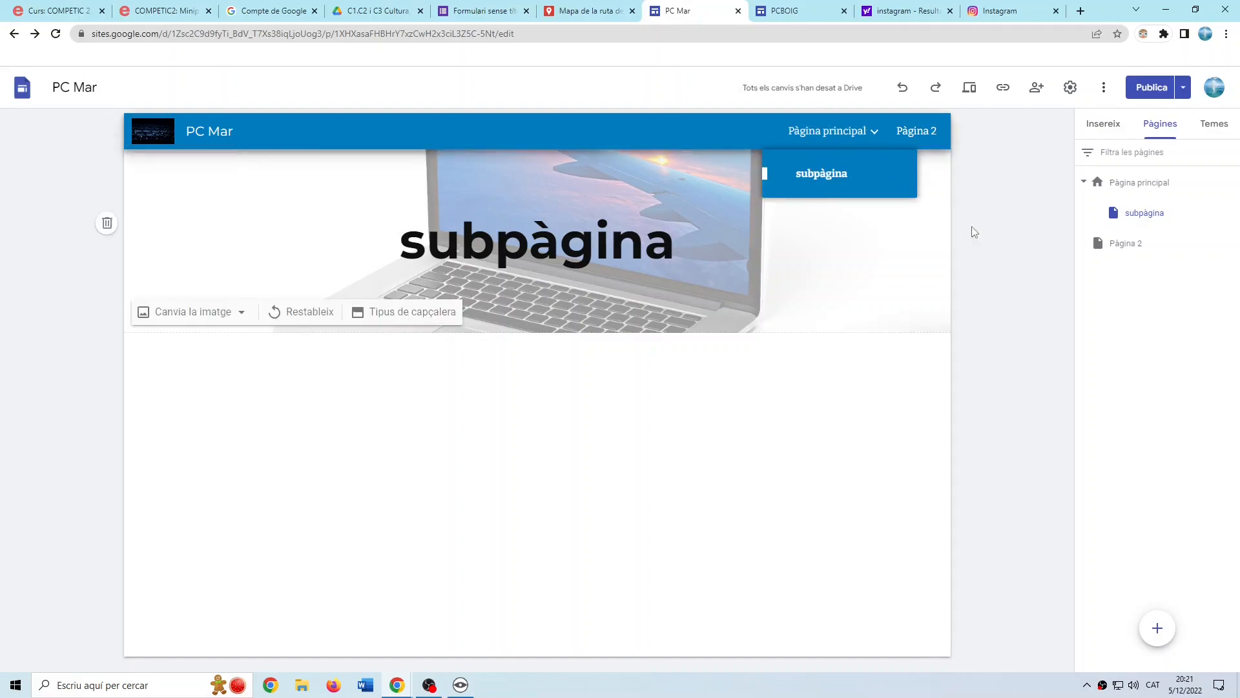
# Switch to the PCBOIG site and go to the Ordinadors page through the site's Totes les categories navigation entry.
pyautogui.click(796, 11)
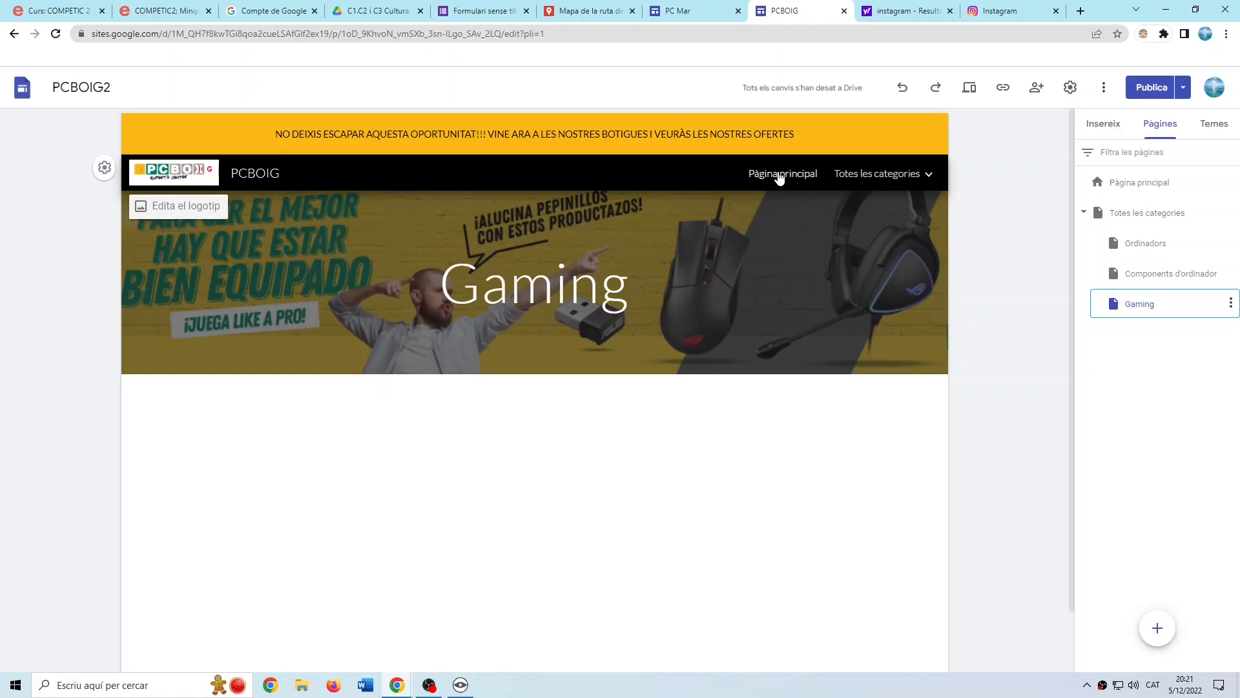
pyautogui.moveTo(872, 183)
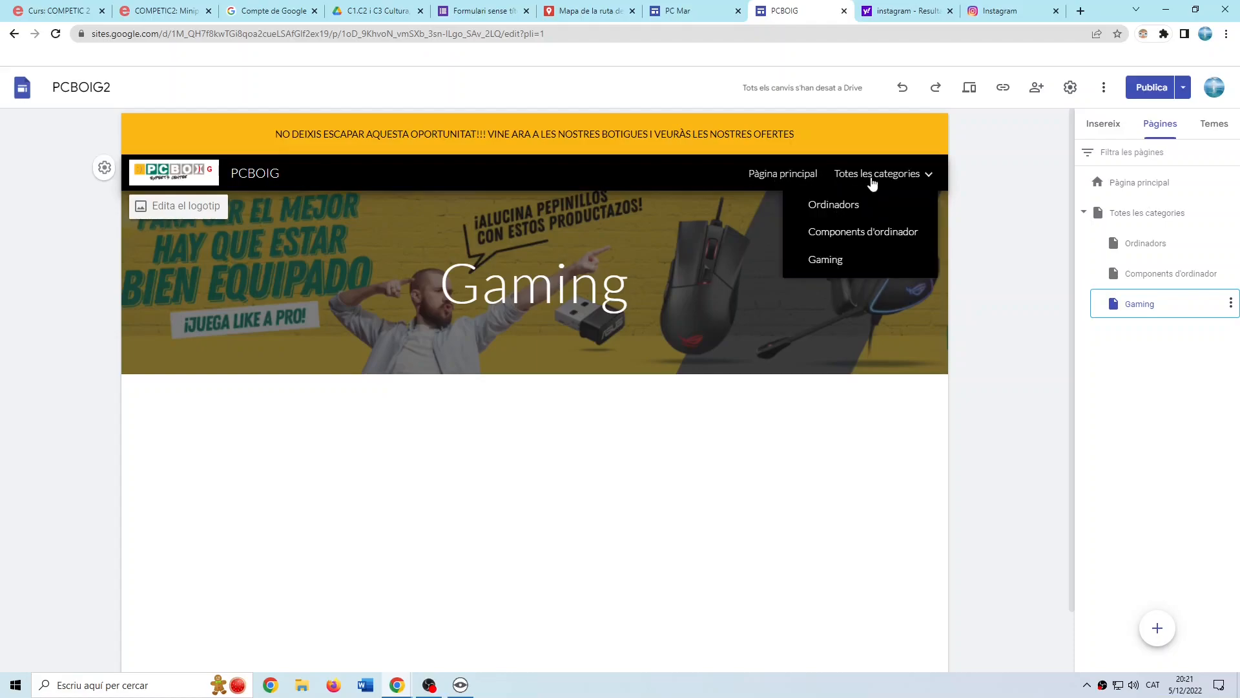
pyautogui.click(836, 204)
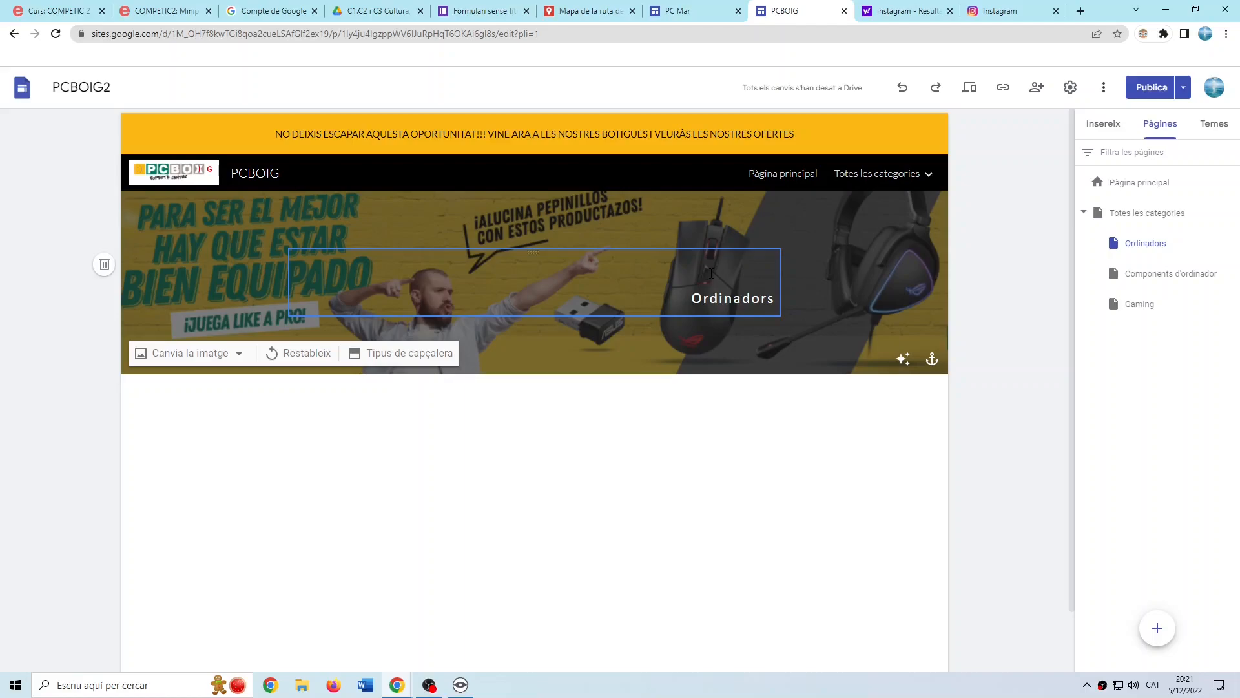
pyautogui.moveTo(899, 184)
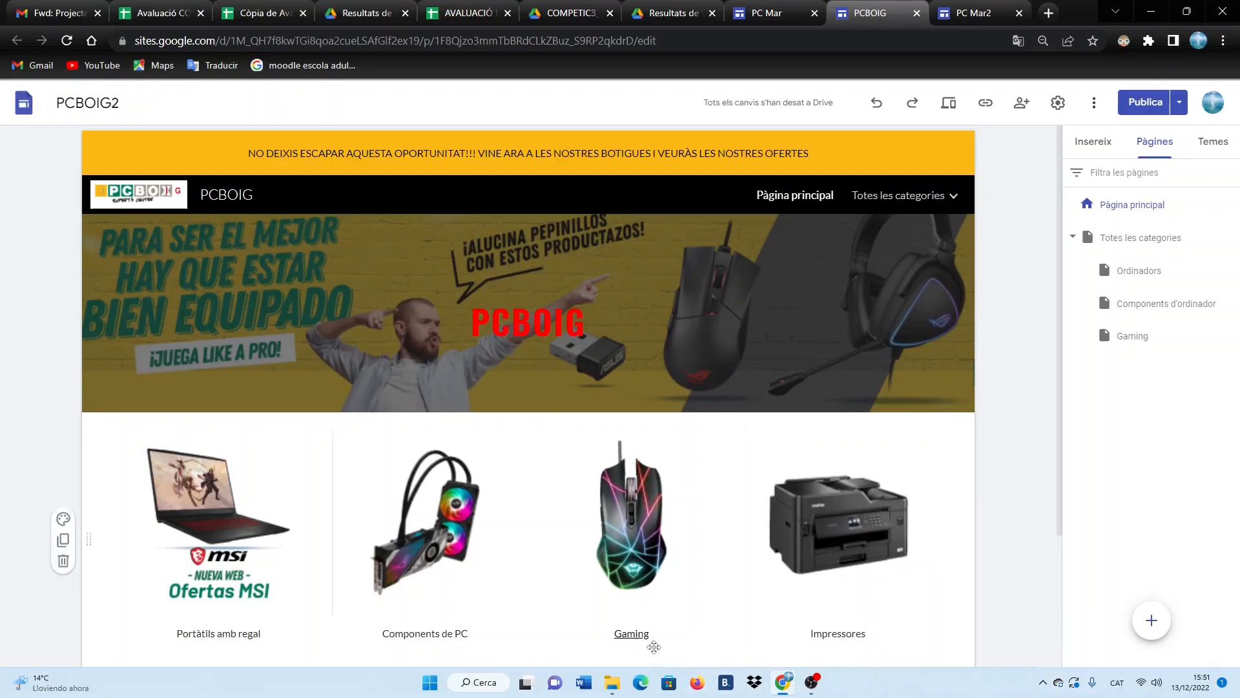
# Link the Components de PC caption on the home page to the Components d'ordinador page.
pyautogui.click(619, 634)
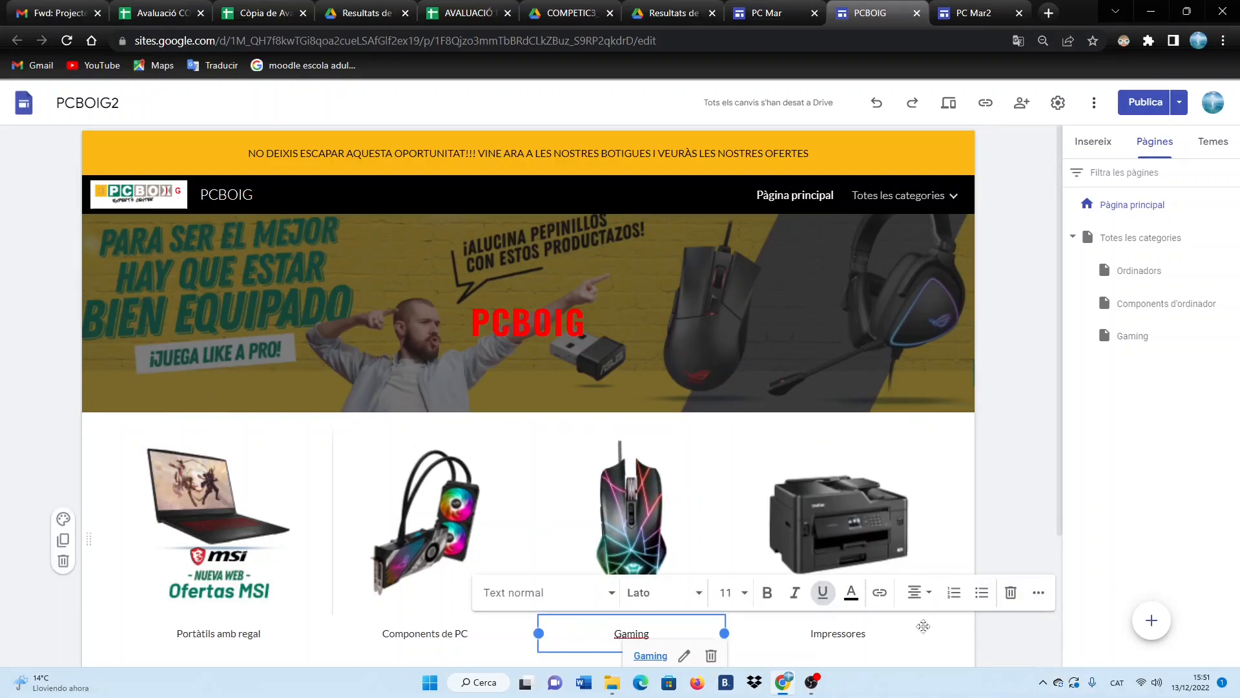
pyautogui.click(187, 633)
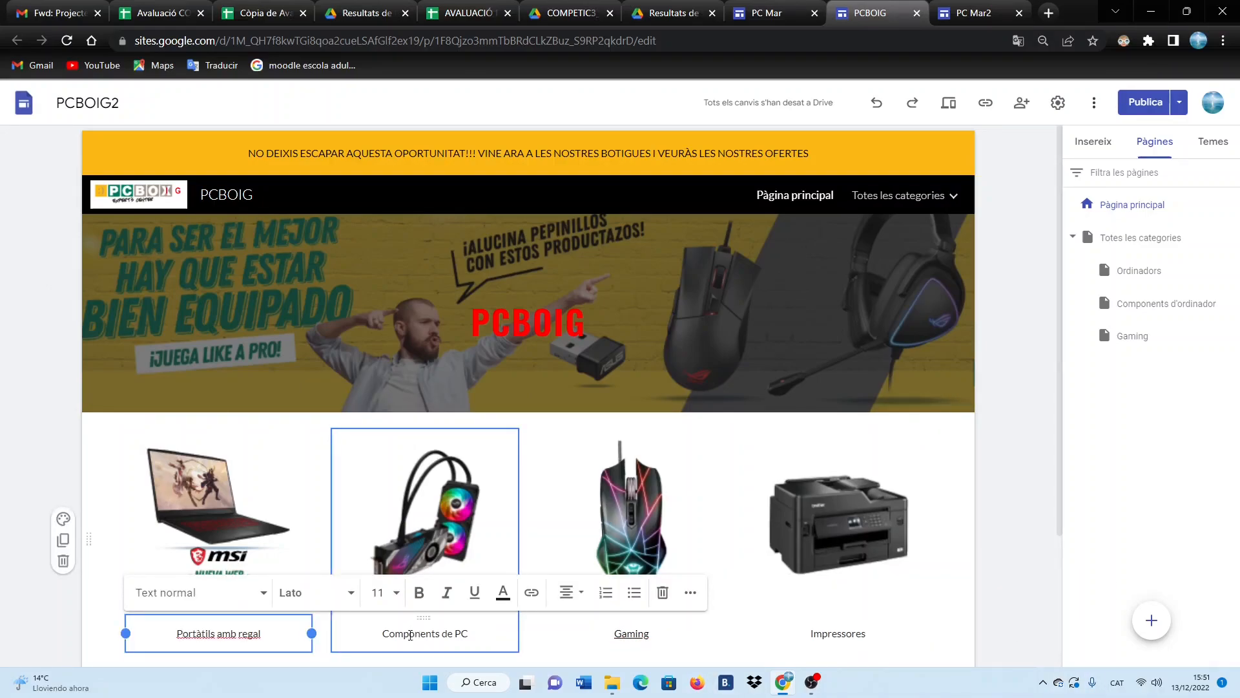
pyautogui.click(380, 633)
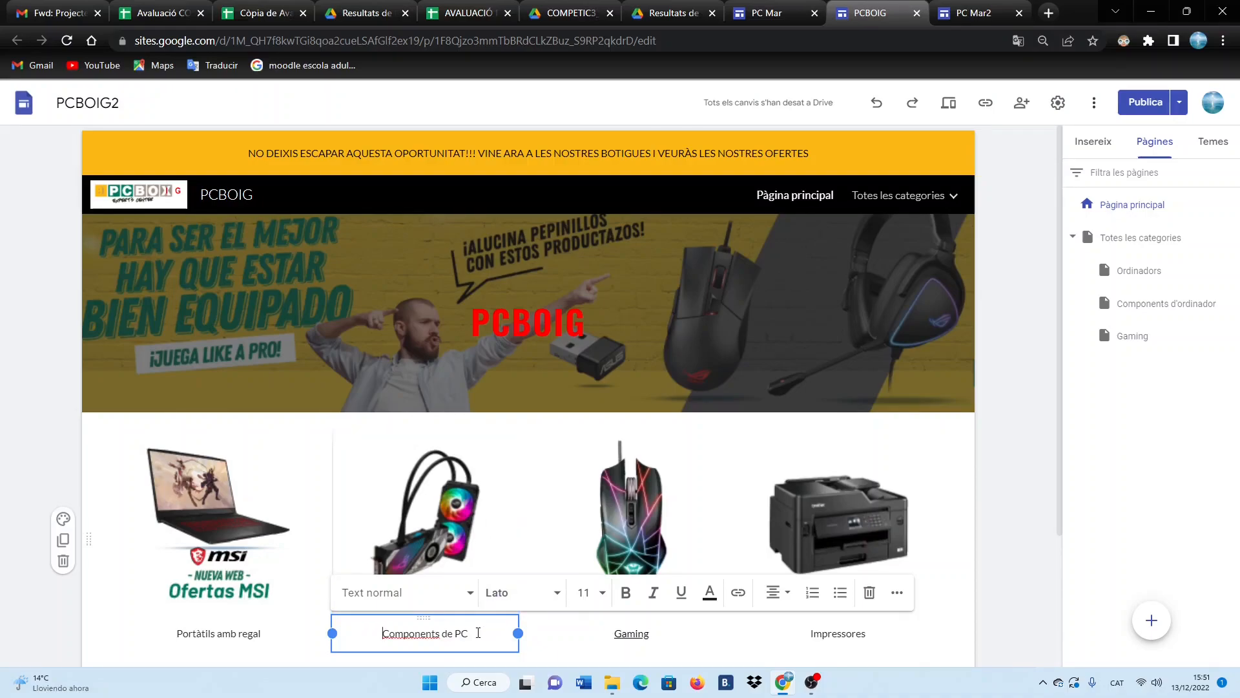
pyautogui.moveTo(379, 635); pyautogui.dragTo(481, 639)
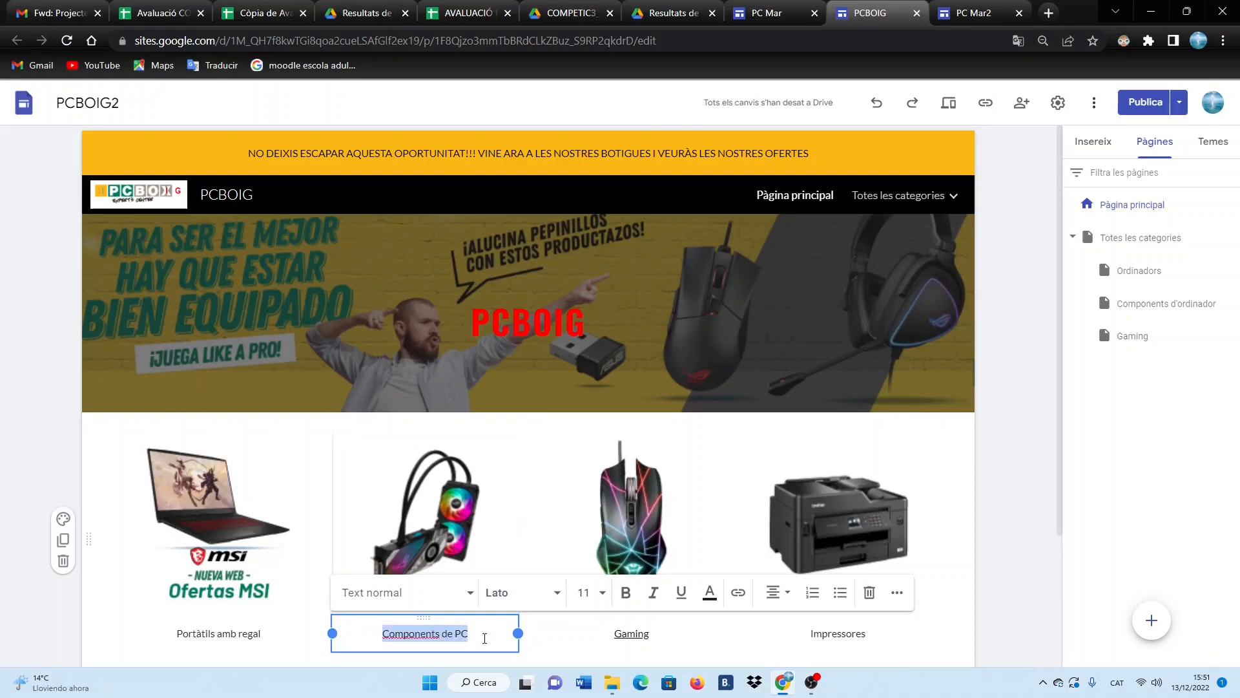
pyautogui.click(738, 593)
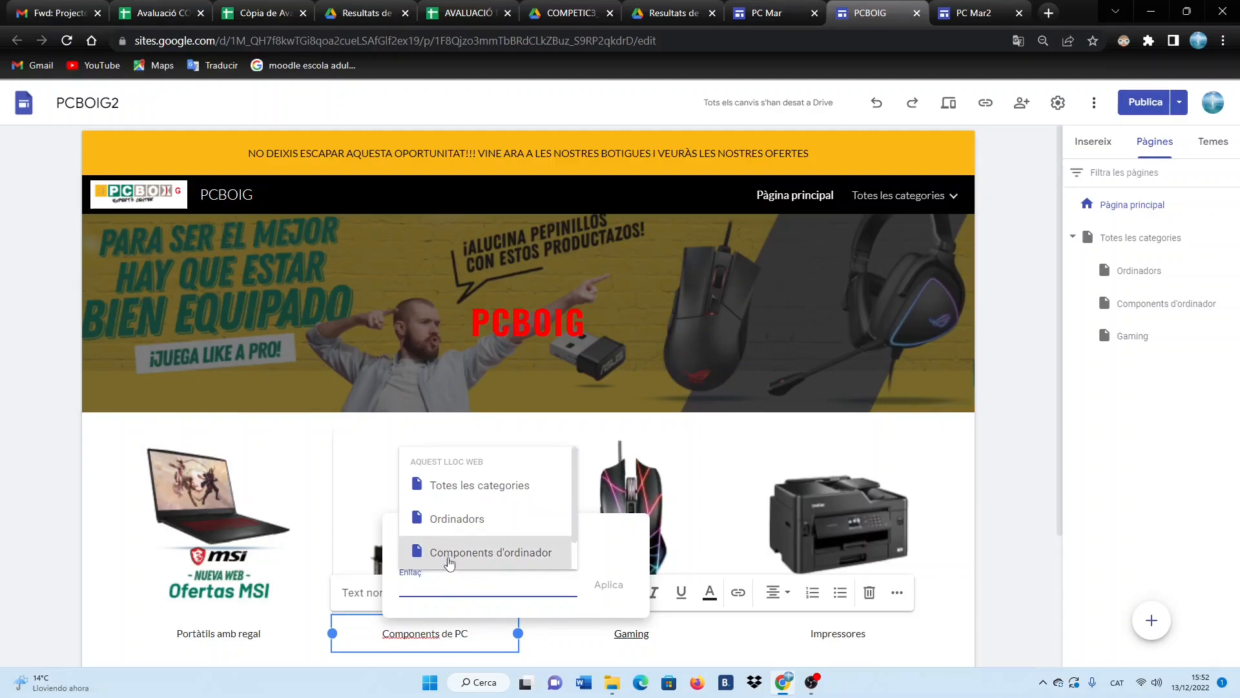
pyautogui.click(449, 553)
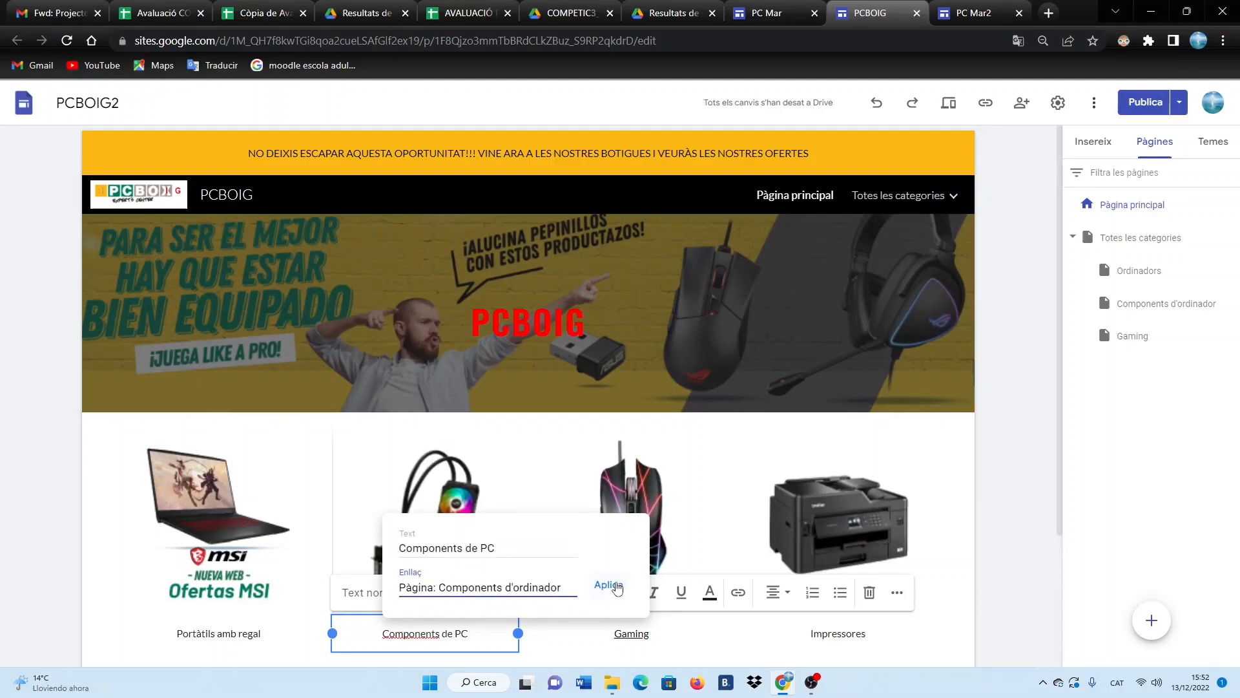
pyautogui.click(615, 585)
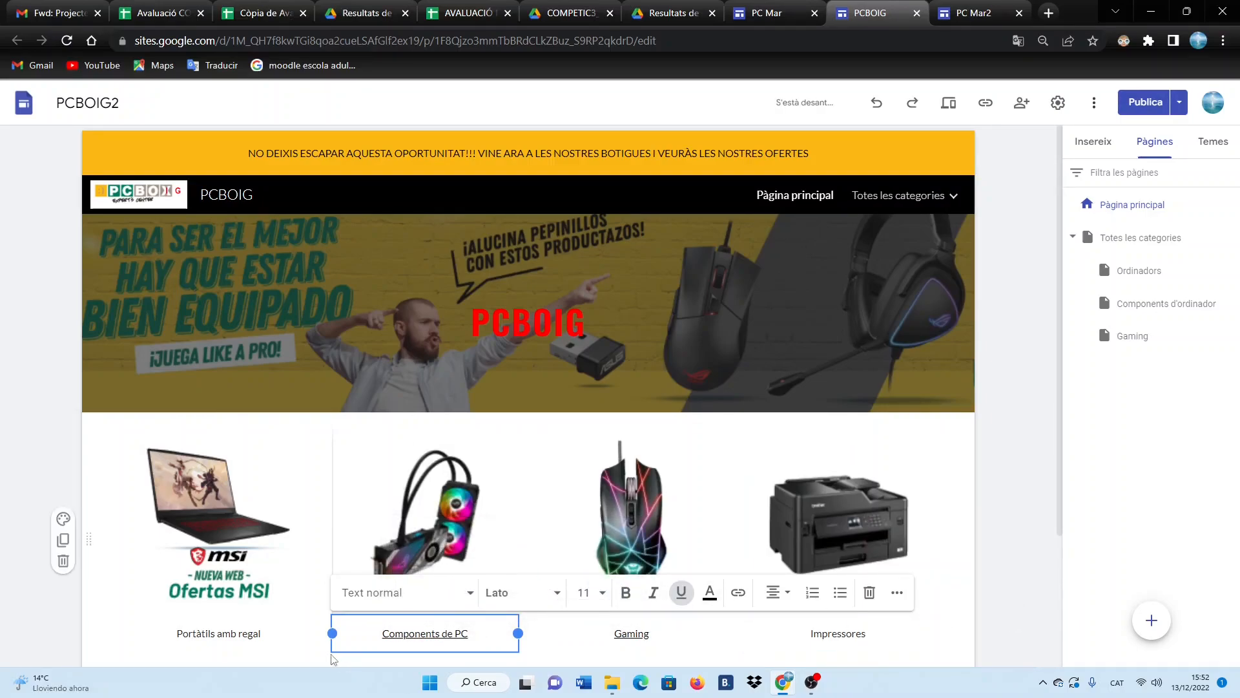
pyautogui.click(999, 597)
# Preview the site, follow the Components de PC link, and return to editing Pàgina principal.
pyautogui.click(948, 103)
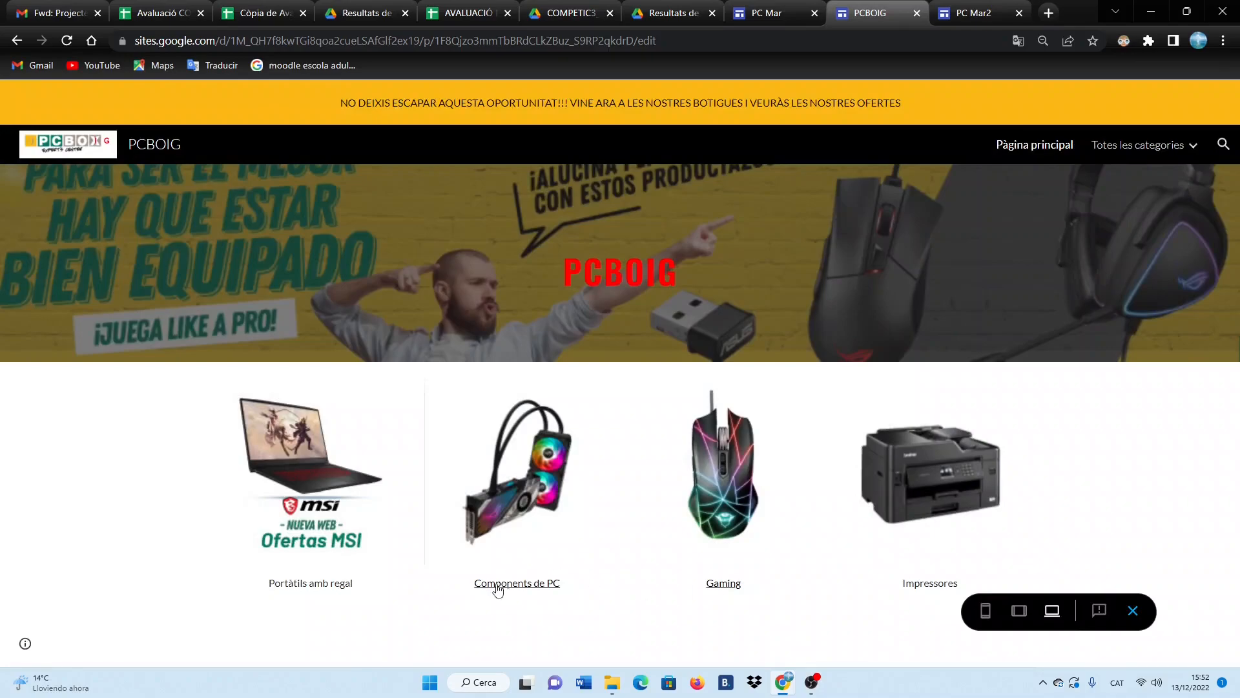
pyautogui.click(508, 585)
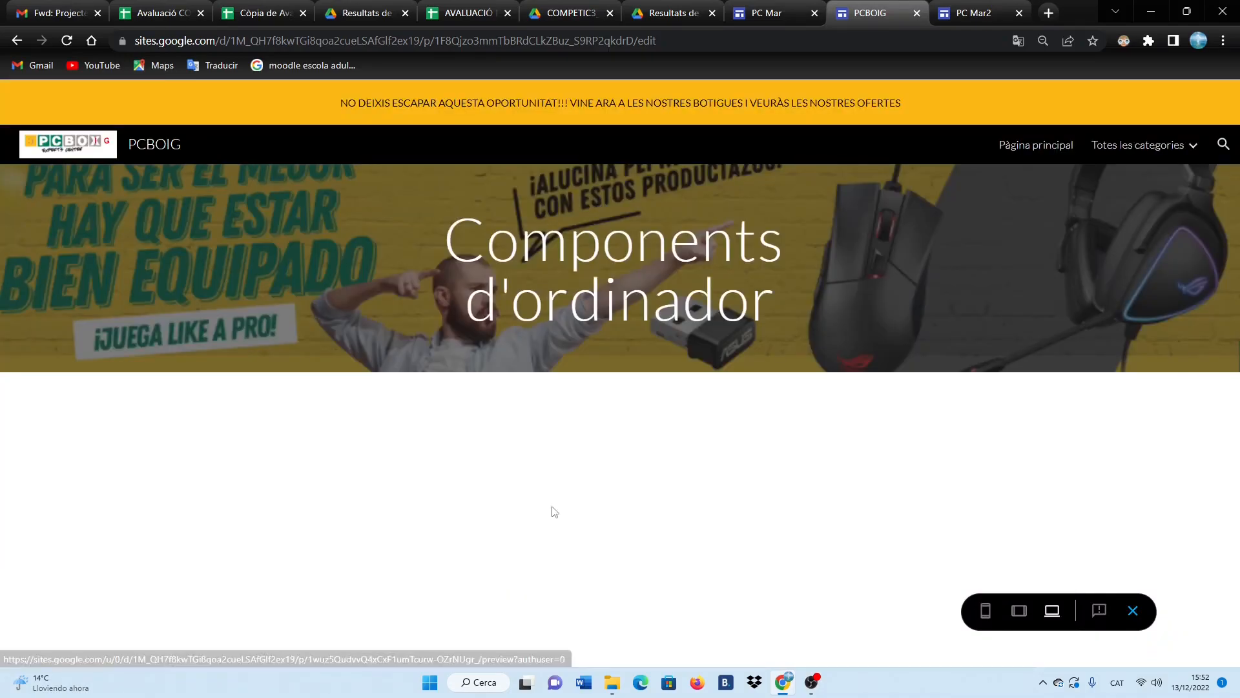
pyautogui.click(1133, 612)
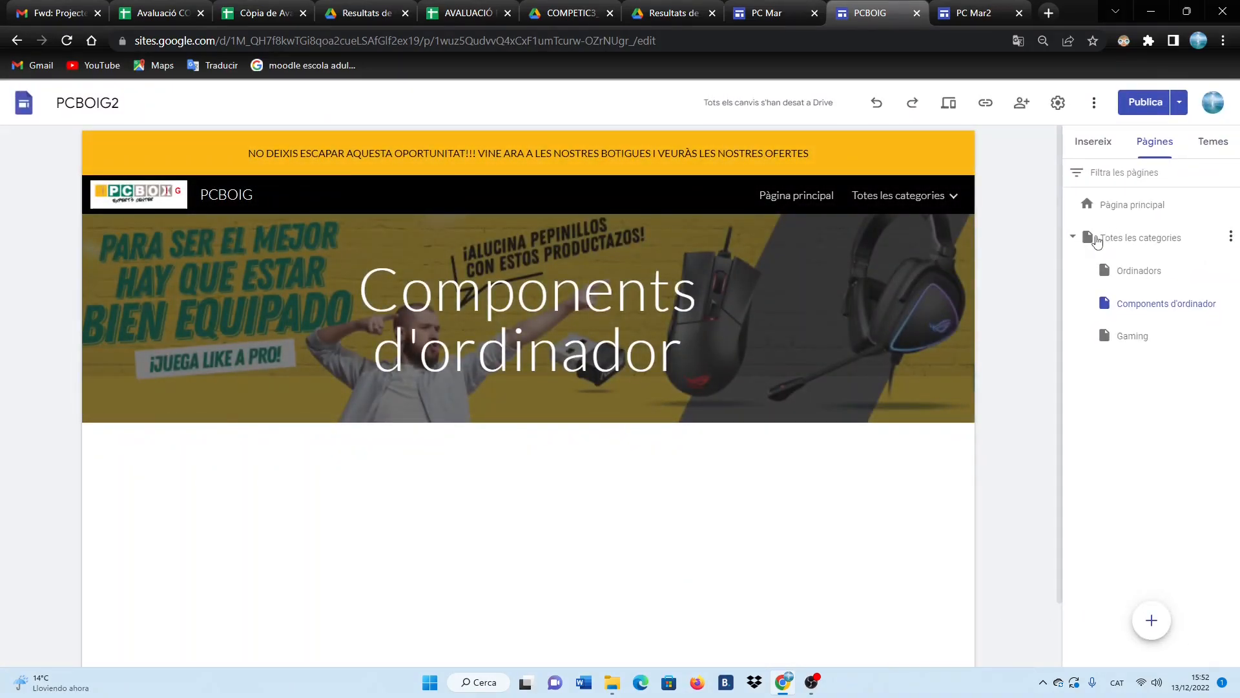
pyautogui.click(1109, 211)
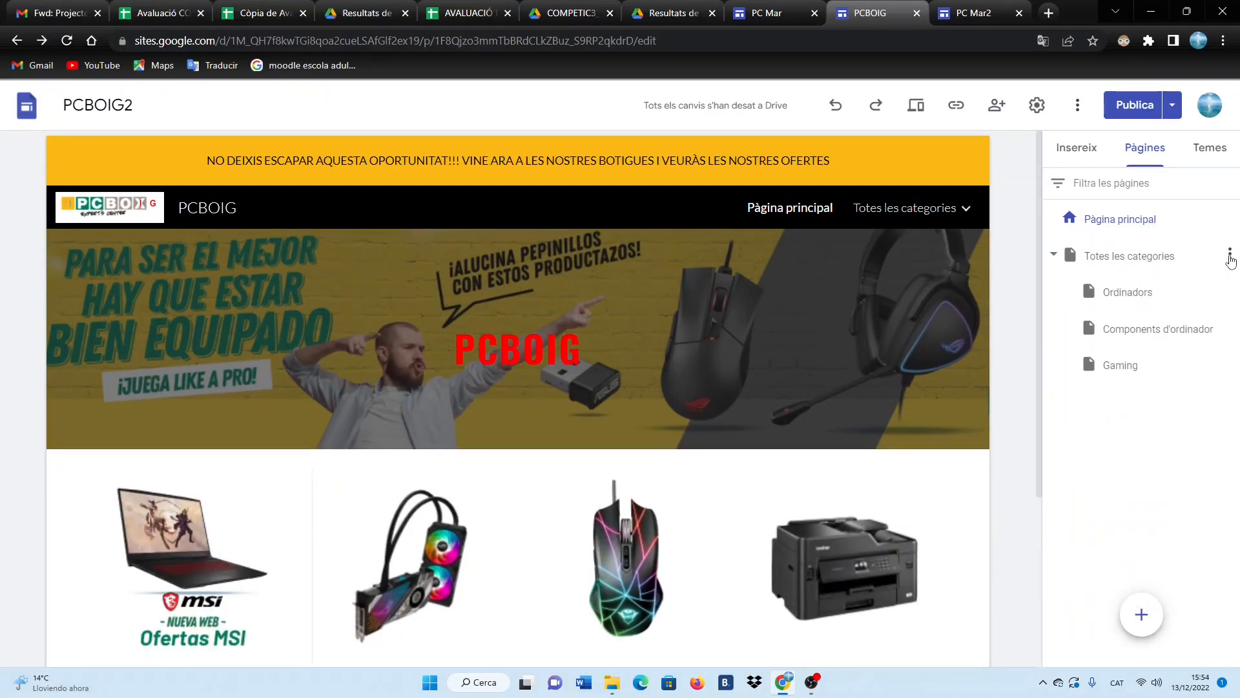
# Add a subpage named "Impressores" under Totes les categories.
pyautogui.click(1229, 259)
pyautogui.click(1110, 375)
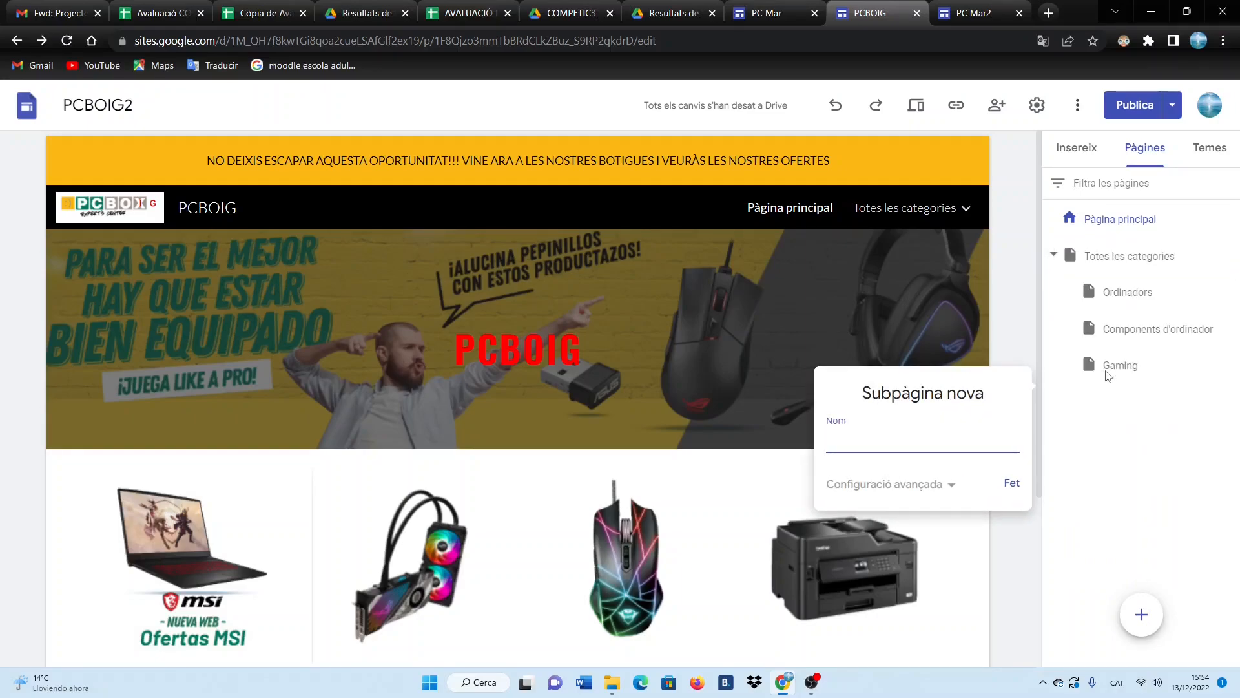
pyautogui.write('Impressores')
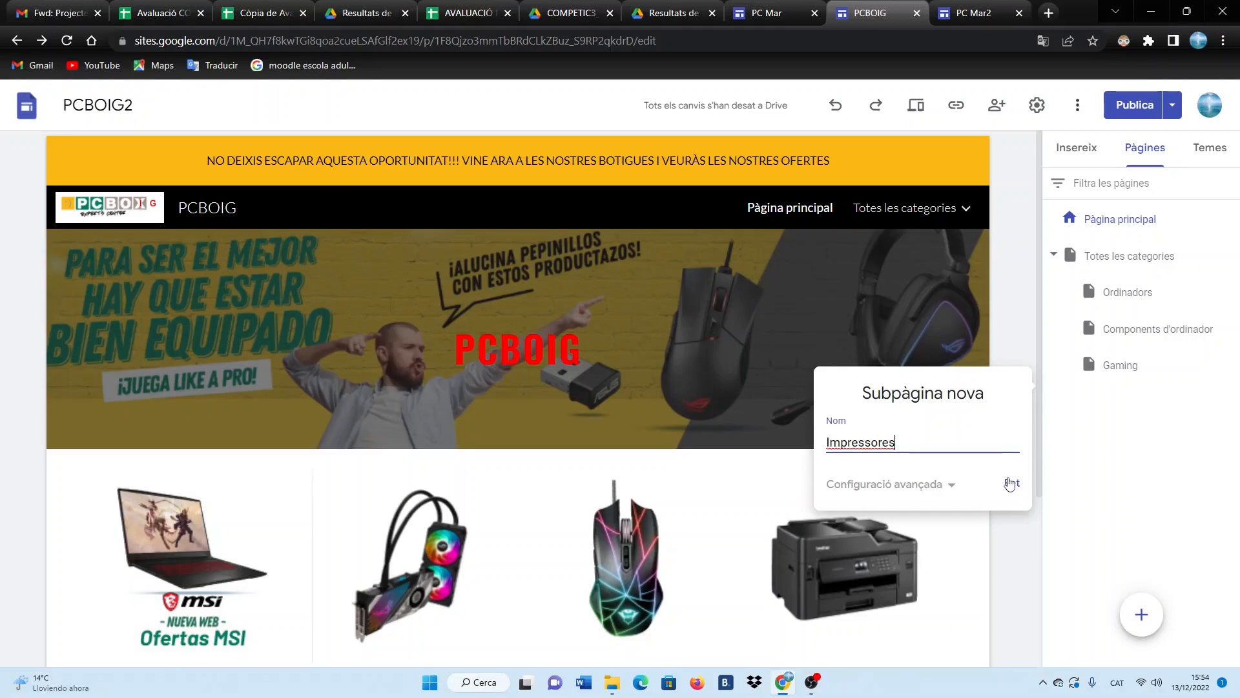
pyautogui.click(1010, 483)
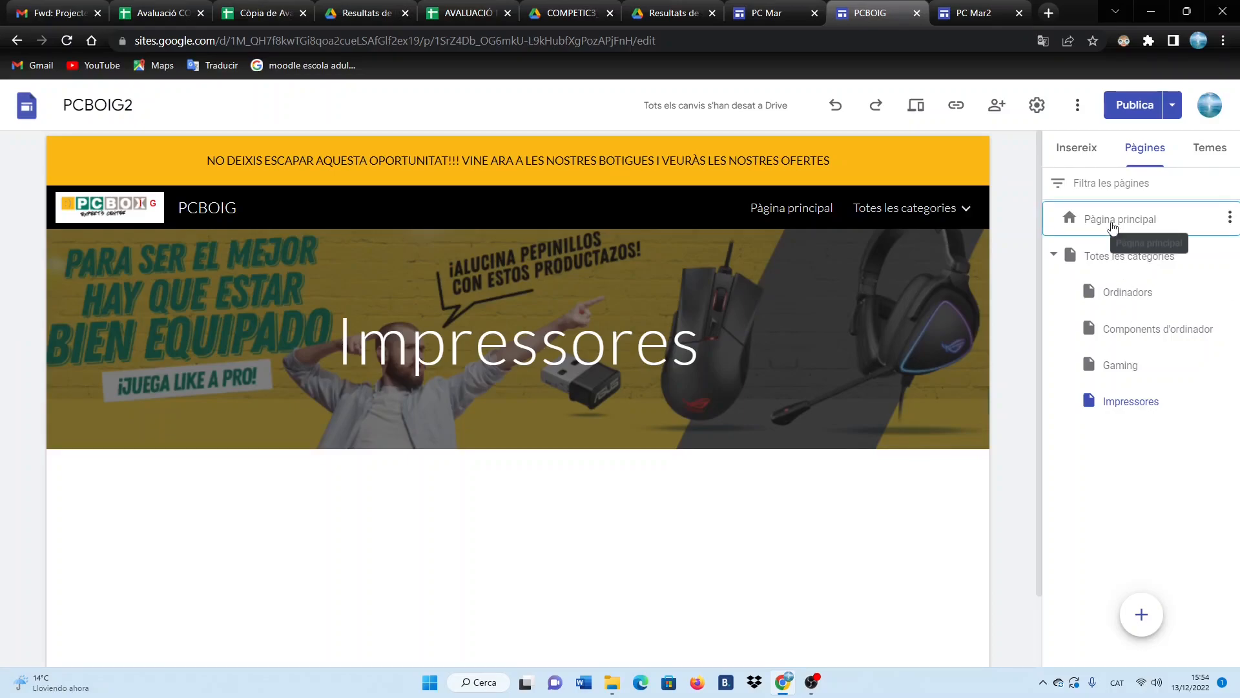
# Return to Pàgina principal and open the link settings of the printer image.
pyautogui.click(1111, 222)
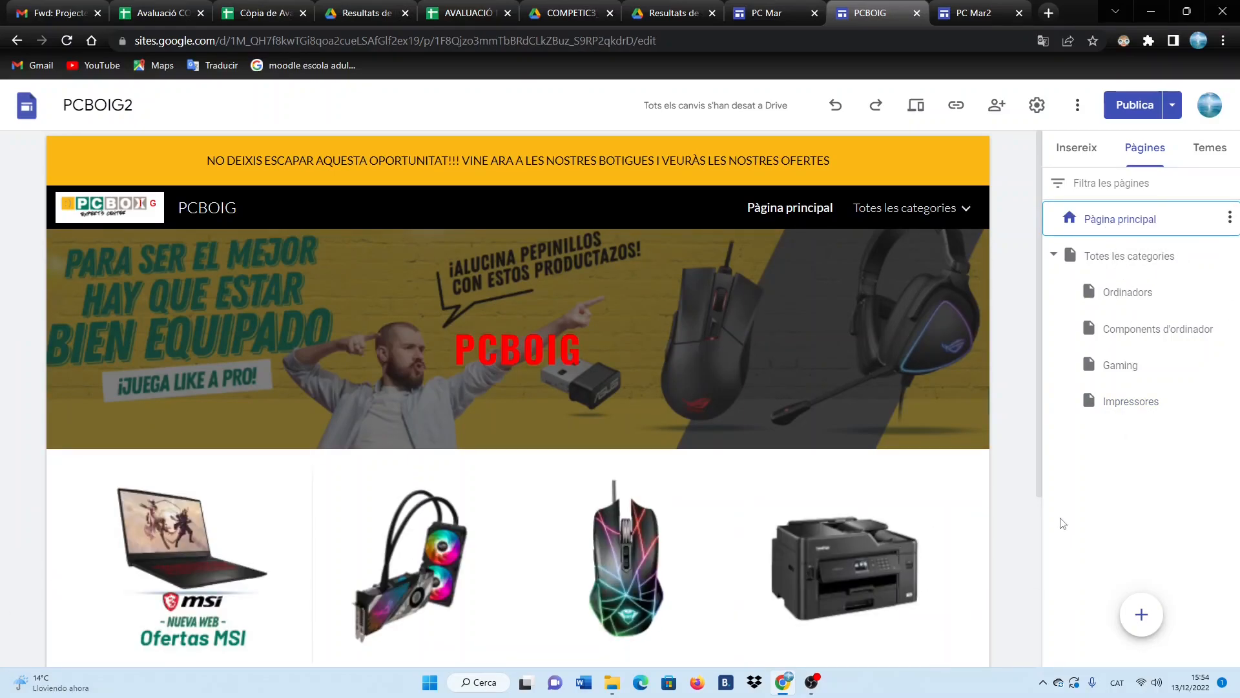
pyautogui.scroll(-2, 815, 437)
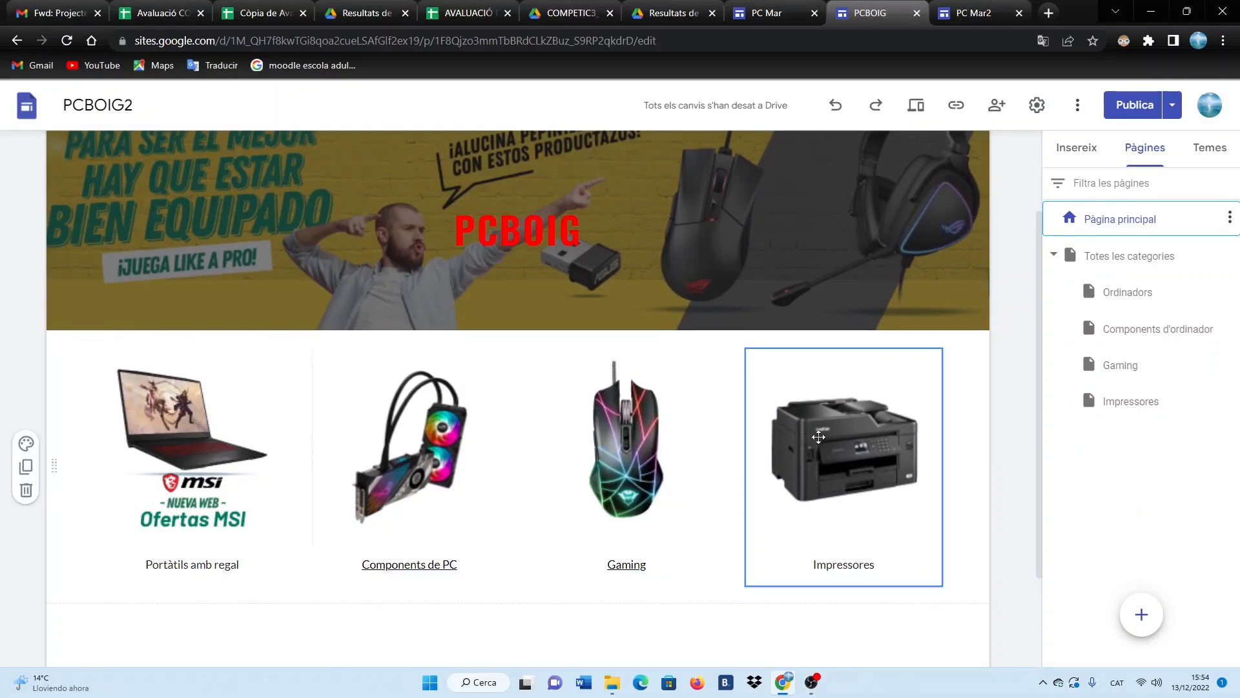
pyautogui.click(818, 438)
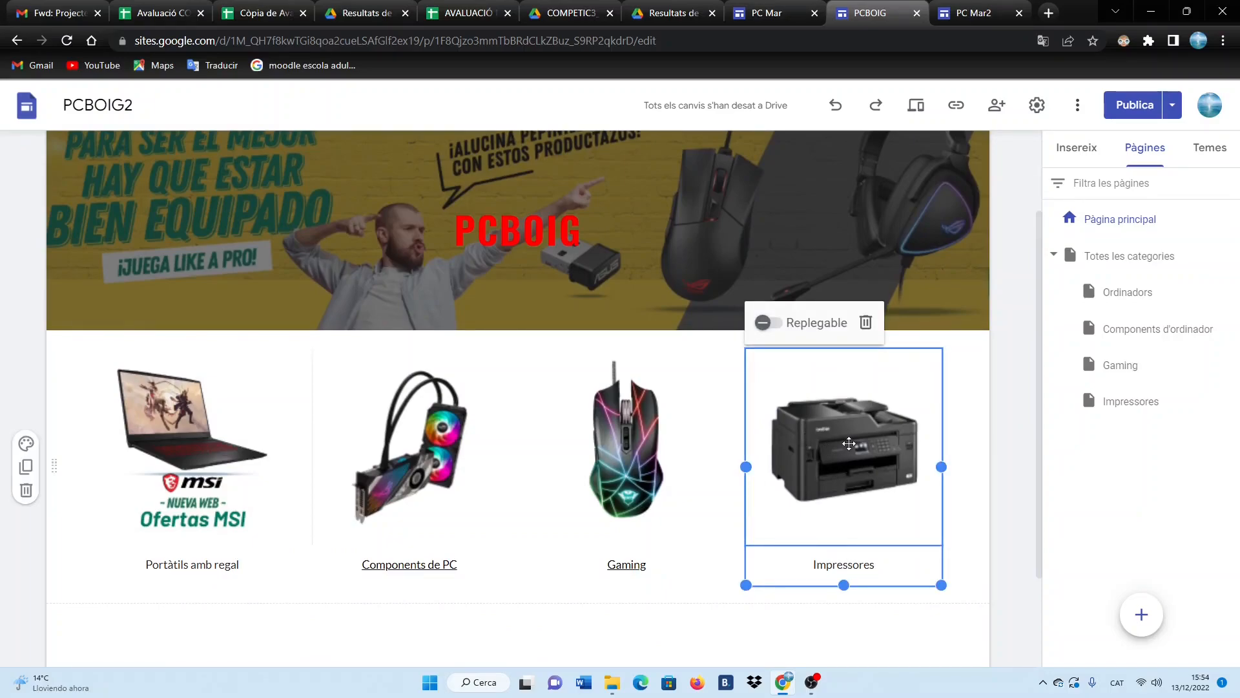
pyautogui.click(836, 431)
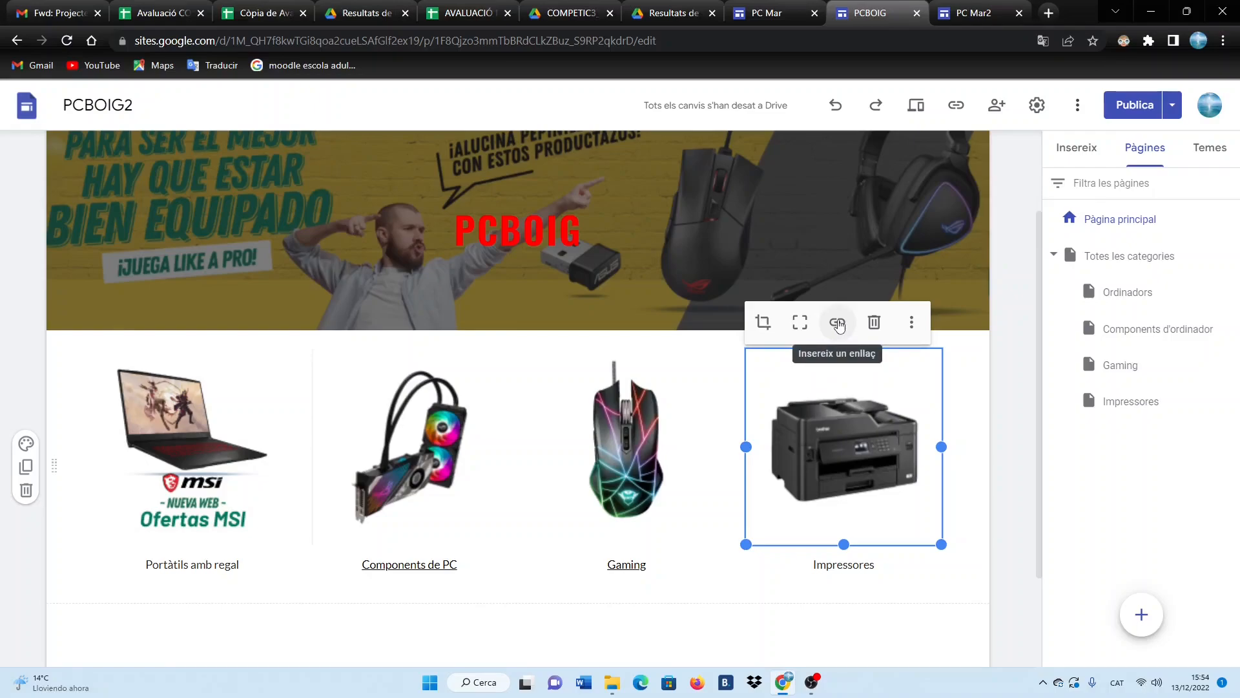
pyautogui.click(843, 563)
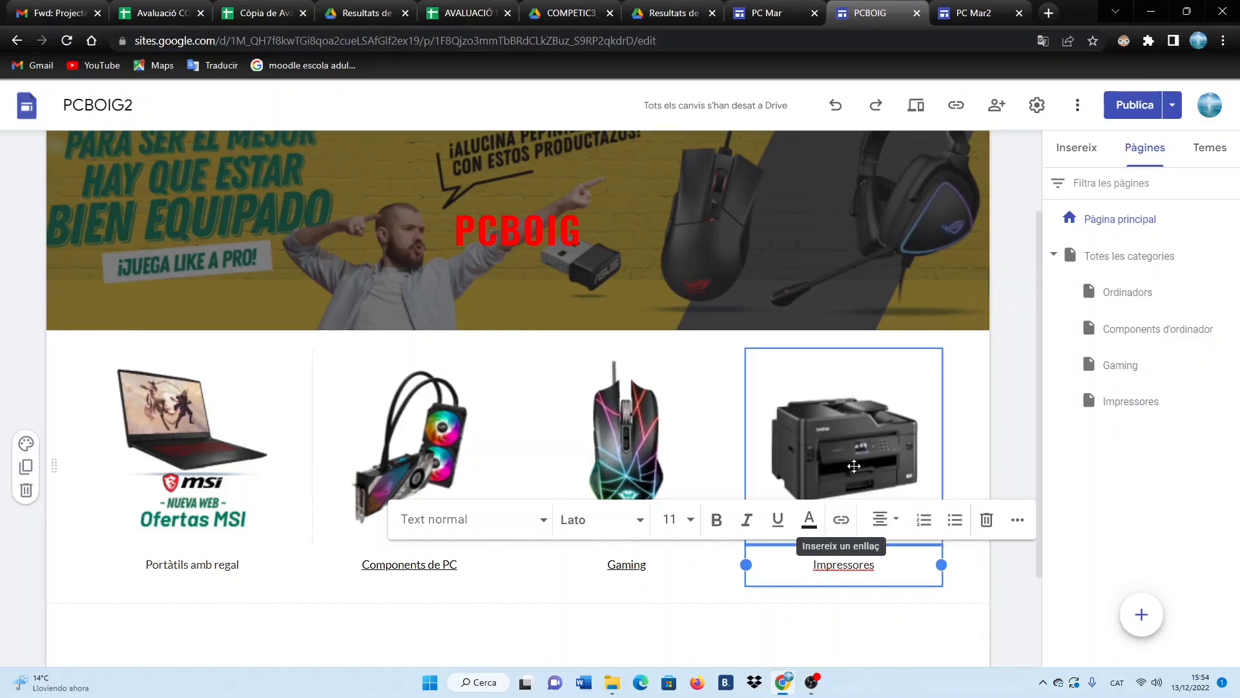
pyautogui.click(849, 434)
pyautogui.click(835, 325)
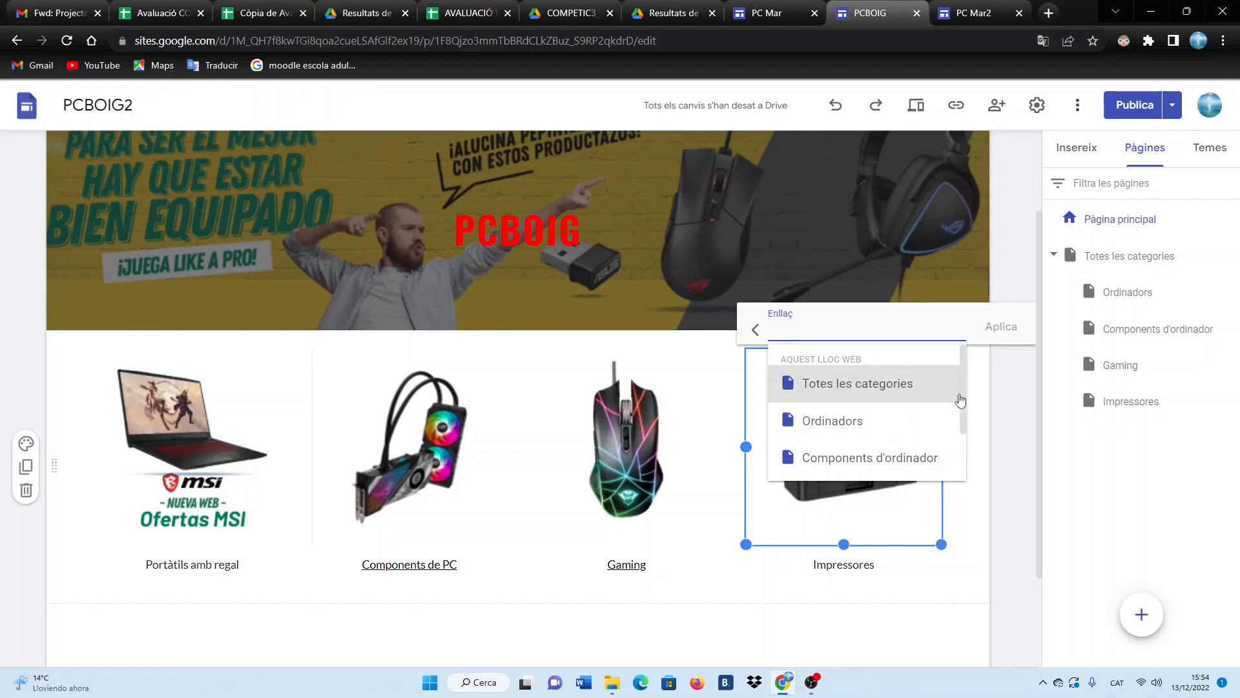
pyautogui.click(960, 394)
pyautogui.moveTo(933, 331); pyautogui.dragTo(810, 331)
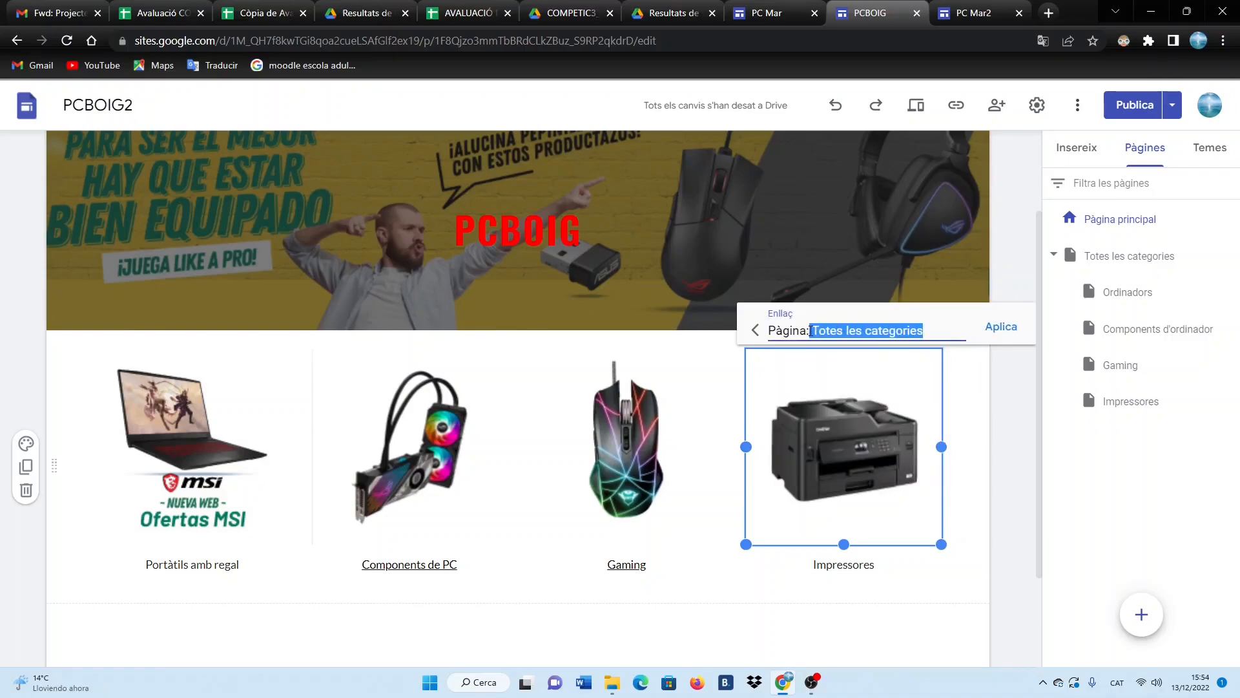
pyautogui.press('BackSpace')
pyautogui.press('BackSpace')
pyautogui.press('BackSpace')
pyautogui.press('BackSpace')
pyautogui.press('BackSpace')
pyautogui.press('BackSpace')
pyautogui.press('BackSpace')
pyautogui.press('BackSpace')
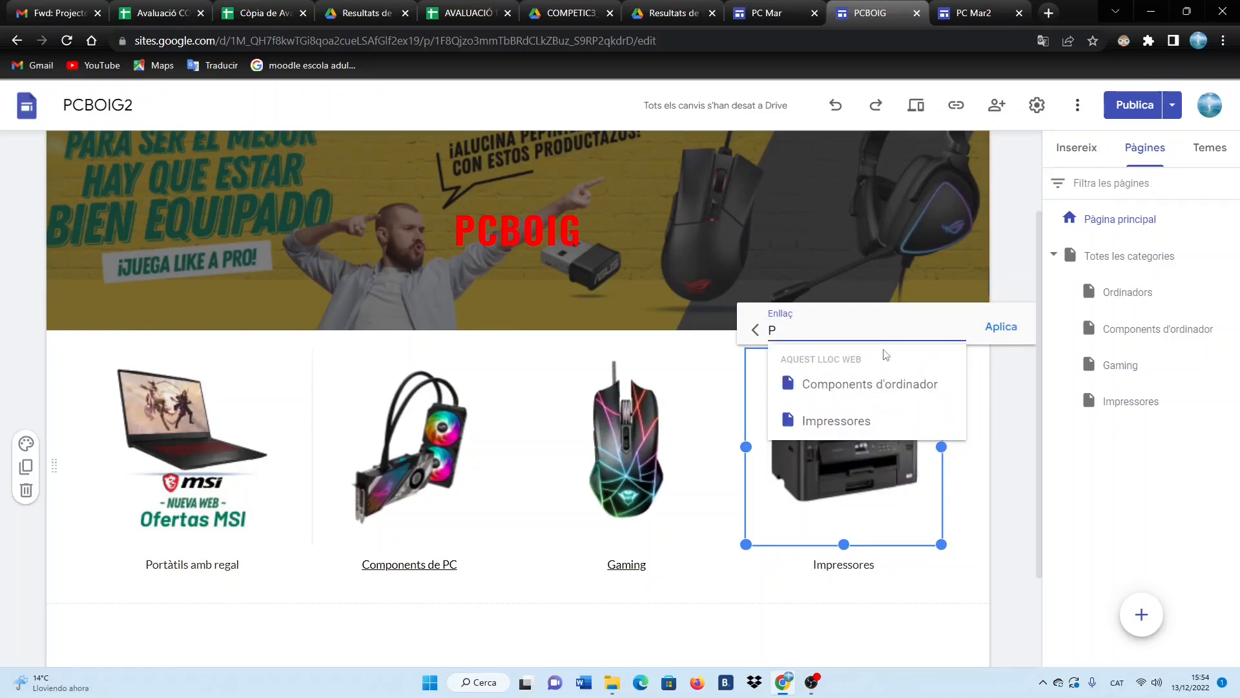
# Link the printer image to the site's Impressores page and apply it.
pyautogui.moveTo(963, 365); pyautogui.dragTo(967, 403)
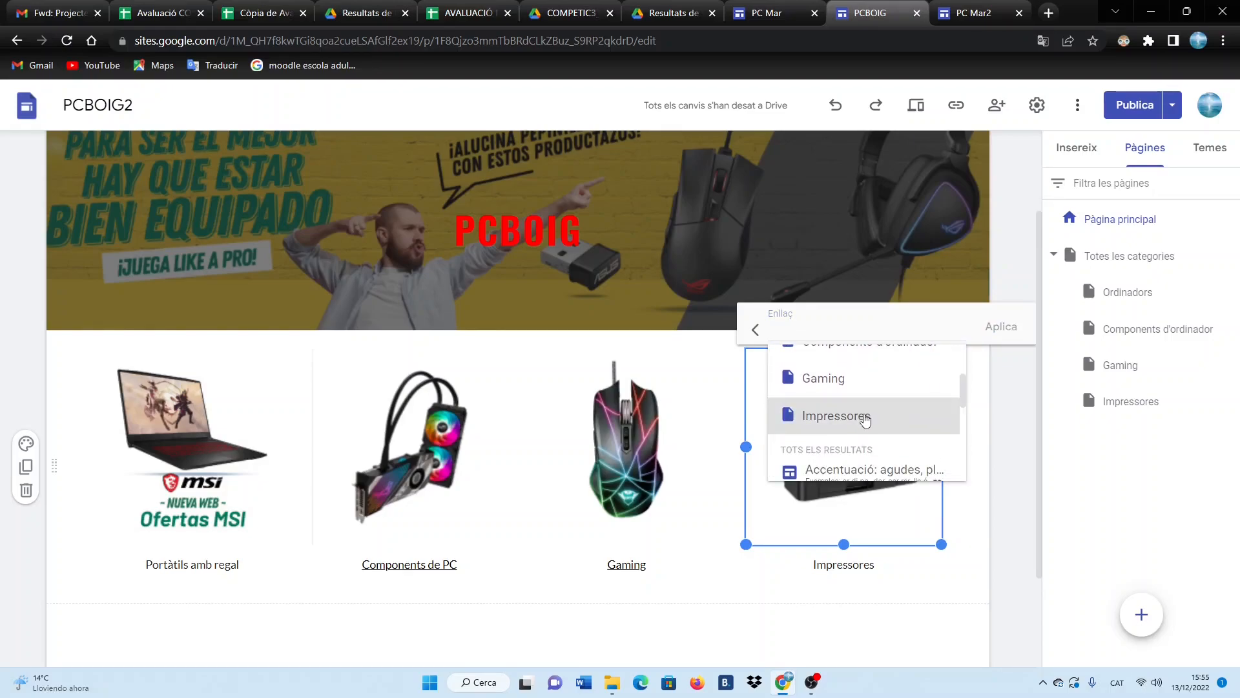
pyautogui.click(866, 418)
pyautogui.click(1014, 337)
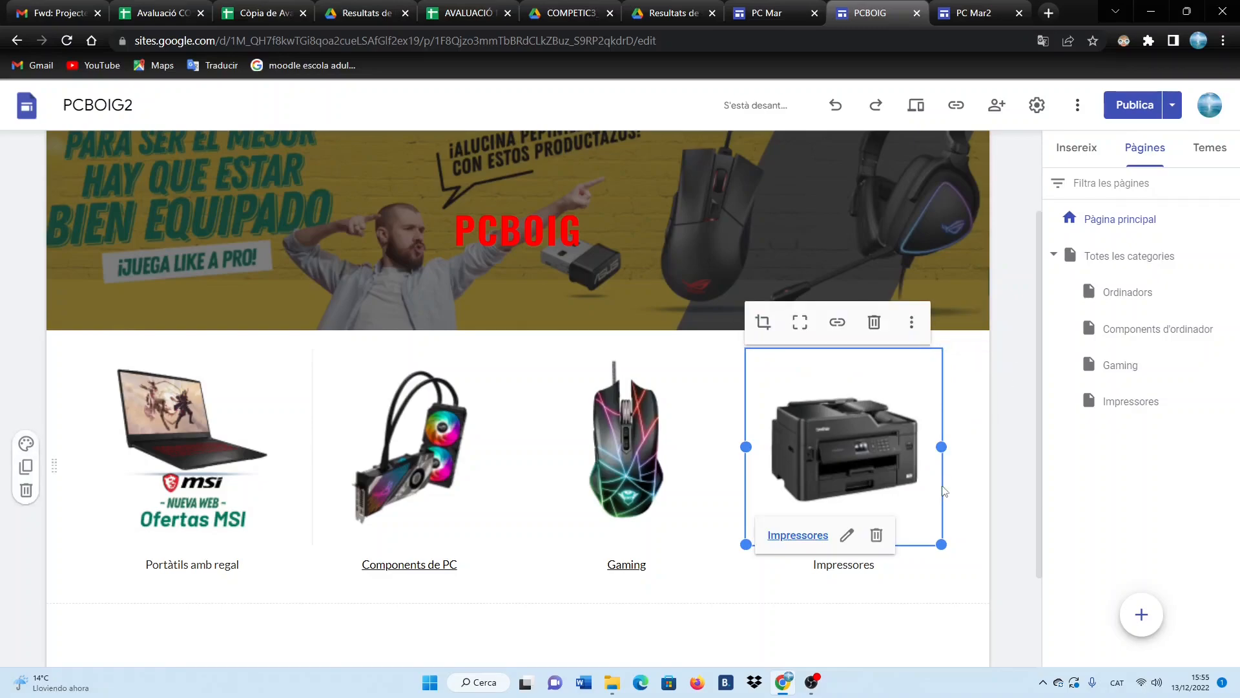
# Link the Impressores caption under the printer image to the Impressores page.
pyautogui.click(850, 577)
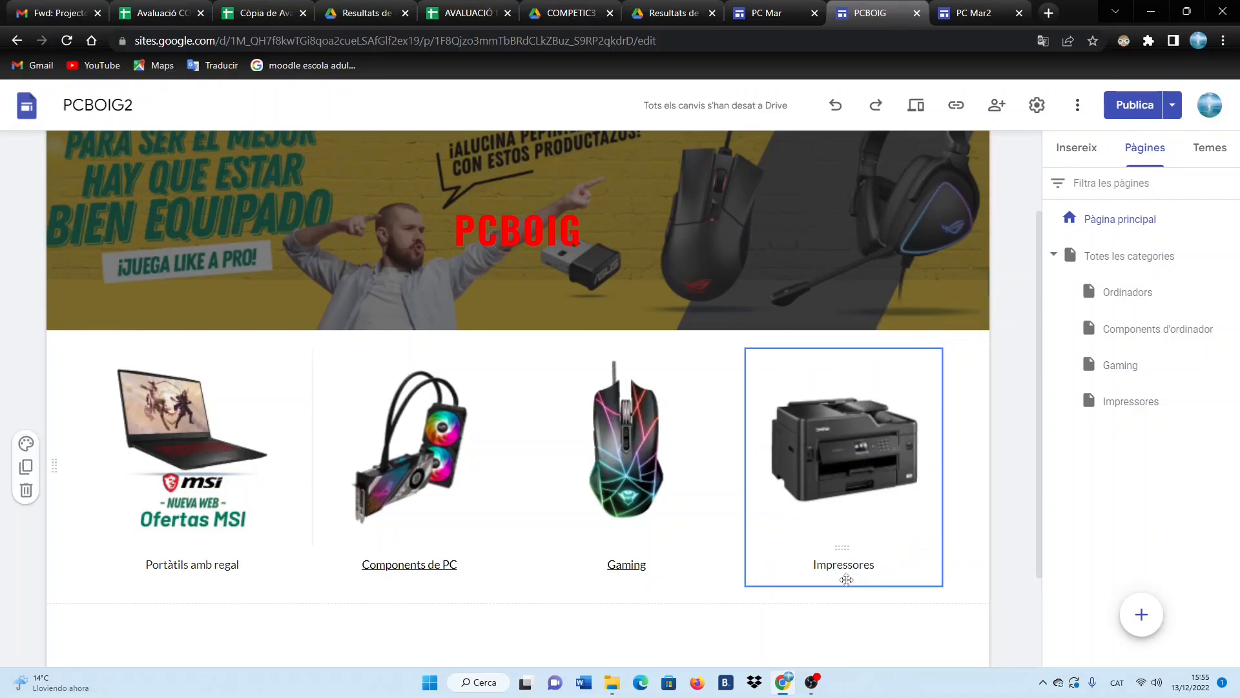
pyautogui.doubleClick(845, 565)
pyautogui.click(841, 519)
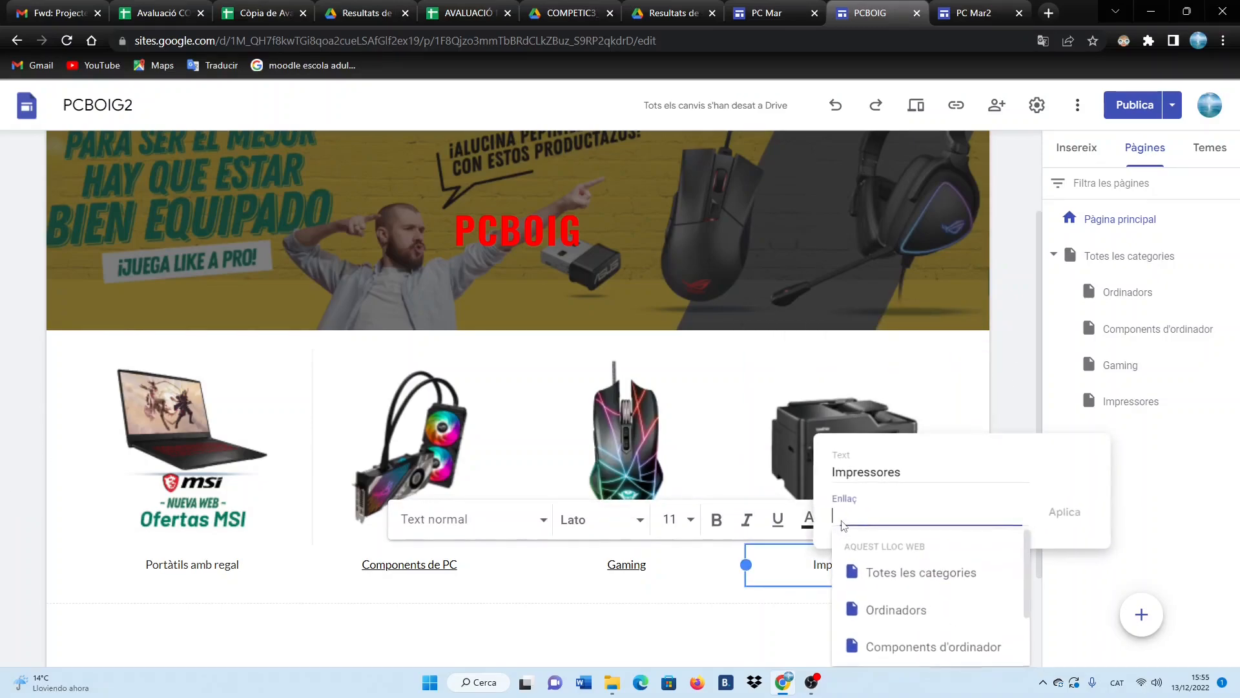
pyautogui.moveTo(1025, 565); pyautogui.dragTo(1026, 619)
pyautogui.click(940, 645)
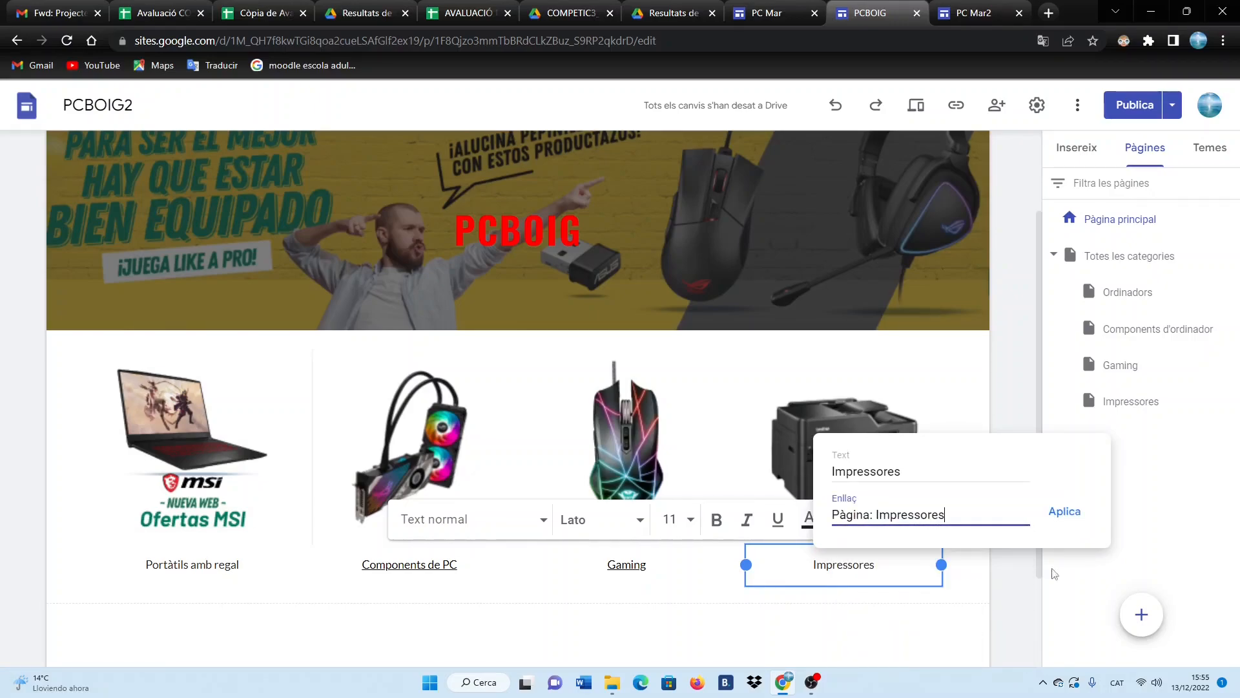
pyautogui.click(1062, 512)
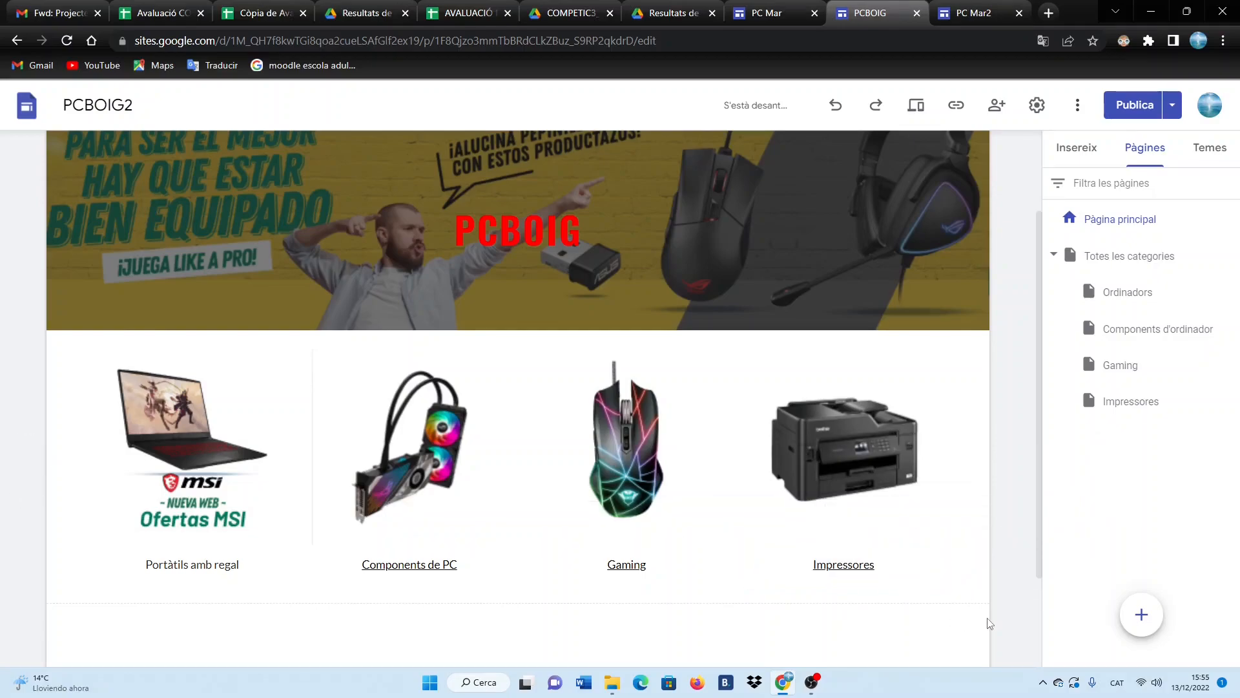
# Link the mouse image above the Gaming caption to the Gaming page and check the caption's own link.
pyautogui.click(626, 446)
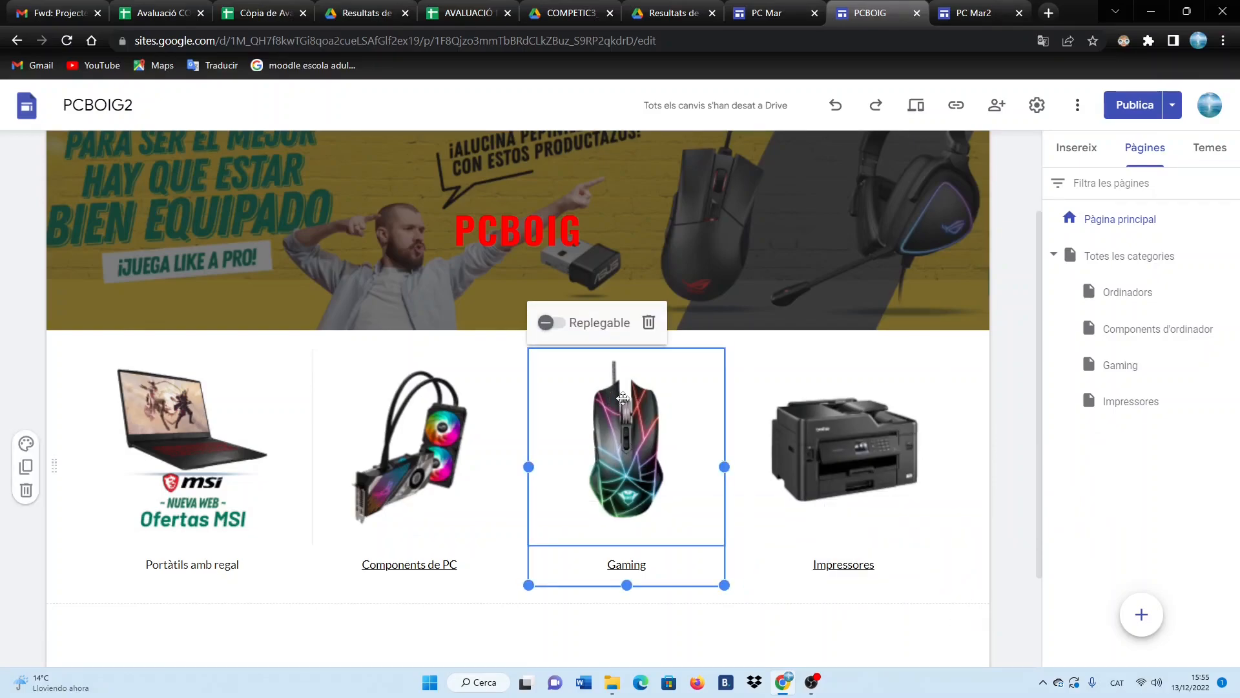
pyautogui.click(643, 478)
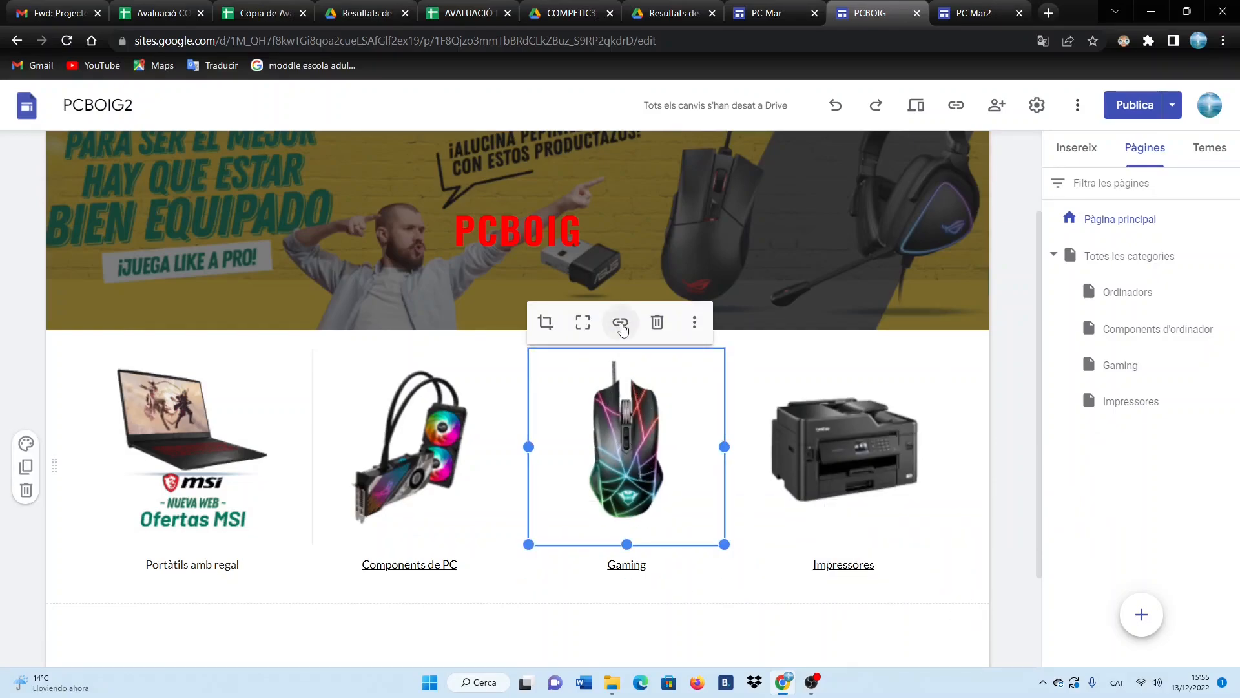
pyautogui.click(621, 325)
pyautogui.click(668, 329)
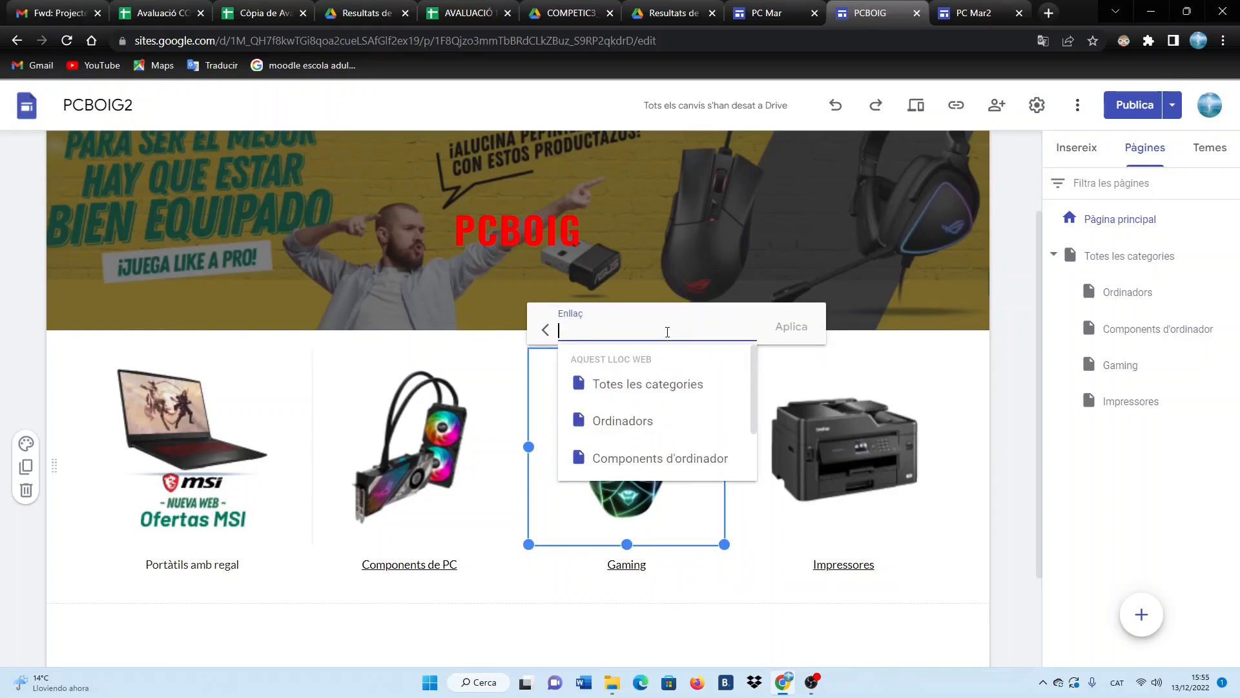
pyautogui.scroll(-2, 752, 430)
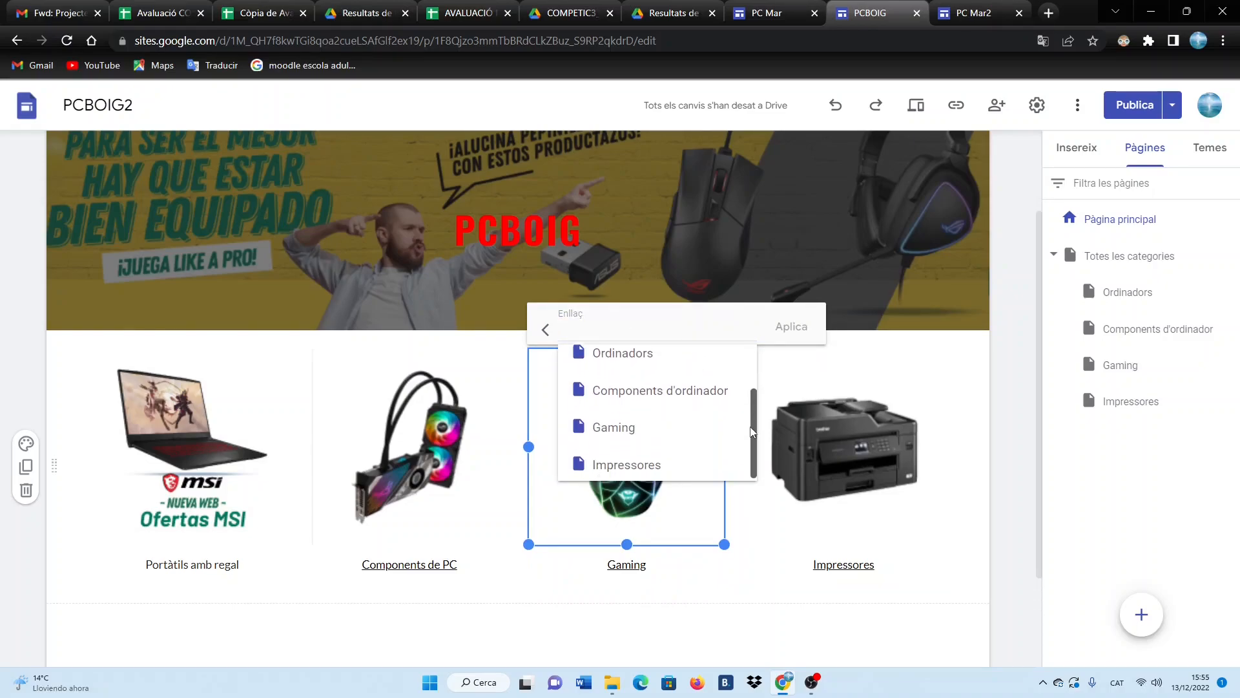
pyautogui.click(631, 429)
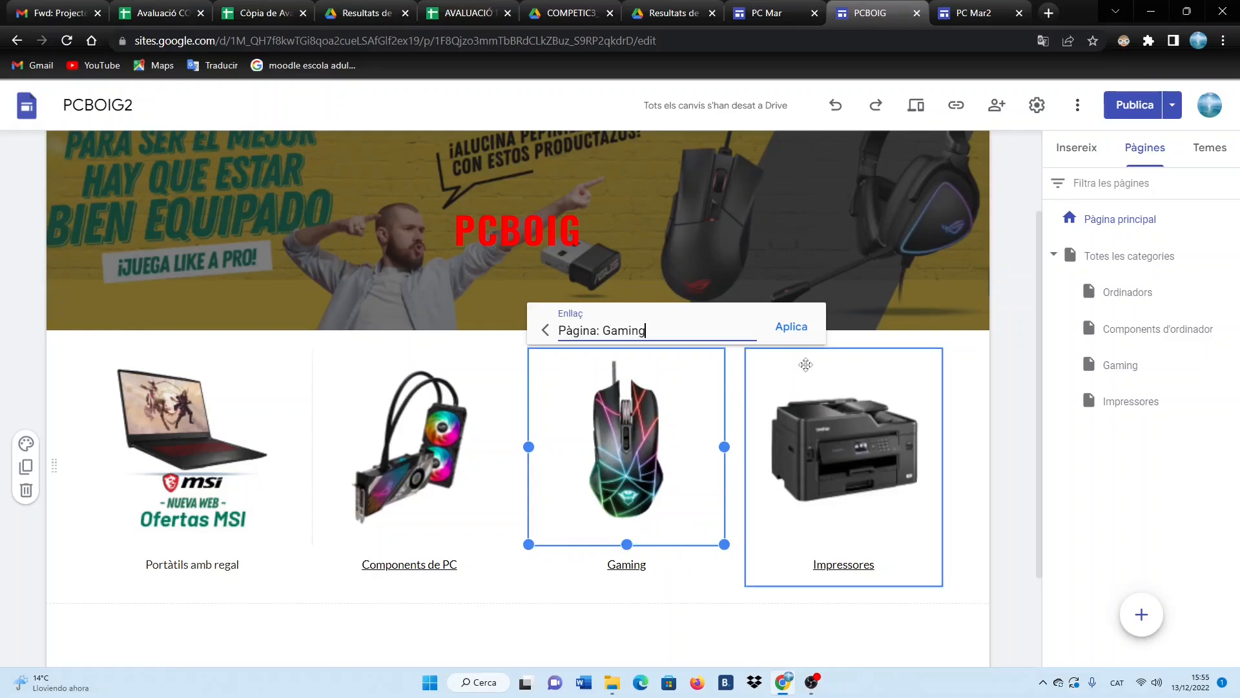
pyautogui.click(791, 326)
pyautogui.click(630, 566)
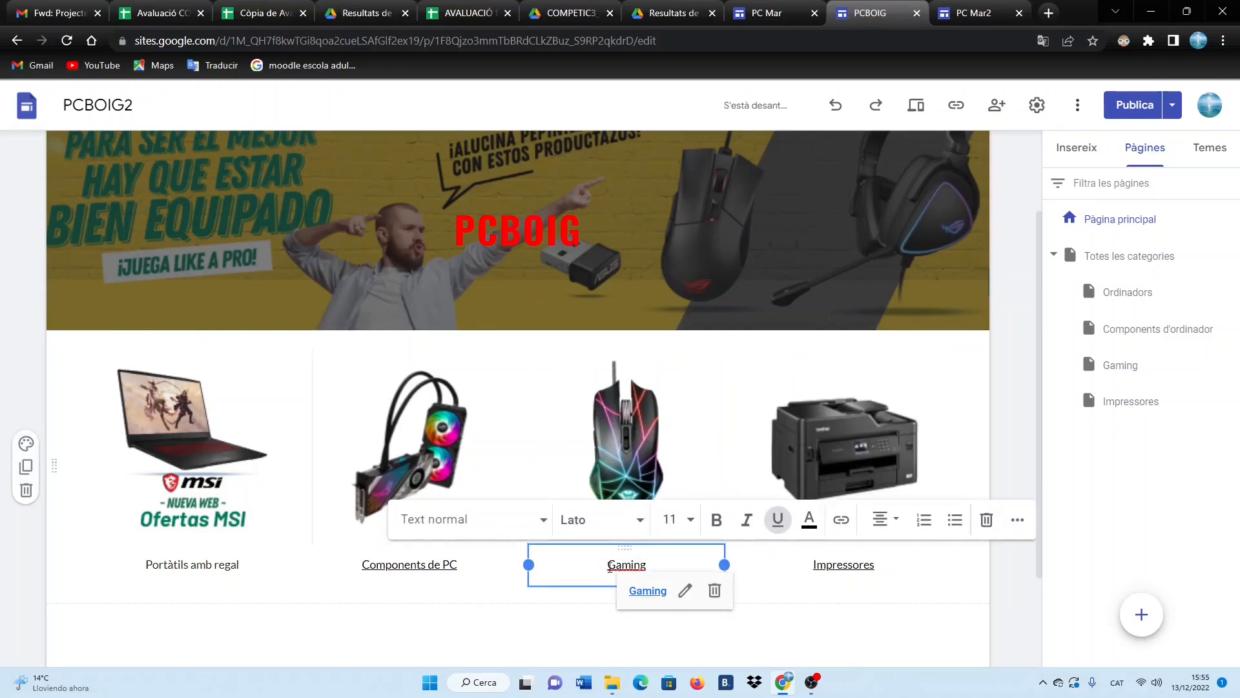
# Link the graphics card image above the Components de PC caption to the site's Components d'ordinador page and apply it.
pyautogui.click(407, 445)
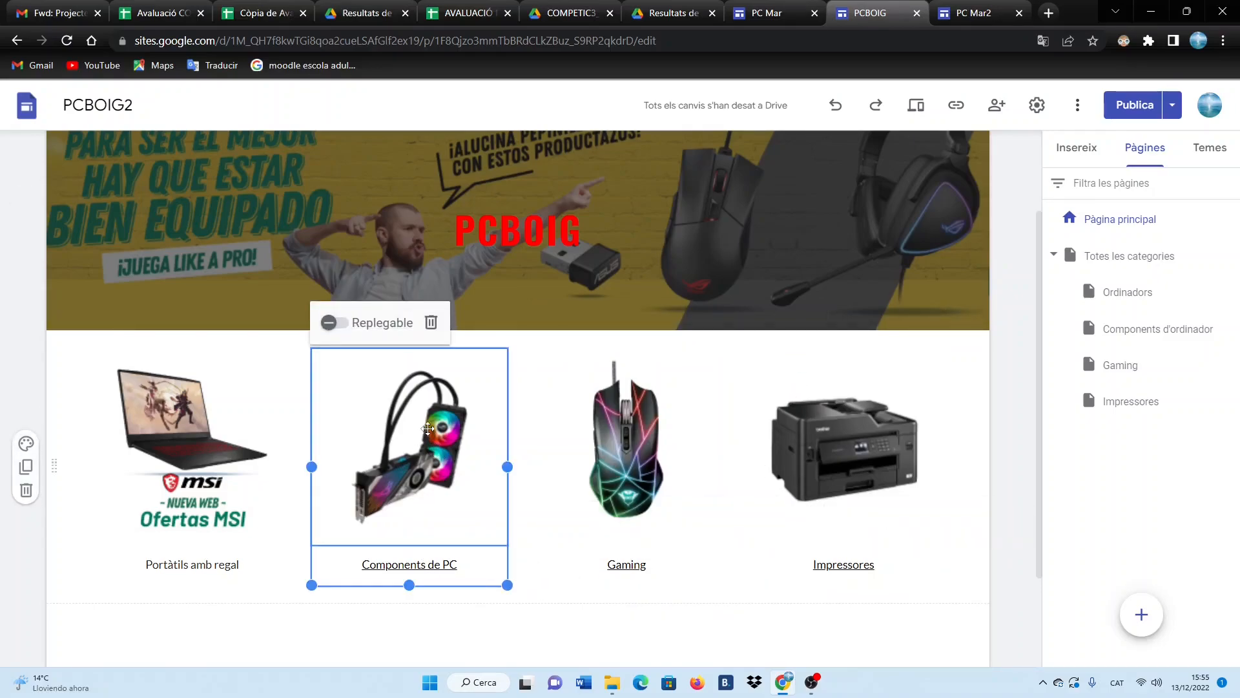
pyautogui.click(405, 427)
pyautogui.click(402, 323)
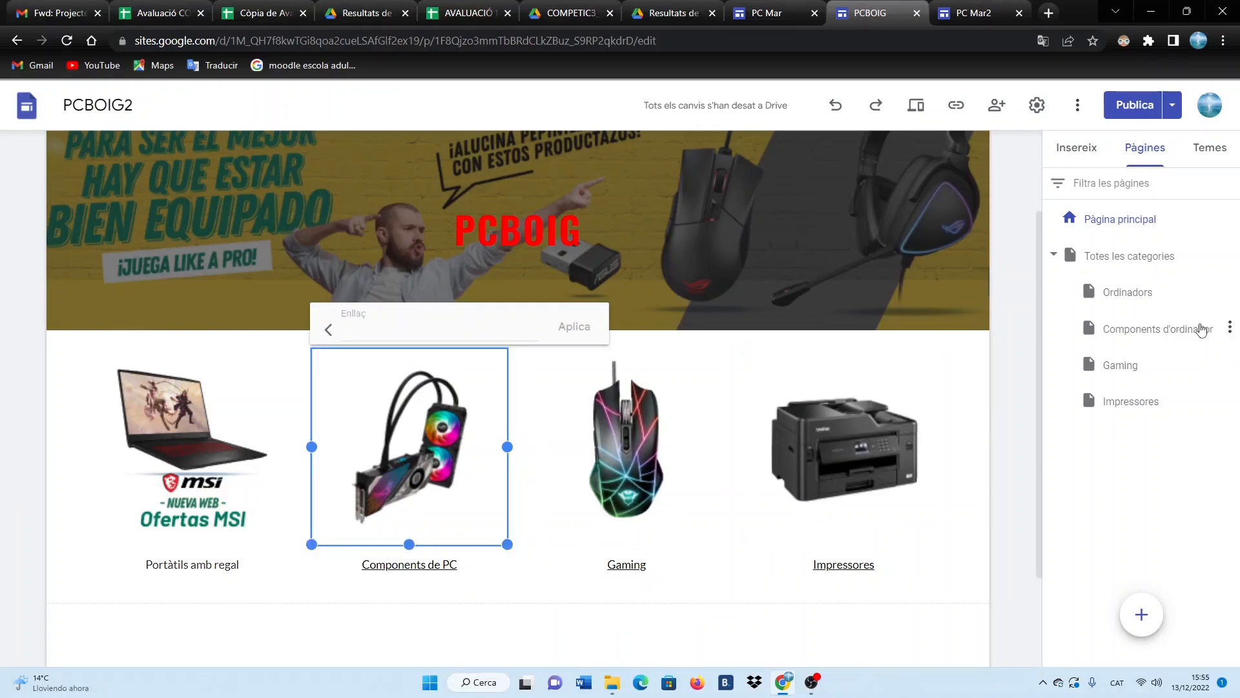
pyautogui.click(462, 327)
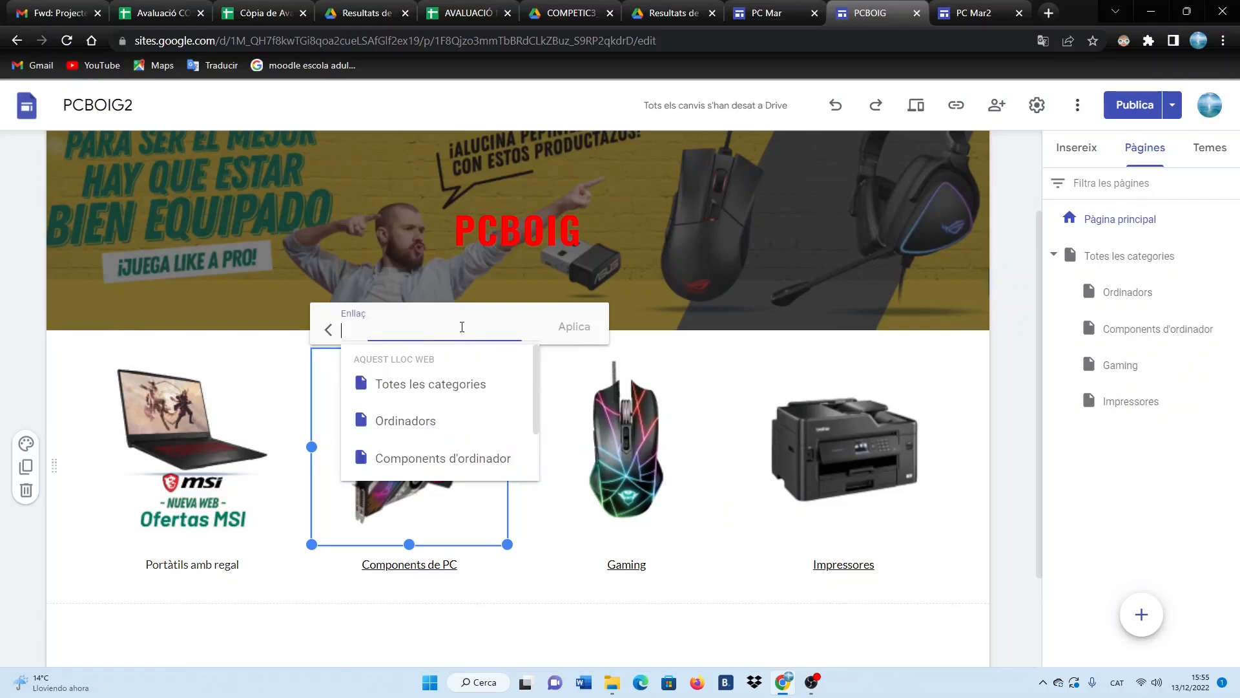
pyautogui.click(473, 457)
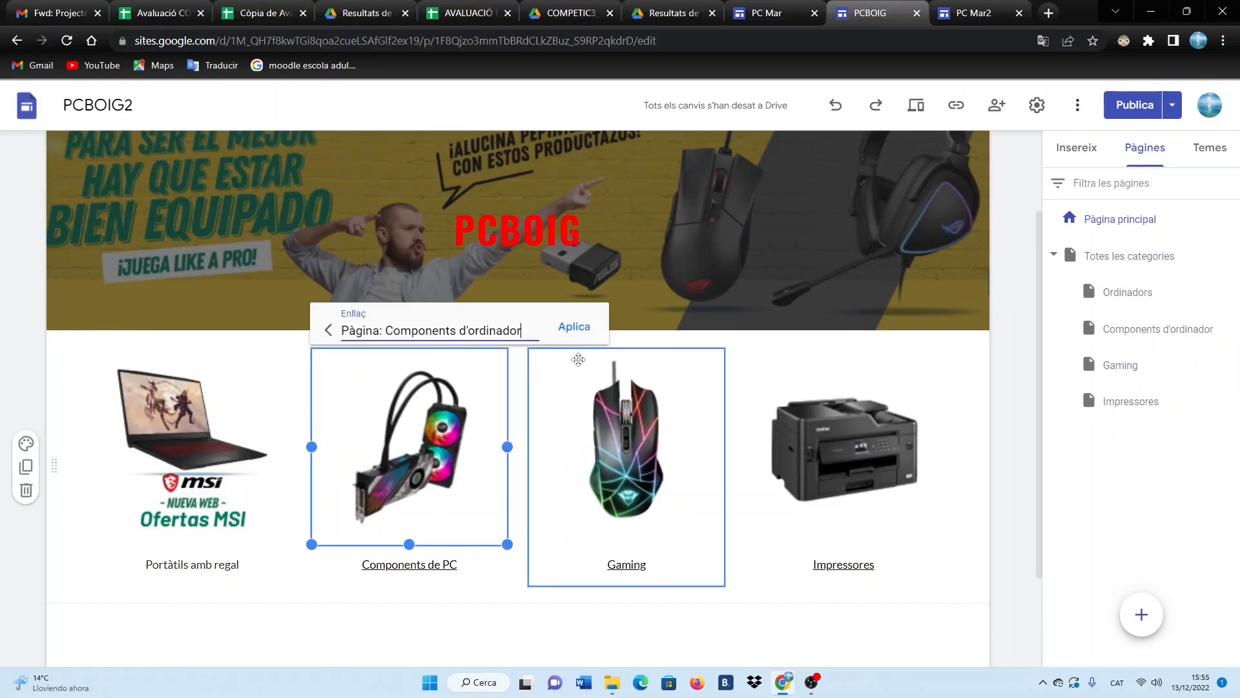
pyautogui.click(577, 328)
pyautogui.click(983, 621)
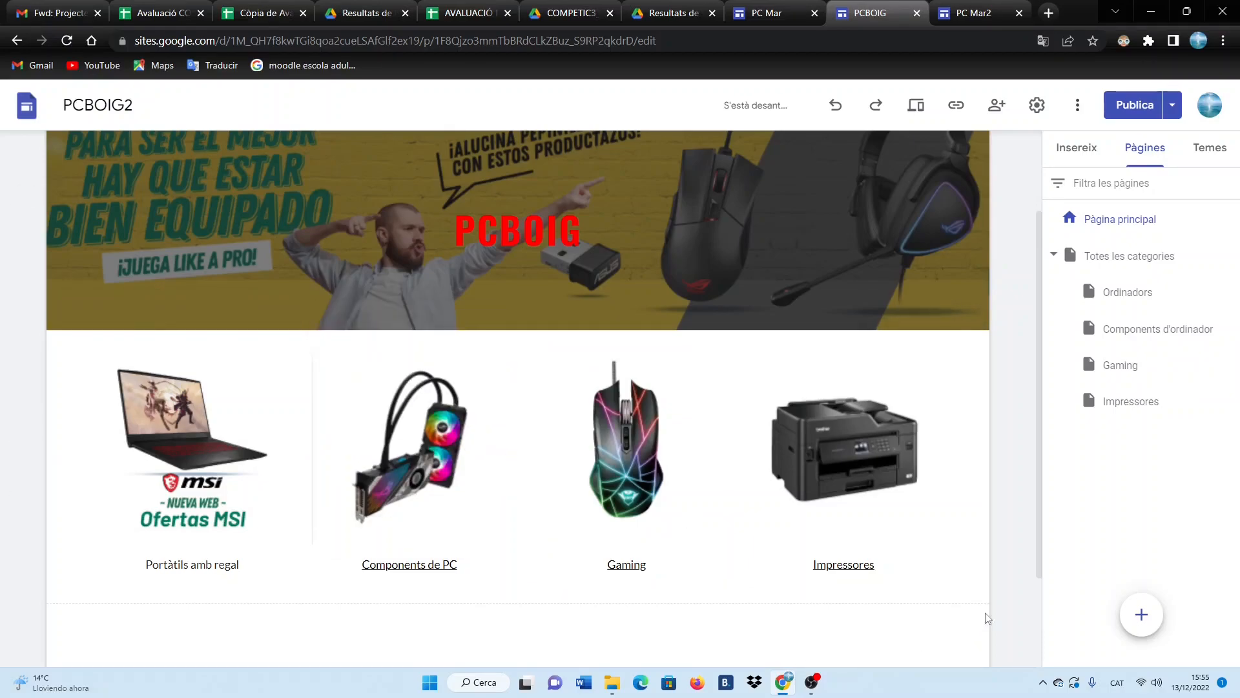
# Preview the site and test the Gaming, Impressores and Components de PC caption links, returning to Pàgina principal between them.
pyautogui.click(916, 105)
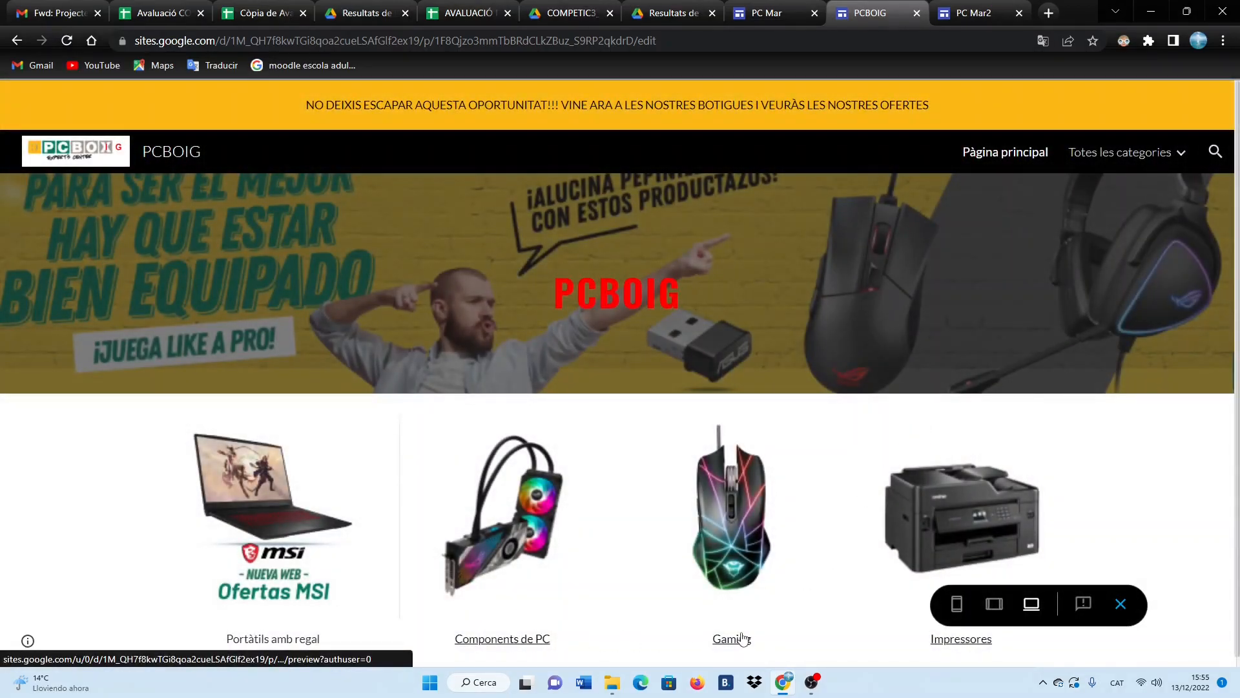
pyautogui.click(733, 640)
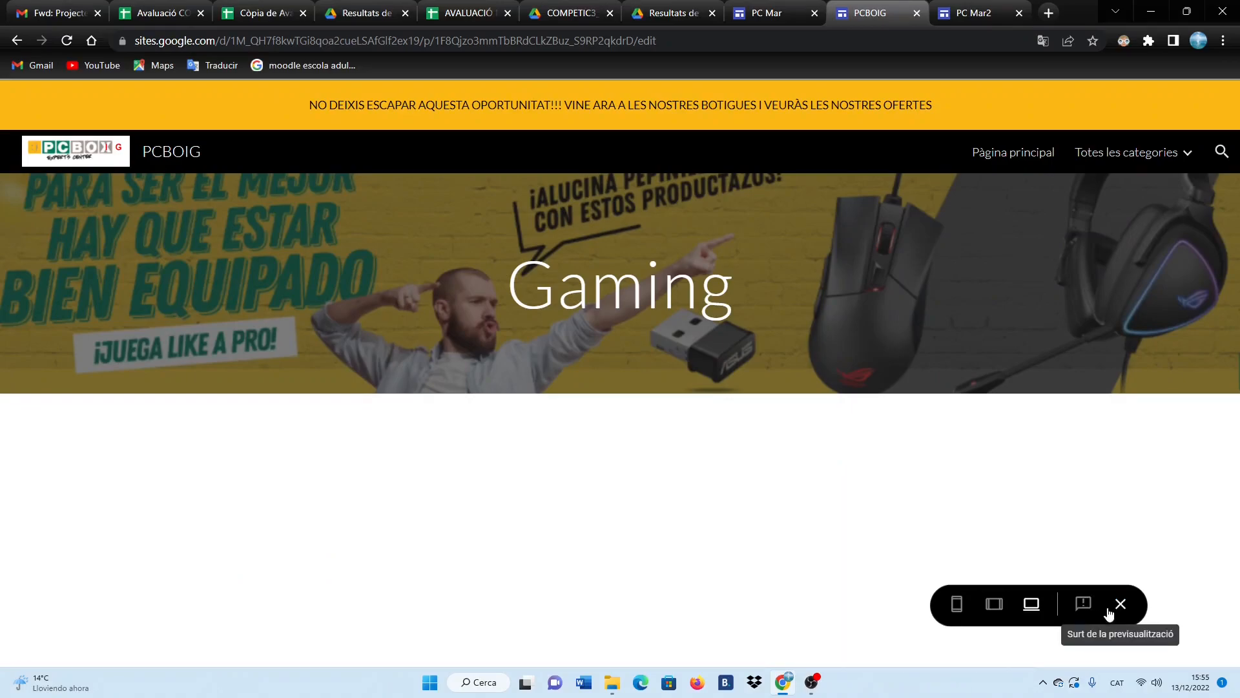
pyautogui.click(1014, 156)
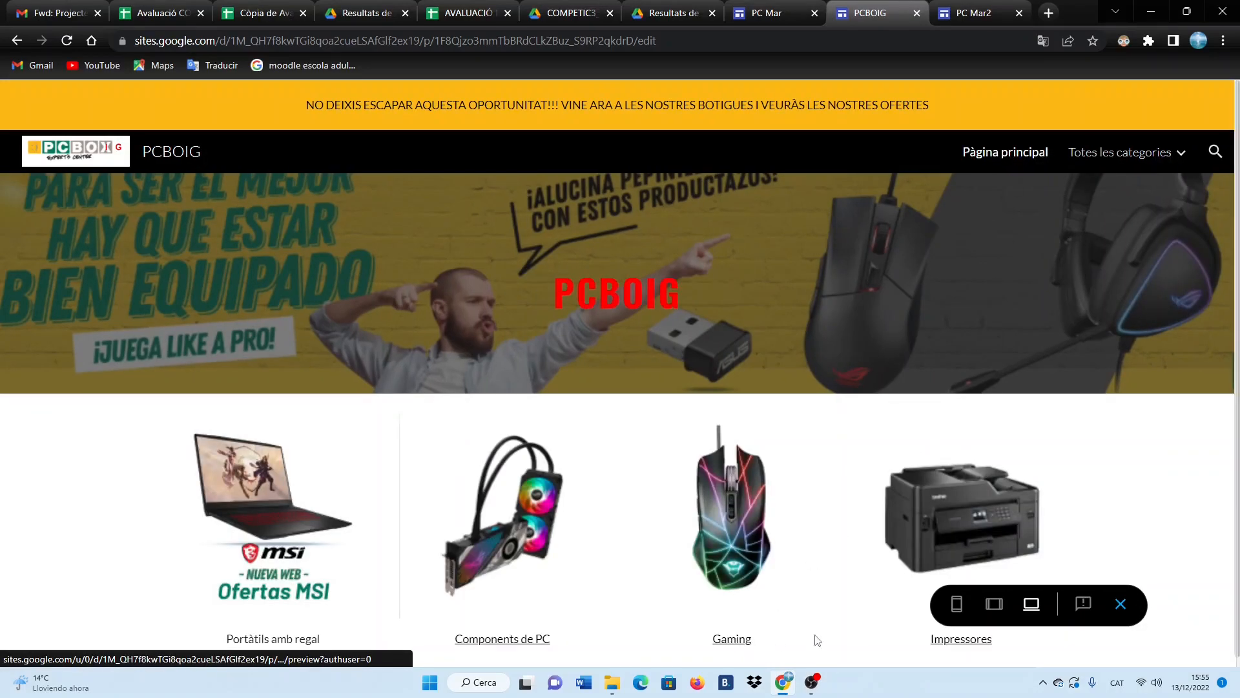
pyautogui.click(962, 639)
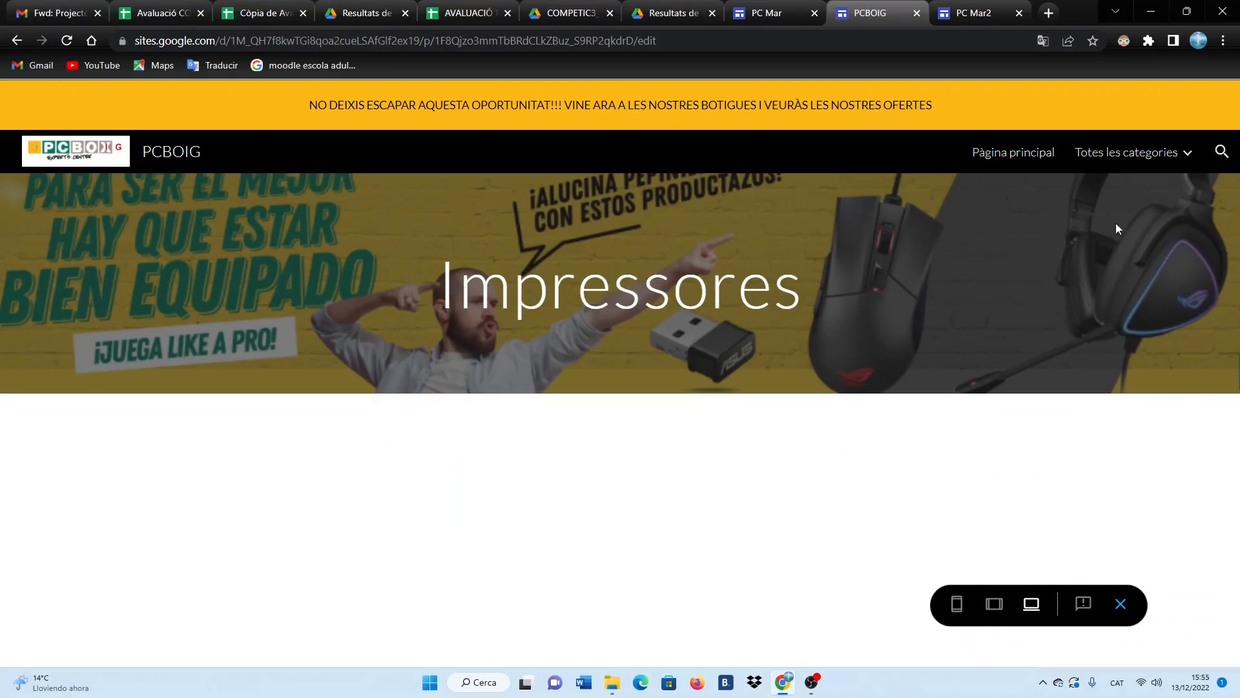
pyautogui.moveTo(1083, 155)
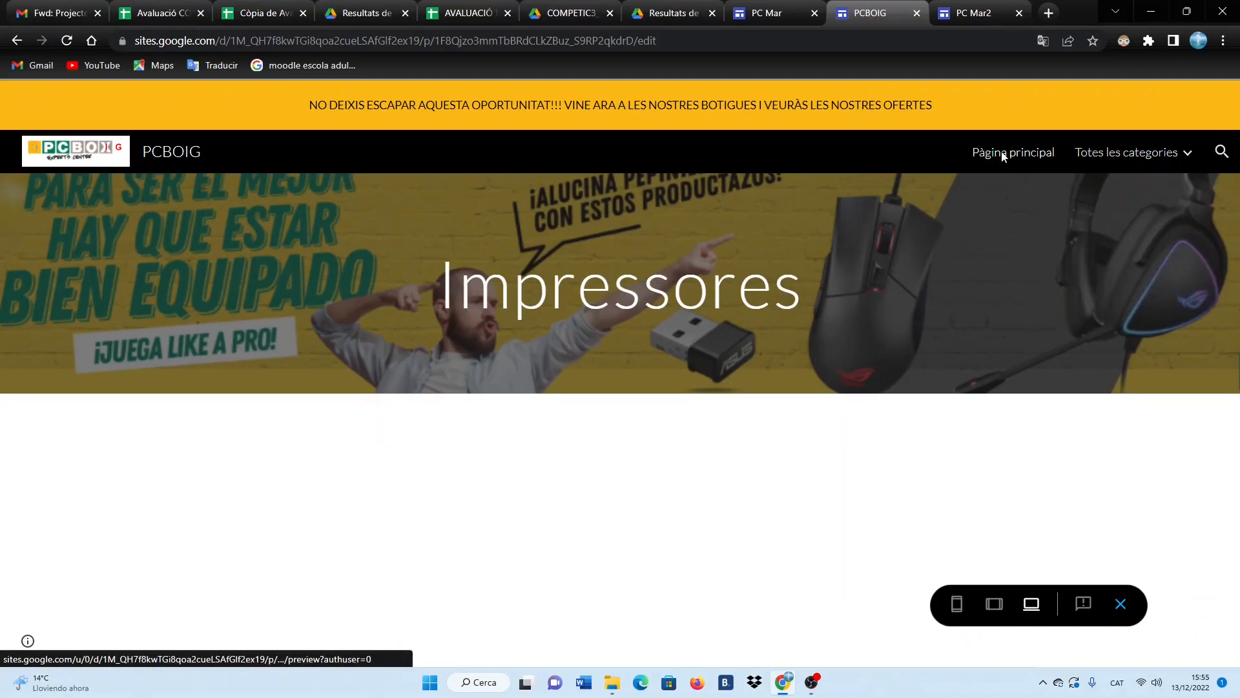
pyautogui.click(1003, 155)
pyautogui.click(516, 640)
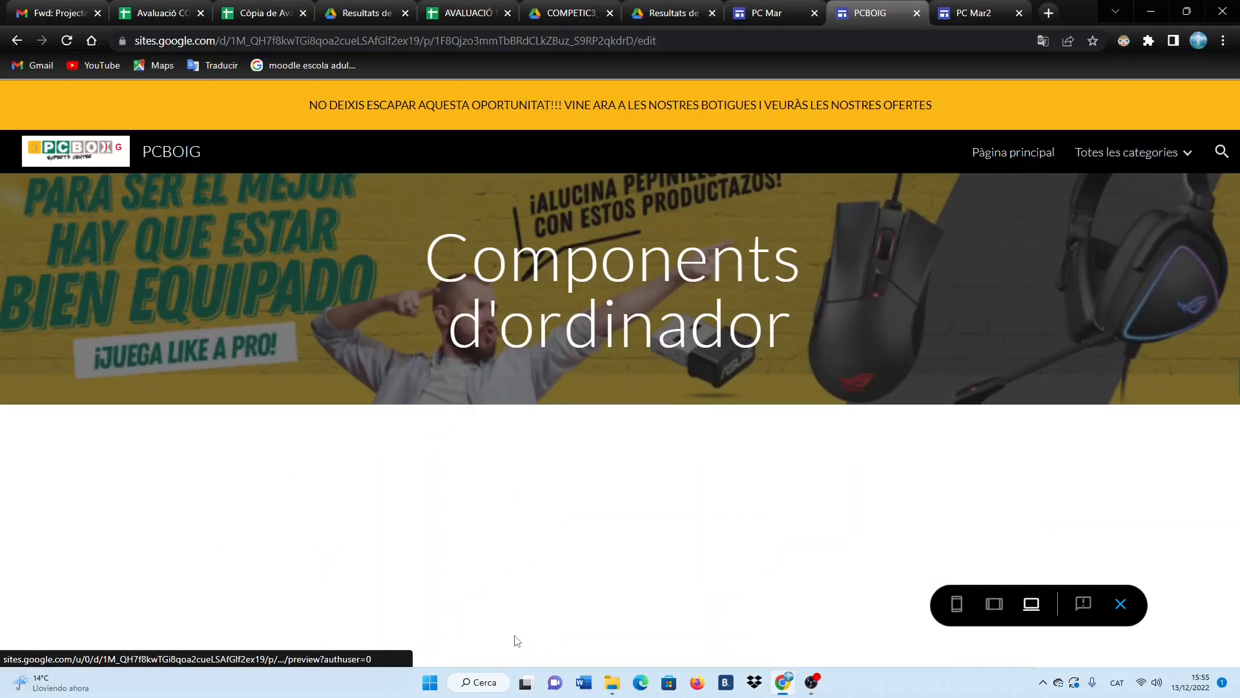
pyautogui.moveTo(1174, 159)
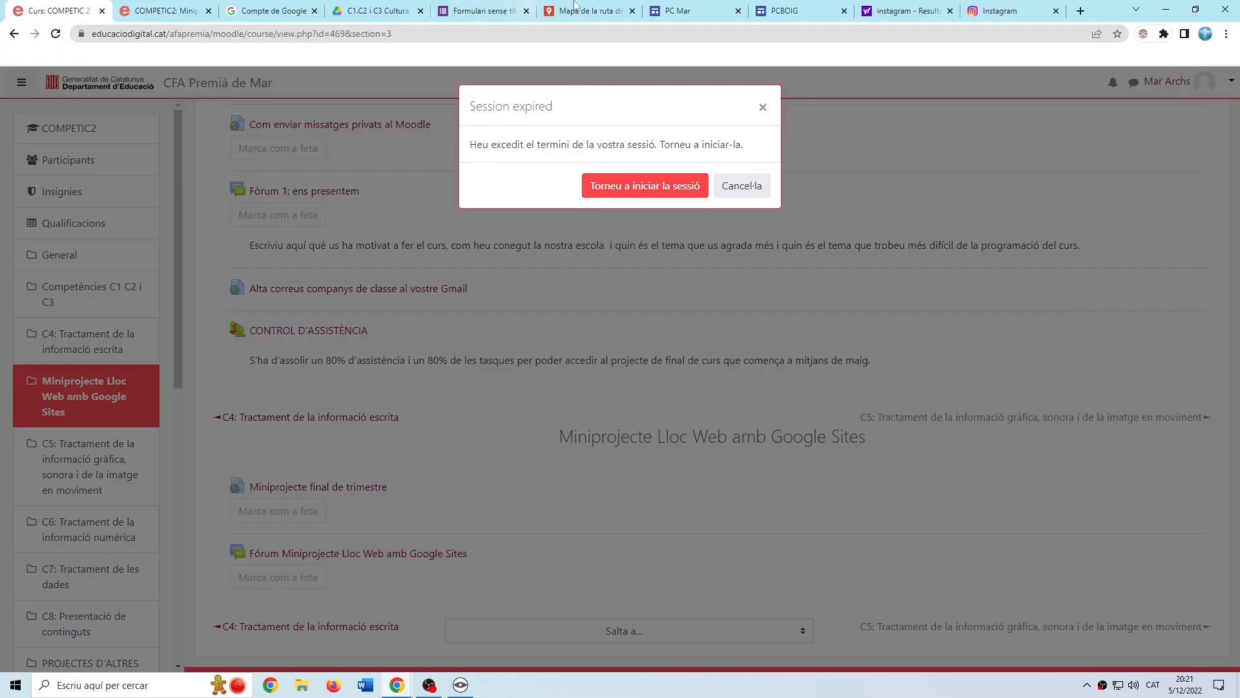
# Switch to the PCBOIG site editor, go to Pàgina principal and open the published version of the website.
pyautogui.click(801, 11)
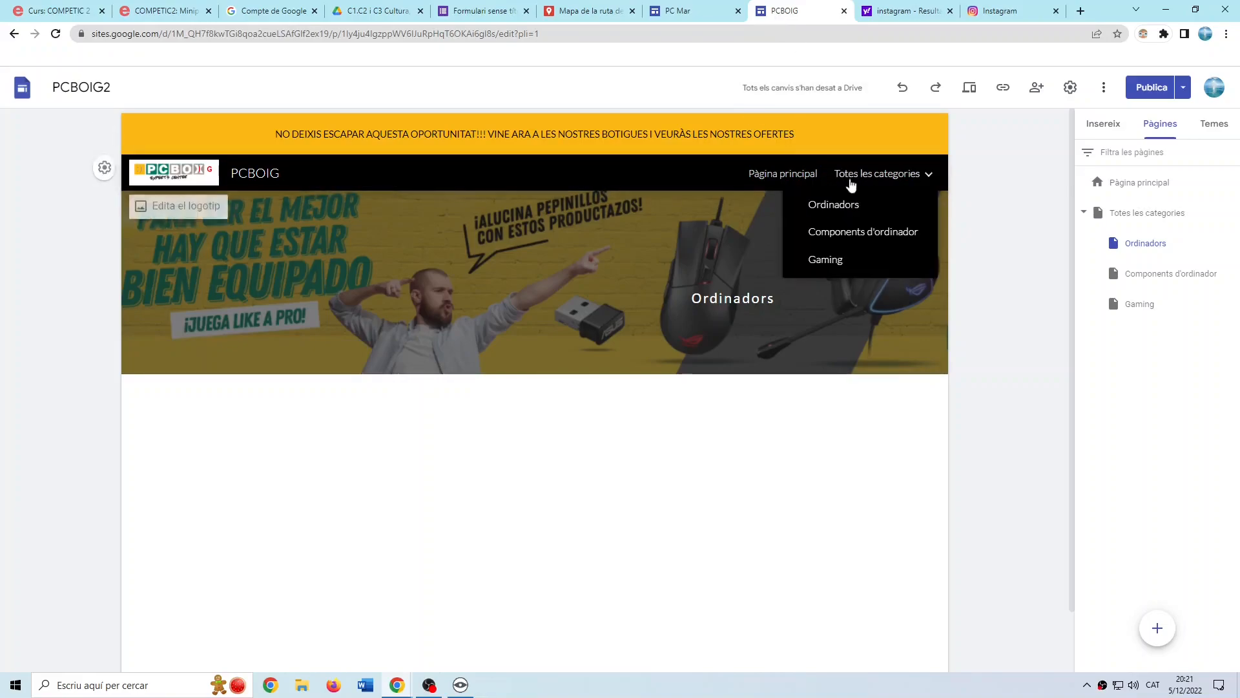
pyautogui.click(1148, 181)
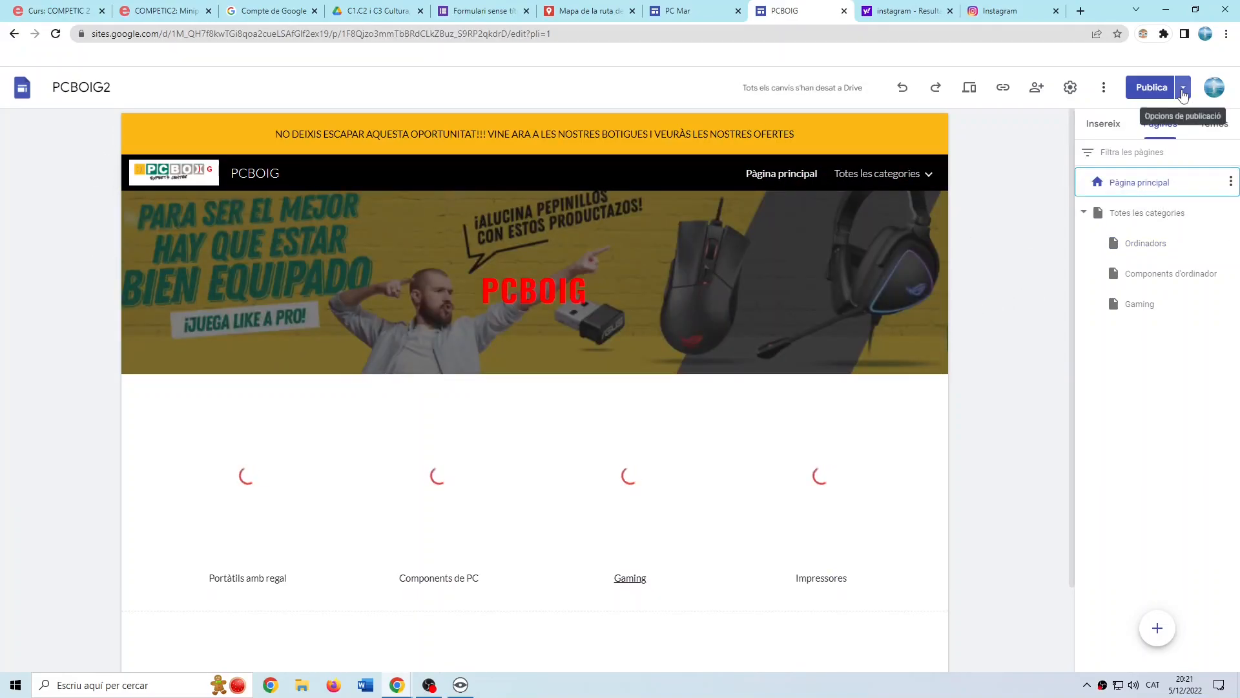
pyautogui.click(1183, 91)
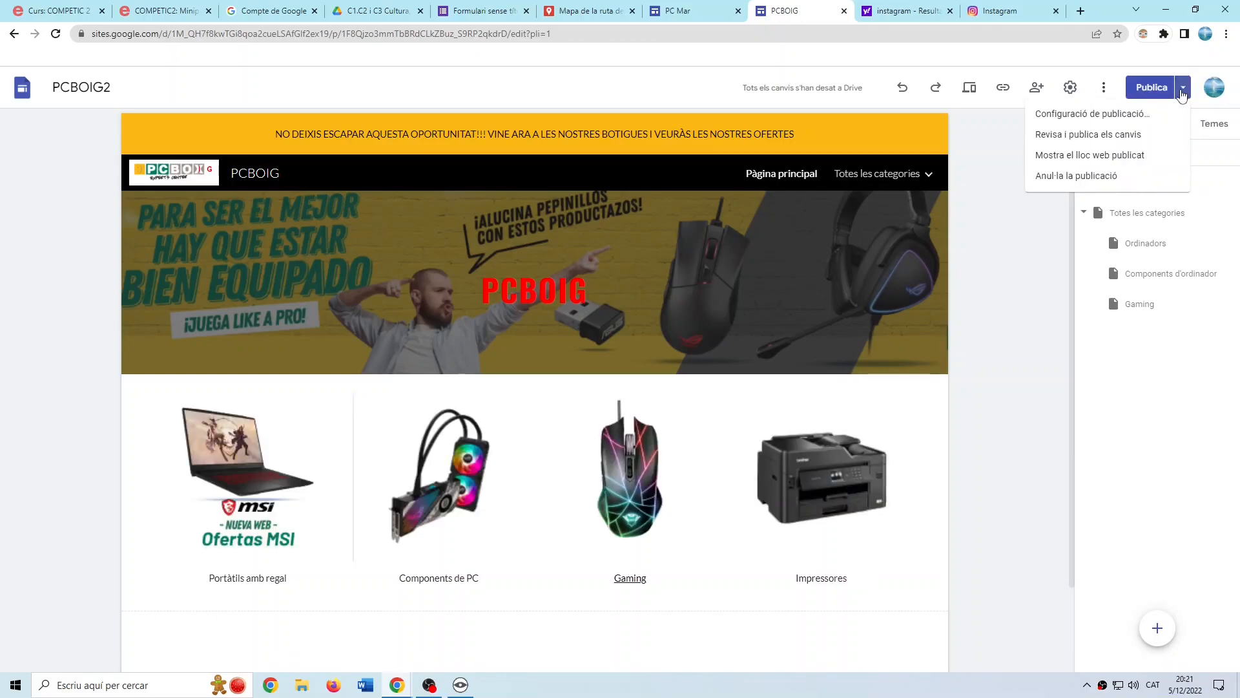
pyautogui.click(1087, 157)
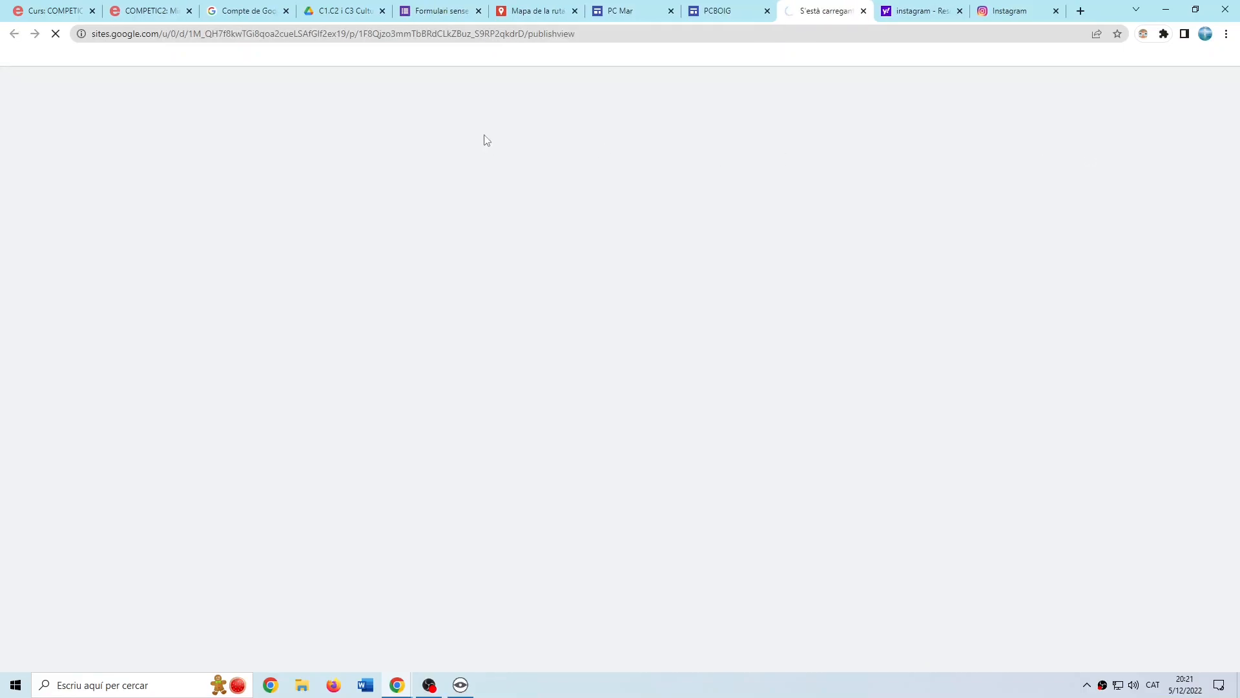
# Copy the full web address of the published PCBOIG site.
pyautogui.click(180, 33)
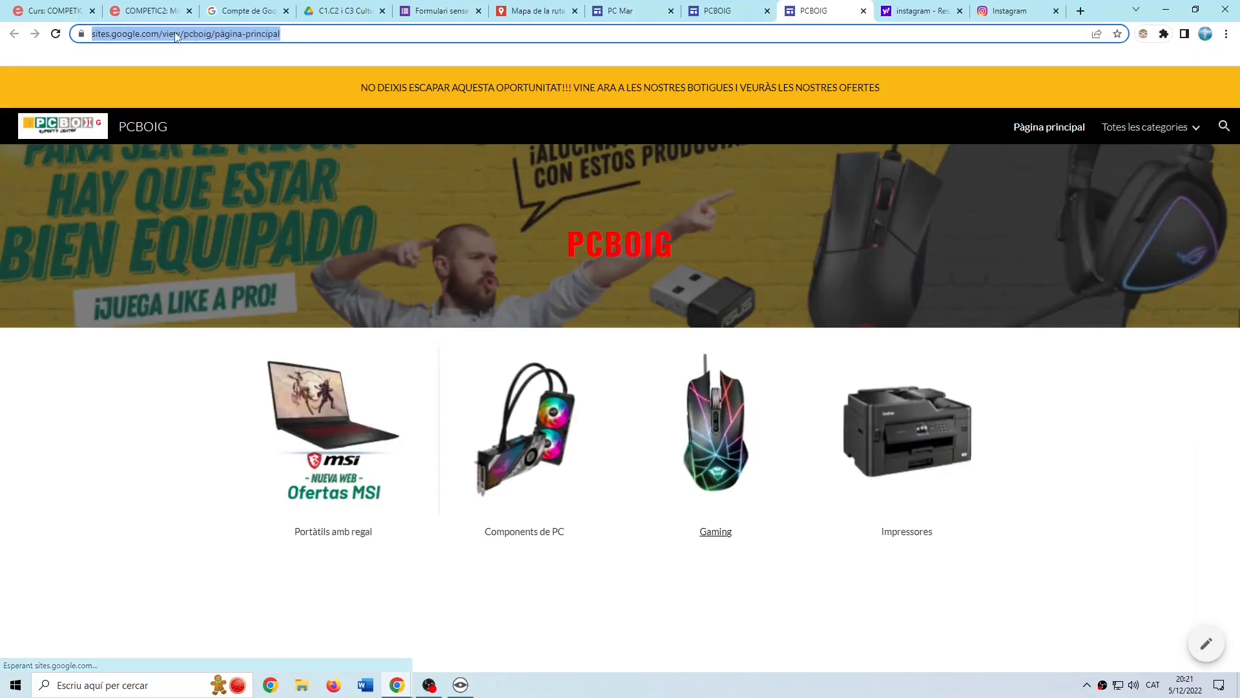
pyautogui.rightClick(176, 38)
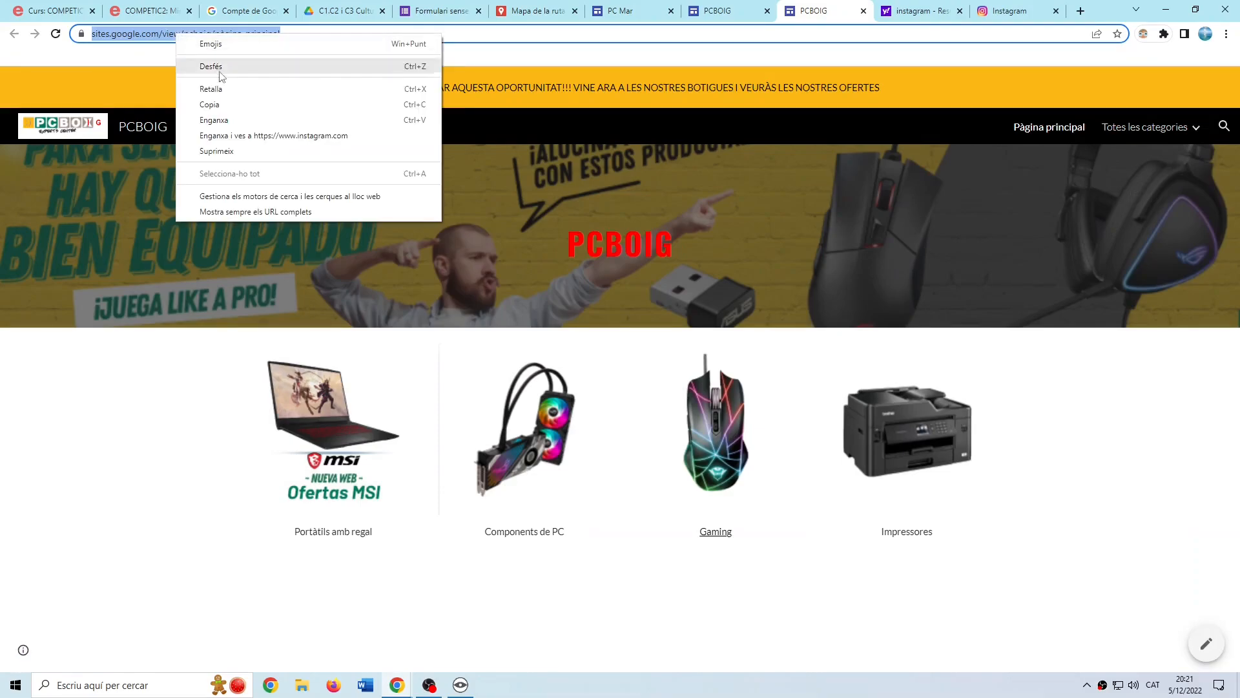
pyautogui.click(221, 105)
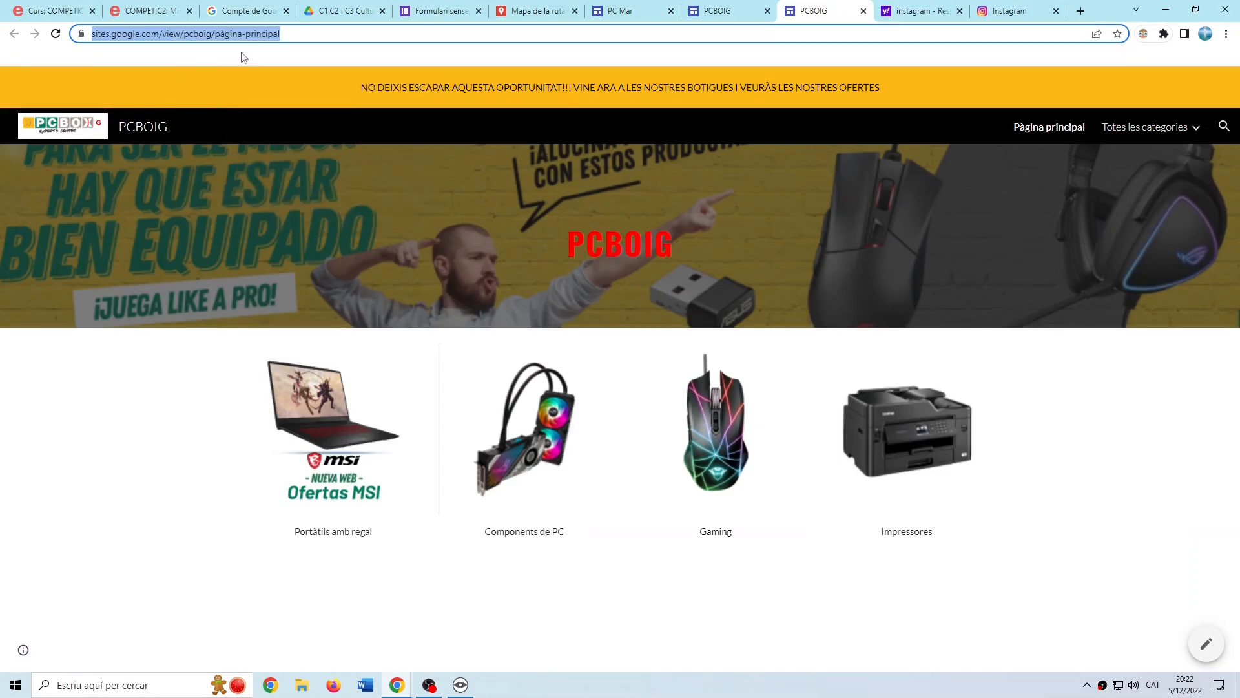